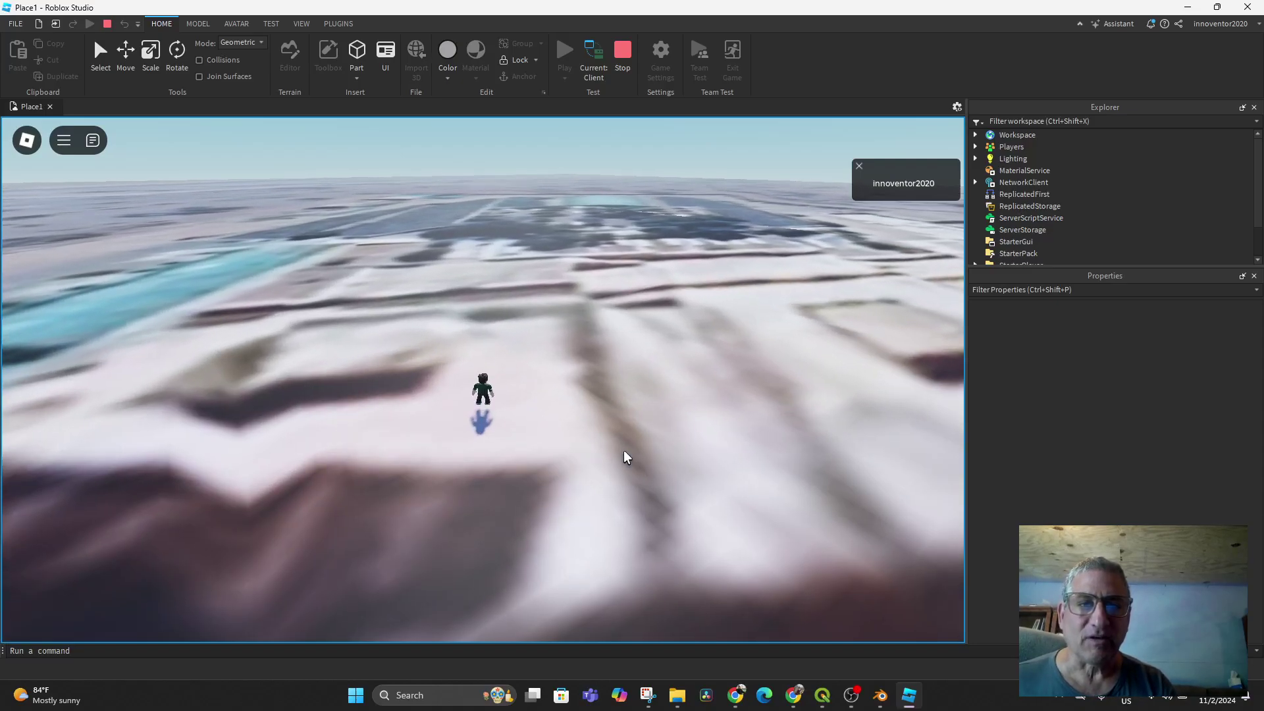
{"action": "scroll", "coordinate": [623, 455], "scroll_direction": "down", "scroll_amount": 5}
Select AkrichNurseryPlane.001 under Workspace > AkrichNurseryQGIS and open its Size (2048, 3.471, 2048) for editing.
{"action": "right_click_drag", "start_coordinate": [618, 465], "coordinate": [617, 467]}
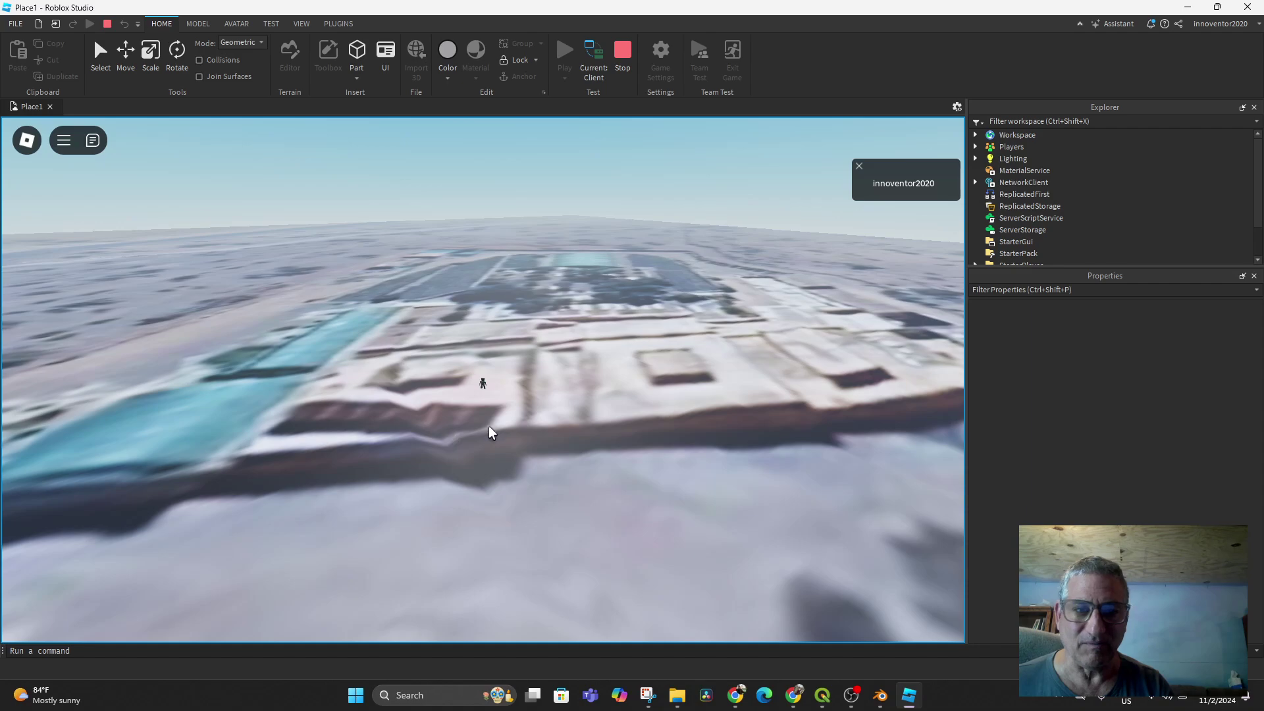
{"action": "right_click_drag", "start_coordinate": [489, 432], "coordinate": [423, 414]}
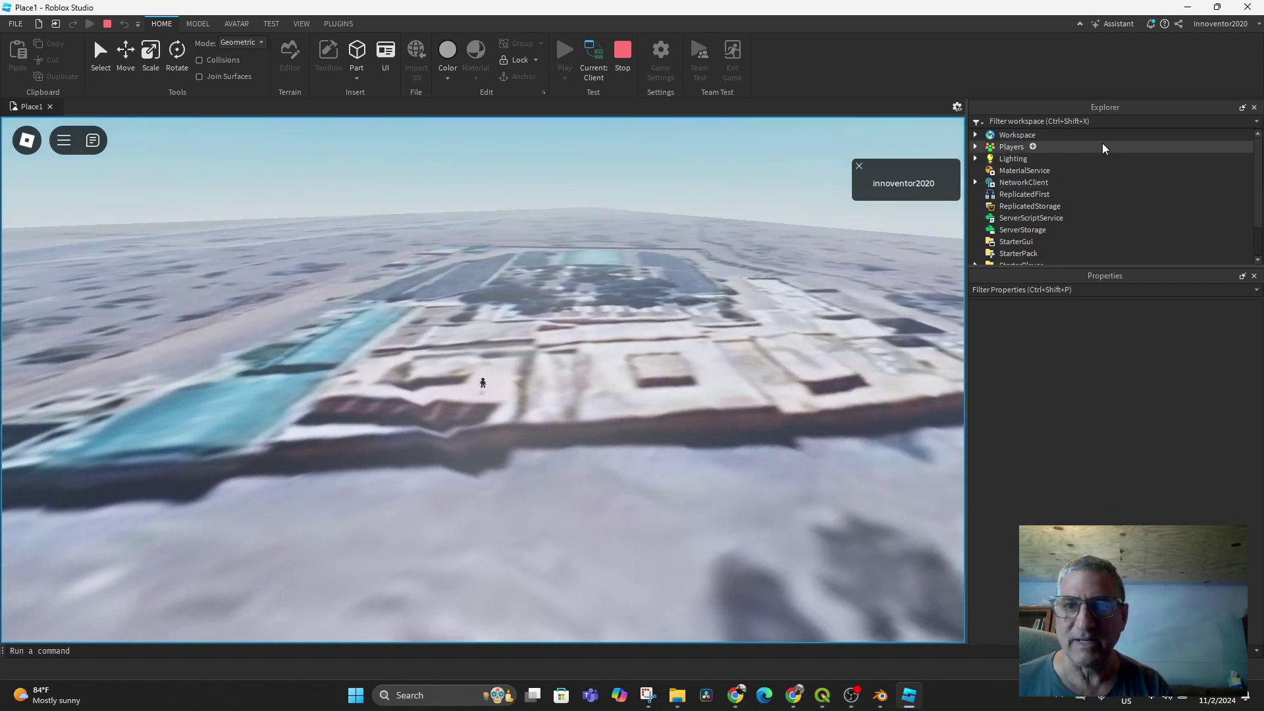
{"action": "left_click", "coordinate": [997, 135]}
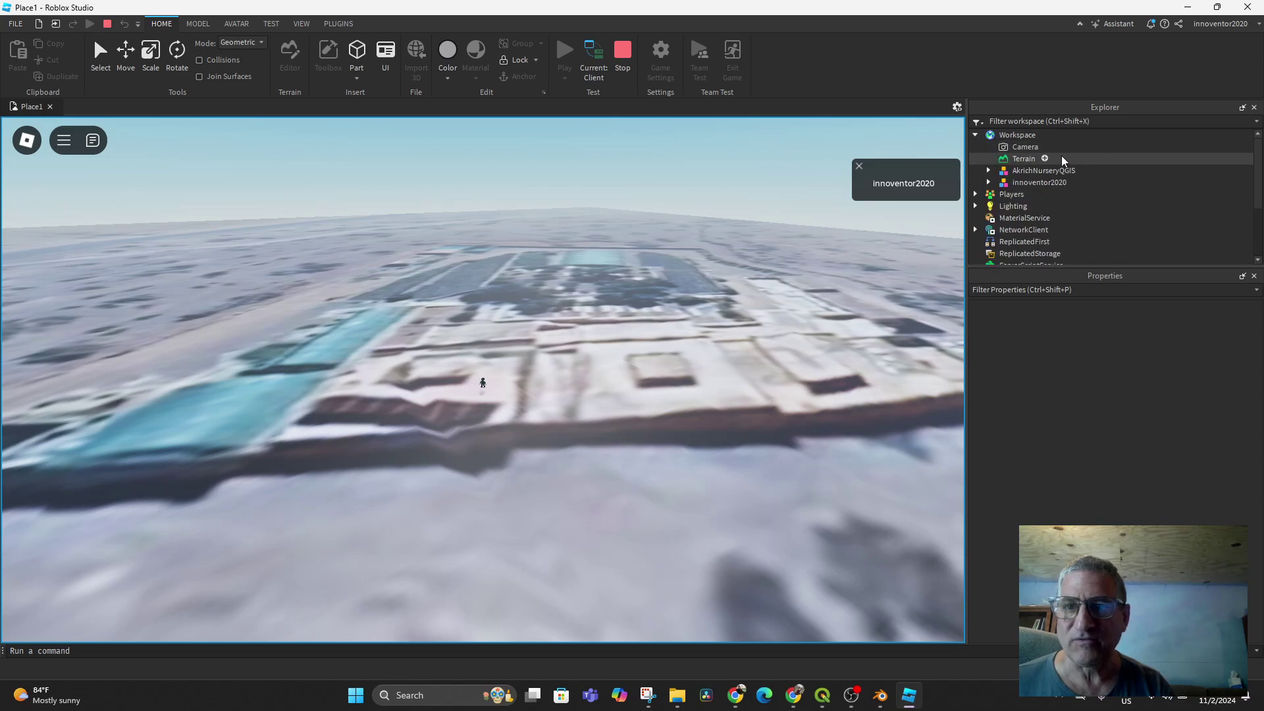
{"action": "left_click", "coordinate": [987, 171]}
{"action": "left_click", "coordinate": [1042, 171]}
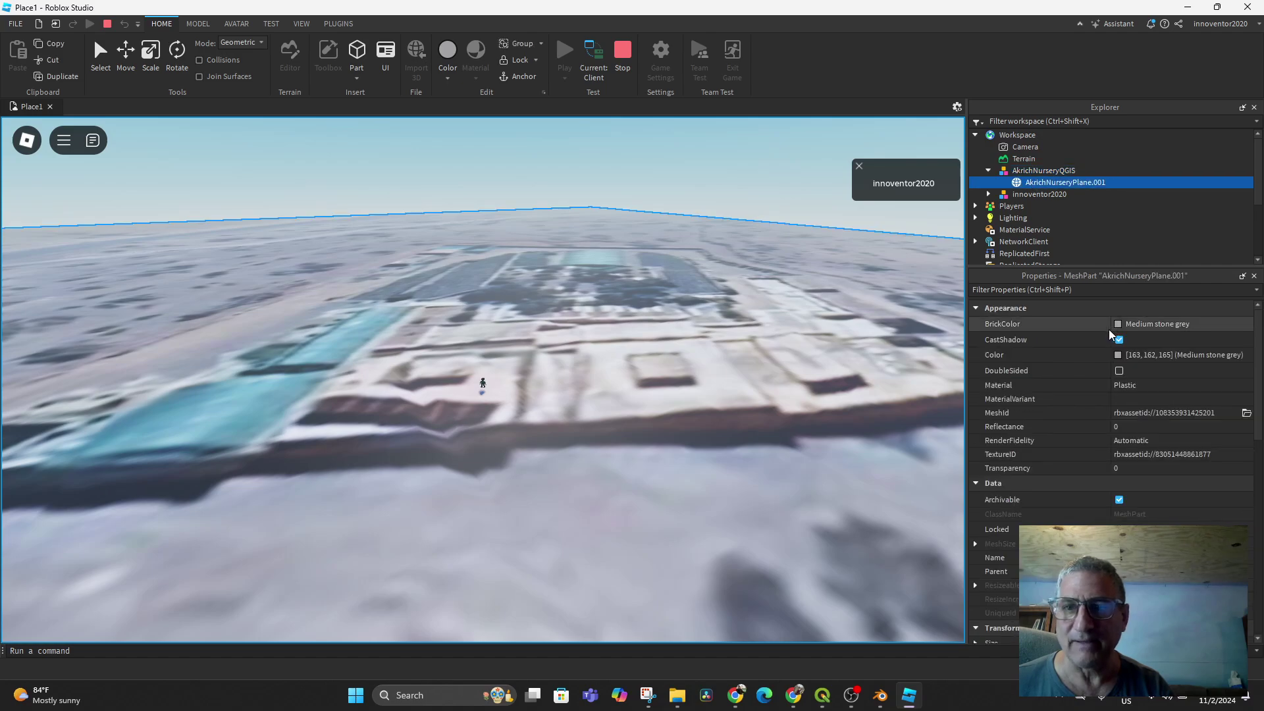
{"action": "scroll", "coordinate": [1125, 486], "scroll_direction": "down", "scroll_amount": 5}
{"action": "scroll", "coordinate": [1125, 486], "scroll_direction": "down", "scroll_amount": 2}
{"action": "scroll", "coordinate": [1119, 479], "scroll_direction": "down", "scroll_amount": 2}
{"action": "scroll", "coordinate": [1109, 524], "scroll_direction": "down", "scroll_amount": 2}
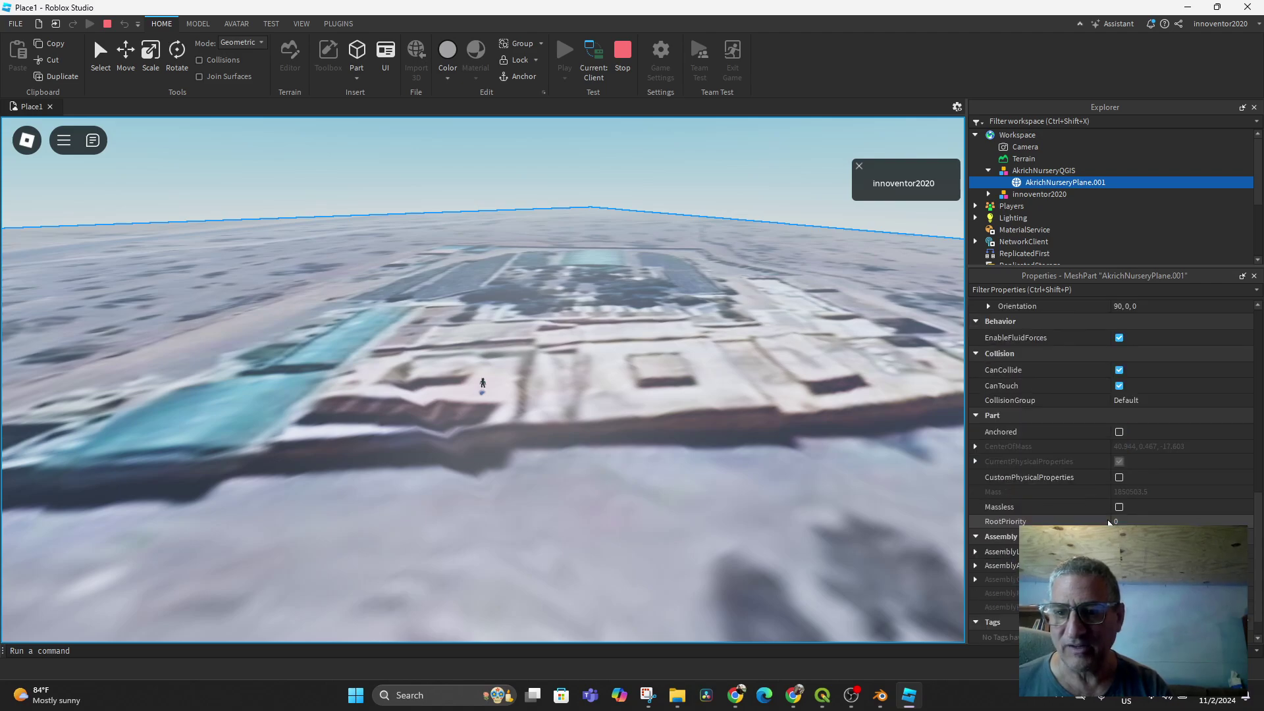
{"action": "scroll", "coordinate": [1109, 523], "scroll_direction": "up", "scroll_amount": 1}
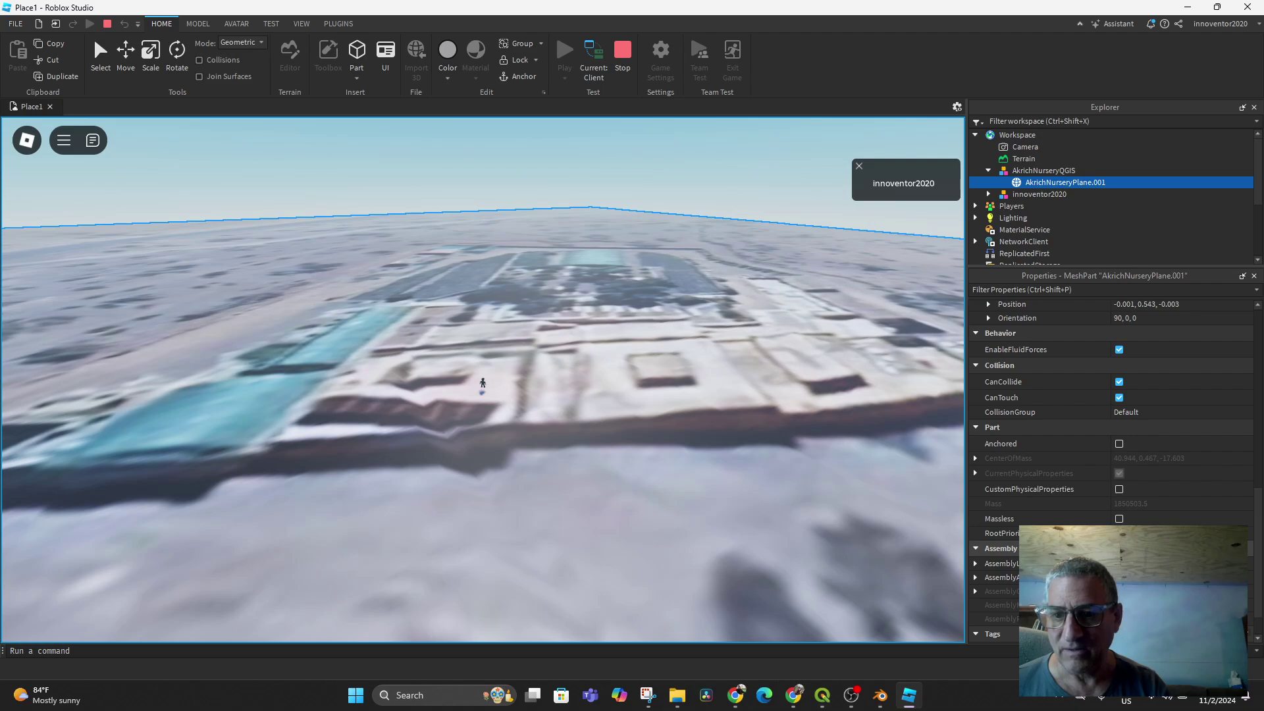
{"action": "scroll", "coordinate": [1147, 444], "scroll_direction": "up", "scroll_amount": 2}
{"action": "scroll", "coordinate": [1148, 443], "scroll_direction": "up", "scroll_amount": 2}
{"action": "scroll", "coordinate": [1148, 443], "scroll_direction": "up", "scroll_amount": 1}
{"action": "scroll", "coordinate": [1149, 443], "scroll_direction": "up", "scroll_amount": 1}
Set the nursery plane's Size thickness to near zero, giving 2048, 0.001, 2048.
{"action": "left_click", "coordinate": [1143, 440]}
{"action": "double_click", "coordinate": [1143, 441]}
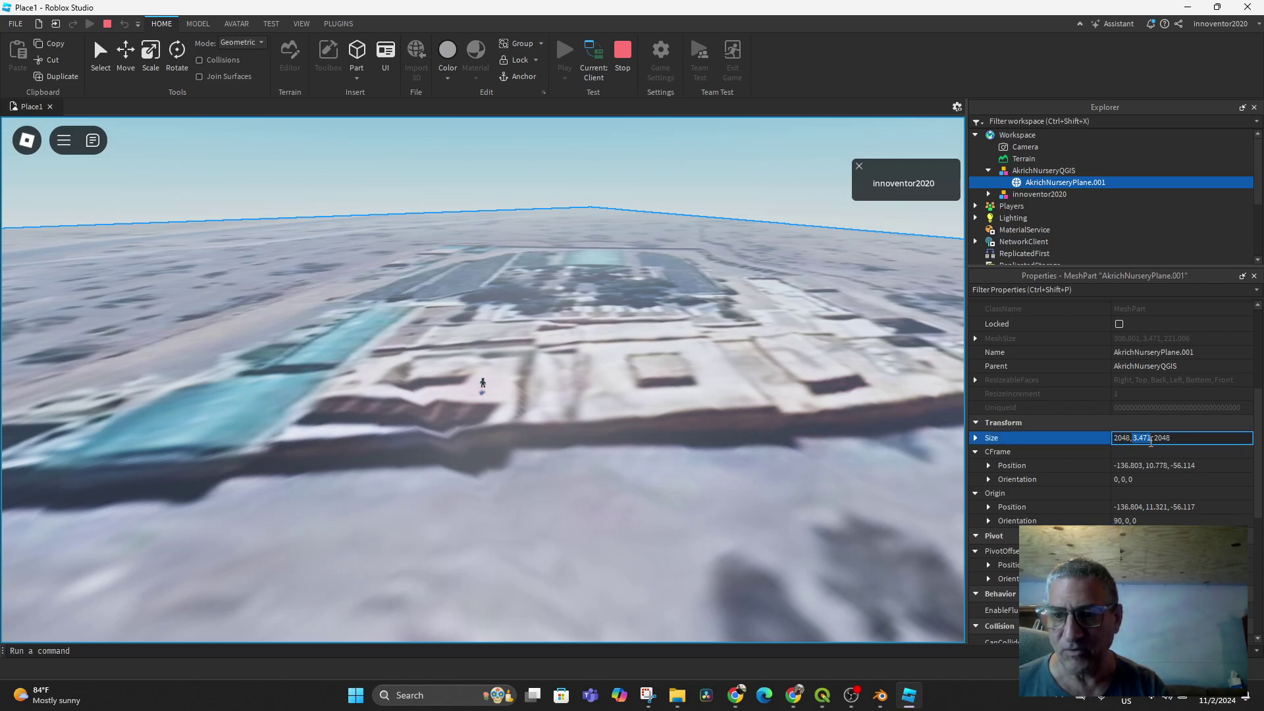
{"action": "type", "text": "0"}
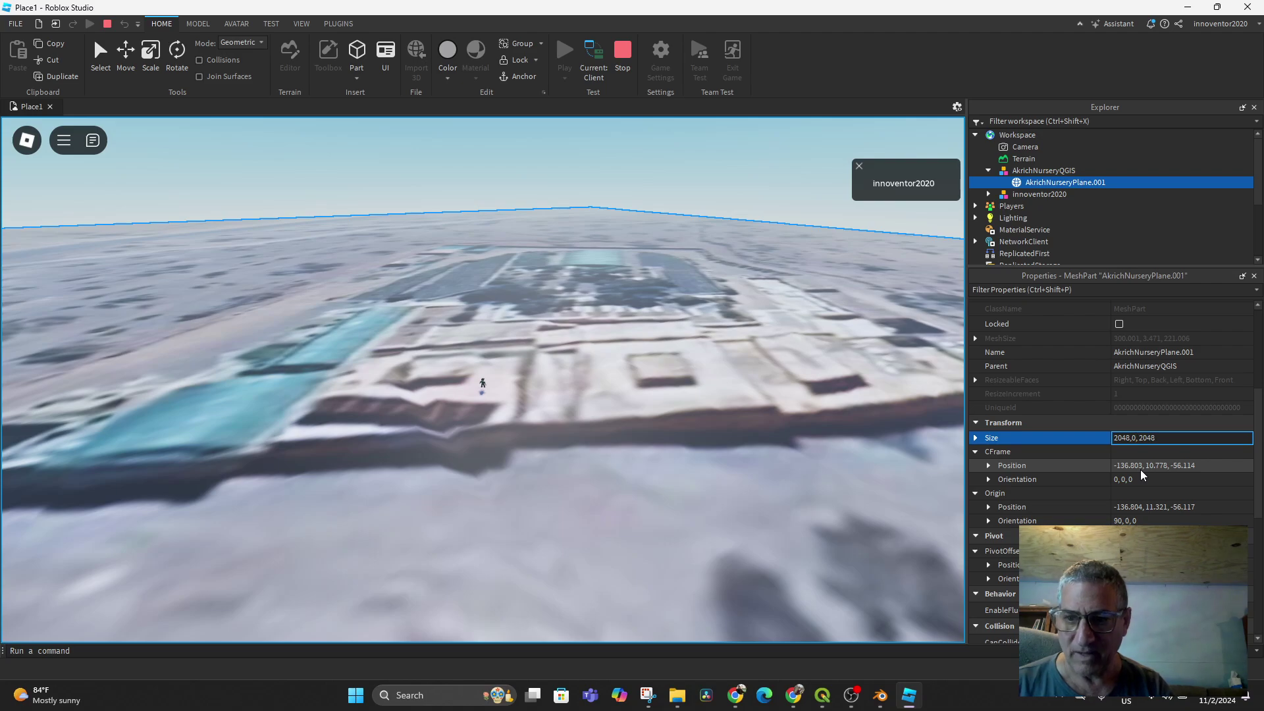
{"action": "key", "text": "Return"}
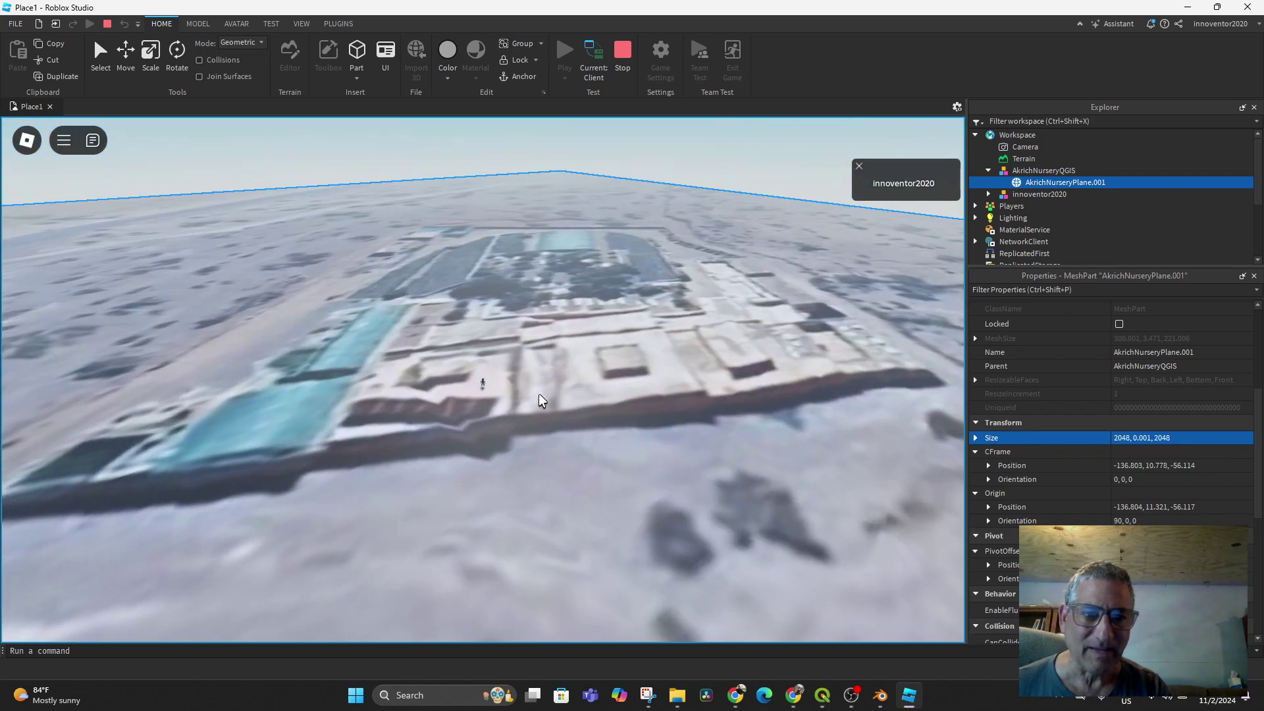
Orbit to inspect the flattened plane, then select the AkrichNurseryQGIS model.
{"action": "right_click_drag", "start_coordinate": [539, 399], "coordinate": [539, 398]}
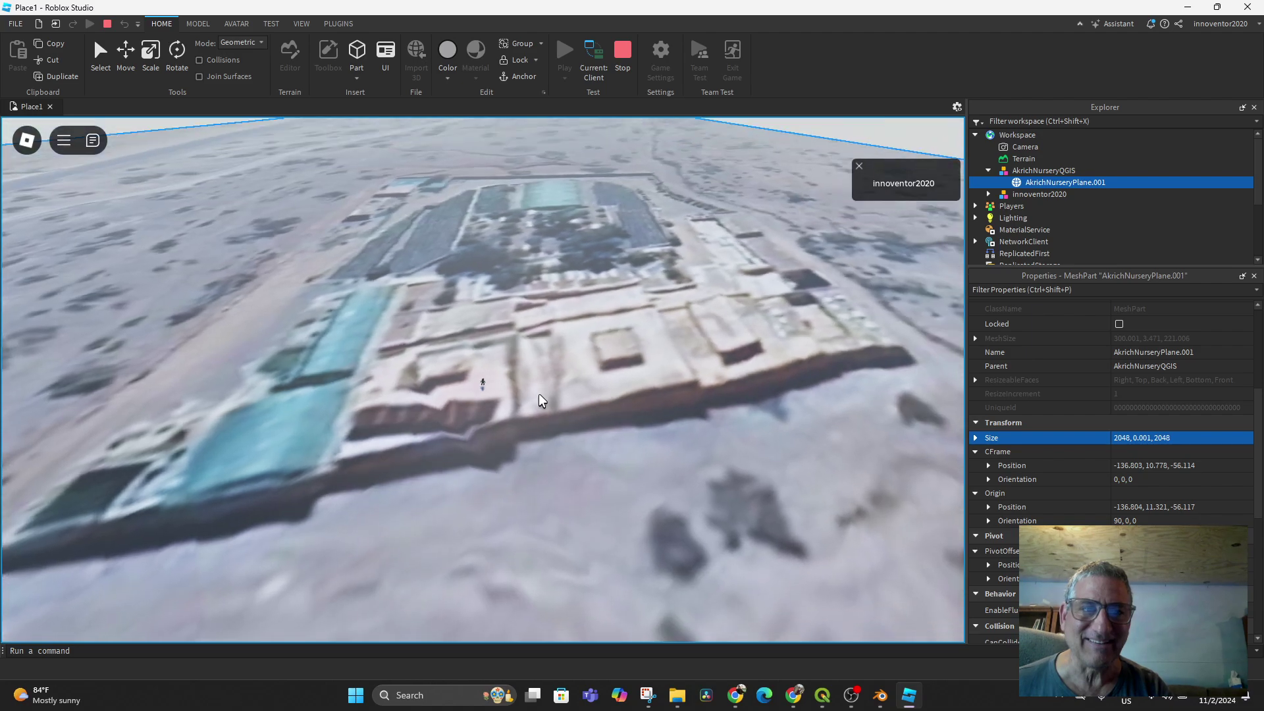
{"action": "scroll", "coordinate": [539, 399], "scroll_direction": "down", "scroll_amount": 3}
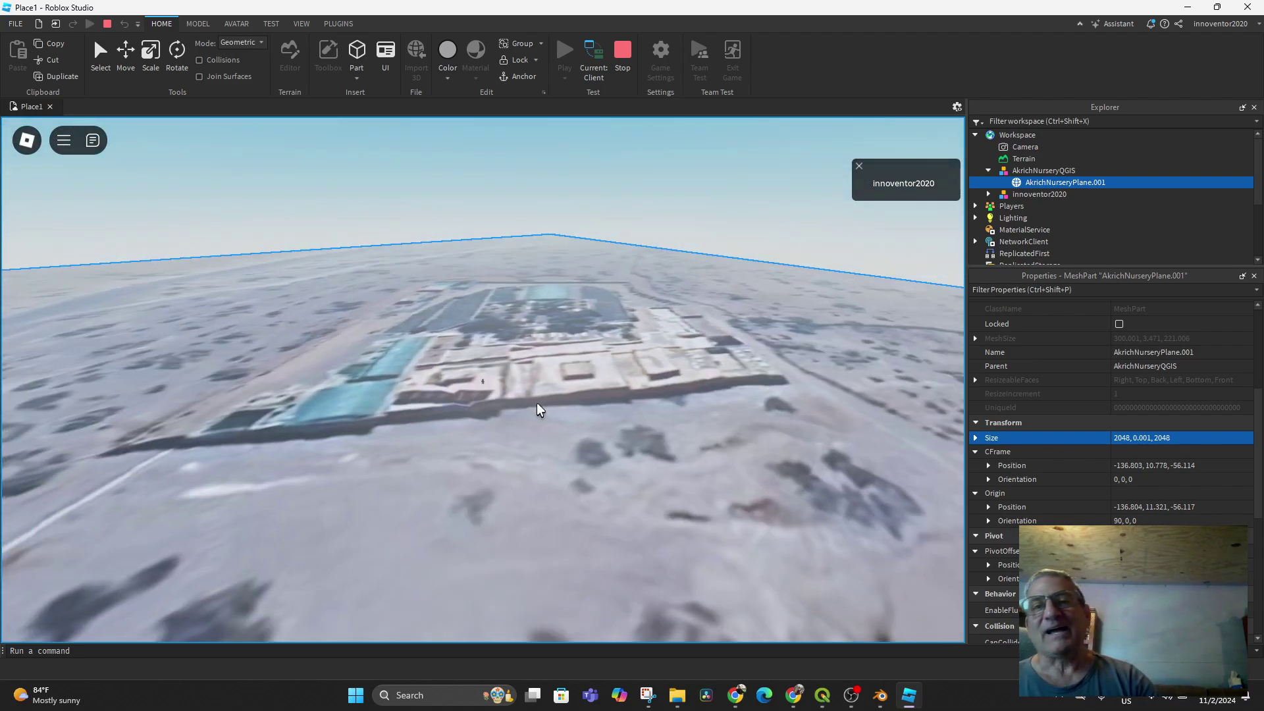
{"action": "right_click_drag", "start_coordinate": [548, 395], "coordinate": [550, 394]}
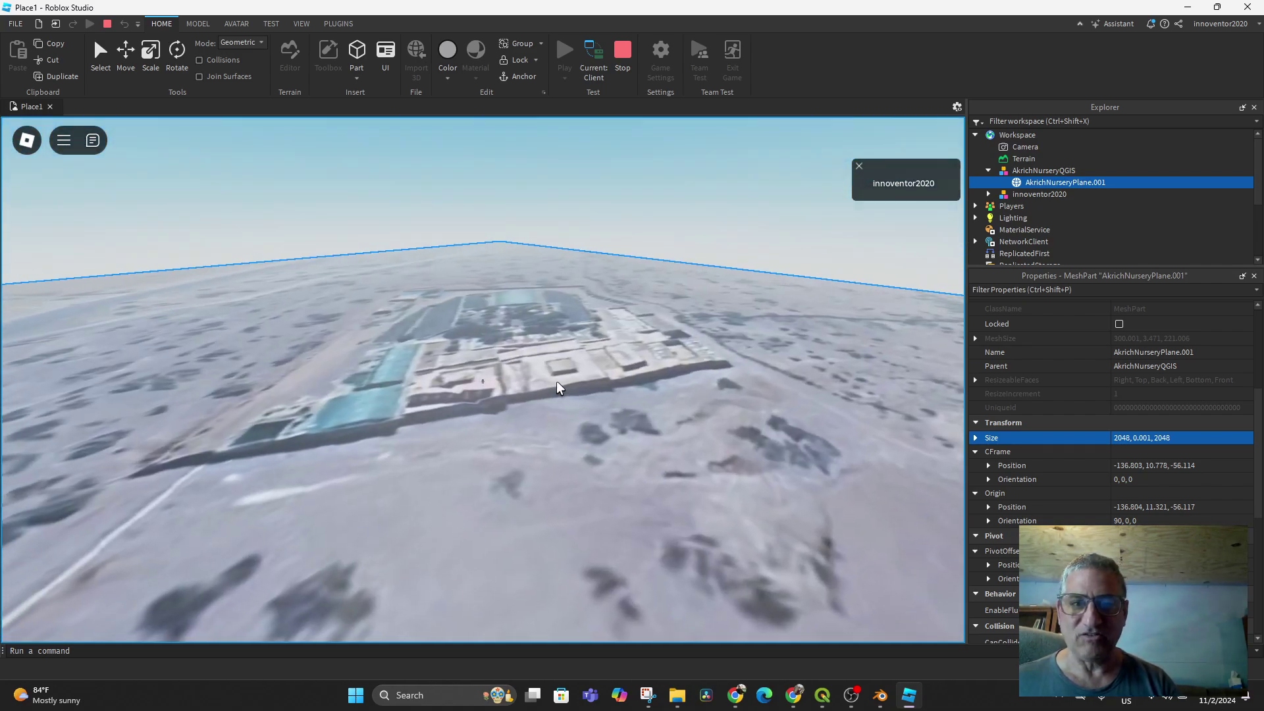
{"action": "left_click", "coordinate": [1017, 173]}
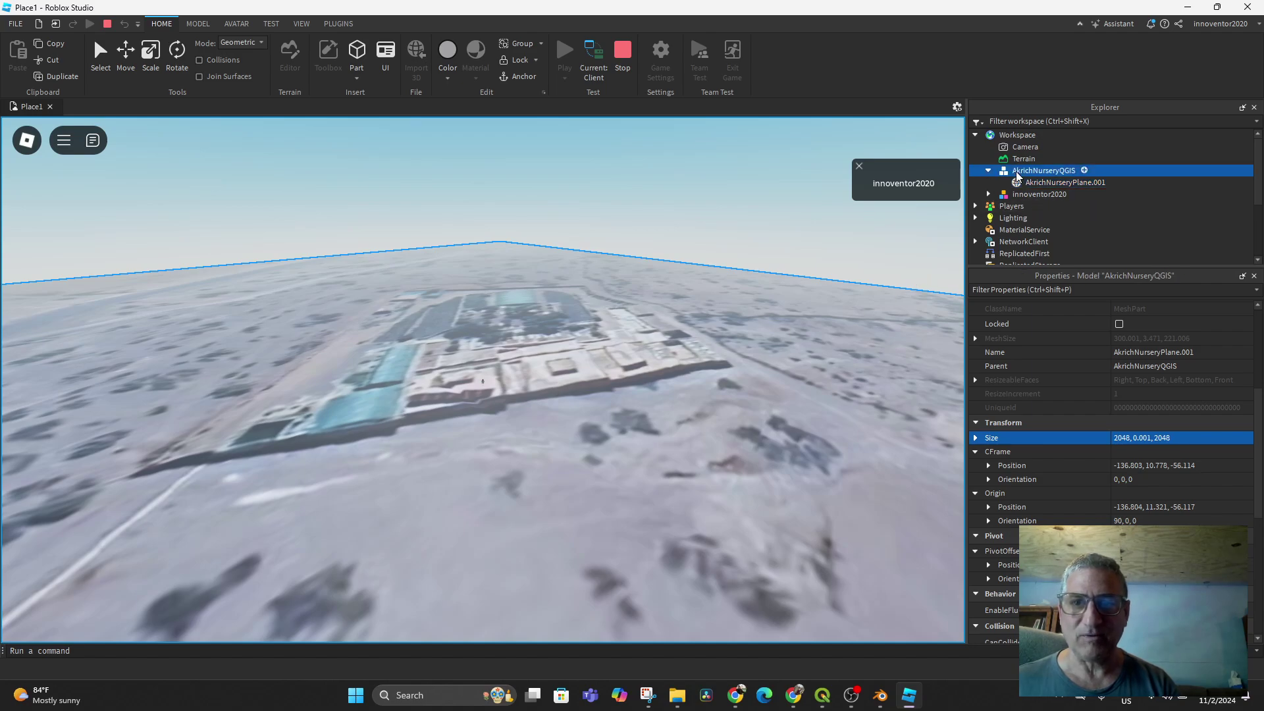
Delete the AkrichNurseryQGIS model in Roblox Studio and switch to the Blender project.
{"action": "key", "text": "Delete"}
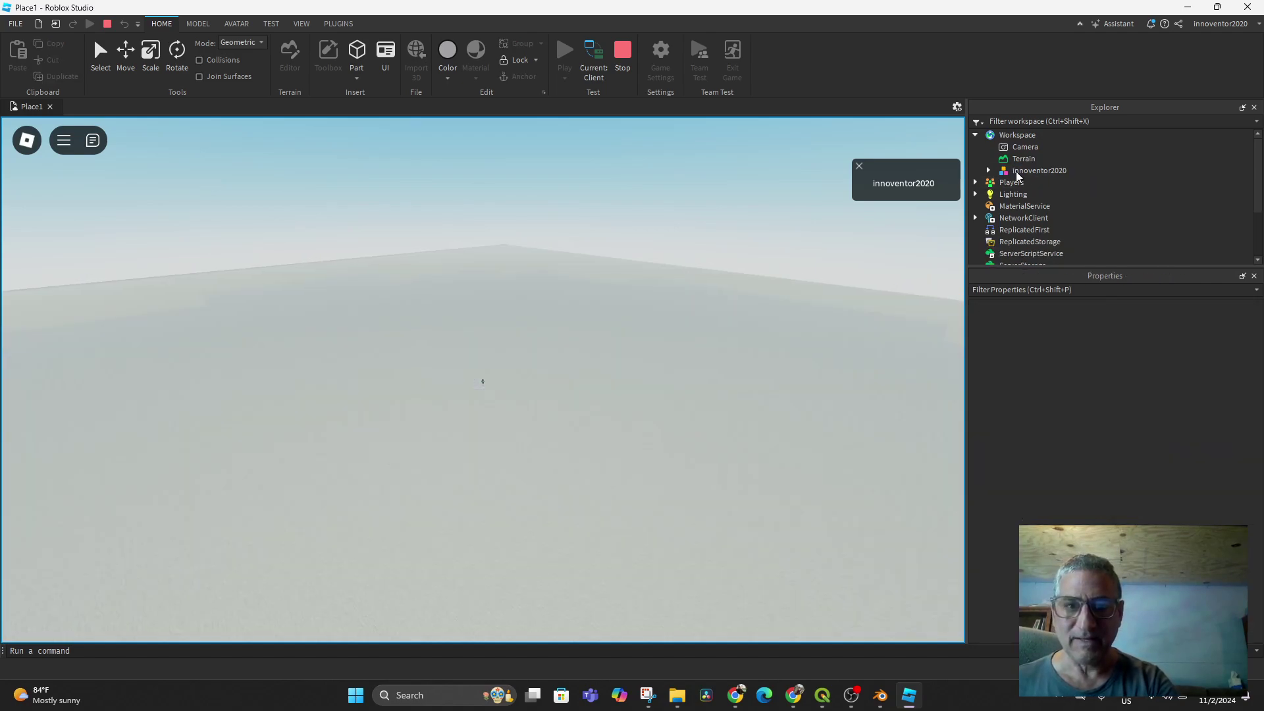
{"action": "left_click", "coordinate": [880, 696]}
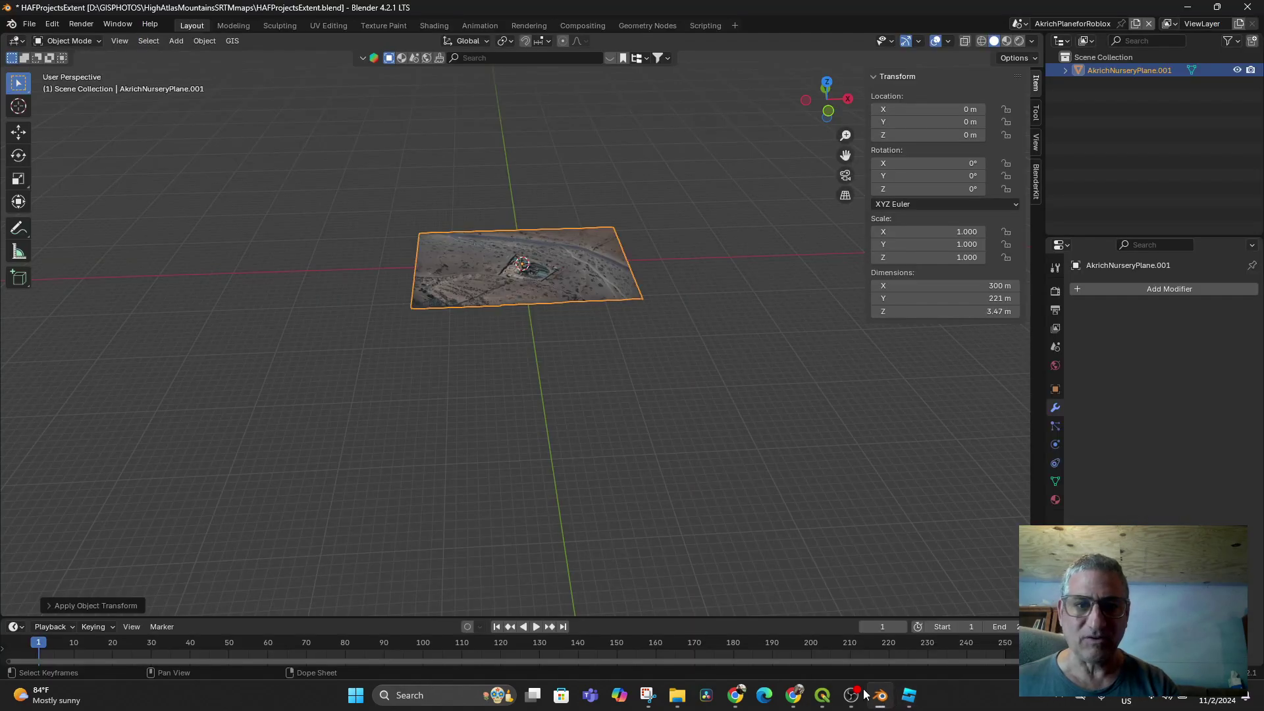
{"action": "scroll", "coordinate": [588, 284], "scroll_direction": "up", "scroll_amount": 5}
{"action": "scroll", "coordinate": [583, 281], "scroll_direction": "up", "scroll_amount": 2}
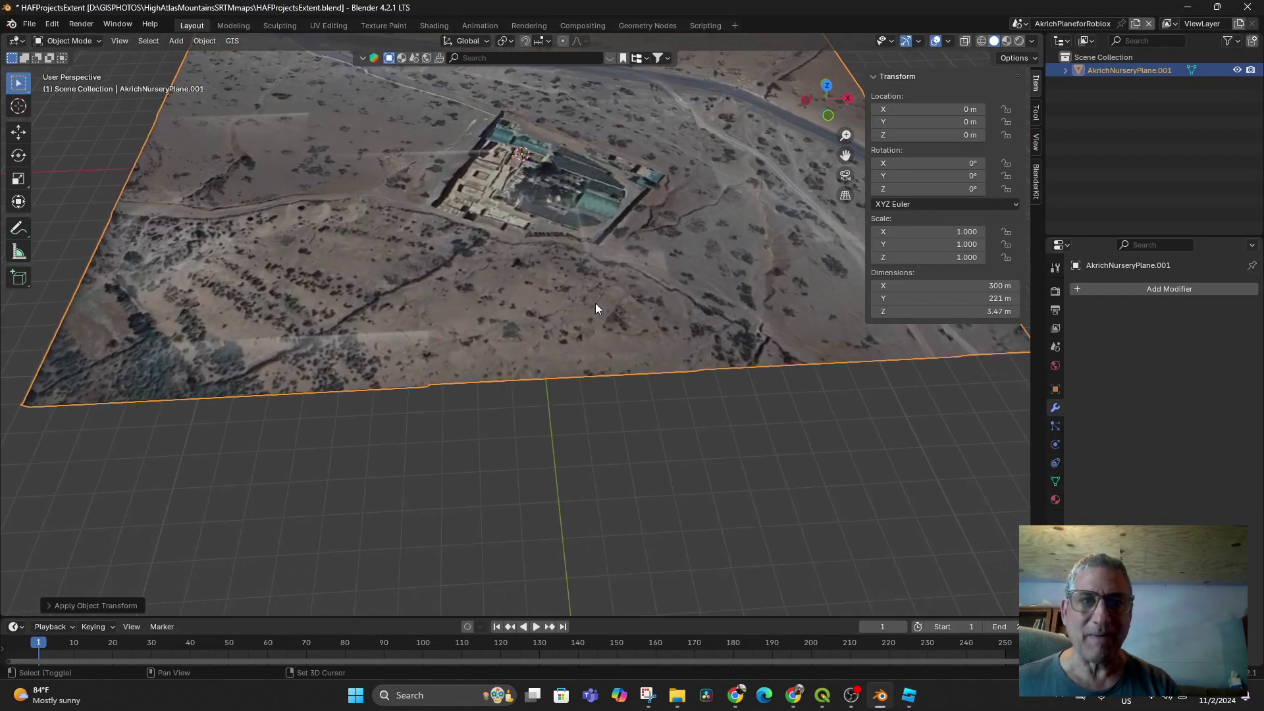
{"action": "scroll", "coordinate": [595, 303], "scroll_direction": "up", "scroll_amount": 2}
{"action": "middle_click_drag", "start_coordinate": [576, 390], "coordinate": [579, 350]}
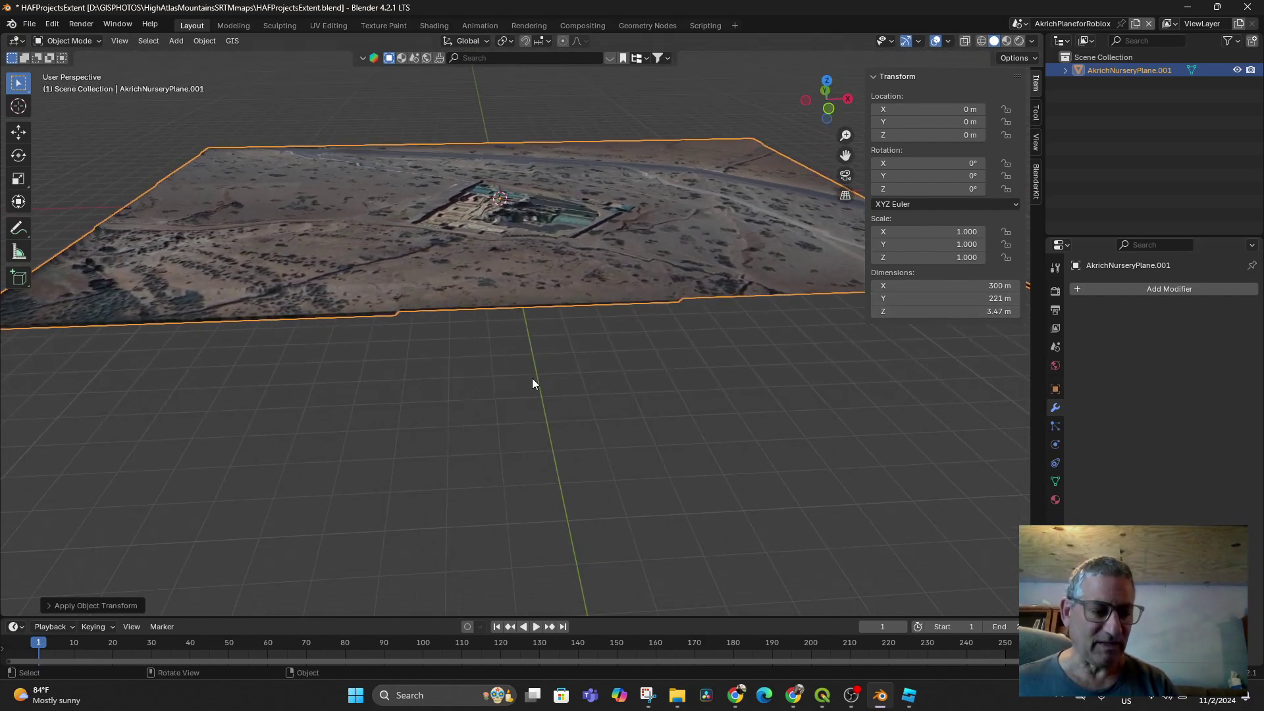
Undo the plane's recent transform and Decimate edits until only the empty grid remains.
{"action": "key", "text": "ctrl+z"}
{"action": "key", "text": "ctrl+z"}
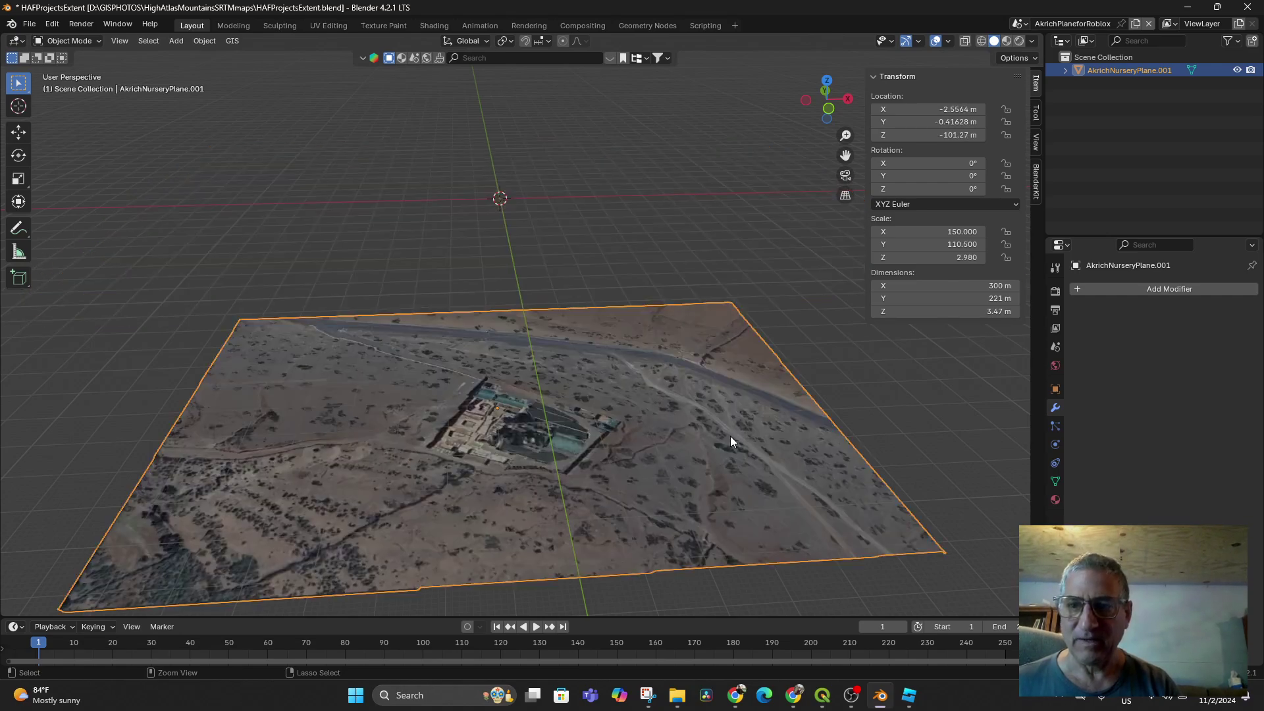
{"action": "key", "text": "ctrl+shift+z"}
{"action": "key", "text": "ctrl+shift+z"}
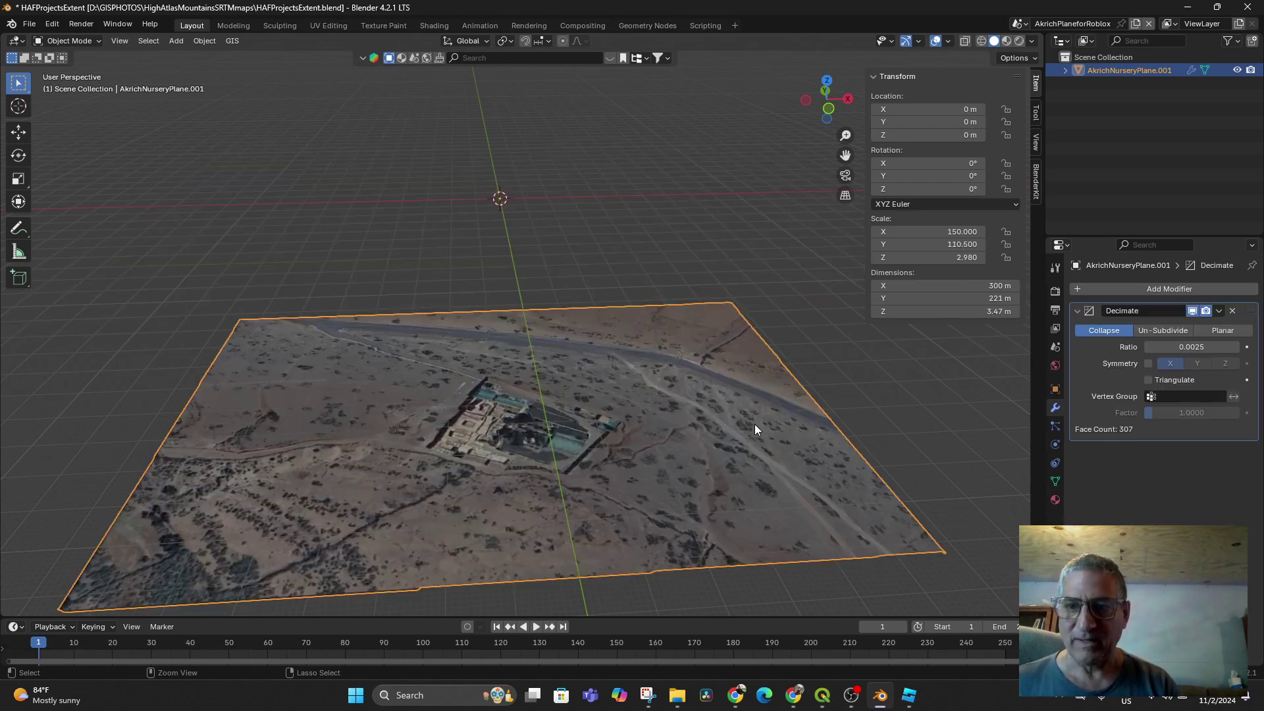
{"action": "key", "text": "ctrl+shift+z"}
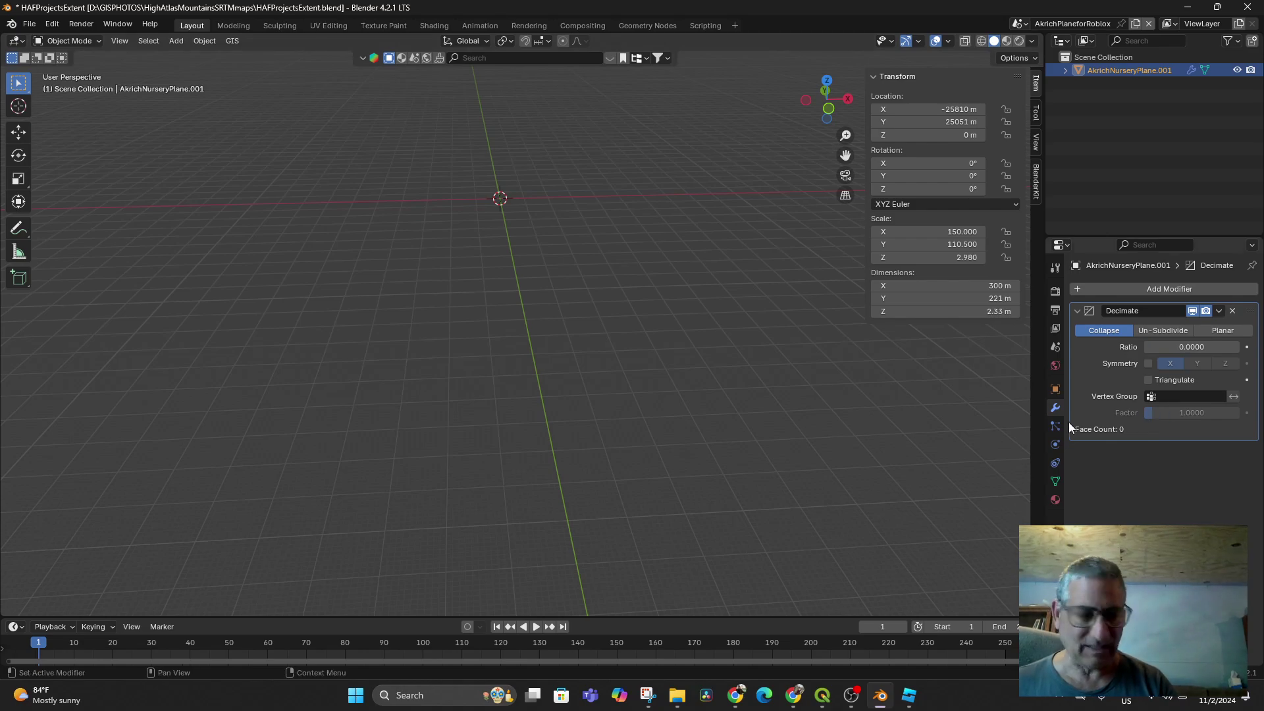
{"action": "key", "text": "ctrl+x"}
{"action": "key", "text": "ctrl+z"}
{"action": "key", "text": "ctrl+z"}
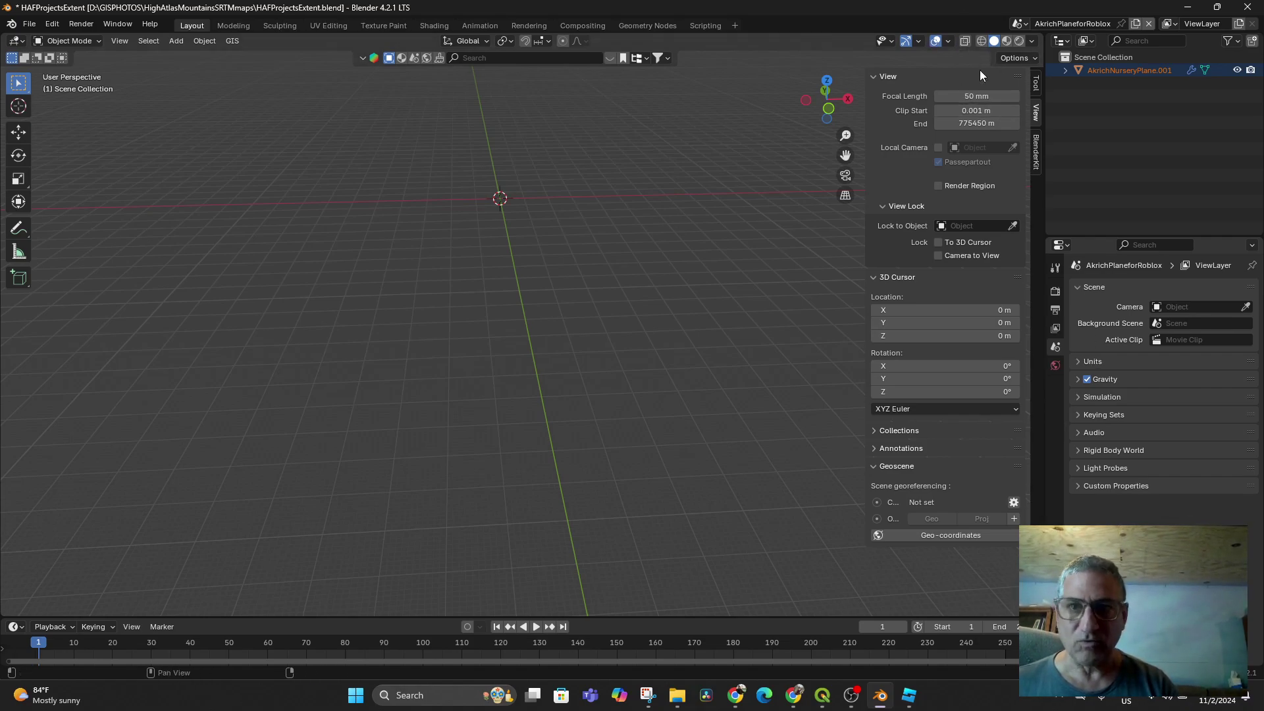
Switch to the scene named Scene and frame the textured plane from a low angle.
{"action": "left_click", "coordinate": [1026, 25]}
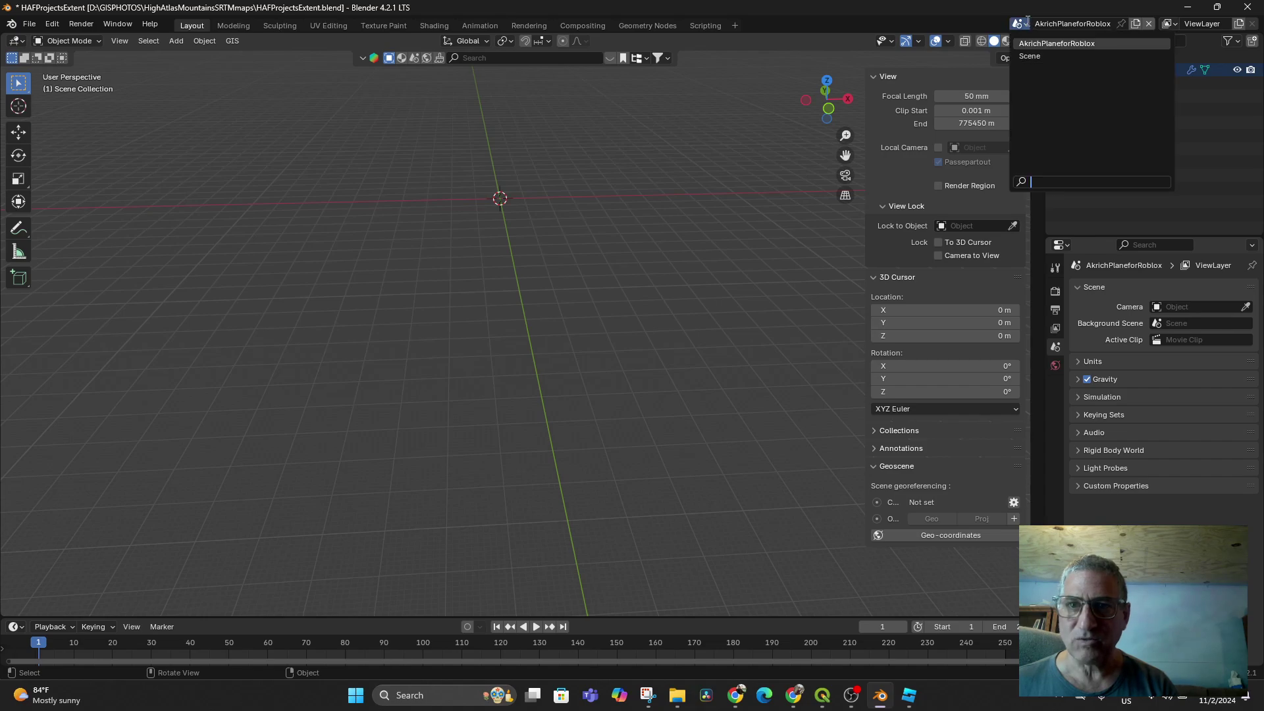
{"action": "left_click", "coordinate": [1033, 59]}
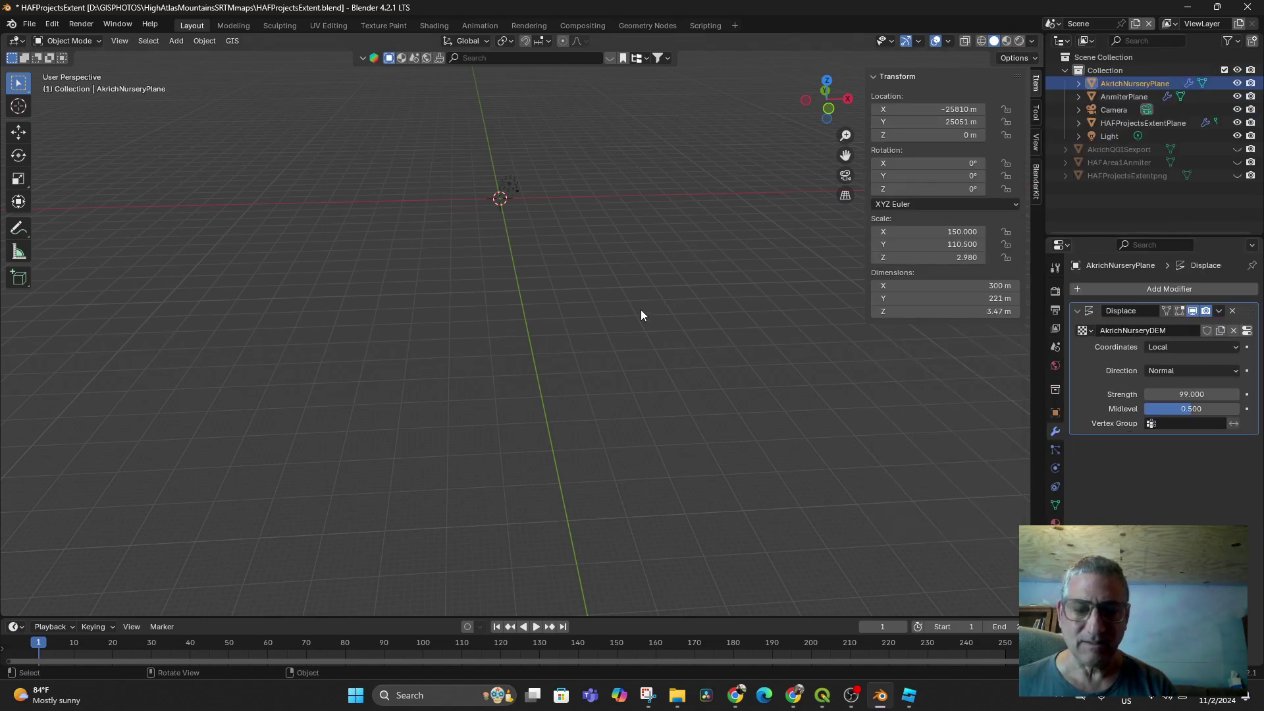
{"action": "key", "text": "KP_Decimal"}
{"action": "scroll", "coordinate": [596, 319], "scroll_direction": "up", "scroll_amount": 2}
{"action": "scroll", "coordinate": [616, 384], "scroll_direction": "up", "scroll_amount": 3}
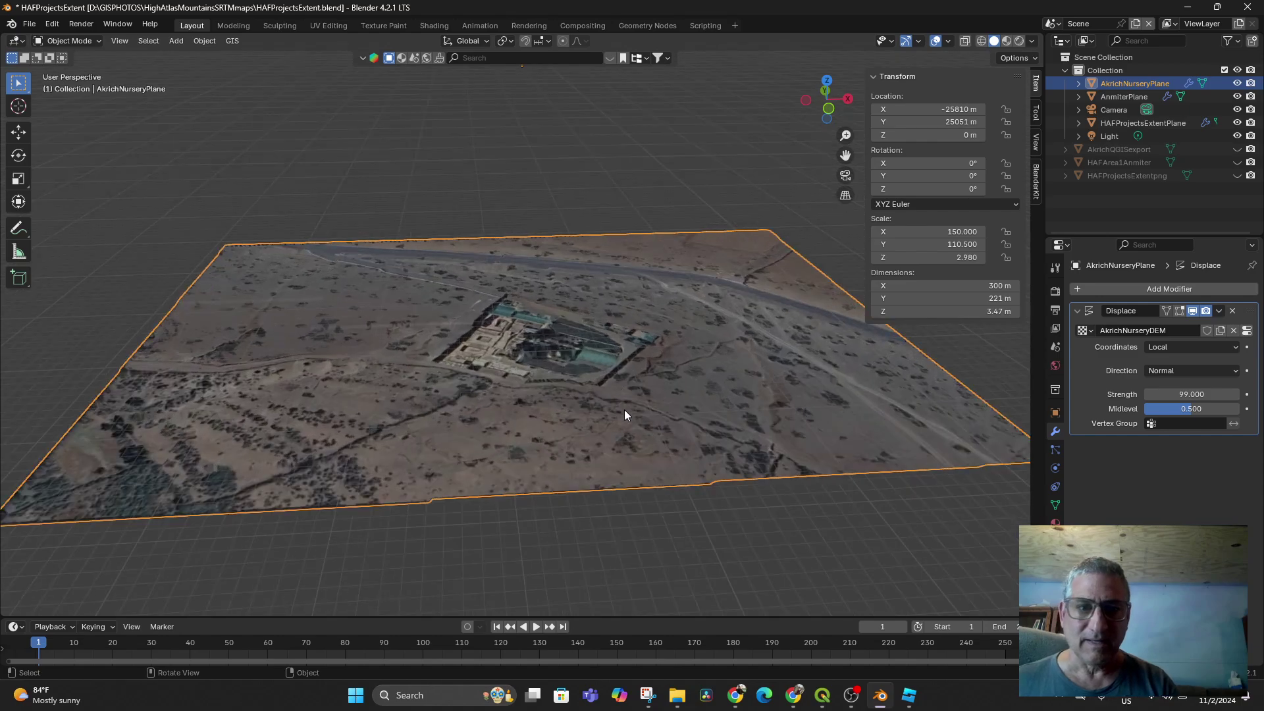
{"action": "mouse_move", "coordinate": [624, 410]}
{"action": "middle_mouse_down"}
{"action": "mouse_move", "coordinate": [627, 393]}
{"action": "mouse_move", "coordinate": [671, 378]}
{"action": "middle_mouse_up"}
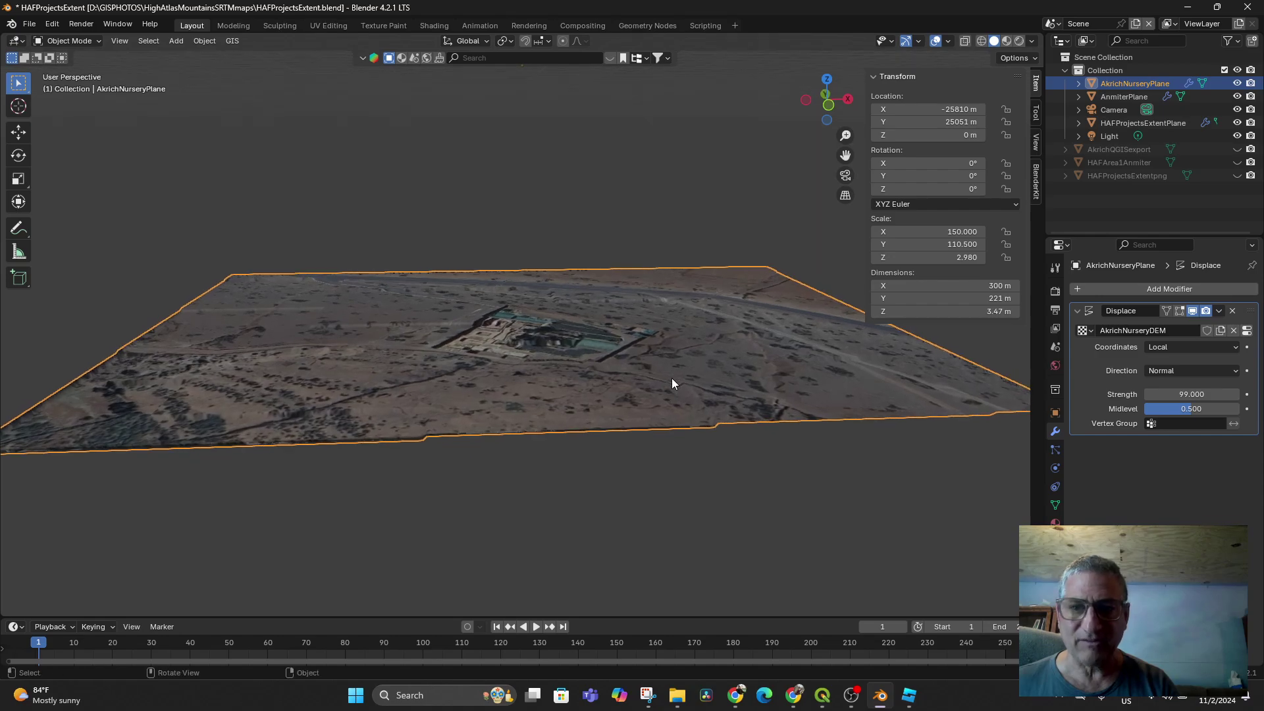
Back in AkrichPlaneforRoblox, select AkrichNurseryPlane.001 and delete its Displace modifier.
{"action": "left_click", "coordinate": [1052, 22]}
{"action": "left_click", "coordinate": [1096, 48]}
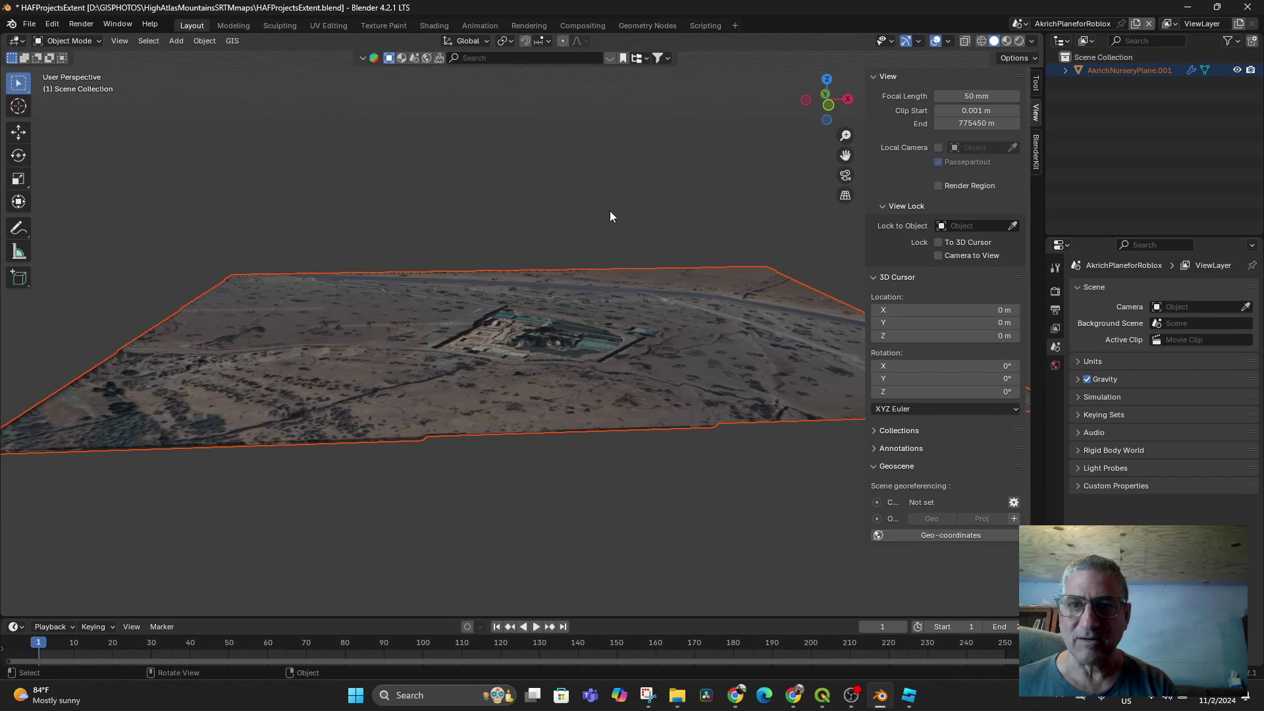
{"action": "left_click", "coordinate": [602, 314]}
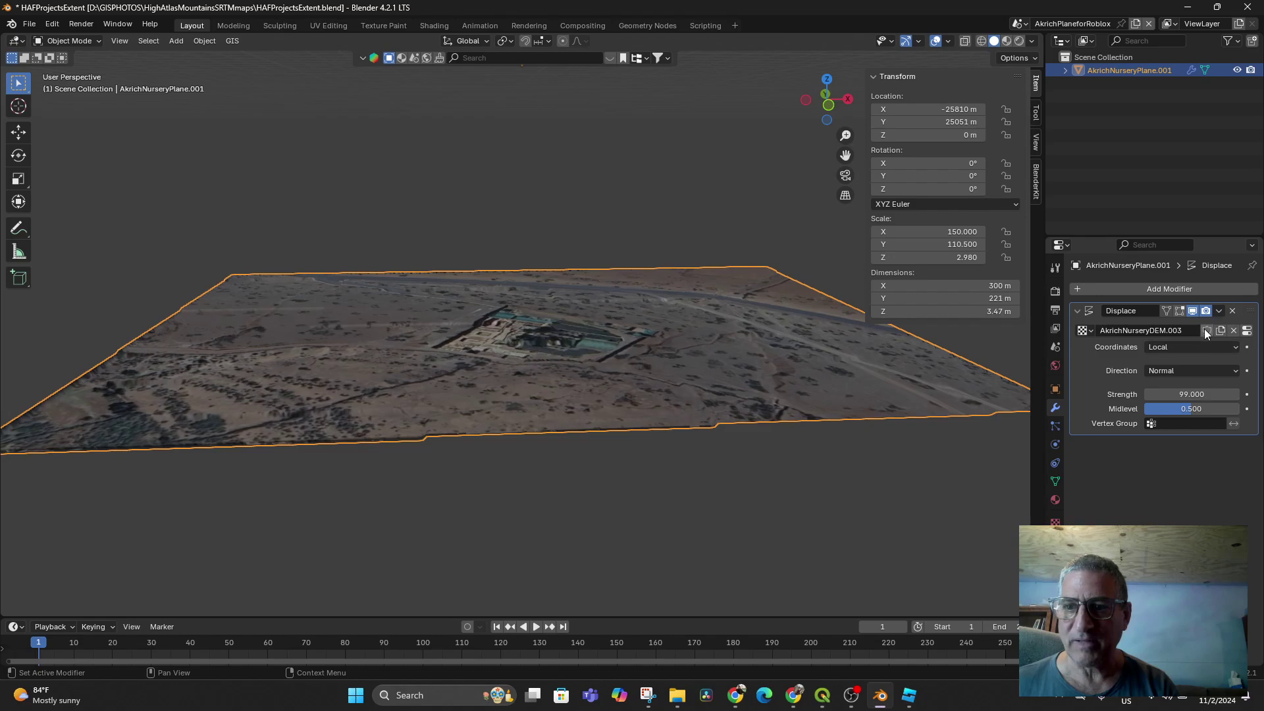
{"action": "left_click", "coordinate": [1232, 313]}
{"action": "scroll", "coordinate": [600, 365], "scroll_direction": "down", "scroll_amount": 2}
{"action": "scroll", "coordinate": [600, 371], "scroll_direction": "down", "scroll_amount": 1}
{"action": "mouse_move", "coordinate": [646, 340]}
{"action": "middle_mouse_down"}
{"action": "mouse_move", "coordinate": [622, 450]}
{"action": "mouse_move", "coordinate": [637, 408]}
{"action": "middle_mouse_up"}
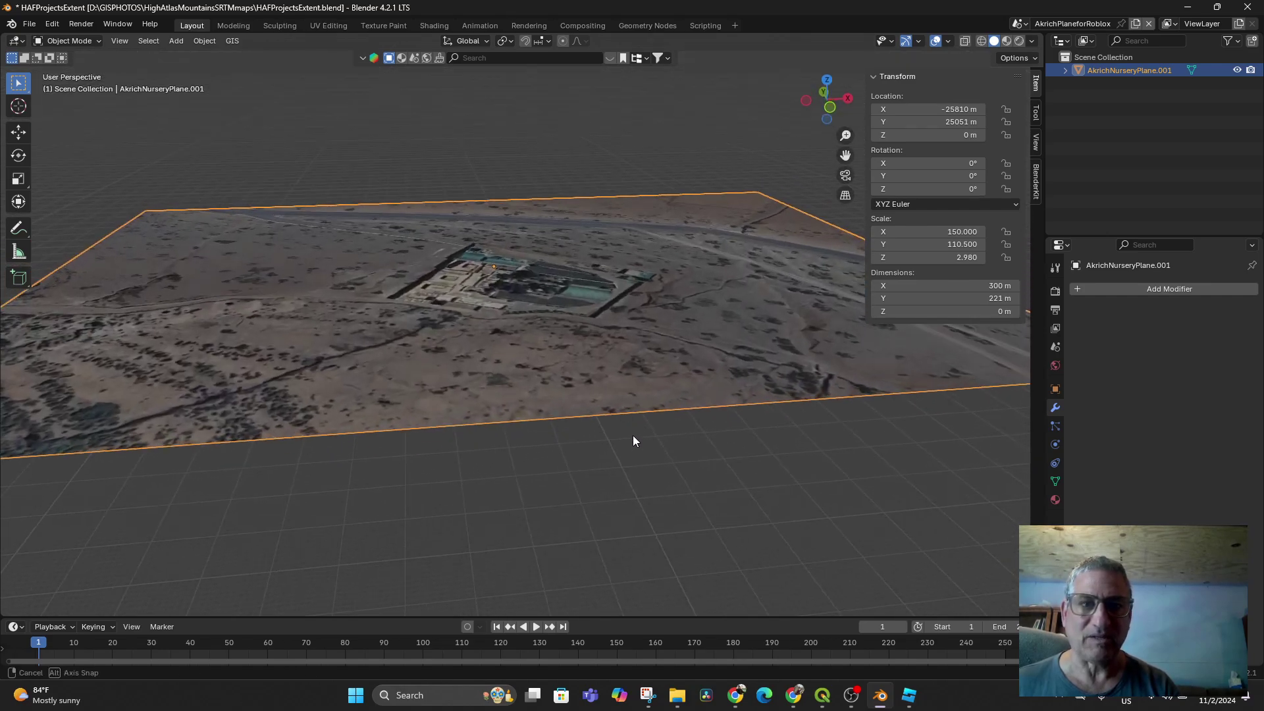
{"action": "middle_click_drag", "start_coordinate": [637, 413], "coordinate": [624, 437]}
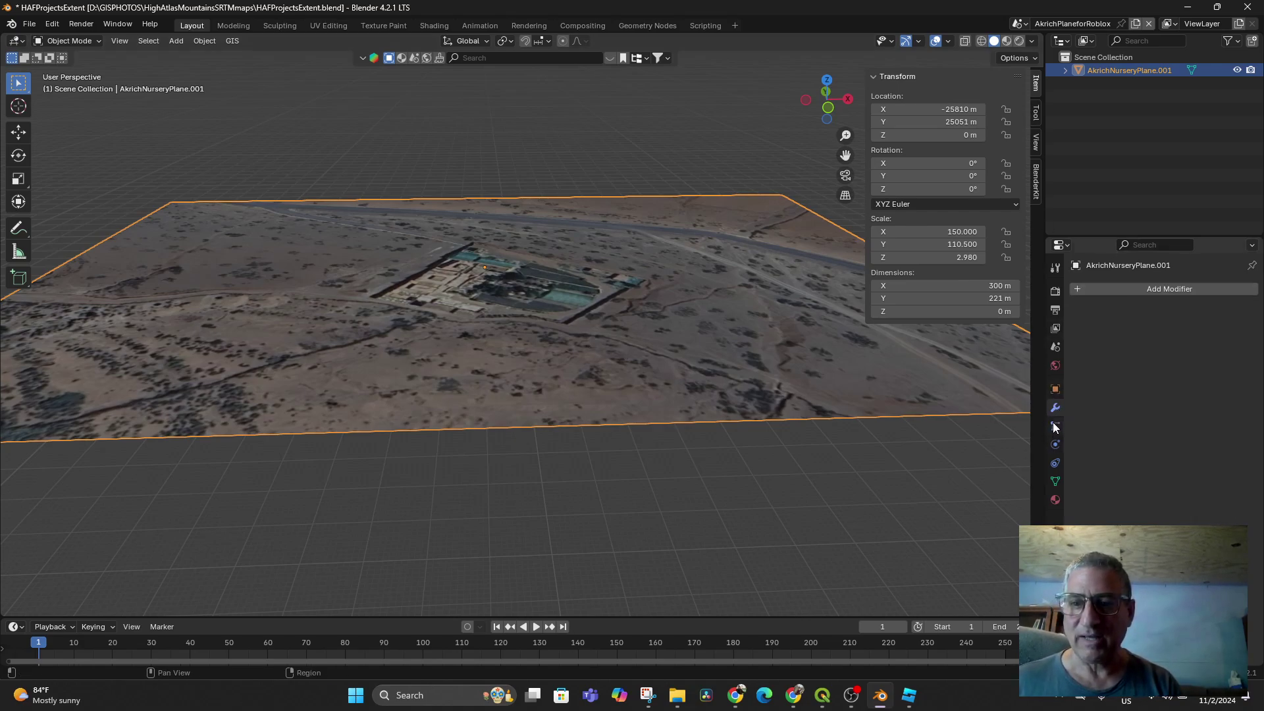
Switch to wireframe and add a Decimate modifier to the dense nursery plane.
{"action": "left_click", "coordinate": [980, 41]}
{"action": "scroll", "coordinate": [719, 269], "scroll_direction": "up", "scroll_amount": 2}
{"action": "scroll", "coordinate": [721, 270], "scroll_direction": "up", "scroll_amount": 1}
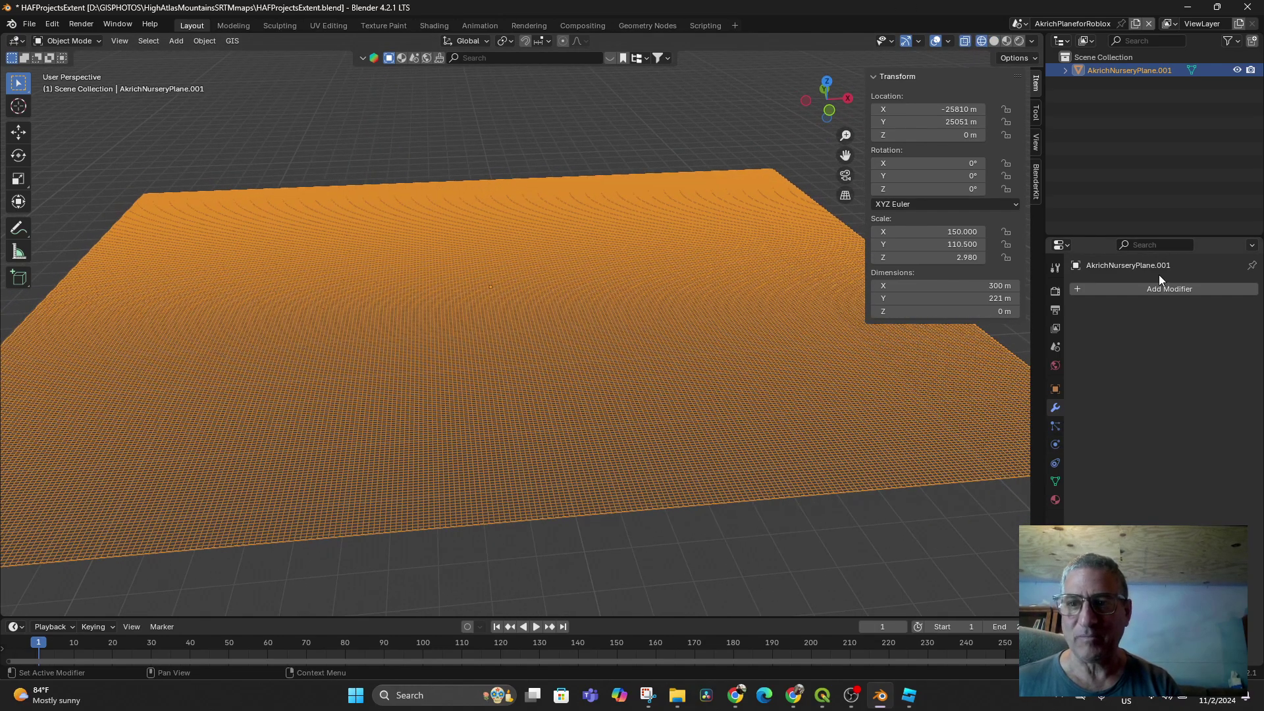
{"action": "left_click", "coordinate": [1141, 287]}
{"action": "left_click", "coordinate": [1131, 292]}
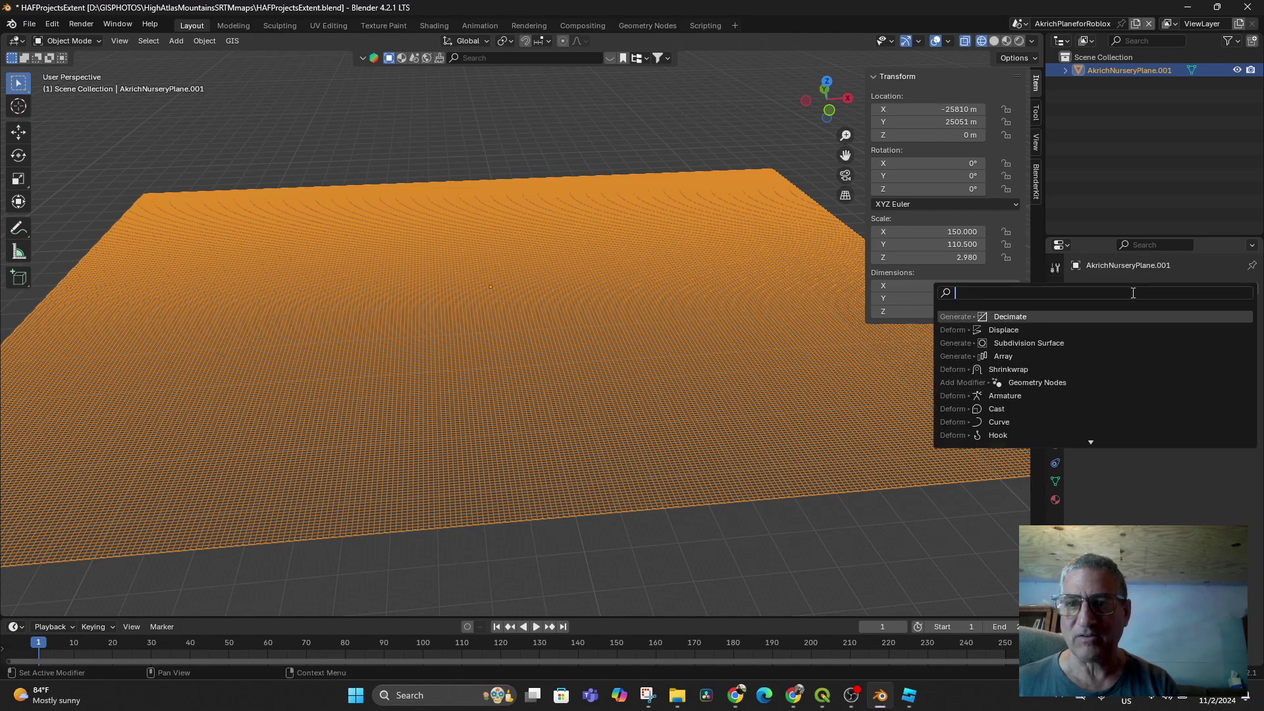
{"action": "type", "text": "d"}
{"action": "left_click", "coordinate": [1029, 320]}
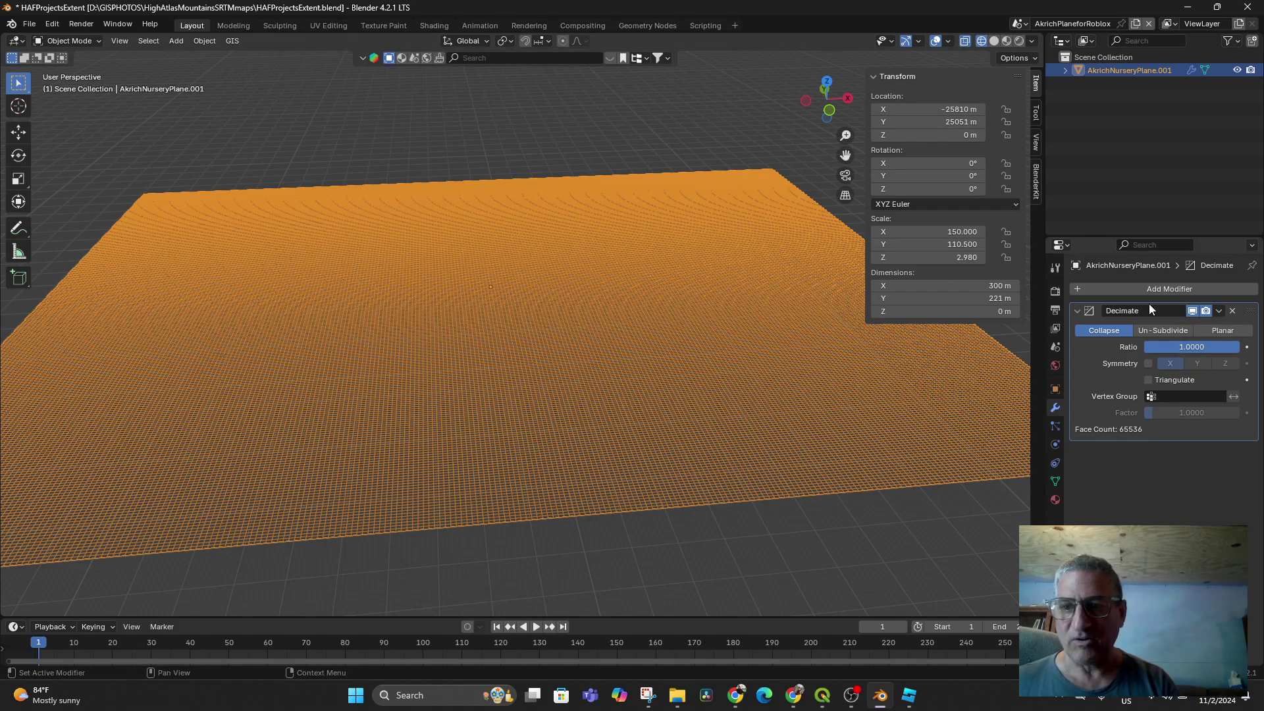
{"action": "middle_click_drag", "start_coordinate": [741, 367], "coordinate": [705, 373]}
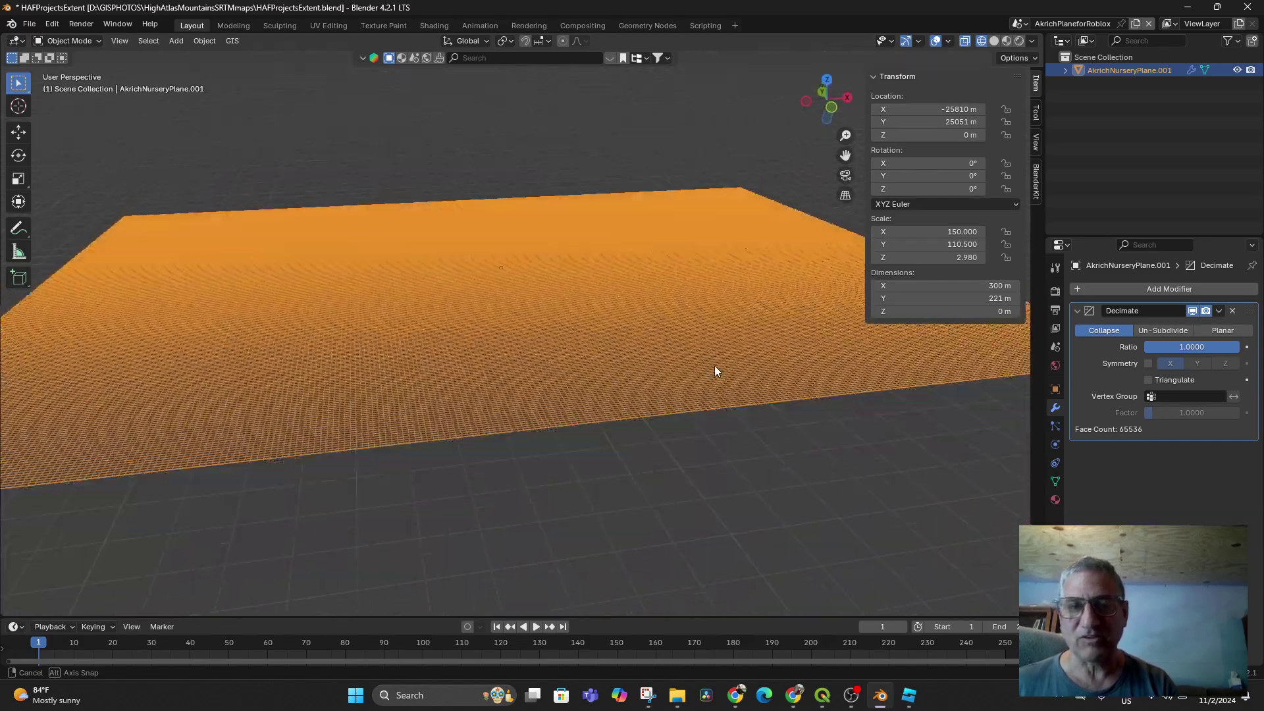
{"action": "mouse_move", "coordinate": [706, 374]}
{"action": "middle_mouse_down"}
{"action": "mouse_move", "coordinate": [704, 397]}
{"action": "mouse_move", "coordinate": [714, 384]}
{"action": "middle_mouse_up"}
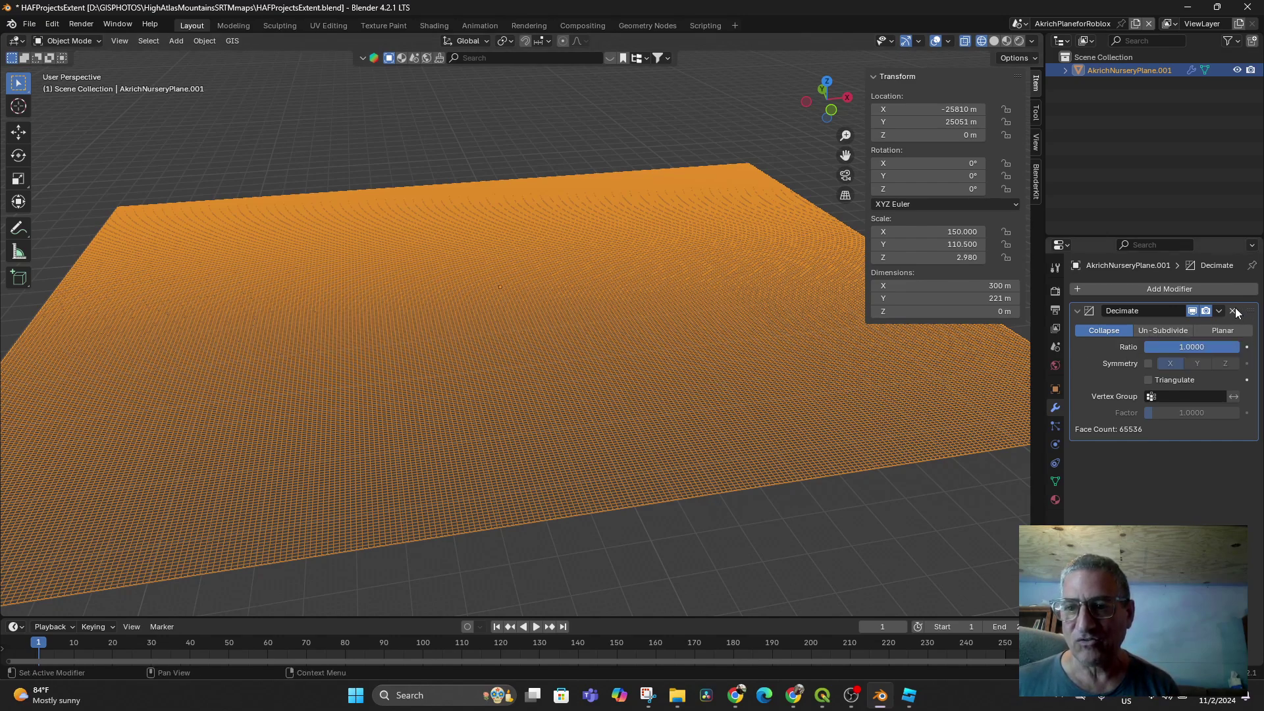
{"action": "middle_click_drag", "start_coordinate": [660, 342], "coordinate": [671, 341]}
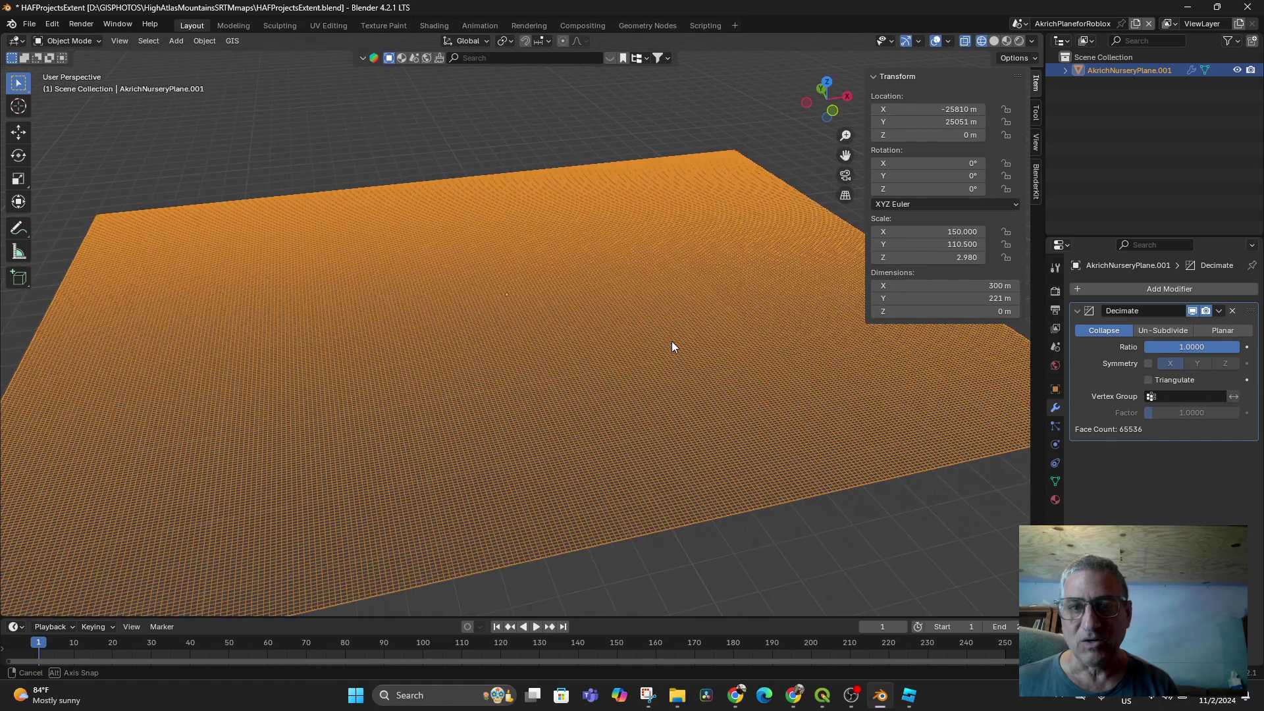
Try Un-Subdivide, return to Collapse, and set the Decimate ratio to 0.1.
{"action": "left_click", "coordinate": [1155, 329]}
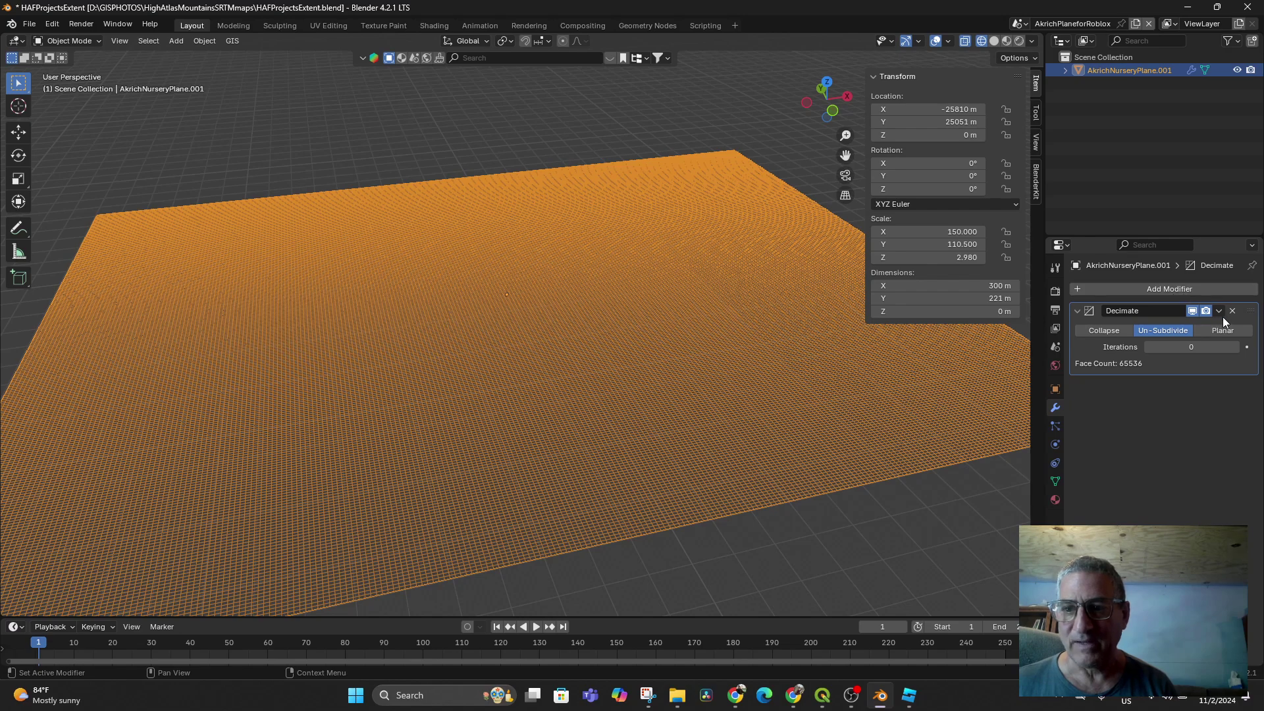
{"action": "left_click", "coordinate": [1183, 346]}
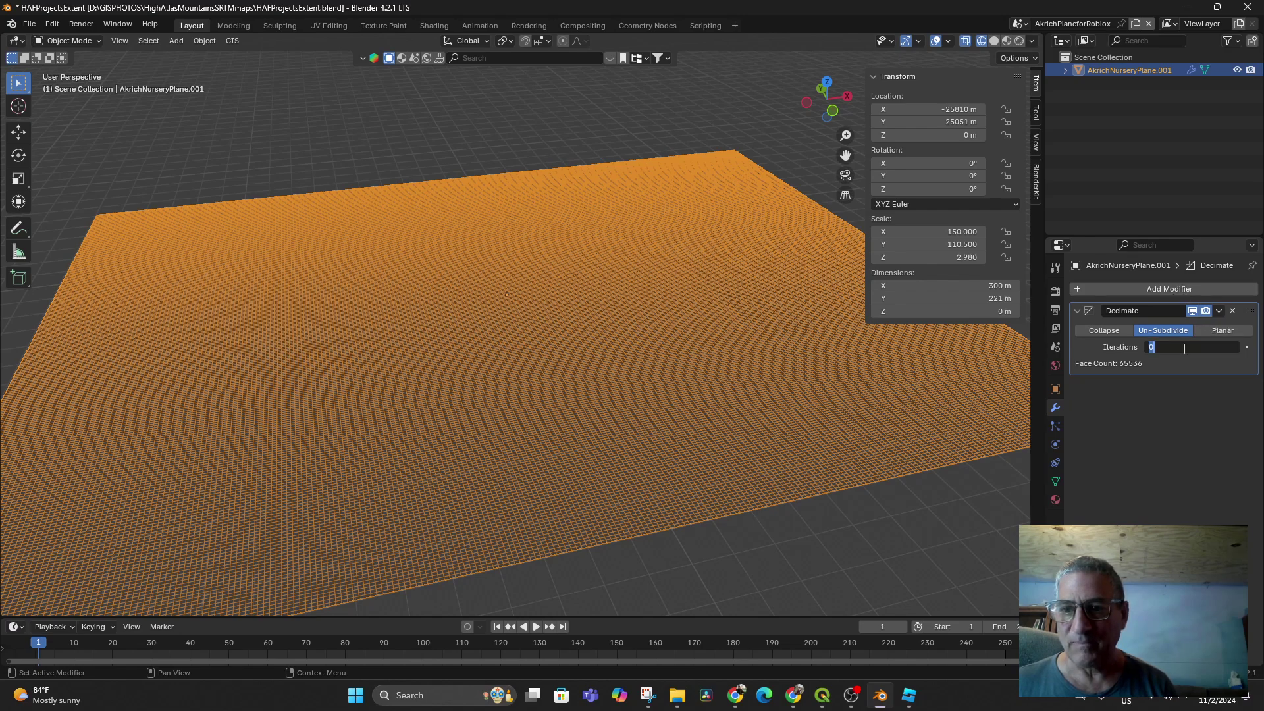
{"action": "left_click", "coordinate": [1103, 330]}
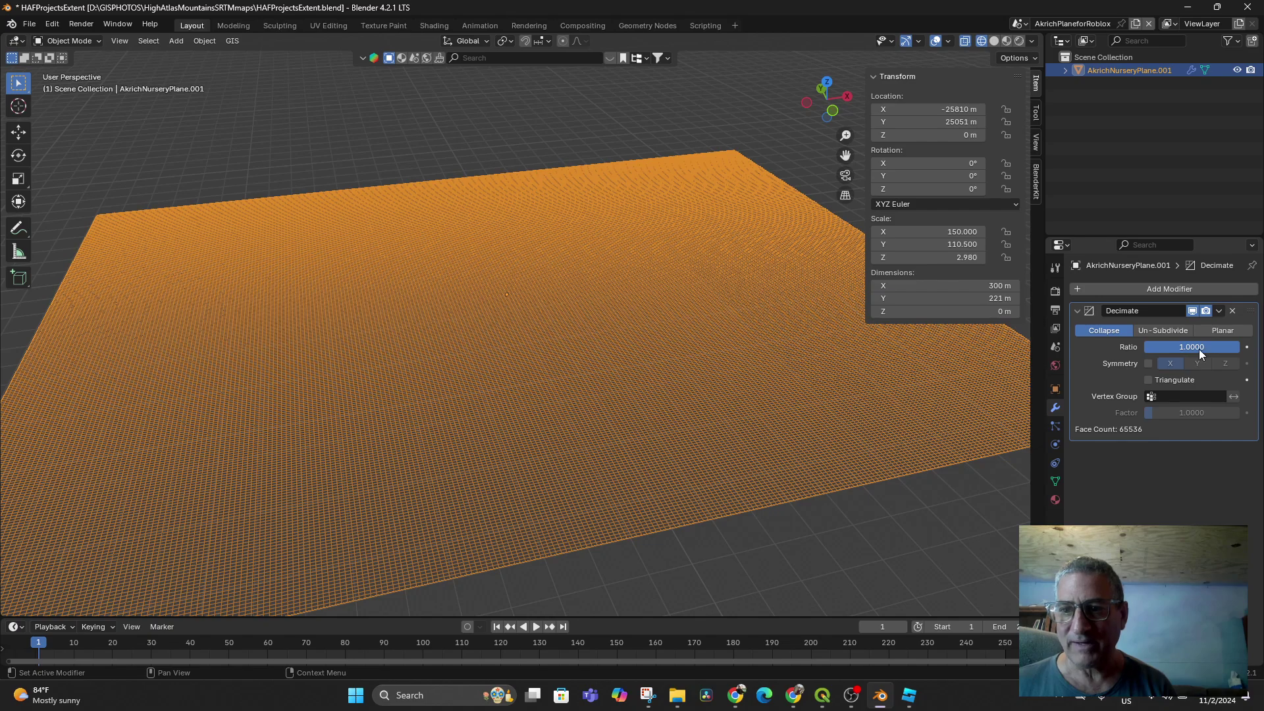
{"action": "left_click_drag", "start_coordinate": [1199, 349], "coordinate": [1146, 347]}
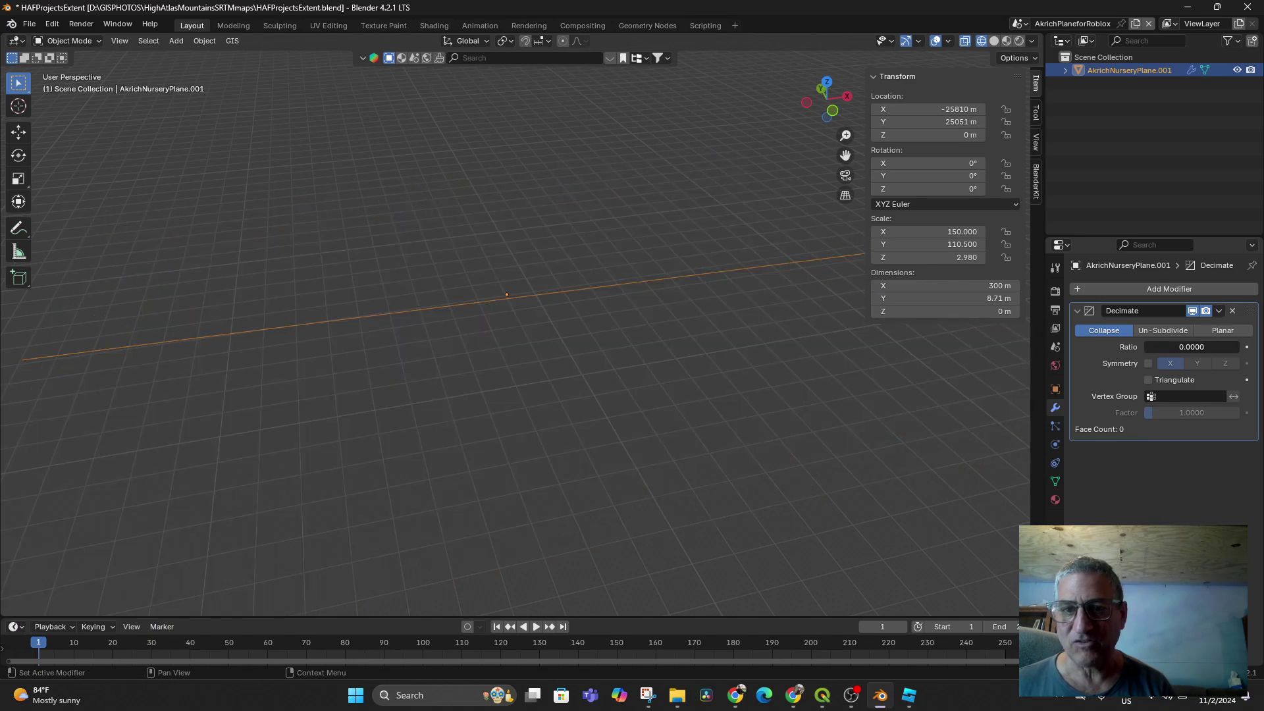
{"action": "left_click", "coordinate": [1229, 346]}
{"action": "type", "text": ".1"}
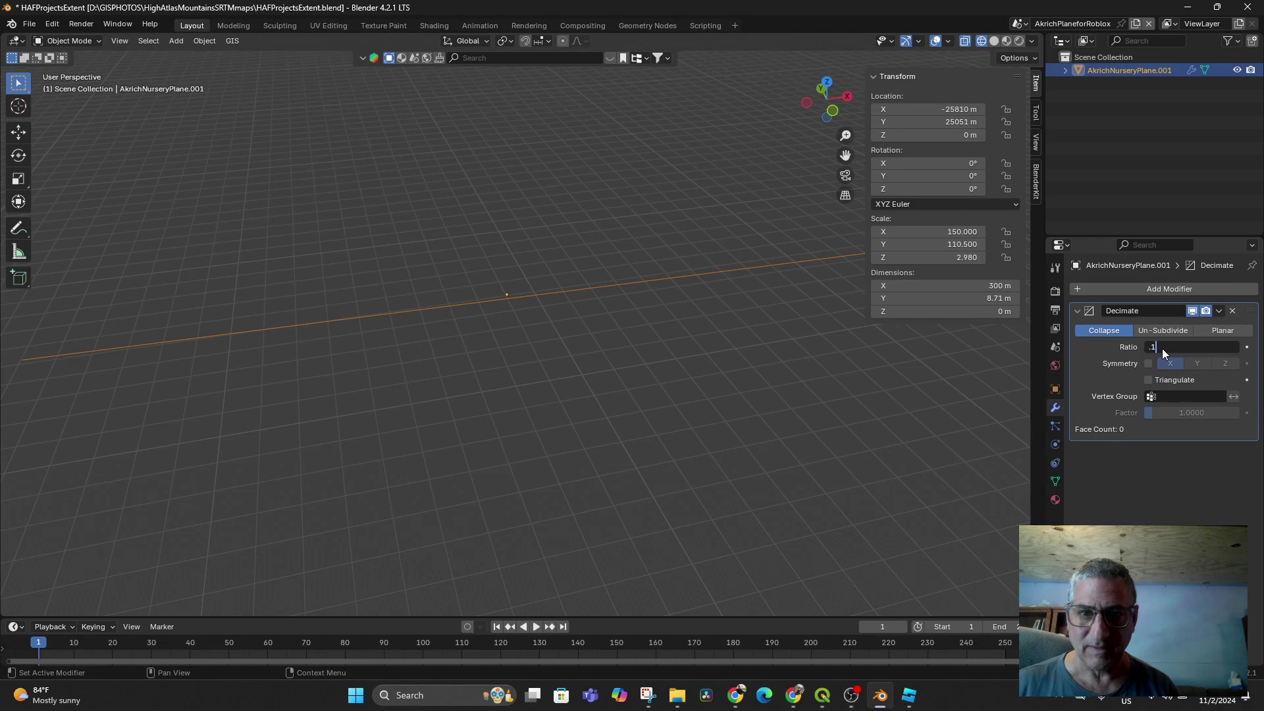
{"action": "key", "text": "Return"}
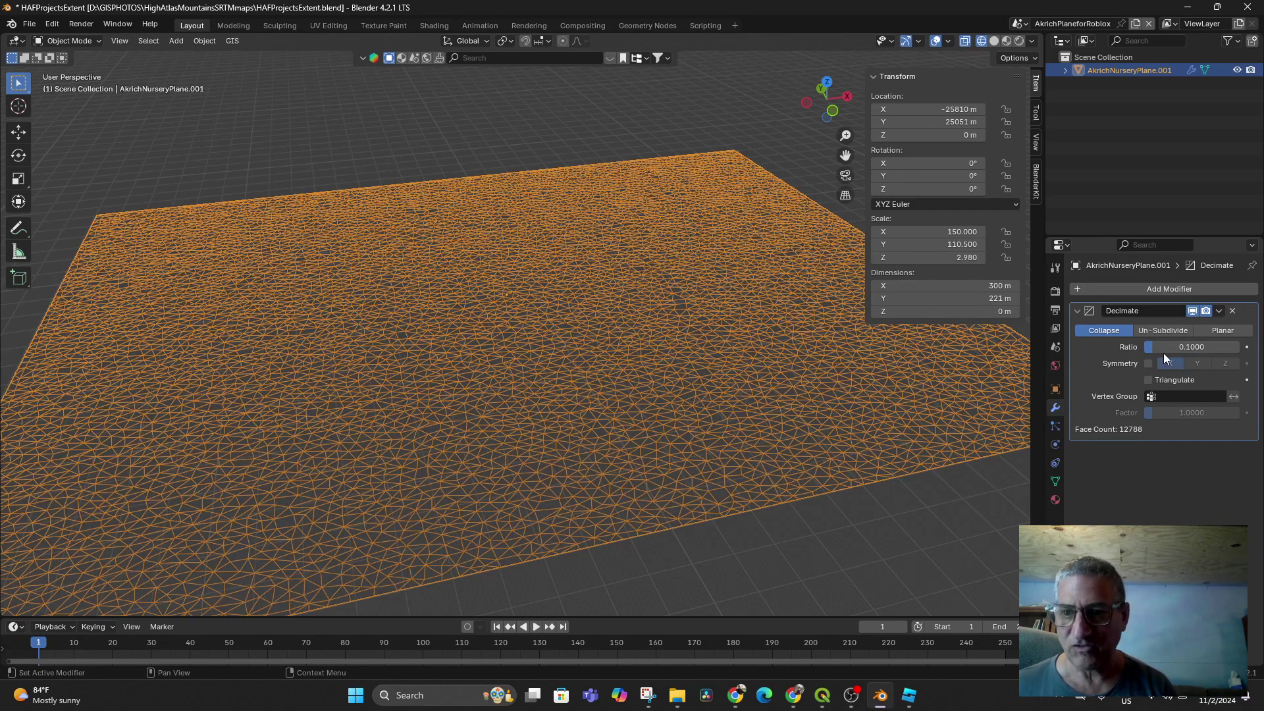
Lower the ratio to 0.025, then 0.001 for 130 faces, and inspect the wireframe.
{"action": "left_click", "coordinate": [1153, 346]}
{"action": "type", "text": ".025"}
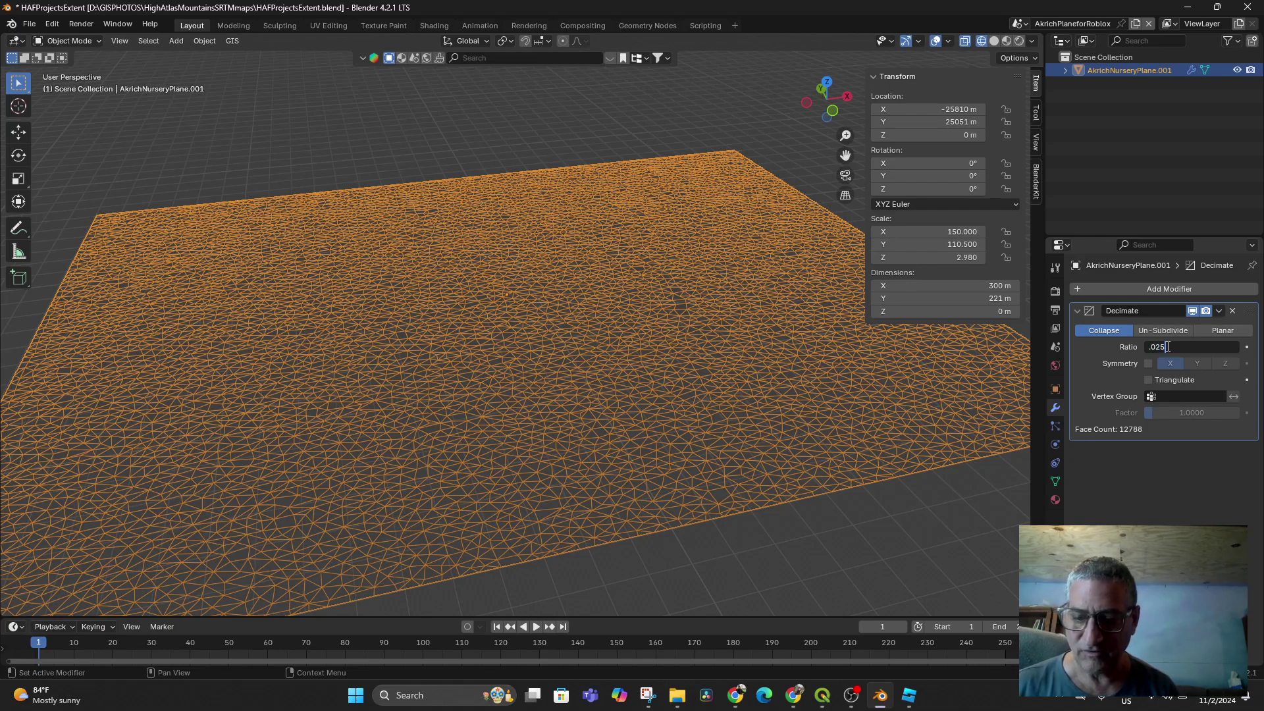
{"action": "key", "text": "Return"}
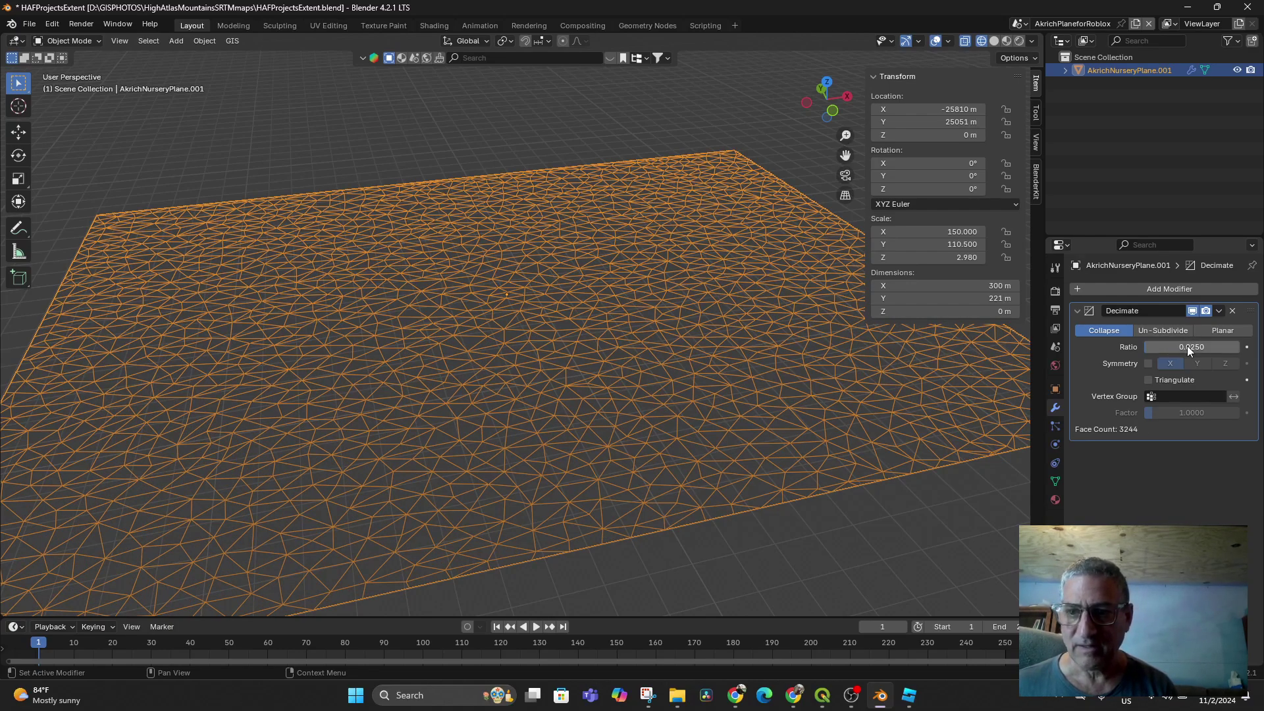
{"action": "left_click", "coordinate": [1186, 345]}
{"action": "type", "text": "."}
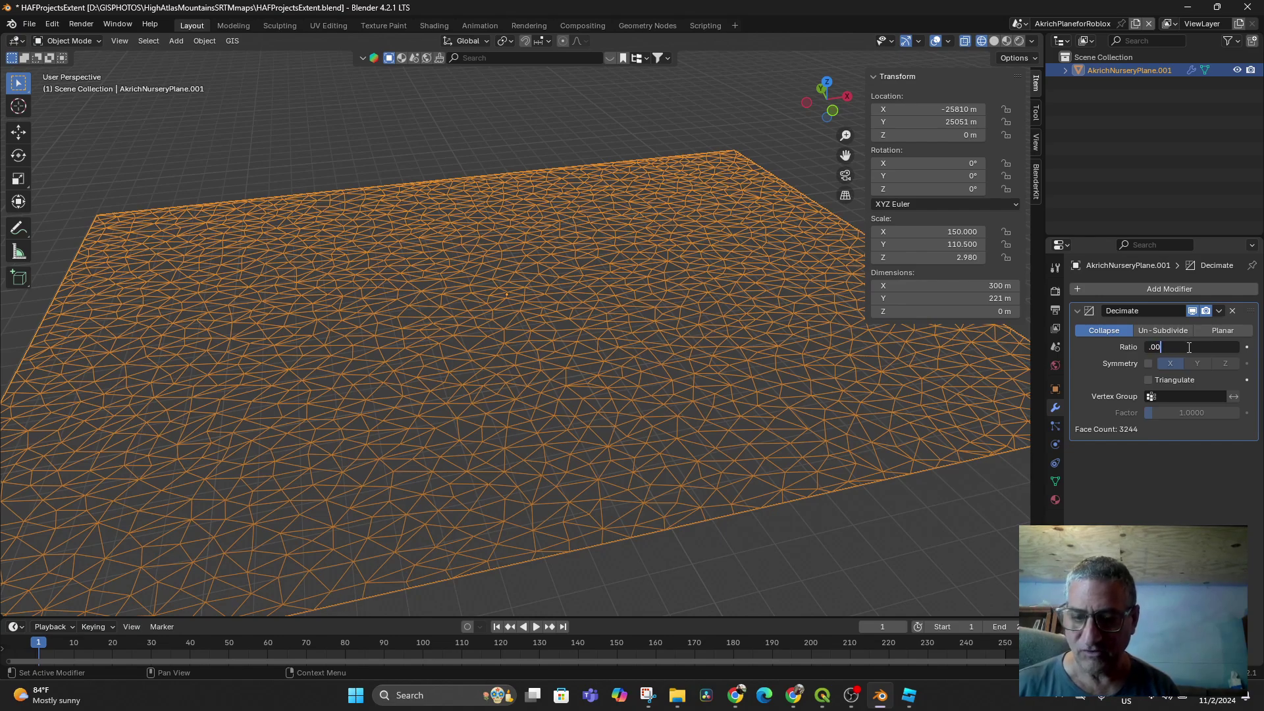
{"action": "key", "text": "Return"}
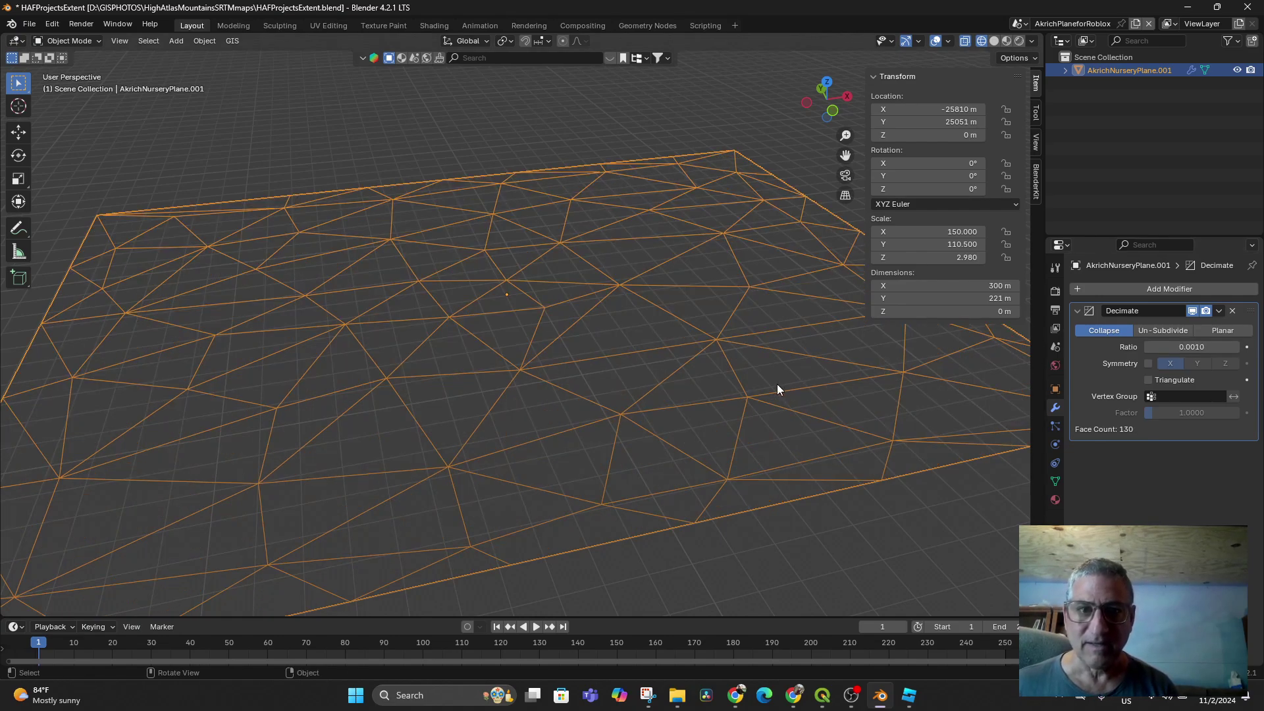
{"action": "middle_click_drag", "start_coordinate": [778, 384], "coordinate": [785, 369]}
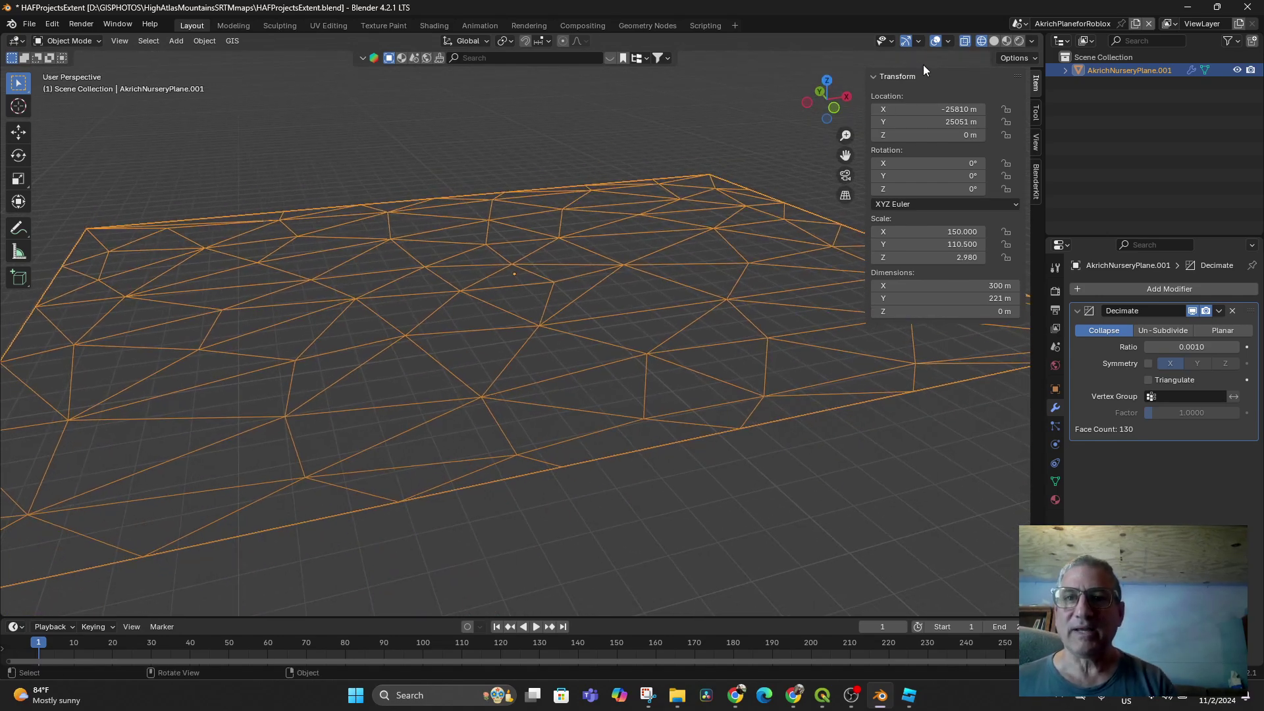
{"action": "left_click", "coordinate": [993, 42]}
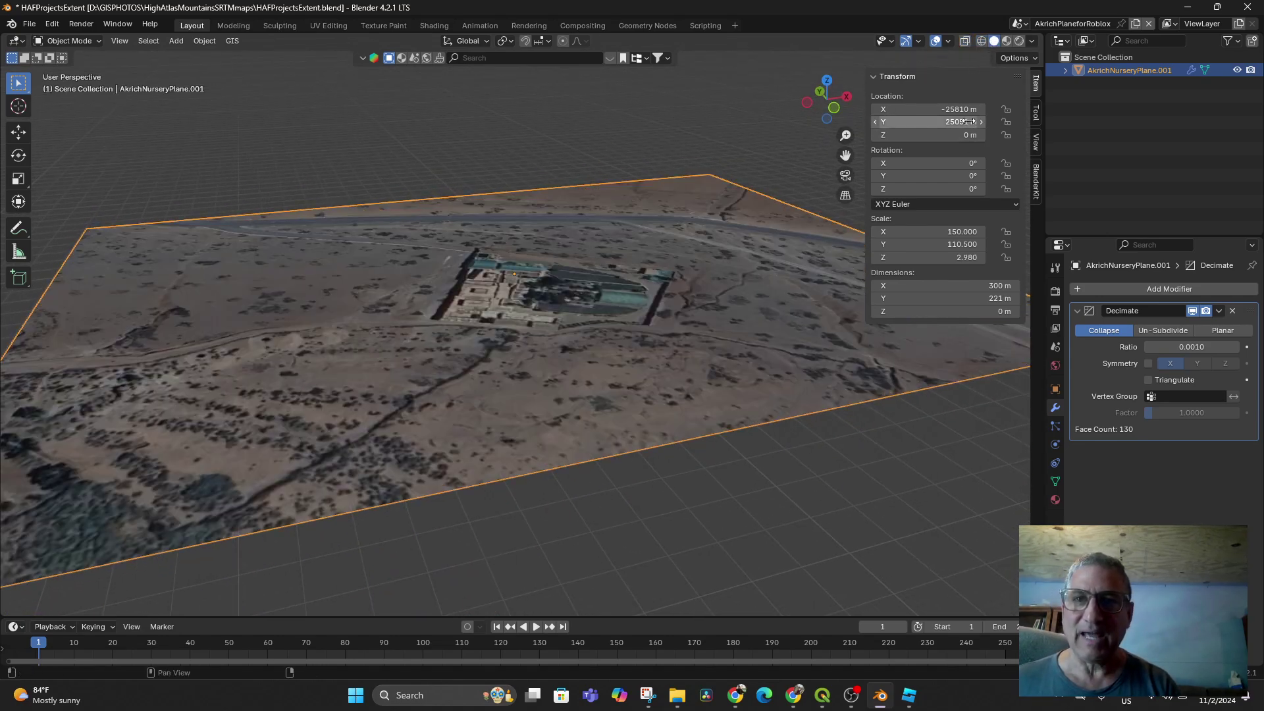
{"action": "left_click", "coordinate": [980, 41]}
{"action": "middle_click_drag", "start_coordinate": [622, 385], "coordinate": [572, 403]}
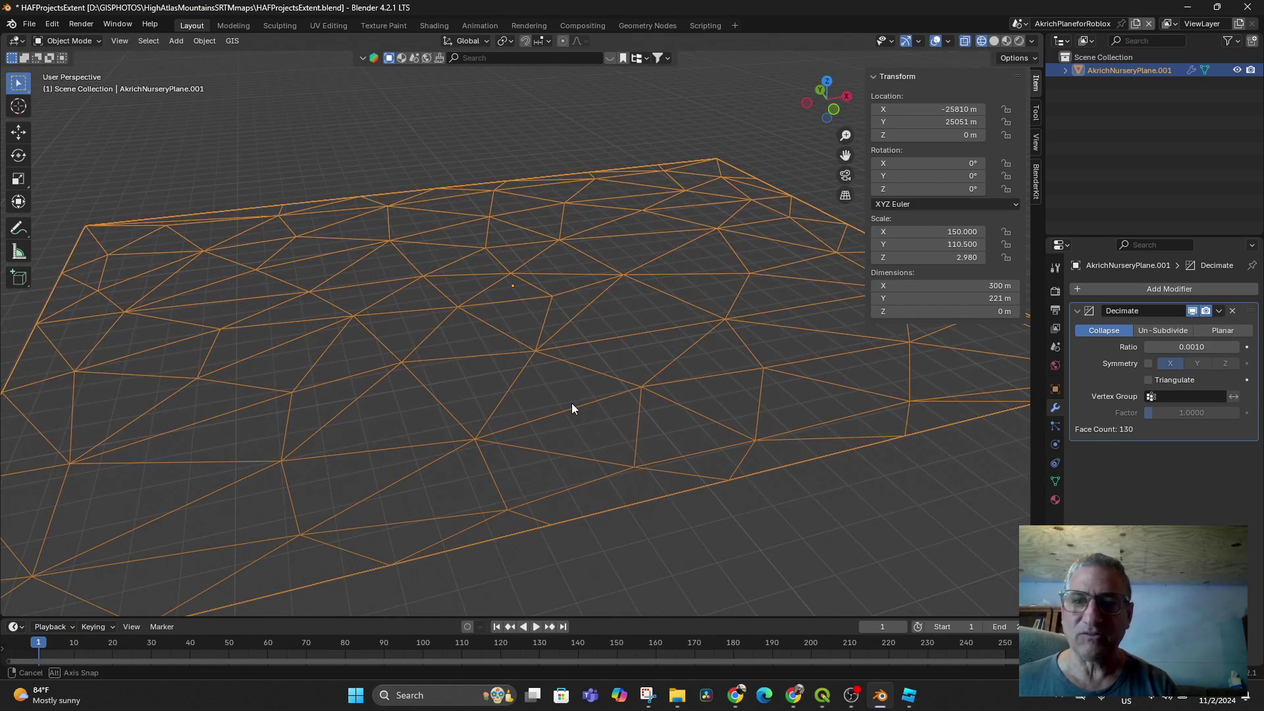
Apply the Decimate modifier permanently and view the plane with textured shading.
{"action": "left_click", "coordinate": [1218, 311]}
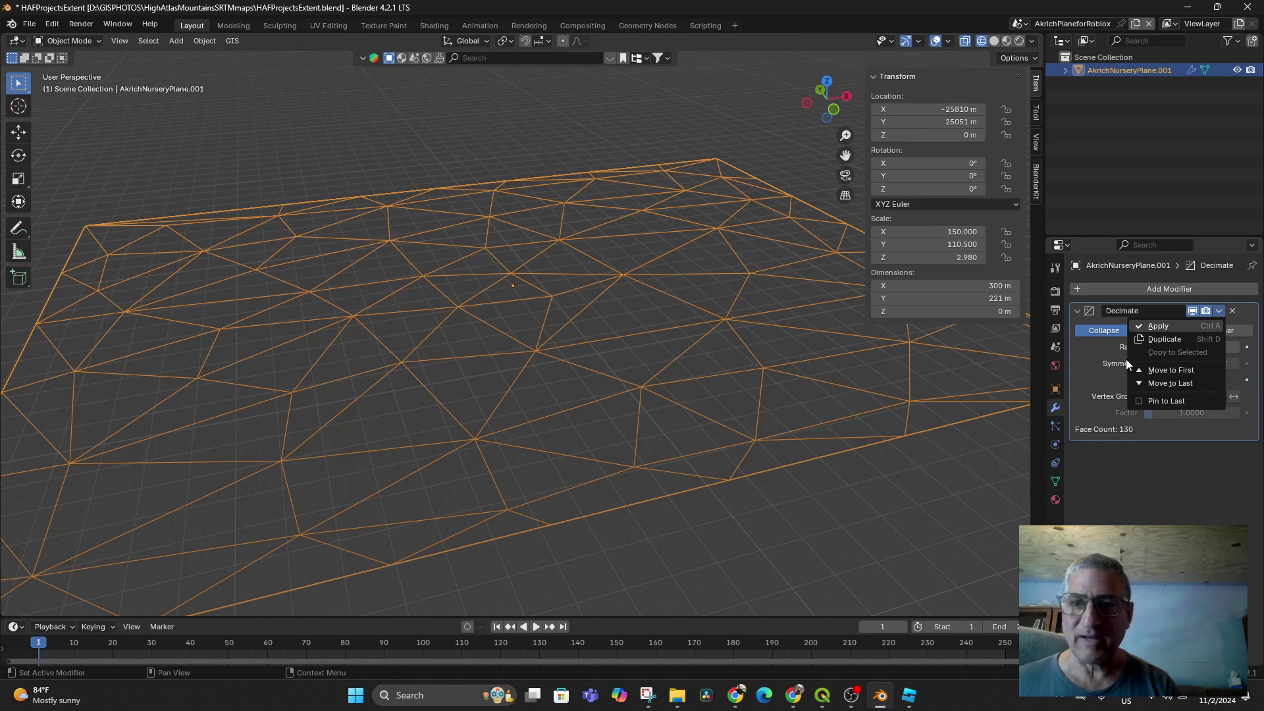
{"action": "left_click", "coordinate": [1186, 325]}
{"action": "left_click", "coordinate": [999, 41]}
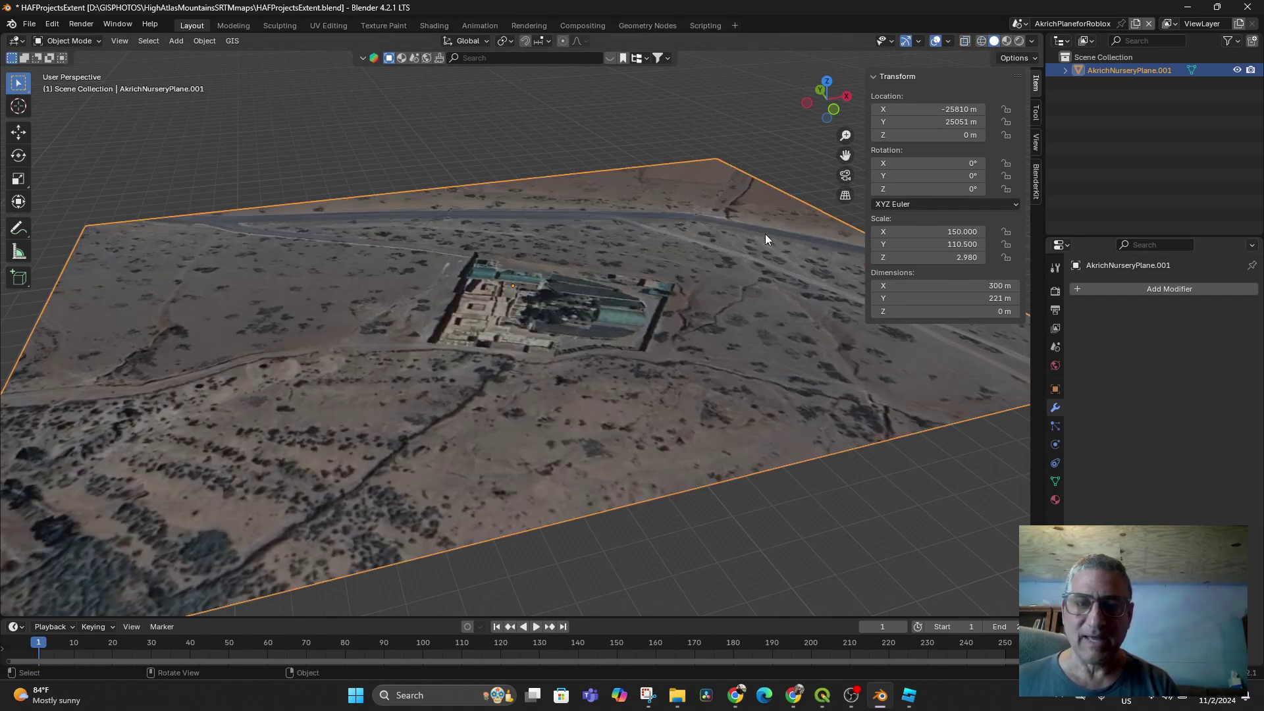
{"action": "middle_click_drag", "start_coordinate": [754, 235], "coordinate": [762, 248]}
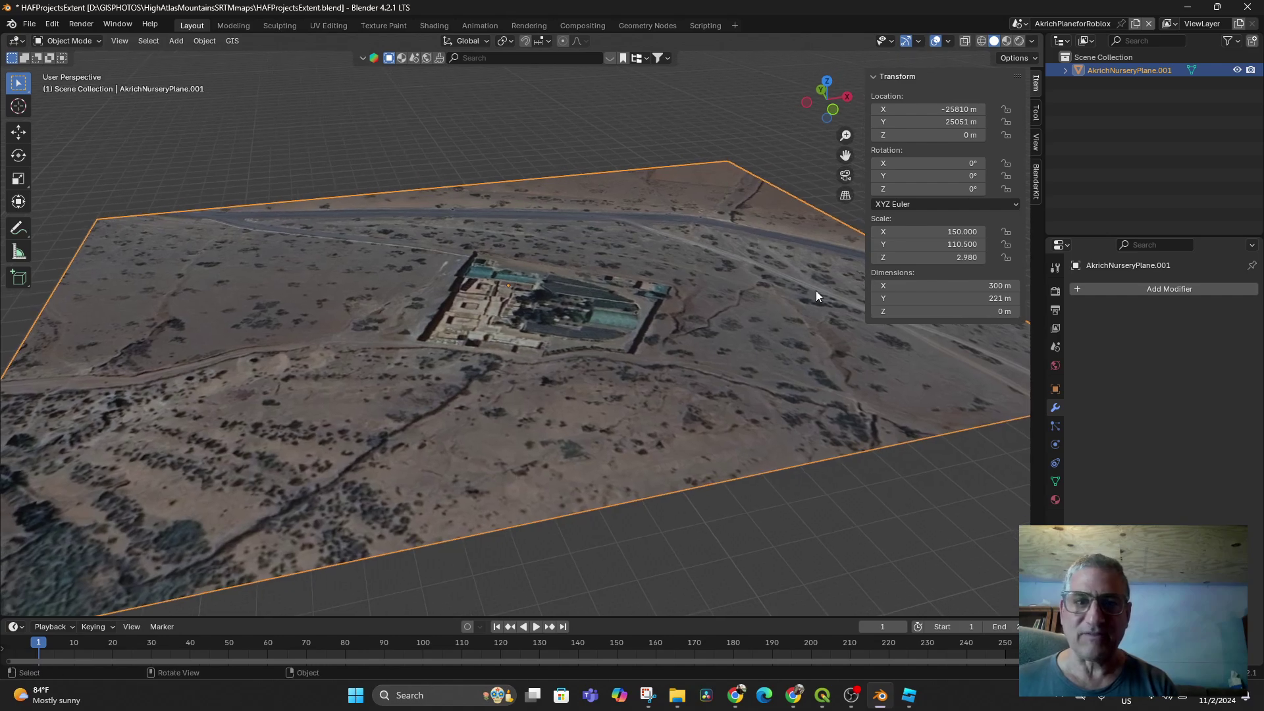
{"action": "scroll", "coordinate": [800, 293], "scroll_direction": "down", "scroll_amount": 5}
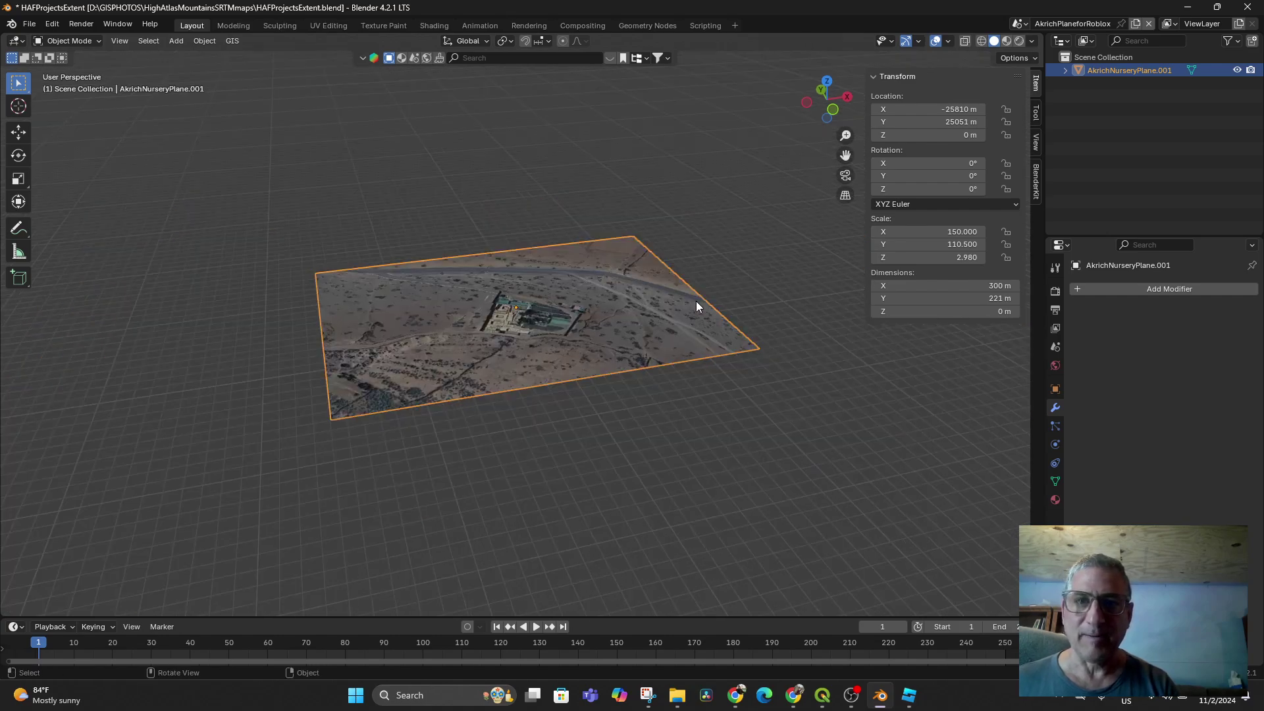
Set the plane's Location X and Y to 0 m in the N panel.
{"action": "left_click", "coordinate": [960, 109]}
{"action": "type", "text": "0"}
{"action": "key", "text": "Tab"}
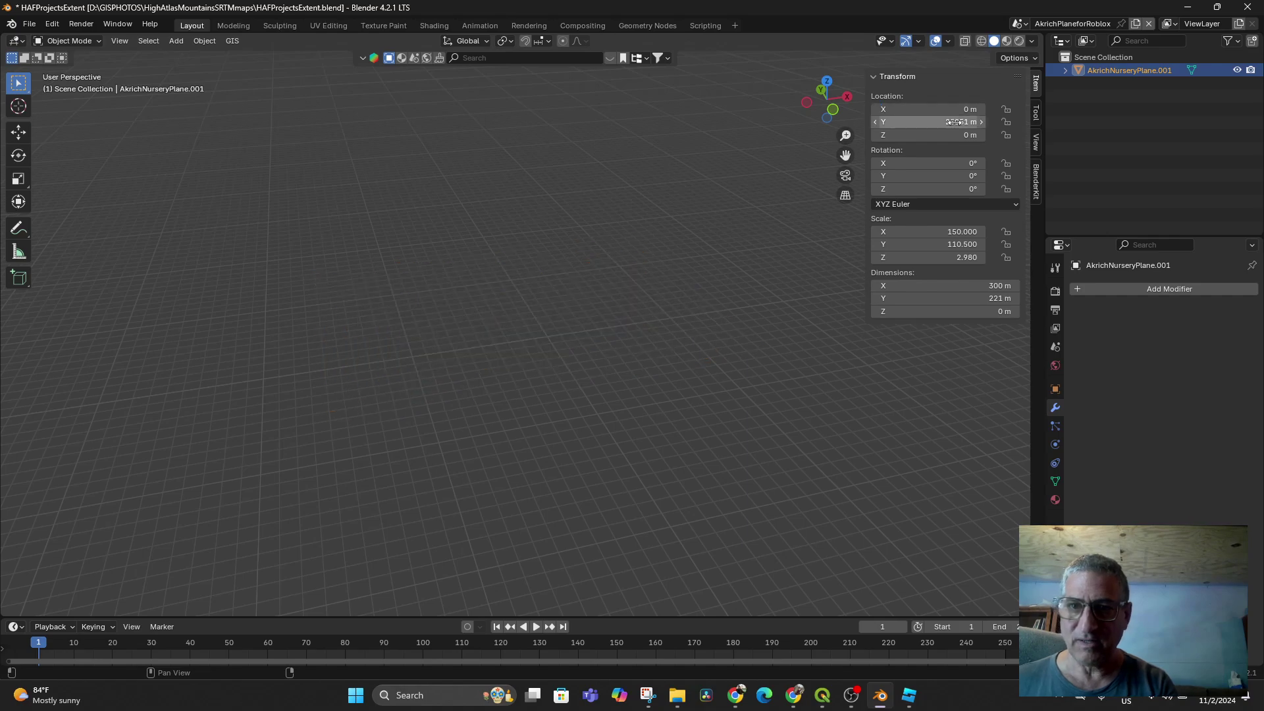
{"action": "type", "text": "0"}
{"action": "key", "text": "Return"}
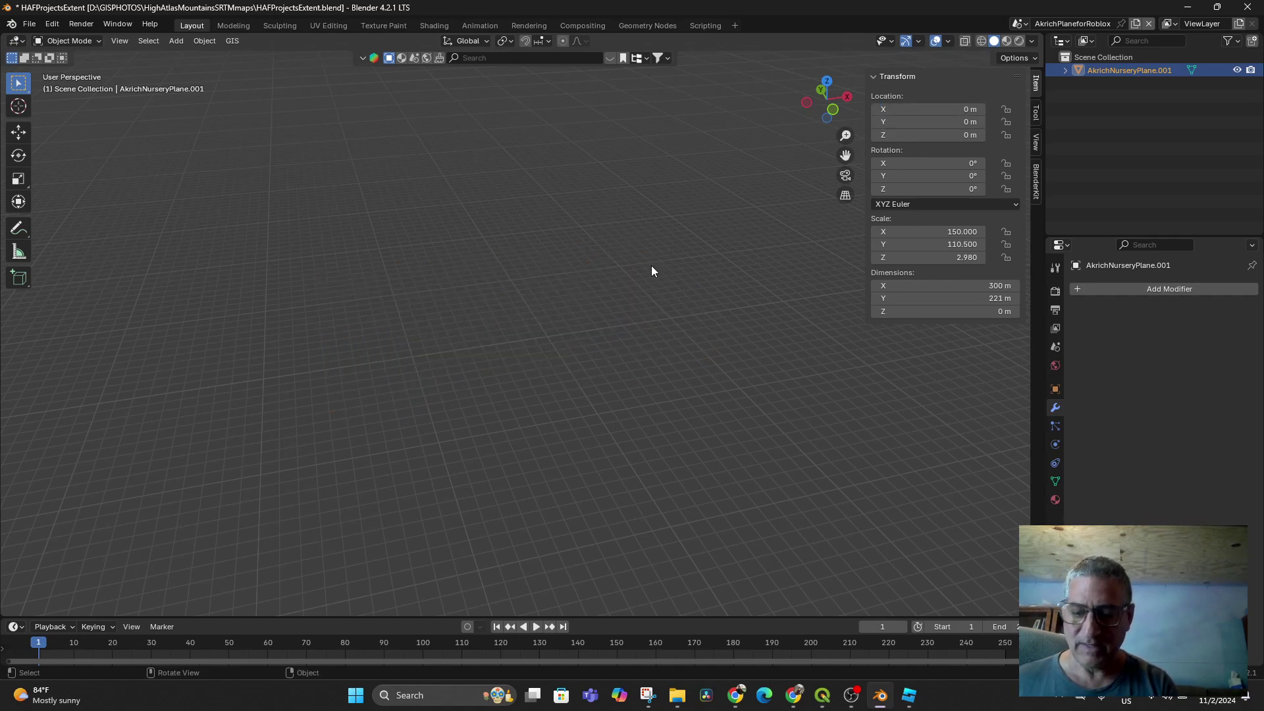
{"action": "mouse_move", "coordinate": [652, 281]}
{"action": "middle_mouse_down"}
{"action": "mouse_move", "coordinate": [643, 310]}
{"action": "mouse_move", "coordinate": [620, 319]}
{"action": "middle_mouse_up"}
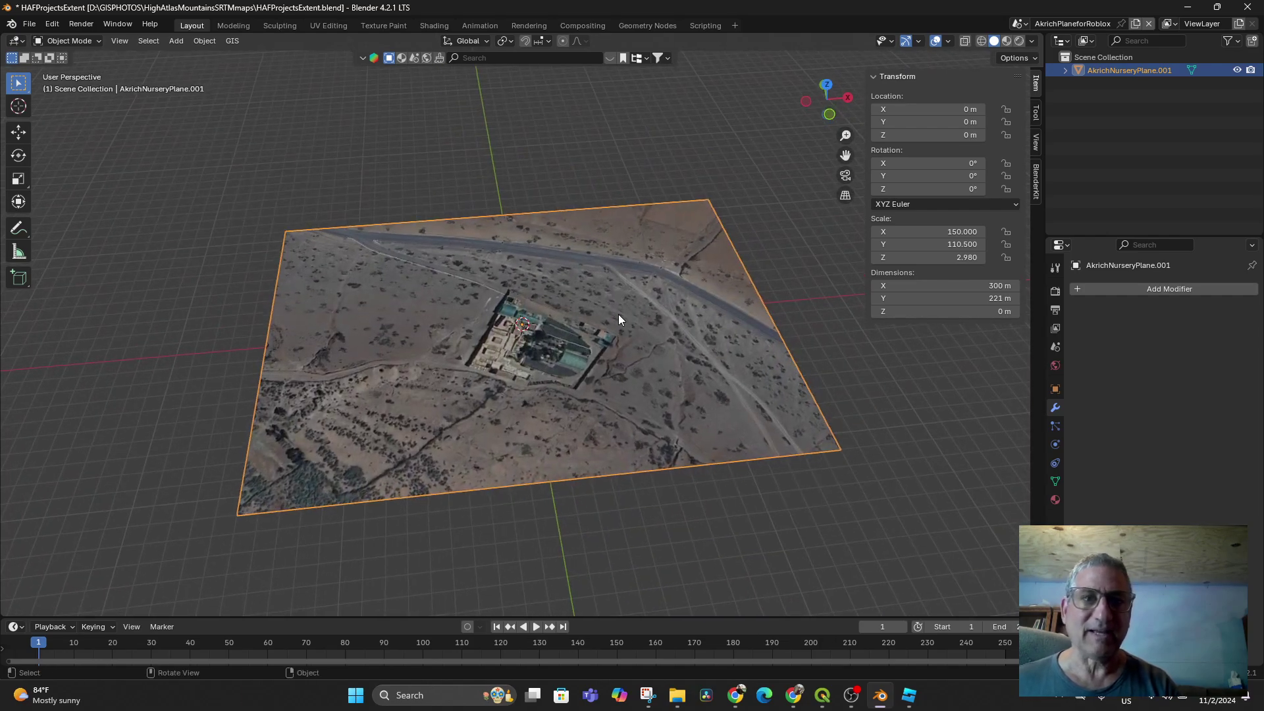
In the Scene scene, set Displace Strength to 99.100 and leave Scale Z at 2.980.
{"action": "left_click", "coordinate": [1021, 24]}
{"action": "left_click", "coordinate": [1028, 54]}
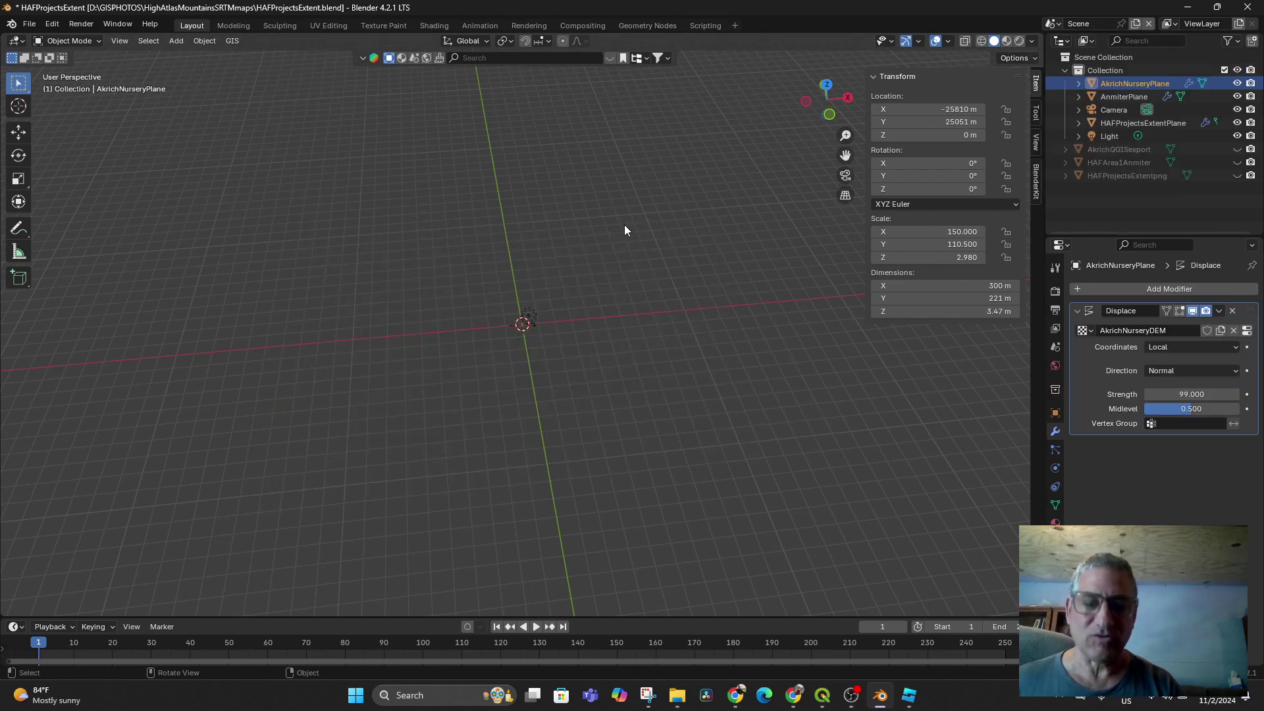
{"action": "mouse_move", "coordinate": [537, 333]}
{"action": "middle_mouse_down"}
{"action": "mouse_move", "coordinate": [542, 272]}
{"action": "mouse_move", "coordinate": [543, 303]}
{"action": "middle_mouse_up"}
{"action": "scroll", "coordinate": [543, 303], "scroll_direction": "up", "scroll_amount": 3}
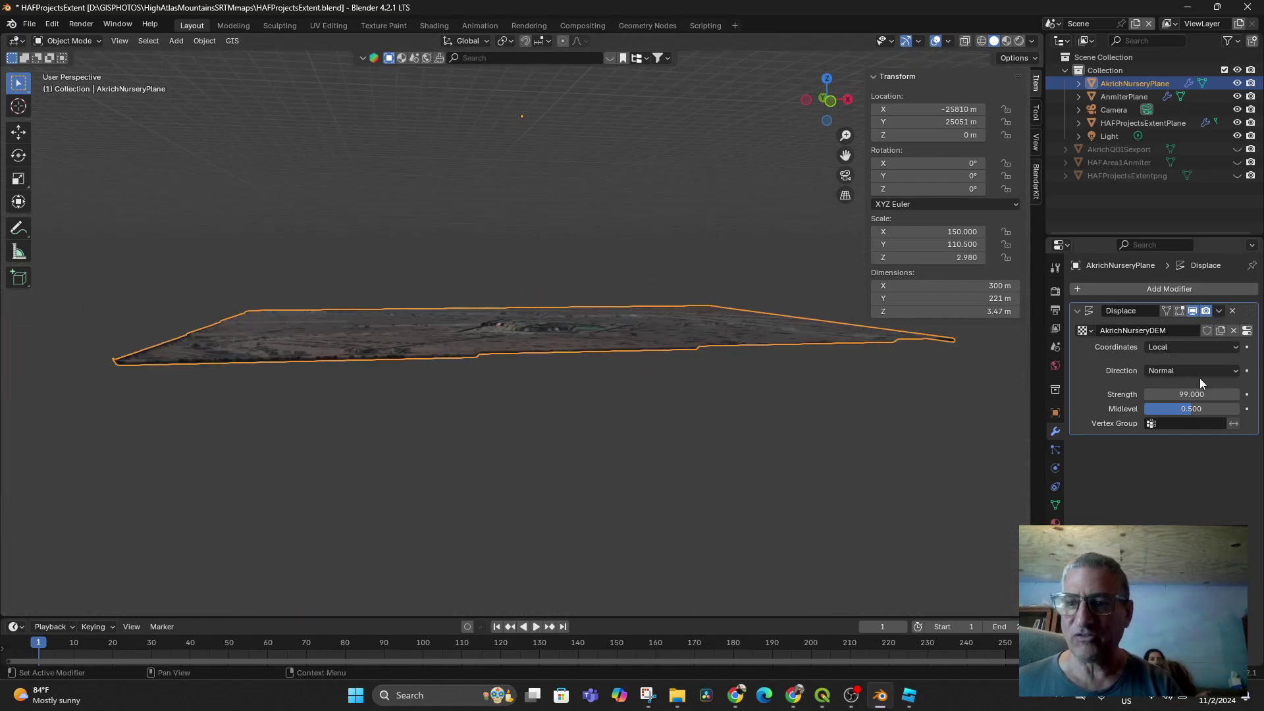
{"action": "left_click", "coordinate": [1234, 394]}
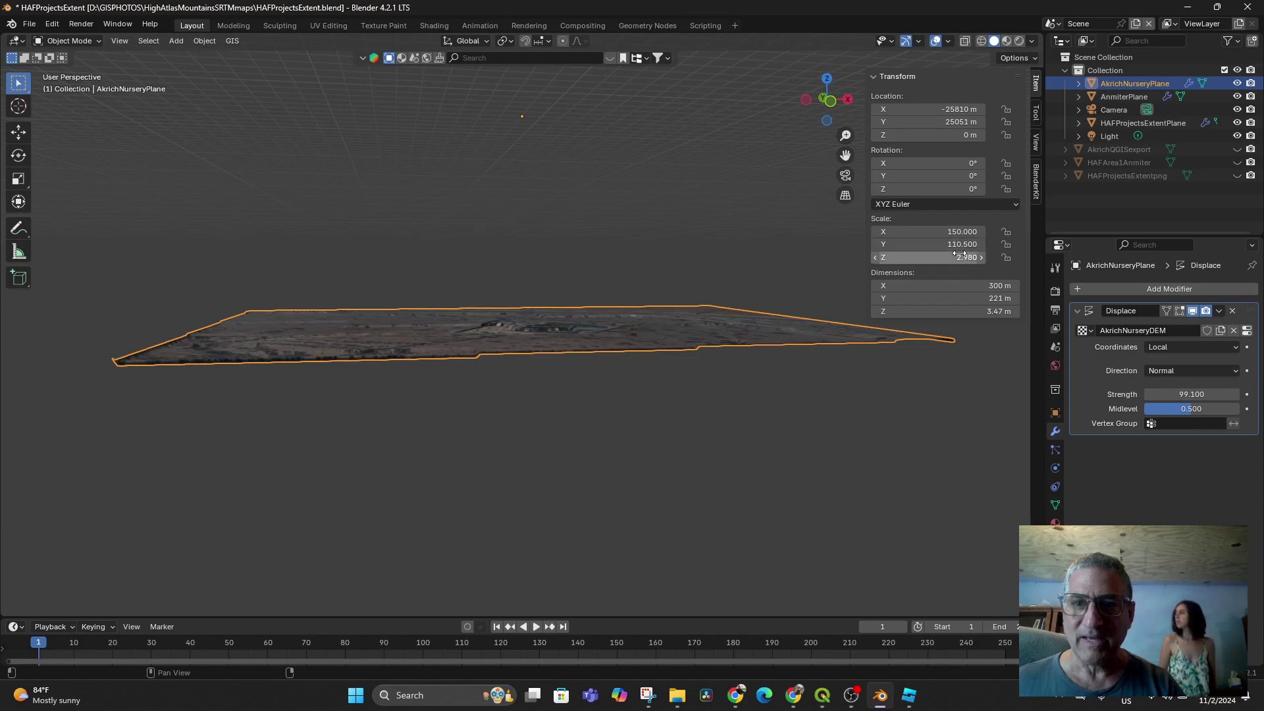
{"action": "mouse_move", "coordinate": [960, 254]}
{"action": "left_mouse_down"}
{"action": "mouse_move", "coordinate": [997, 255]}
{"action": "mouse_move", "coordinate": [973, 255]}
{"action": "left_mouse_up"}
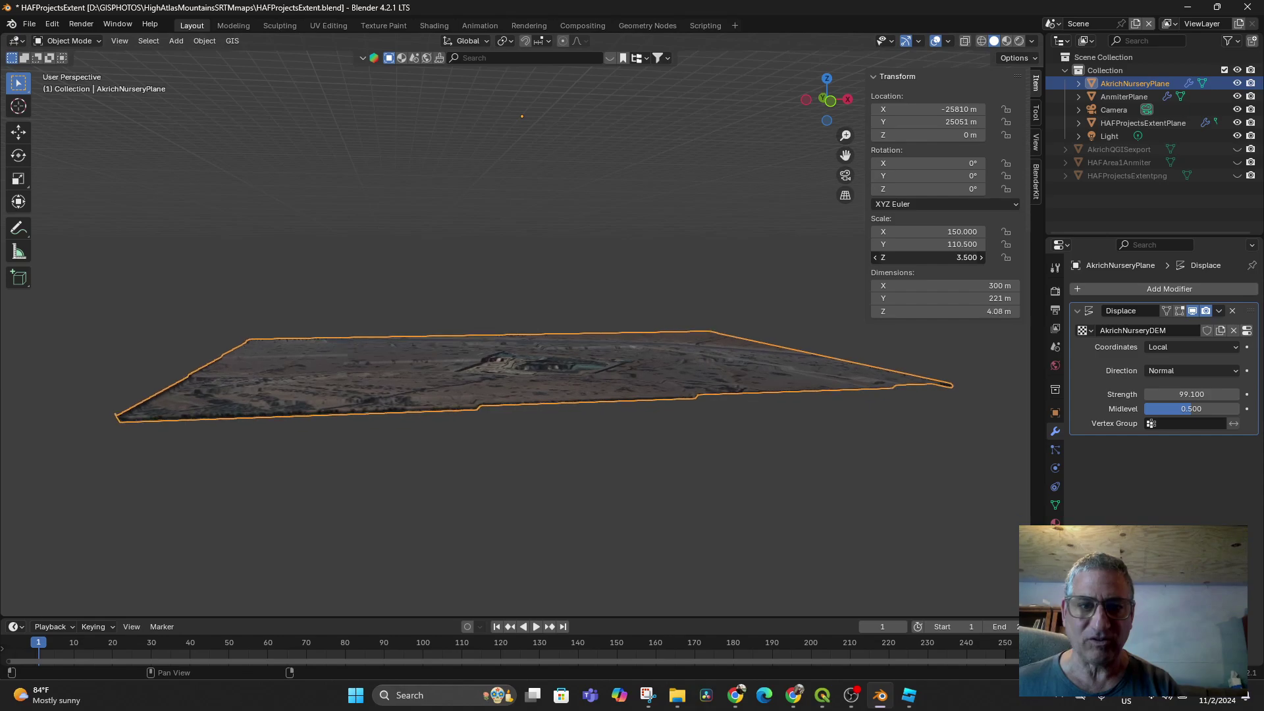
{"action": "left_click_drag", "start_coordinate": [973, 255], "coordinate": [948, 255]}
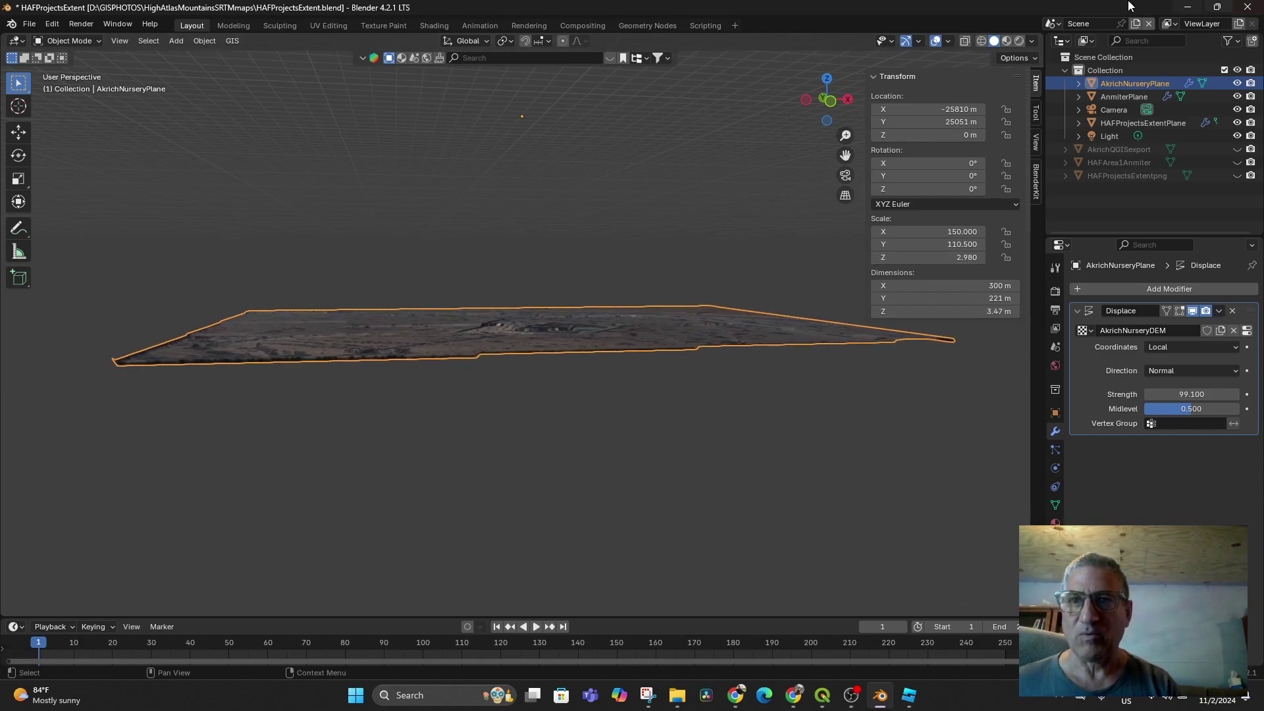
Frame the plane, then export it via File > Export as AkrichNurseryQGIS.fbx at 0.01 scale.
{"action": "left_click", "coordinate": [1056, 26]}
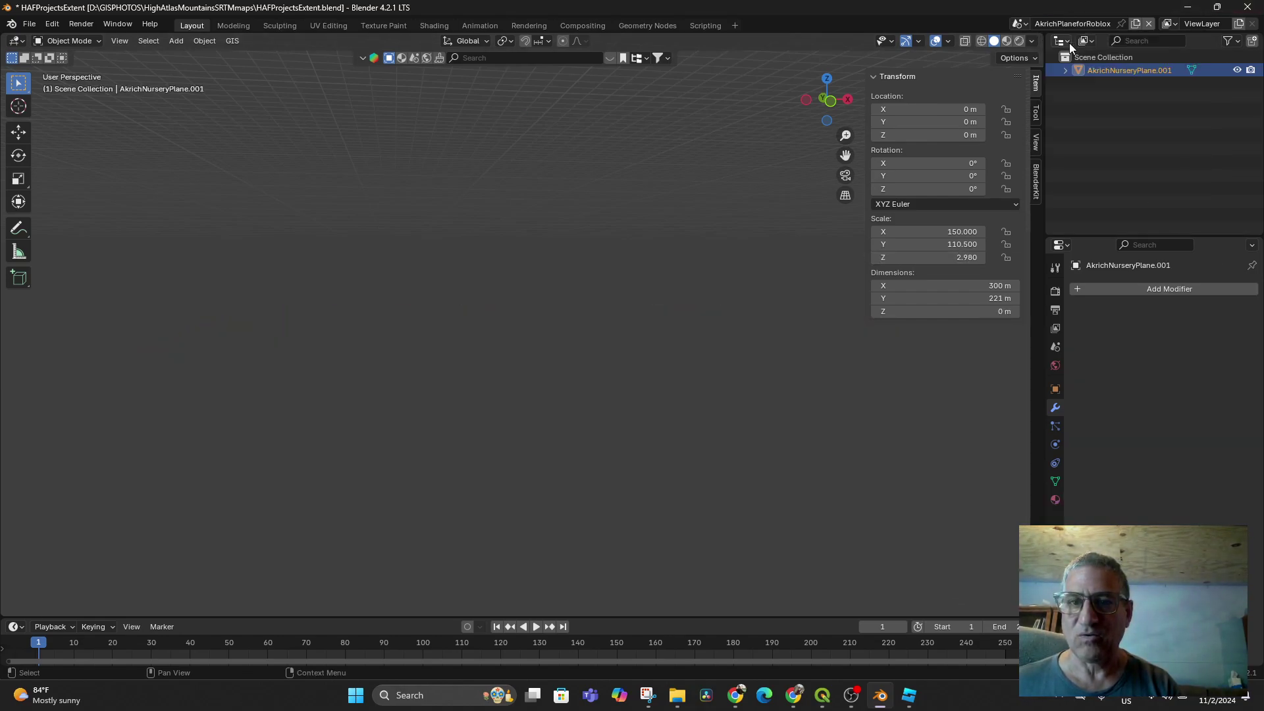
{"action": "key", "text": "KP_Decimal"}
{"action": "middle_click_drag", "start_coordinate": [669, 302], "coordinate": [662, 343]}
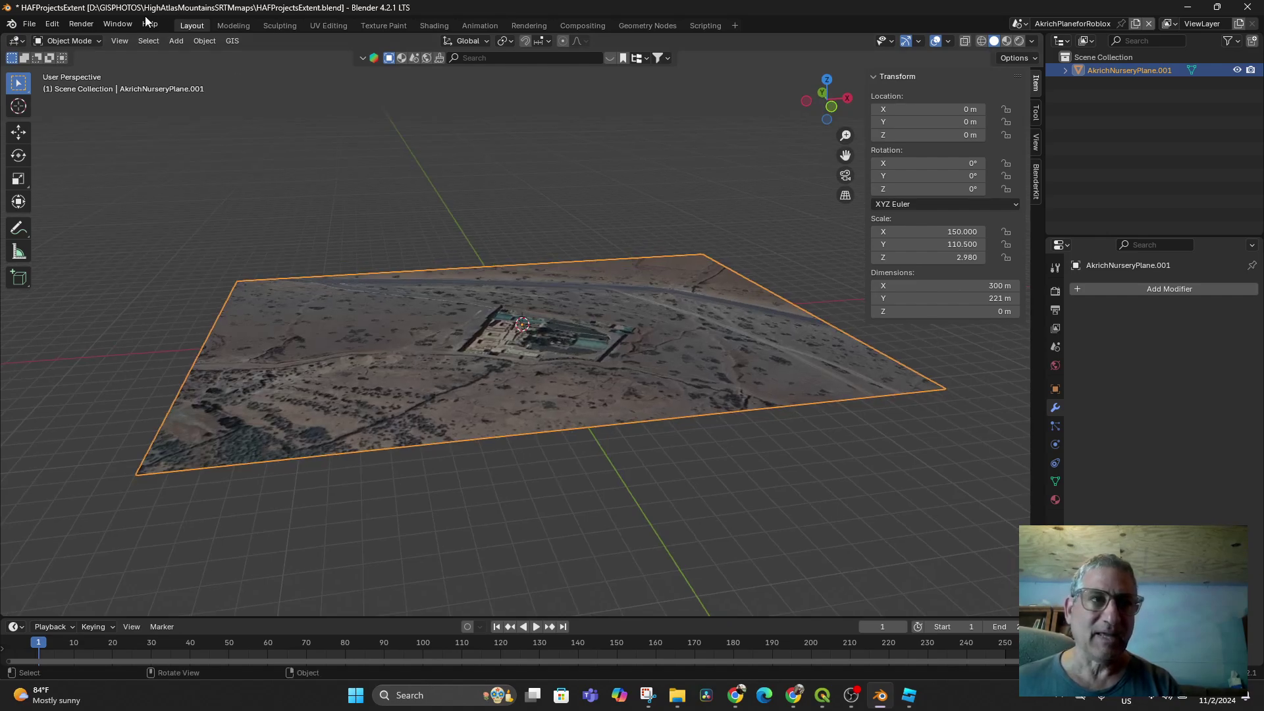
{"action": "left_click", "coordinate": [29, 24]}
{"action": "mouse_move", "coordinate": [51, 223]}
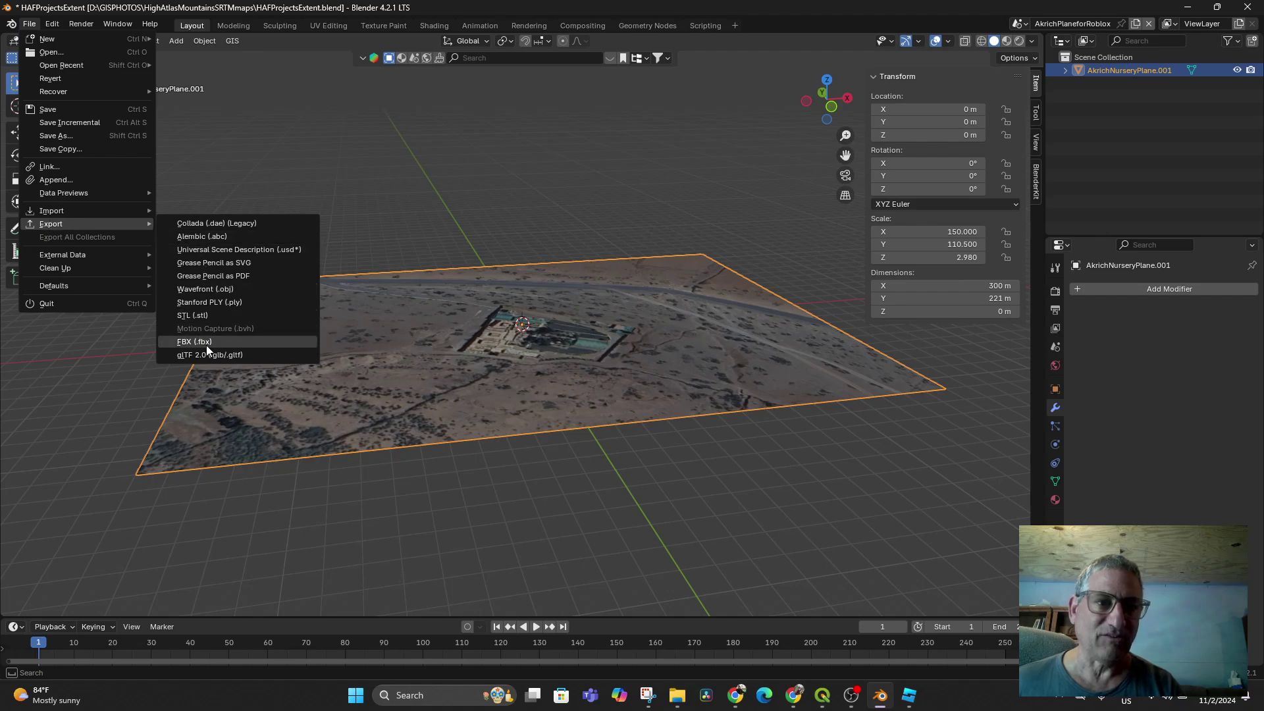
{"action": "left_click", "coordinate": [207, 341]}
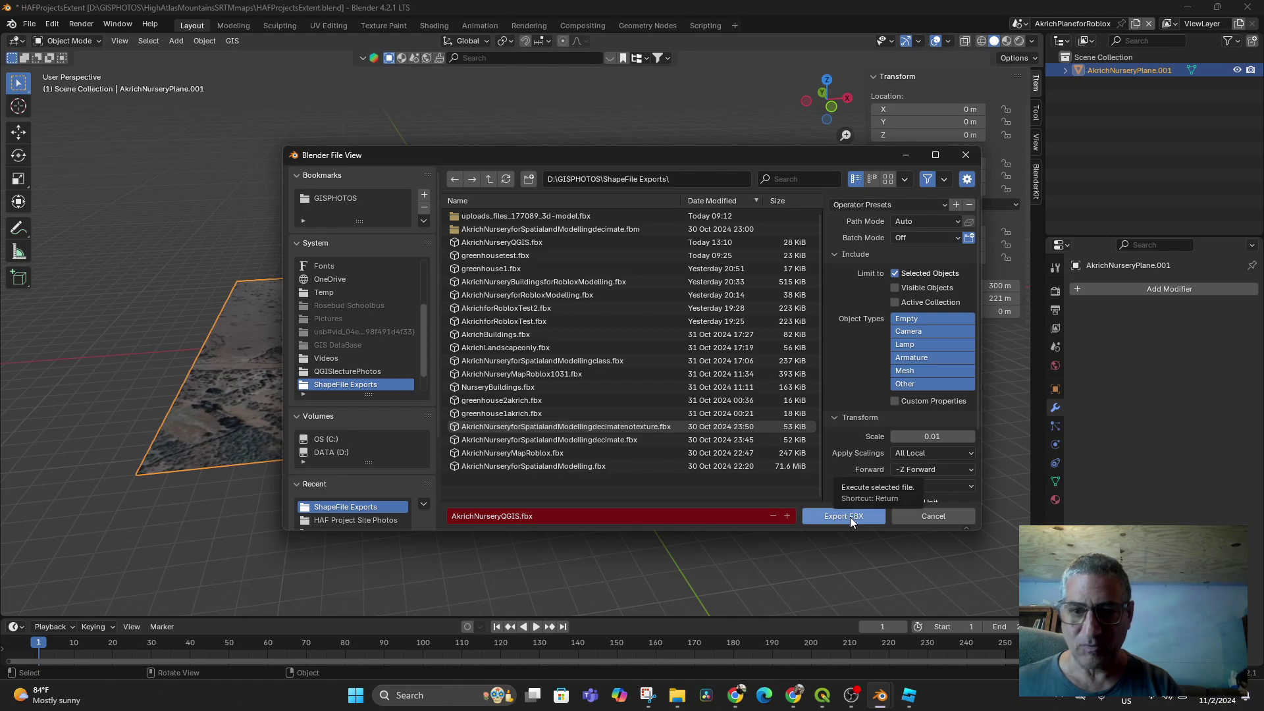
{"action": "scroll", "coordinate": [847, 493], "scroll_direction": "down", "scroll_amount": 3}
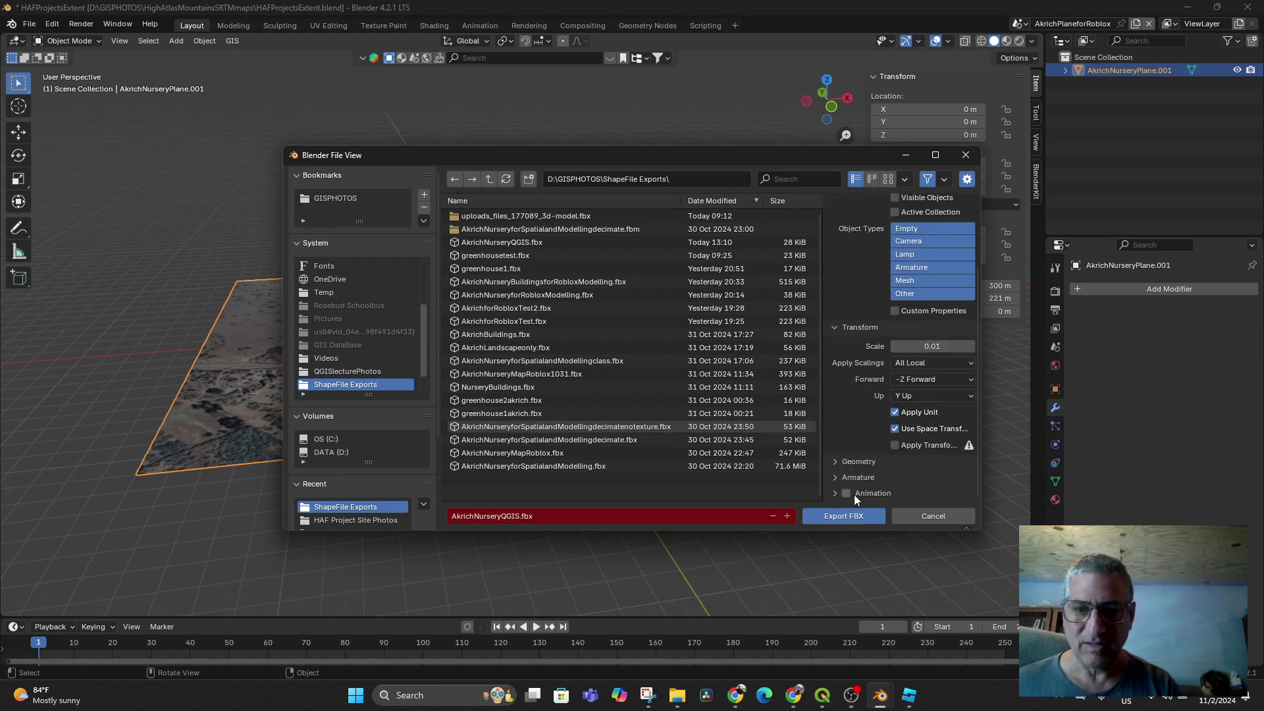
{"action": "left_click", "coordinate": [842, 516]}
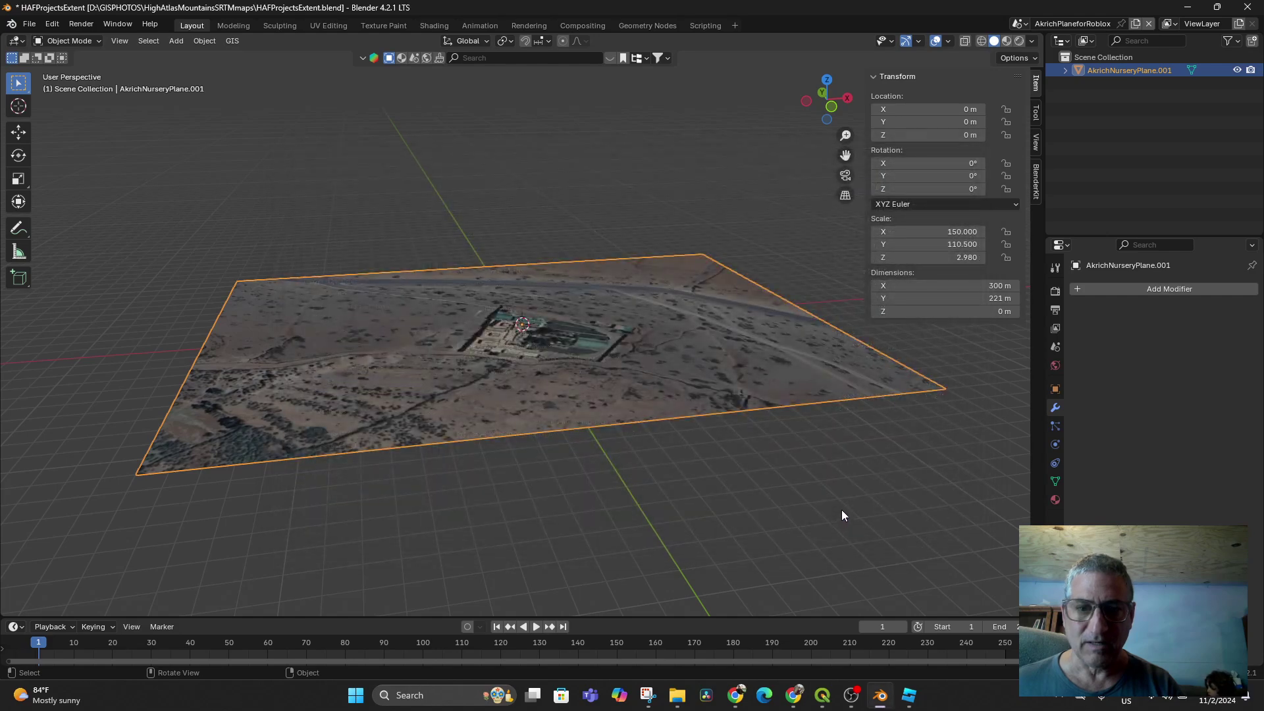
Back in Roblox Studio, stop the test and delete the old AkrichNurseryQGIS model from Explorer.
{"action": "left_click", "coordinate": [909, 695]}
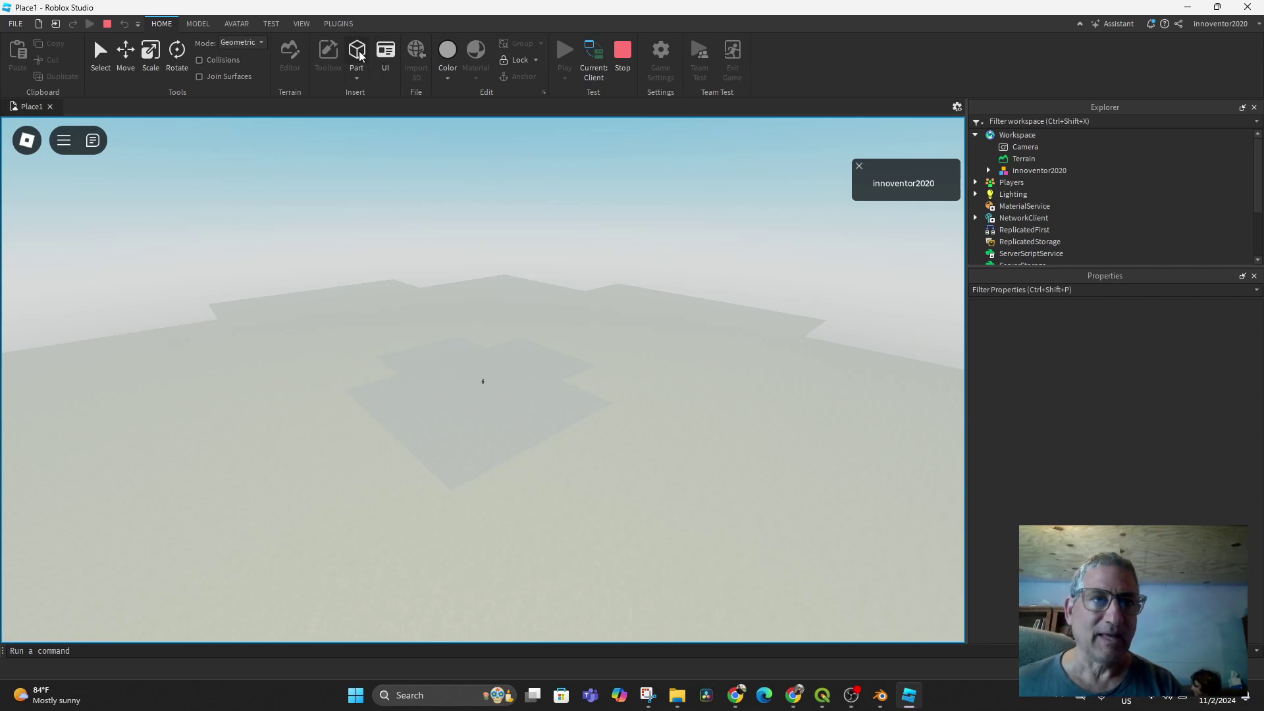
{"action": "scroll", "coordinate": [359, 50], "scroll_direction": "down", "scroll_amount": 1}
{"action": "scroll", "coordinate": [360, 52], "scroll_direction": "up", "scroll_amount": 1}
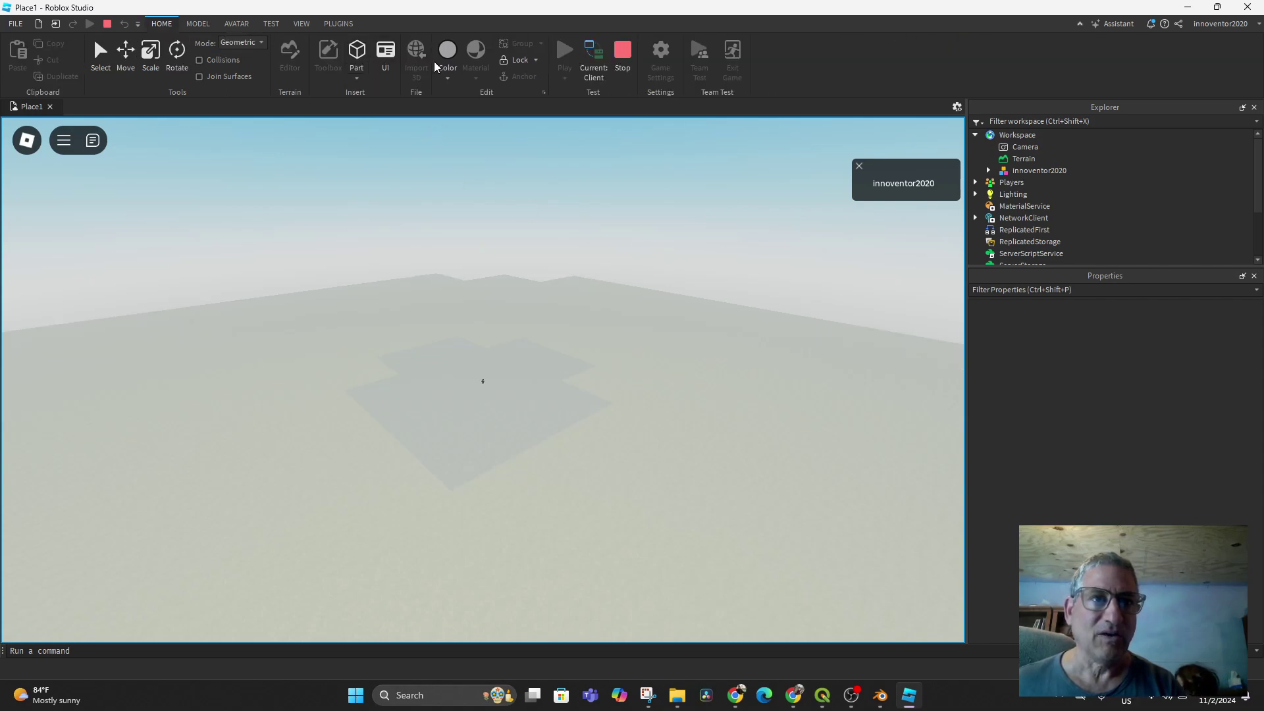
{"action": "left_click", "coordinate": [622, 57]}
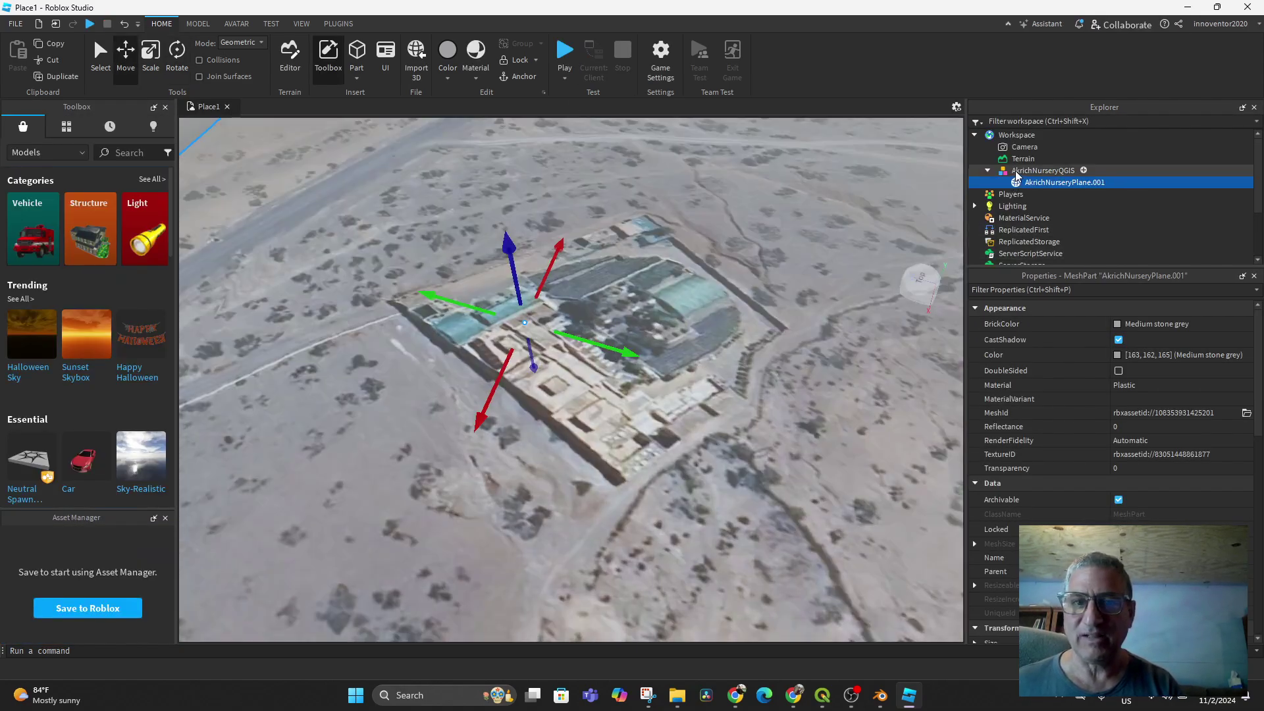
{"action": "left_click", "coordinate": [1015, 170]}
{"action": "key", "text": "Delete"}
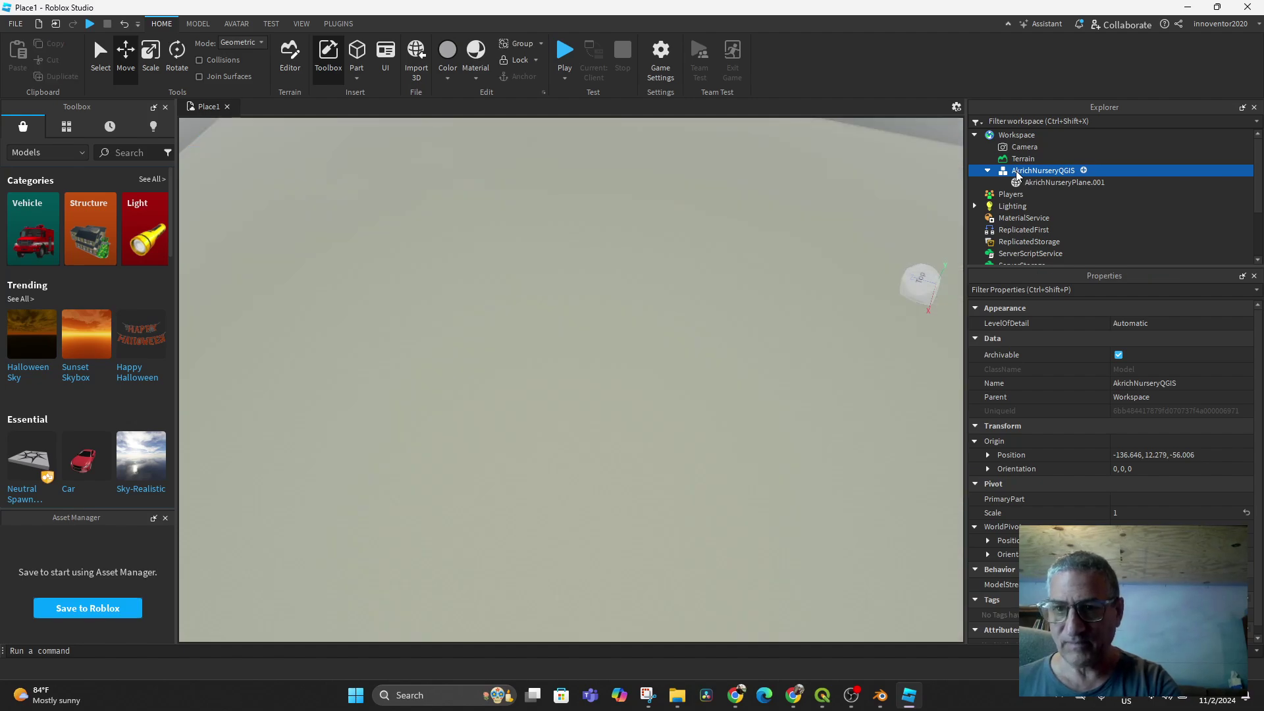
Import AkrichNurseryQGIS.fbx with Import 3D and confirm it in the Import Preview.
{"action": "left_click", "coordinate": [415, 56]}
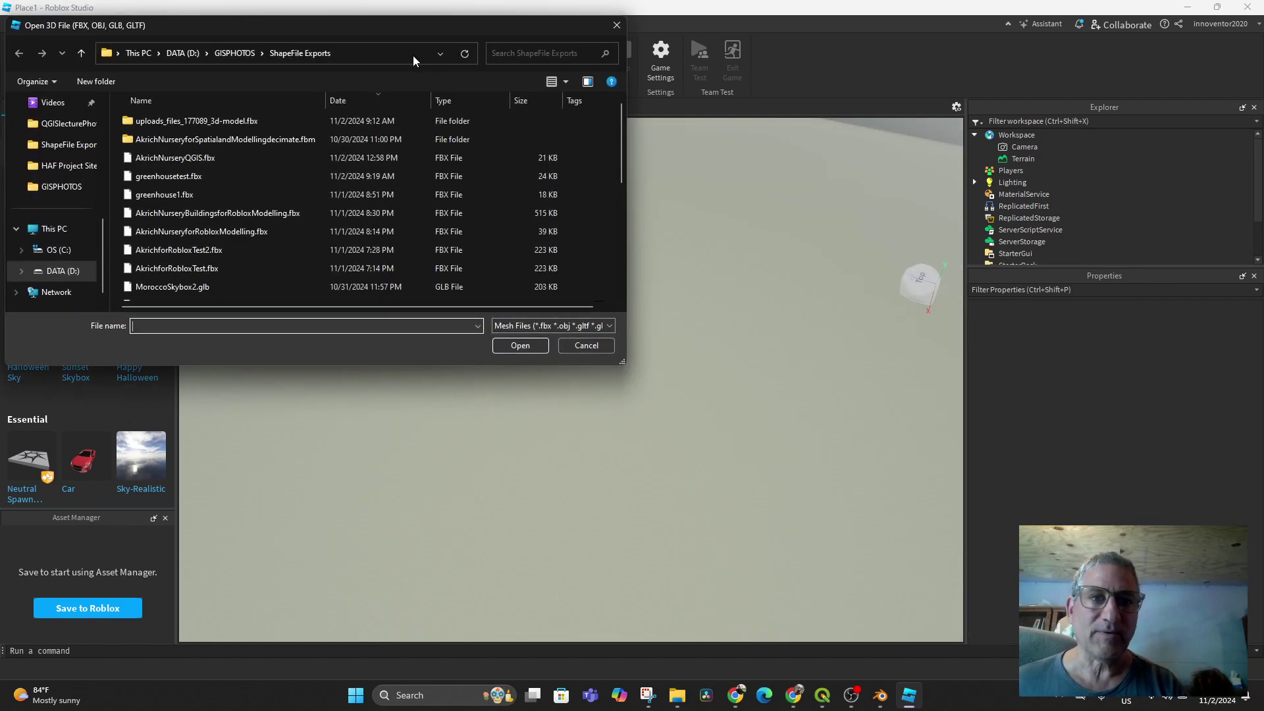
{"action": "left_click", "coordinate": [189, 158]}
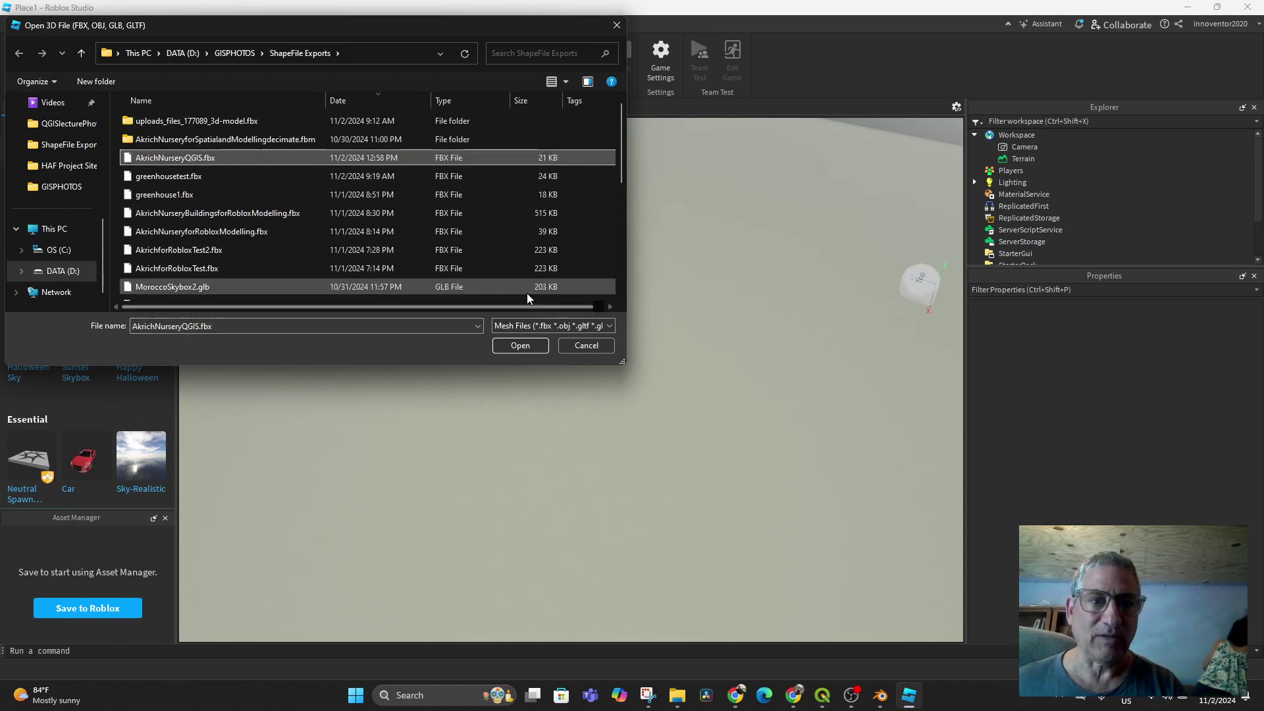
{"action": "left_click", "coordinate": [518, 345]}
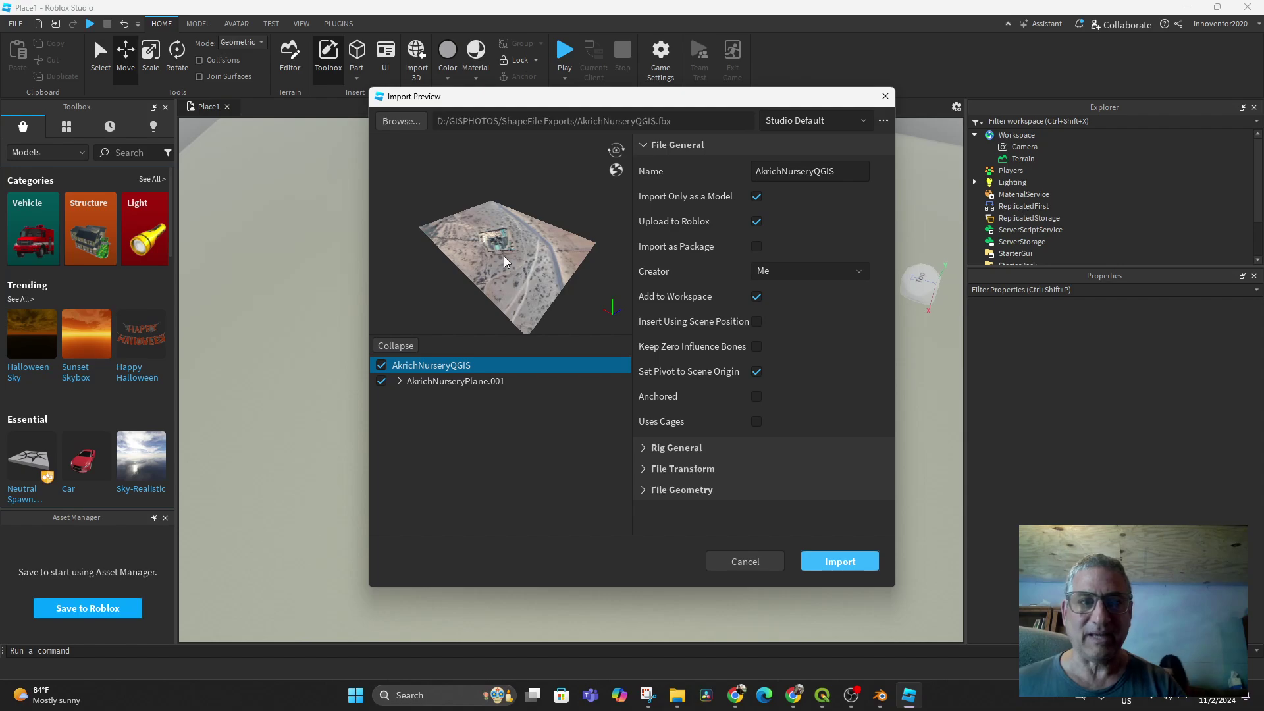
{"action": "left_click", "coordinate": [834, 562]}
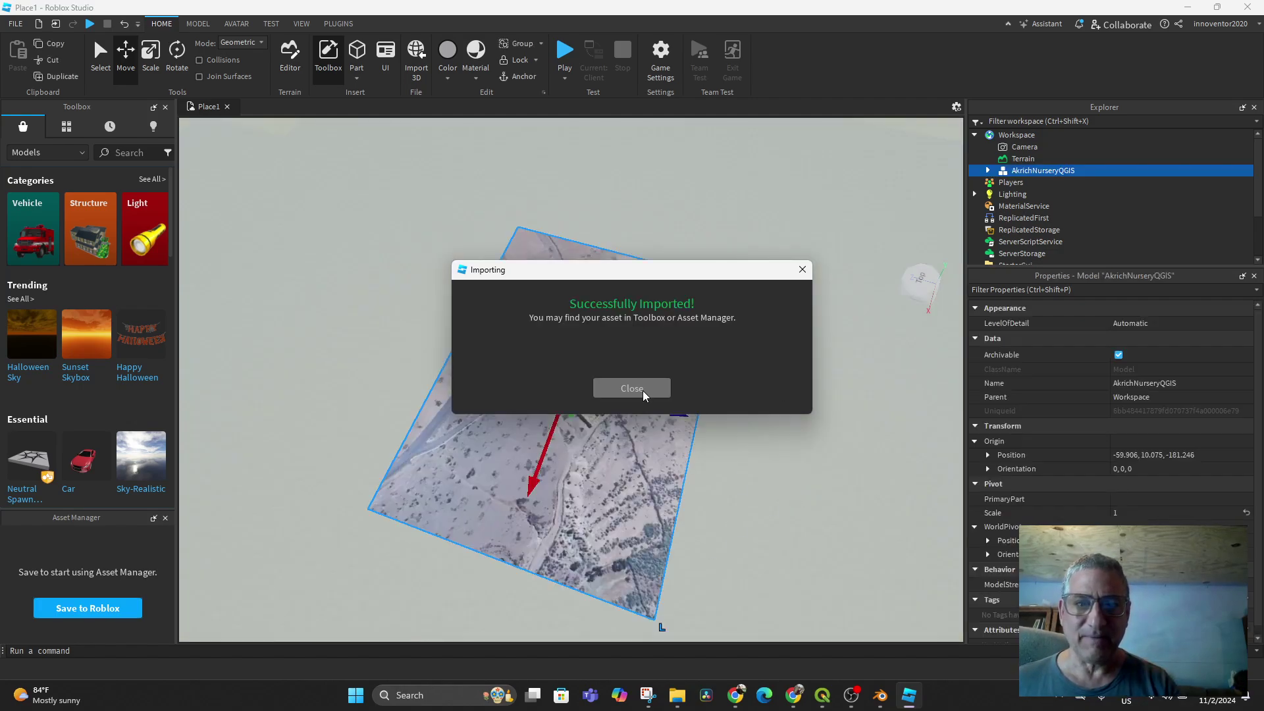
Dismiss the import success message and set the nursery model's Scale to 100.
{"action": "left_click", "coordinate": [632, 388]}
{"action": "scroll", "coordinate": [743, 422], "scroll_direction": "up", "scroll_amount": 2}
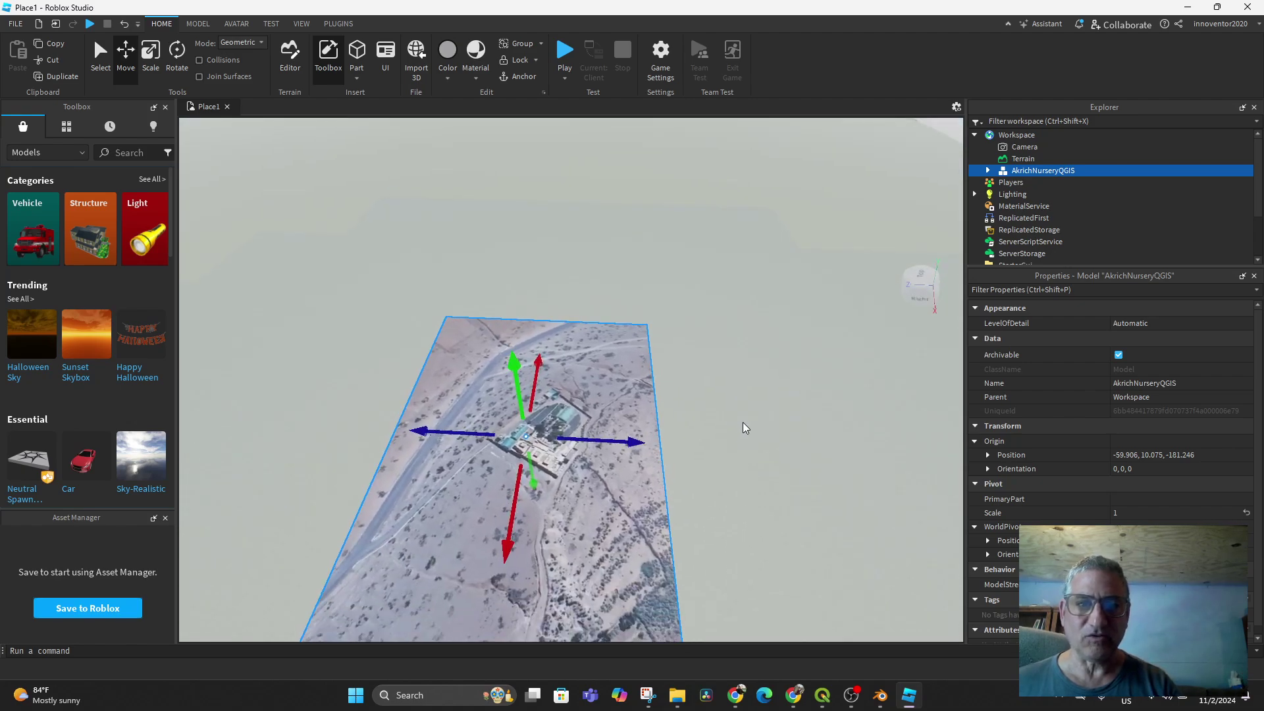
{"action": "scroll", "coordinate": [744, 422], "scroll_direction": "down", "scroll_amount": 5}
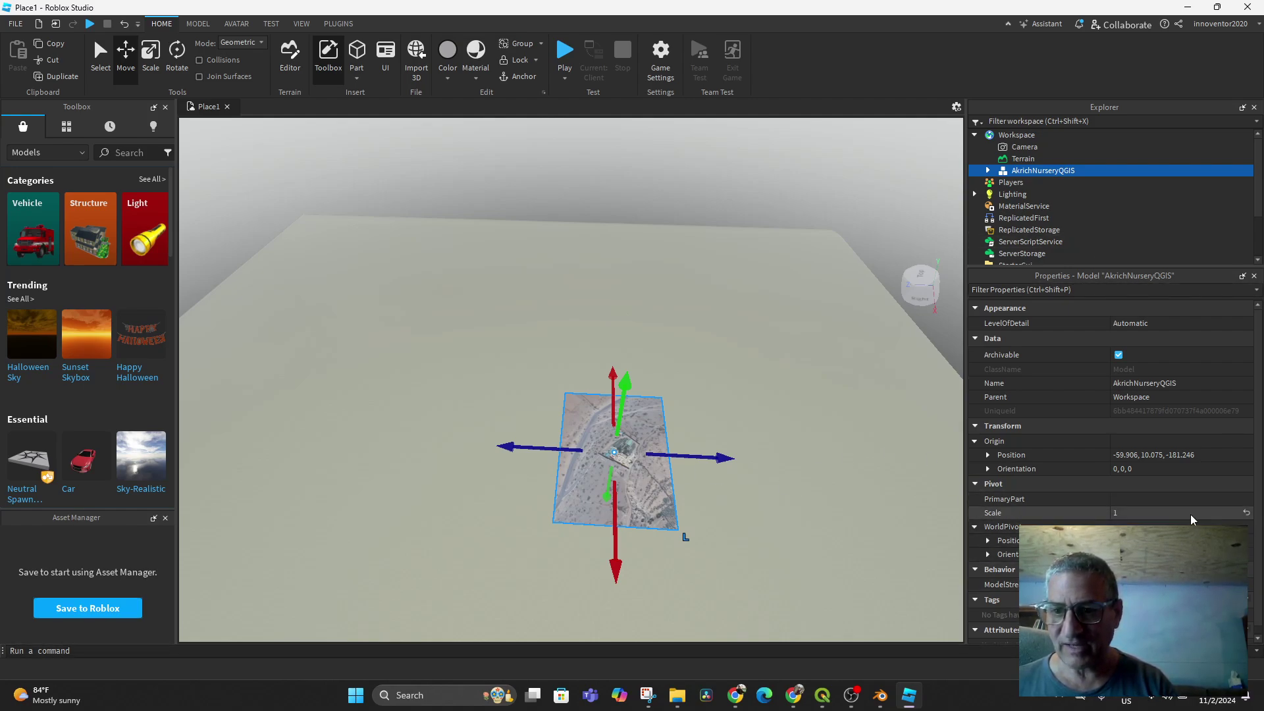
{"action": "left_click", "coordinate": [1127, 513]}
{"action": "type", "text": "100"}
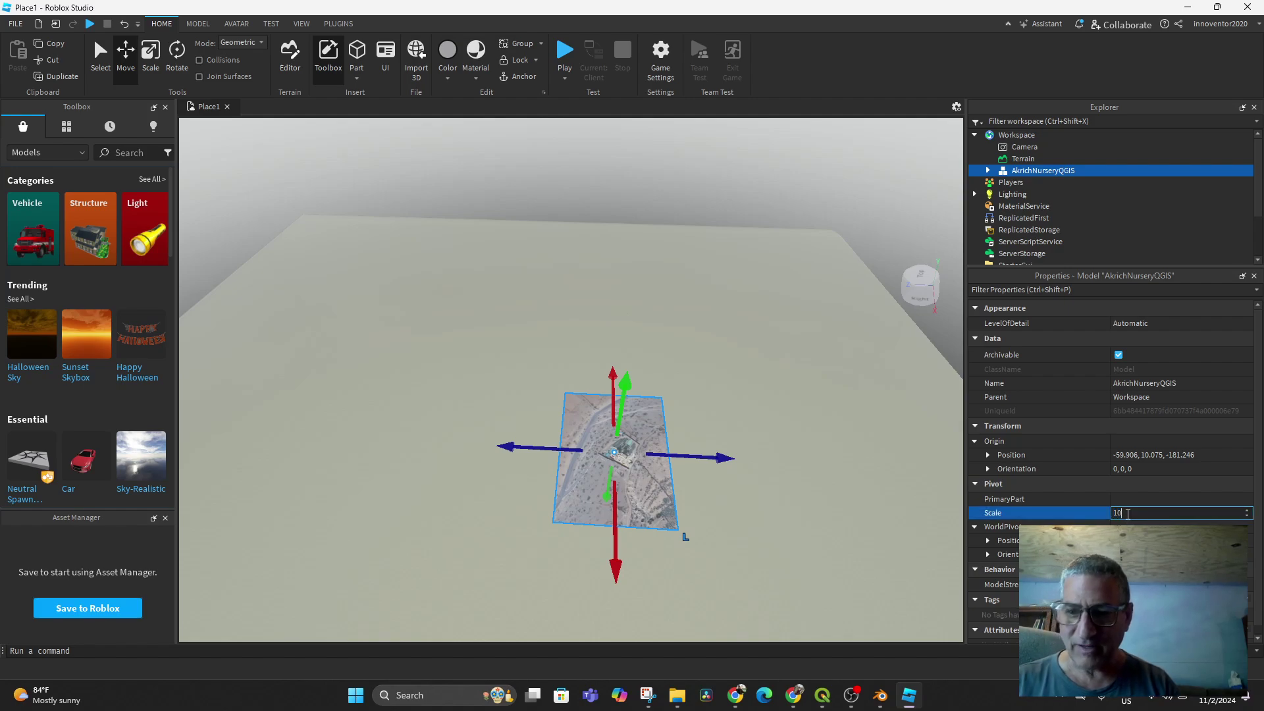
{"action": "key", "text": "Return"}
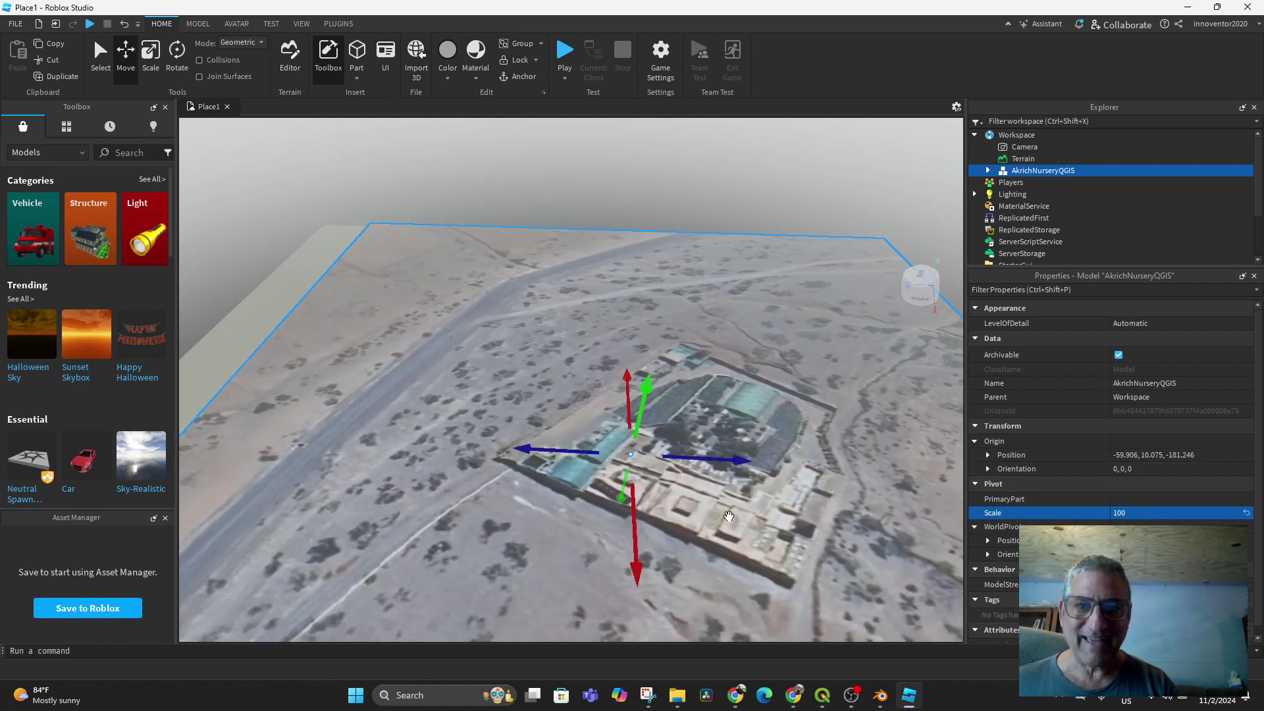
{"action": "scroll", "coordinate": [691, 511], "scroll_direction": "up", "scroll_amount": 3}
{"action": "scroll", "coordinate": [691, 511], "scroll_direction": "down", "scroll_amount": 2}
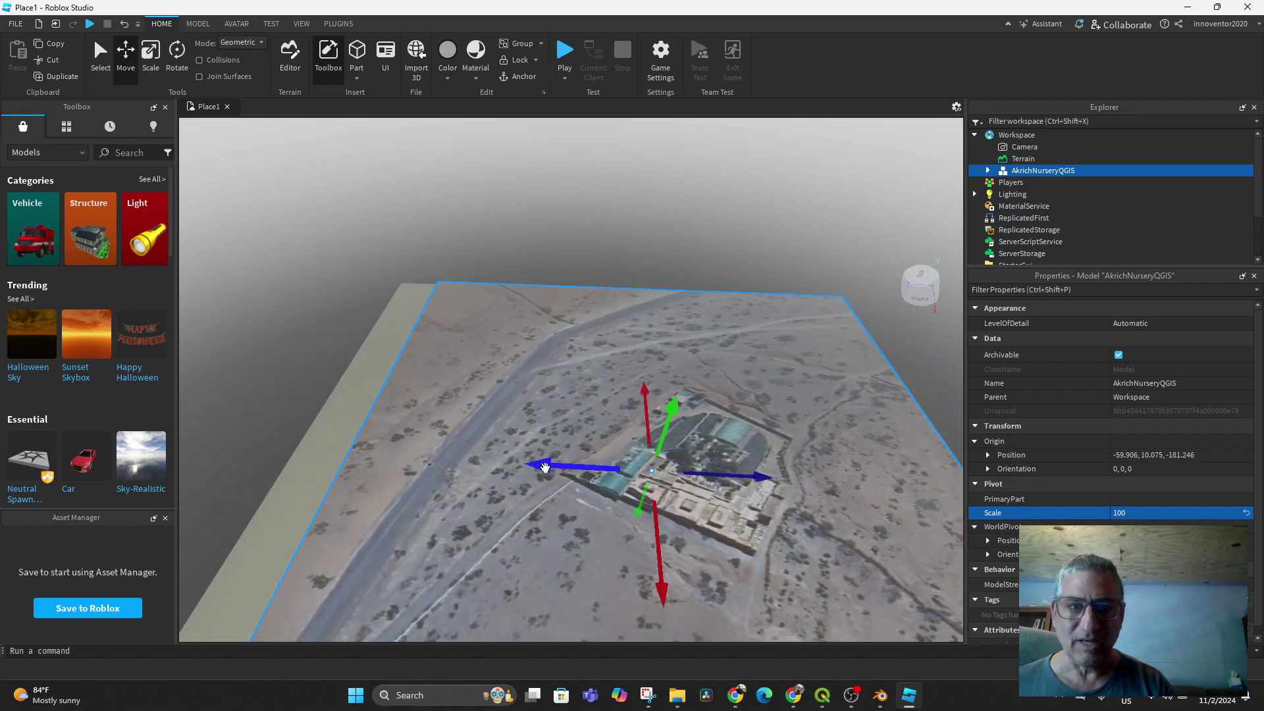
Drag the model over the baseplate and inspect its AkrichNurseryPlane.001 mesh part.
{"action": "left_click_drag", "start_coordinate": [544, 467], "coordinate": [490, 472]}
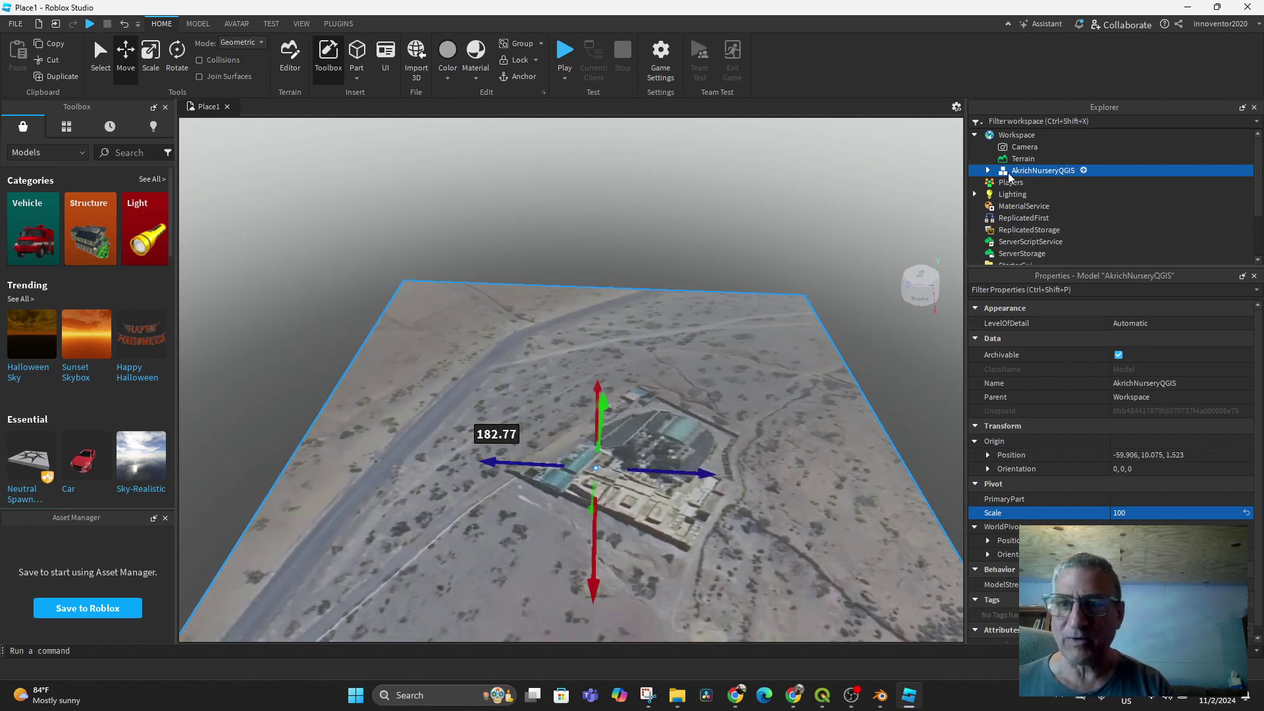
{"action": "left_click", "coordinate": [988, 170]}
{"action": "left_click", "coordinate": [1021, 183]}
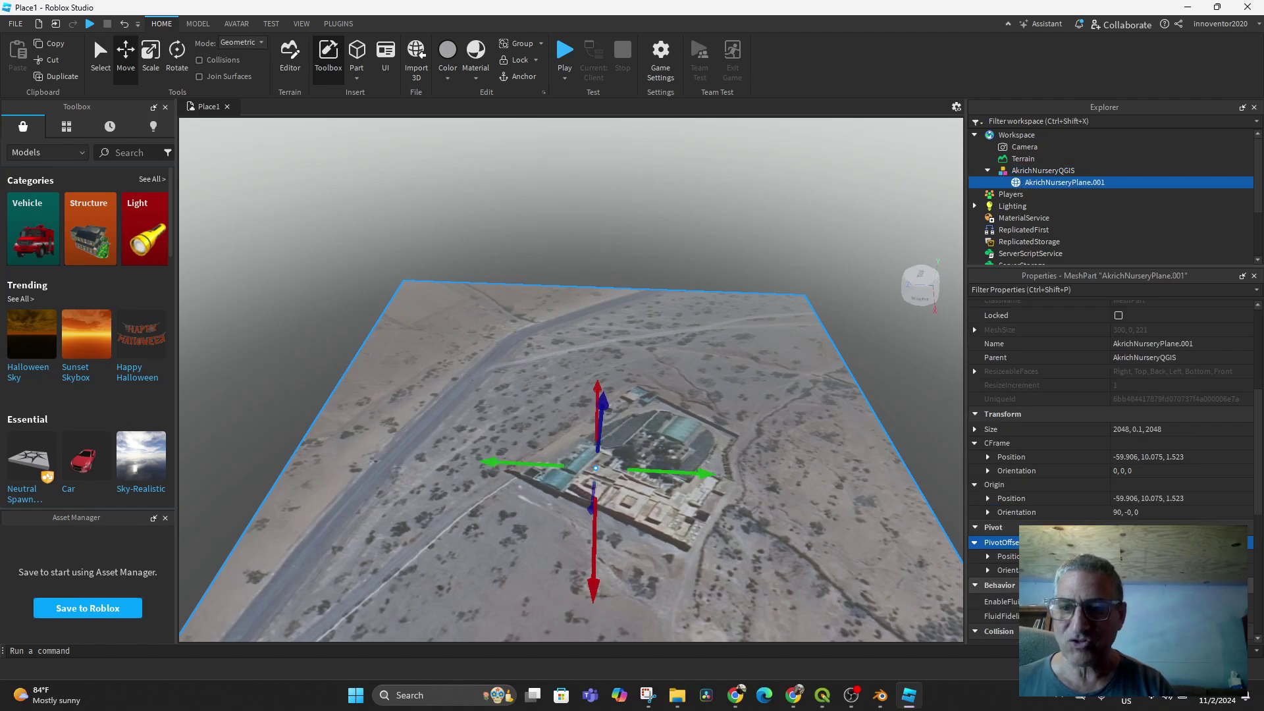
{"action": "scroll", "coordinate": [1092, 390], "scroll_direction": "up", "scroll_amount": 1}
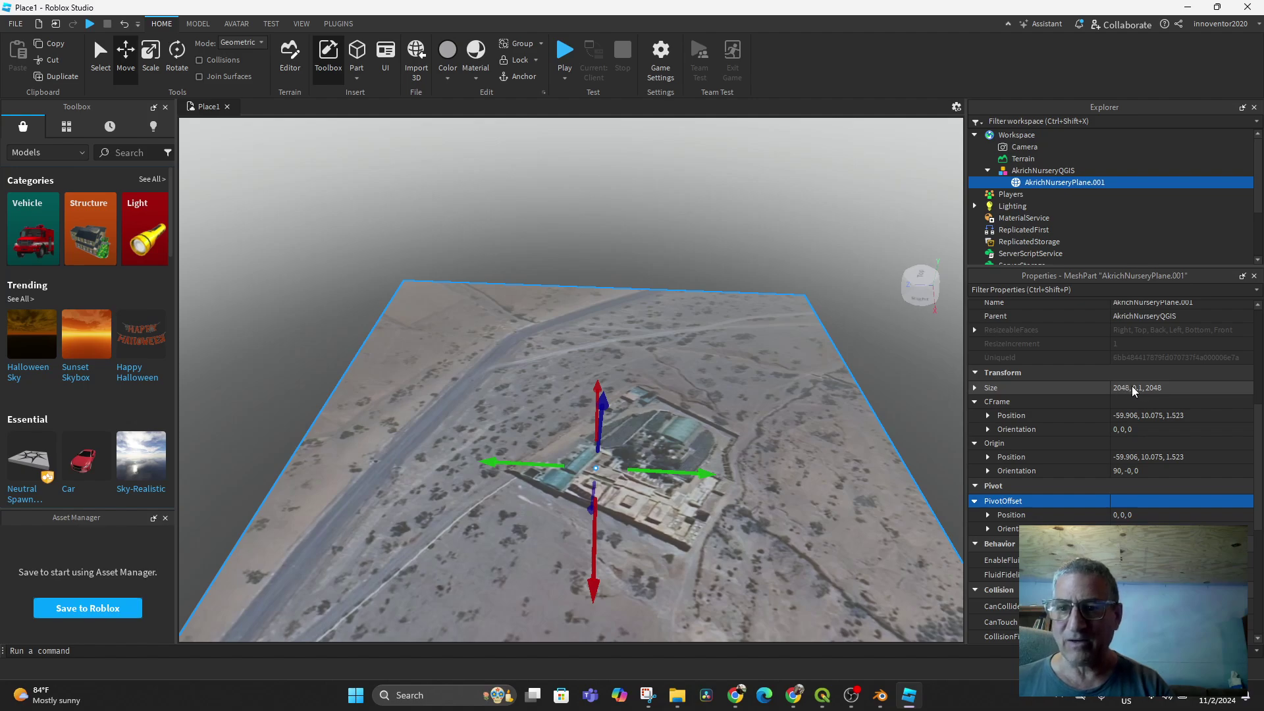
{"action": "left_click", "coordinate": [1037, 174]}
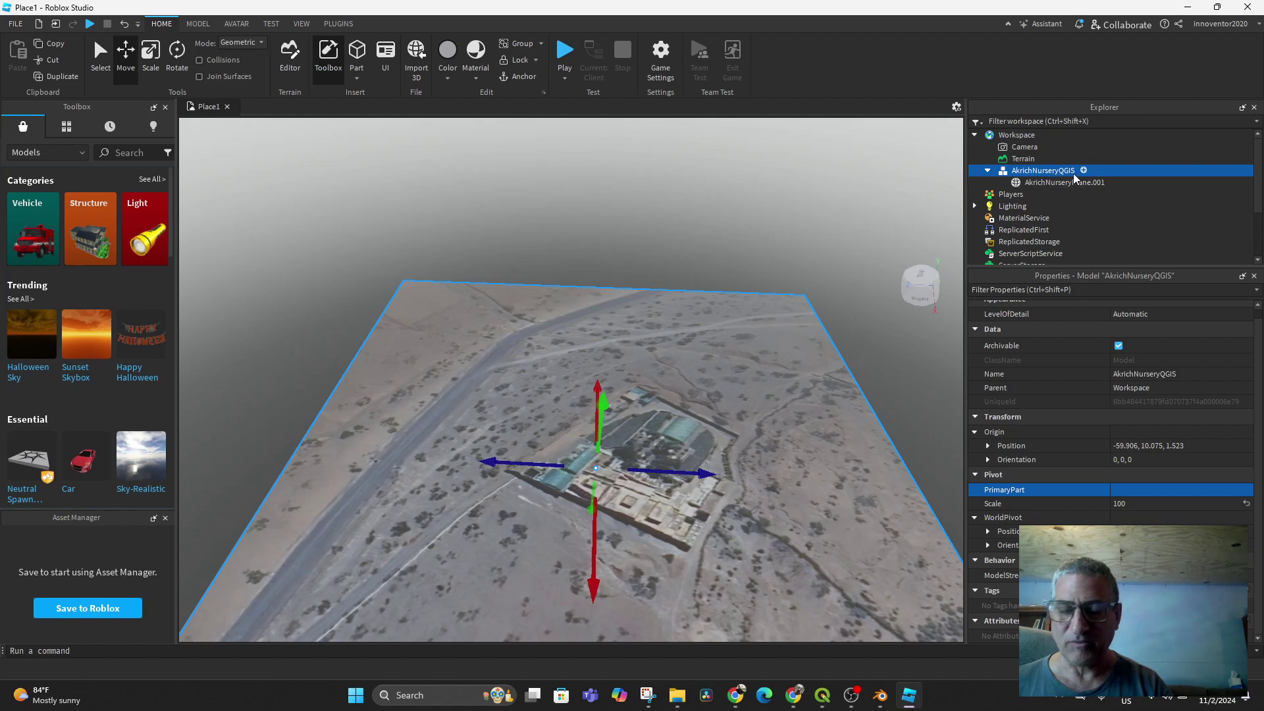
{"action": "right_click_drag", "start_coordinate": [708, 483], "coordinate": [784, 528]}
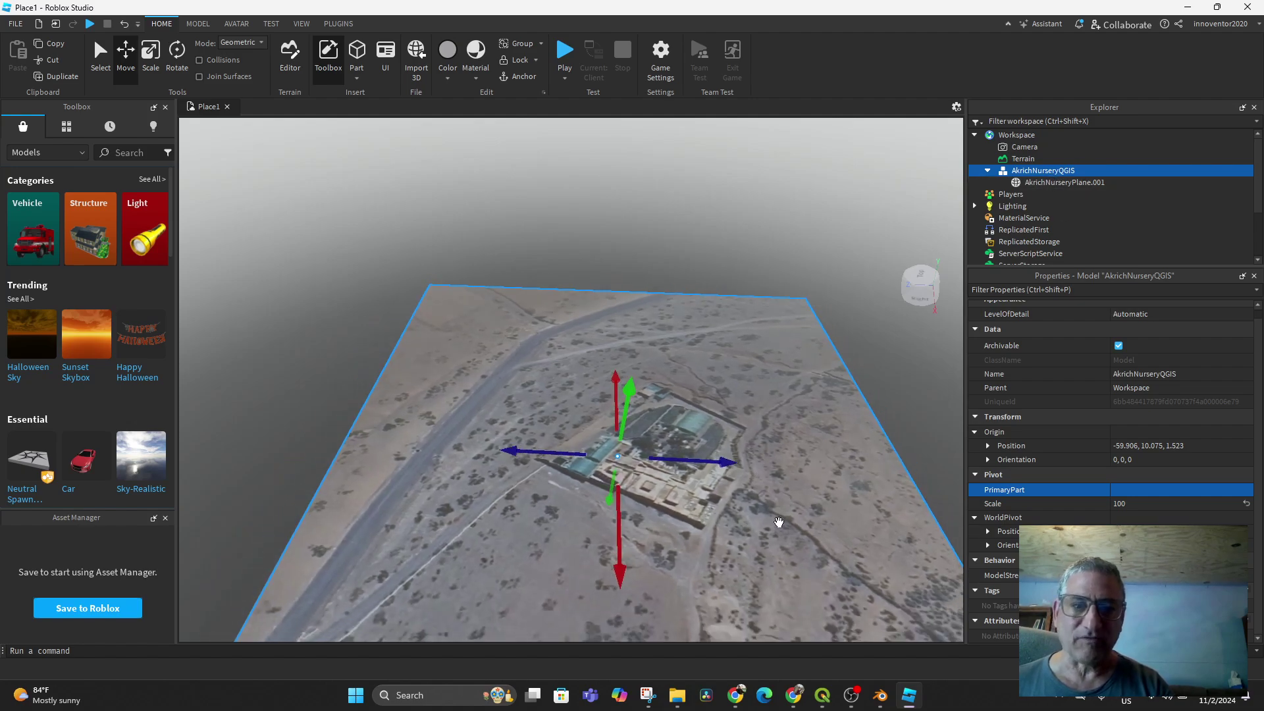
{"action": "left_click", "coordinate": [563, 52]}
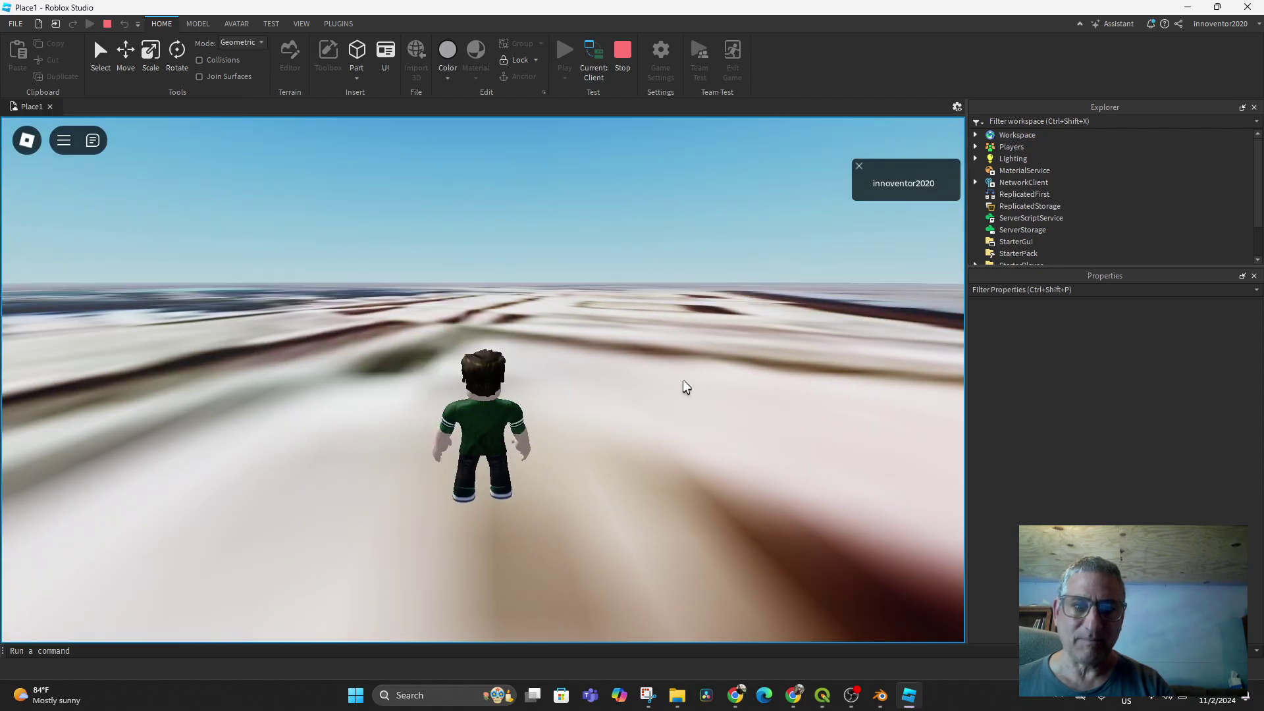
{"action": "right_click_drag", "start_coordinate": [683, 379], "coordinate": [680, 383]}
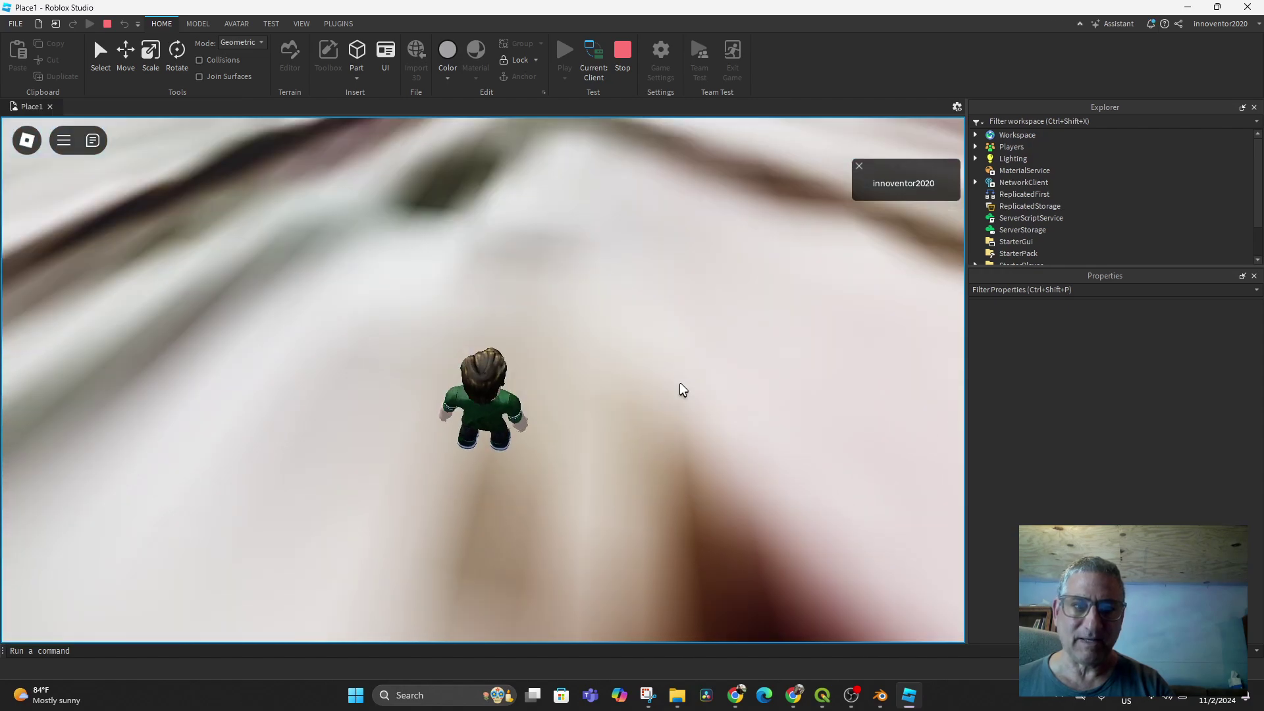
{"action": "scroll", "coordinate": [679, 382], "scroll_direction": "down", "scroll_amount": 3}
{"action": "scroll", "coordinate": [675, 387], "scroll_direction": "down", "scroll_amount": 5}
{"action": "scroll", "coordinate": [570, 404], "scroll_direction": "down", "scroll_amount": 5}
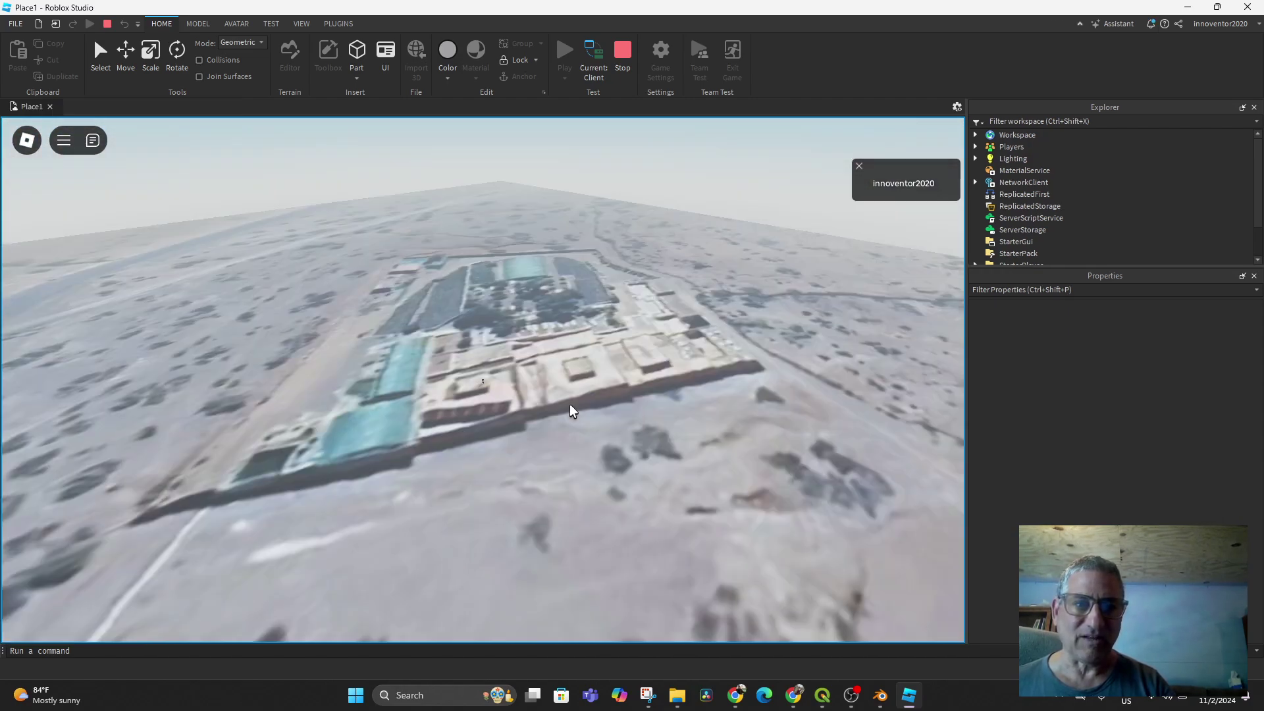
{"action": "scroll", "coordinate": [569, 404], "scroll_direction": "down", "scroll_amount": 3}
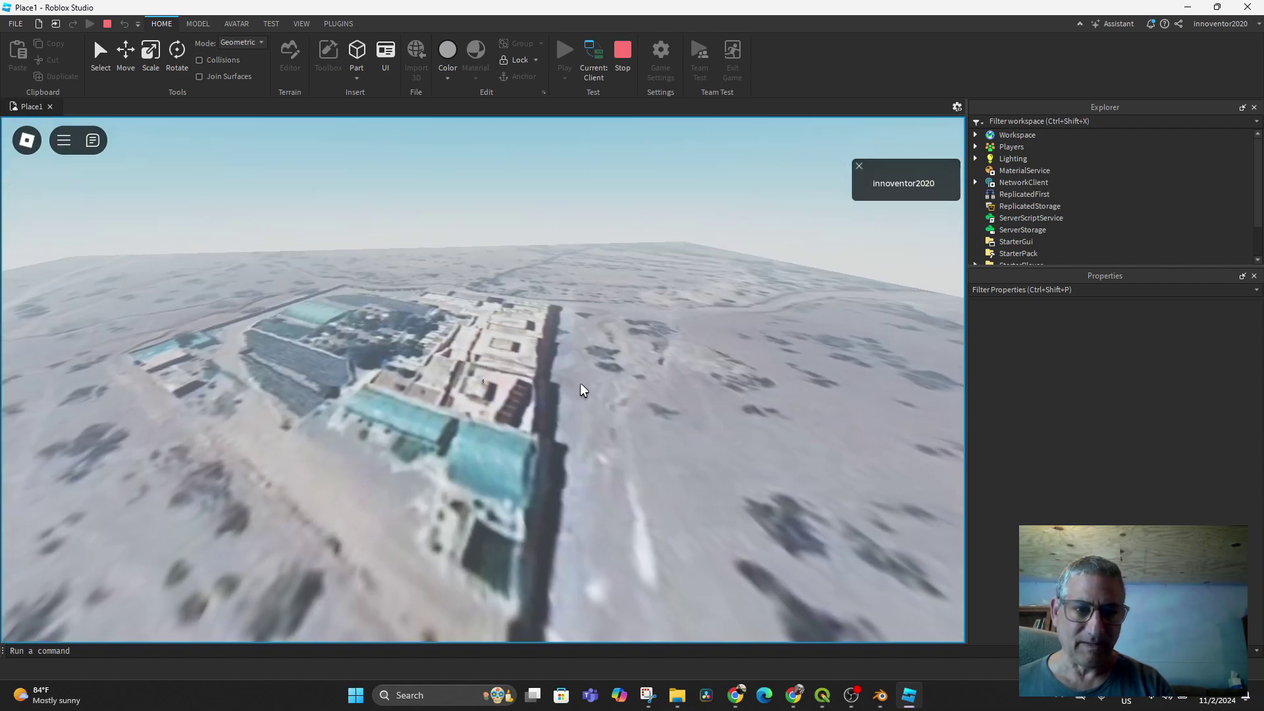
{"action": "scroll", "coordinate": [579, 382], "scroll_direction": "up", "scroll_amount": 5}
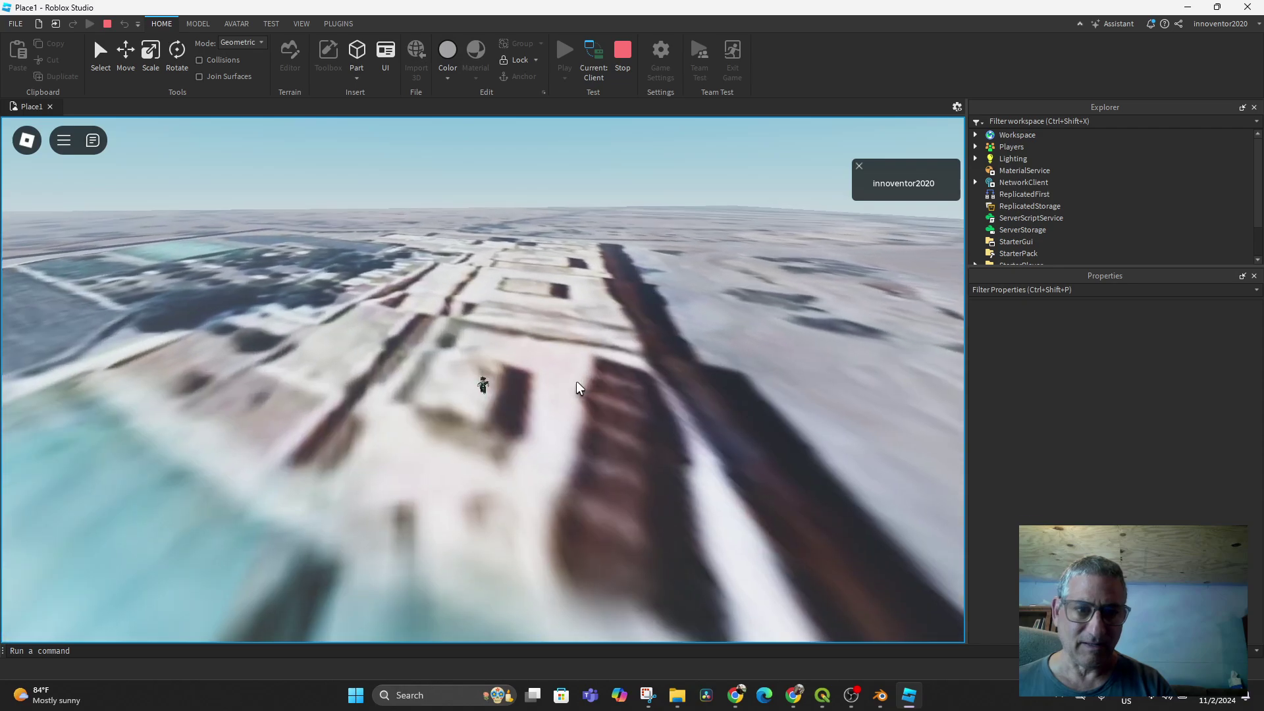
{"action": "key", "text": "s"}
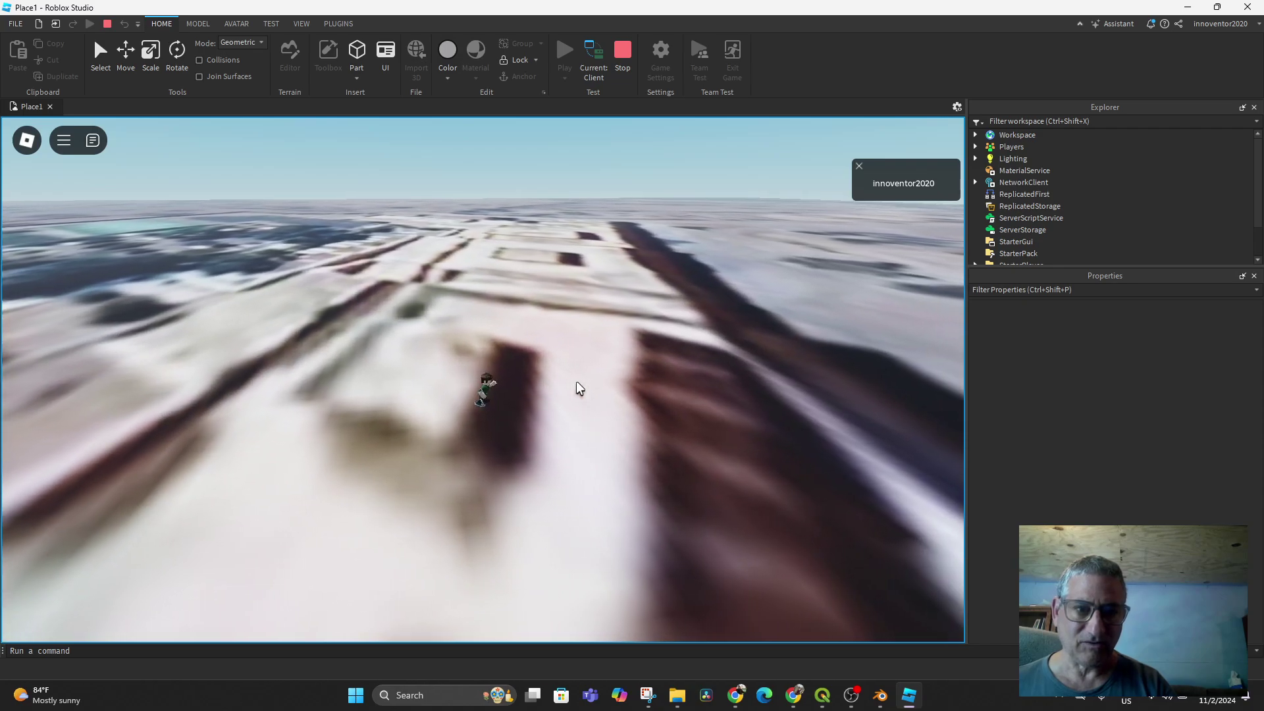
{"action": "key", "text": "s"}
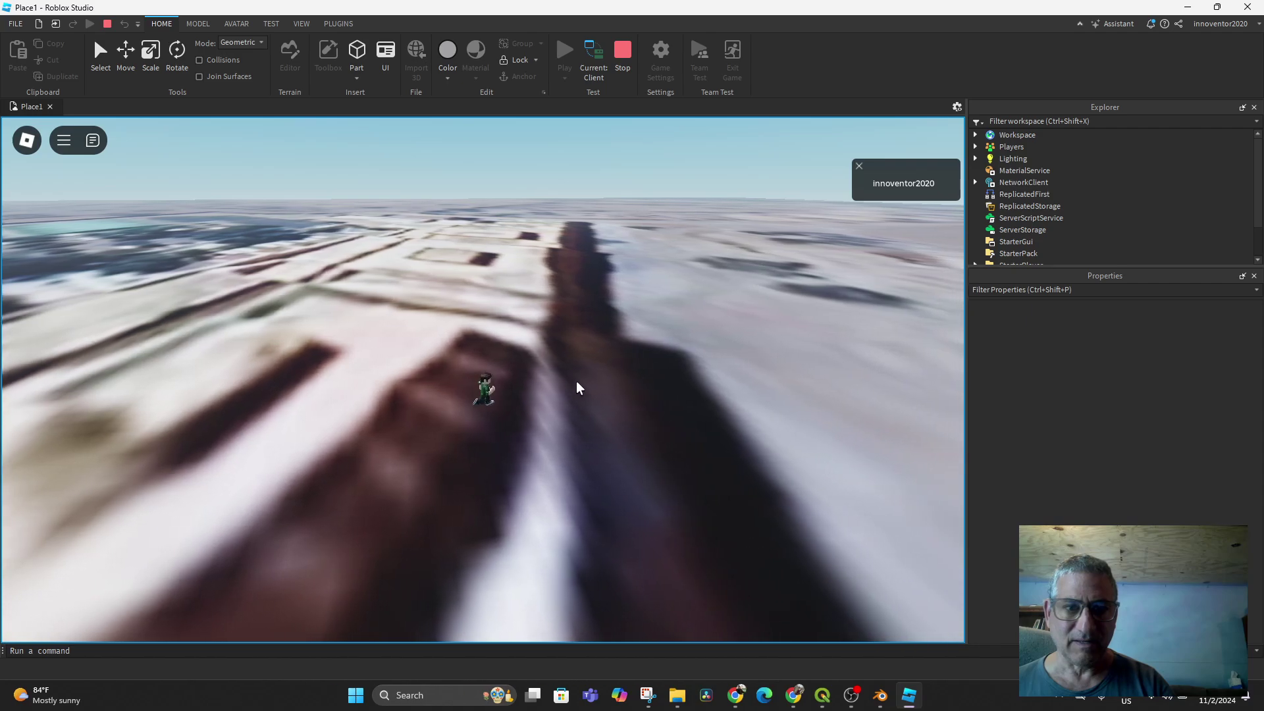
{"action": "key", "text": "d"}
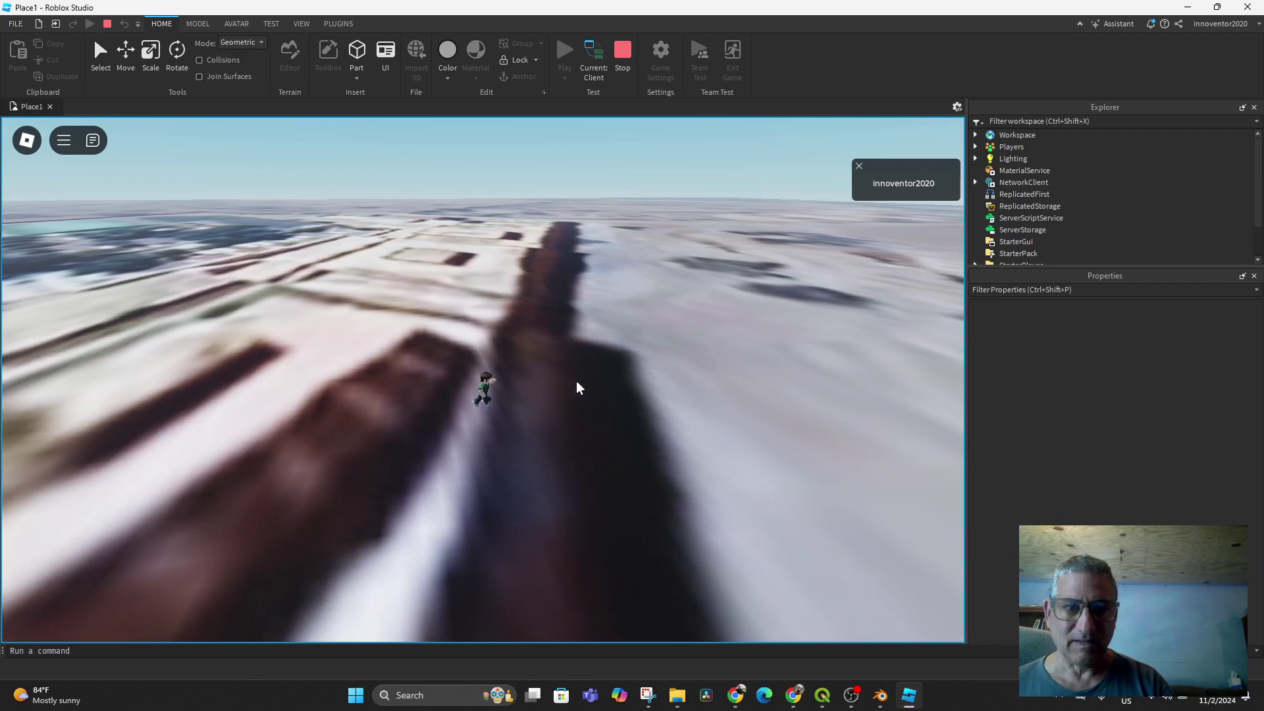
{"action": "key", "text": "d"}
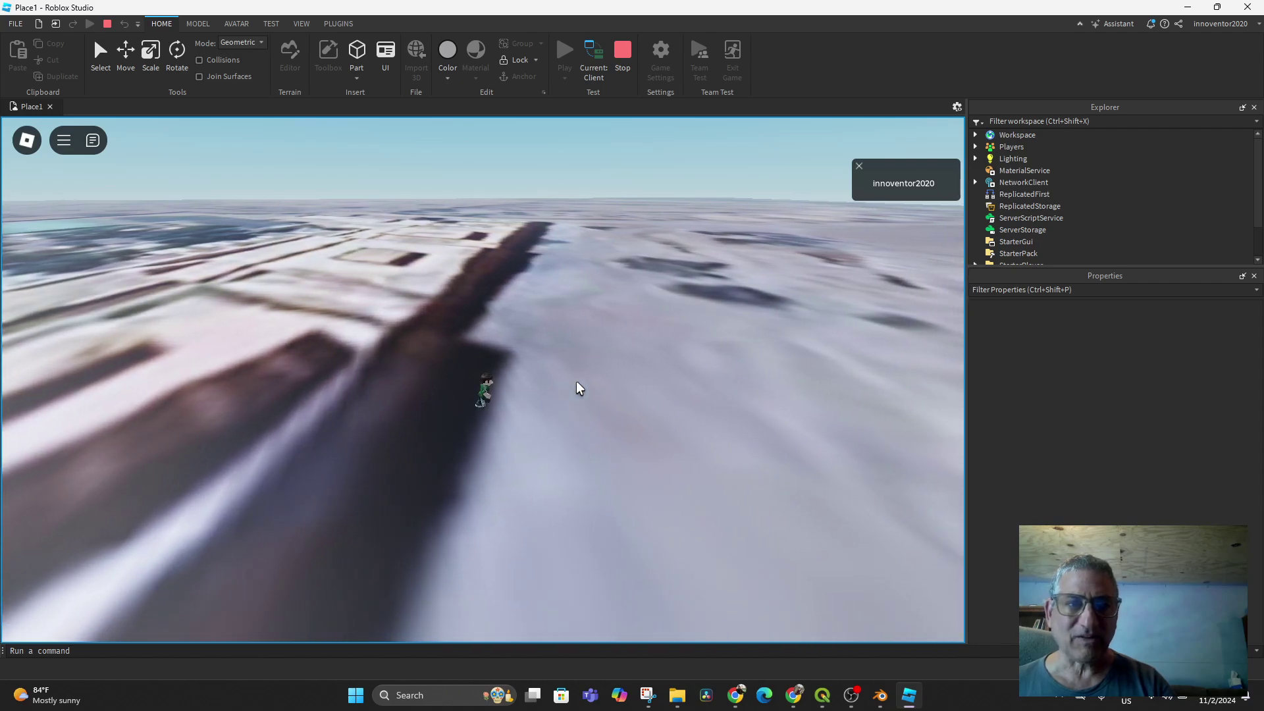
{"action": "key", "text": "s"}
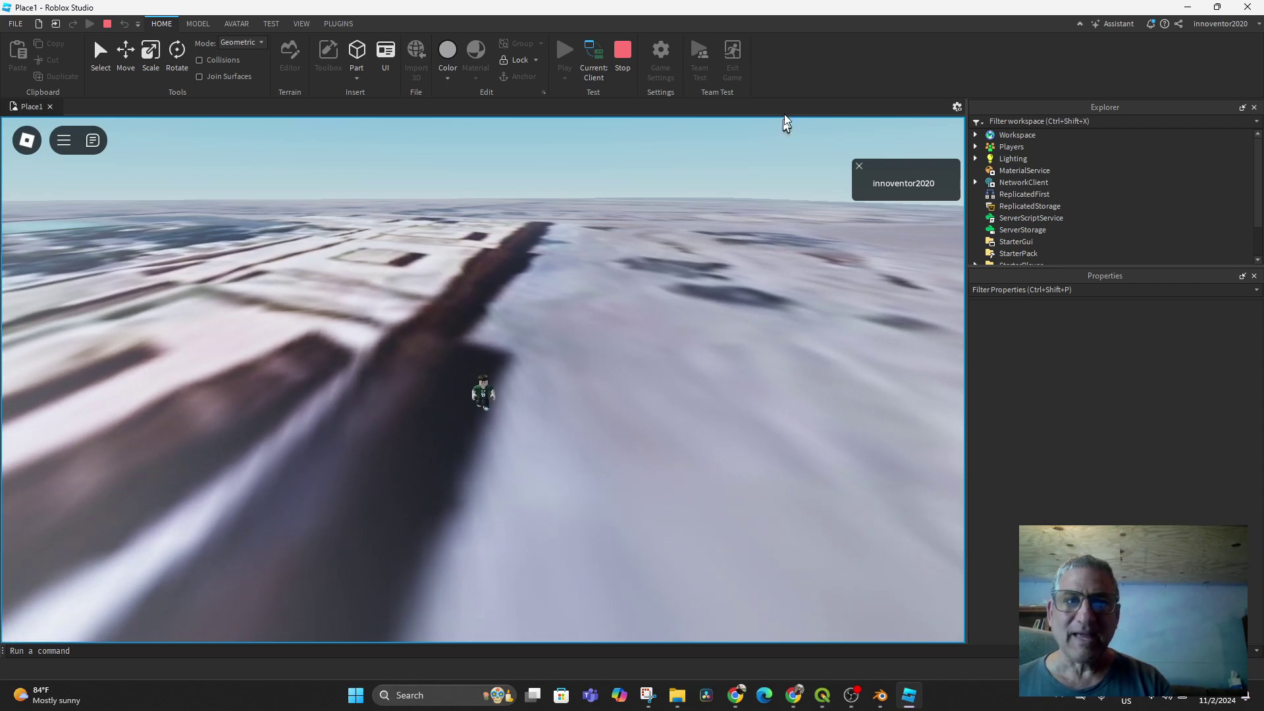
Stop the test run and set the model's scale back to 1.
{"action": "left_click", "coordinate": [624, 52]}
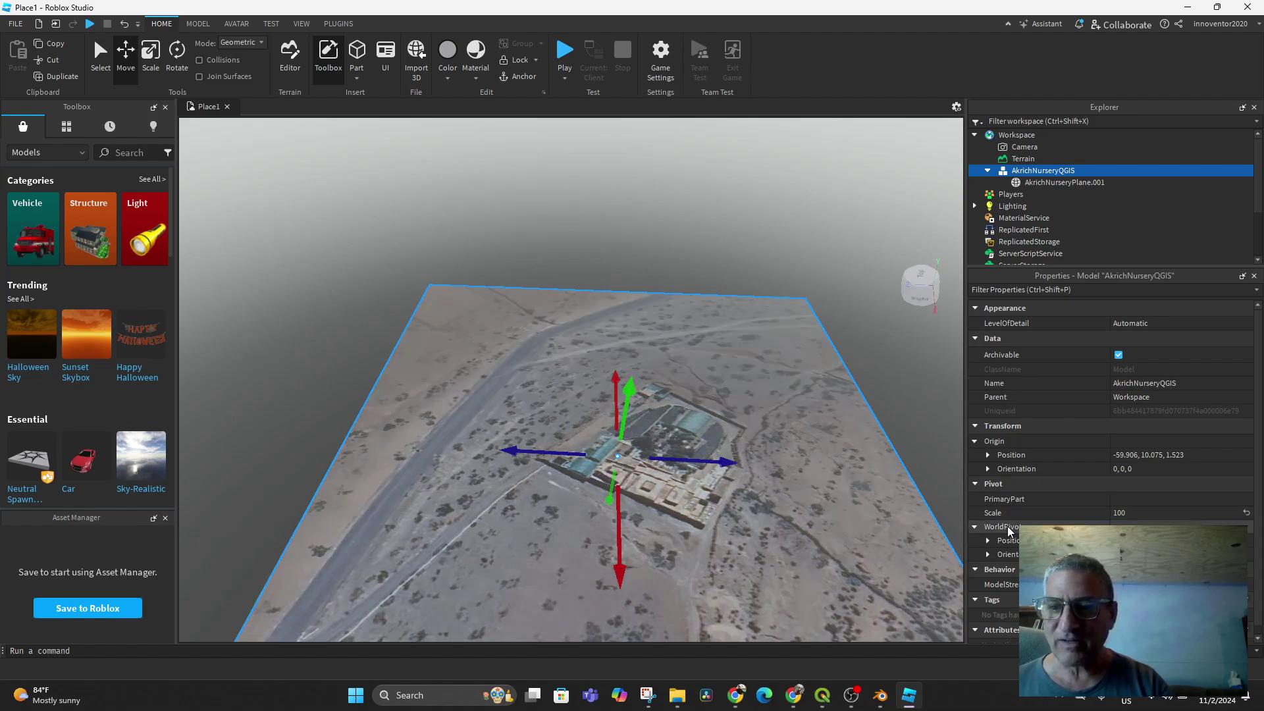
{"action": "left_click", "coordinate": [1128, 513]}
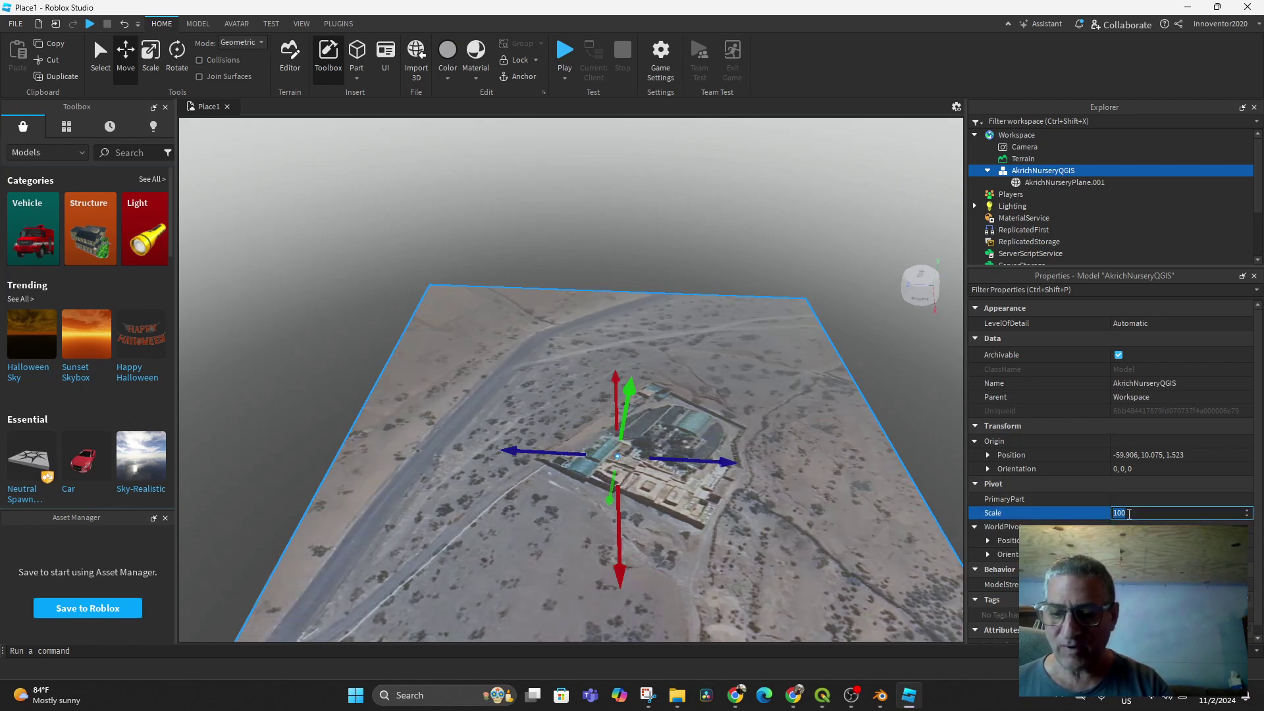
{"action": "type", "text": "4"}
{"action": "key", "text": "Return"}
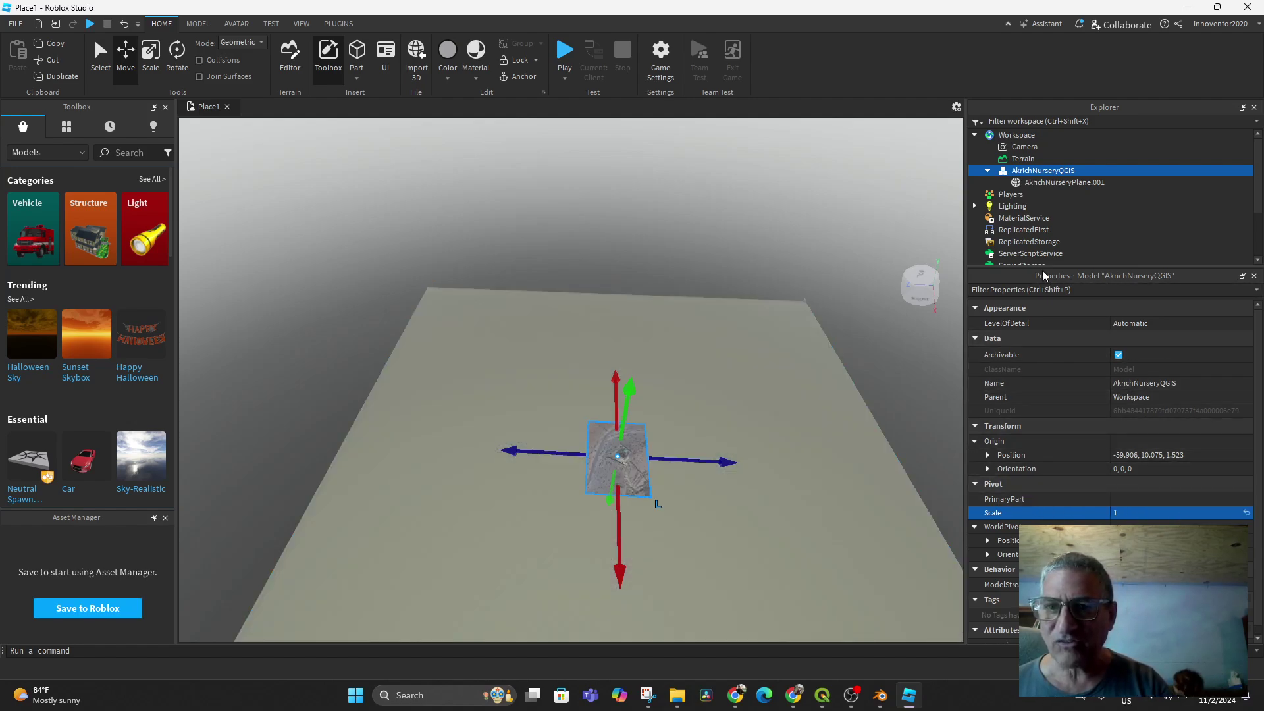
Set AkrichNurseryPlane.001's Size X and Z to 2048 each.
{"action": "left_click", "coordinate": [1037, 183]}
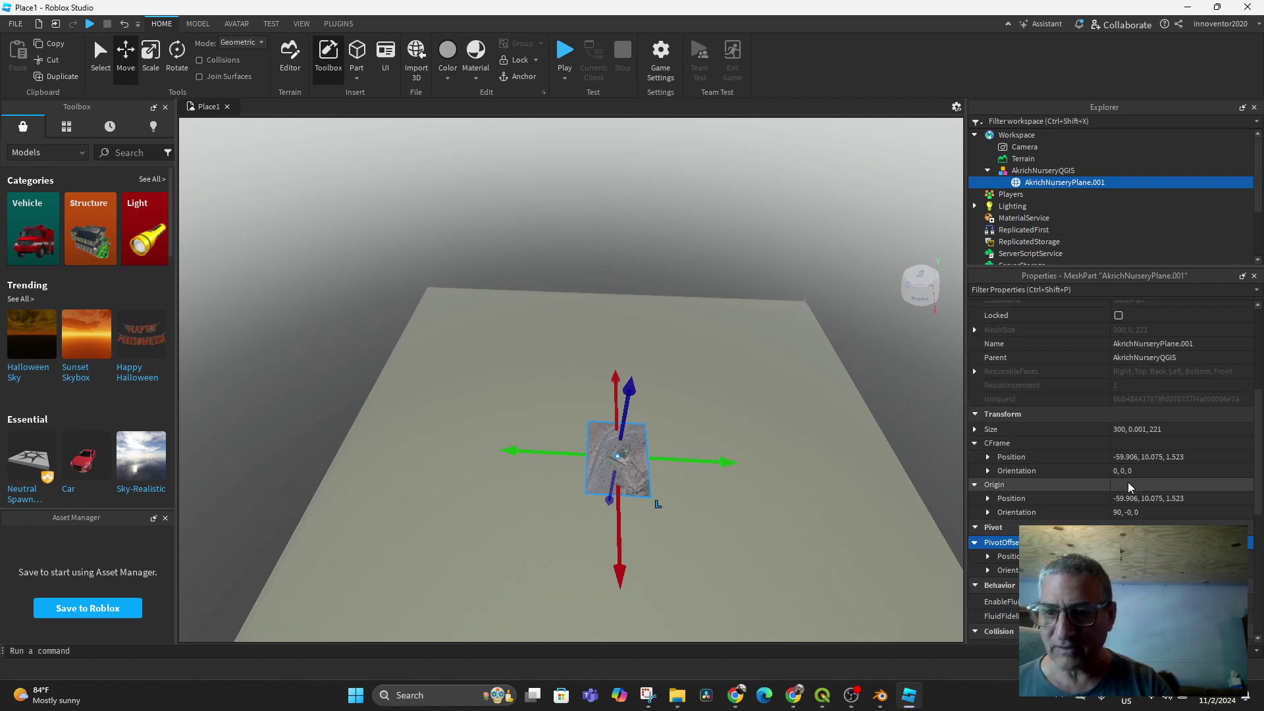
{"action": "left_click", "coordinate": [1148, 509]}
{"action": "scroll", "coordinate": [1148, 504], "scroll_direction": "down", "scroll_amount": 1}
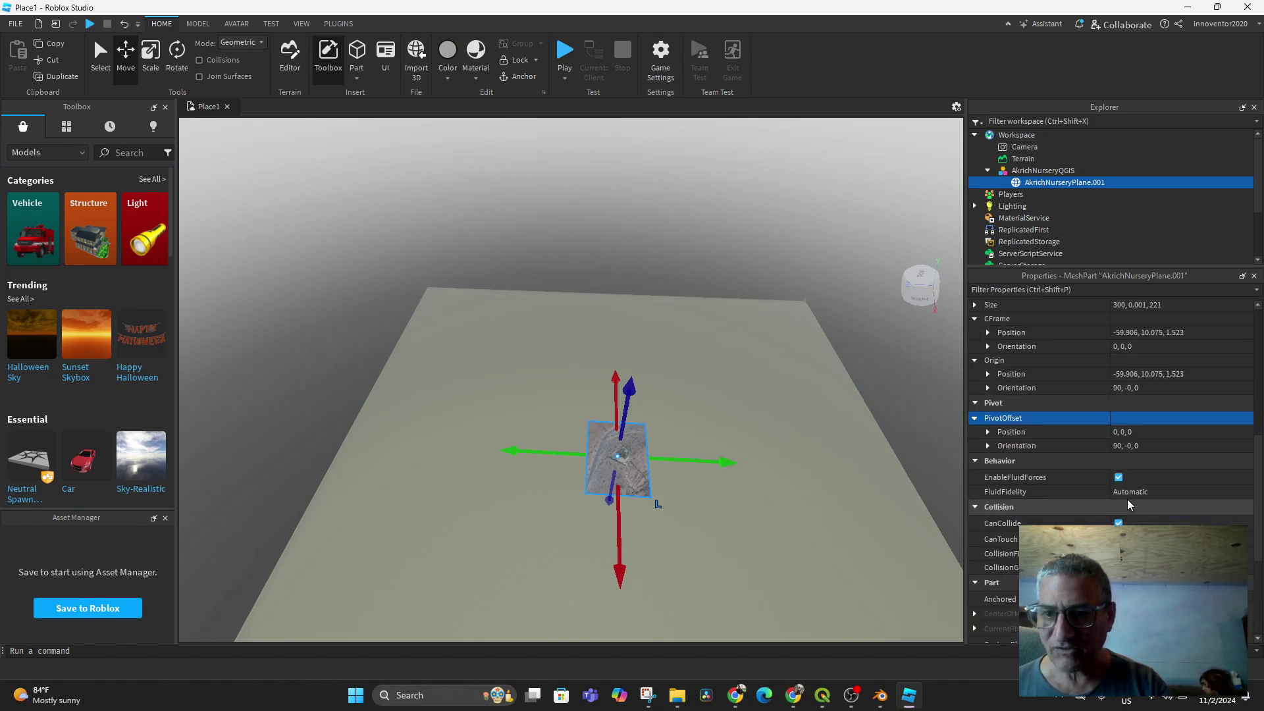
{"action": "scroll", "coordinate": [1127, 498], "scroll_direction": "down", "scroll_amount": 2}
{"action": "scroll", "coordinate": [1126, 499], "scroll_direction": "up", "scroll_amount": 3}
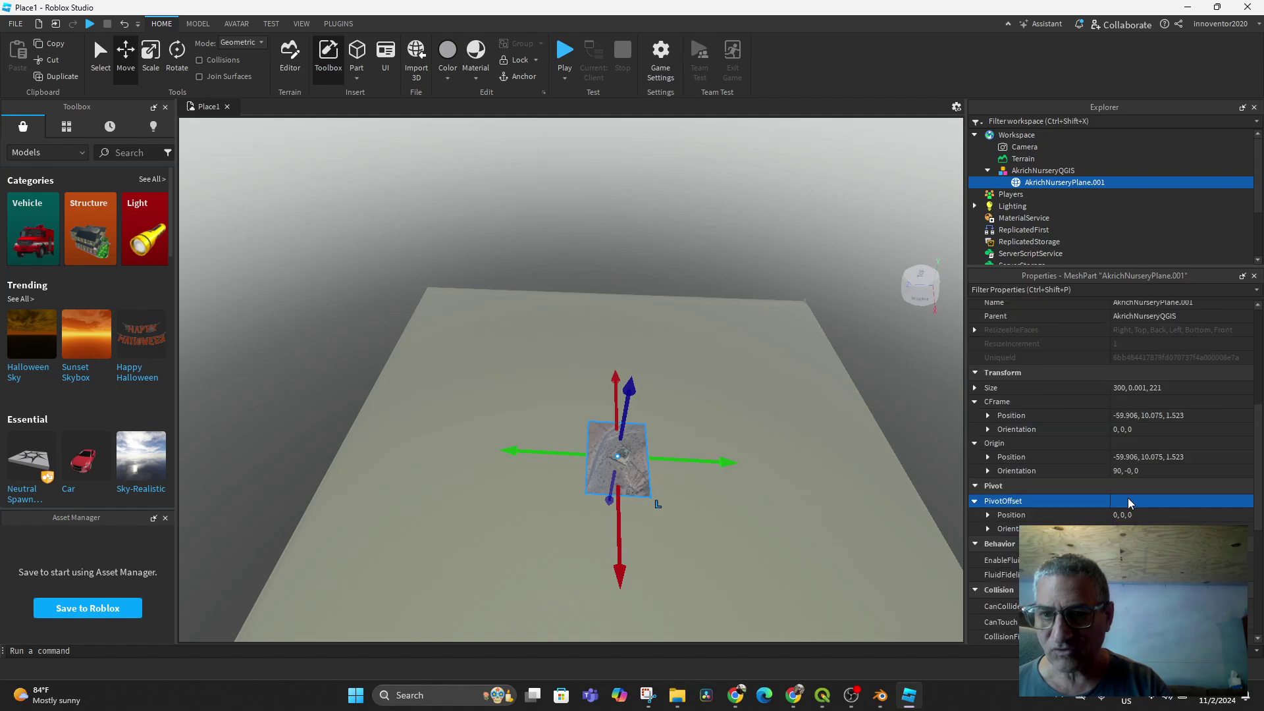
{"action": "scroll", "coordinate": [1127, 498], "scroll_direction": "up", "scroll_amount": 1}
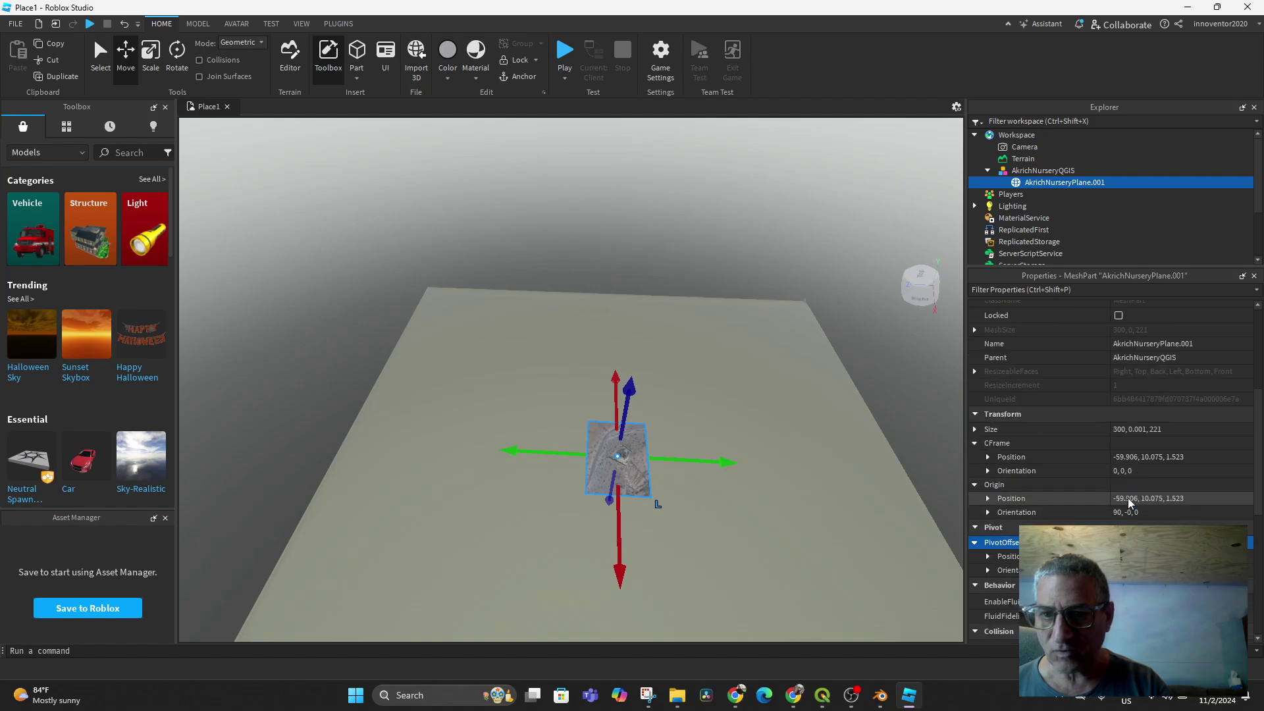
{"action": "left_click", "coordinate": [976, 431]}
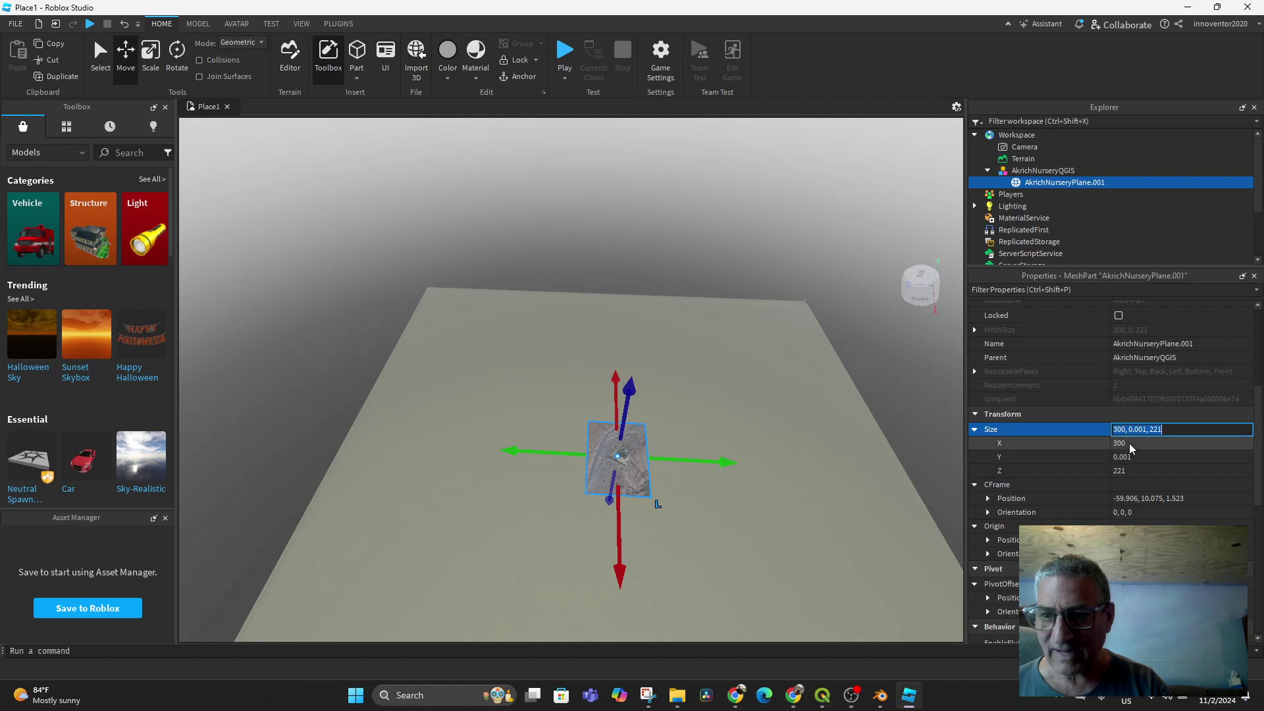
{"action": "left_click", "coordinate": [1132, 443]}
{"action": "type", "text": "2048"}
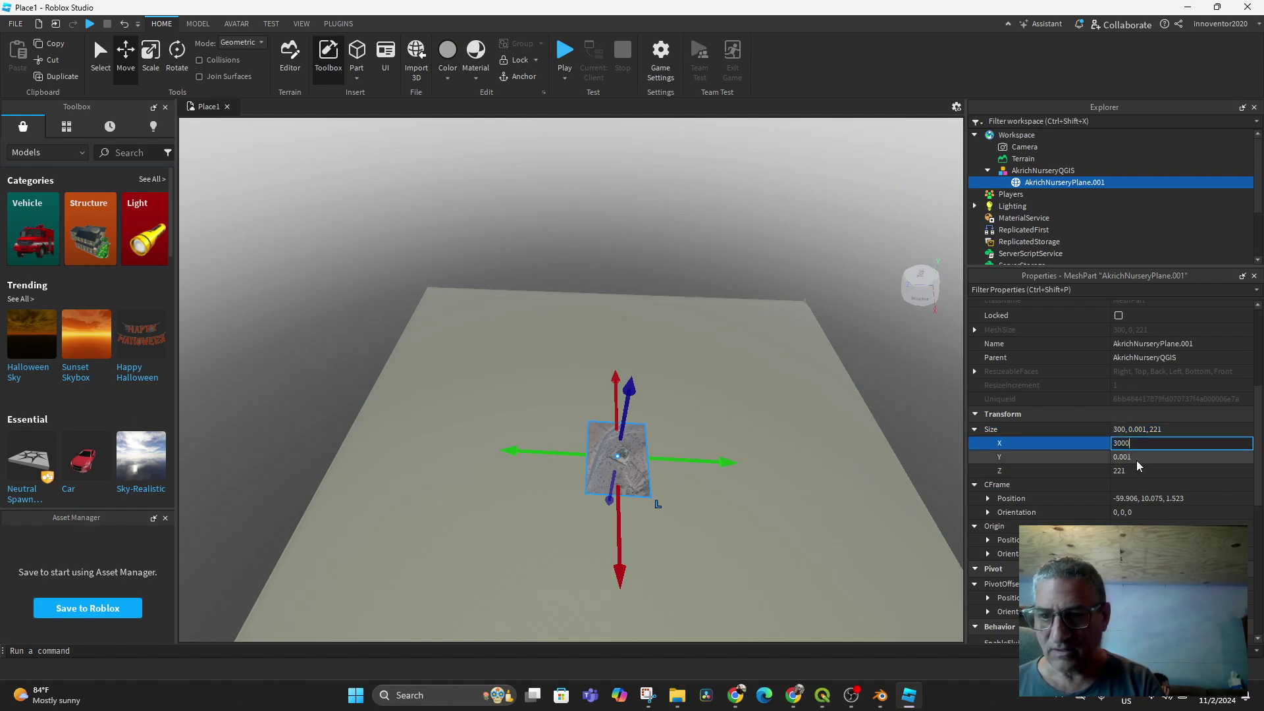
{"action": "left_click", "coordinate": [1138, 457]}
{"action": "left_click", "coordinate": [1136, 472]}
{"action": "type", "text": "0"}
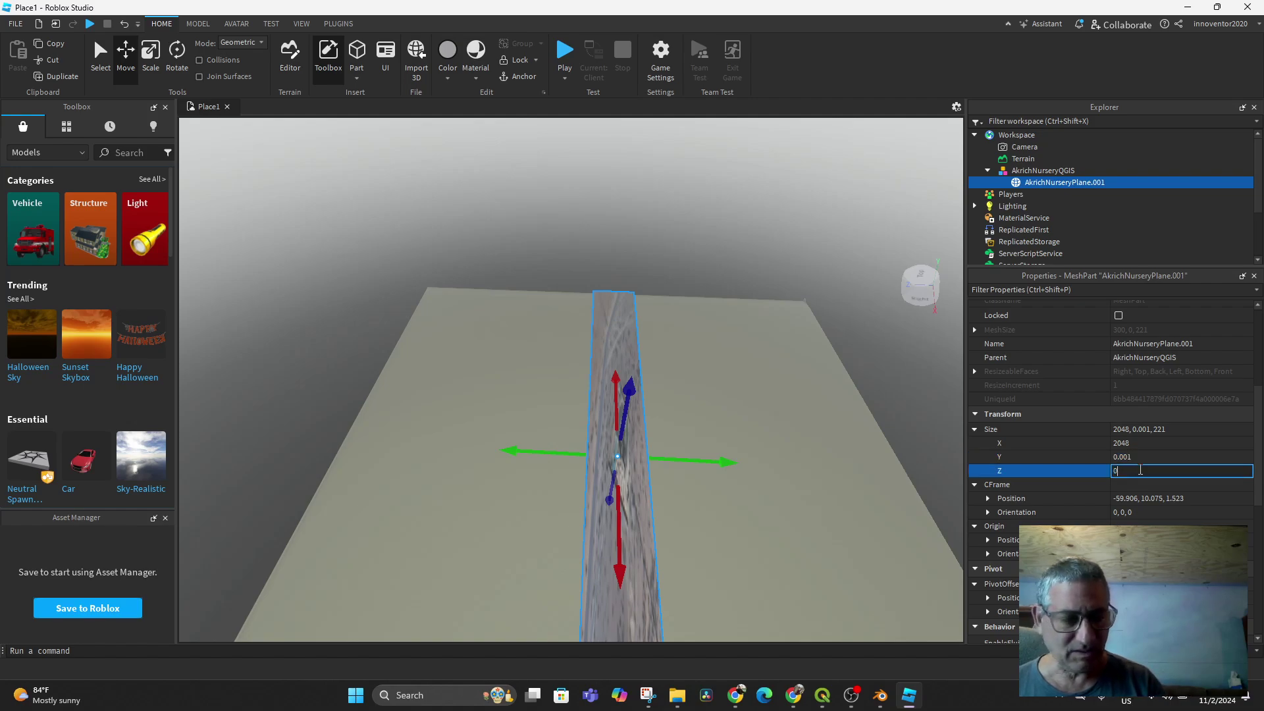
{"action": "key", "text": "BackSpace"}
{"action": "type", "text": "221"}
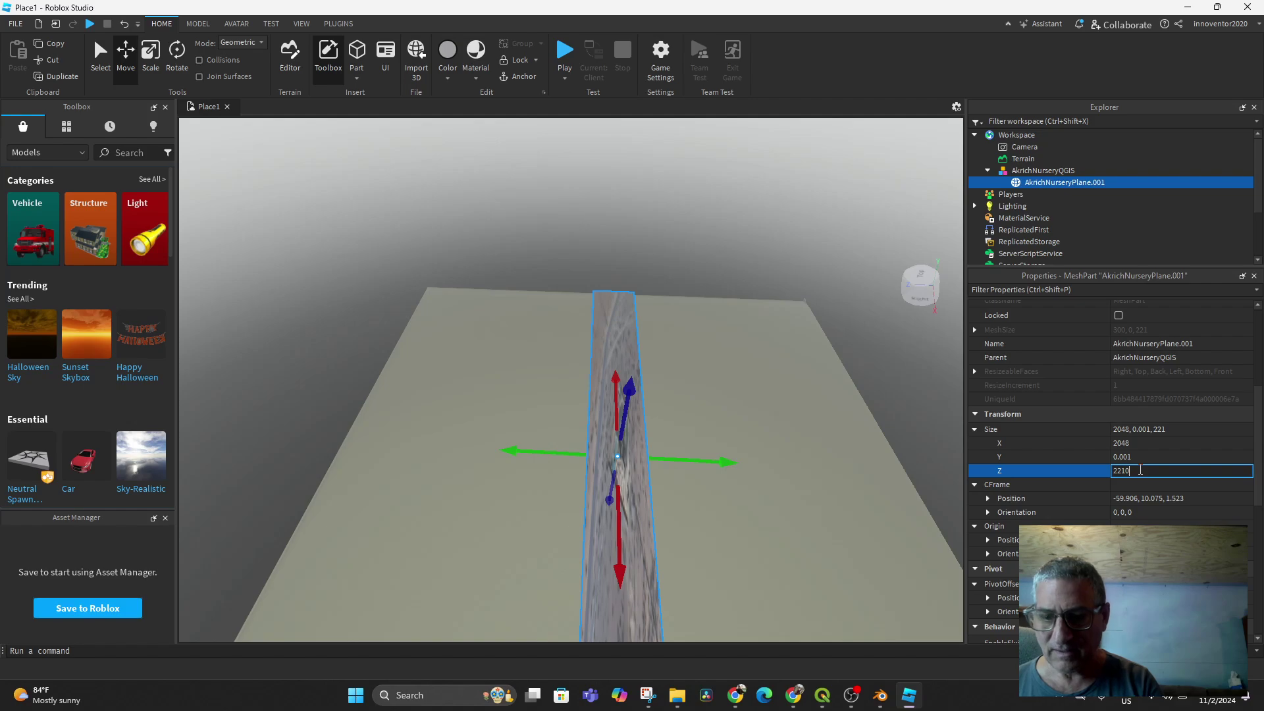
{"action": "key", "text": "Return"}
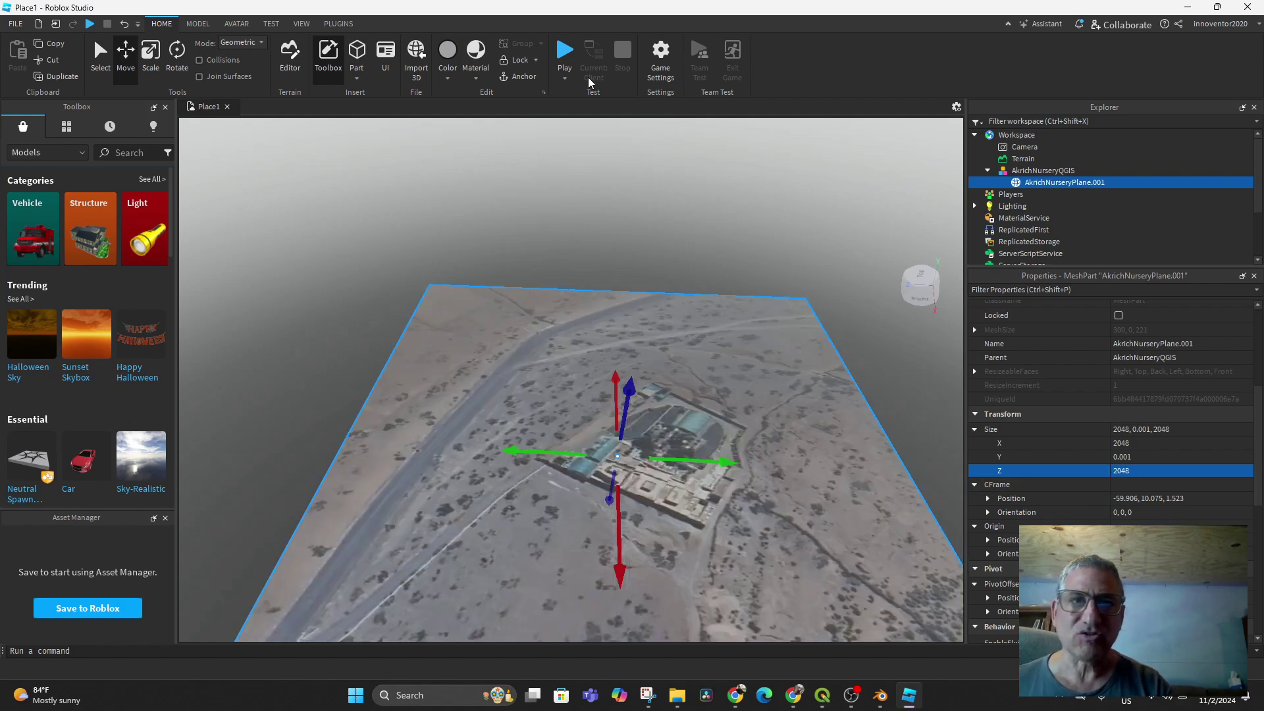
Start a play test and run the avatar across the aerial image with W.
{"action": "left_click", "coordinate": [565, 51]}
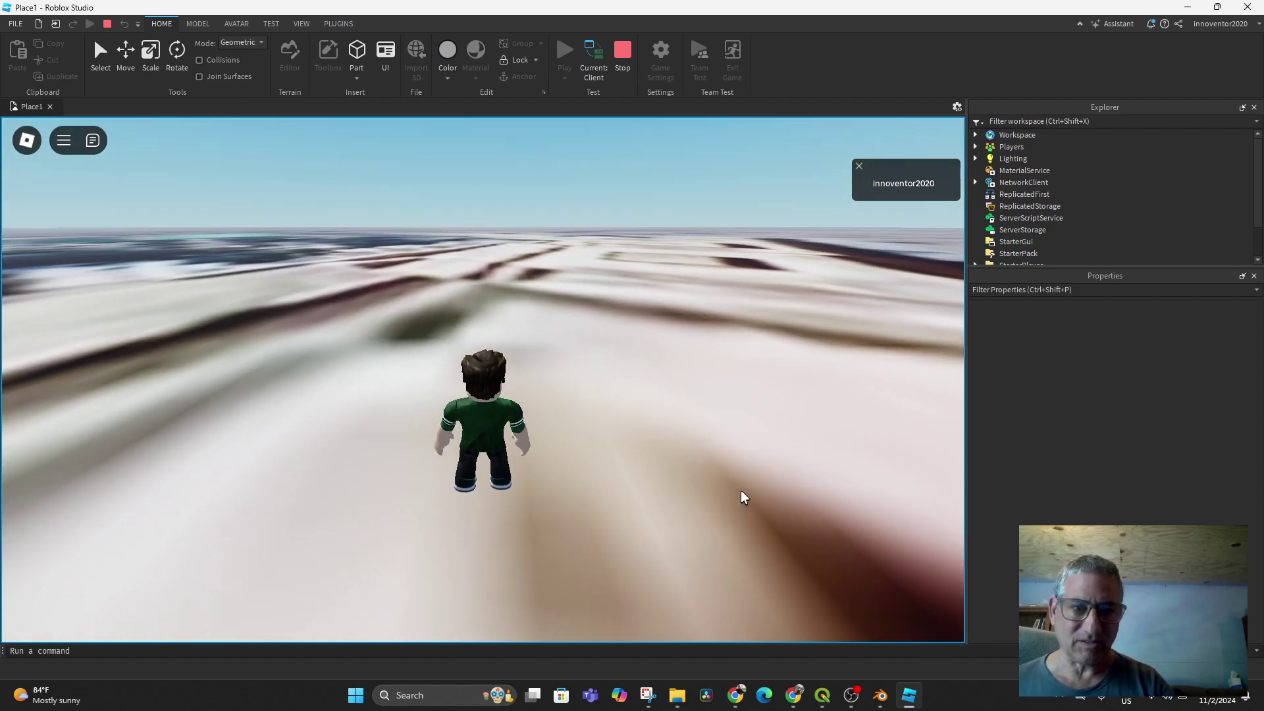
{"action": "key", "text": "w"}
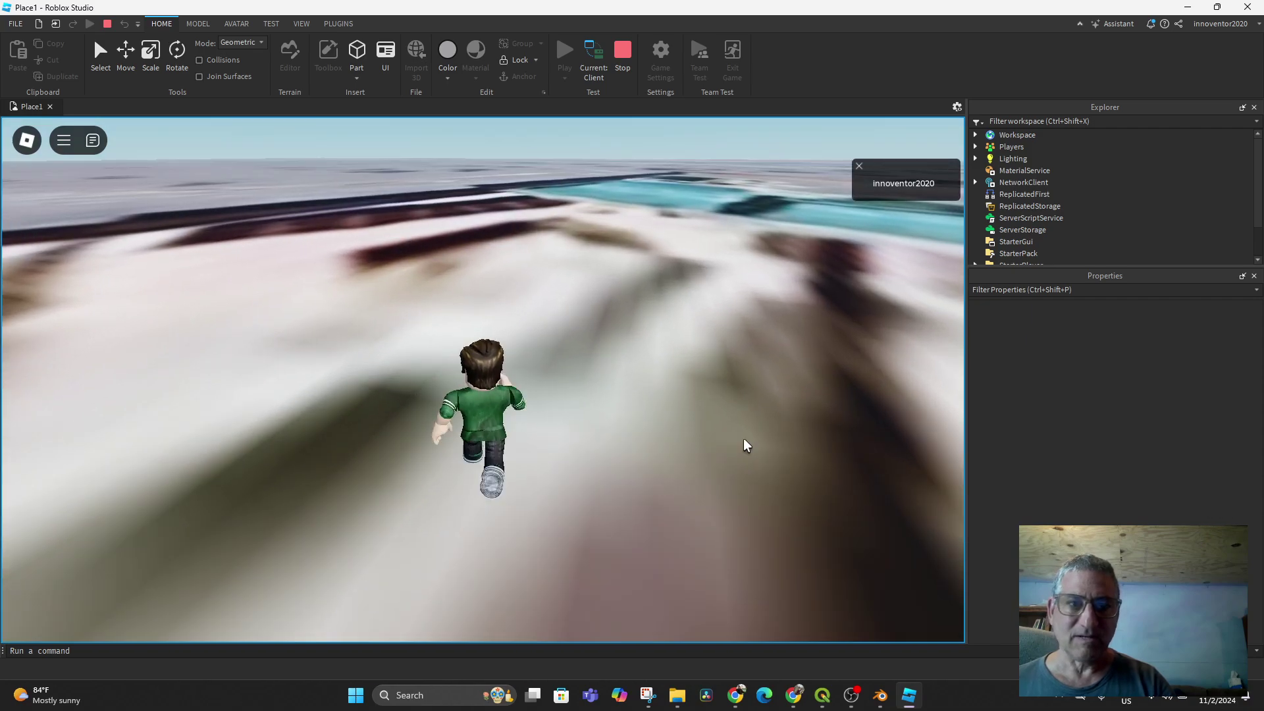
{"action": "scroll", "coordinate": [700, 396], "scroll_direction": "down", "scroll_amount": 10}
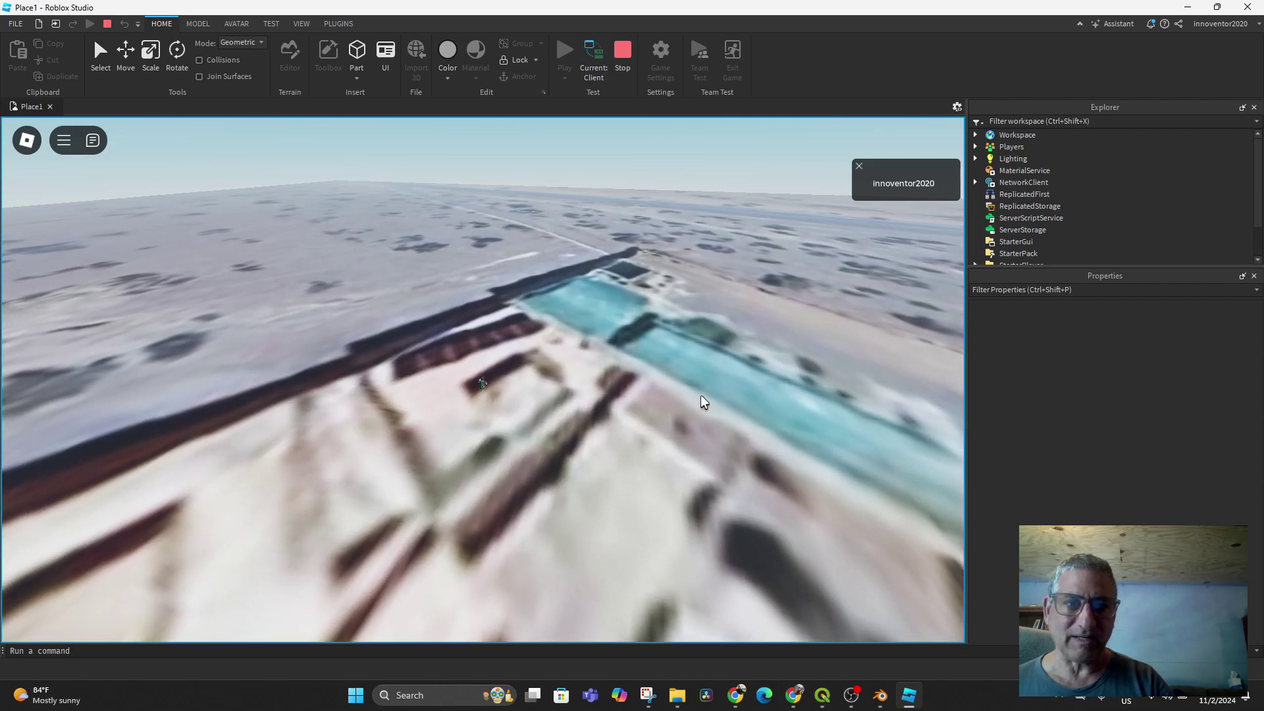
Stop the test and save over AkrichinRoblox.rbxl, confirming the replacement.
{"action": "left_click", "coordinate": [623, 51]}
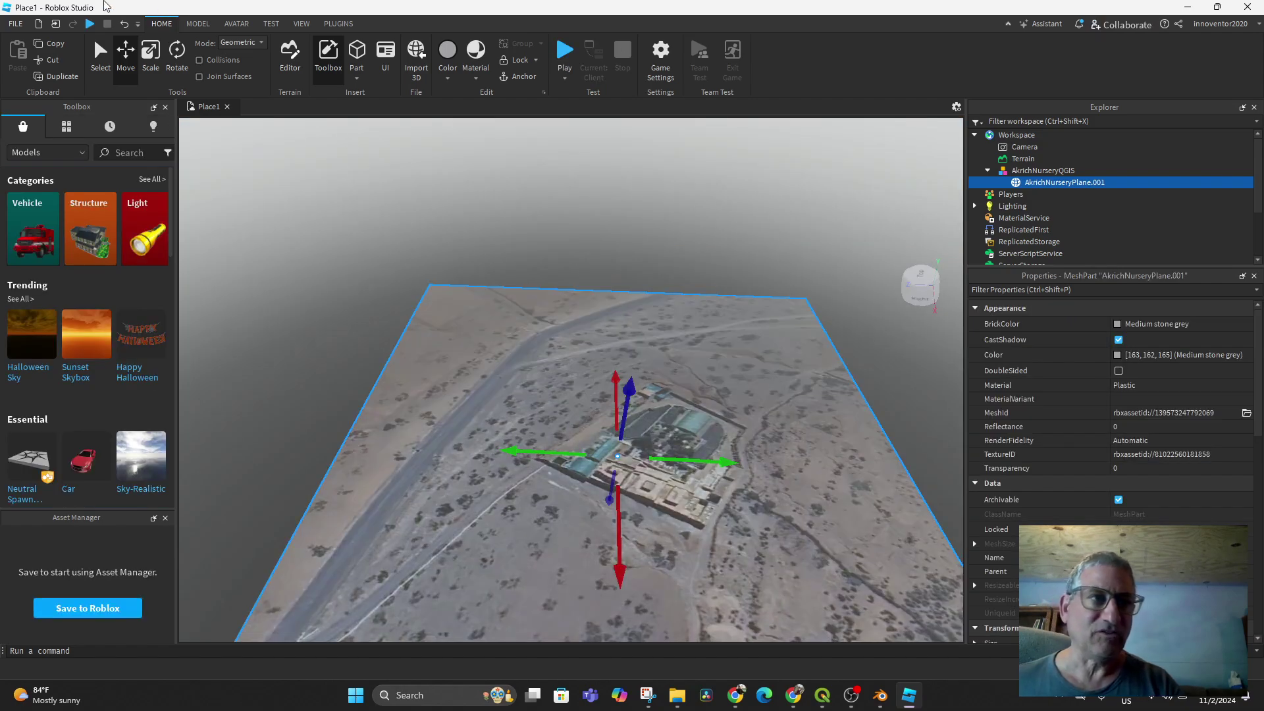
{"action": "left_click", "coordinate": [17, 26]}
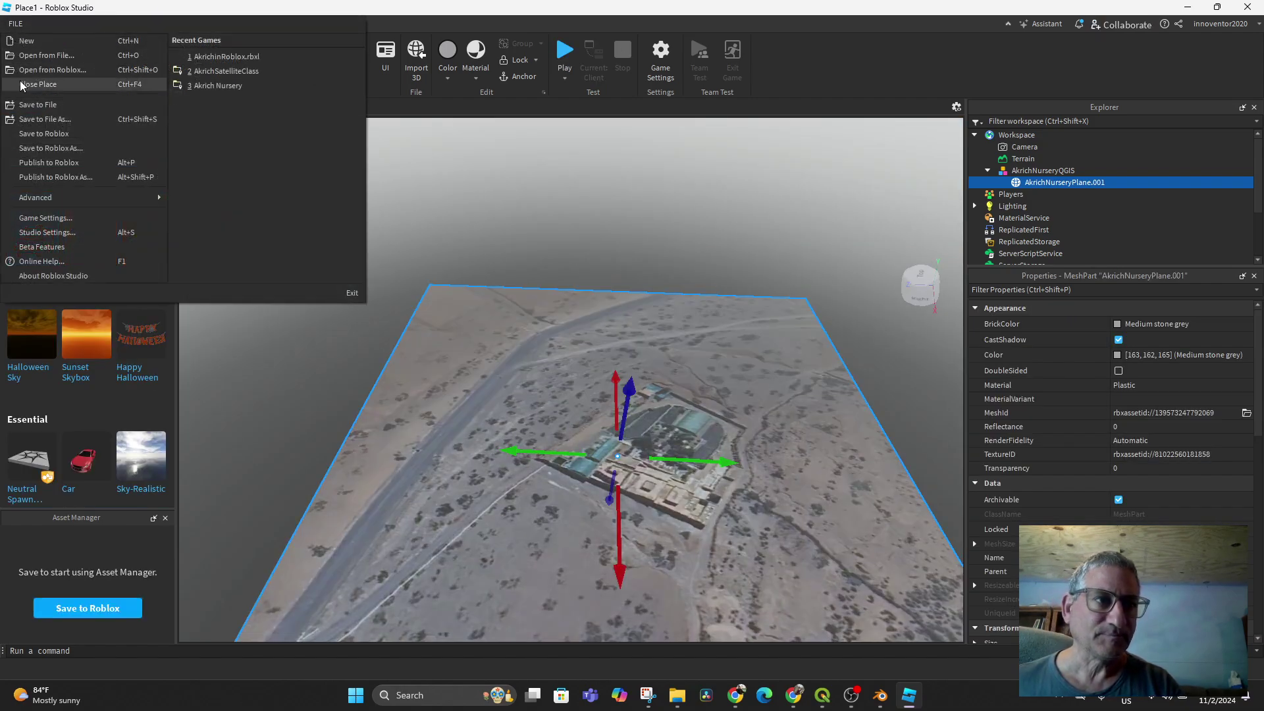
{"action": "left_click", "coordinate": [46, 117]}
{"action": "left_click", "coordinate": [223, 157]}
{"action": "left_click", "coordinate": [515, 346]}
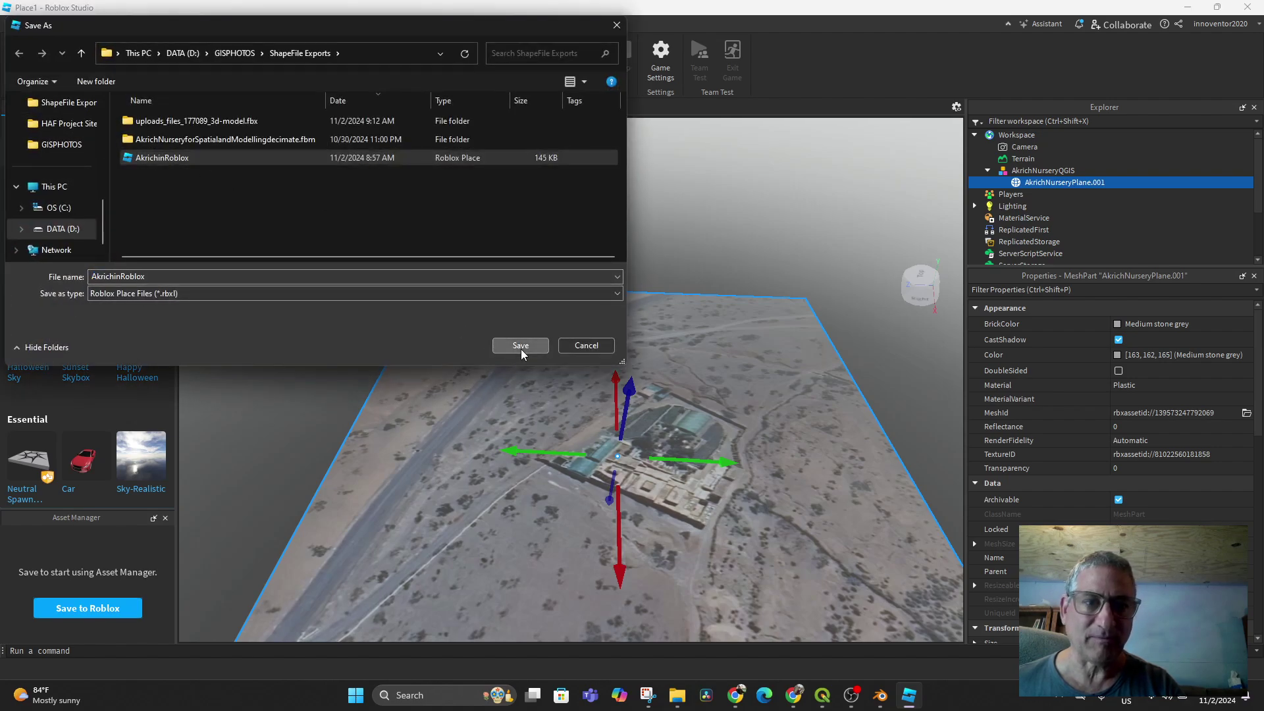
{"action": "left_click", "coordinate": [664, 347]}
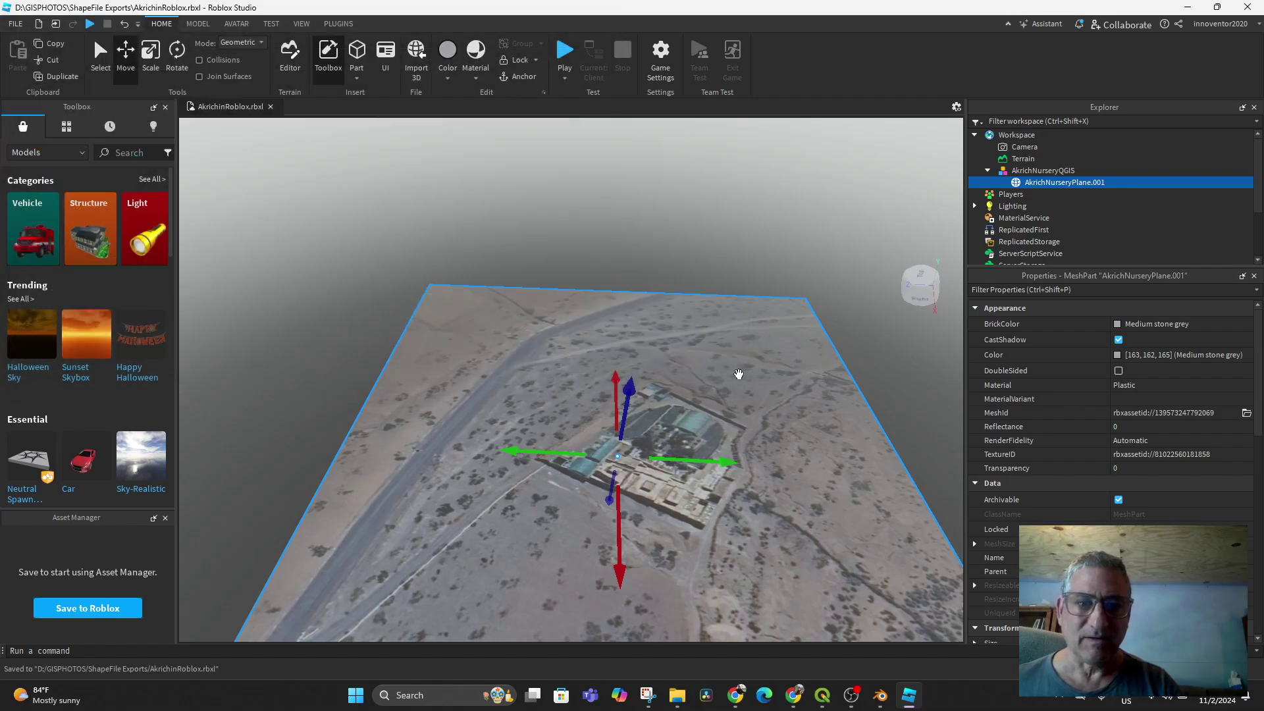
{"action": "scroll", "coordinate": [753, 419], "scroll_direction": "down", "scroll_amount": 3}
{"action": "right_click_drag", "start_coordinate": [767, 408], "coordinate": [770, 408]}
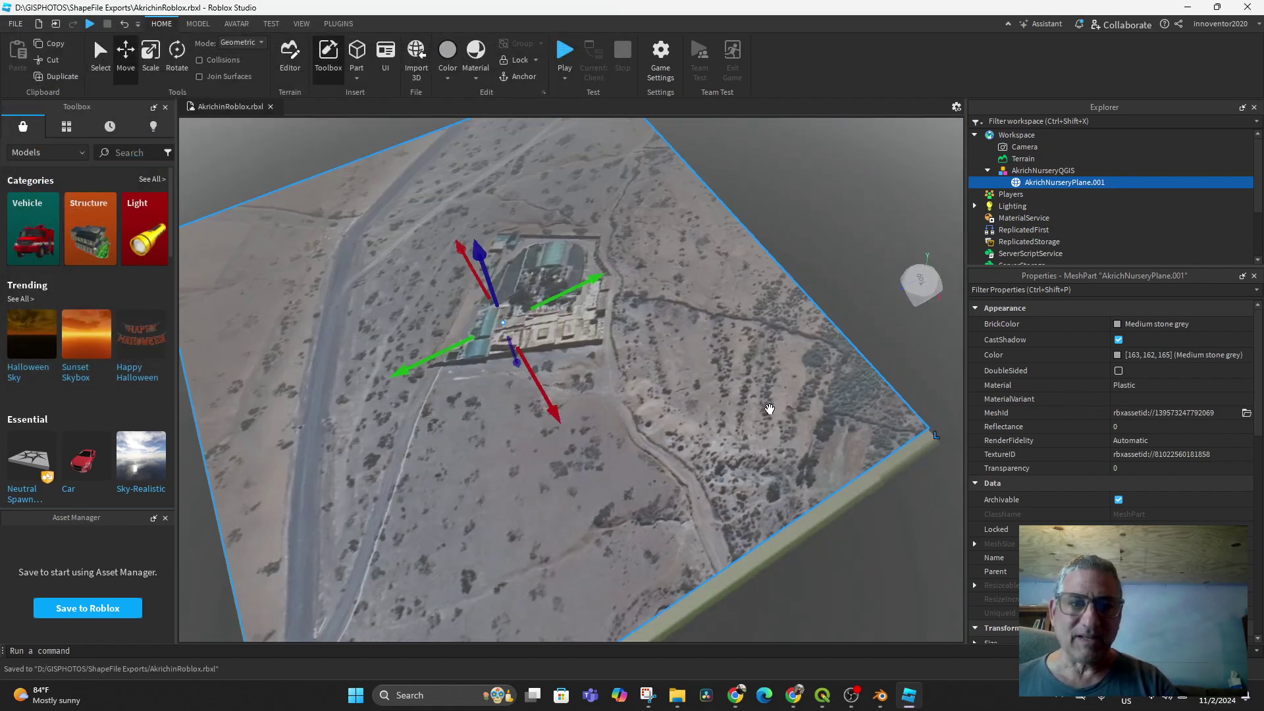
{"action": "scroll", "coordinate": [769, 409], "scroll_direction": "up", "scroll_amount": 3}
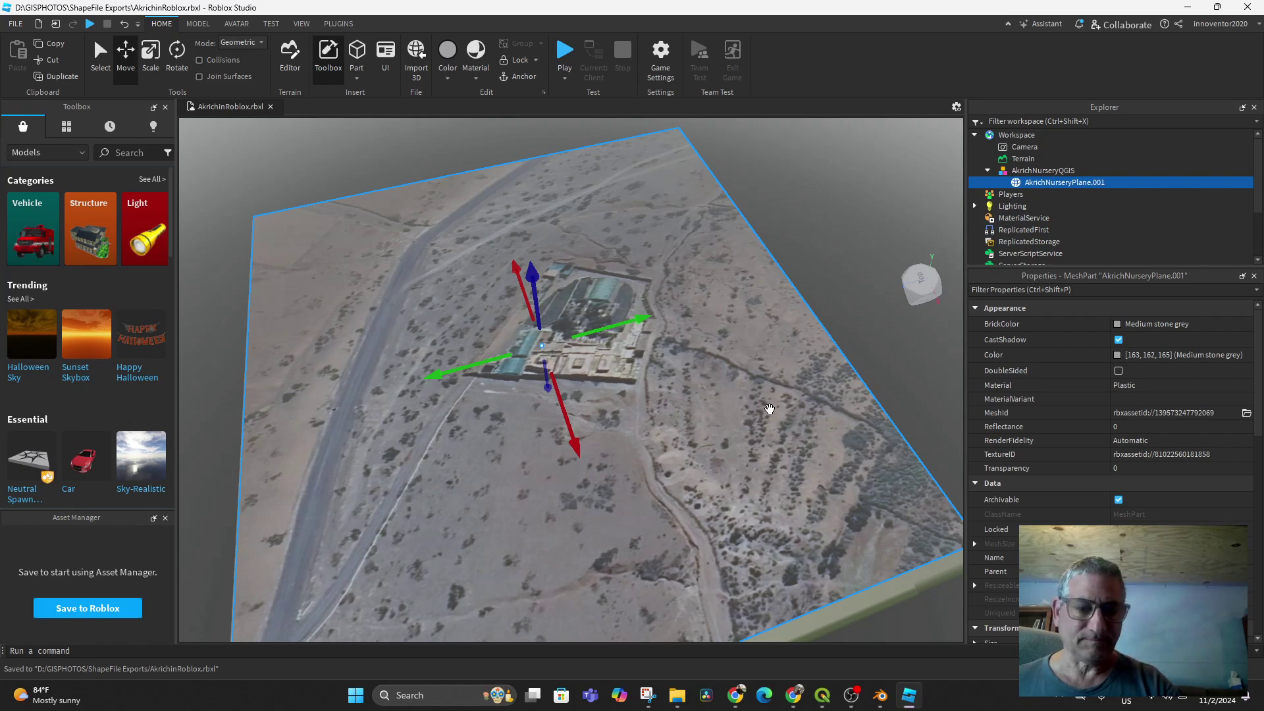
{"action": "left_click", "coordinate": [769, 410]}
{"action": "scroll", "coordinate": [769, 409], "scroll_direction": "down", "scroll_amount": 3}
{"action": "scroll", "coordinate": [544, 362], "scroll_direction": "up", "scroll_amount": 2}
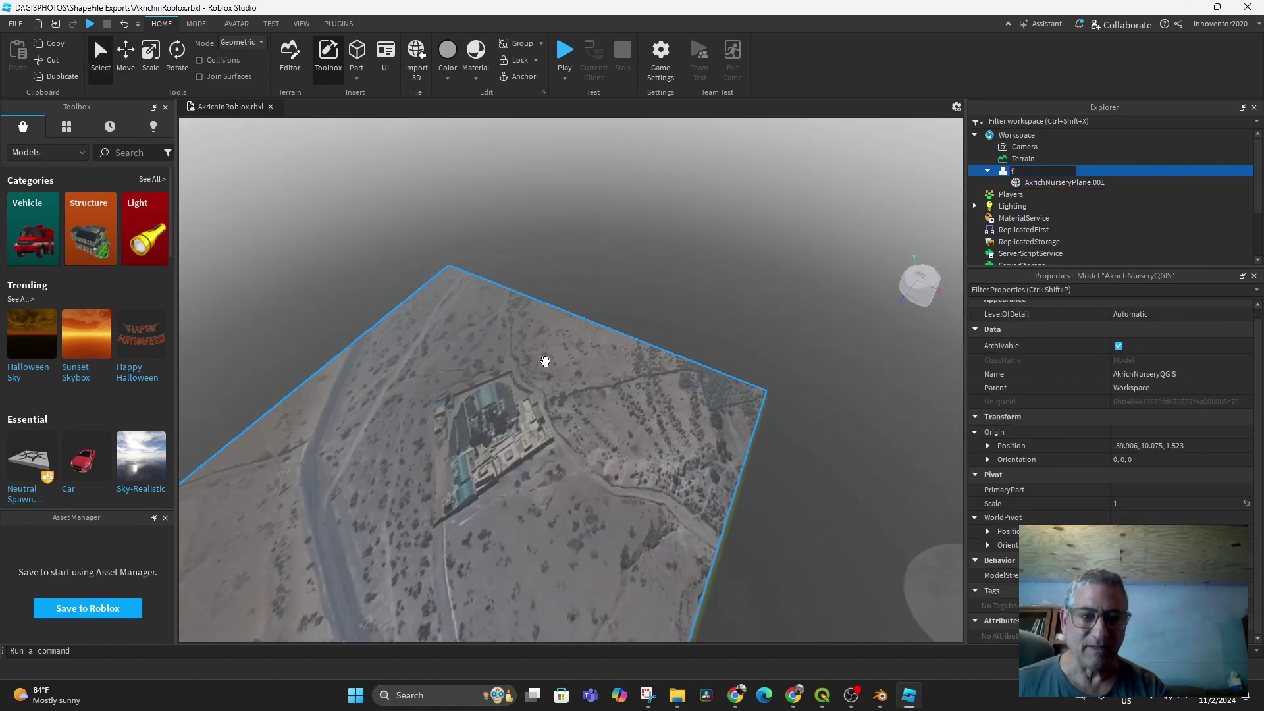
{"action": "scroll", "coordinate": [673, 373], "scroll_direction": "down", "scroll_amount": 1}
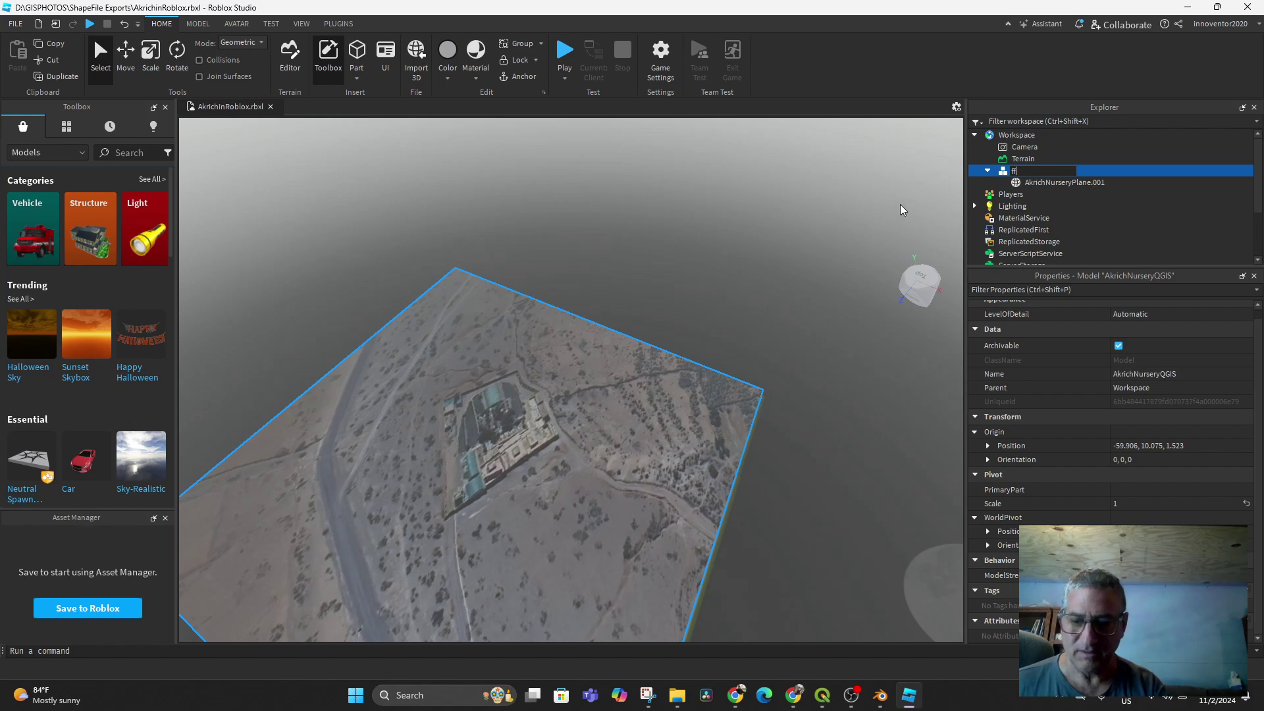
{"action": "key", "text": "ctrl+z"}
{"action": "middle_click_drag", "start_coordinate": [638, 348], "coordinate": [626, 346]}
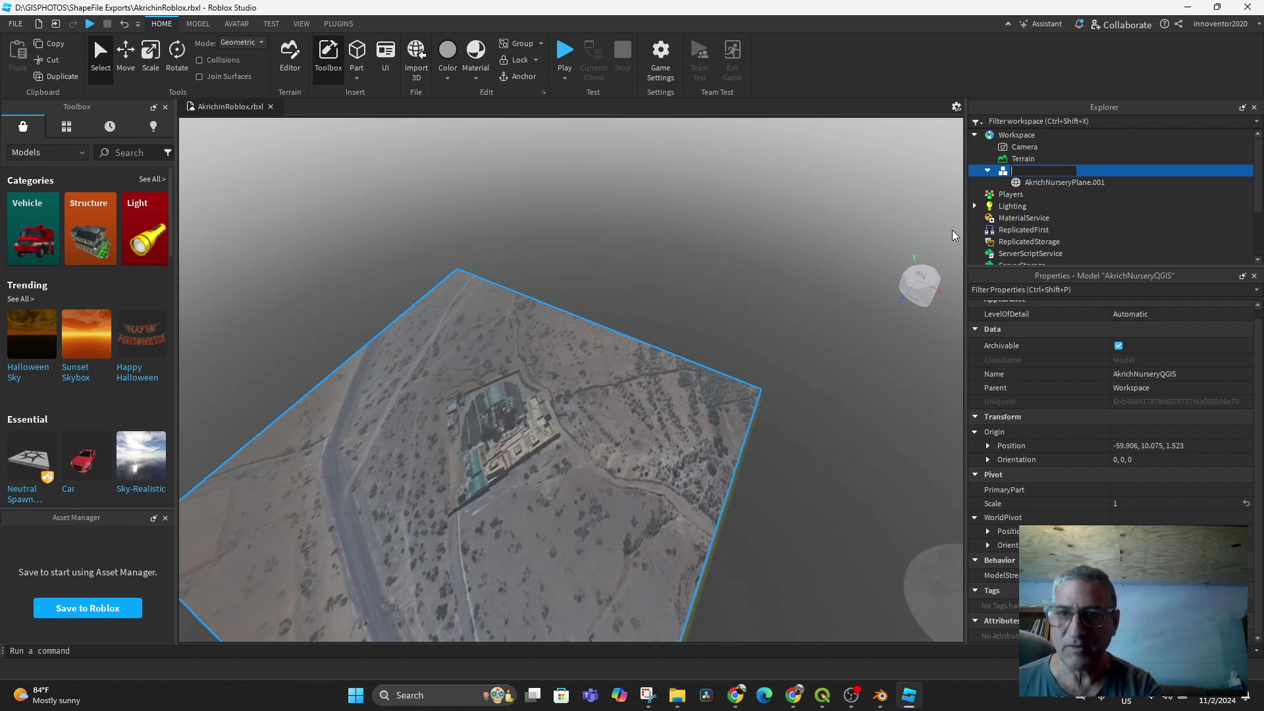
{"action": "left_click", "coordinate": [996, 160]}
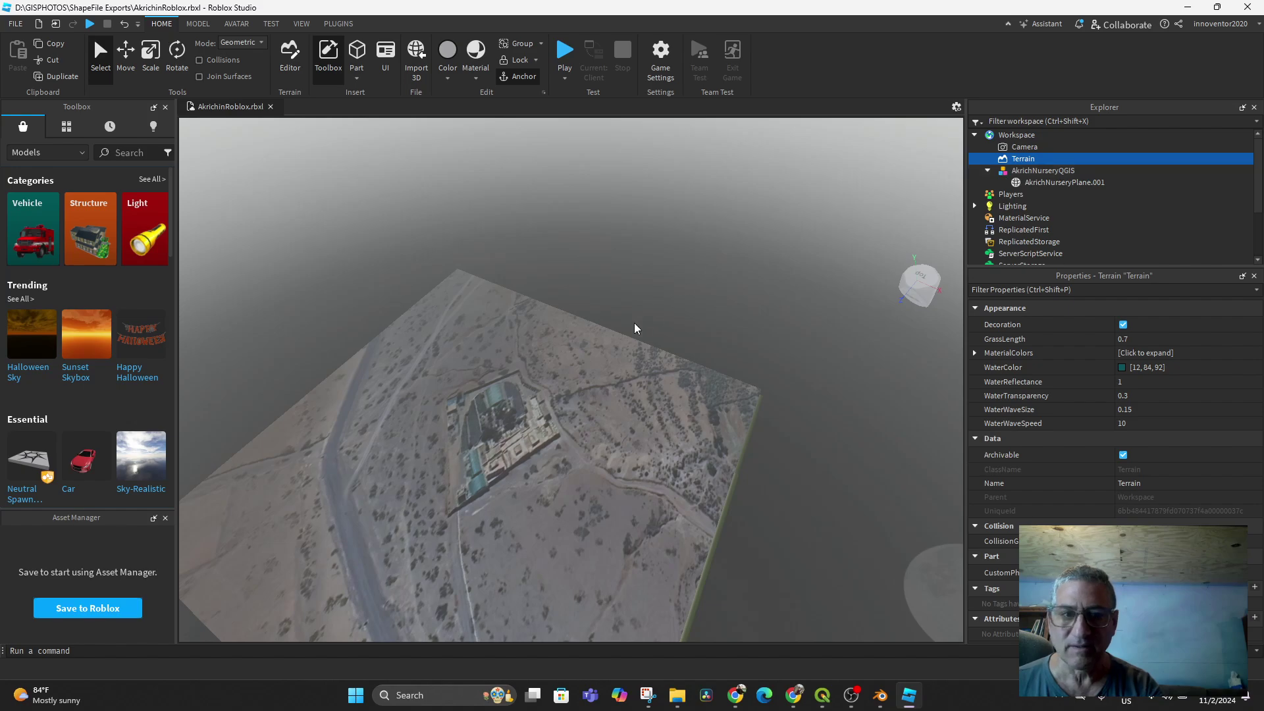
{"action": "left_click", "coordinate": [1028, 173]}
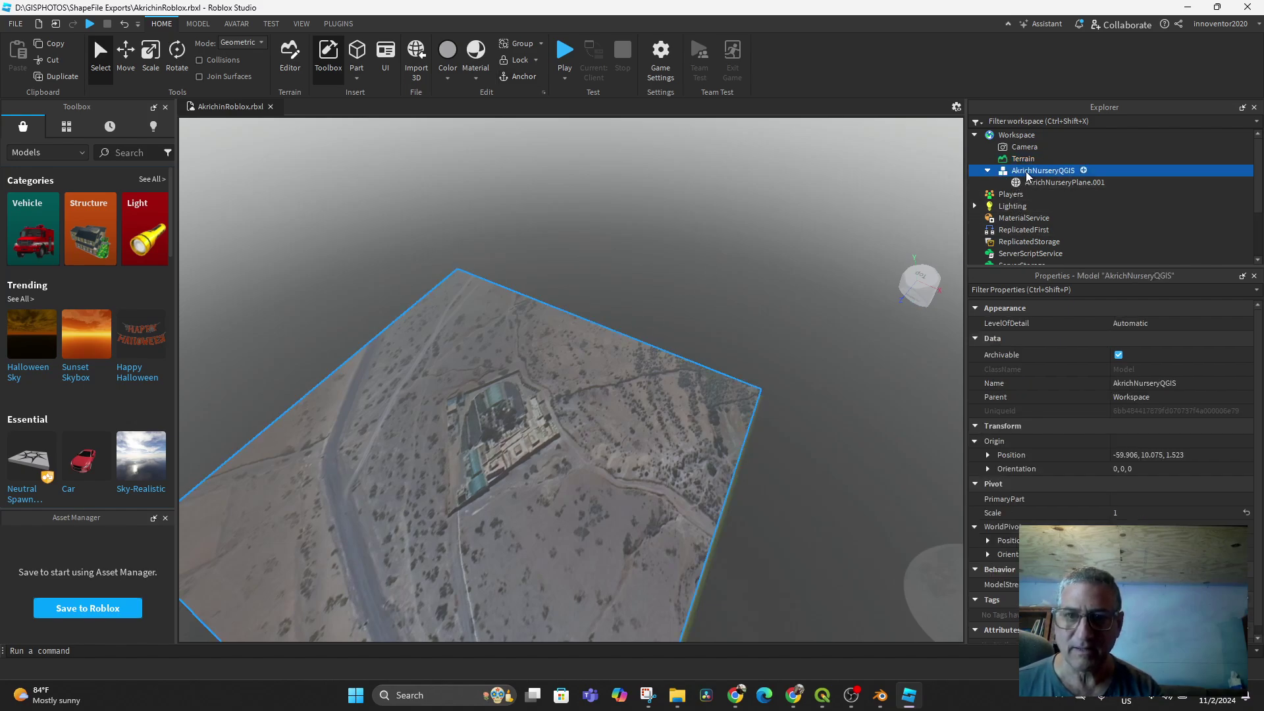
{"action": "scroll", "coordinate": [613, 251], "scroll_direction": "down", "scroll_amount": 2}
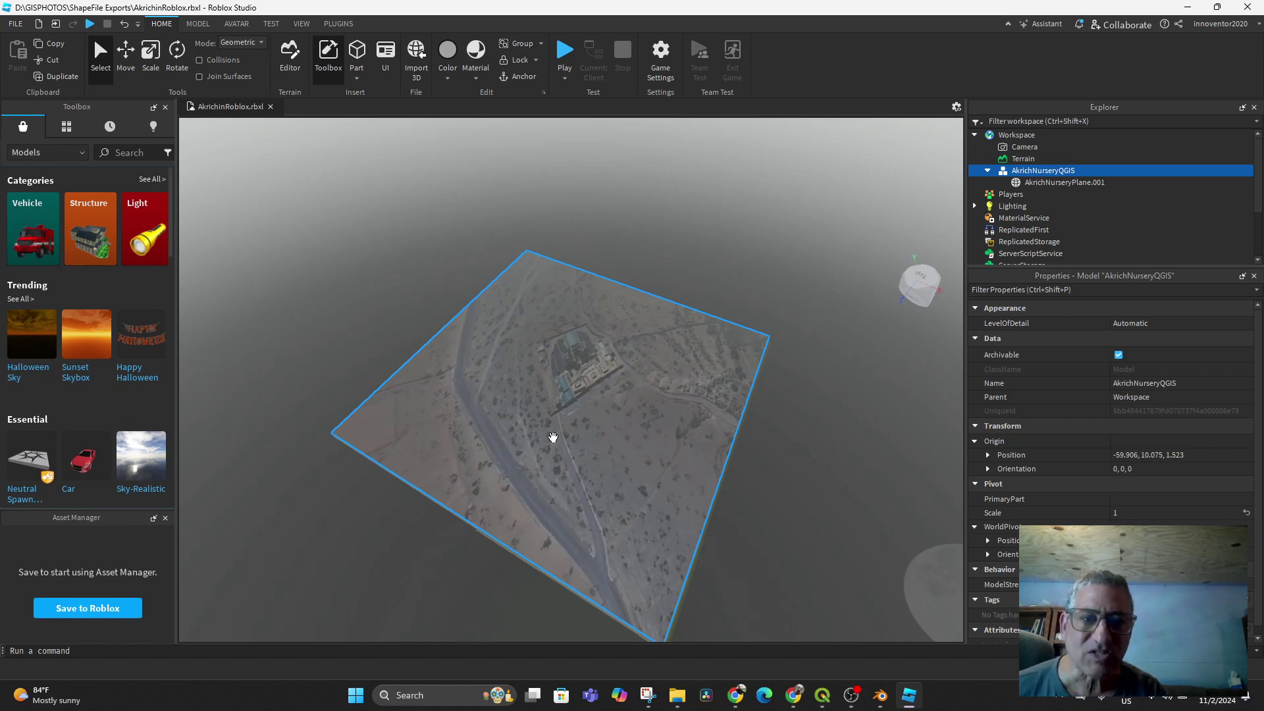
{"action": "scroll", "coordinate": [554, 437], "scroll_direction": "up", "scroll_amount": 3}
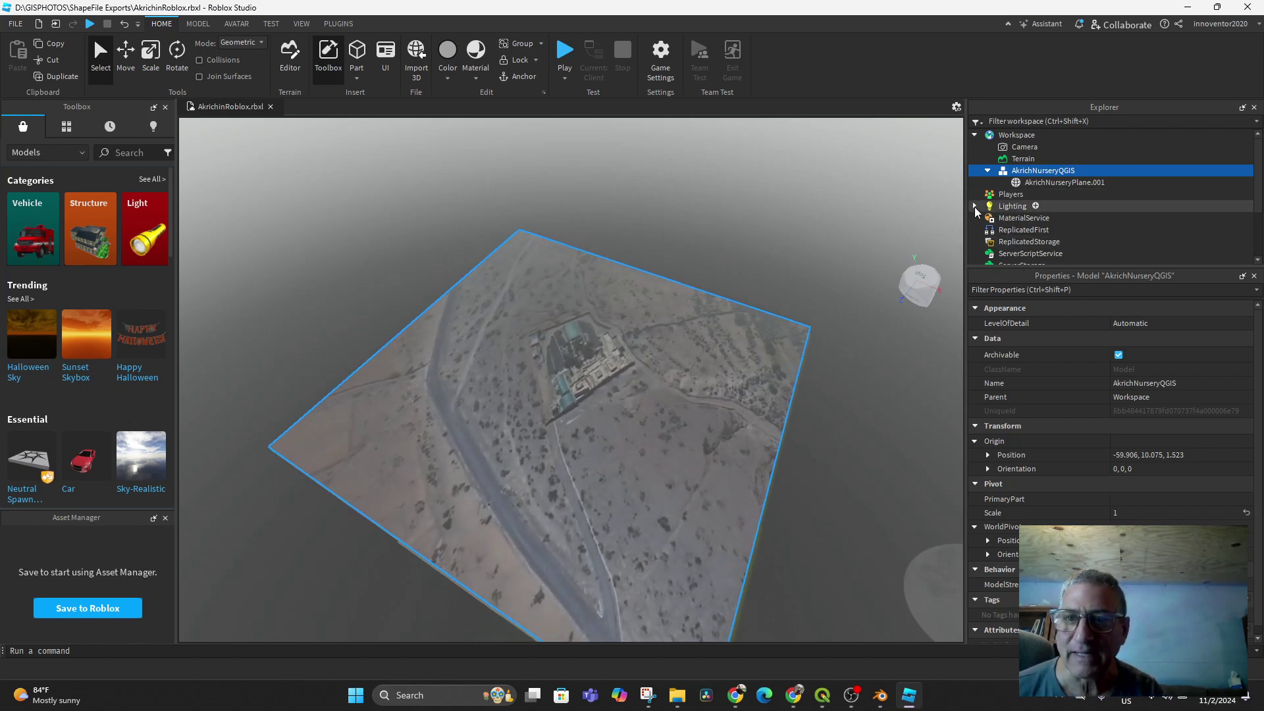
Set Lighting's Atmosphere Density to 0 and Offset to 0.034.
{"action": "left_click", "coordinate": [974, 207]}
{"action": "left_click", "coordinate": [1032, 217]}
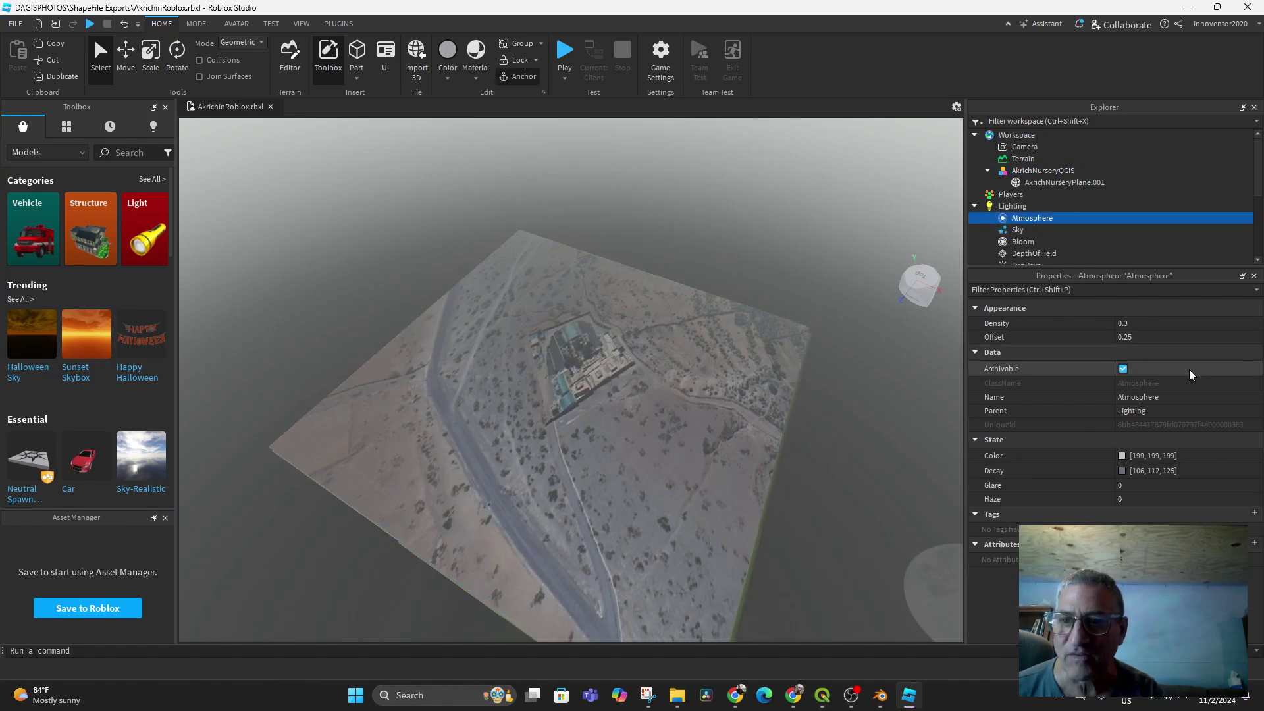
{"action": "left_click", "coordinate": [1122, 323]}
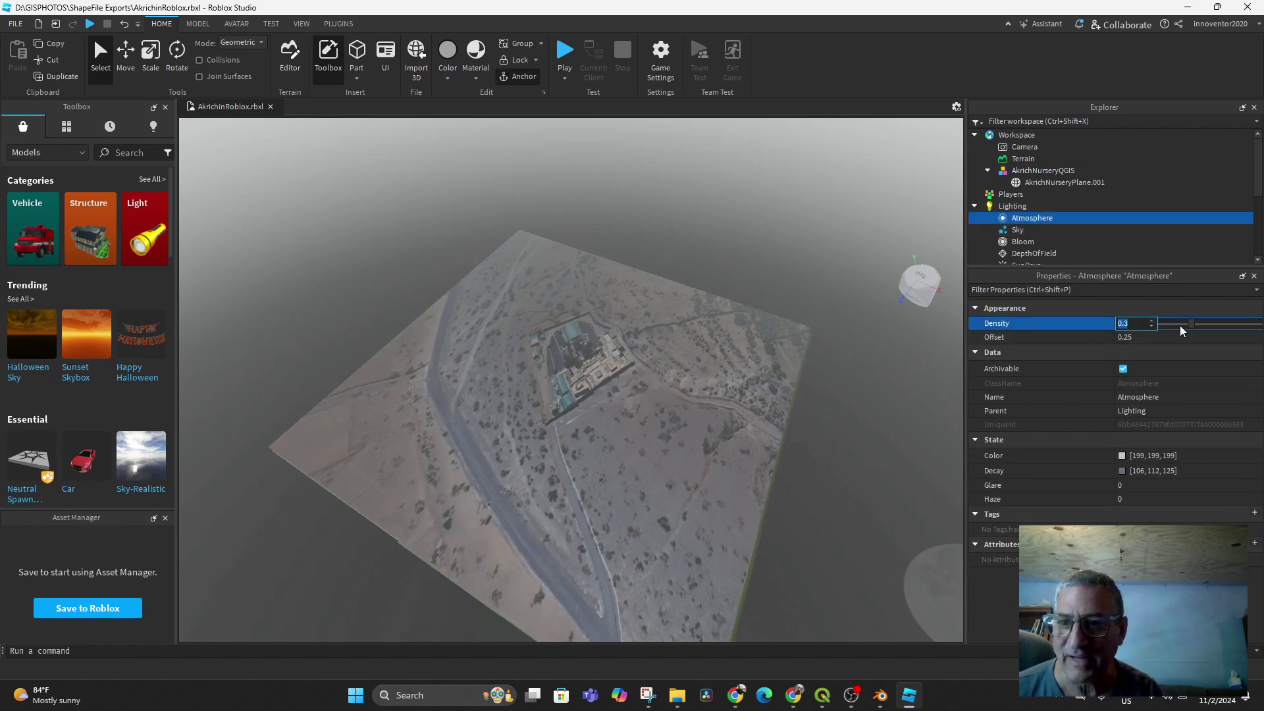
{"action": "mouse_move", "coordinate": [1190, 327]}
{"action": "left_mouse_down"}
{"action": "mouse_move", "coordinate": [1171, 325]}
{"action": "mouse_move", "coordinate": [1182, 324]}
{"action": "mouse_move", "coordinate": [1174, 337]}
{"action": "mouse_move", "coordinate": [1248, 340]}
{"action": "mouse_move", "coordinate": [1166, 325]}
{"action": "left_mouse_up"}
{"action": "left_click", "coordinate": [1121, 338]}
{"action": "left_click", "coordinate": [1126, 323]}
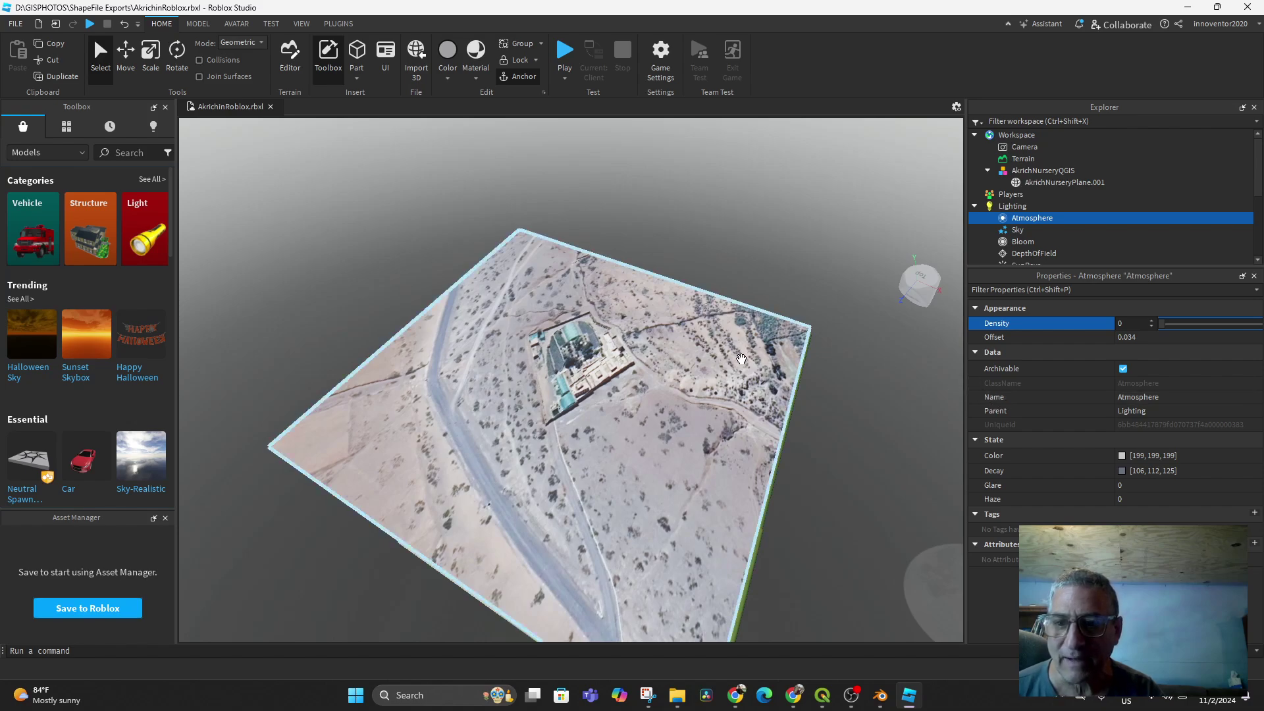
Move the AkrichNurseryQGIS plane down into the terrain, then back above it.
{"action": "left_click", "coordinate": [668, 232]}
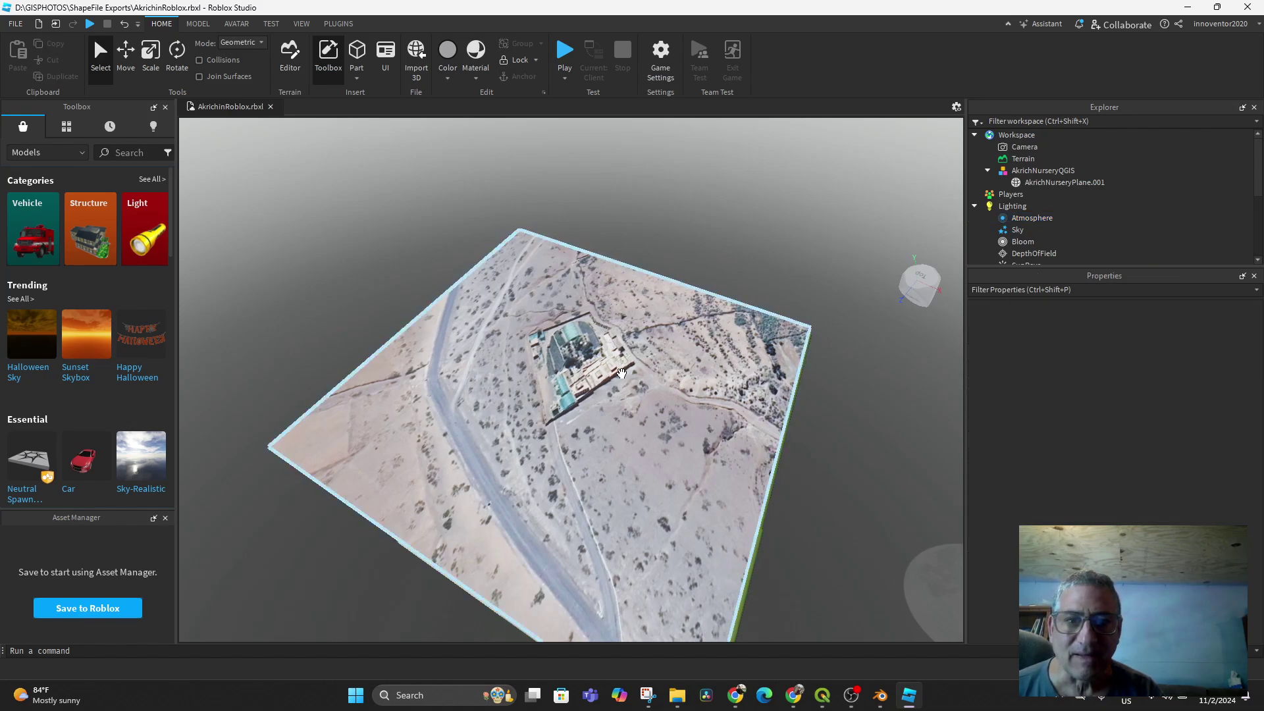
{"action": "left_click", "coordinate": [643, 356]}
{"action": "scroll", "coordinate": [646, 455], "scroll_direction": "up", "scroll_amount": 2}
{"action": "scroll", "coordinate": [646, 455], "scroll_direction": "up", "scroll_amount": 1}
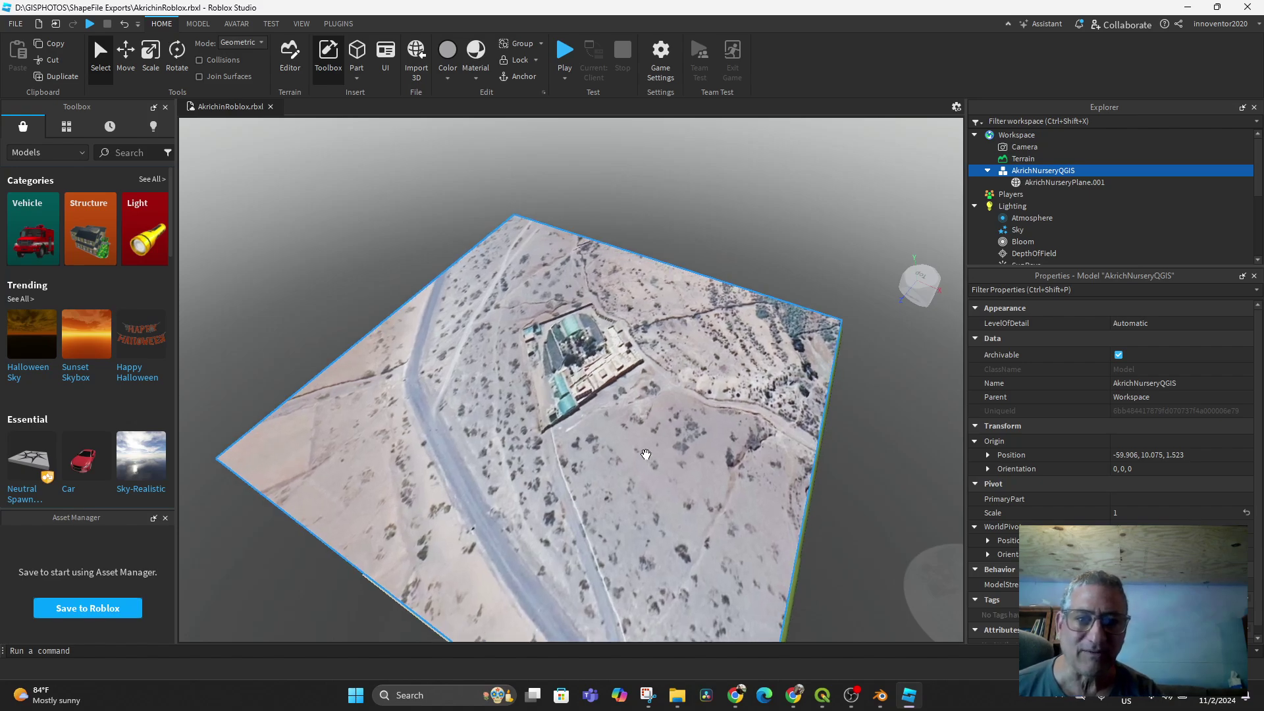
{"action": "middle_click_drag", "start_coordinate": [639, 486], "coordinate": [729, 300]}
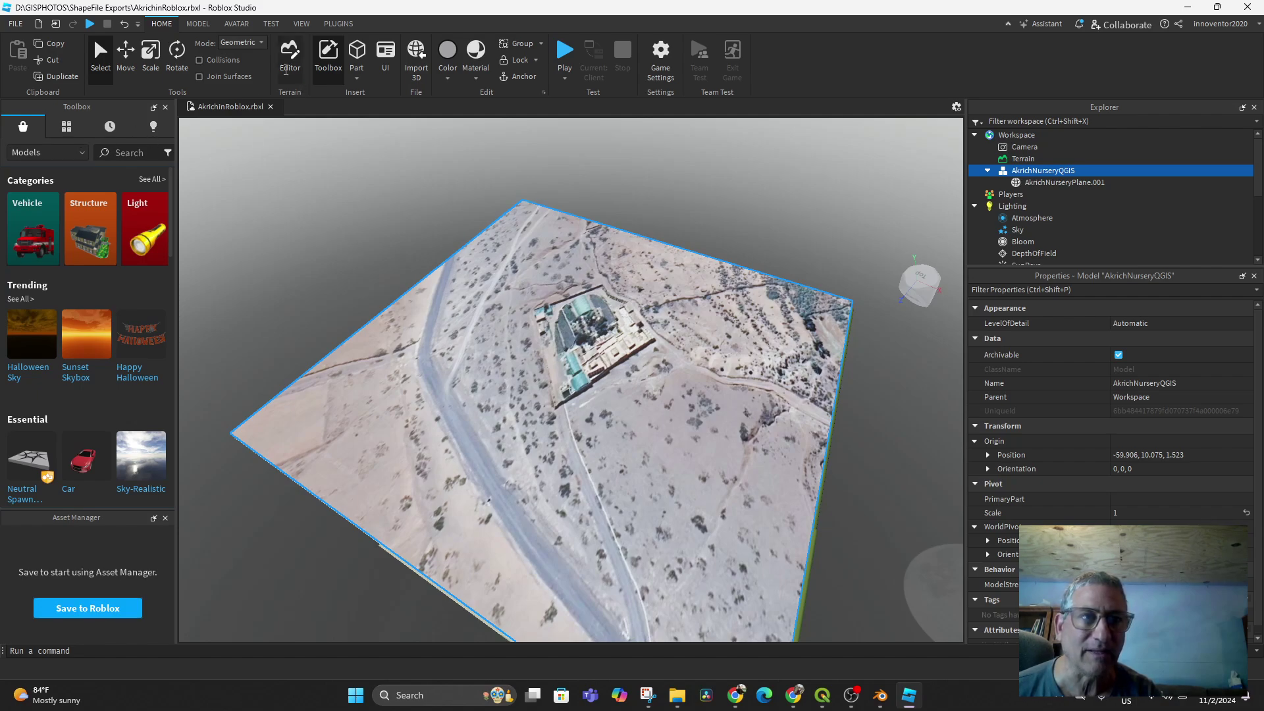
{"action": "left_click", "coordinate": [125, 53]}
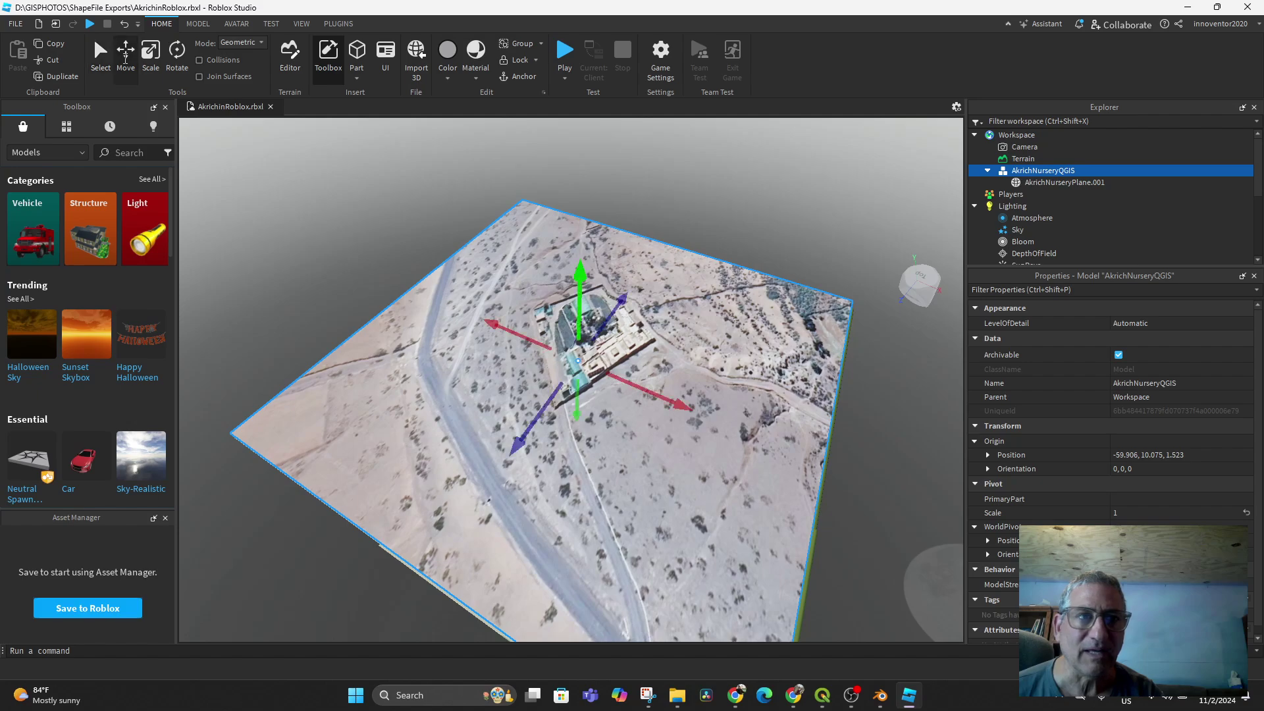
{"action": "left_click_drag", "start_coordinate": [577, 276], "coordinate": [586, 279]}
{"action": "scroll", "coordinate": [584, 279], "scroll_direction": "up", "scroll_amount": 3}
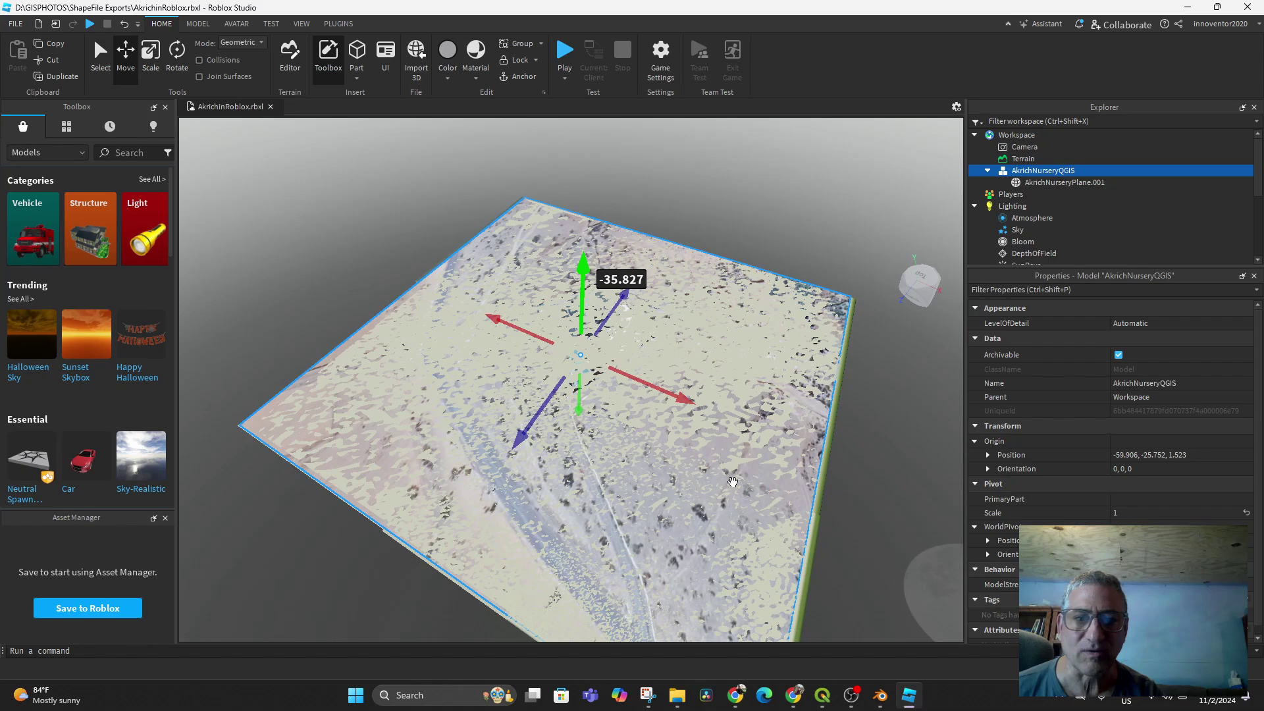
{"action": "right_click_drag", "start_coordinate": [585, 279], "coordinate": [752, 489]}
{"action": "left_click_drag", "start_coordinate": [517, 420], "coordinate": [518, 400]}
Check the plane from Top and Right views and leave it at Position Y 10.
{"action": "right_click_drag", "start_coordinate": [773, 473], "coordinate": [667, 456]}
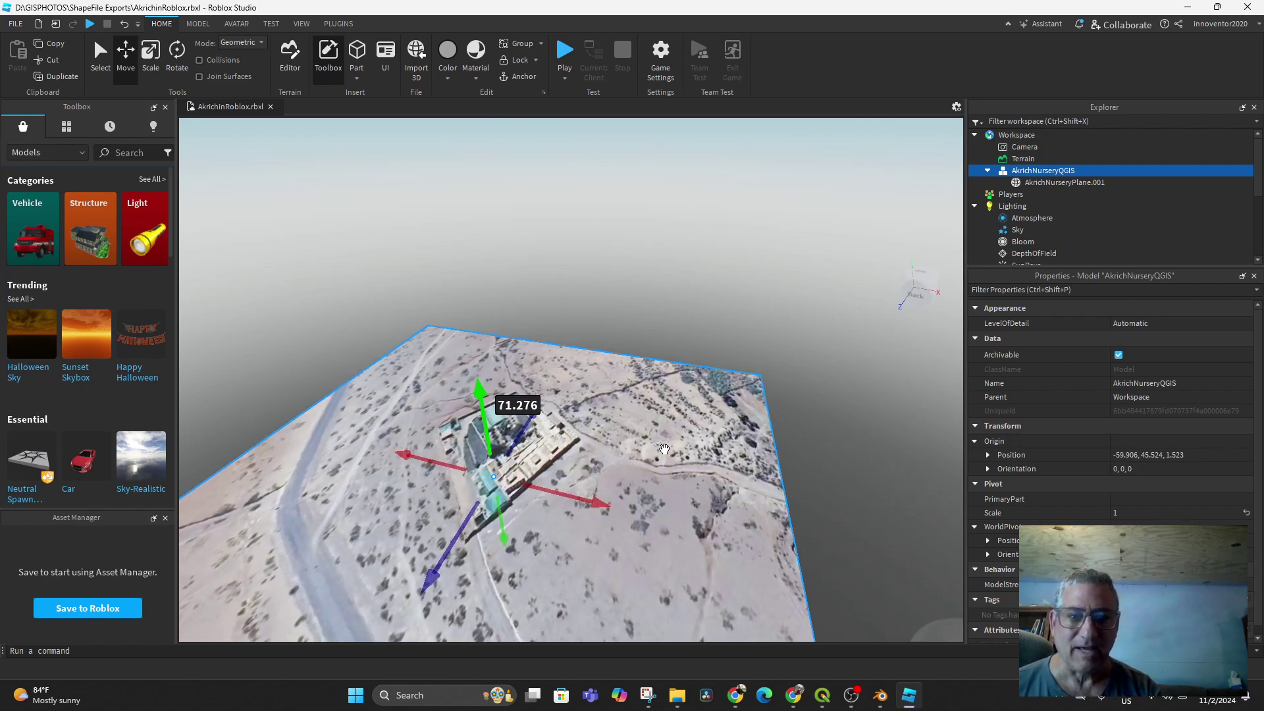
{"action": "right_click_drag", "start_coordinate": [868, 506], "coordinate": [868, 375]}
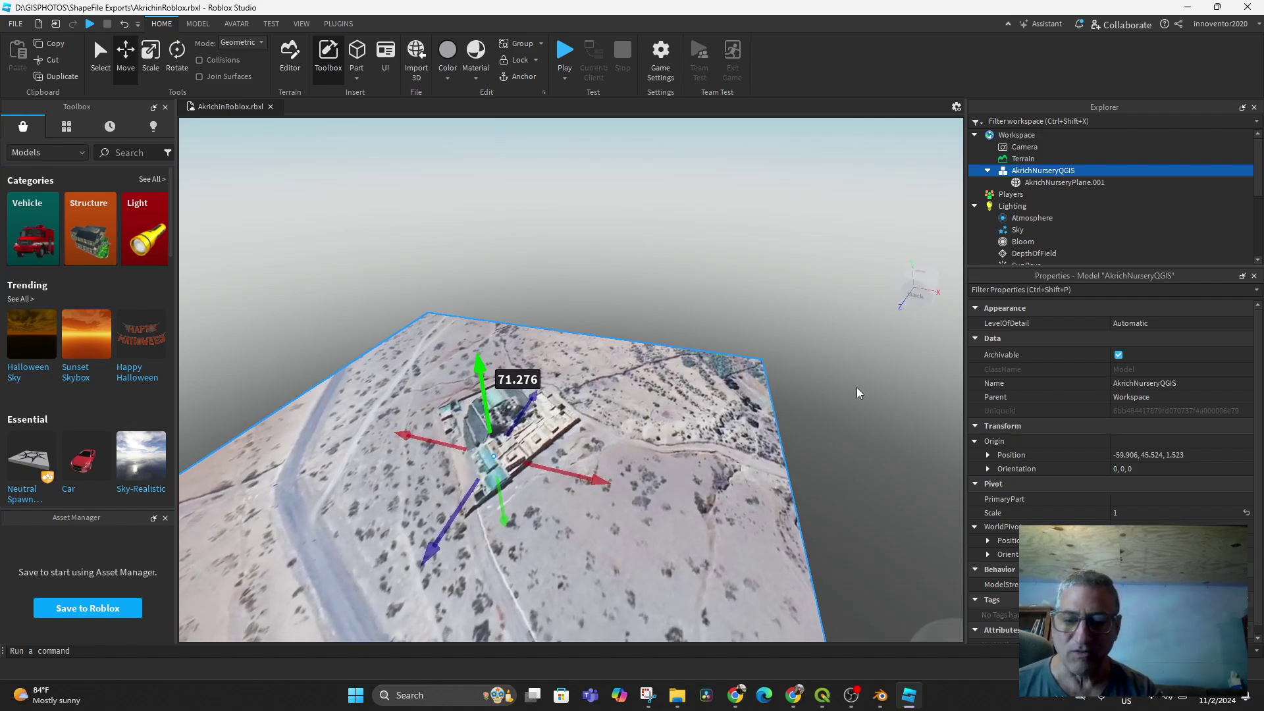
{"action": "left_click", "coordinate": [918, 279]}
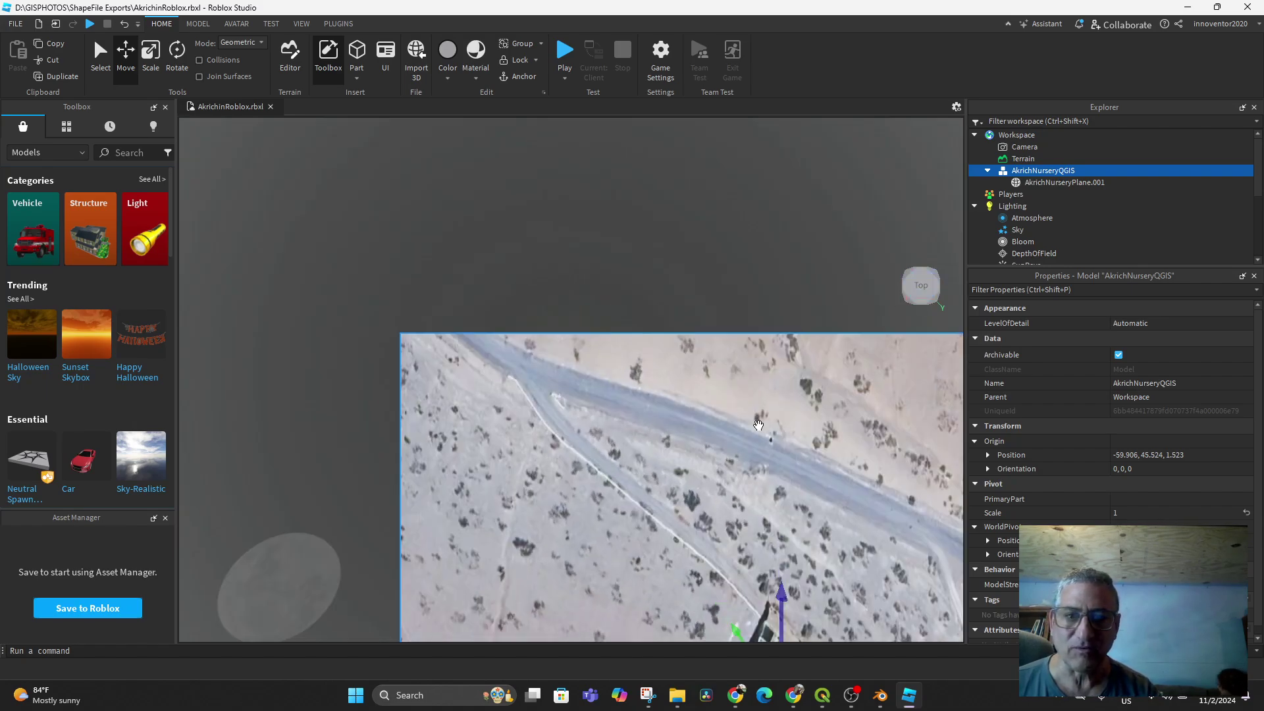
{"action": "key", "text": "f"}
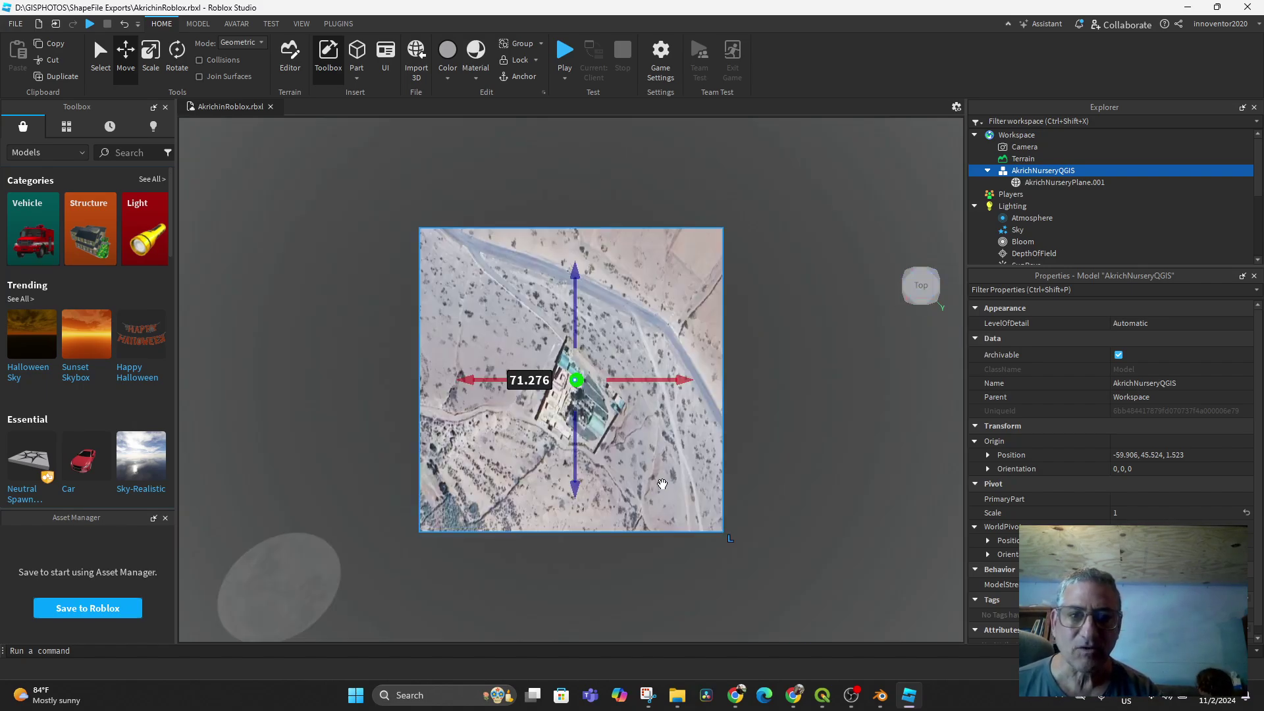
{"action": "scroll", "coordinate": [657, 474], "scroll_direction": "up", "scroll_amount": 3}
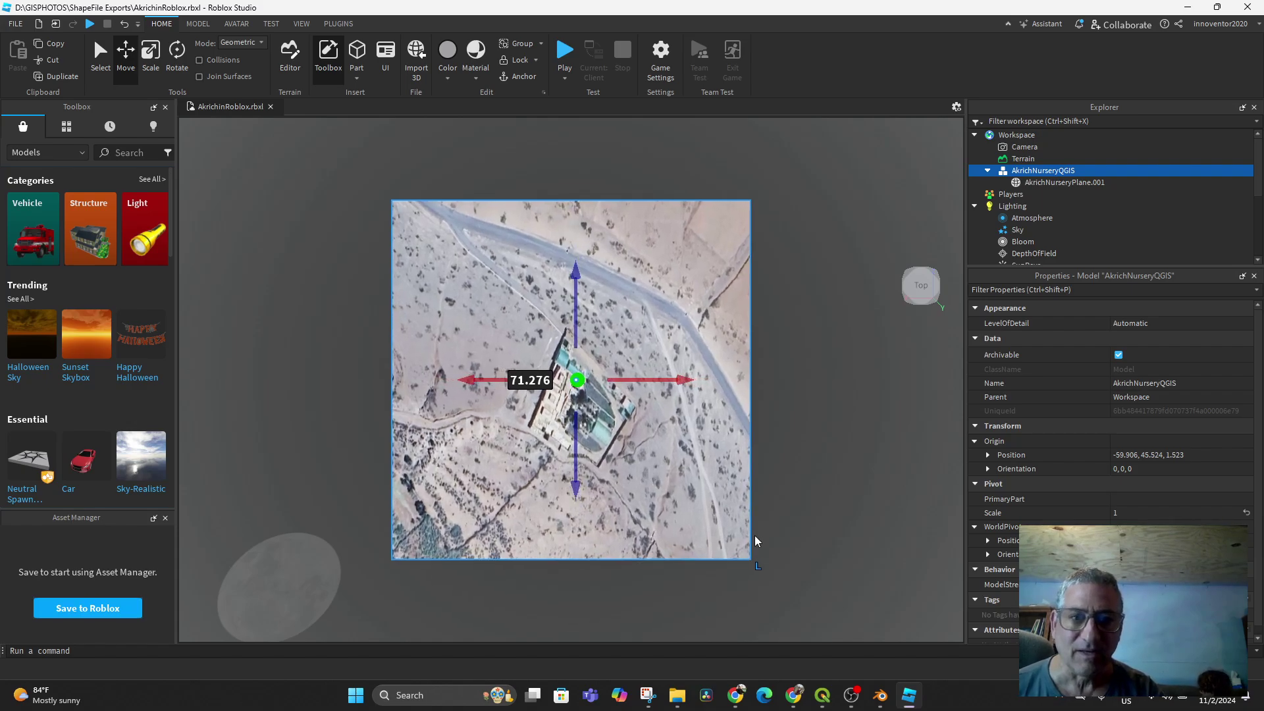
{"action": "left_click", "coordinate": [912, 285]}
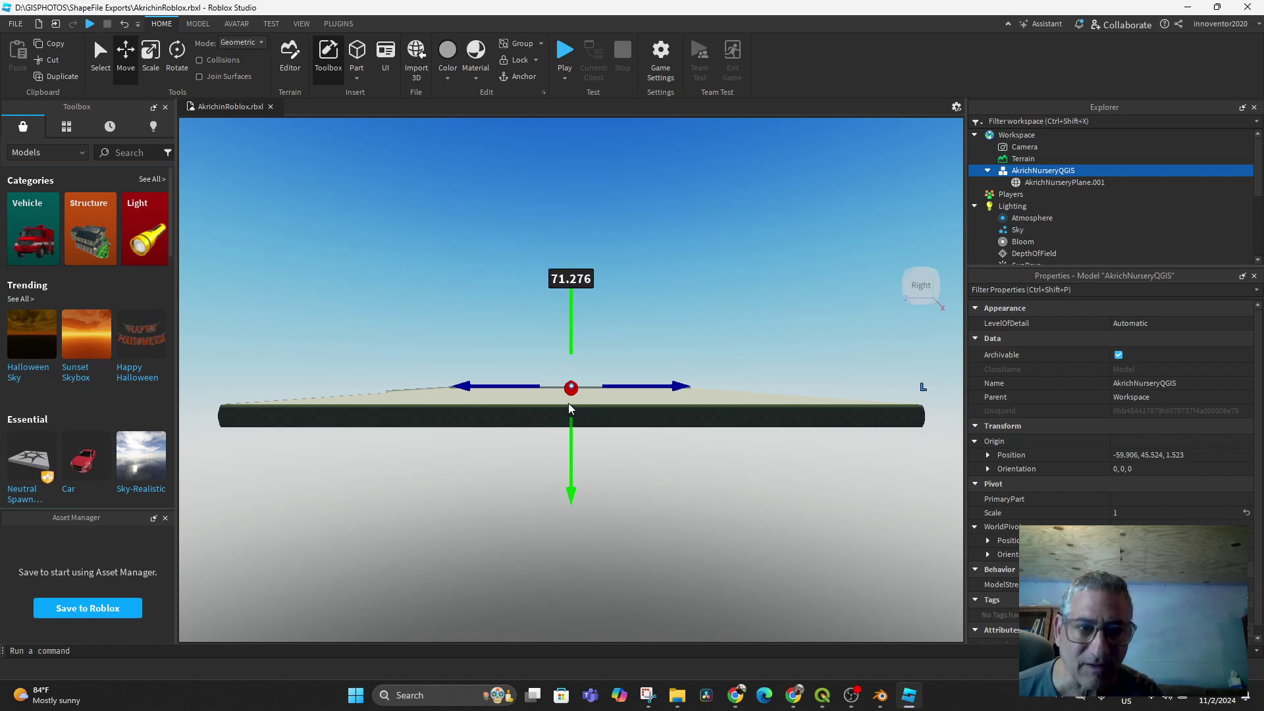
{"action": "middle_click_drag", "start_coordinate": [805, 410], "coordinate": [797, 523]}
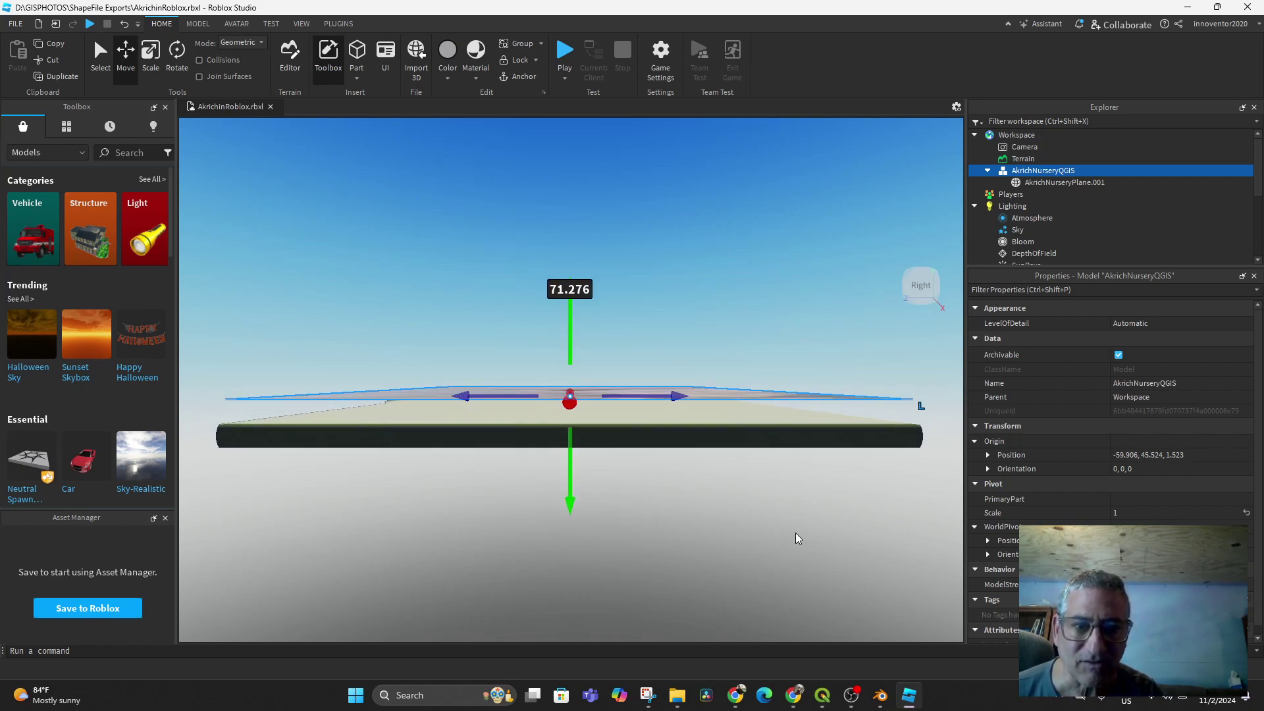
{"action": "mouse_move", "coordinate": [573, 325]}
{"action": "left_mouse_down"}
{"action": "mouse_move", "coordinate": [571, 340]}
{"action": "mouse_move", "coordinate": [569, 326]}
{"action": "left_mouse_up"}
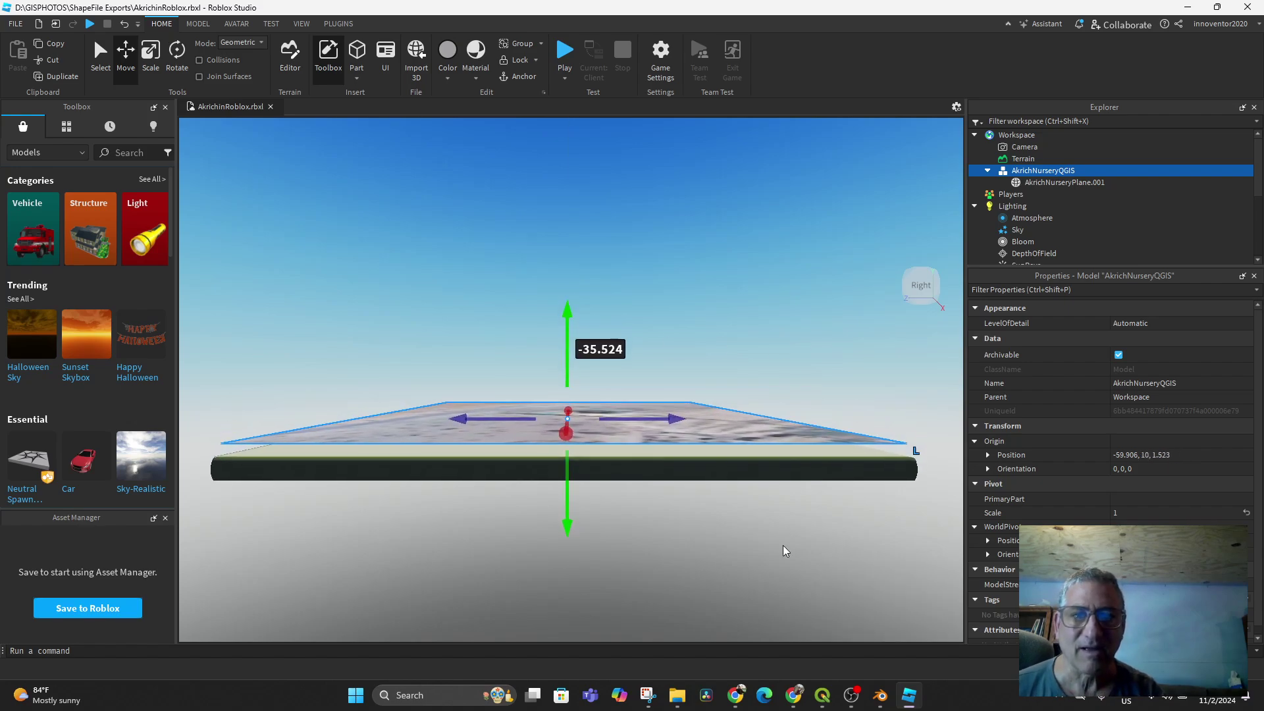
{"action": "mouse_move", "coordinate": [919, 286]}
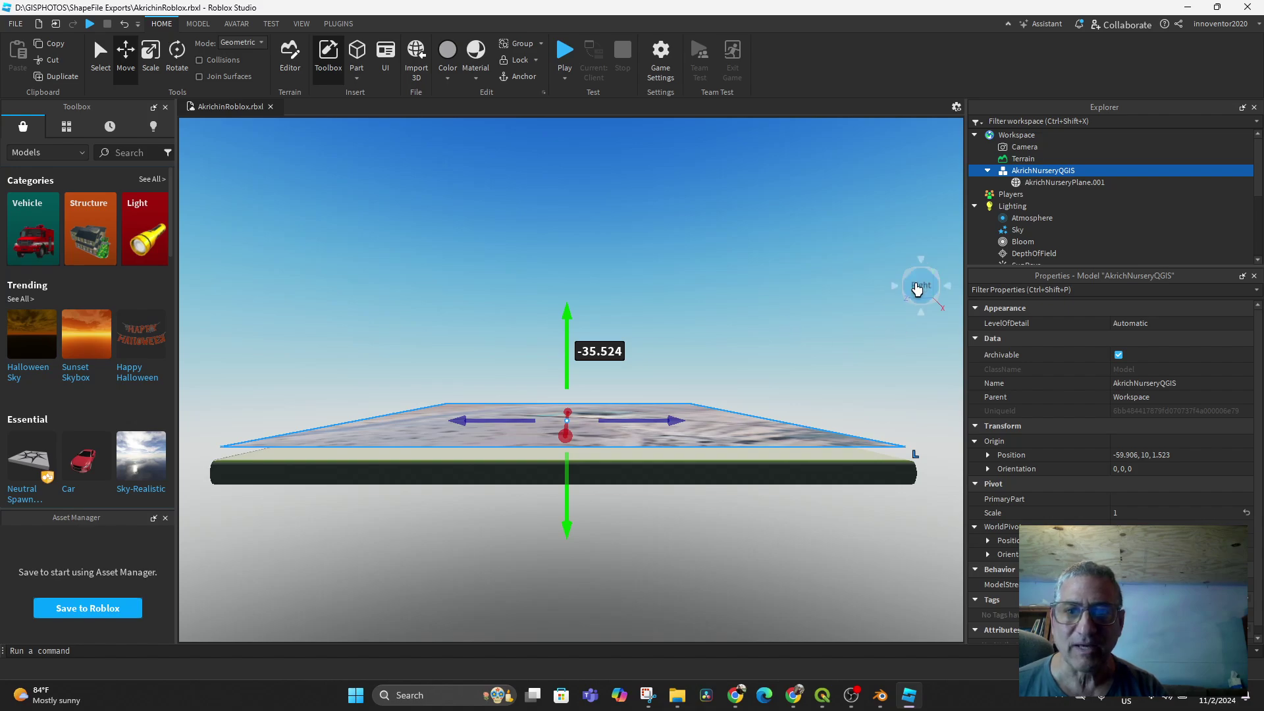
{"action": "left_click", "coordinate": [919, 267]}
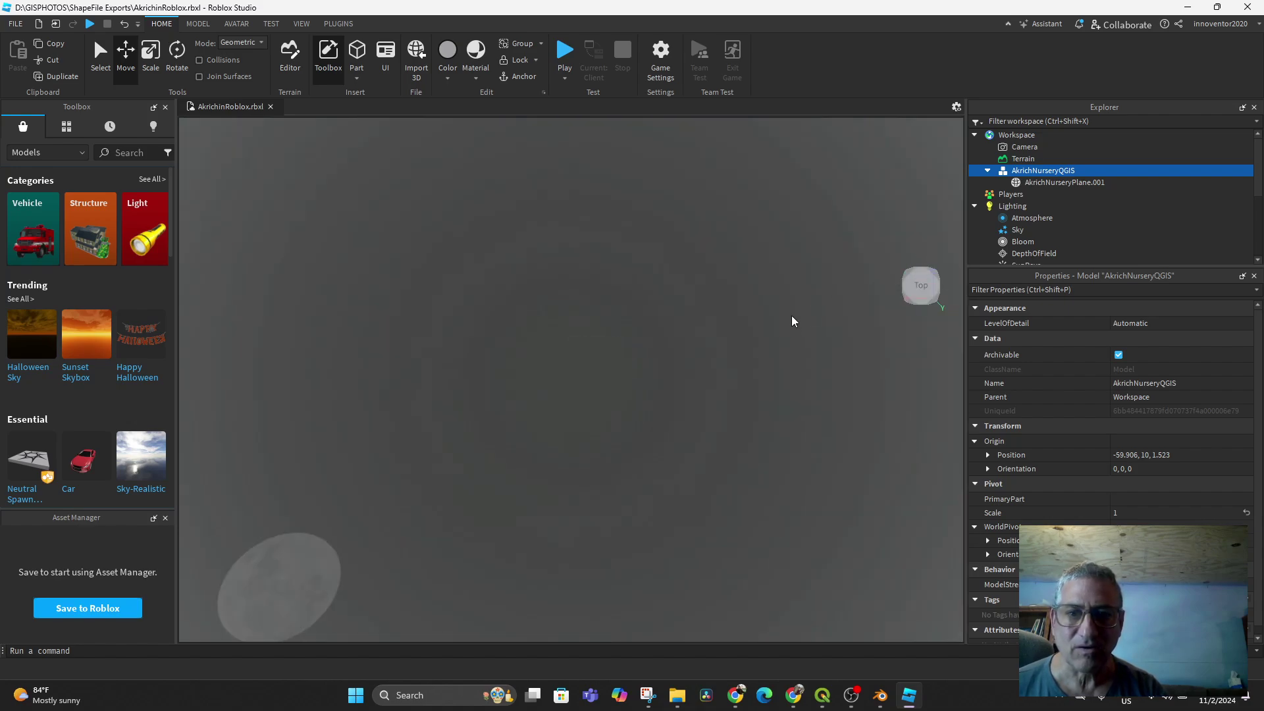
{"action": "scroll", "coordinate": [639, 358], "scroll_direction": "up", "scroll_amount": 3}
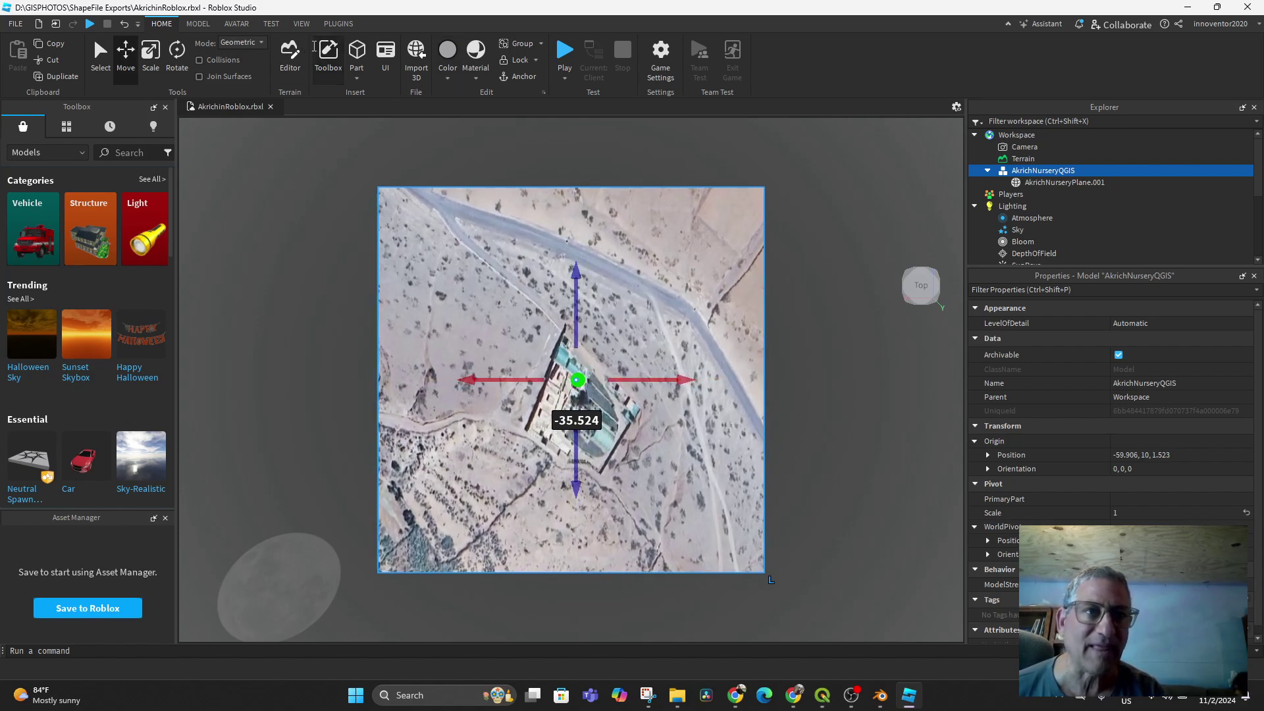
Open the Terrain Editor's Sculpt tool, then lower the plane to Position Y -25.752.
{"action": "left_click", "coordinate": [292, 57]}
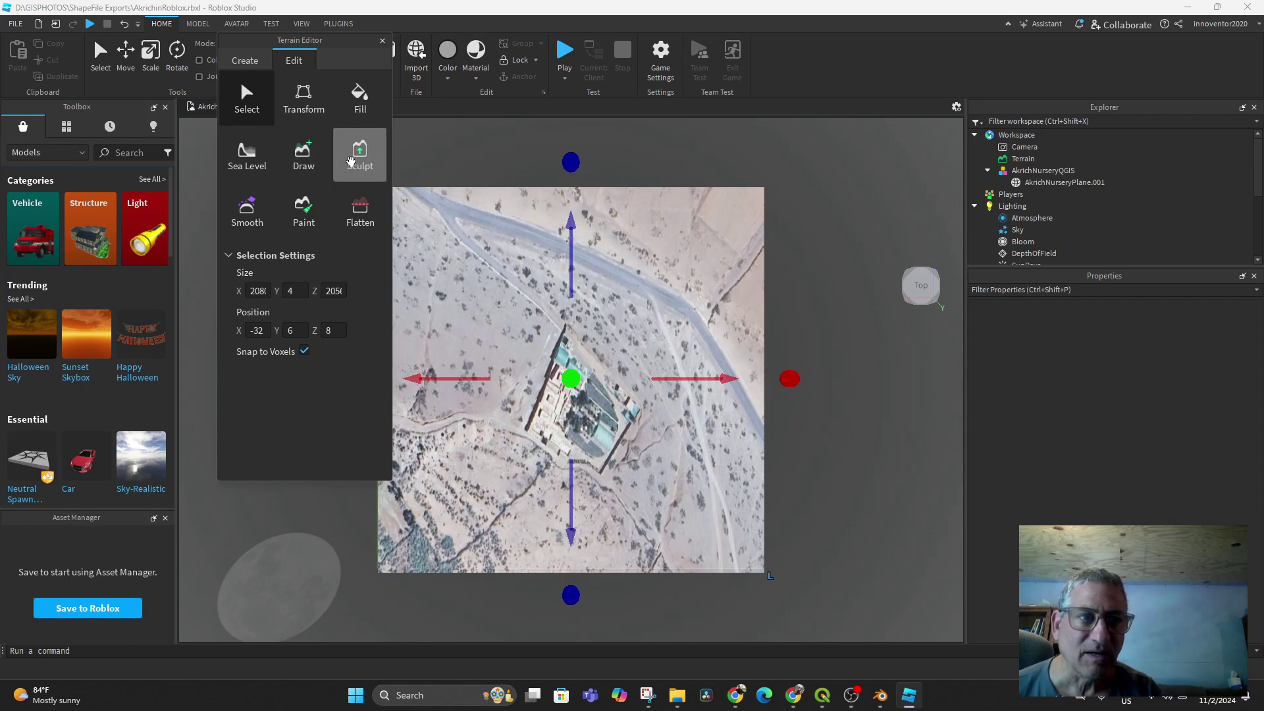
{"action": "left_click", "coordinate": [350, 161]}
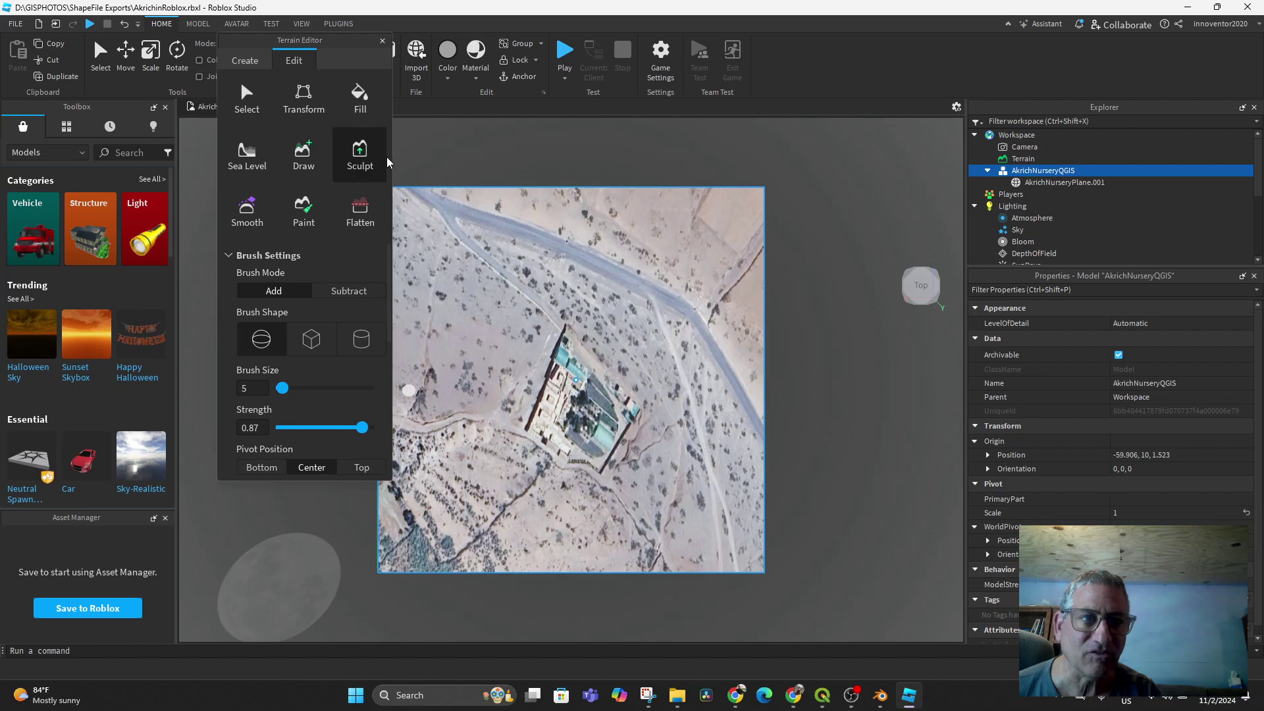
{"action": "right_click_drag", "start_coordinate": [672, 375], "coordinate": [739, 484]}
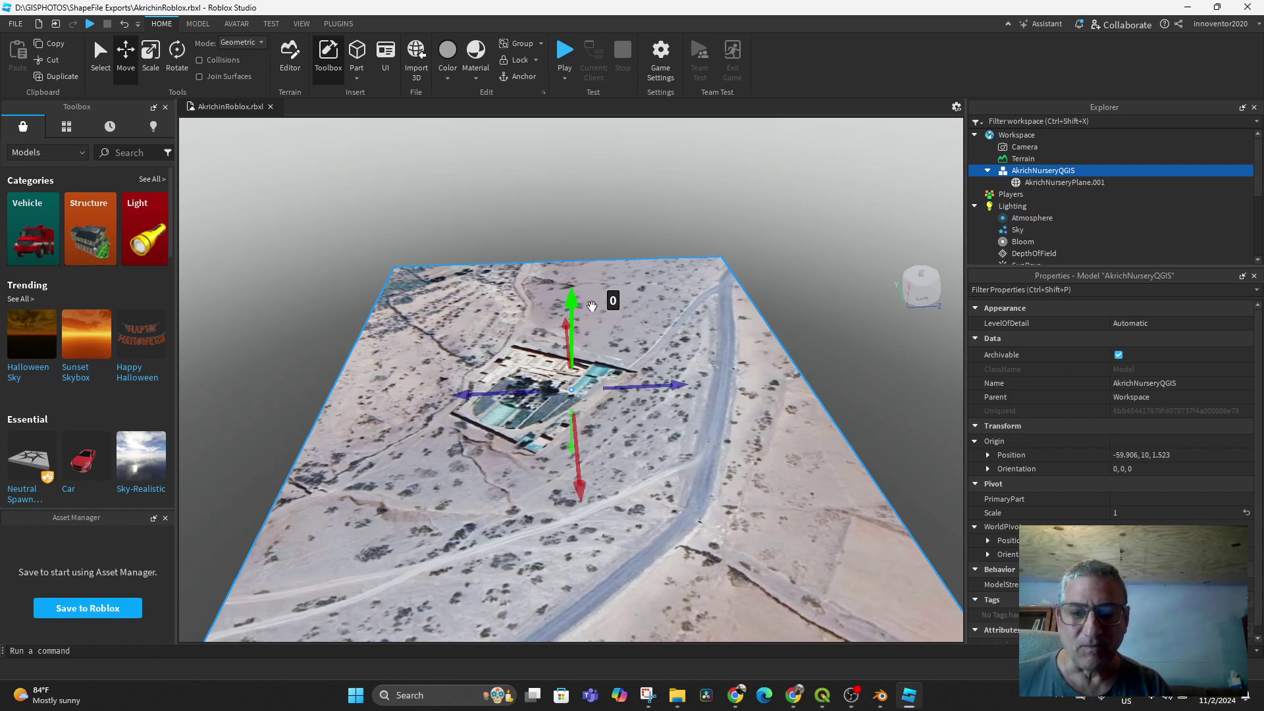
{"action": "left_click_drag", "start_coordinate": [592, 307], "coordinate": [596, 306]}
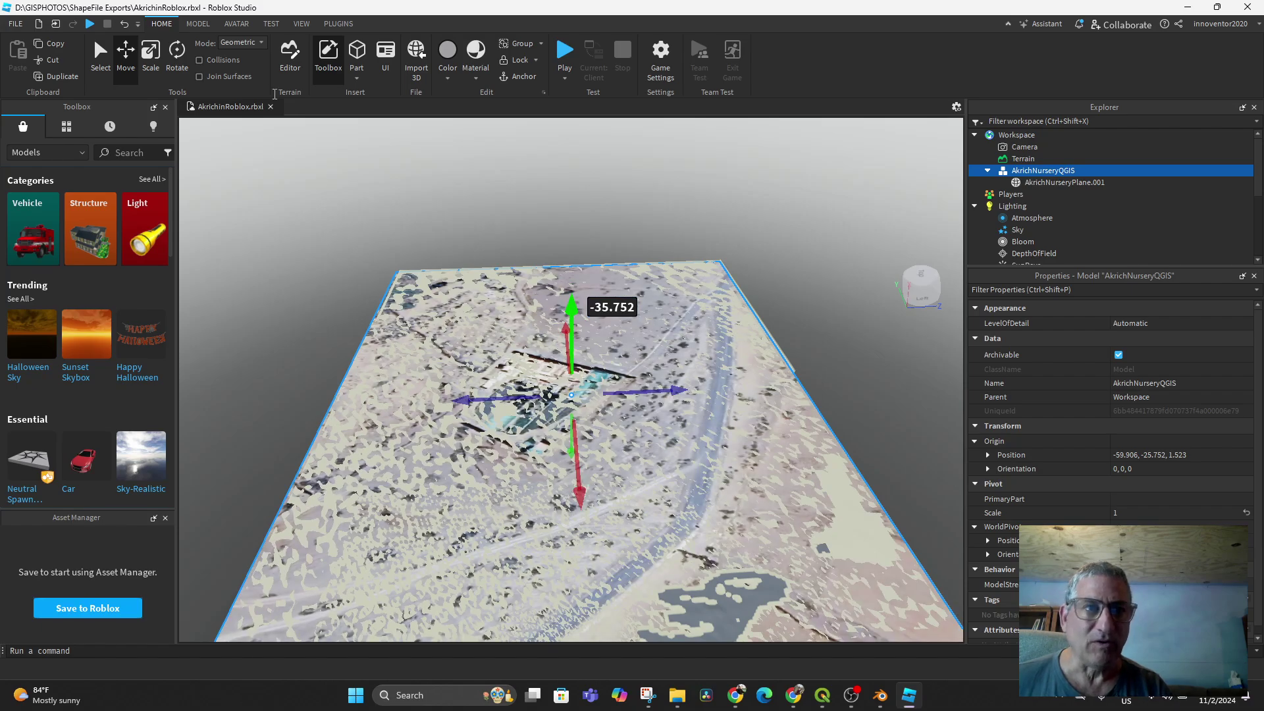
Paint a Mud patch near the bottom-right of the sand terrain.
{"action": "left_click", "coordinate": [289, 61]}
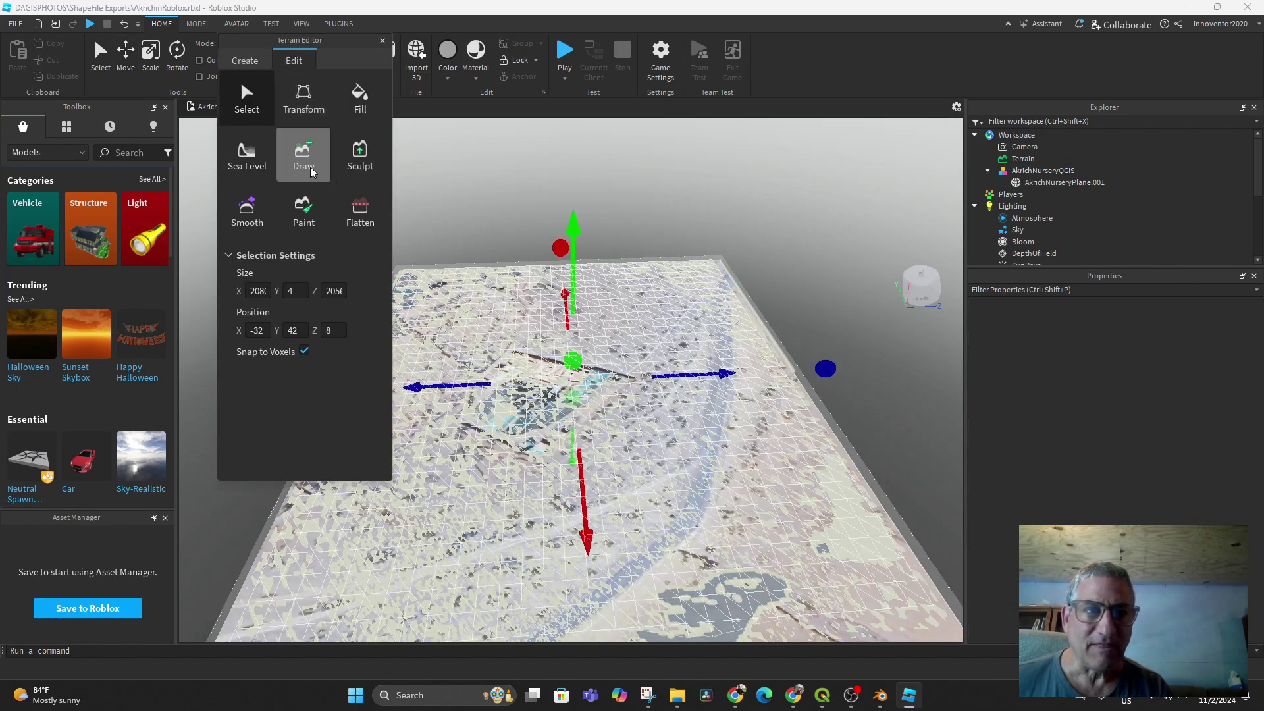
{"action": "left_click", "coordinate": [303, 210]}
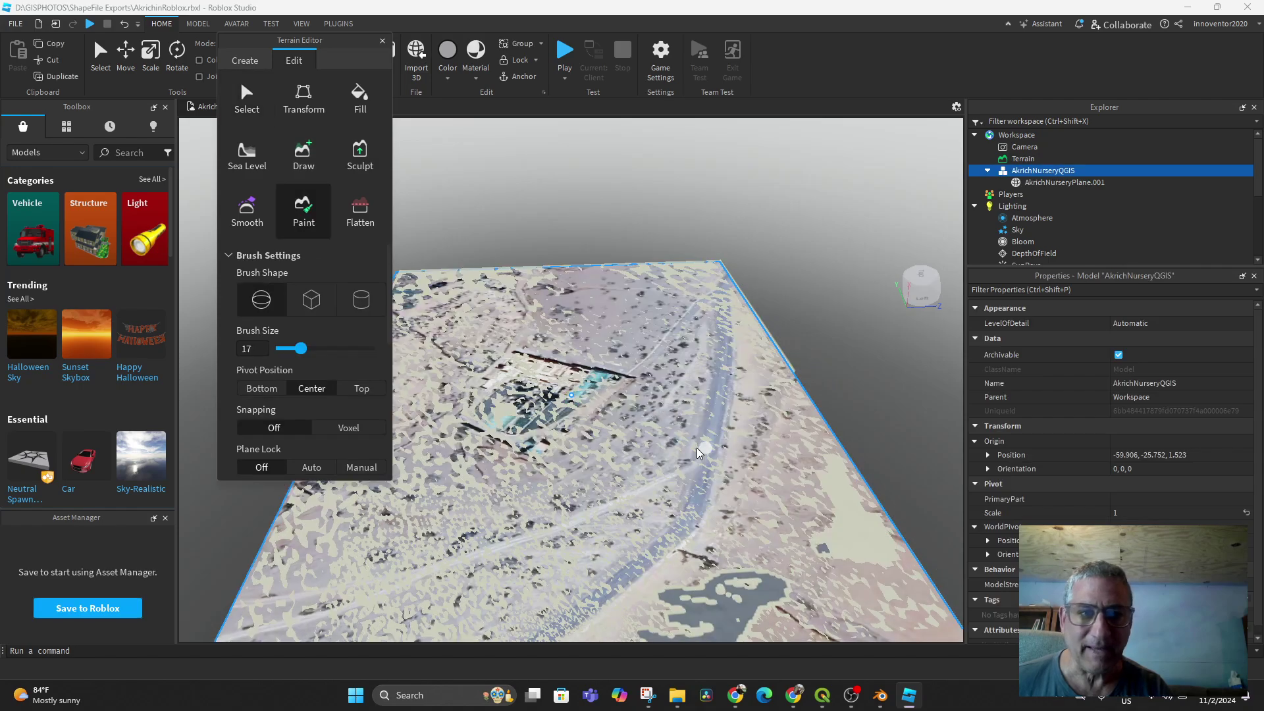
{"action": "scroll", "coordinate": [317, 388], "scroll_direction": "down", "scroll_amount": 5}
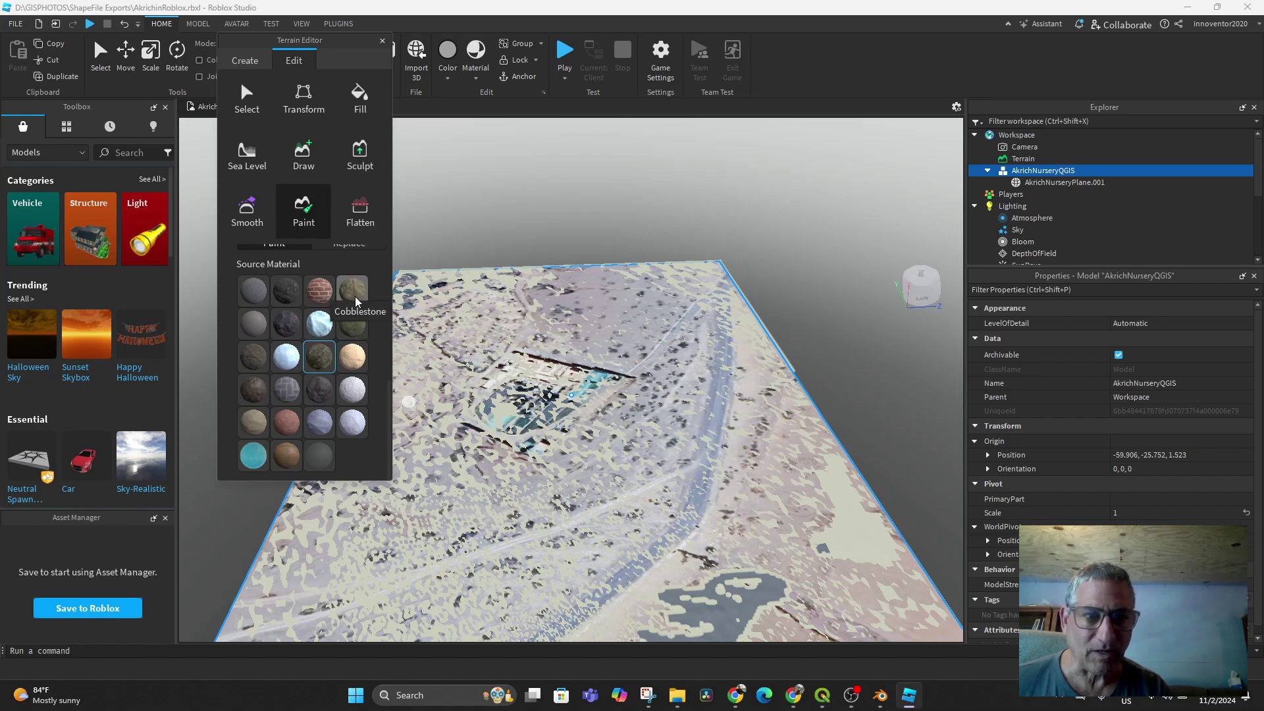
{"action": "left_click", "coordinate": [324, 363]}
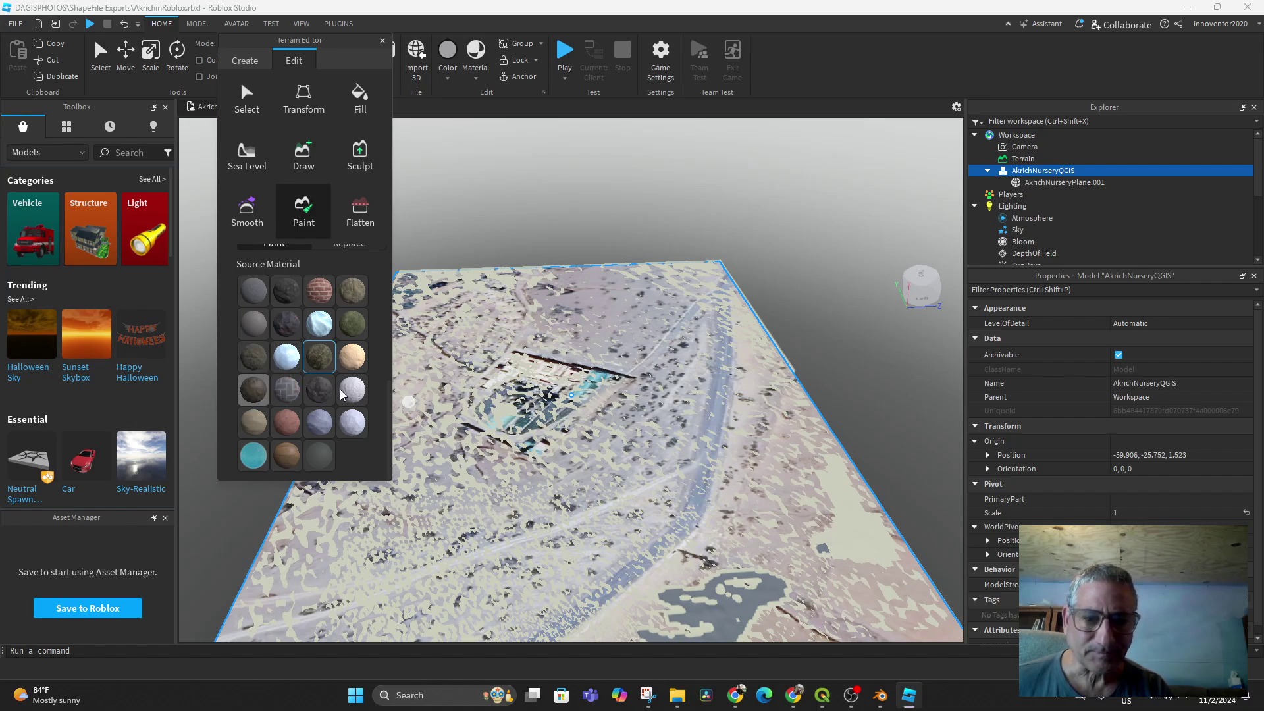
{"action": "left_click", "coordinate": [254, 393]}
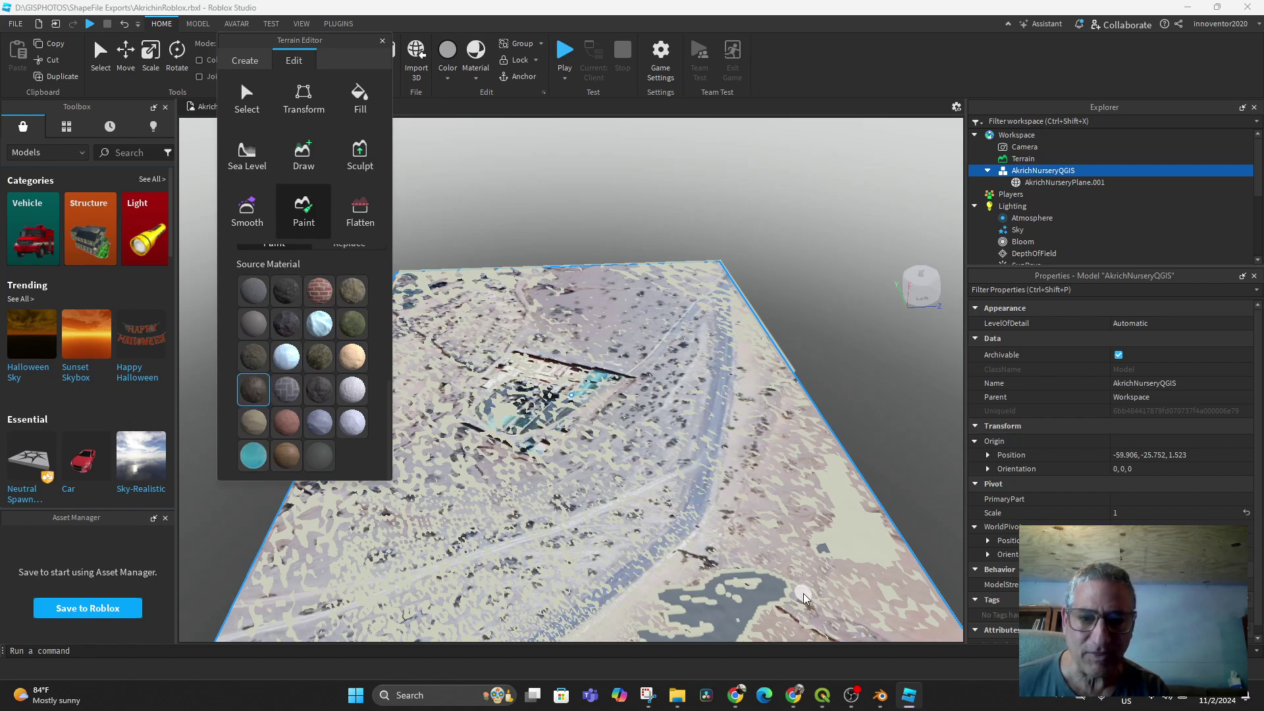
{"action": "mouse_move", "coordinate": [821, 554]}
{"action": "left_mouse_down"}
{"action": "mouse_move", "coordinate": [841, 473]}
{"action": "mouse_move", "coordinate": [872, 551]}
{"action": "mouse_move", "coordinate": [825, 451]}
{"action": "left_mouse_up"}
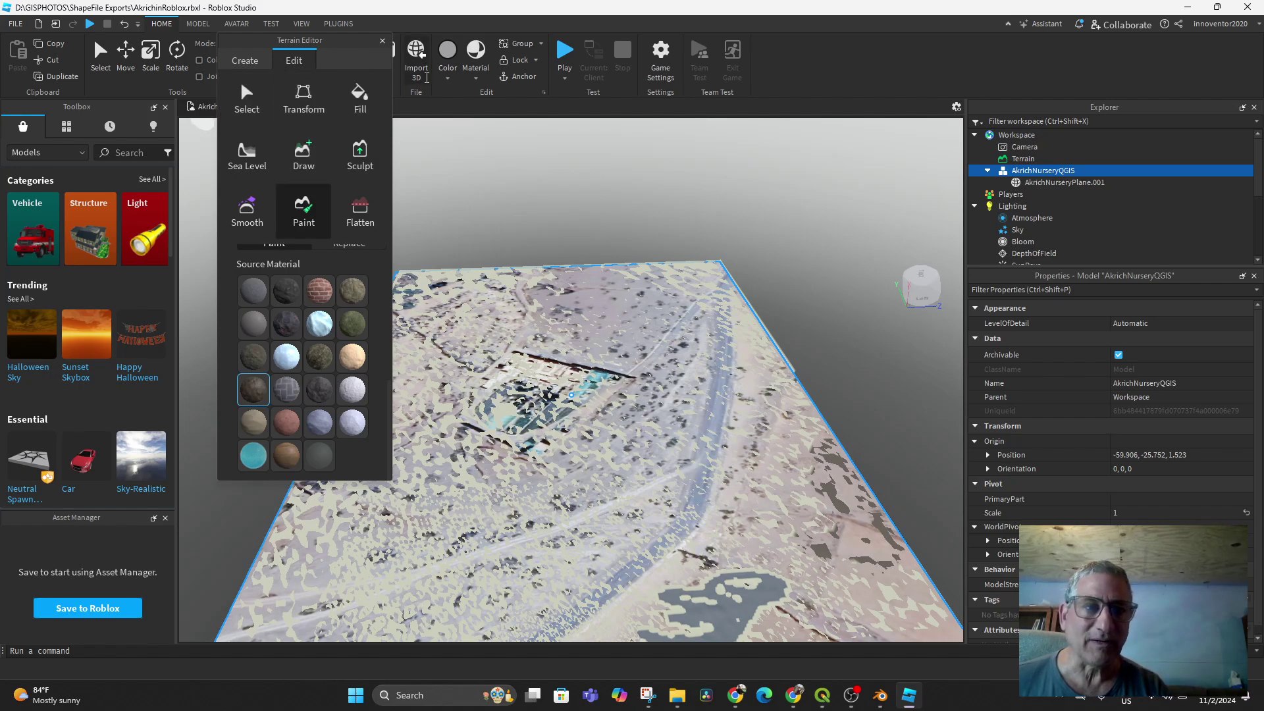
Switch the paint material to Leafy Grass and shrink the brush to size 6.
{"action": "left_click", "coordinate": [320, 355]}
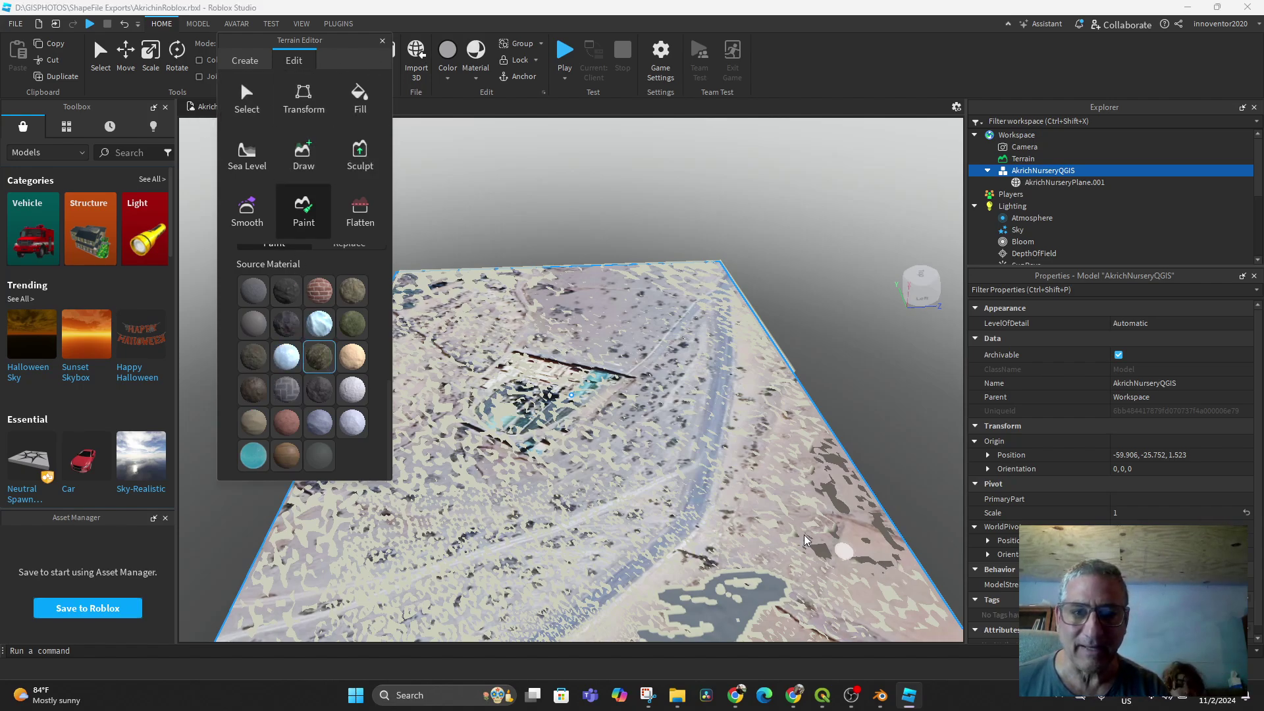
{"action": "scroll", "coordinate": [691, 483], "scroll_direction": "up", "scroll_amount": 3}
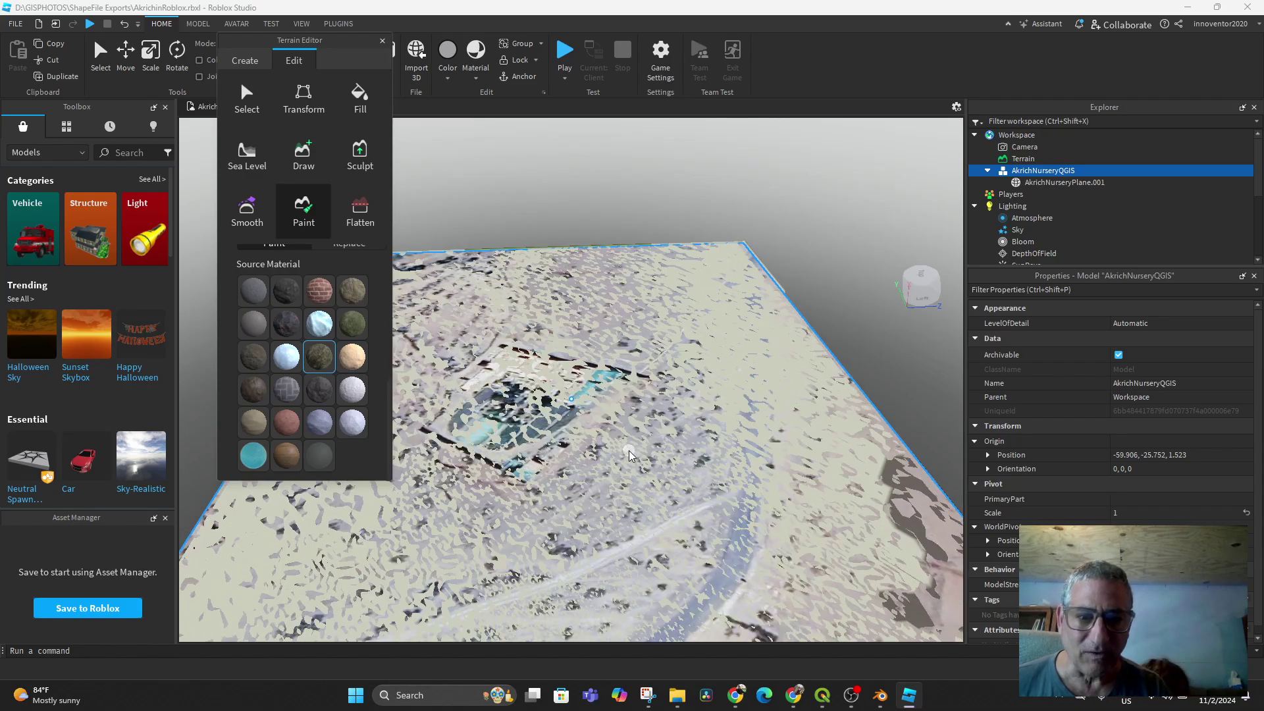
{"action": "right_click_drag", "start_coordinate": [629, 454], "coordinate": [629, 454]}
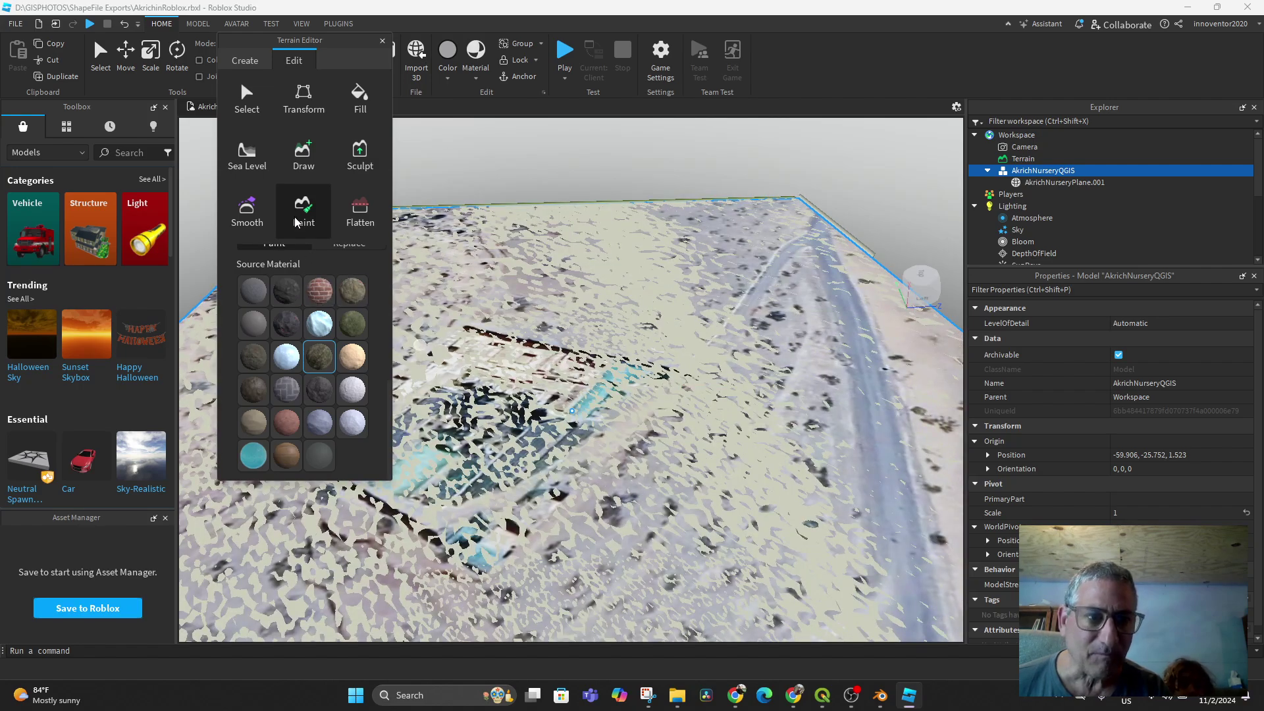
{"action": "scroll", "coordinate": [301, 296], "scroll_direction": "up", "scroll_amount": 5}
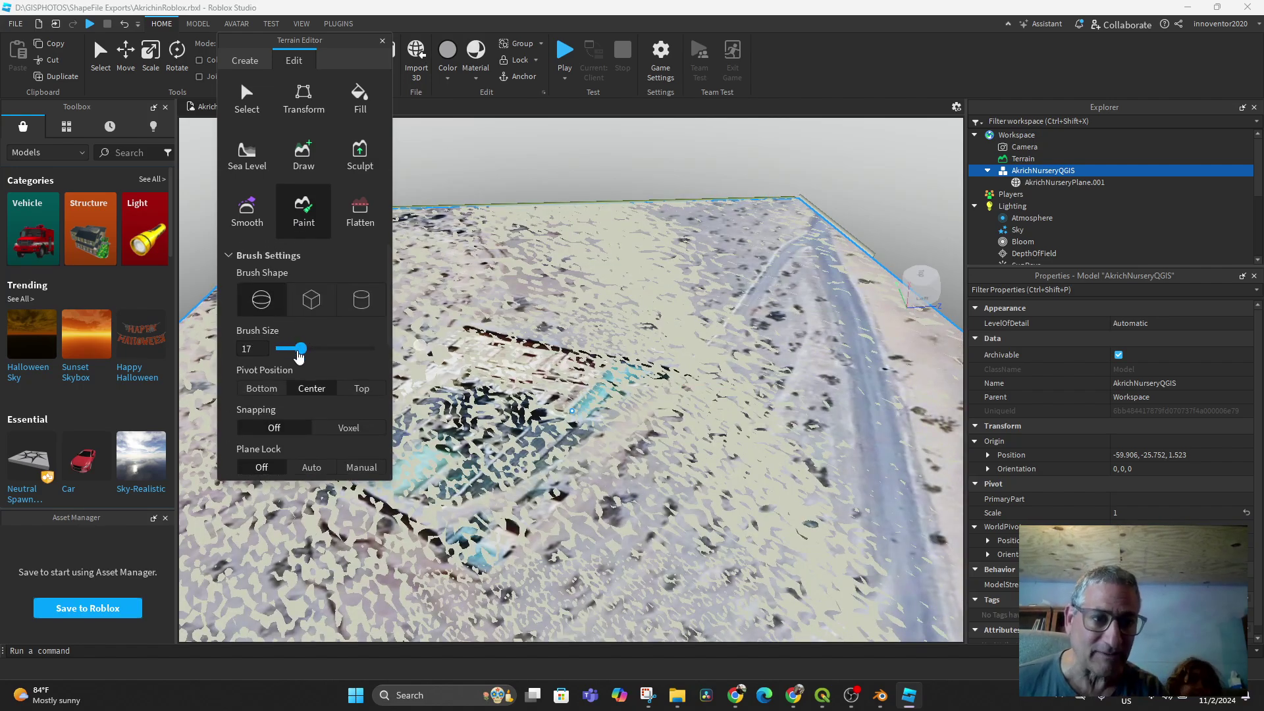
{"action": "left_click_drag", "start_coordinate": [299, 350], "coordinate": [283, 350]}
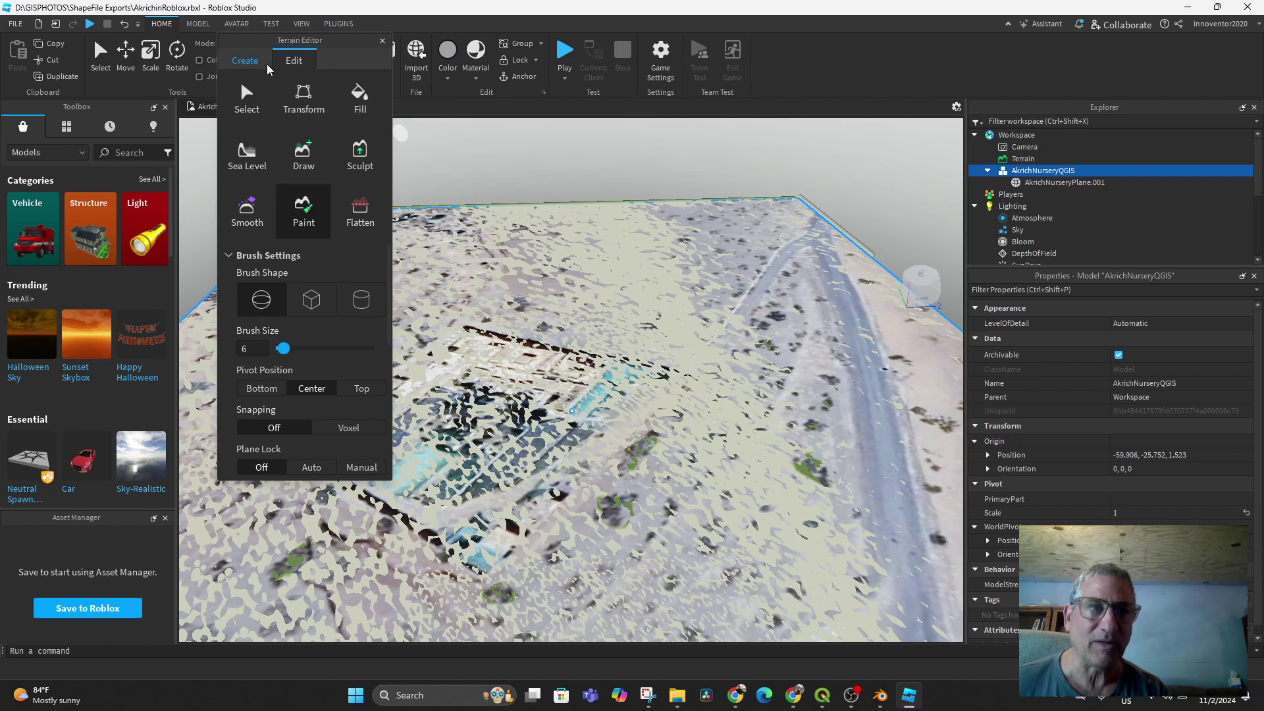
Leave terrain painting and move the plane up to Position Y about -7.693.
{"action": "left_click", "coordinate": [381, 41]}
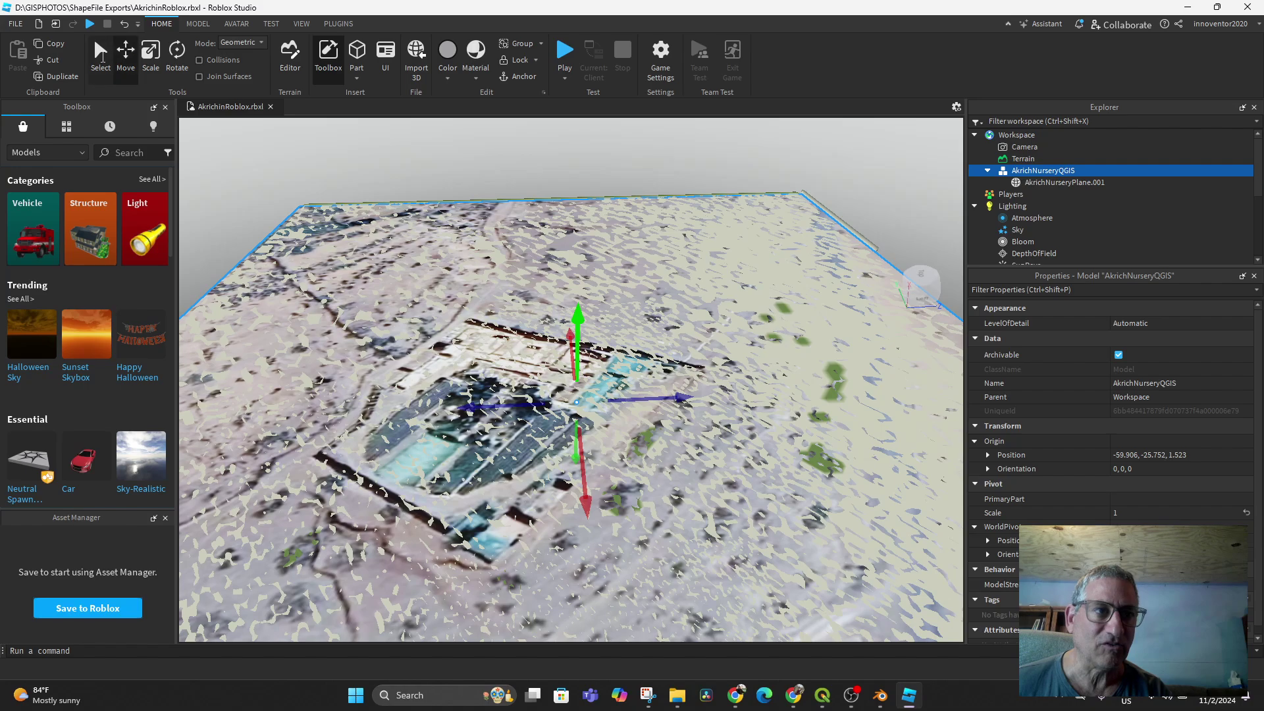
{"action": "left_click", "coordinate": [100, 50]}
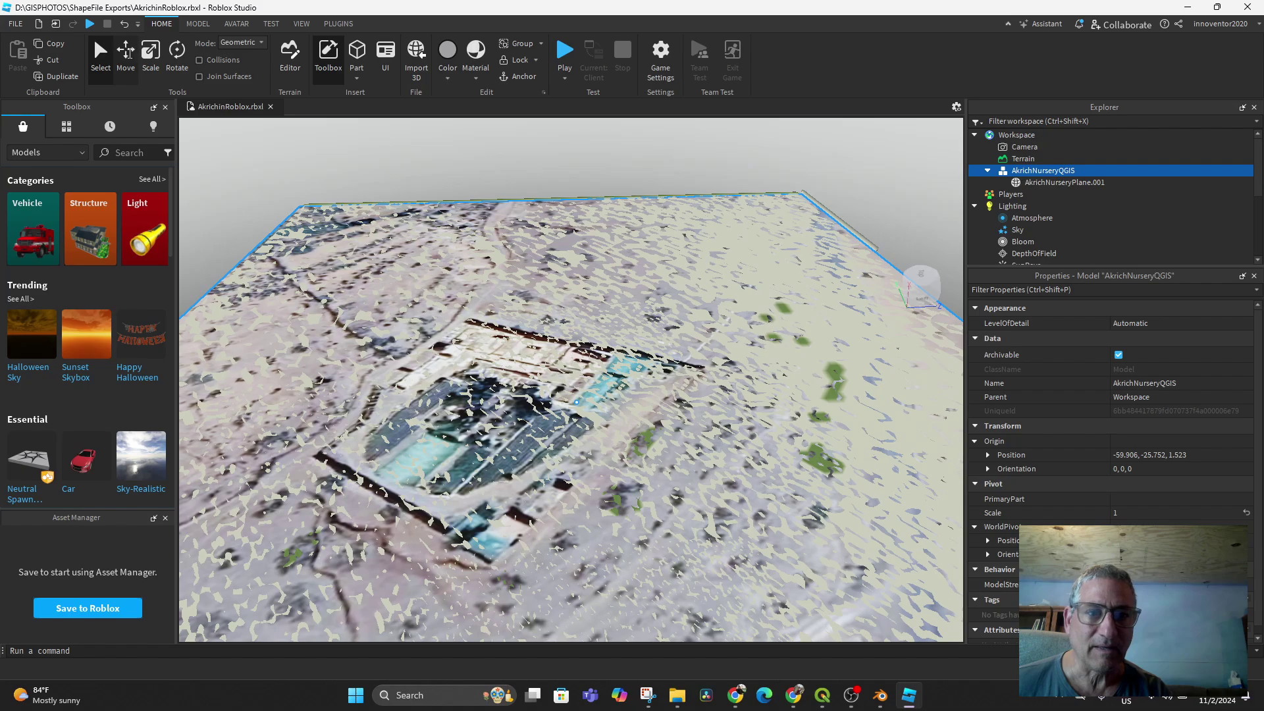
{"action": "left_click", "coordinate": [125, 50]}
{"action": "mouse_move", "coordinate": [577, 306]}
{"action": "left_mouse_down"}
{"action": "mouse_move", "coordinate": [578, 332]}
{"action": "mouse_move", "coordinate": [588, 322]}
{"action": "left_mouse_up"}
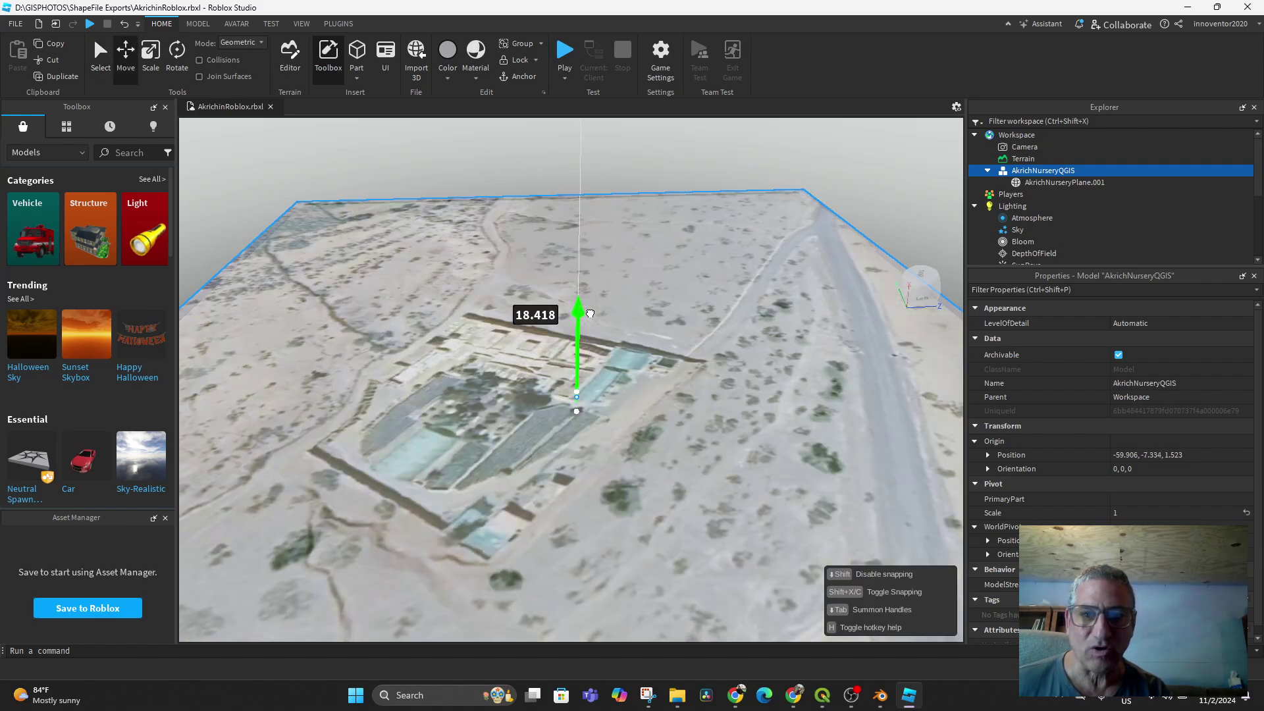
{"action": "mouse_move", "coordinate": [589, 313]}
{"action": "left_mouse_down"}
{"action": "mouse_move", "coordinate": [602, 317]}
{"action": "mouse_move", "coordinate": [589, 322]}
{"action": "mouse_move", "coordinate": [599, 306]}
{"action": "left_mouse_up"}
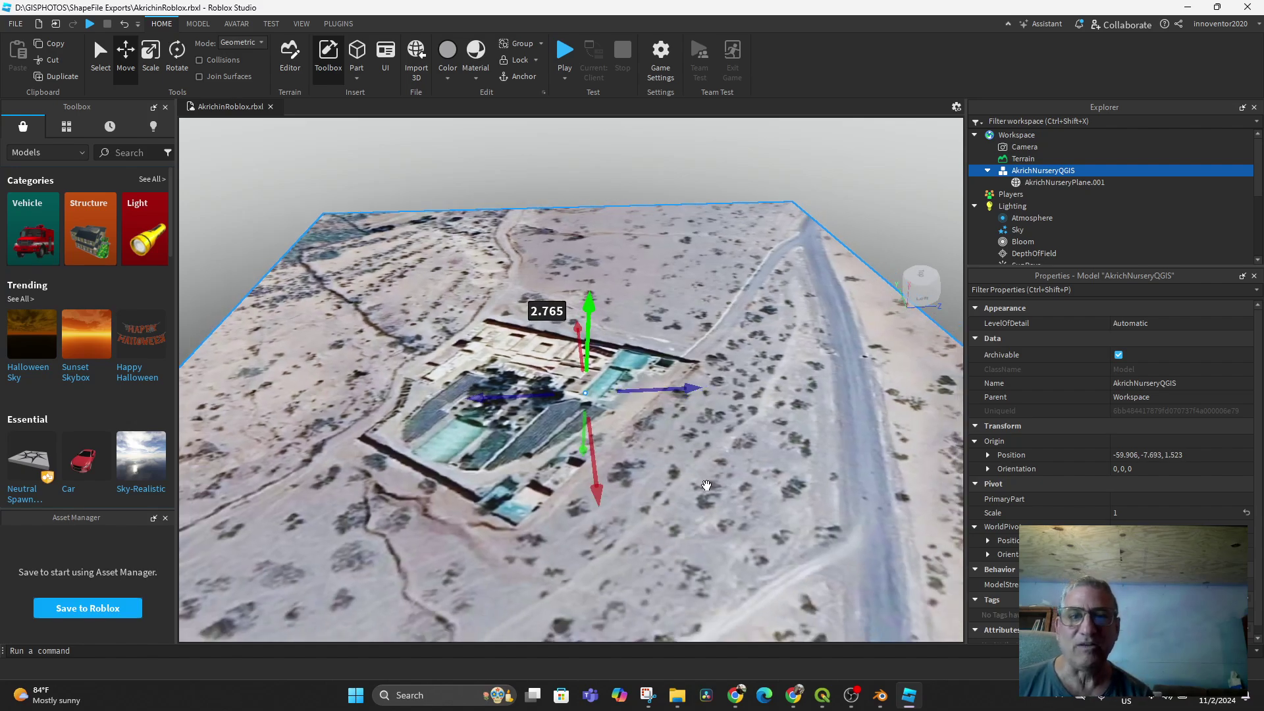
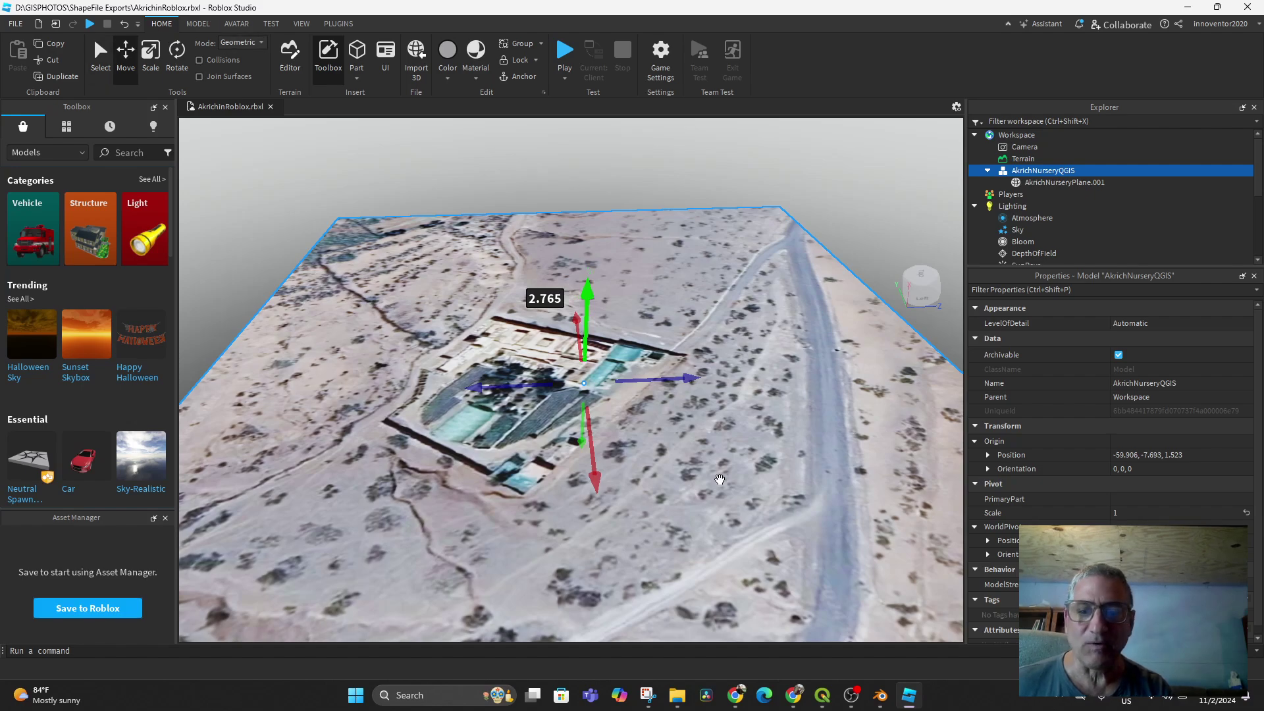
Save the AkrichRoblox place to its file, then bring Blender back up.
{"action": "left_click", "coordinate": [15, 23]}
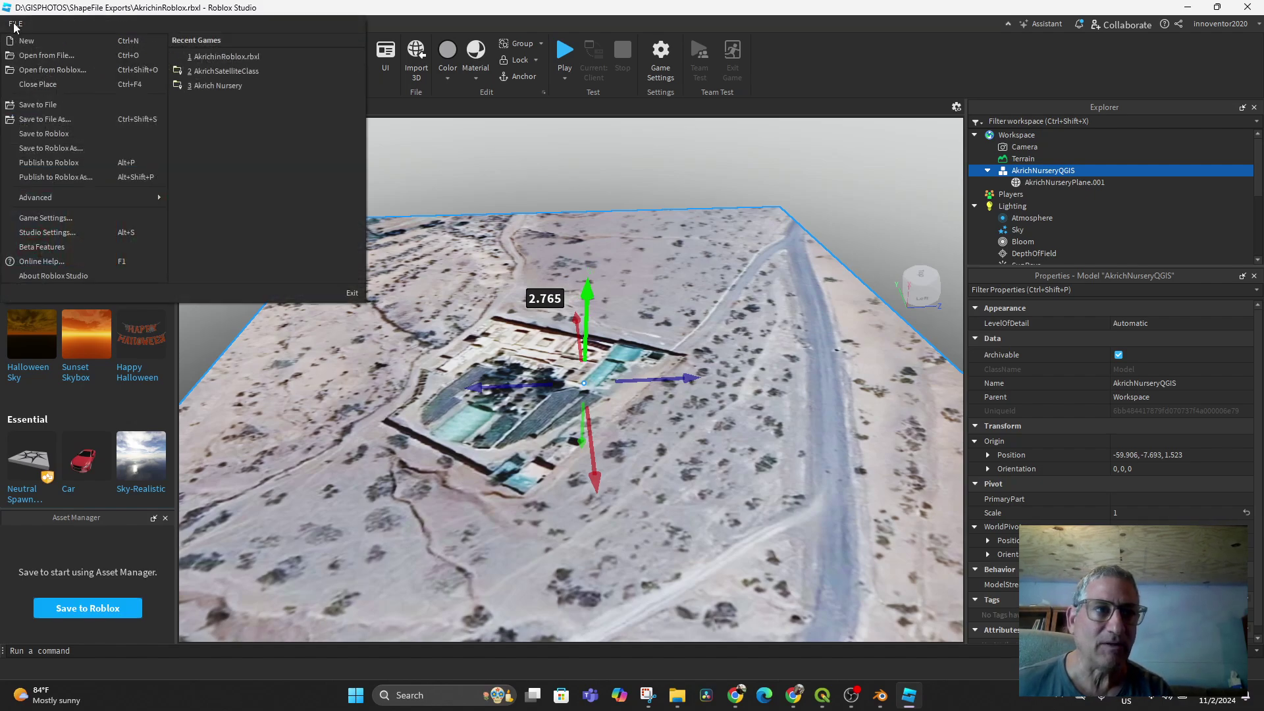
{"action": "left_click", "coordinate": [44, 105]}
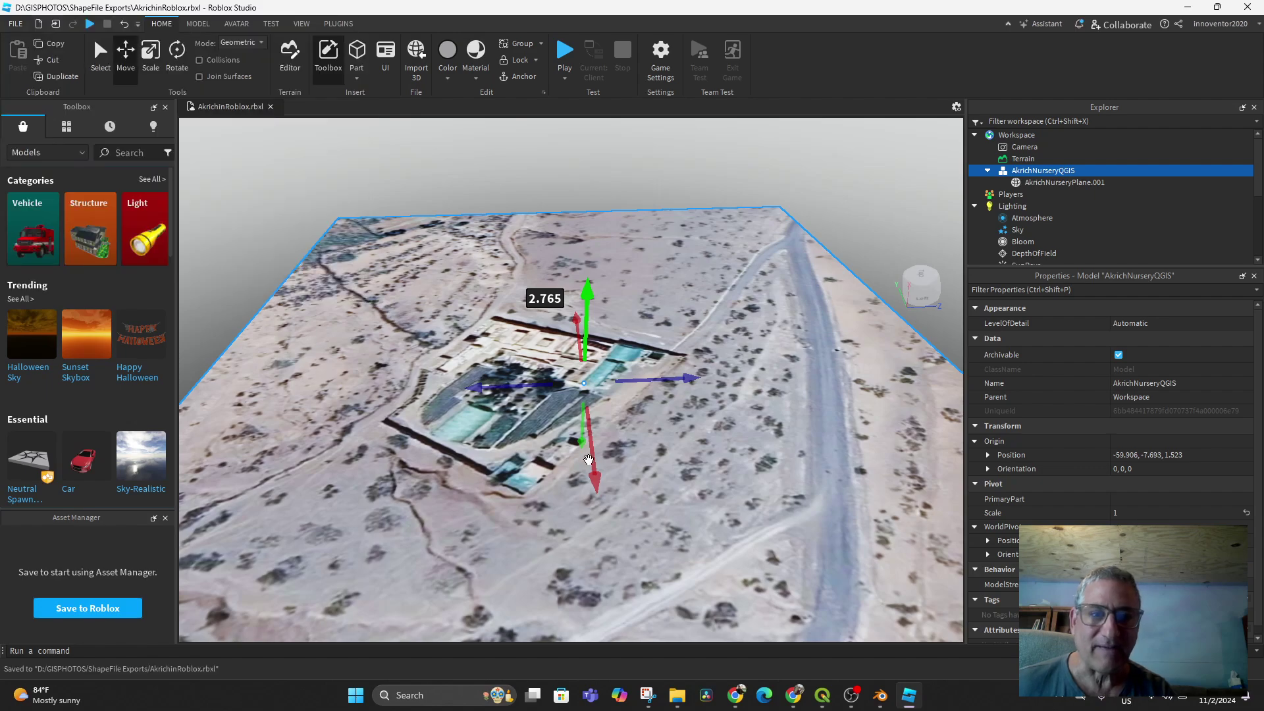
{"action": "left_click", "coordinate": [879, 697]}
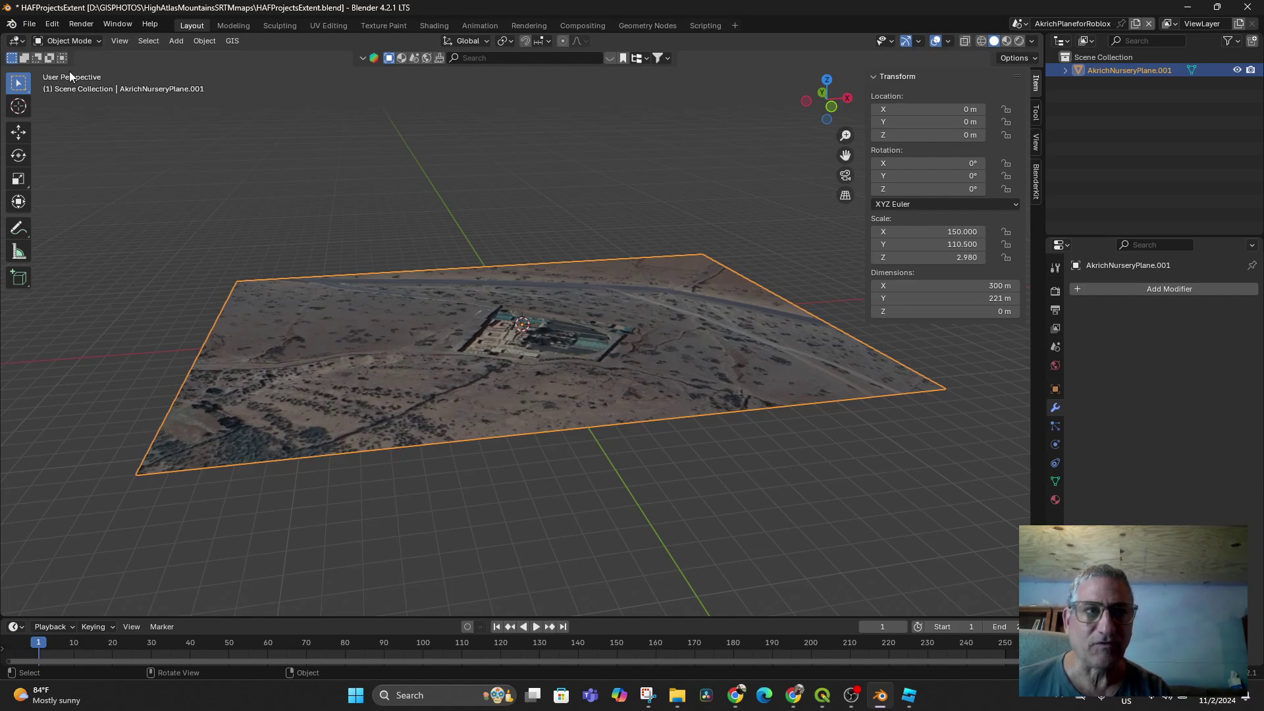
Switch Blender's active scene to the main Scene.
{"action": "left_click", "coordinate": [30, 25]}
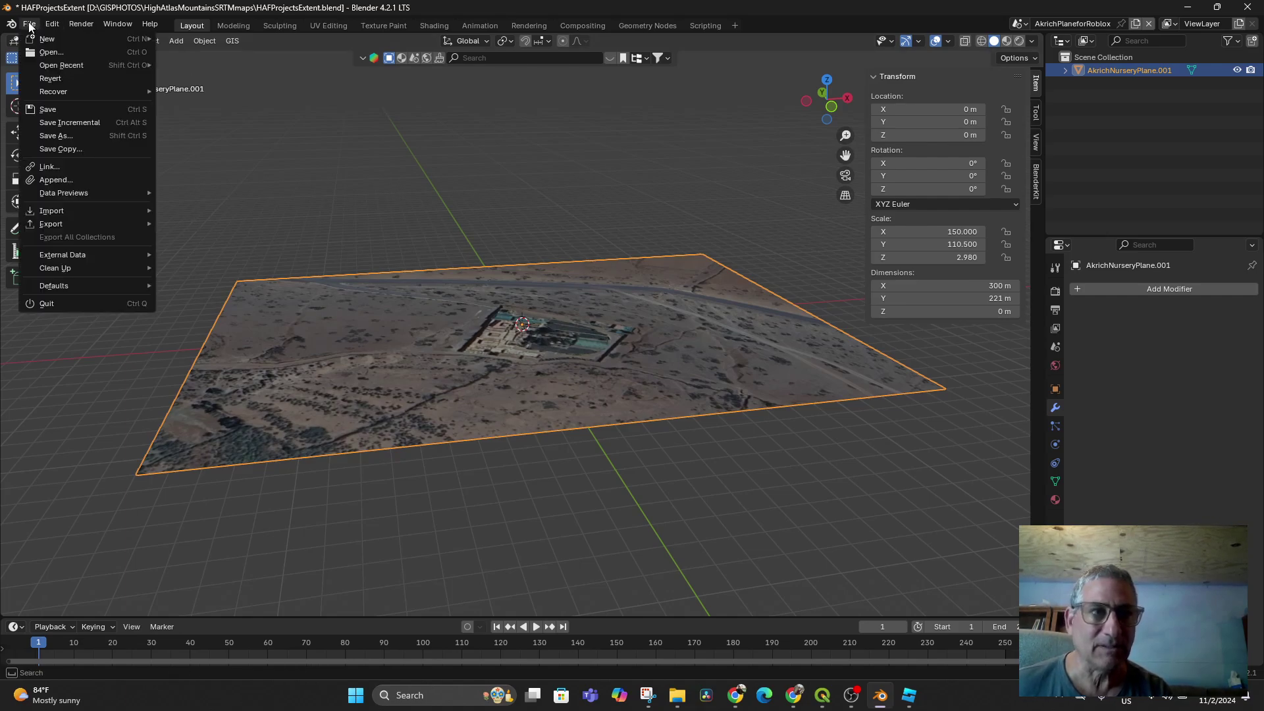
{"action": "left_click", "coordinate": [1019, 23]}
{"action": "left_click", "coordinate": [1030, 52]}
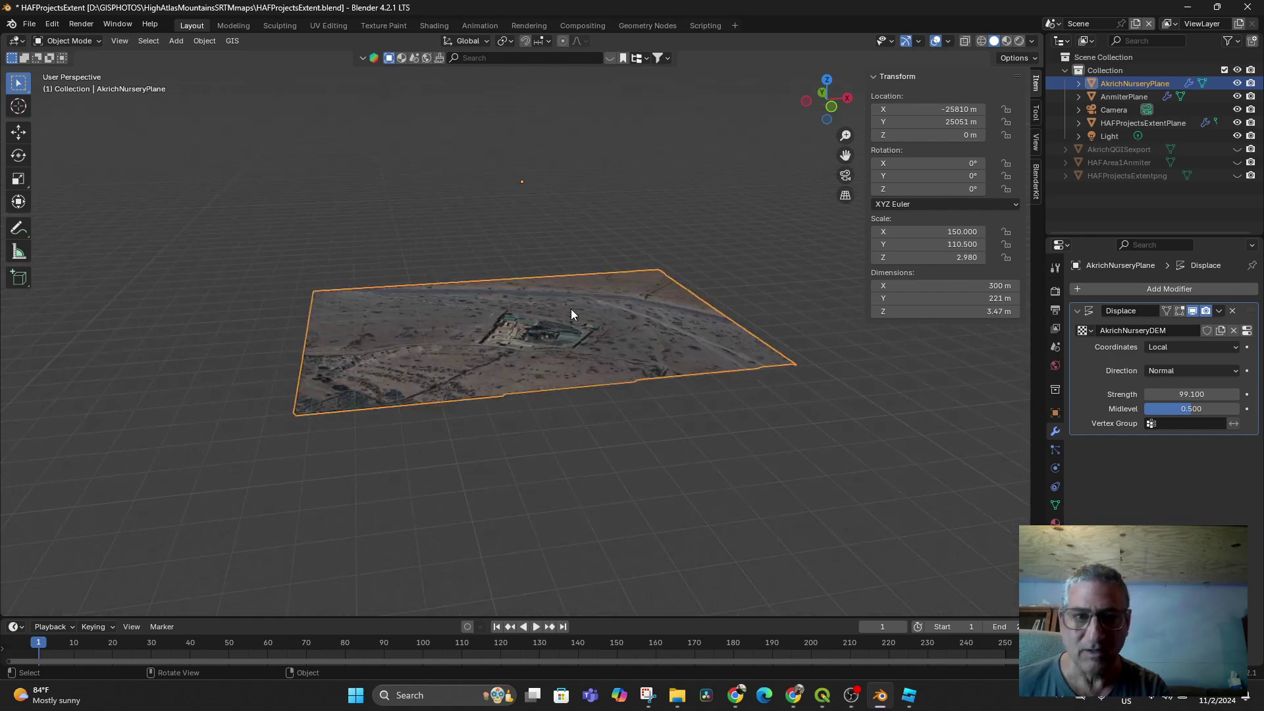
{"action": "scroll", "coordinate": [570, 309], "scroll_direction": "up", "scroll_amount": 4}
{"action": "scroll", "coordinate": [566, 328], "scroll_direction": "up", "scroll_amount": 5}
{"action": "scroll", "coordinate": [565, 328], "scroll_direction": "down", "scroll_amount": 5}
{"action": "scroll", "coordinate": [568, 328], "scroll_direction": "down", "scroll_amount": 1}
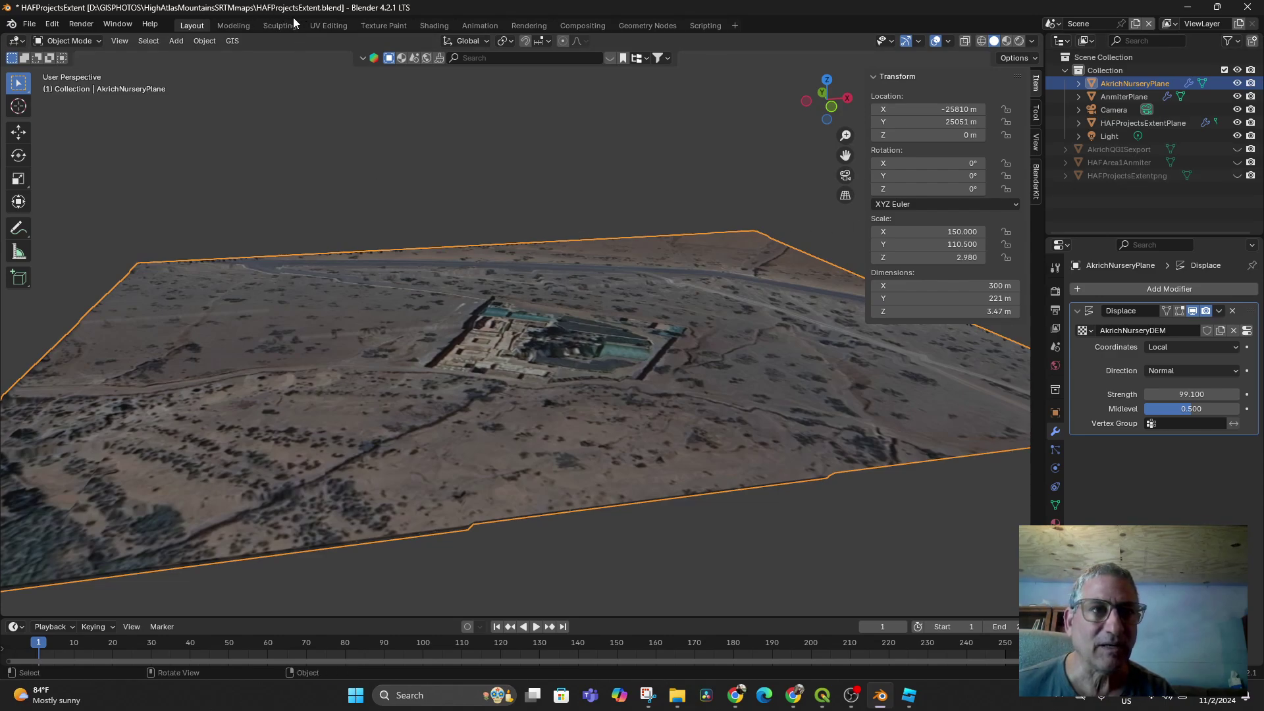
Open the recent Akrich nursery modelling file, saving HAFProjectsExtent first.
{"action": "left_click", "coordinate": [30, 24]}
{"action": "mouse_move", "coordinate": [62, 66]}
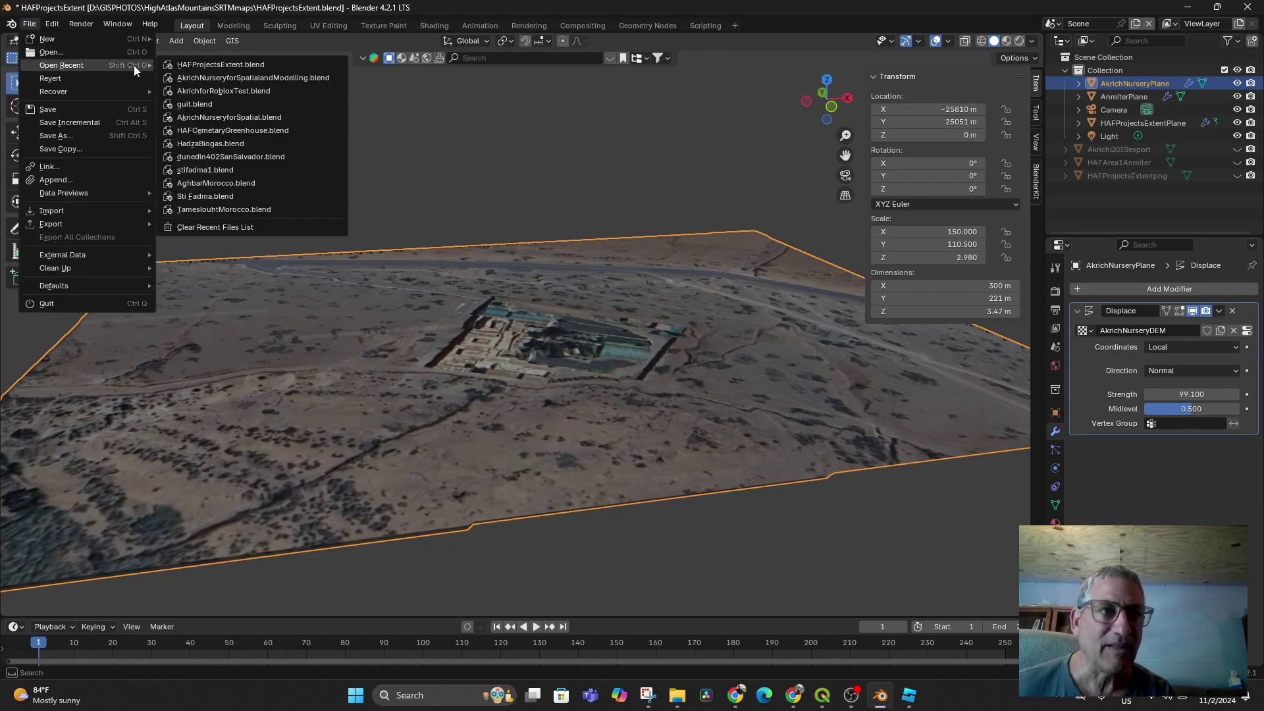
{"action": "left_click", "coordinate": [200, 75]}
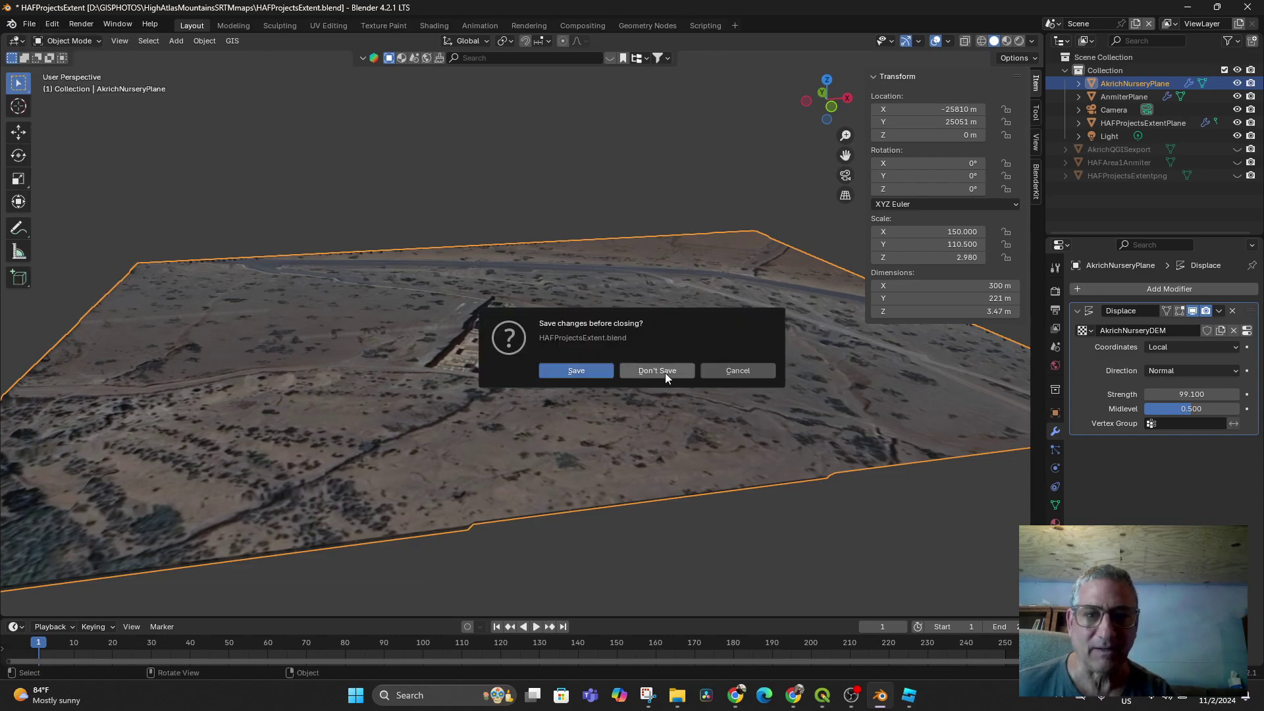
{"action": "left_click", "coordinate": [579, 371]}
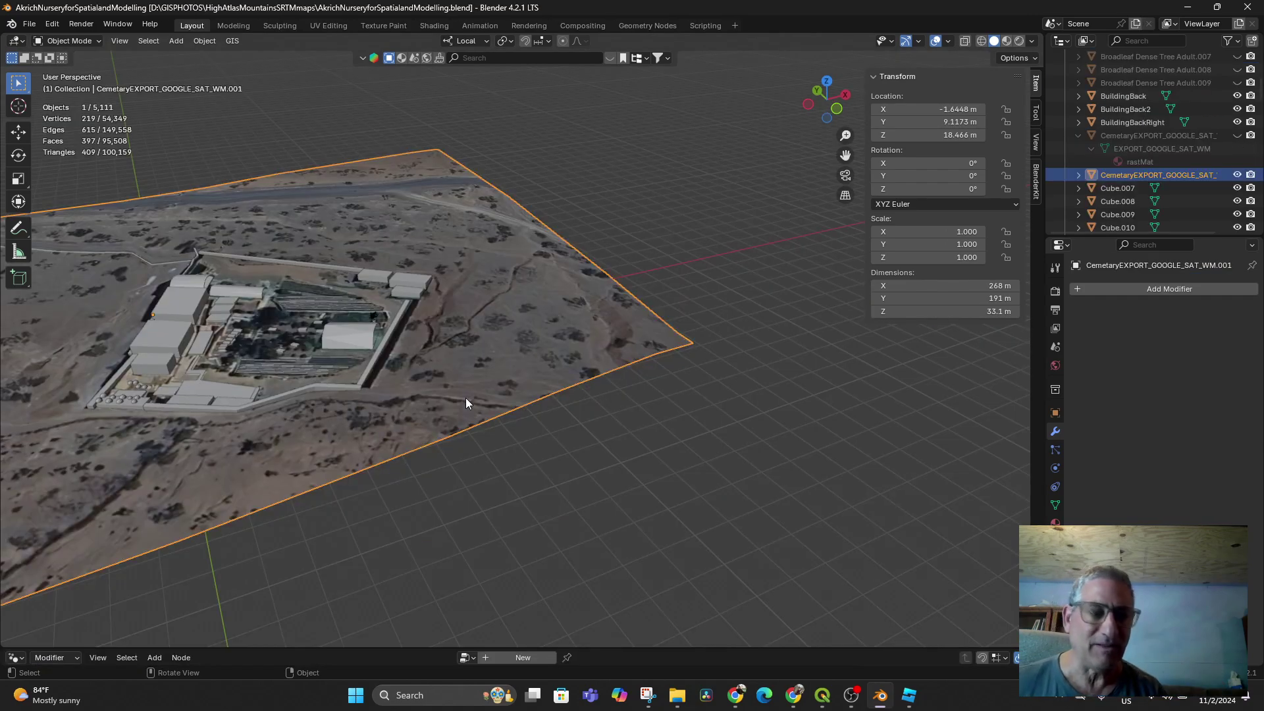
Select the cylinder greenhouse beside the wall and frame it in the view.
{"action": "mouse_move", "coordinate": [442, 398]}
{"action": "middle_mouse_down"}
{"action": "mouse_move", "coordinate": [689, 501]}
{"action": "mouse_move", "coordinate": [528, 479]}
{"action": "mouse_move", "coordinate": [601, 515]}
{"action": "mouse_move", "coordinate": [637, 481]}
{"action": "mouse_move", "coordinate": [738, 430]}
{"action": "mouse_move", "coordinate": [556, 569]}
{"action": "mouse_move", "coordinate": [556, 587]}
{"action": "mouse_move", "coordinate": [567, 535]}
{"action": "middle_mouse_up"}
{"action": "left_click", "coordinate": [593, 434]}
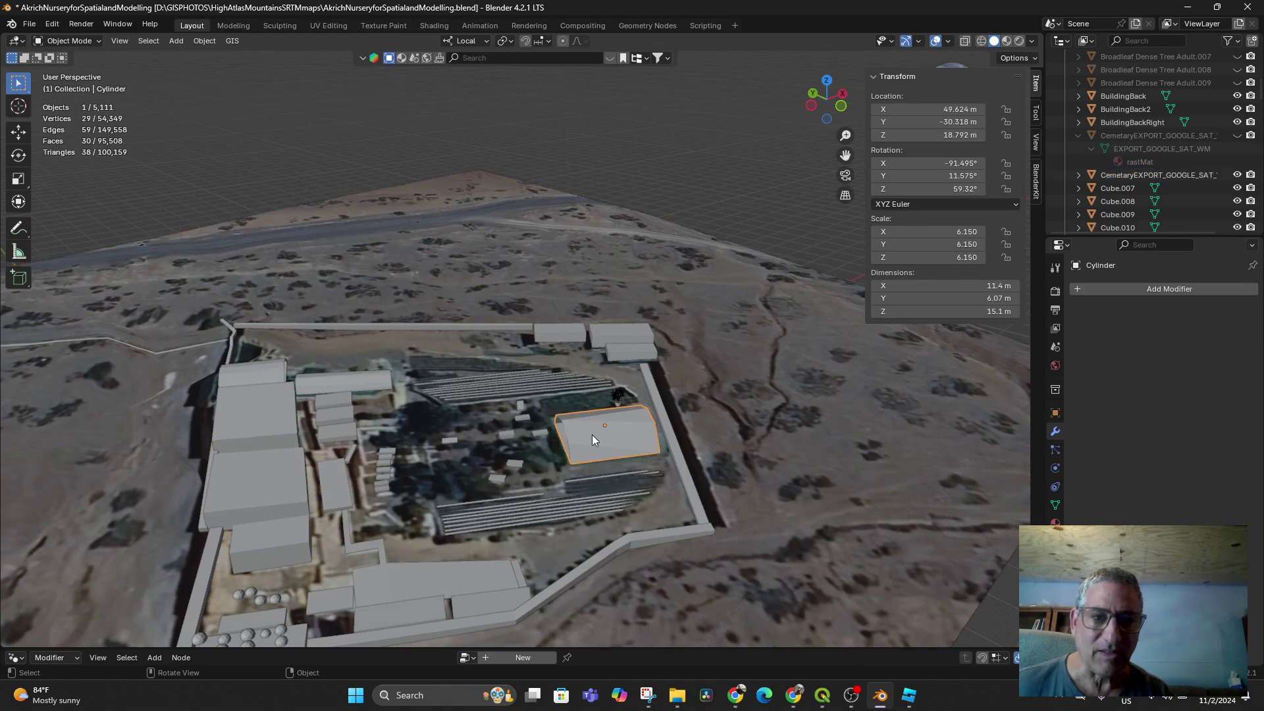
{"action": "key", "text": "KP_Decimal"}
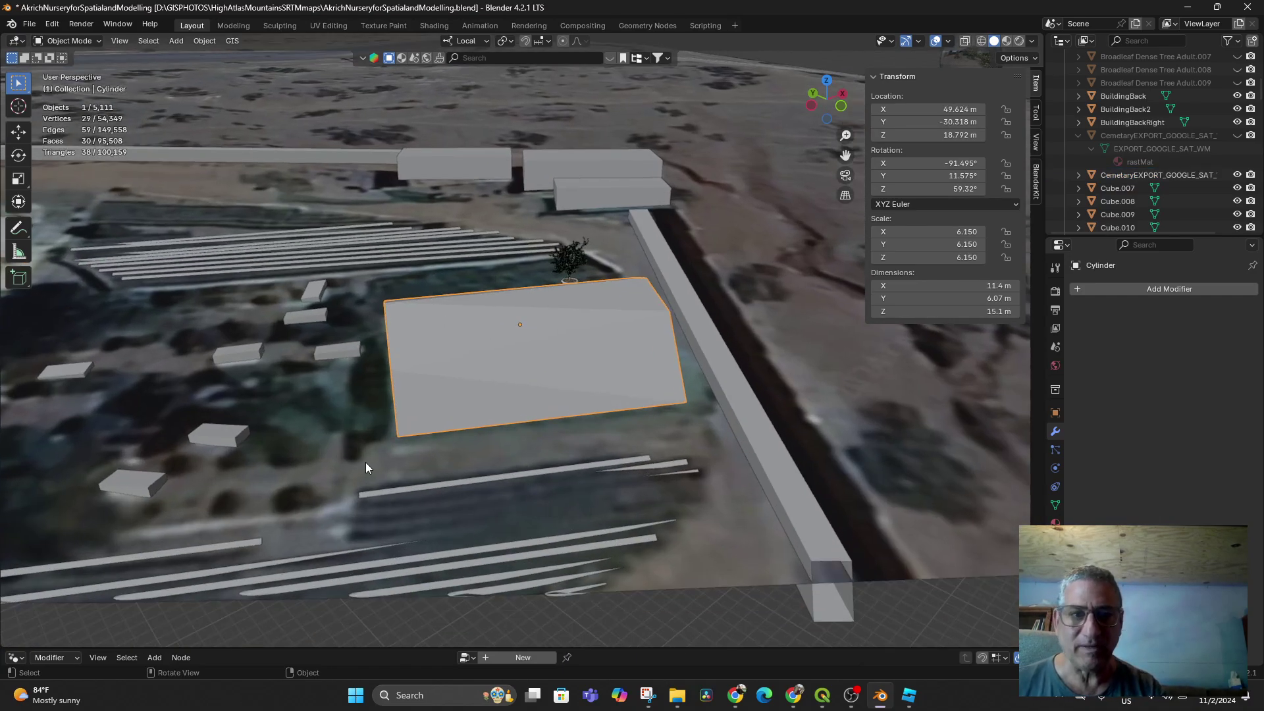
{"action": "mouse_move", "coordinate": [366, 460]}
{"action": "middle_mouse_down"}
{"action": "mouse_move", "coordinate": [430, 434]}
{"action": "mouse_move", "coordinate": [513, 433]}
{"action": "mouse_move", "coordinate": [518, 417]}
{"action": "mouse_move", "coordinate": [494, 451]}
{"action": "mouse_move", "coordinate": [509, 409]}
{"action": "mouse_move", "coordinate": [521, 418]}
{"action": "mouse_move", "coordinate": [510, 427]}
{"action": "mouse_move", "coordinate": [456, 367]}
{"action": "middle_mouse_up"}
{"action": "mouse_move", "coordinate": [540, 372]}
{"action": "middle_mouse_down"}
{"action": "mouse_move", "coordinate": [528, 397]}
{"action": "mouse_move", "coordinate": [471, 375]}
{"action": "mouse_move", "coordinate": [508, 368]}
{"action": "mouse_move", "coordinate": [548, 401]}
{"action": "mouse_move", "coordinate": [572, 375]}
{"action": "middle_mouse_up"}
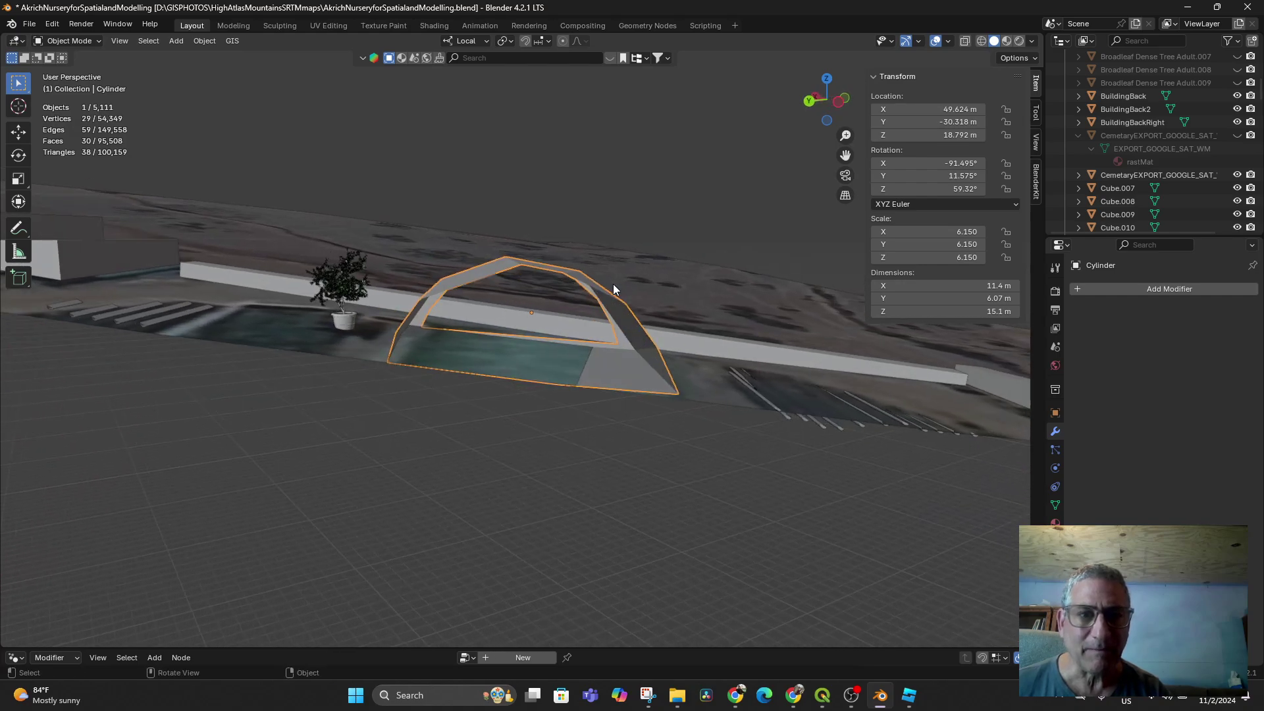
Put the cylinder greenhouse into Edit Mode.
{"action": "left_click", "coordinate": [69, 40]}
{"action": "left_click", "coordinate": [68, 72]}
{"action": "middle_click_drag", "start_coordinate": [462, 338], "coordinate": [813, 136]}
Show the cylinder in wireframe and box-select parts of its edges.
{"action": "left_click", "coordinate": [980, 40]}
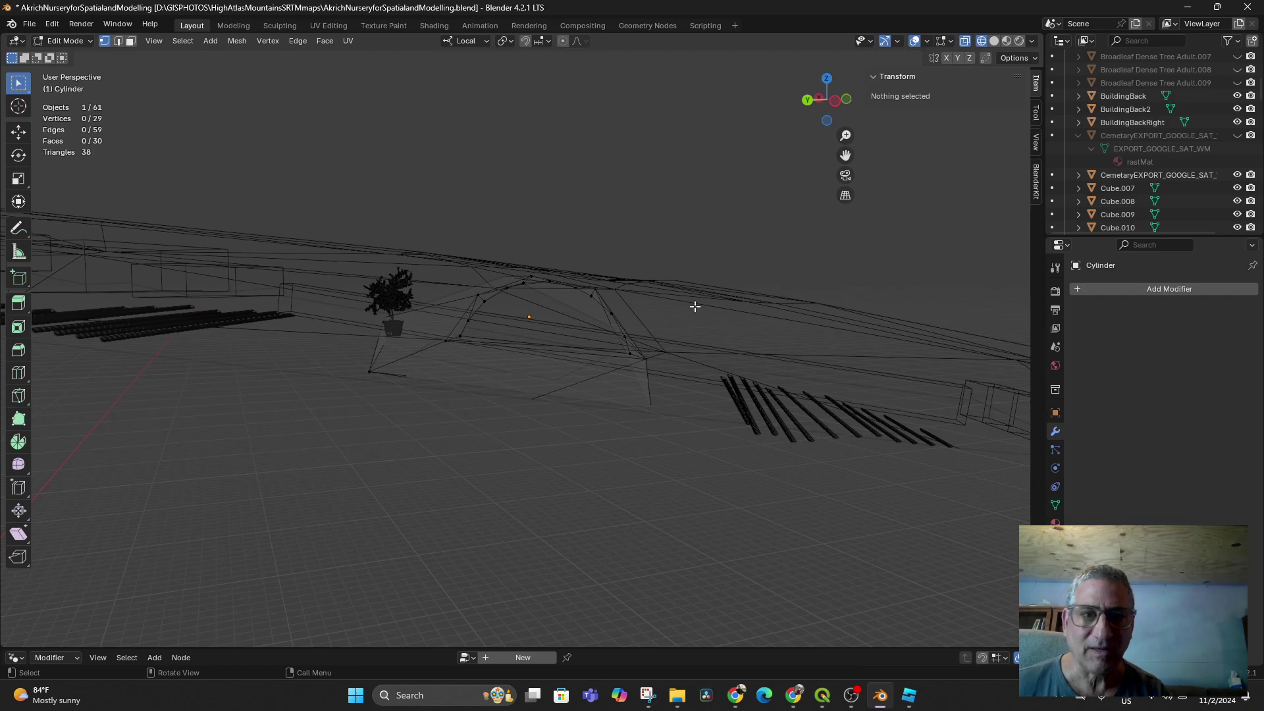
{"action": "mouse_move", "coordinate": [683, 313]}
{"action": "middle_mouse_down"}
{"action": "mouse_move", "coordinate": [660, 327]}
{"action": "mouse_move", "coordinate": [602, 324]}
{"action": "mouse_move", "coordinate": [592, 311]}
{"action": "middle_mouse_up"}
{"action": "left_click_drag", "start_coordinate": [289, 260], "coordinate": [409, 431]}
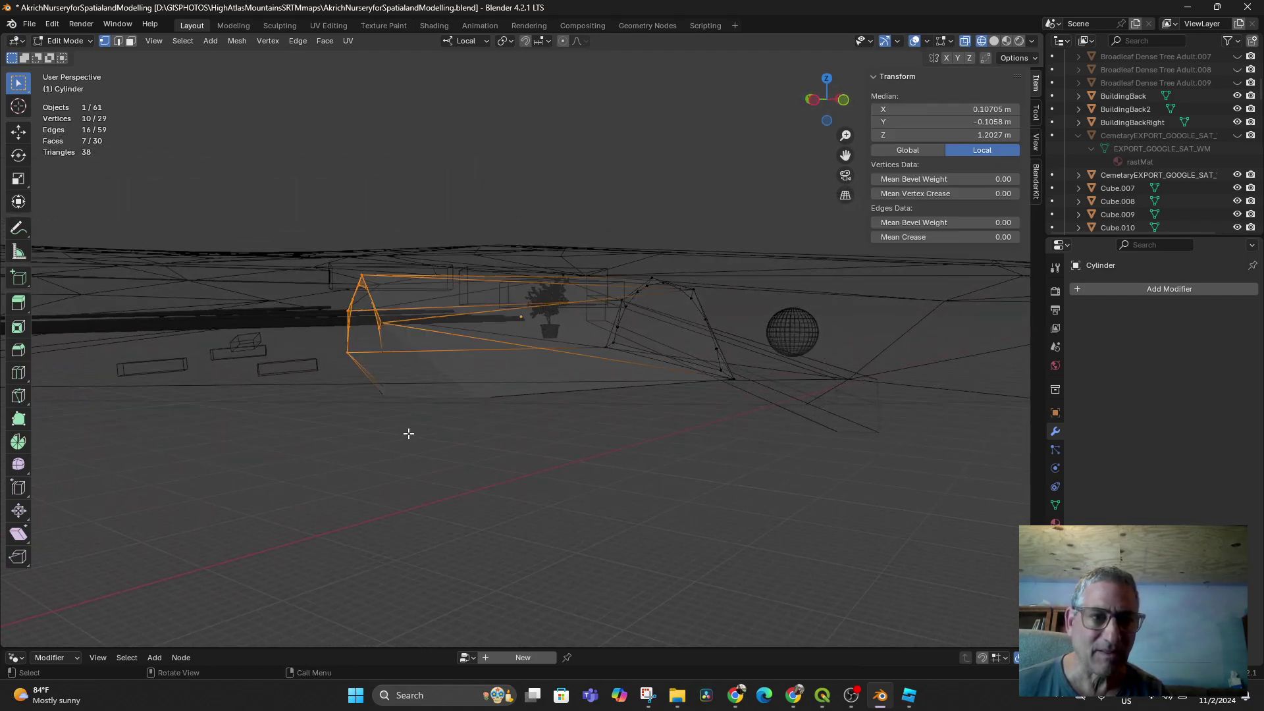
{"action": "mouse_move", "coordinate": [409, 431]}
{"action": "middle_mouse_down"}
{"action": "mouse_move", "coordinate": [474, 447]}
{"action": "mouse_move", "coordinate": [542, 414]}
{"action": "middle_mouse_up"}
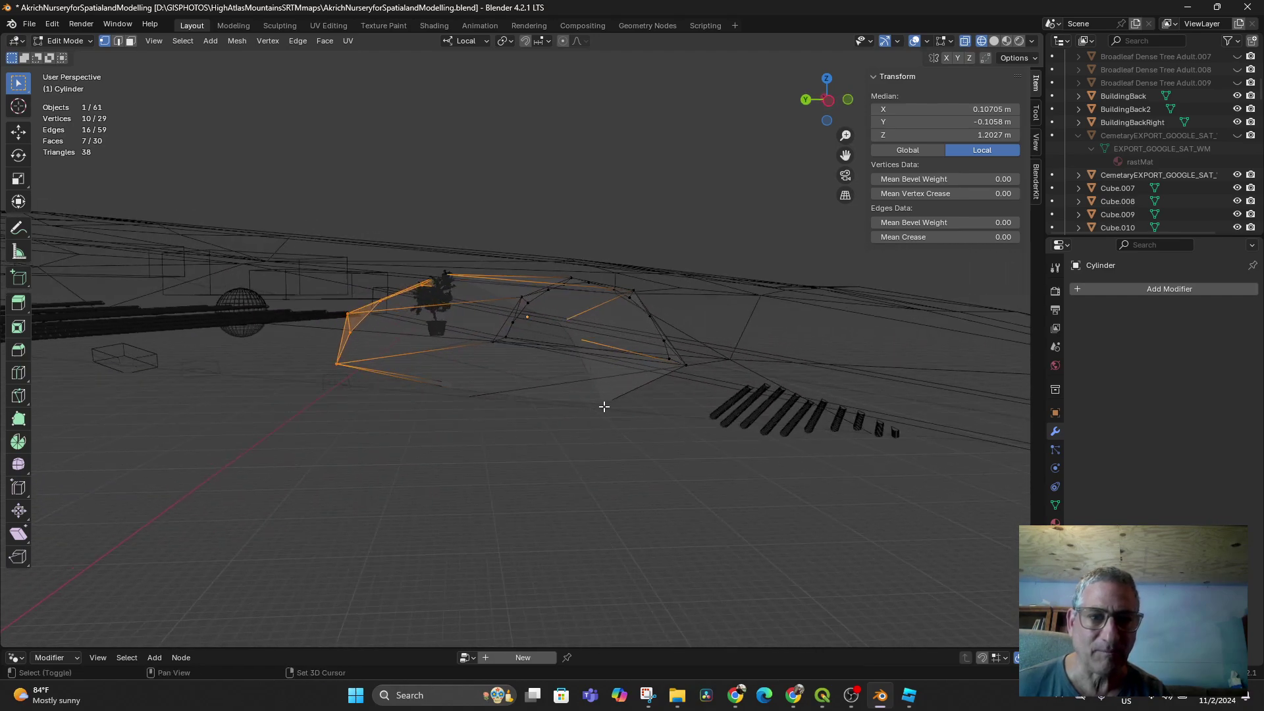
{"action": "left_click_drag", "start_coordinate": [318, 296], "coordinate": [678, 465]}
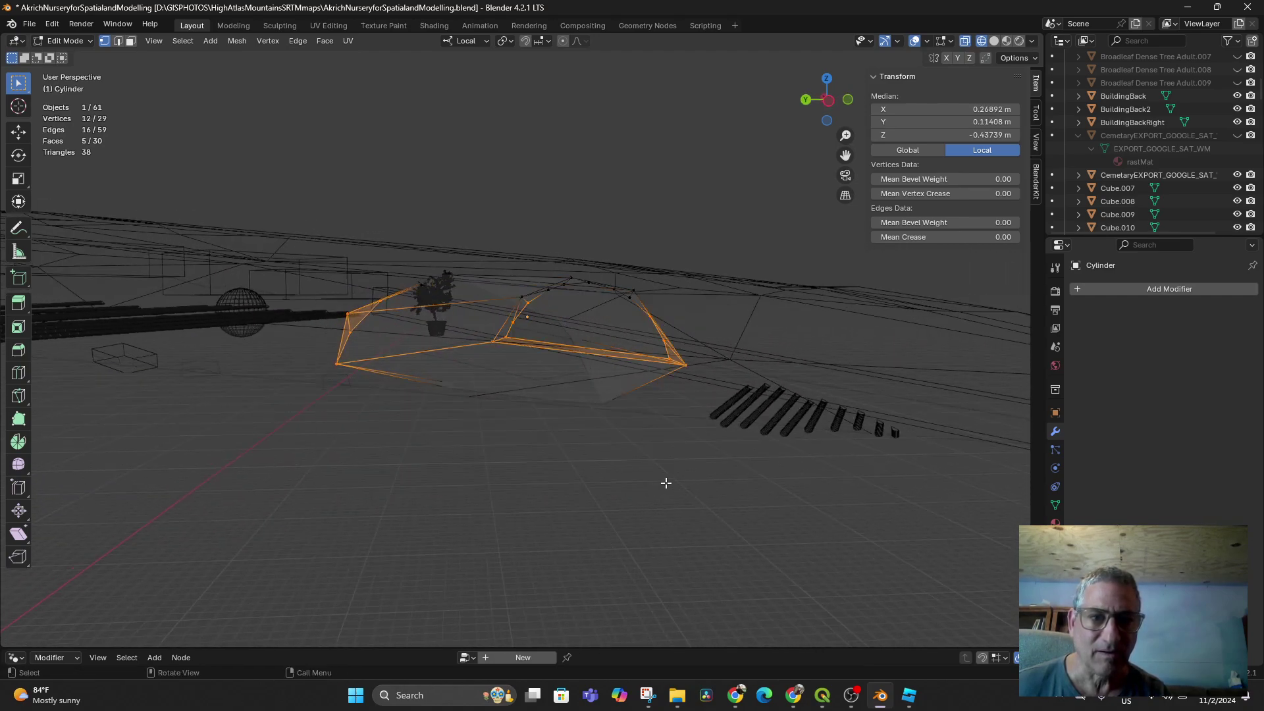
{"action": "mouse_move", "coordinate": [666, 479]}
{"action": "middle_mouse_down"}
{"action": "mouse_move", "coordinate": [681, 483]}
{"action": "mouse_move", "coordinate": [657, 499]}
{"action": "mouse_move", "coordinate": [610, 480]}
{"action": "mouse_move", "coordinate": [589, 487]}
{"action": "mouse_move", "coordinate": [578, 529]}
{"action": "mouse_move", "coordinate": [550, 460]}
{"action": "mouse_move", "coordinate": [554, 421]}
{"action": "middle_mouse_up"}
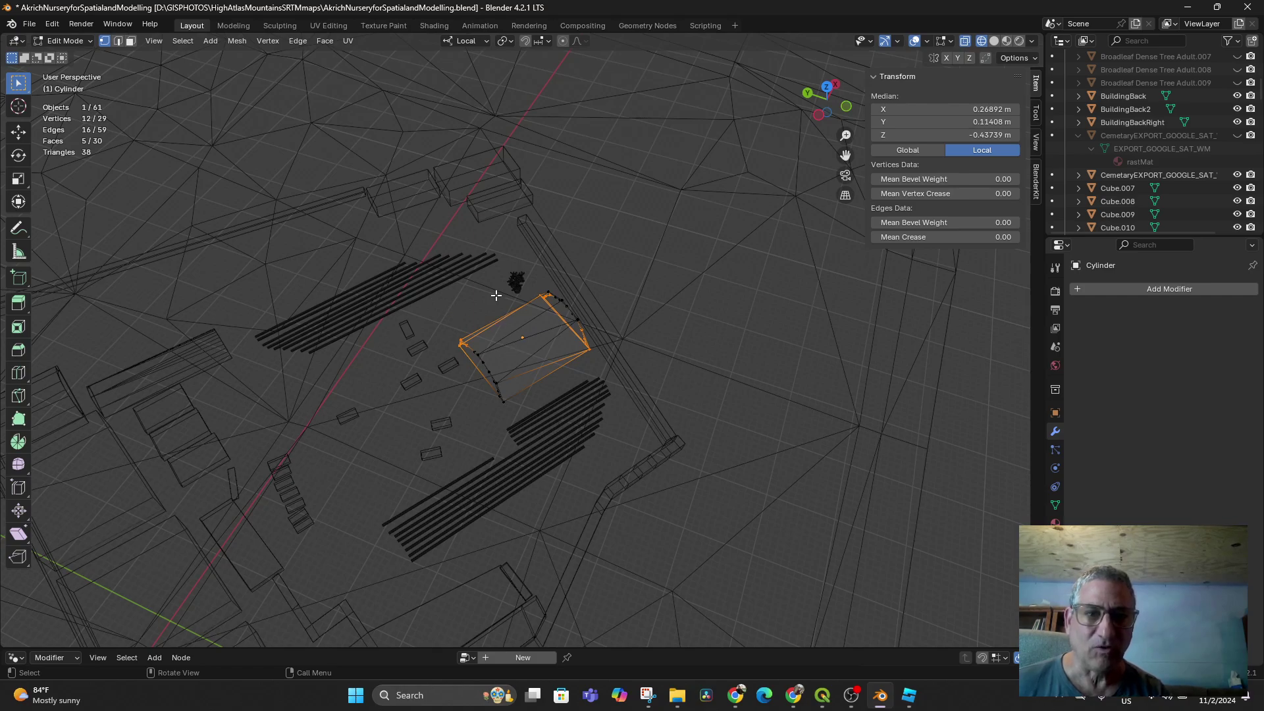
Delete all cylinder vertices, restore solid shading, and delete Cylinder from the Outliner.
{"action": "key", "text": "a"}
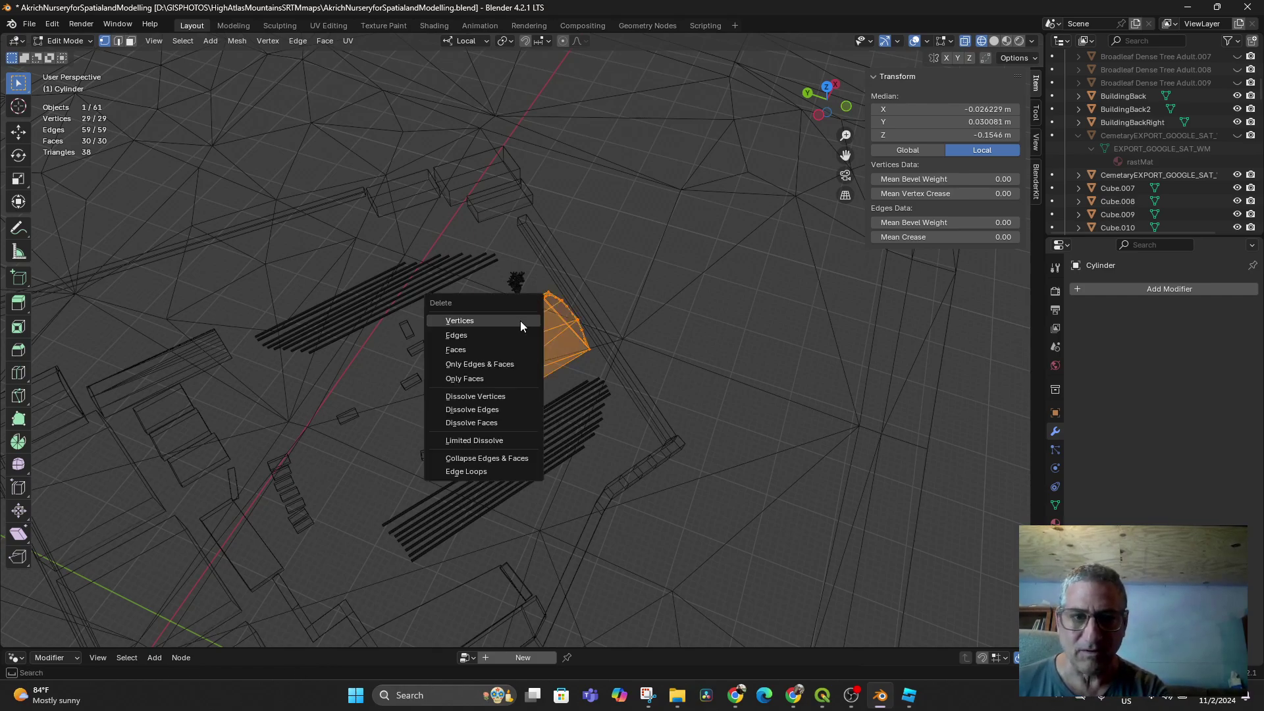
{"action": "key", "text": "x"}
{"action": "left_click", "coordinate": [519, 318]}
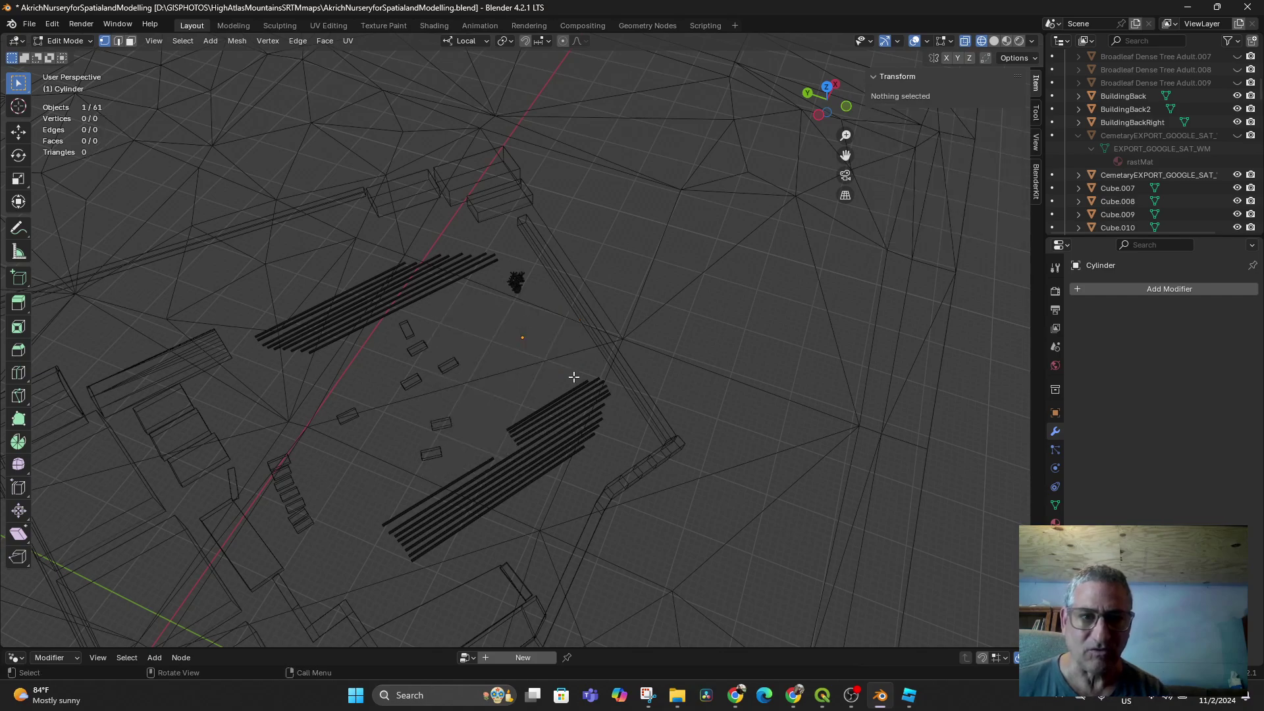
{"action": "left_click", "coordinate": [994, 40]}
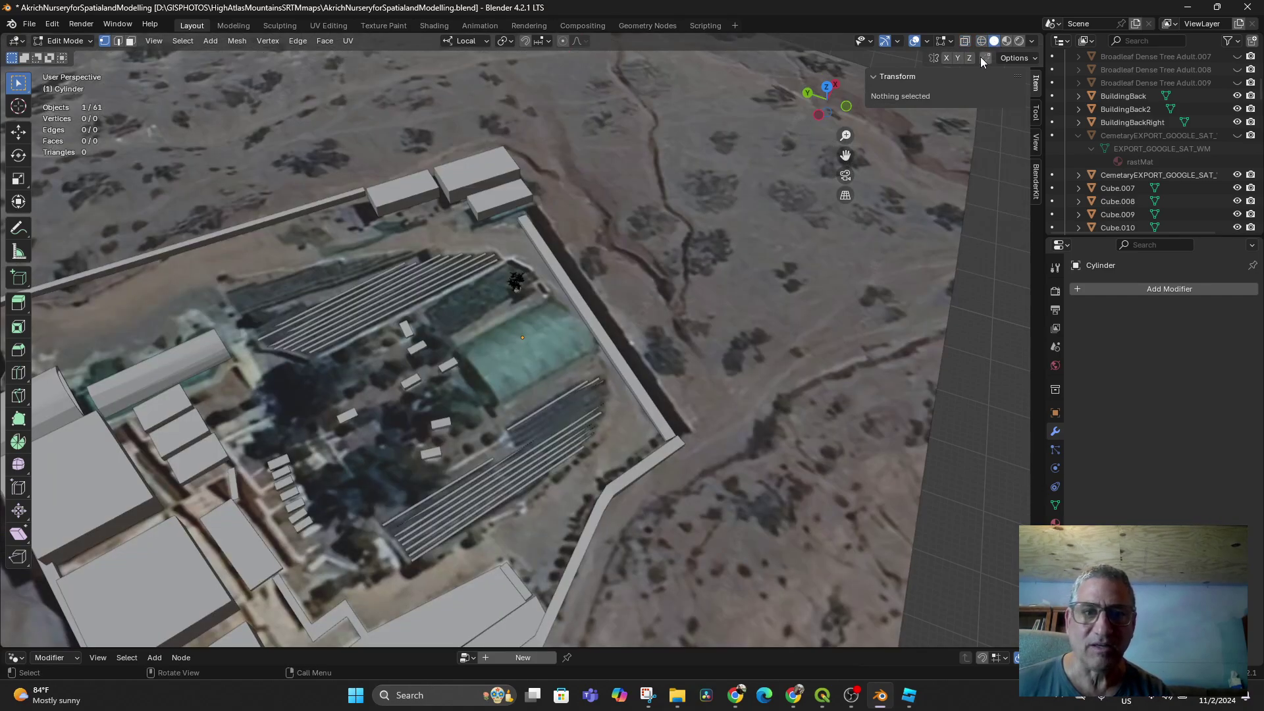
{"action": "mouse_move", "coordinate": [632, 326]}
{"action": "middle_mouse_down"}
{"action": "mouse_move", "coordinate": [606, 328]}
{"action": "mouse_move", "coordinate": [605, 375]}
{"action": "middle_mouse_up"}
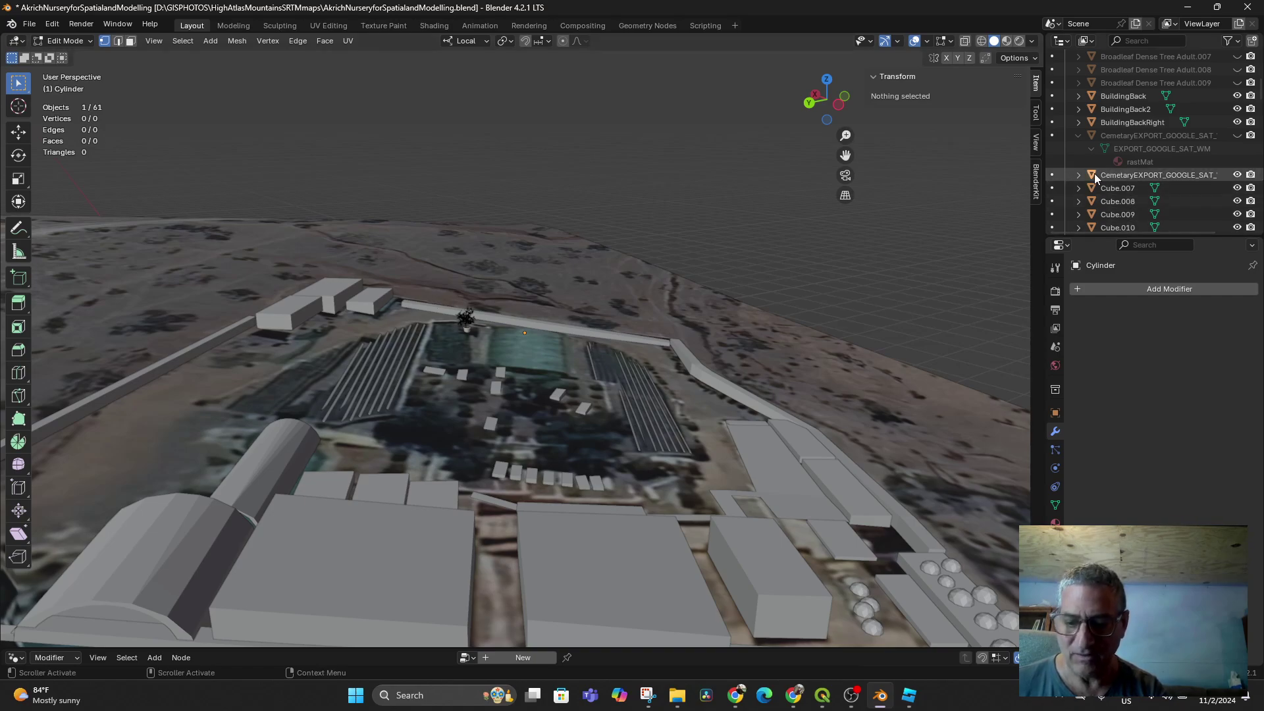
{"action": "scroll", "coordinate": [1094, 172], "scroll_direction": "down", "scroll_amount": 8}
{"action": "right_click", "coordinate": [1107, 132]}
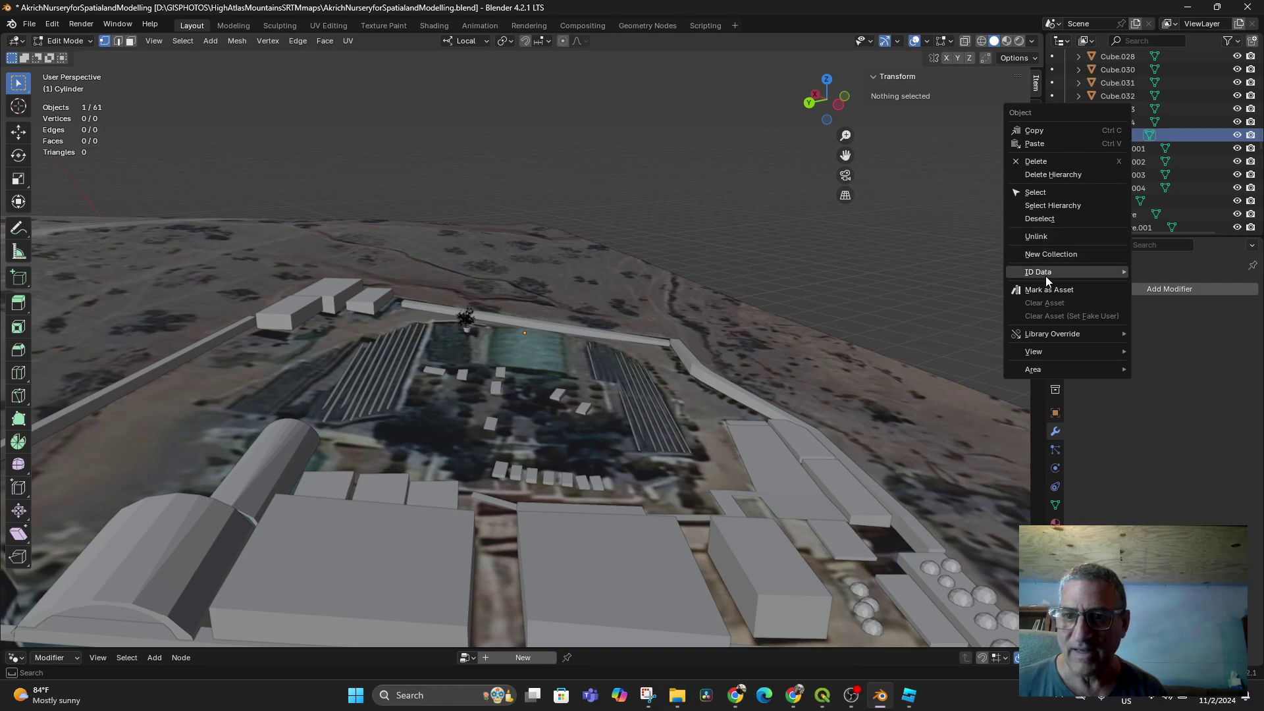
{"action": "left_click", "coordinate": [1036, 162]}
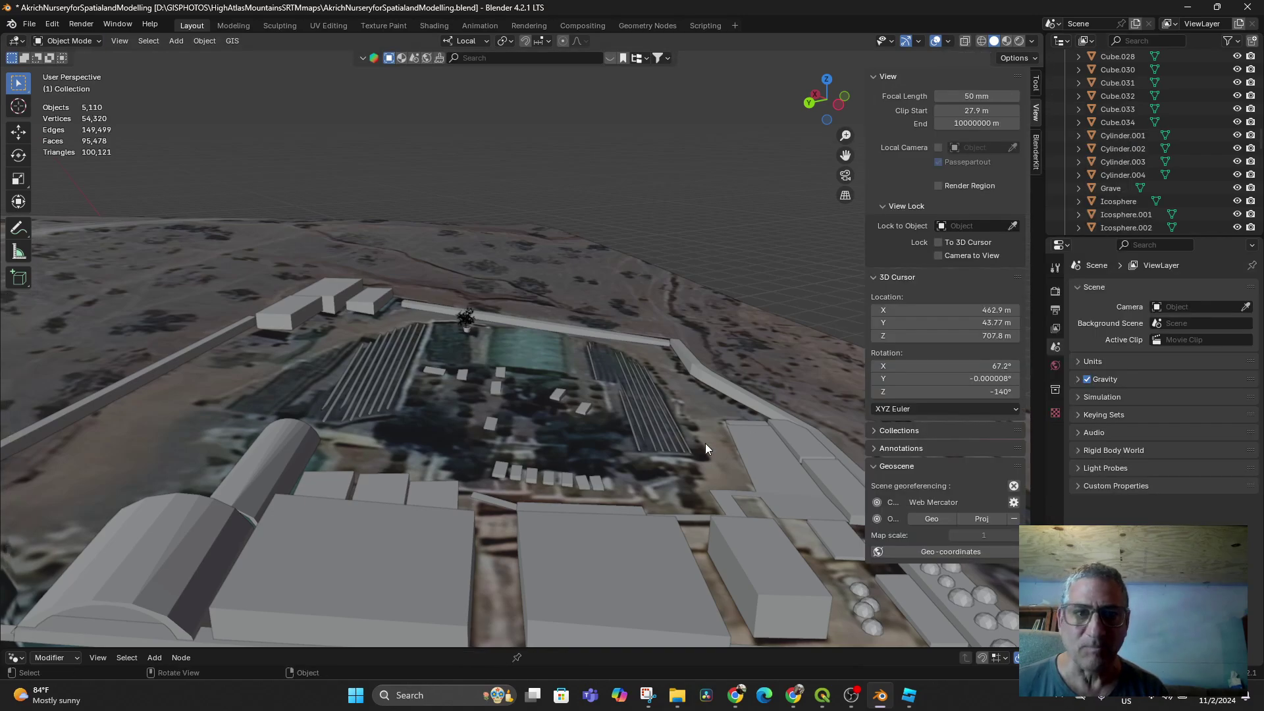
{"action": "mouse_move", "coordinate": [492, 368]}
{"action": "middle_mouse_down"}
{"action": "mouse_move", "coordinate": [543, 475]}
{"action": "mouse_move", "coordinate": [553, 437]}
{"action": "middle_mouse_up"}
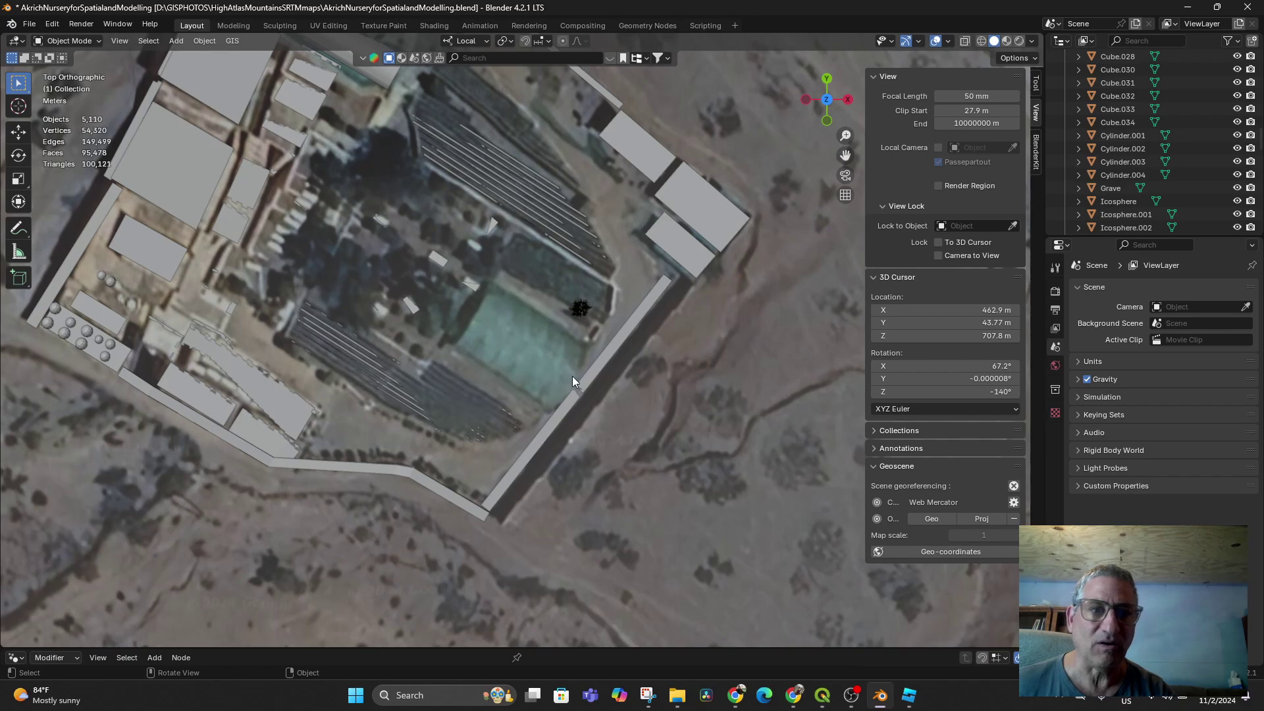
{"action": "scroll", "coordinate": [582, 470], "scroll_direction": "down", "scroll_amount": 3}
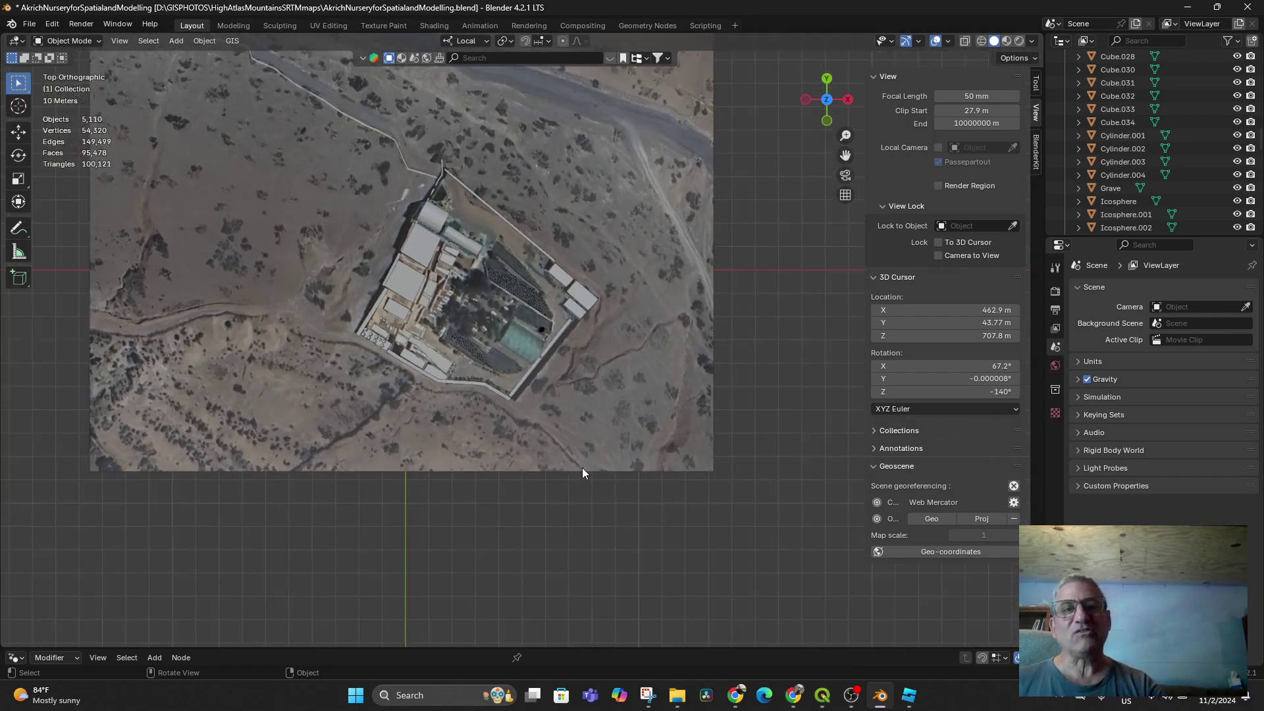
{"action": "scroll", "coordinate": [582, 469], "scroll_direction": "down", "scroll_amount": 1}
{"action": "scroll", "coordinate": [582, 468], "scroll_direction": "up", "scroll_amount": 1}
{"action": "scroll", "coordinate": [582, 468], "scroll_direction": "down", "scroll_amount": 2}
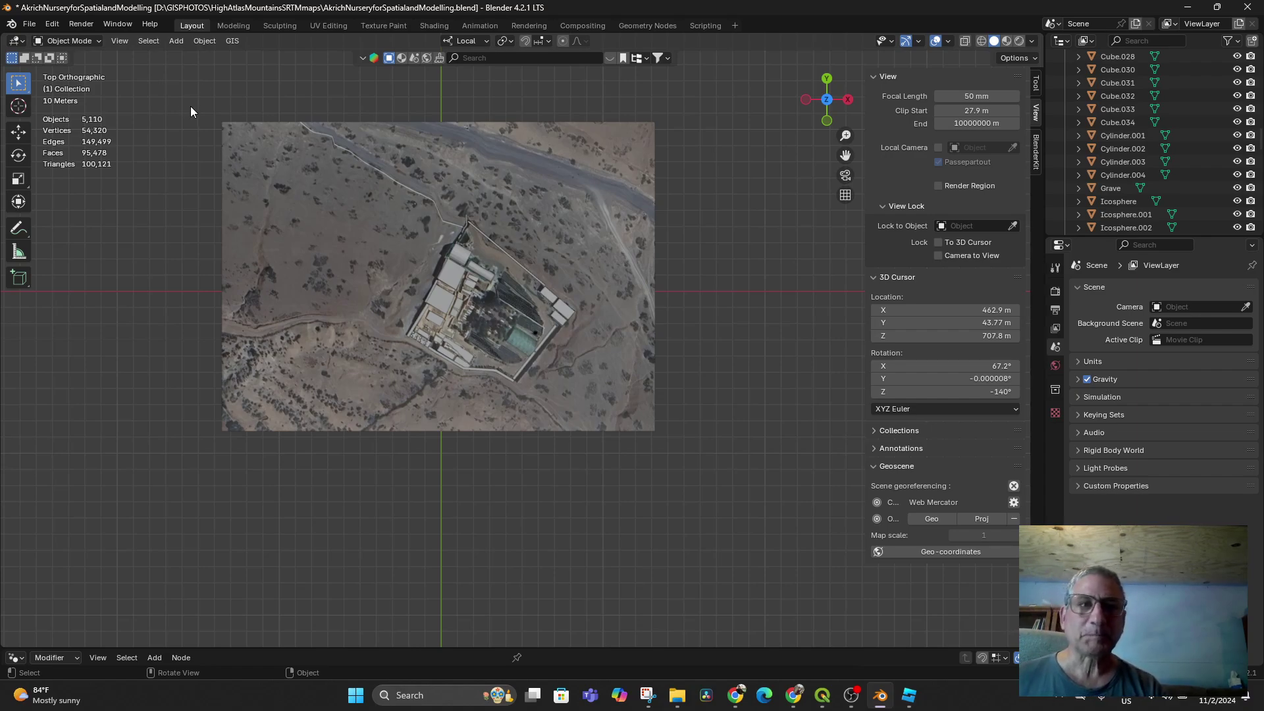
{"action": "middle_click_drag", "start_coordinate": [496, 456], "coordinate": [513, 317]}
{"action": "left_click", "coordinate": [359, 351]}
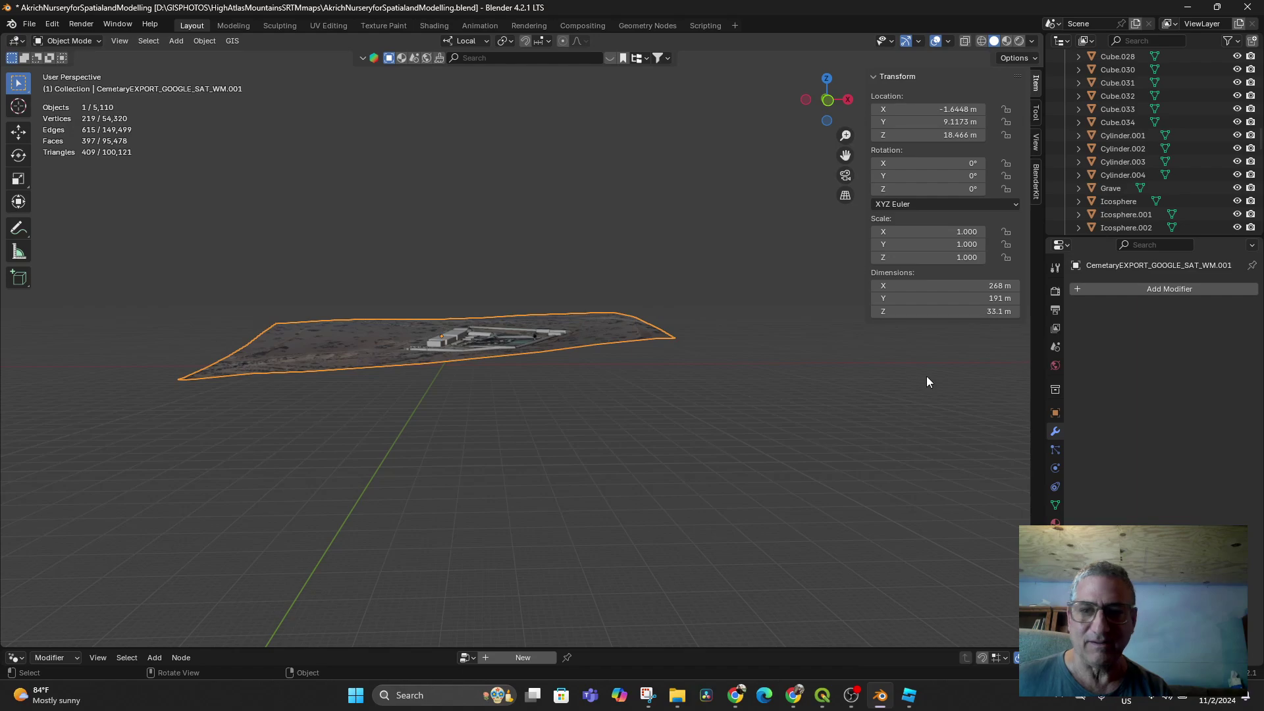
{"action": "mouse_move", "coordinate": [520, 331]}
{"action": "middle_mouse_down"}
{"action": "mouse_move", "coordinate": [561, 374]}
{"action": "mouse_move", "coordinate": [553, 396]}
{"action": "mouse_move", "coordinate": [561, 340]}
{"action": "mouse_move", "coordinate": [556, 420]}
{"action": "mouse_move", "coordinate": [539, 437]}
{"action": "mouse_move", "coordinate": [554, 365]}
{"action": "middle_mouse_up"}
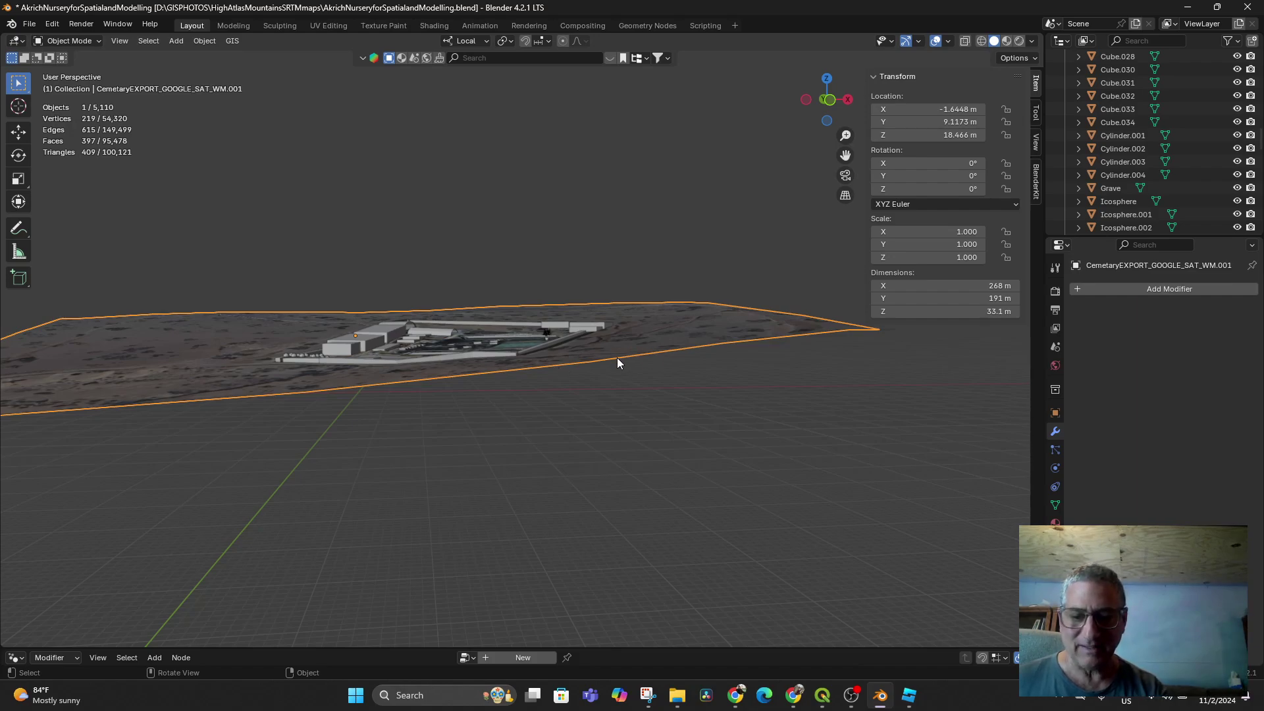
{"action": "mouse_move", "coordinate": [606, 376]}
{"action": "middle_mouse_down"}
{"action": "mouse_move", "coordinate": [603, 455]}
{"action": "mouse_move", "coordinate": [630, 472]}
{"action": "middle_mouse_up"}
{"action": "scroll", "coordinate": [637, 454], "scroll_direction": "up", "scroll_amount": 3}
{"action": "scroll", "coordinate": [637, 448], "scroll_direction": "down", "scroll_amount": 3}
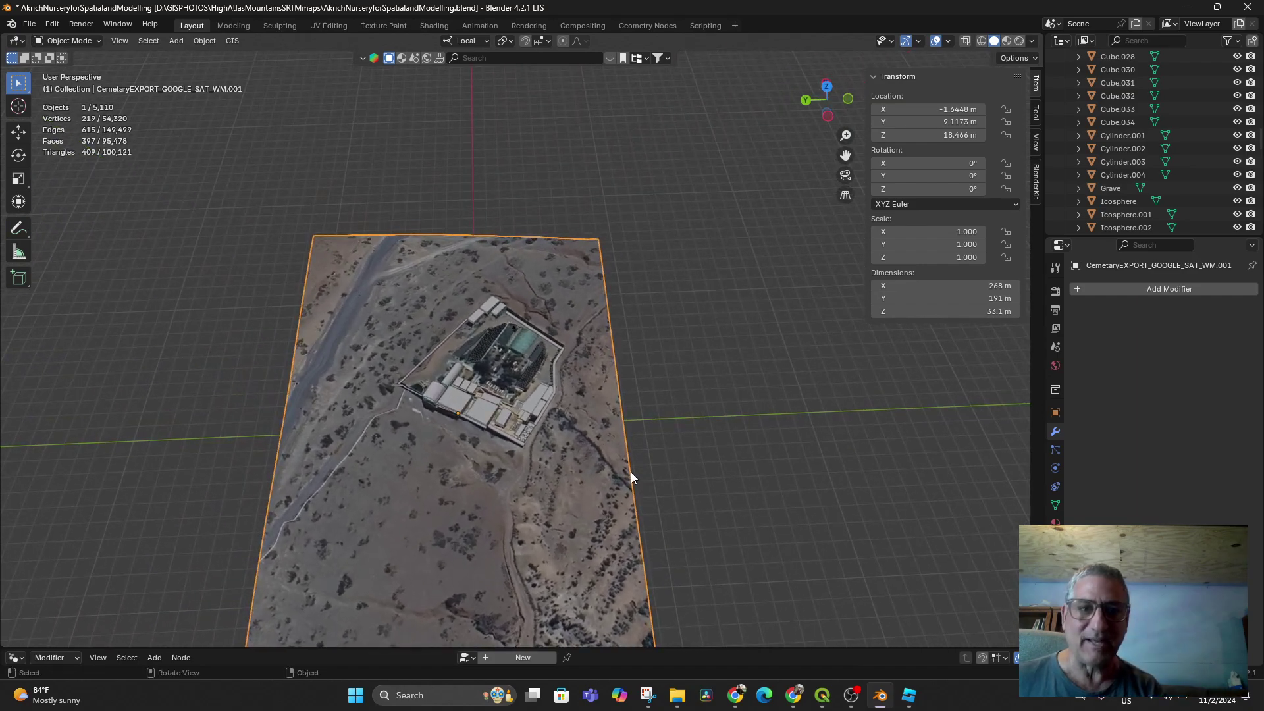
{"action": "scroll", "coordinate": [631, 471], "scroll_direction": "up", "scroll_amount": 2}
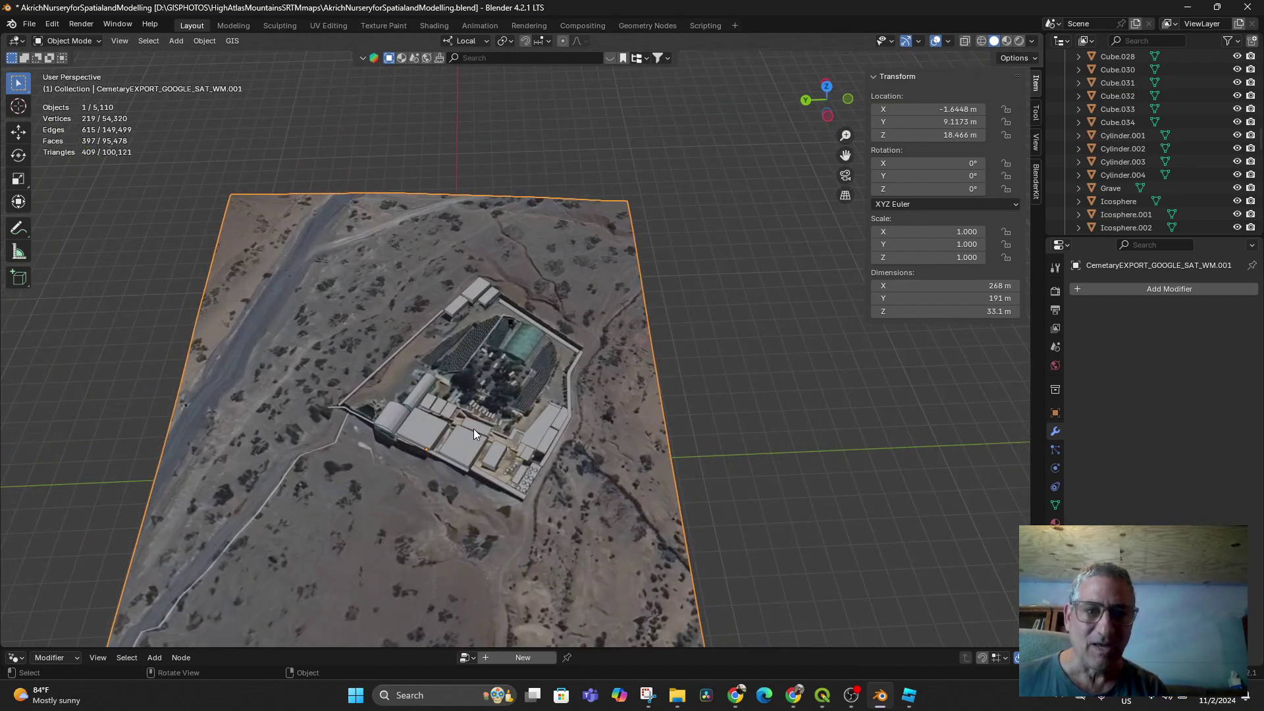
{"action": "middle_click_drag", "start_coordinate": [723, 371], "coordinate": [582, 369]}
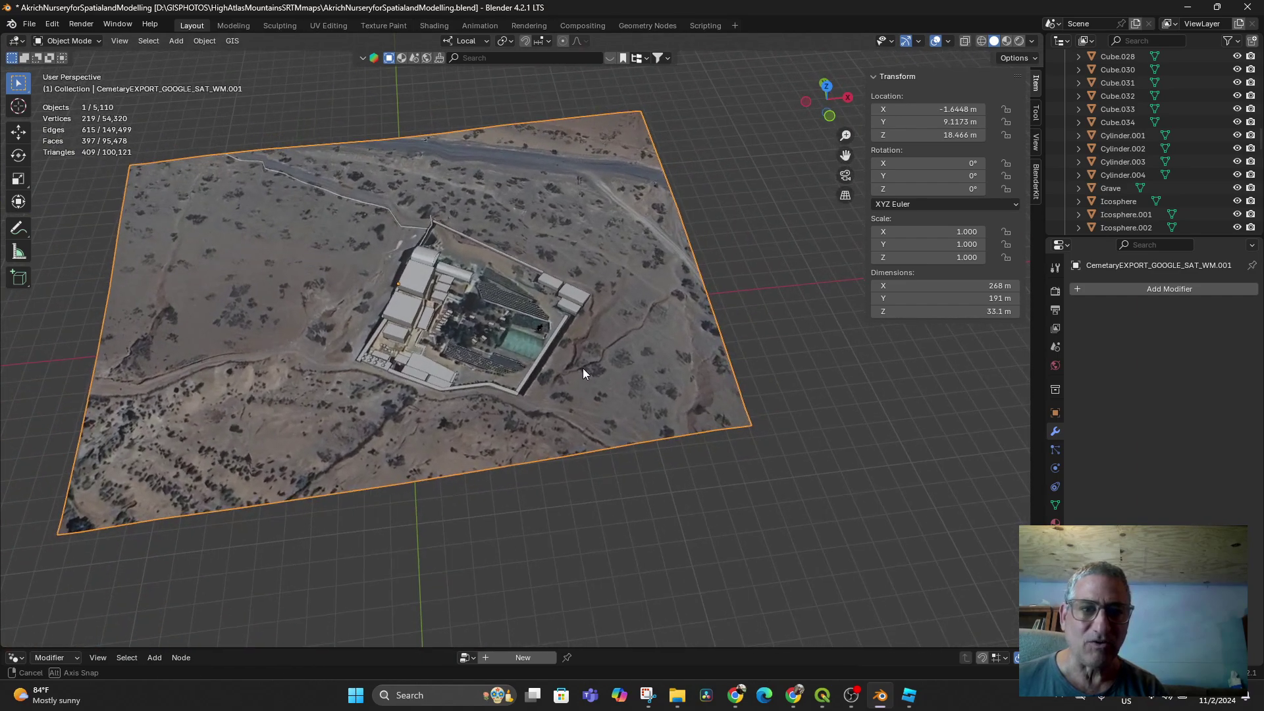
{"action": "left_click", "coordinate": [574, 299]}
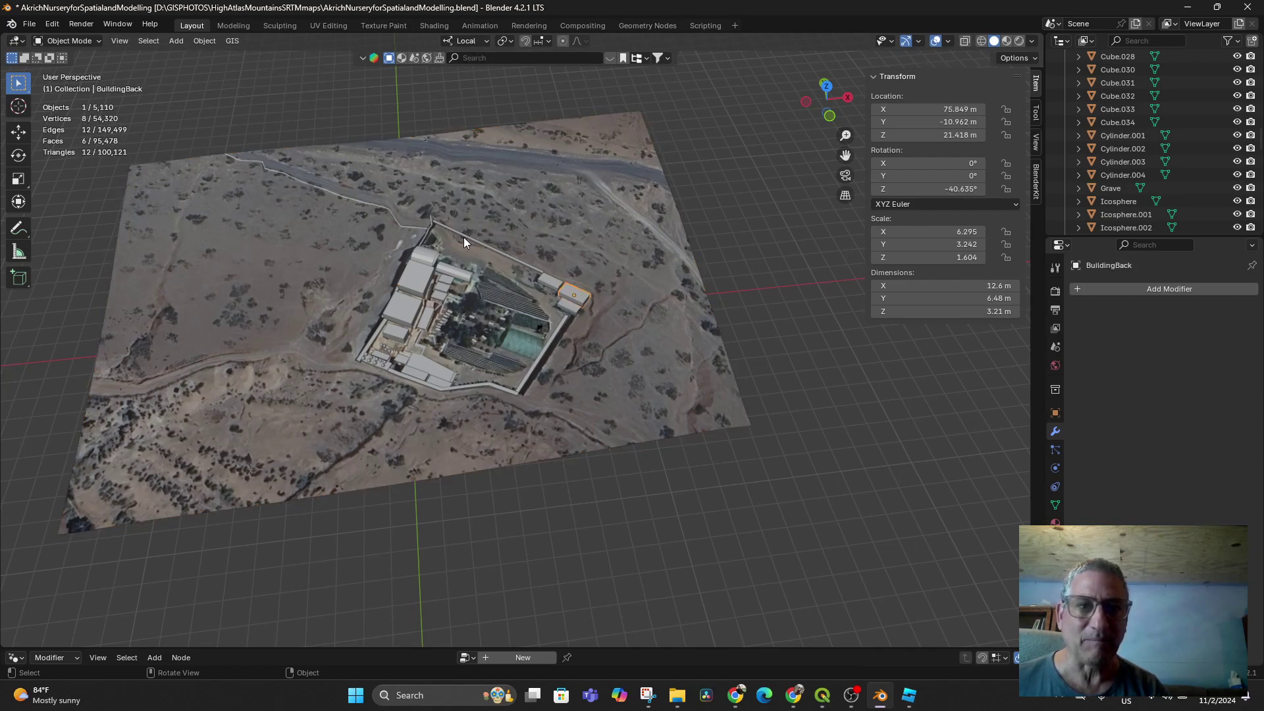
{"action": "mouse_move", "coordinate": [516, 349]}
{"action": "middle_mouse_down"}
{"action": "mouse_move", "coordinate": [550, 260]}
{"action": "mouse_move", "coordinate": [577, 361]}
{"action": "mouse_move", "coordinate": [651, 327]}
{"action": "mouse_move", "coordinate": [685, 336]}
{"action": "mouse_move", "coordinate": [696, 360]}
{"action": "middle_mouse_up"}
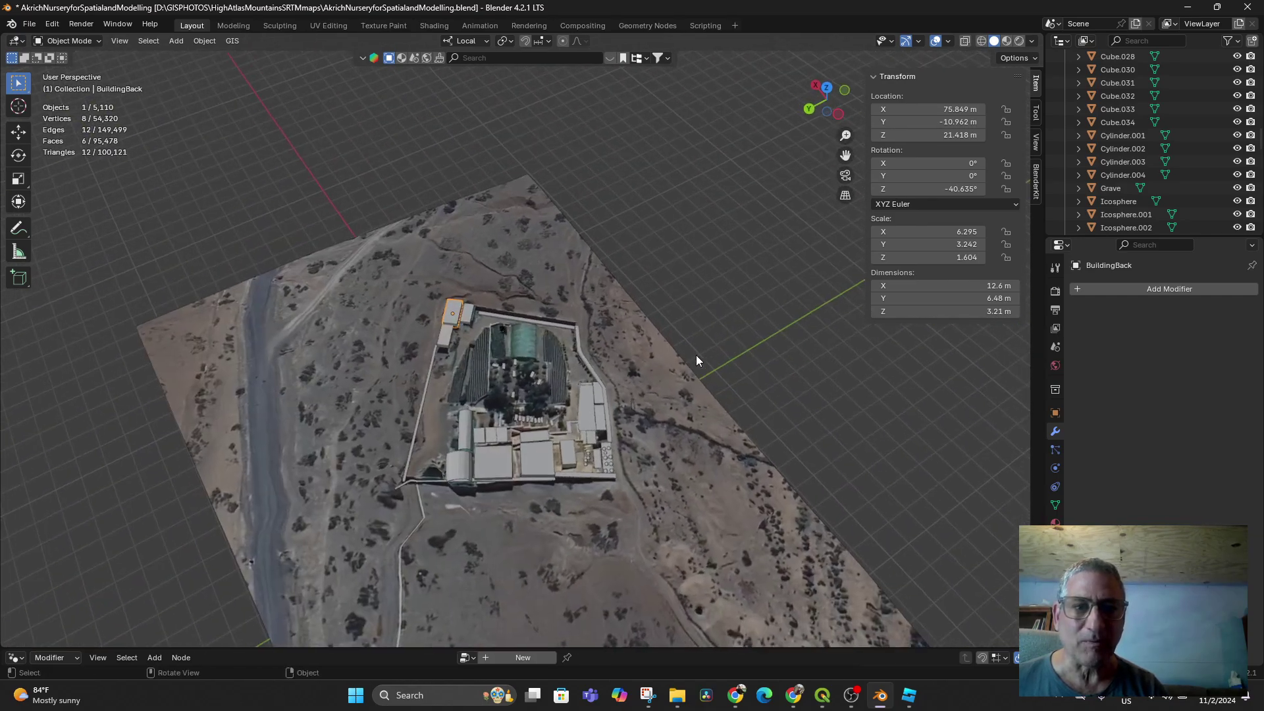
{"action": "left_click", "coordinate": [488, 38]}
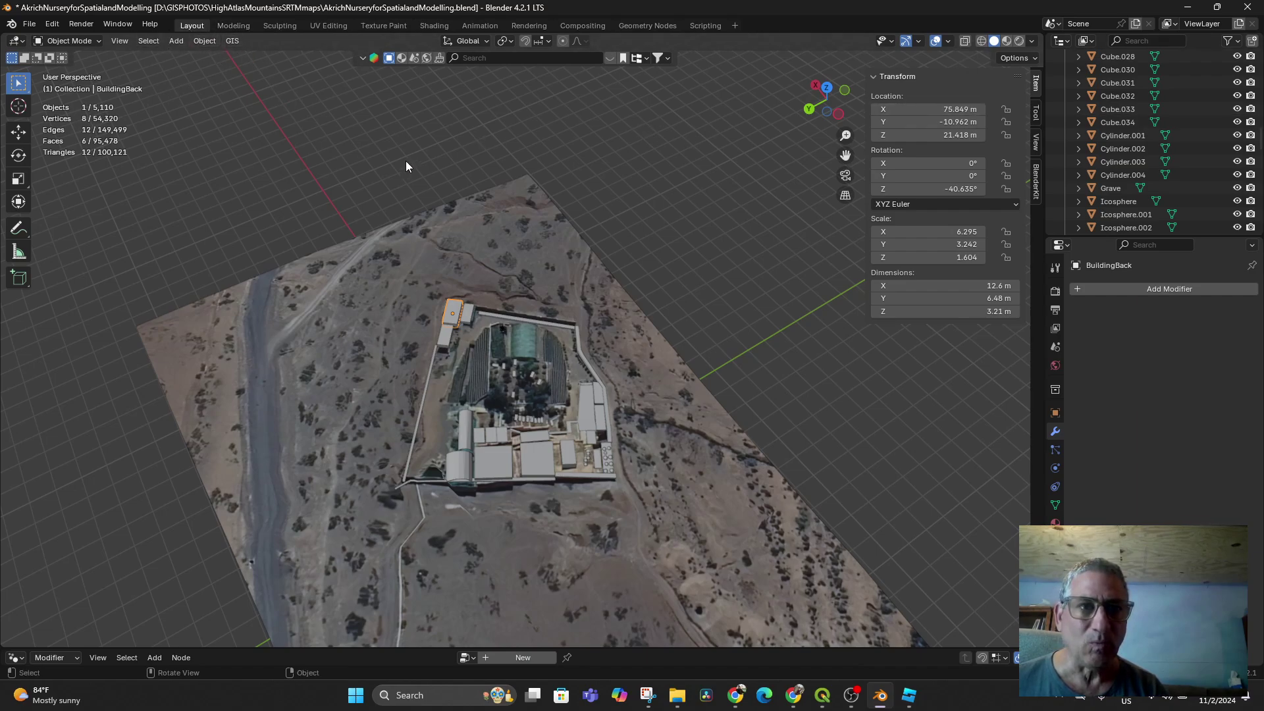
{"action": "scroll", "coordinate": [460, 305], "scroll_direction": "up", "scroll_amount": 2}
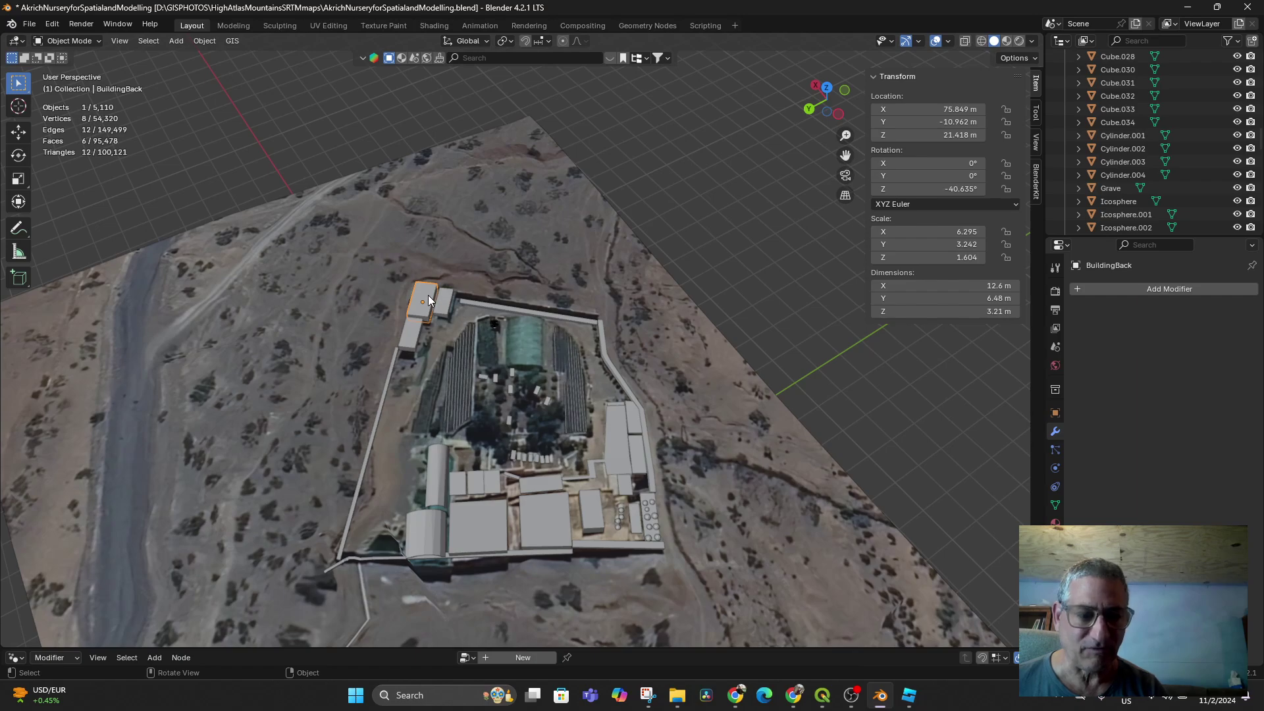
{"action": "scroll", "coordinate": [427, 295], "scroll_direction": "down", "scroll_amount": 2}
{"action": "scroll", "coordinate": [422, 296], "scroll_direction": "up", "scroll_amount": 2}
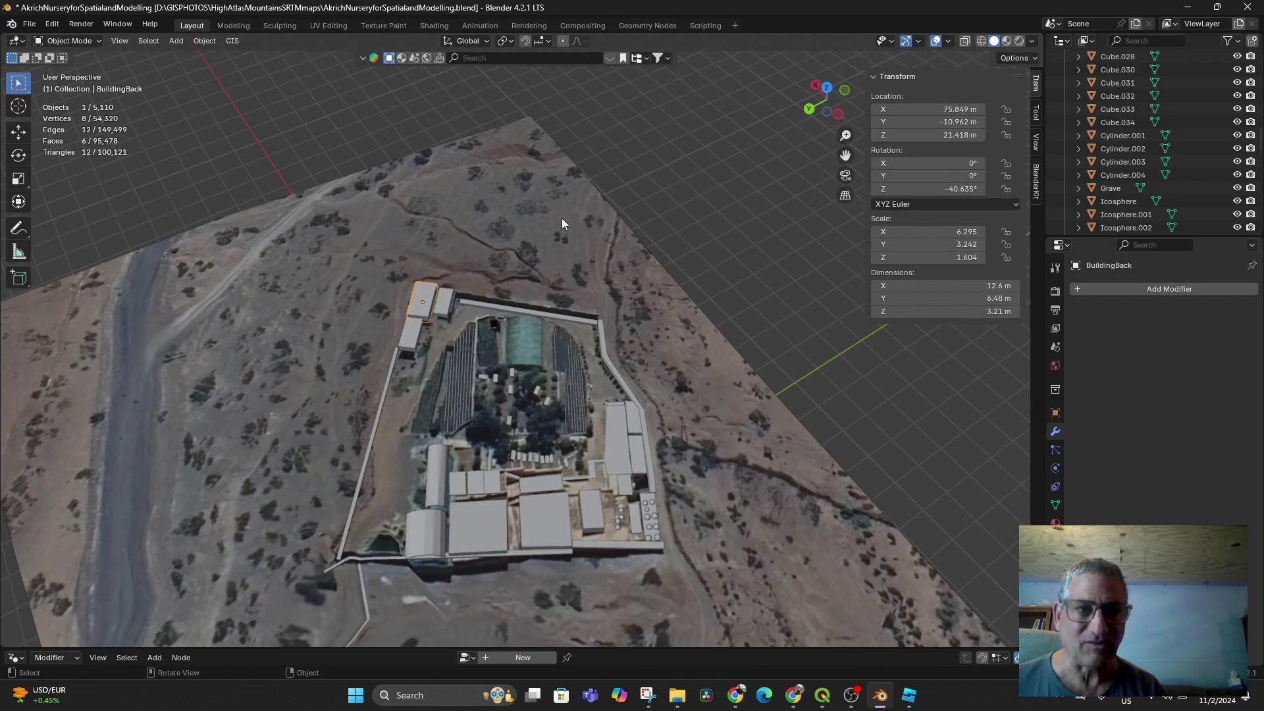
{"action": "left_click", "coordinate": [477, 39]}
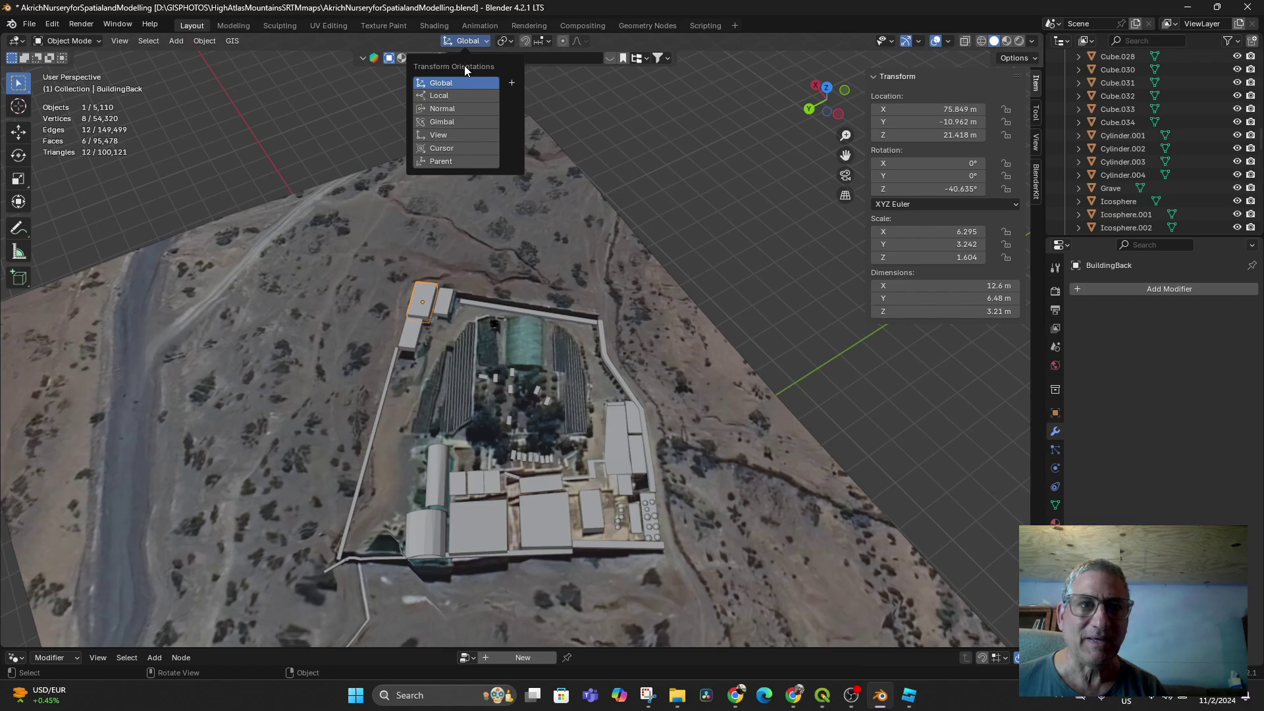
{"action": "left_click", "coordinate": [448, 96]}
{"action": "left_click", "coordinate": [667, 329]}
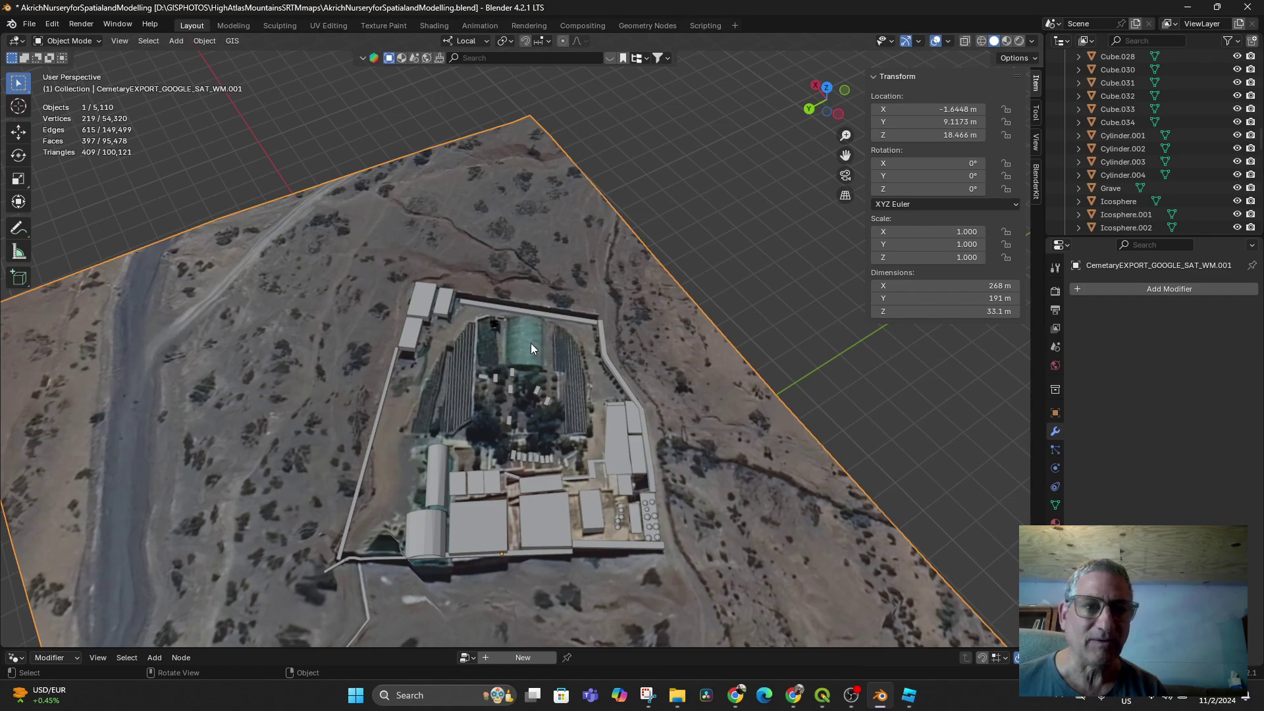
Deselect everything, add a Cylinder mesh, and select the terrain plane.
{"action": "key", "text": "alt+a"}
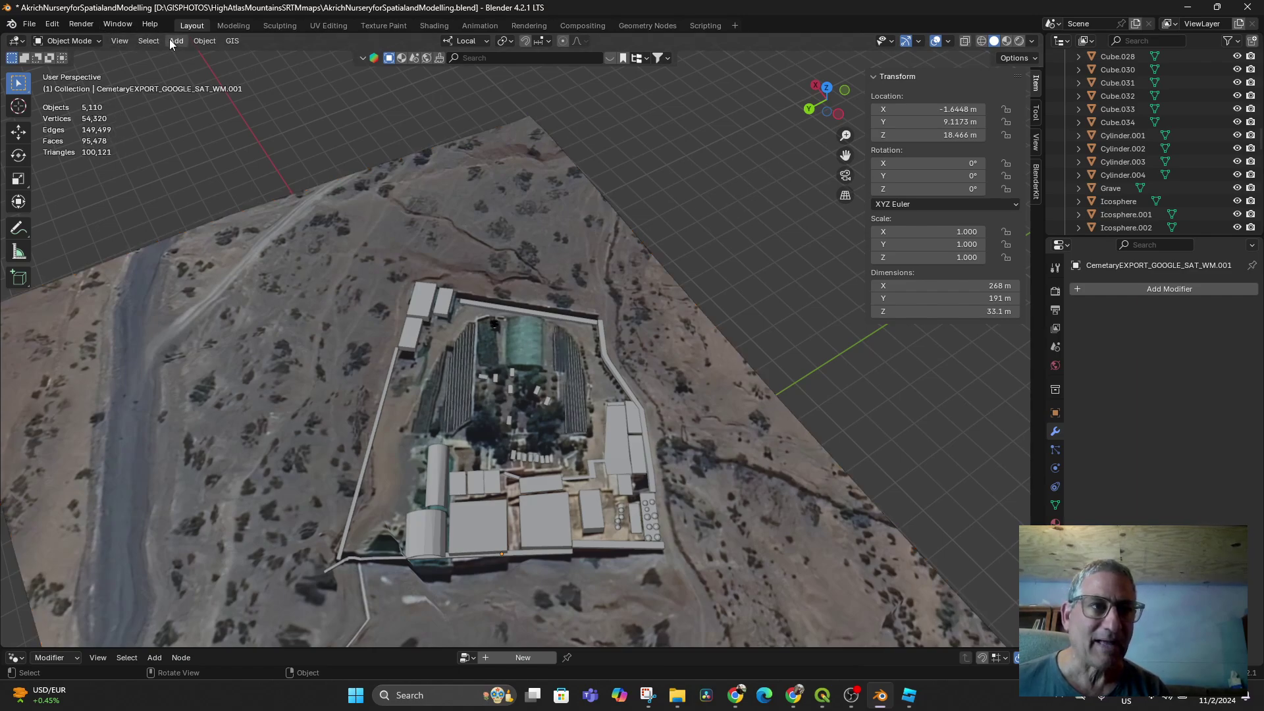
{"action": "left_click", "coordinate": [174, 42]}
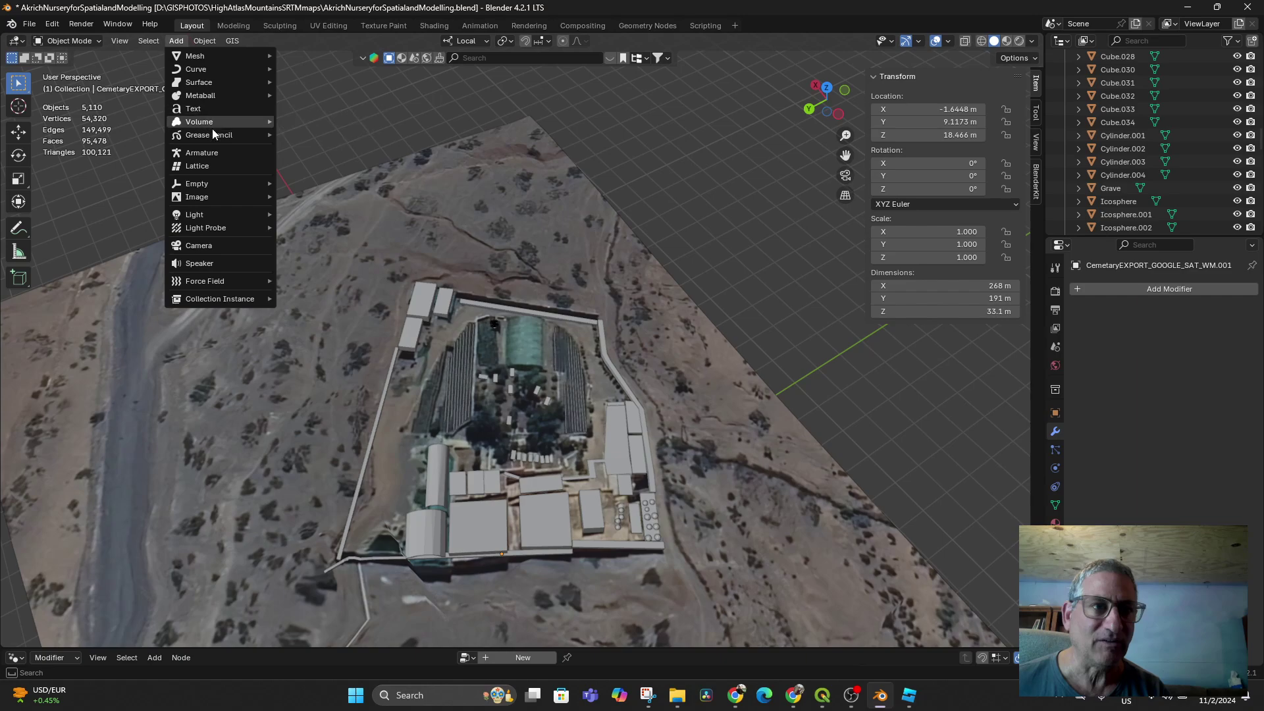
{"action": "mouse_move", "coordinate": [208, 55]}
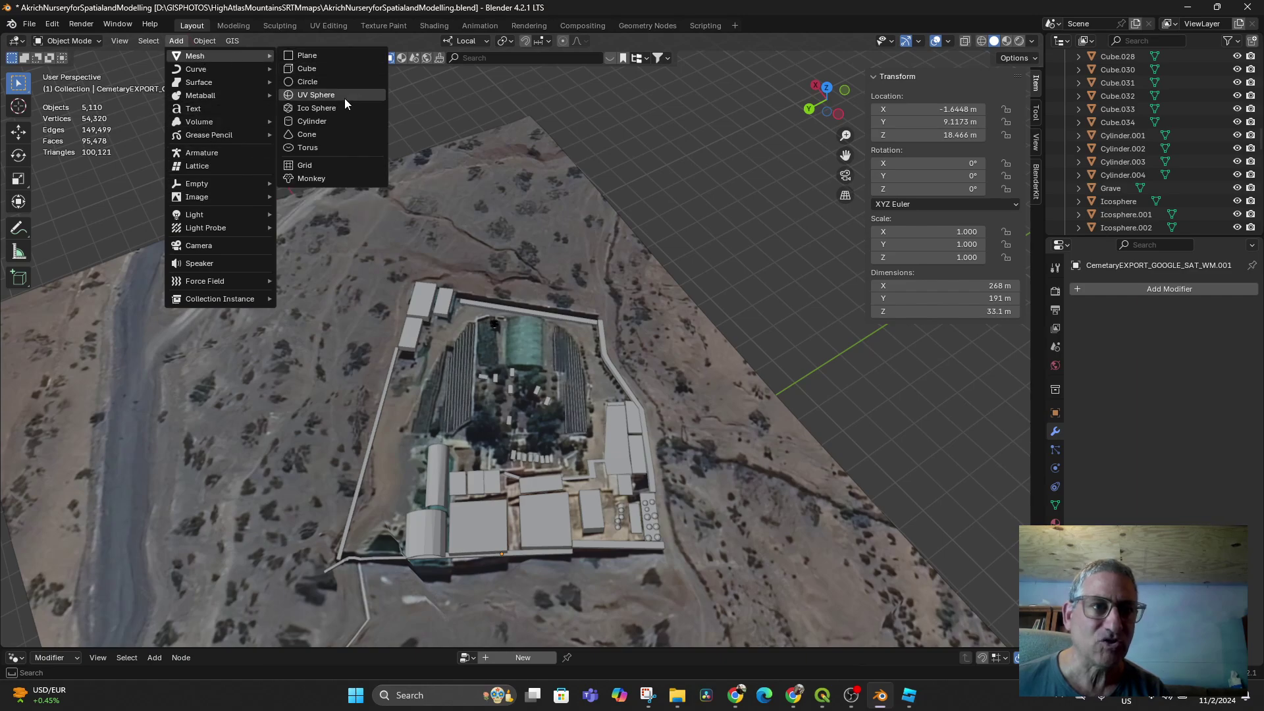
{"action": "left_click", "coordinate": [332, 121]}
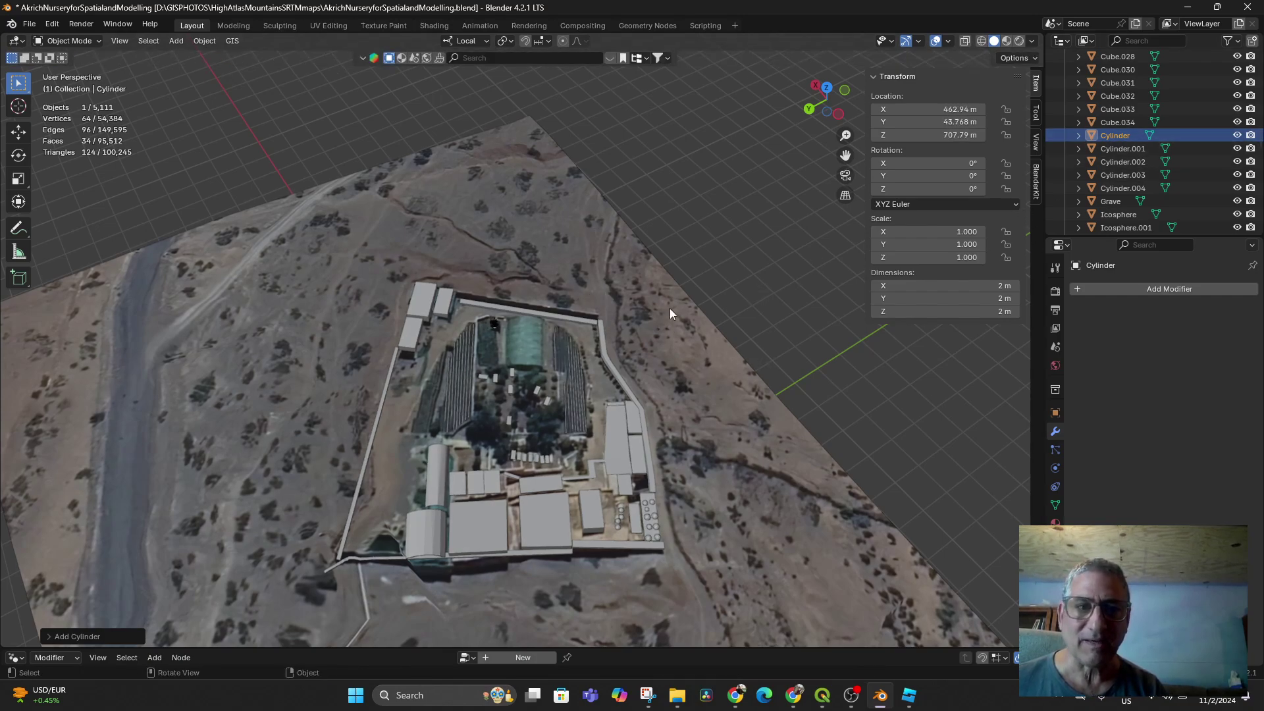
{"action": "scroll", "coordinate": [438, 352], "scroll_direction": "down", "scroll_amount": 4}
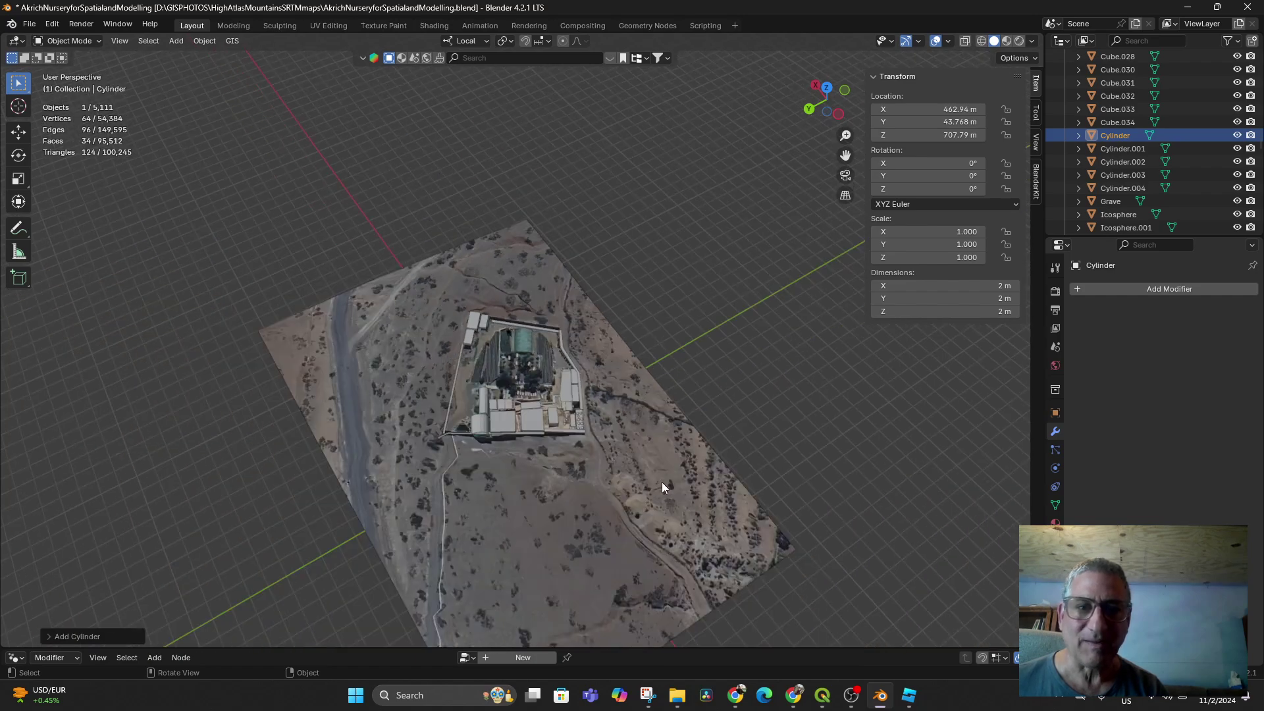
{"action": "left_click", "coordinate": [643, 488]}
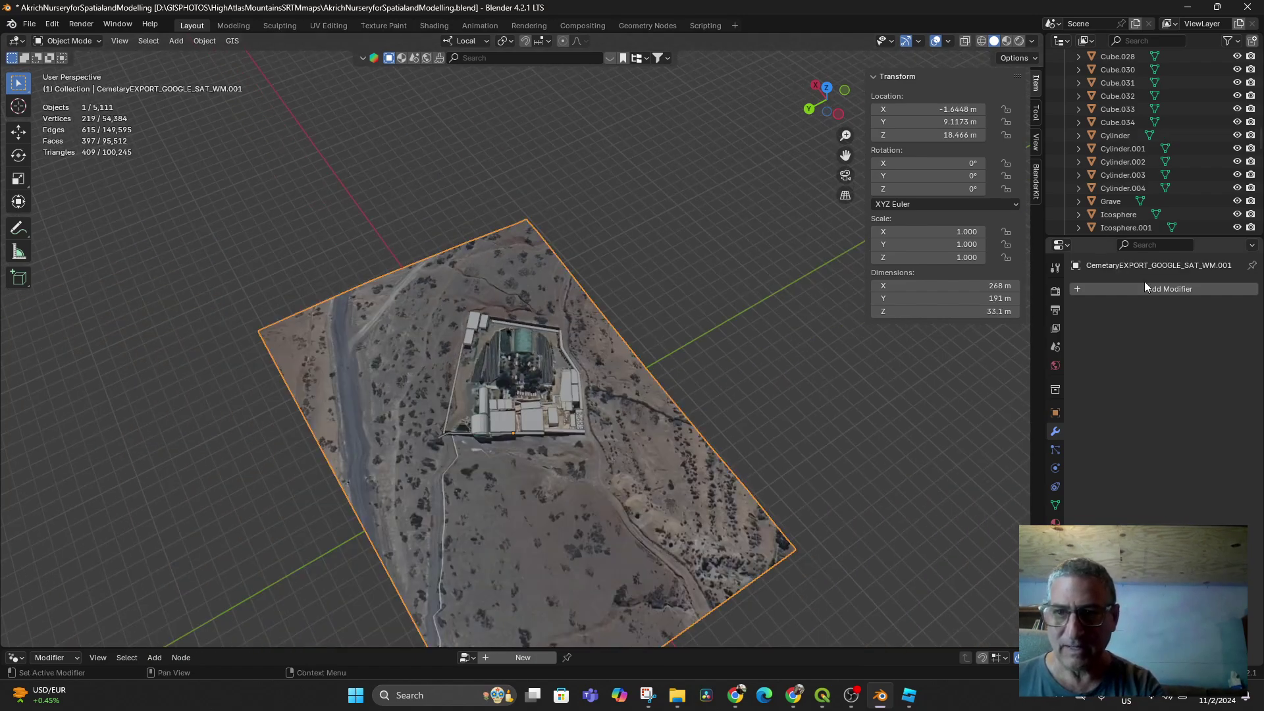
{"action": "scroll", "coordinate": [1145, 194], "scroll_direction": "up", "scroll_amount": 6}
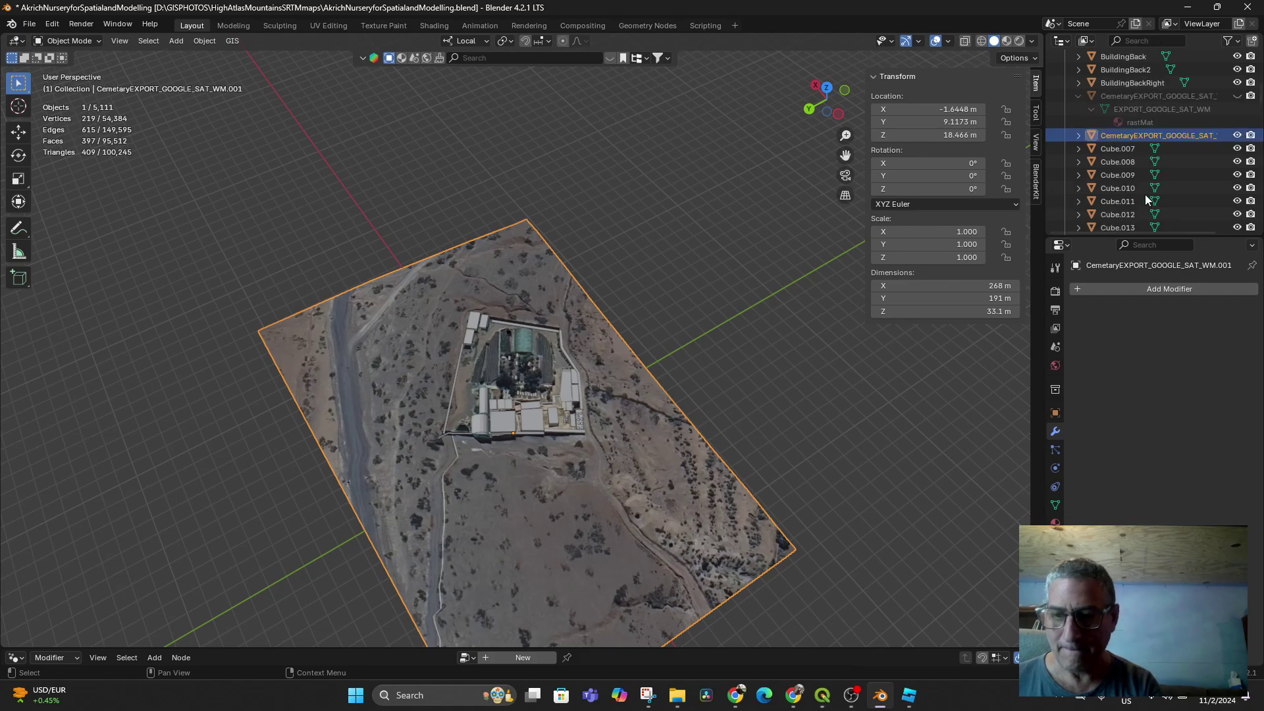
Hide the terrain plane, then select and copy the 58 nursery building objects.
{"action": "left_click", "coordinate": [1239, 135]}
{"action": "middle_click_drag", "start_coordinate": [620, 406], "coordinate": [631, 400]}
{"action": "scroll", "coordinate": [528, 366], "scroll_direction": "up", "scroll_amount": 3}
{"action": "scroll", "coordinate": [528, 367], "scroll_direction": "up", "scroll_amount": 3}
{"action": "left_click_drag", "start_coordinate": [446, 313], "coordinate": [474, 337]}
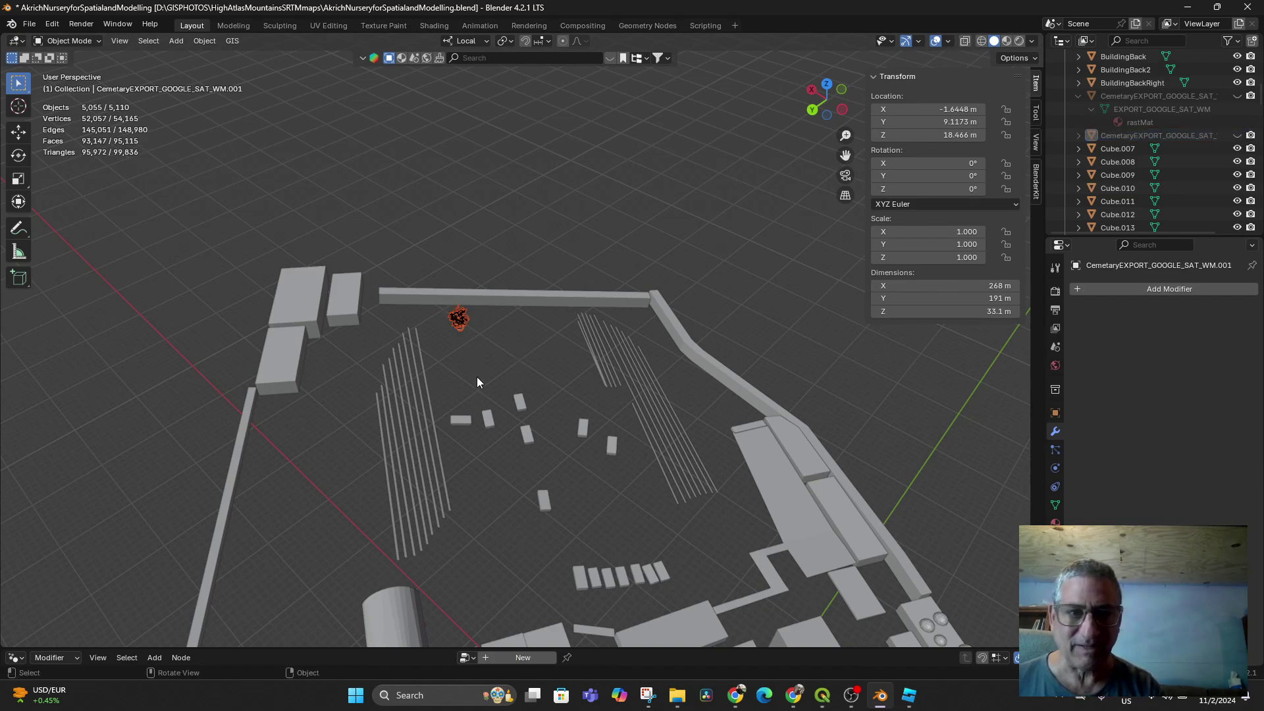
{"action": "left_click", "coordinate": [507, 381]}
{"action": "scroll", "coordinate": [587, 256], "scroll_direction": "down", "scroll_amount": 5}
{"action": "scroll", "coordinate": [426, 292], "scroll_direction": "down", "scroll_amount": 3}
{"action": "left_click_drag", "start_coordinate": [387, 274], "coordinate": [666, 511]}
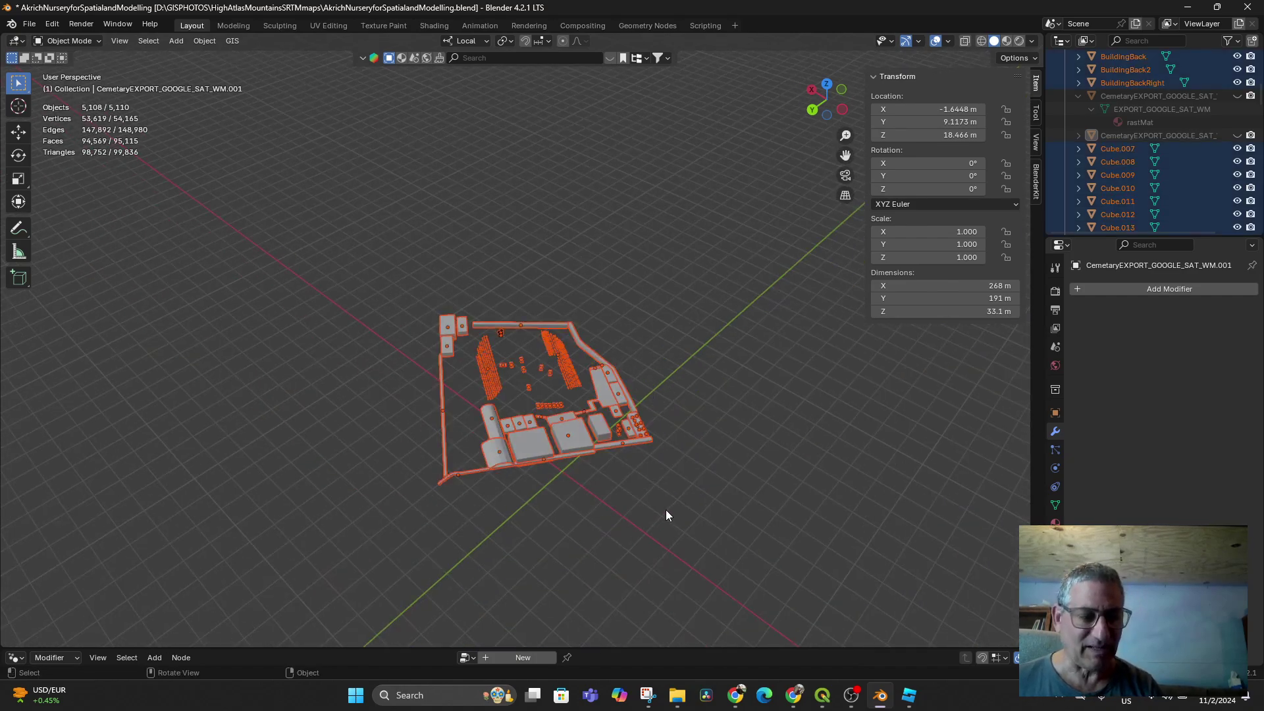
{"action": "key", "text": "ctrl+c"}
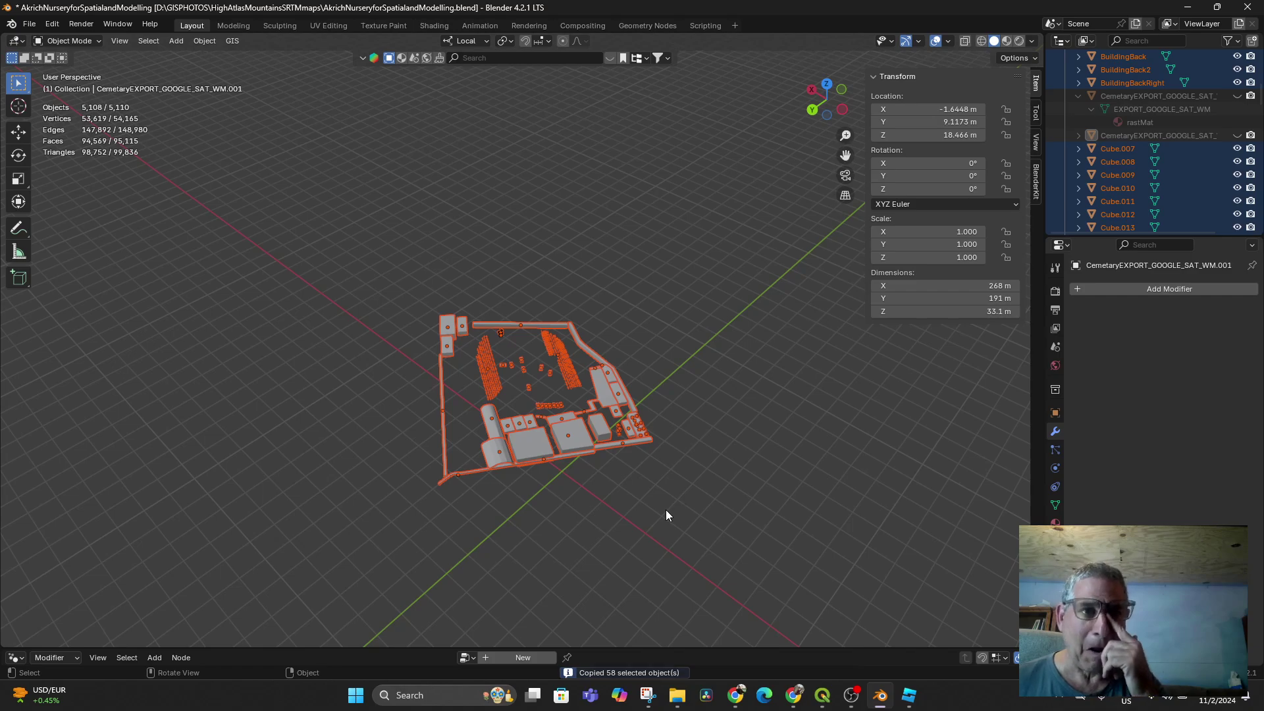
Open the recent HAFProjectsExtent project without saving the current file.
{"action": "left_click", "coordinate": [32, 25]}
{"action": "mouse_move", "coordinate": [61, 65]}
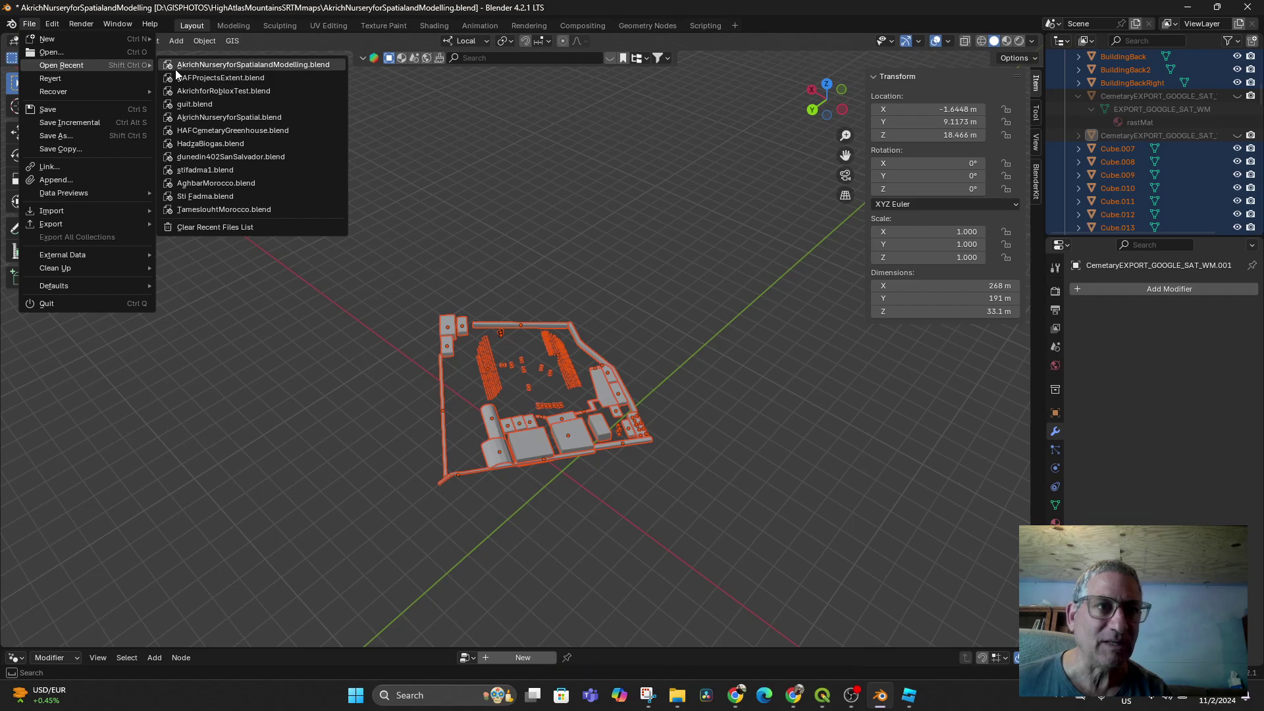
{"action": "left_click", "coordinate": [224, 76]}
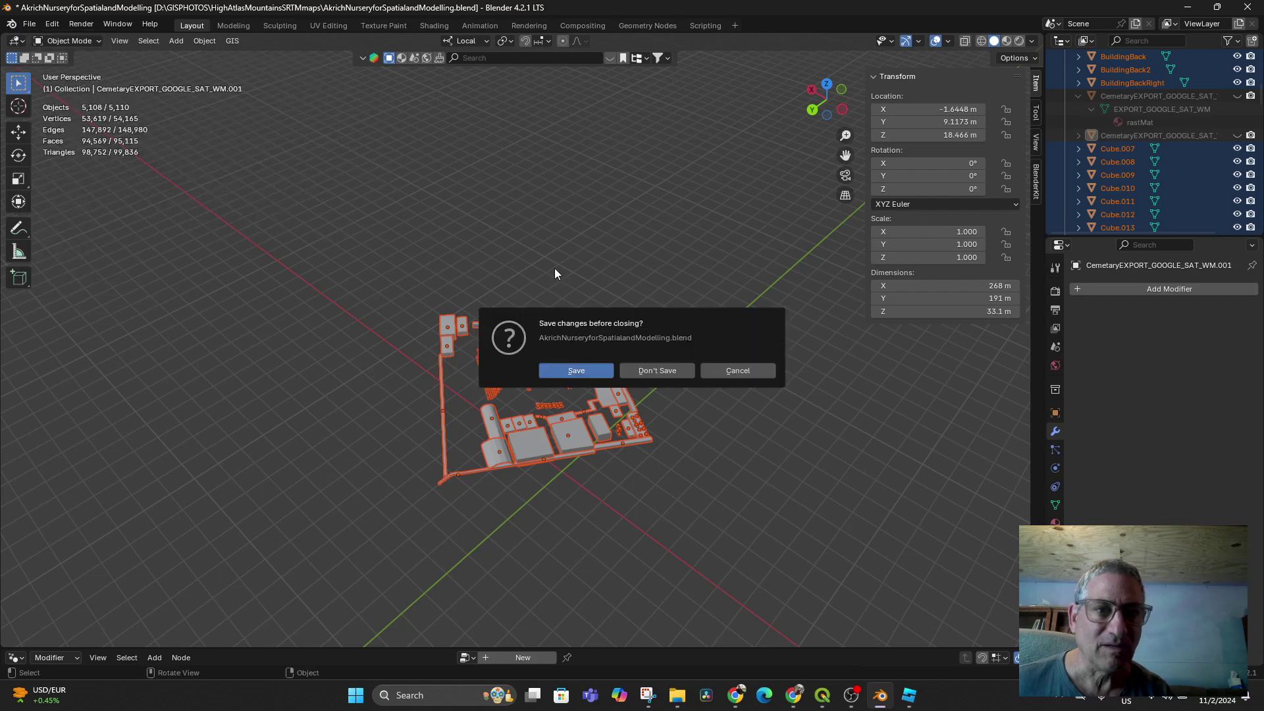
{"action": "left_click", "coordinate": [658, 372]}
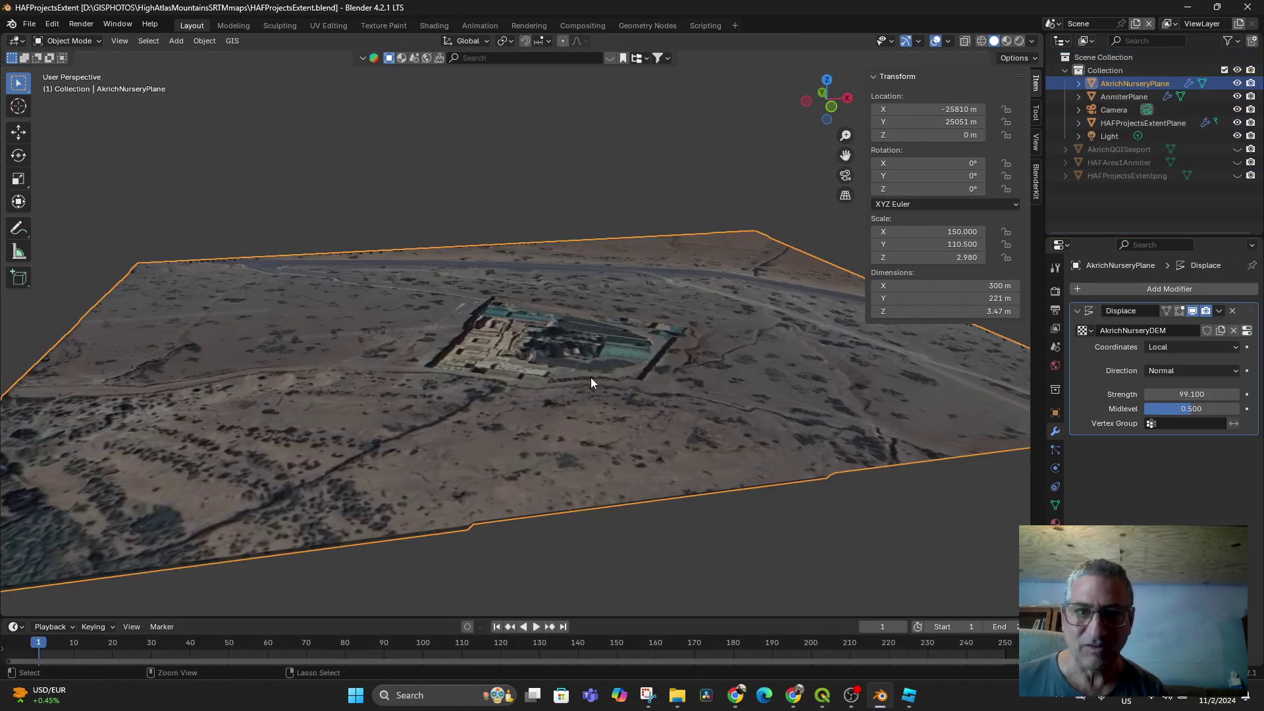
Pick the AkrichPlaneforRoblox scene from the Scene dropdown.
{"action": "left_click", "coordinate": [1053, 24]}
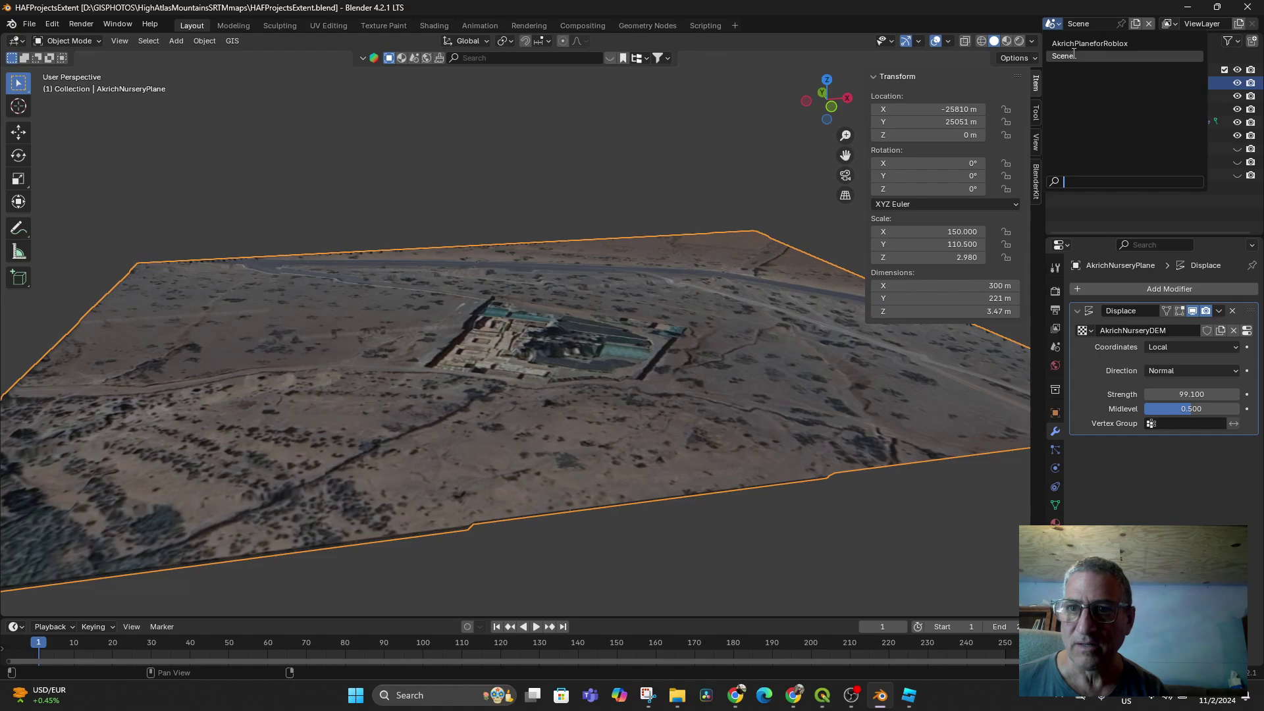
{"action": "left_click", "coordinate": [1076, 44]}
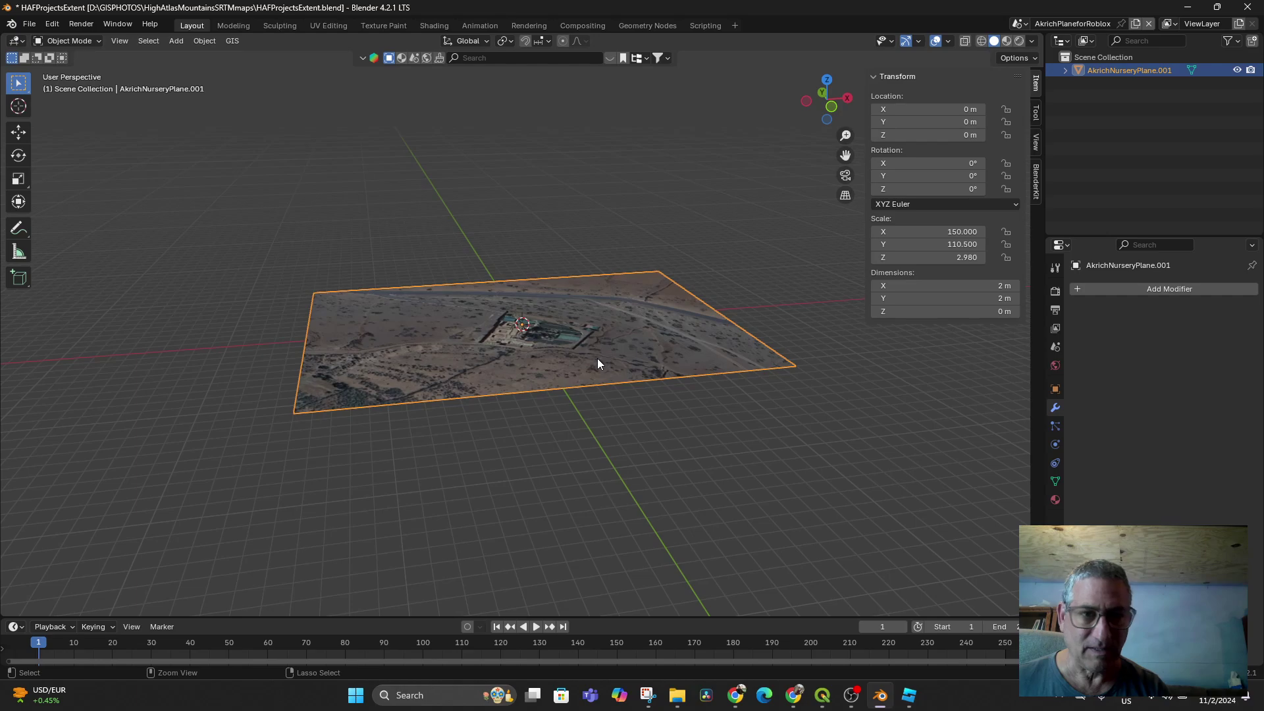
Paste the 58 copied buildings and rotate them twice to match the compound.
{"action": "key", "text": "ctrl+v"}
{"action": "scroll", "coordinate": [590, 380], "scroll_direction": "up", "scroll_amount": 5}
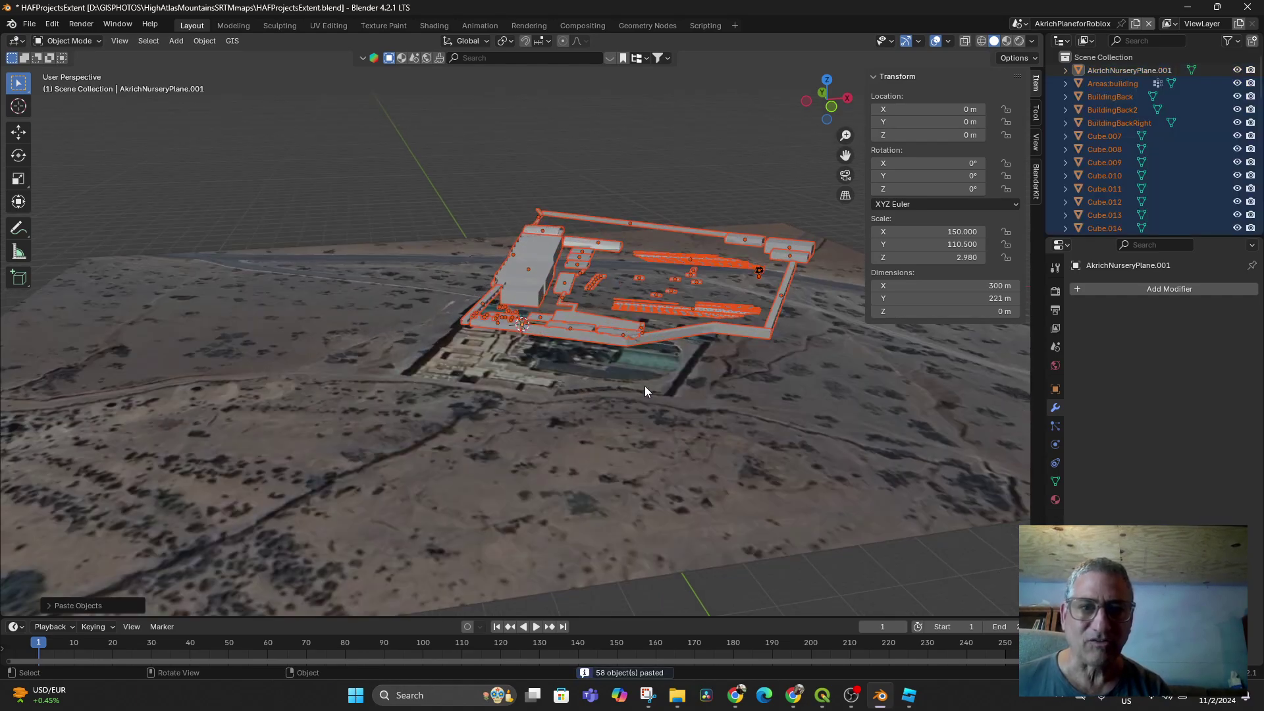
{"action": "mouse_move", "coordinate": [645, 386]}
{"action": "middle_mouse_down"}
{"action": "mouse_move", "coordinate": [741, 386]}
{"action": "mouse_move", "coordinate": [602, 396]}
{"action": "middle_mouse_up"}
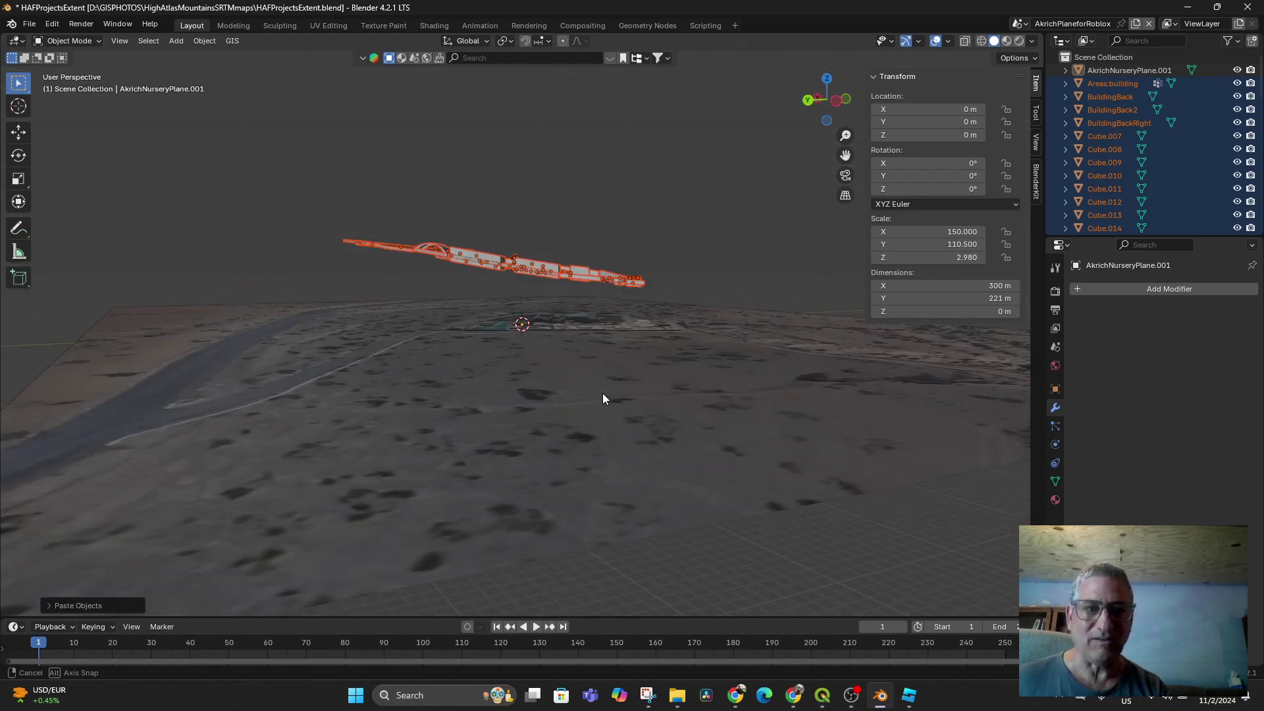
{"action": "middle_click_drag", "start_coordinate": [602, 395], "coordinate": [571, 354]}
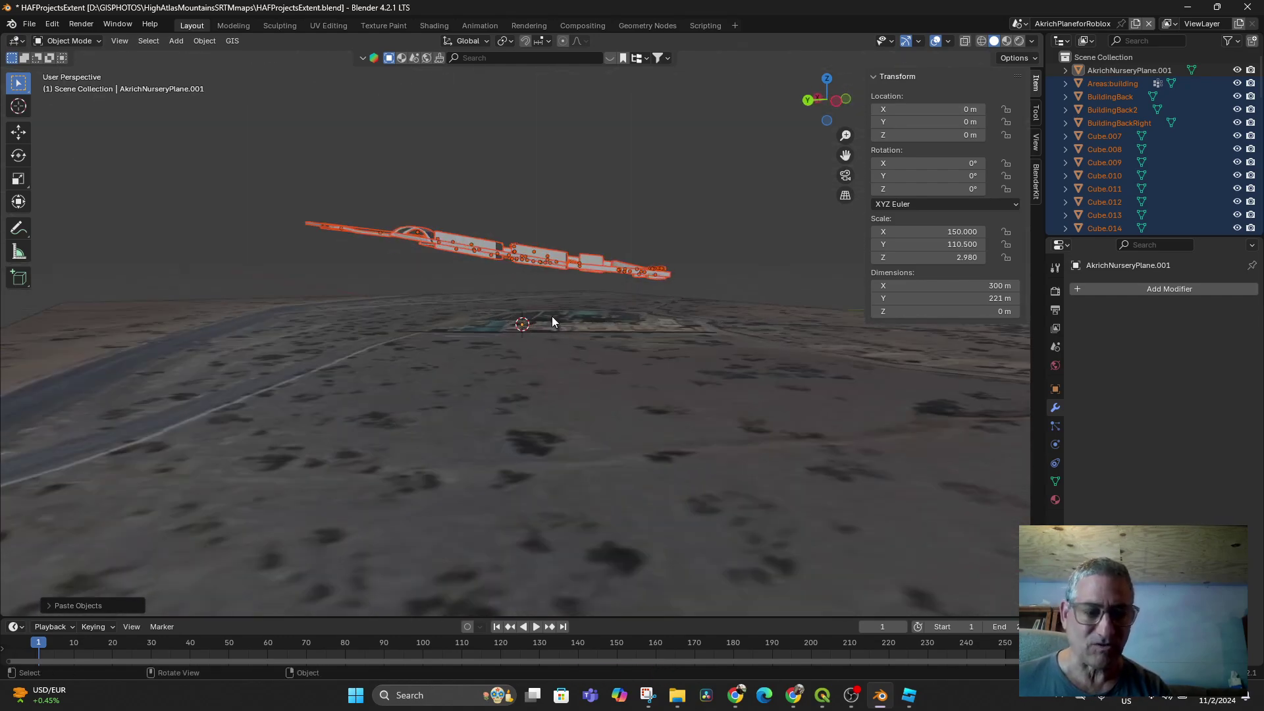
{"action": "key", "text": "r"}
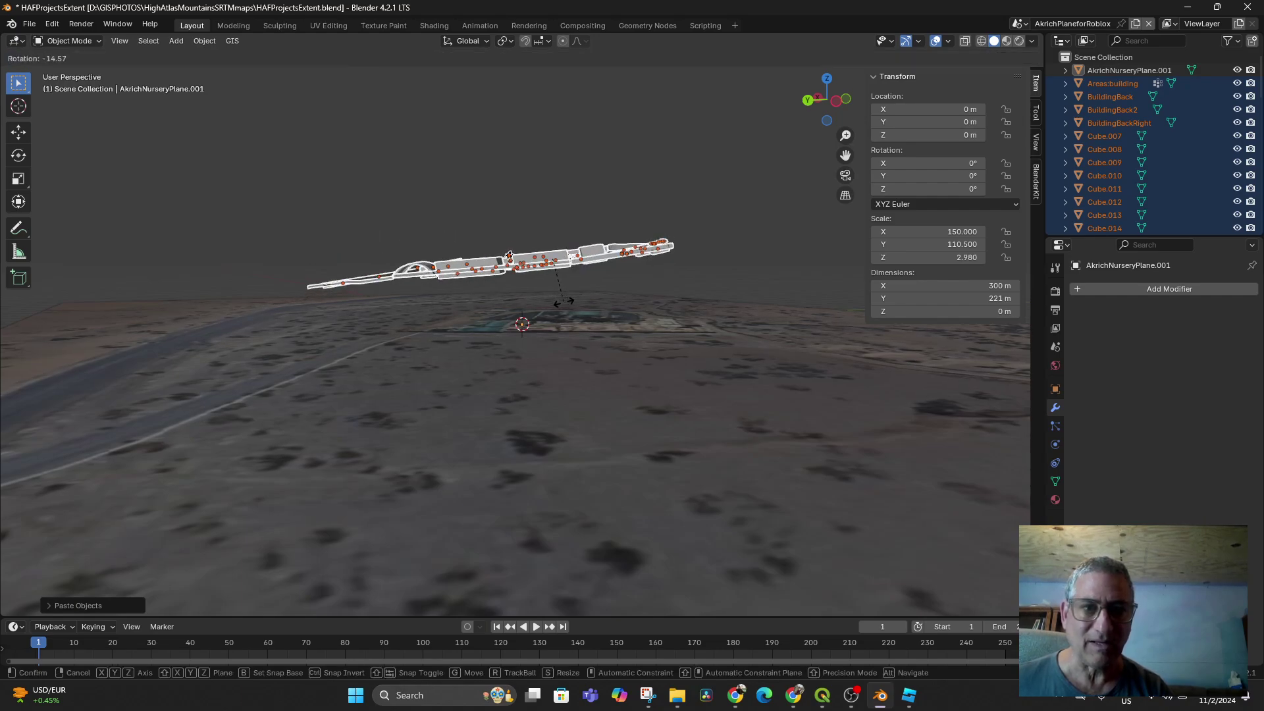
{"action": "left_click", "coordinate": [560, 312]}
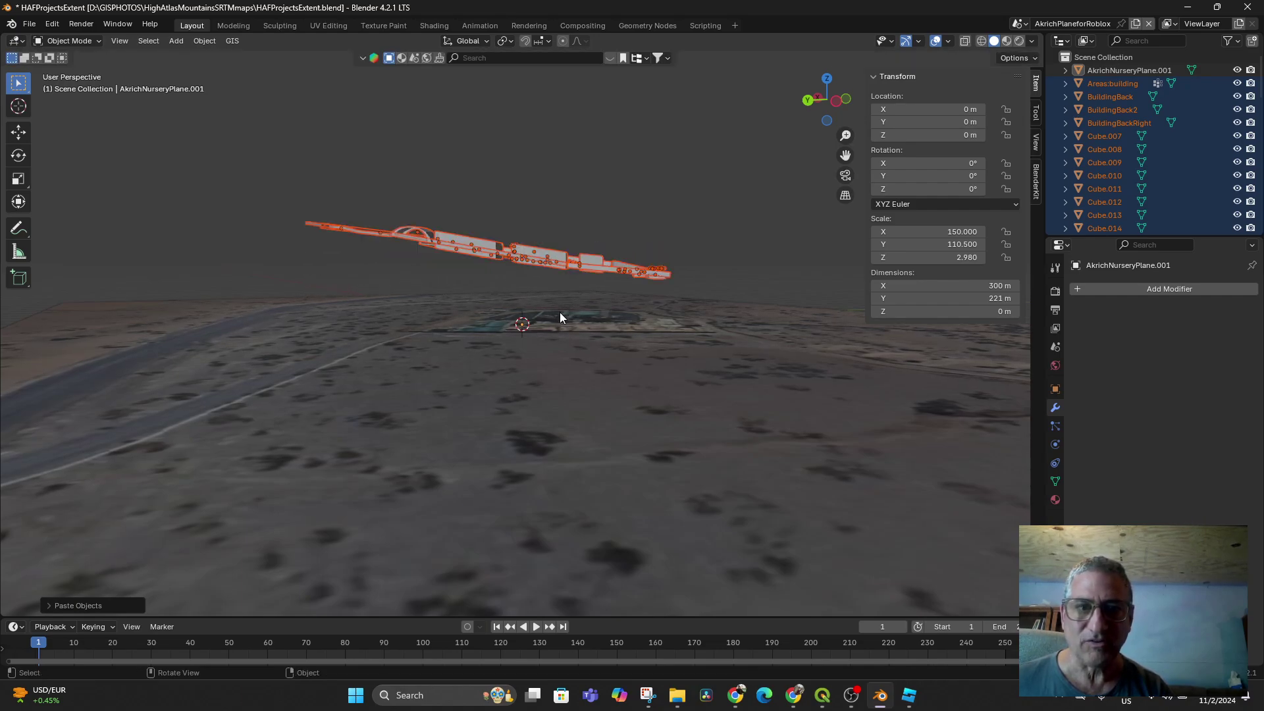
{"action": "key", "text": "r"}
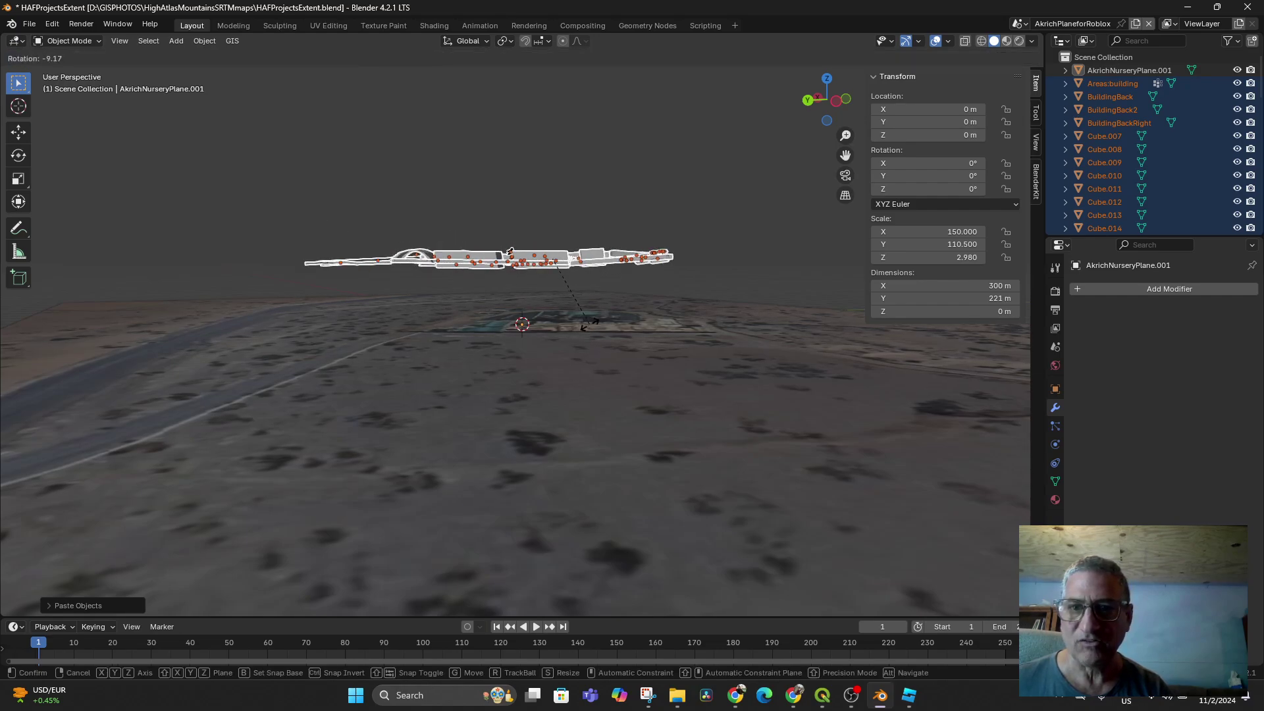
{"action": "left_click", "coordinate": [591, 333]}
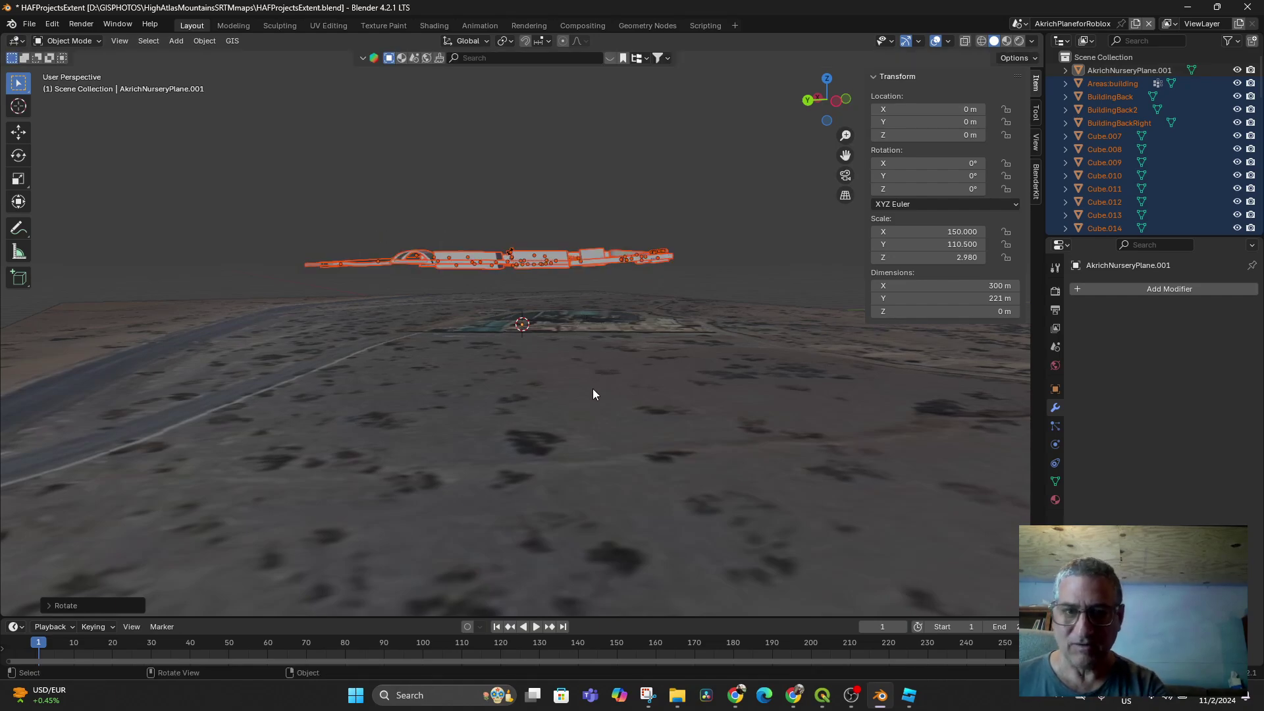
Lower the pasted buildings along Z onto the plane and check from top view.
{"action": "key", "text": "KP_7"}
{"action": "mouse_move", "coordinate": [558, 439]}
{"action": "middle_mouse_down"}
{"action": "mouse_move", "coordinate": [617, 497]}
{"action": "mouse_move", "coordinate": [650, 413]}
{"action": "middle_mouse_up"}
{"action": "key", "text": "s"}
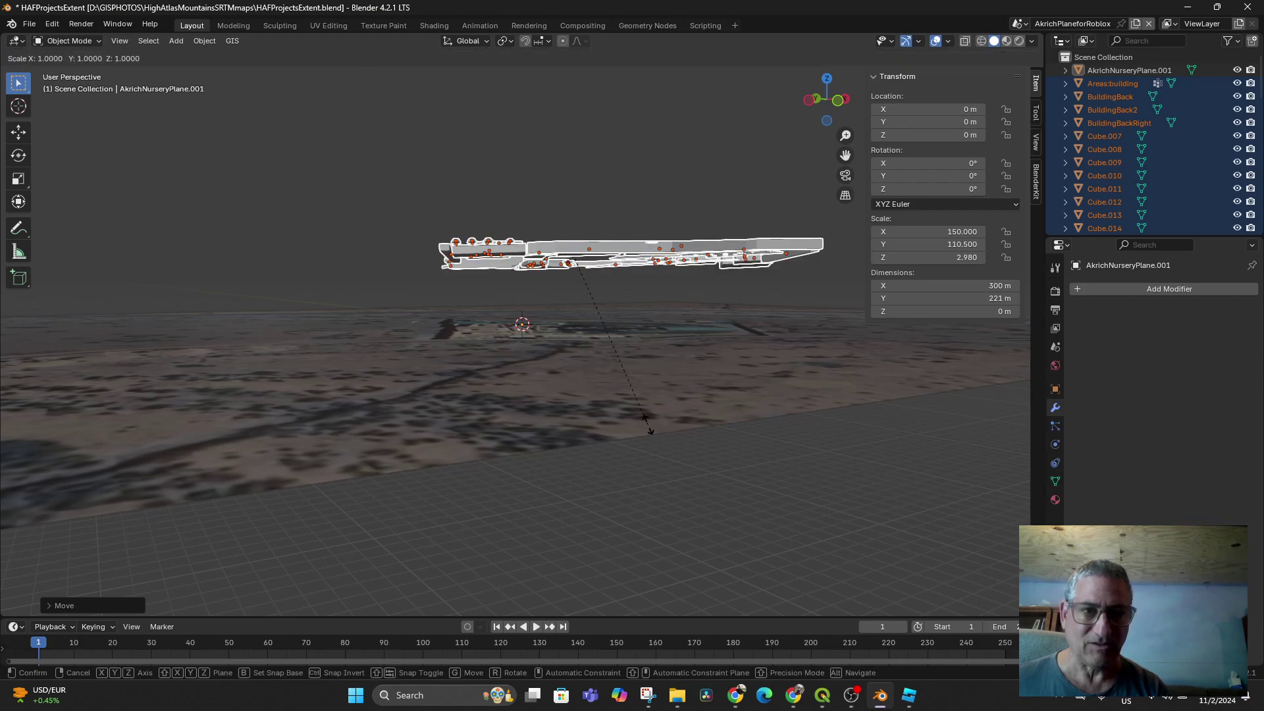
{"action": "key", "text": "Escape"}
{"action": "key", "text": "g"}
{"action": "key", "text": "z"}
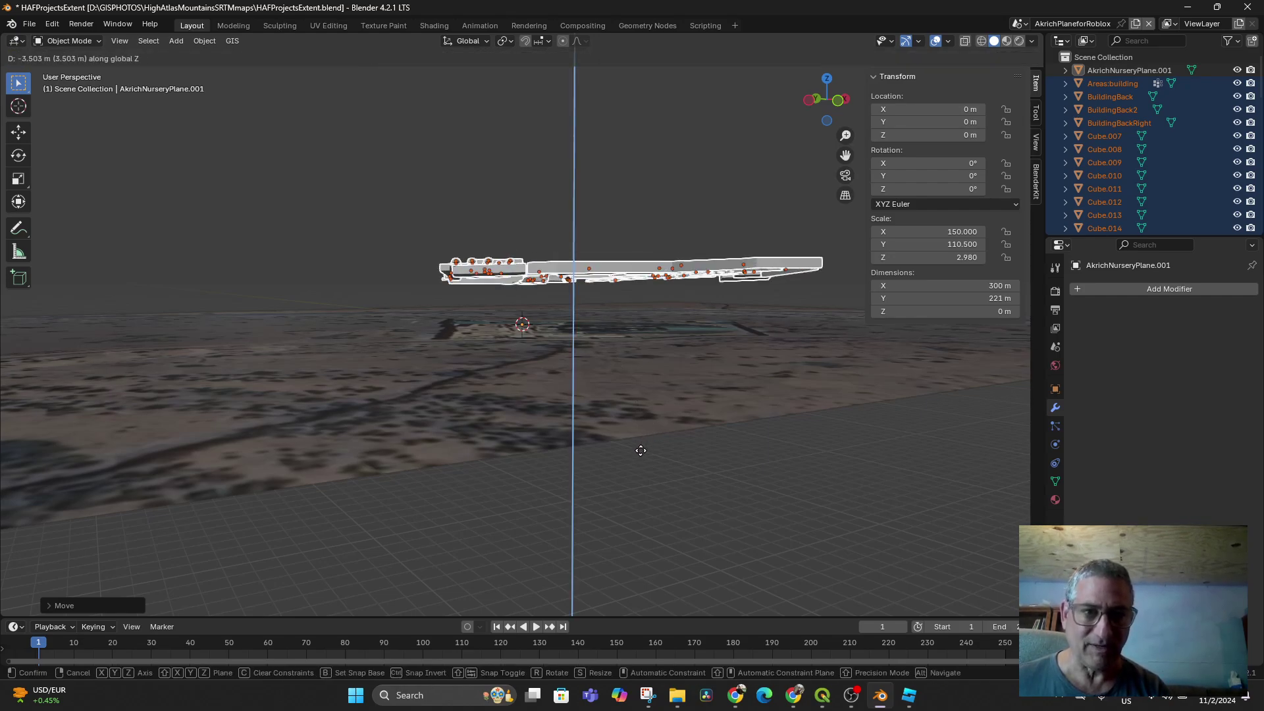
{"action": "left_click", "coordinate": [622, 498]}
{"action": "mouse_move", "coordinate": [611, 475]}
{"action": "middle_mouse_down"}
{"action": "mouse_move", "coordinate": [627, 500]}
{"action": "mouse_move", "coordinate": [713, 536]}
{"action": "middle_mouse_up"}
{"action": "key", "text": "KP_7"}
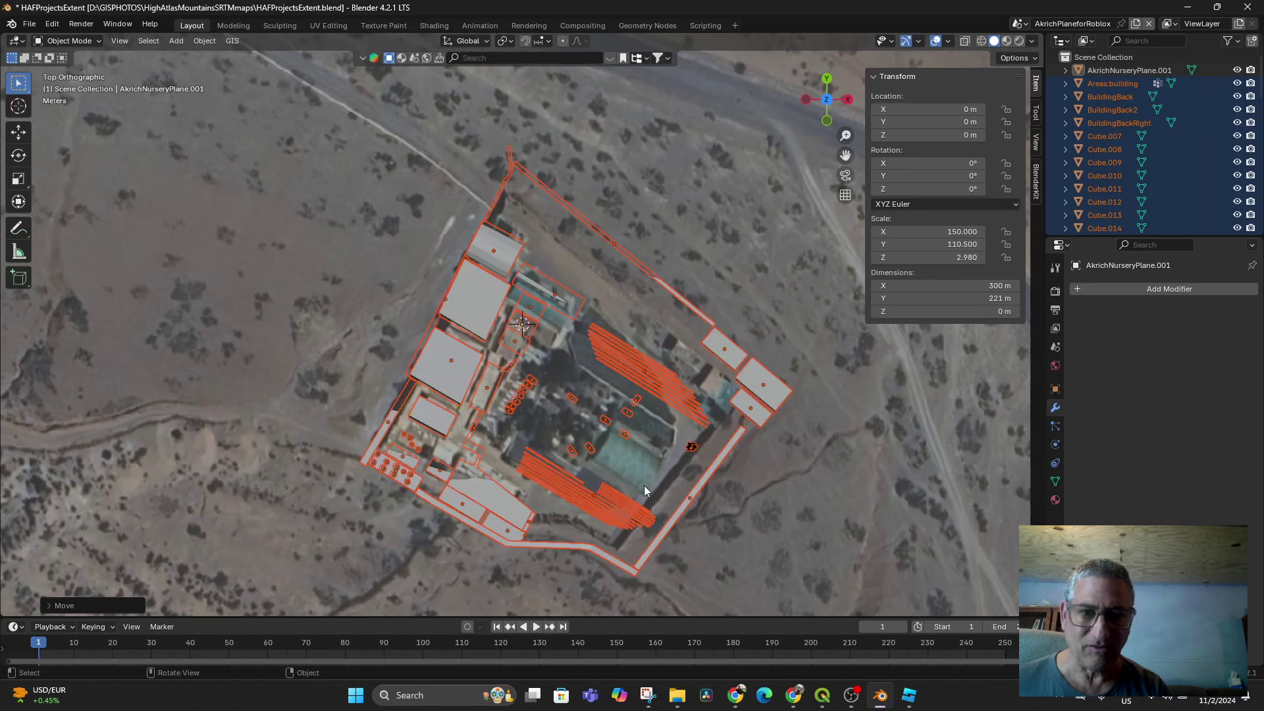
Shrink the site objects, move them, then enlarge them slightly over the aerial photo.
{"action": "mouse_move", "coordinate": [598, 446]}
{"action": "middle_mouse_down"}
{"action": "mouse_move", "coordinate": [685, 383]}
{"action": "mouse_move", "coordinate": [689, 353]}
{"action": "mouse_move", "coordinate": [665, 423]}
{"action": "mouse_move", "coordinate": [702, 447]}
{"action": "mouse_move", "coordinate": [645, 416]}
{"action": "middle_mouse_up"}
{"action": "key", "text": "s"}
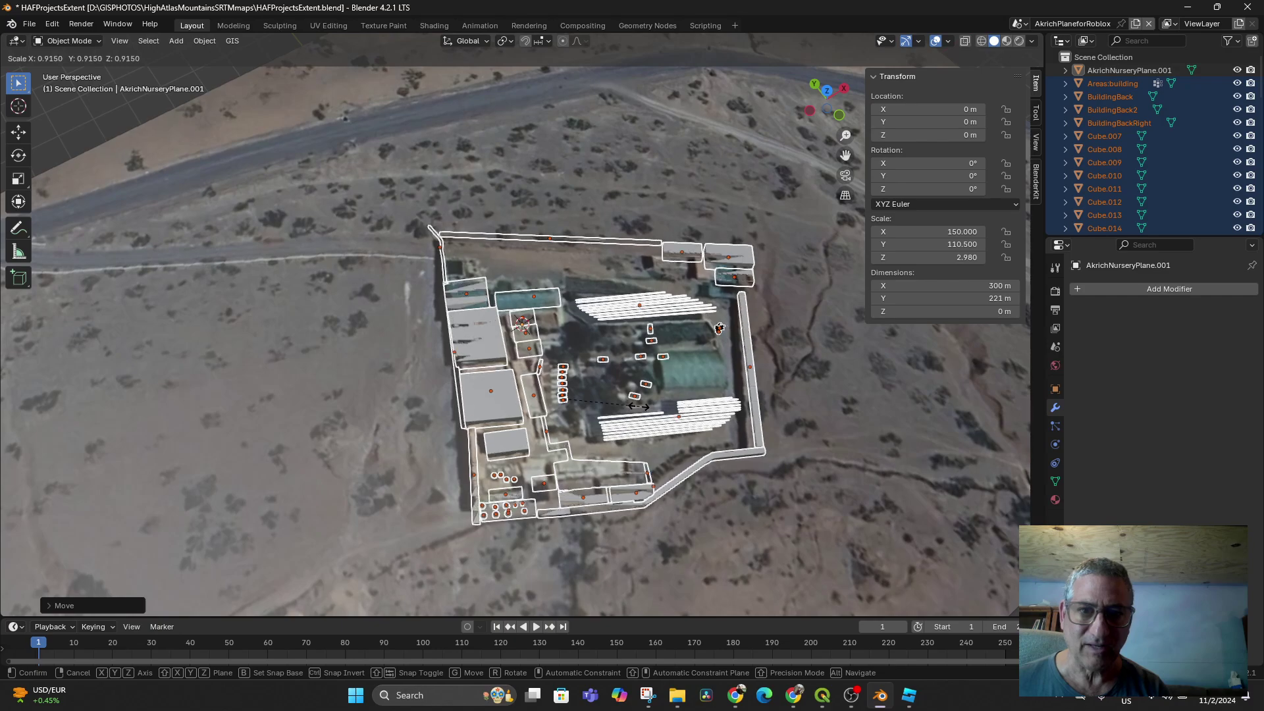
{"action": "left_click", "coordinate": [630, 384]}
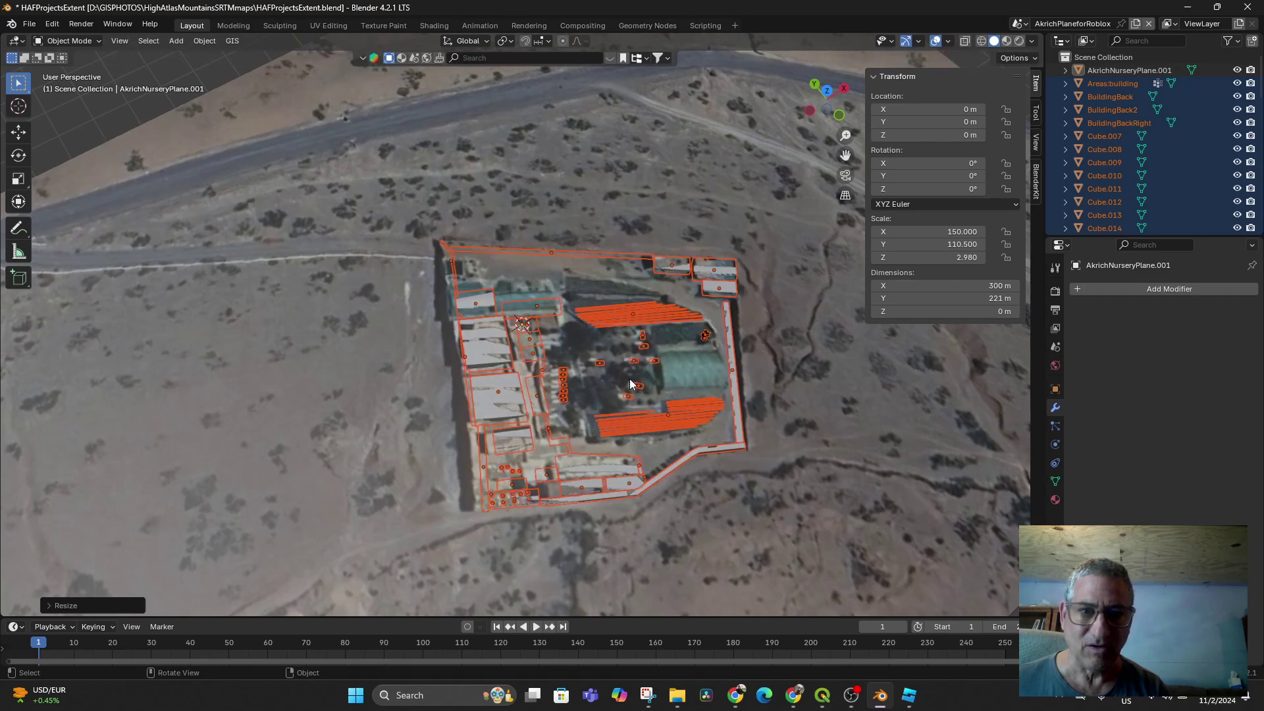
{"action": "key", "text": "g"}
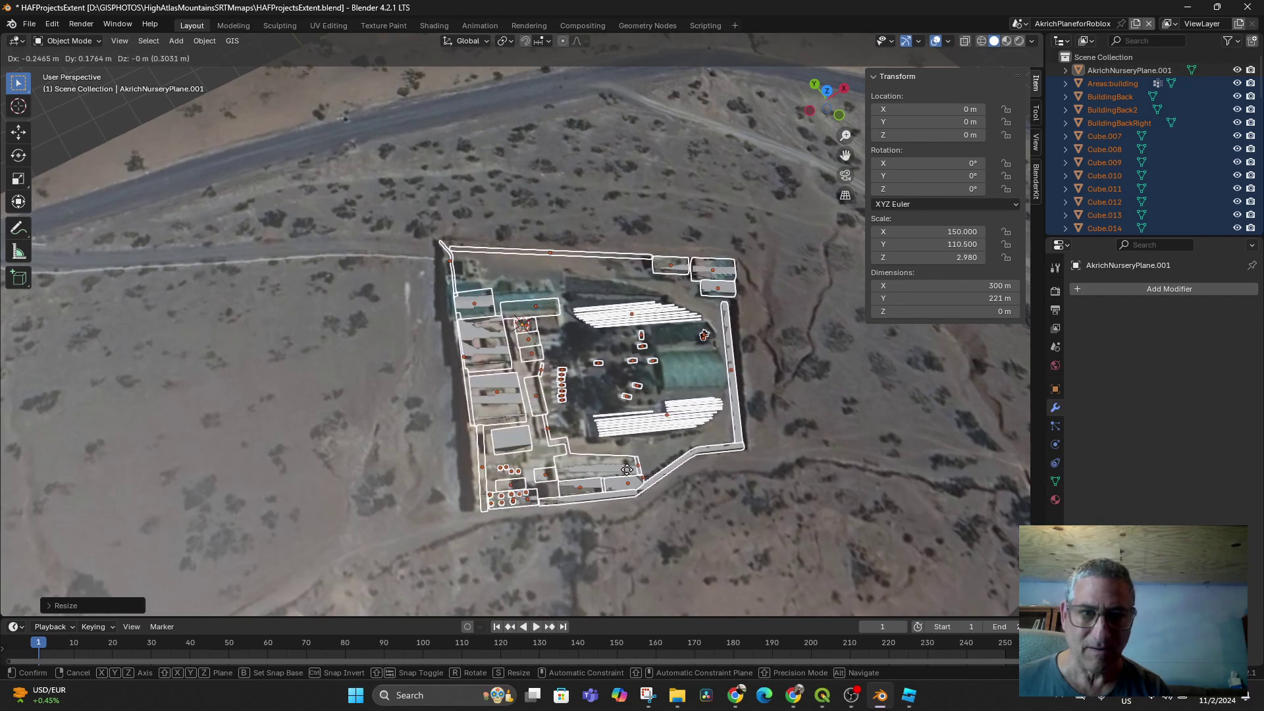
{"action": "left_click", "coordinate": [626, 473]}
{"action": "key", "text": "s"}
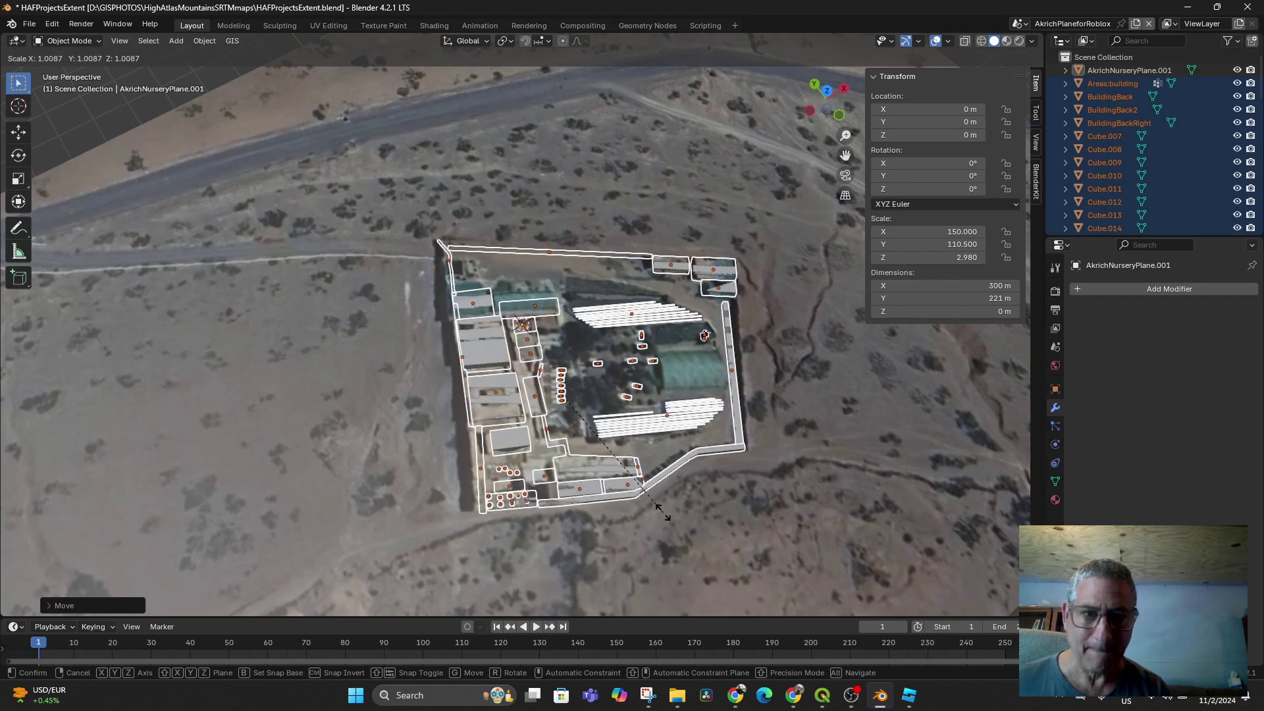
{"action": "left_click", "coordinate": [667, 511]}
{"action": "mouse_move", "coordinate": [668, 524]}
{"action": "middle_mouse_down"}
{"action": "mouse_move", "coordinate": [715, 483]}
{"action": "mouse_move", "coordinate": [649, 539]}
{"action": "mouse_move", "coordinate": [587, 447]}
{"action": "mouse_move", "coordinate": [620, 487]}
{"action": "middle_mouse_up"}
{"action": "scroll", "coordinate": [650, 539], "scroll_direction": "up", "scroll_amount": 5}
{"action": "scroll", "coordinate": [673, 529], "scroll_direction": "up", "scroll_amount": 3}
{"action": "scroll", "coordinate": [672, 524], "scroll_direction": "down", "scroll_amount": 3}
{"action": "scroll", "coordinate": [661, 516], "scroll_direction": "down", "scroll_amount": 2}
Move the site objects over the photo and adjust their height along Z.
{"action": "key", "text": "s"}
{"action": "key", "text": "Escape"}
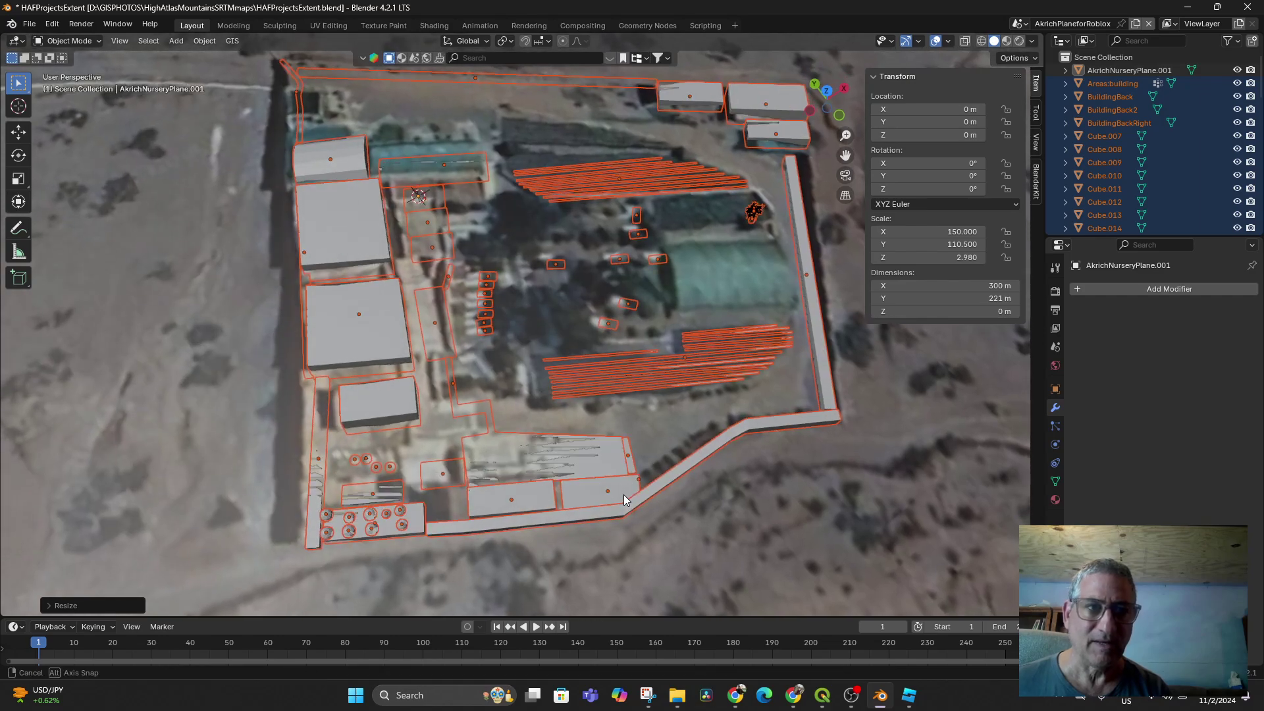
{"action": "key", "text": "g"}
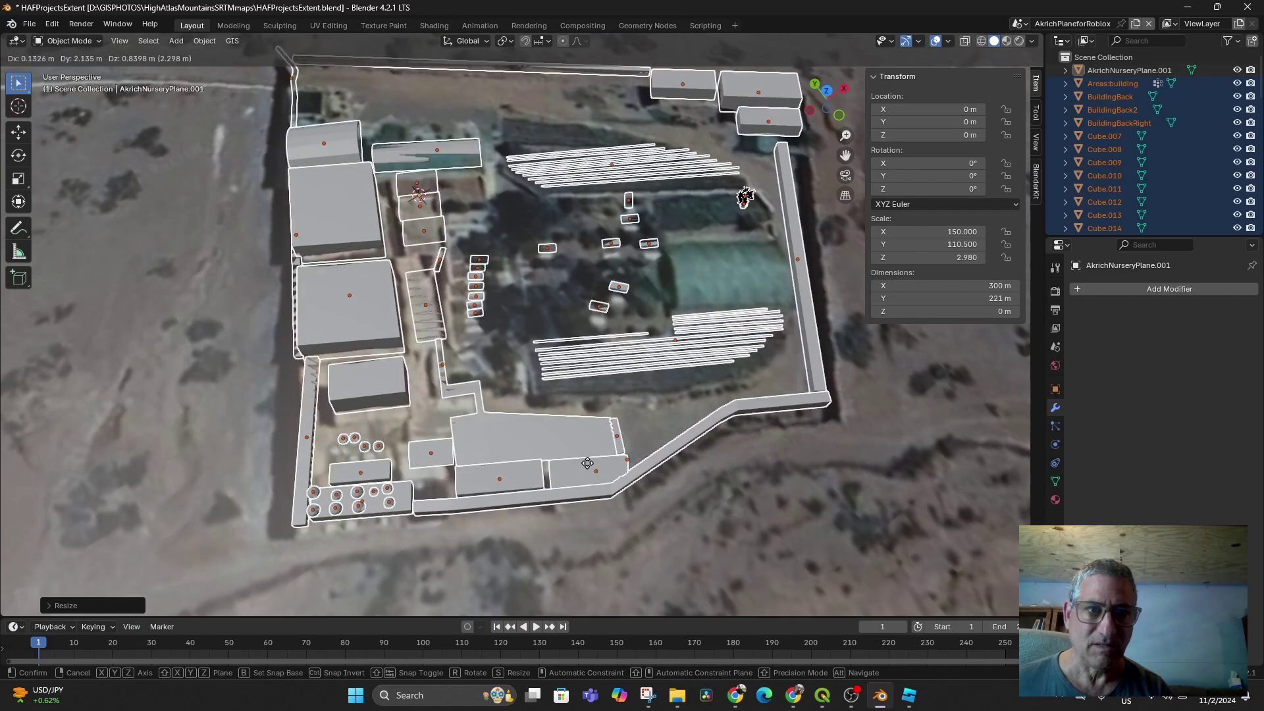
{"action": "left_click", "coordinate": [587, 462]}
{"action": "middle_click_drag", "start_coordinate": [605, 492], "coordinate": [794, 490]}
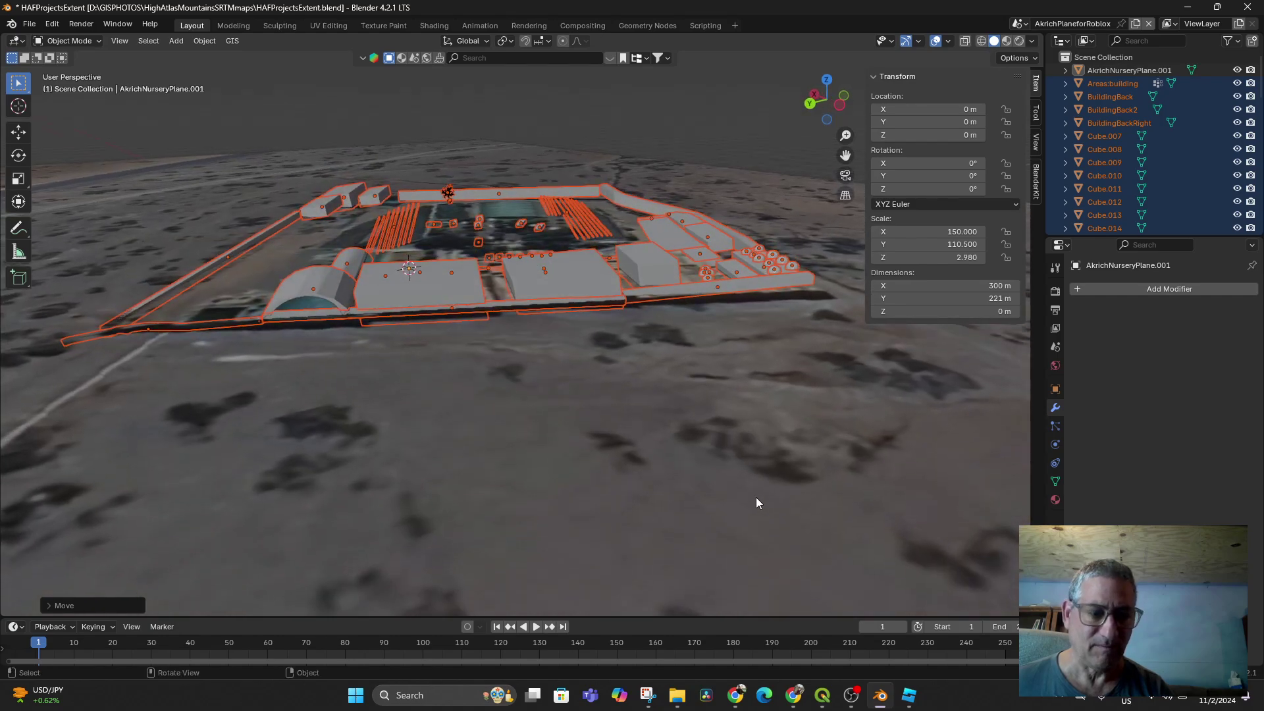
{"action": "key", "text": "g"}
{"action": "key", "text": "z"}
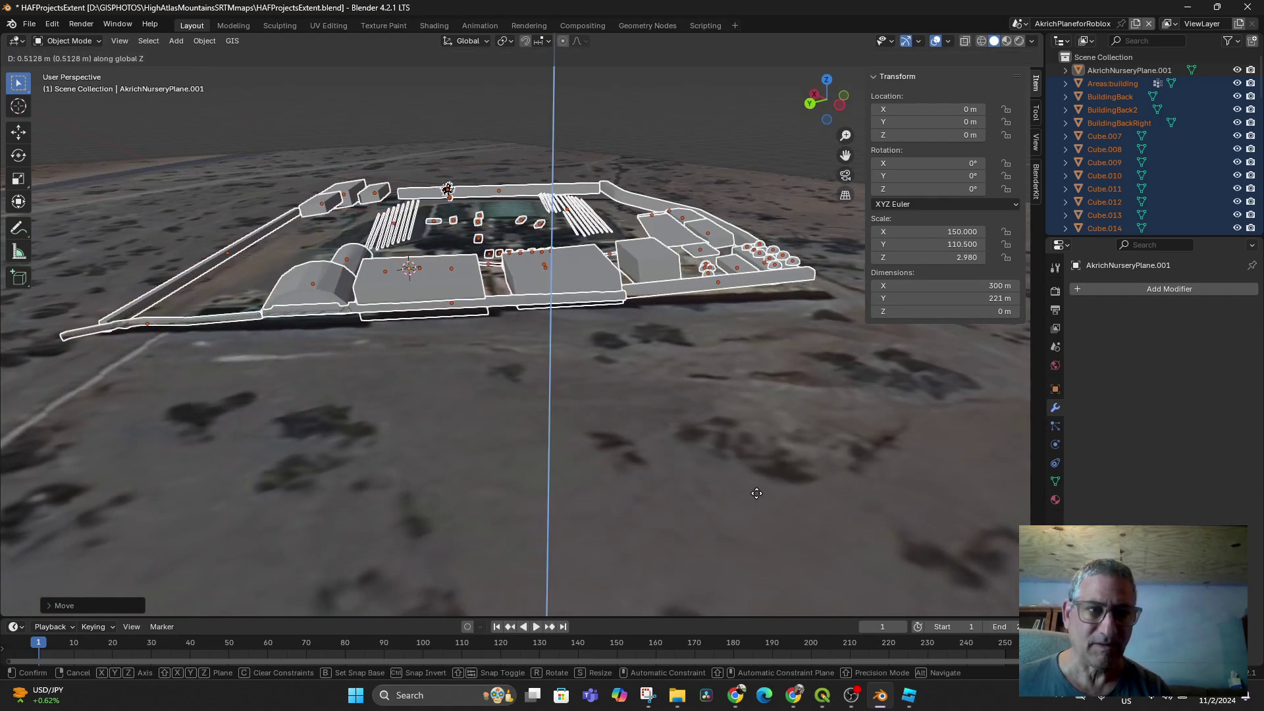
{"action": "left_click", "coordinate": [756, 492]}
{"action": "middle_click_drag", "start_coordinate": [757, 492], "coordinate": [644, 580]}
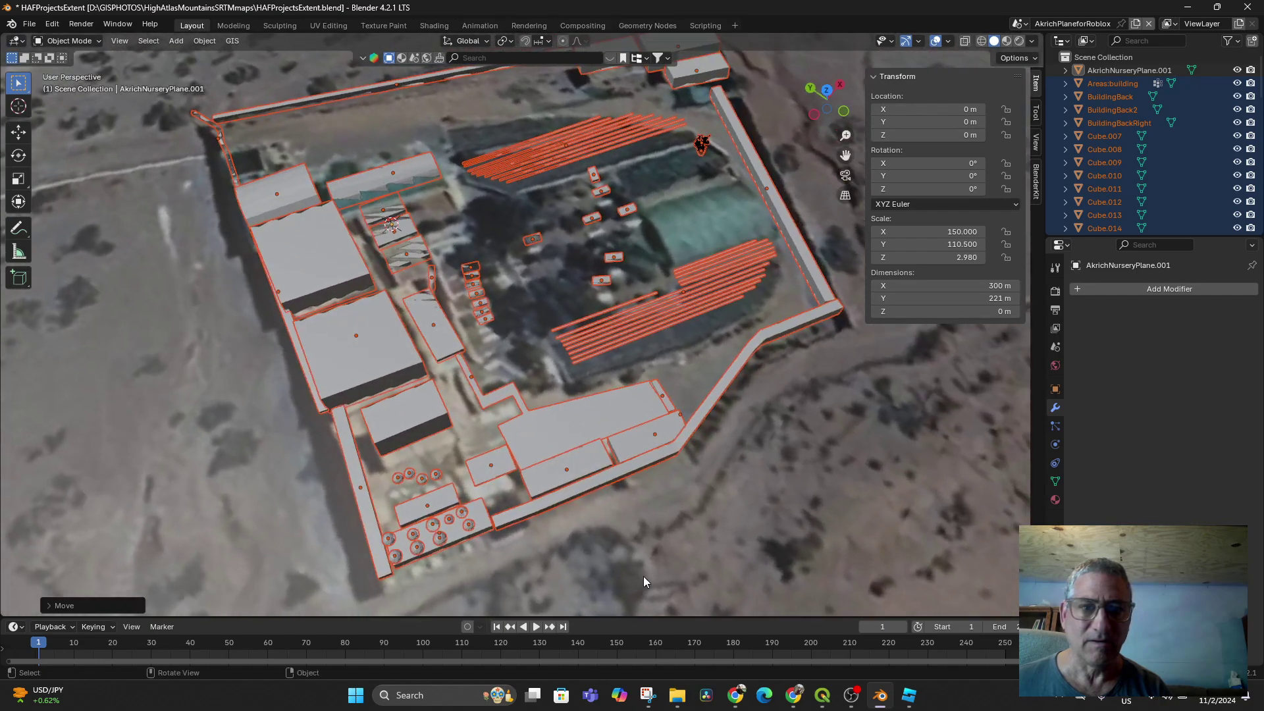
{"action": "scroll", "coordinate": [645, 580], "scroll_direction": "down", "scroll_amount": 5}
{"action": "mouse_move", "coordinate": [665, 514]}
{"action": "middle_mouse_down"}
{"action": "mouse_move", "coordinate": [653, 466]}
{"action": "mouse_move", "coordinate": [688, 422]}
{"action": "mouse_move", "coordinate": [662, 433]}
{"action": "mouse_move", "coordinate": [677, 433]}
{"action": "mouse_move", "coordinate": [679, 332]}
{"action": "middle_mouse_up"}
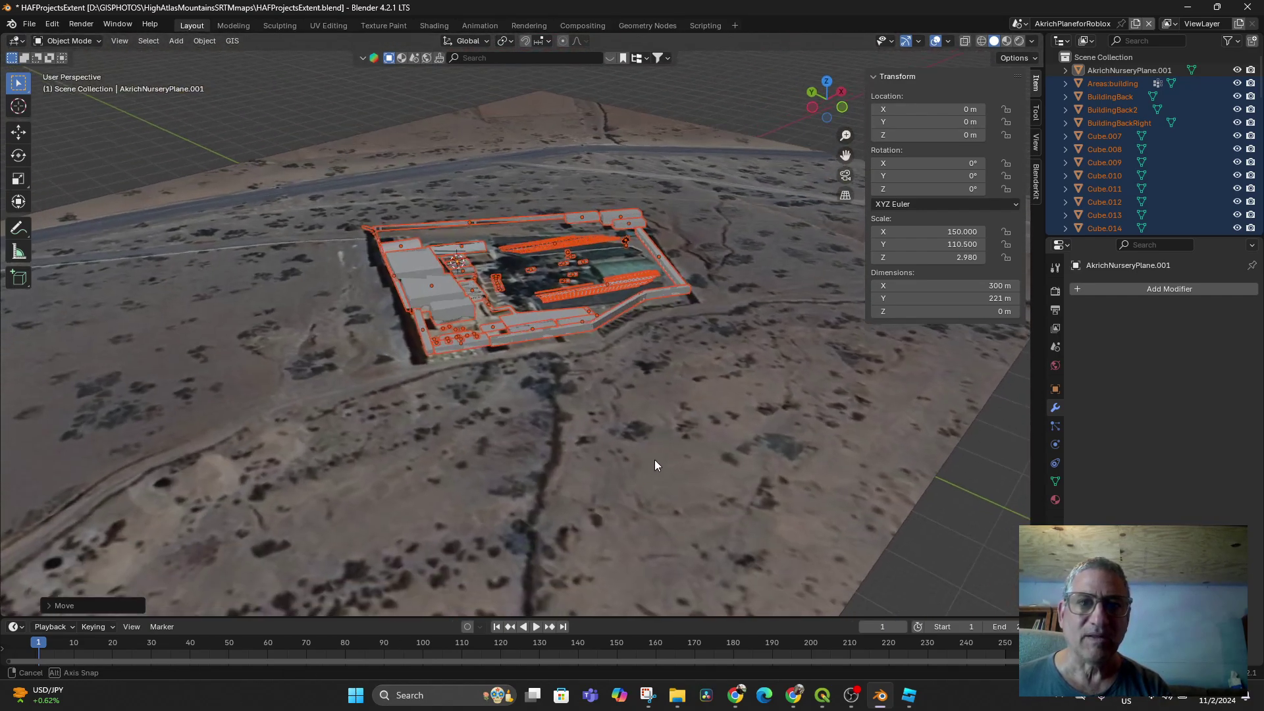
From front view, select the WallRight wall and enter Edit Mode.
{"action": "key", "text": "KP_1"}
{"action": "scroll", "coordinate": [628, 306], "scroll_direction": "up", "scroll_amount": 3}
{"action": "left_click", "coordinate": [695, 261]}
{"action": "mouse_move", "coordinate": [692, 317]}
{"action": "middle_mouse_down"}
{"action": "mouse_move", "coordinate": [690, 367]}
{"action": "mouse_move", "coordinate": [698, 354]}
{"action": "middle_mouse_up"}
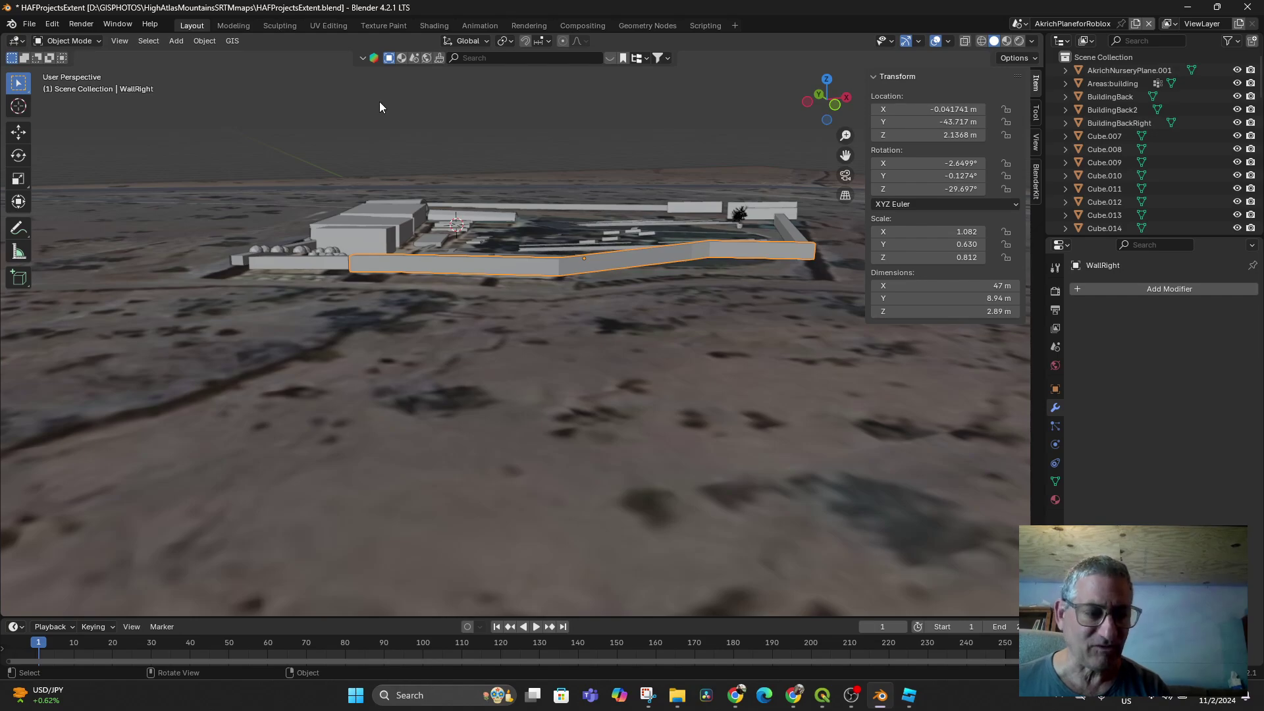
{"action": "key", "text": "Tab"}
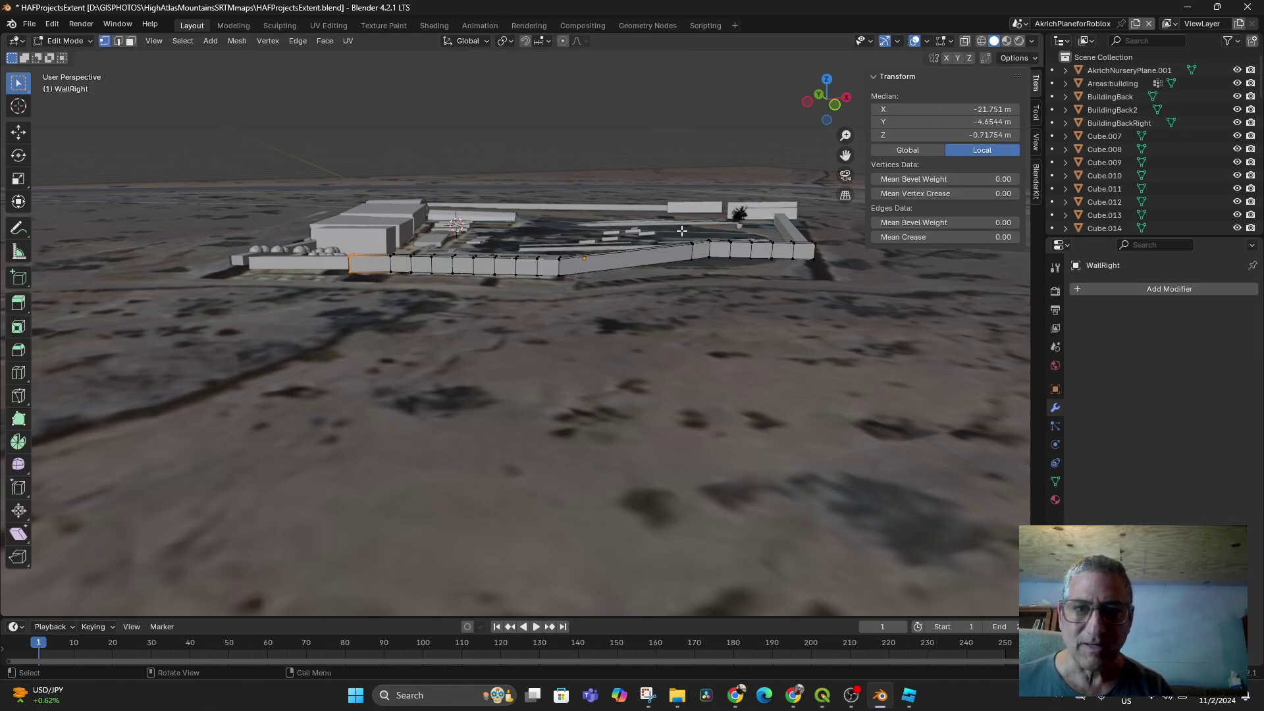
Select the faces at the wall's right end through wireframe and lower them.
{"action": "left_click_drag", "start_coordinate": [681, 229], "coordinate": [825, 289]}
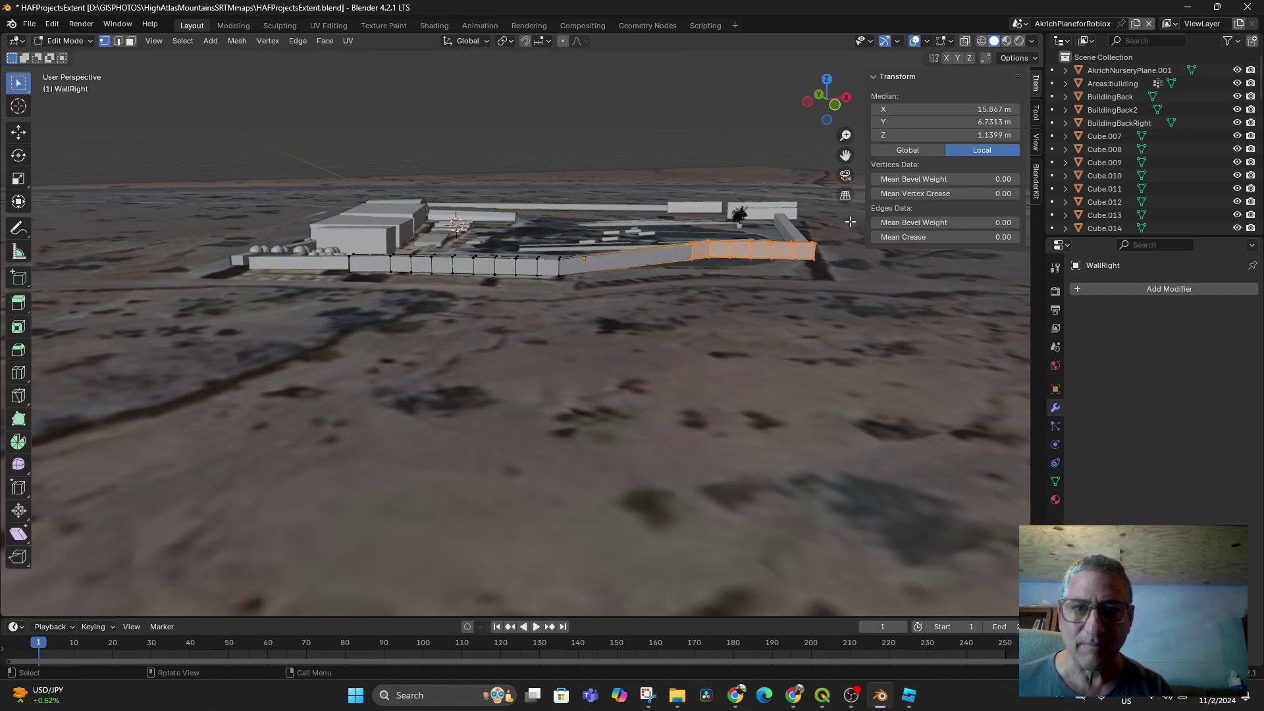
{"action": "left_click", "coordinate": [979, 41]}
{"action": "left_click_drag", "start_coordinate": [670, 229], "coordinate": [839, 279]}
{"action": "left_click", "coordinate": [993, 42]}
{"action": "mouse_move", "coordinate": [895, 178]}
{"action": "middle_mouse_down"}
{"action": "mouse_move", "coordinate": [738, 385]}
{"action": "mouse_move", "coordinate": [671, 373]}
{"action": "mouse_move", "coordinate": [672, 384]}
{"action": "middle_mouse_up"}
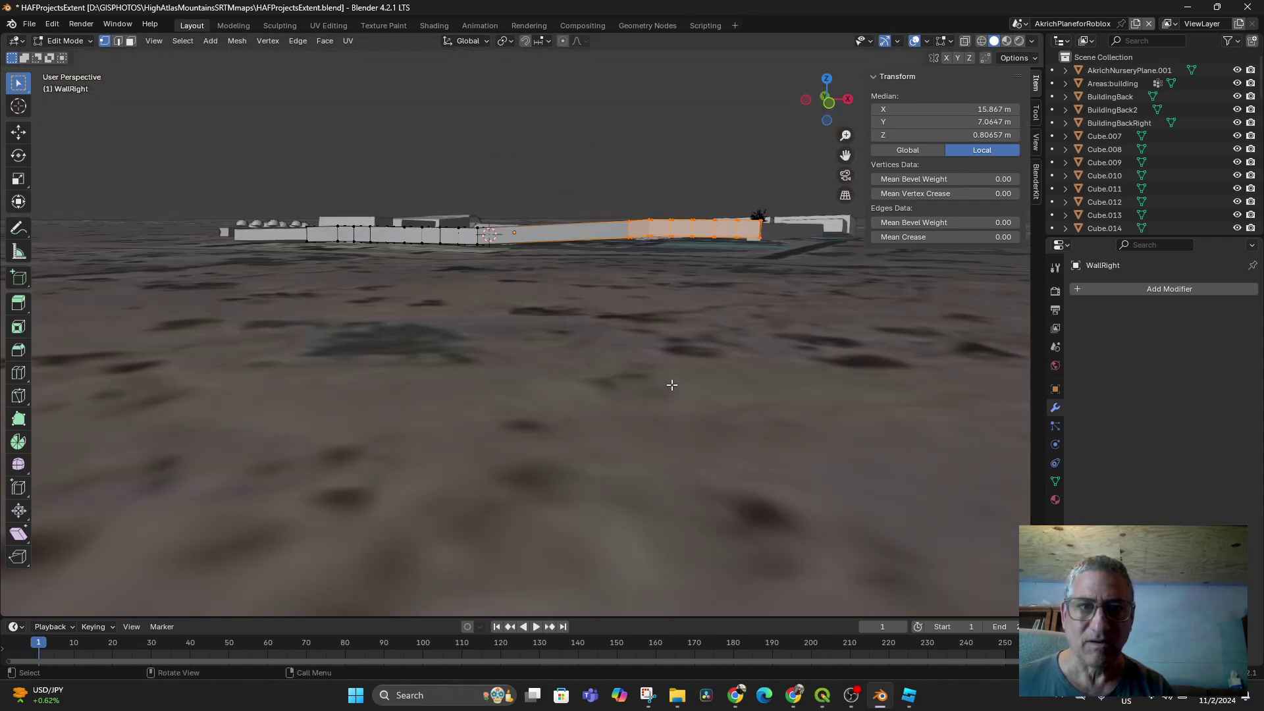
{"action": "key", "text": "g"}
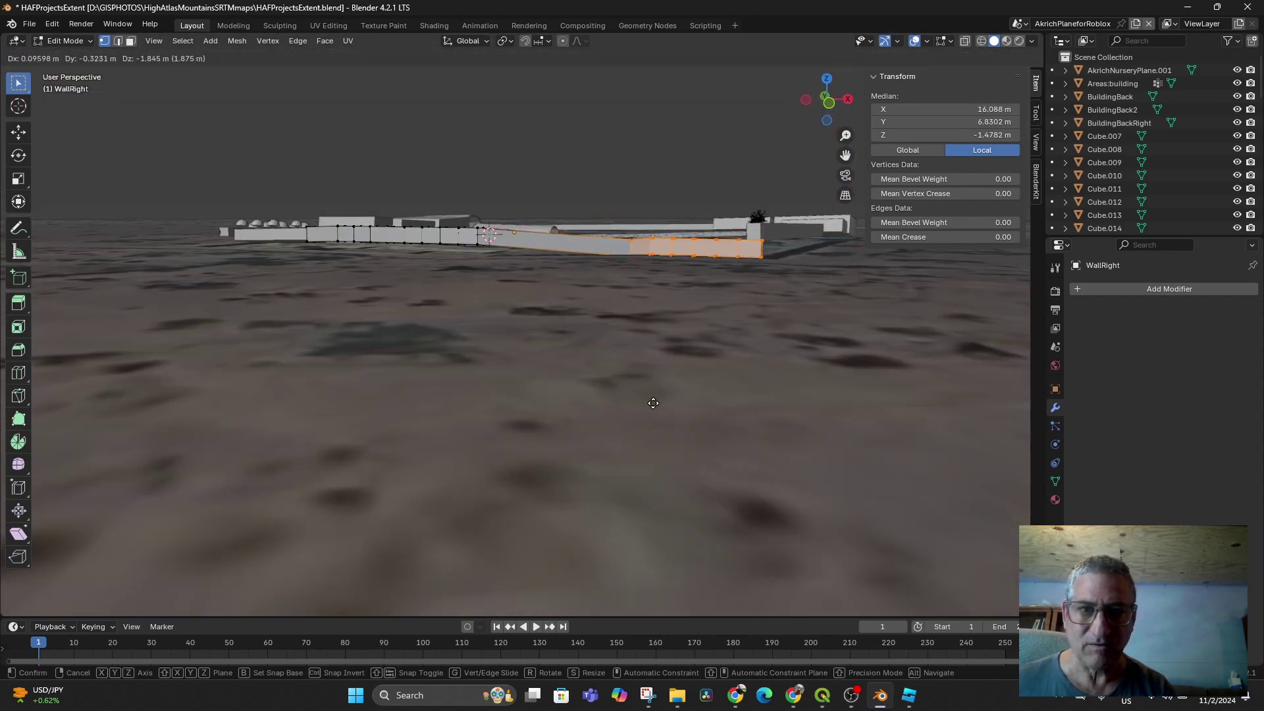
{"action": "left_click", "coordinate": [652, 404]}
Select a small part of the wall end and move it to follow the terrain.
{"action": "middle_click_drag", "start_coordinate": [552, 406], "coordinate": [609, 375]}
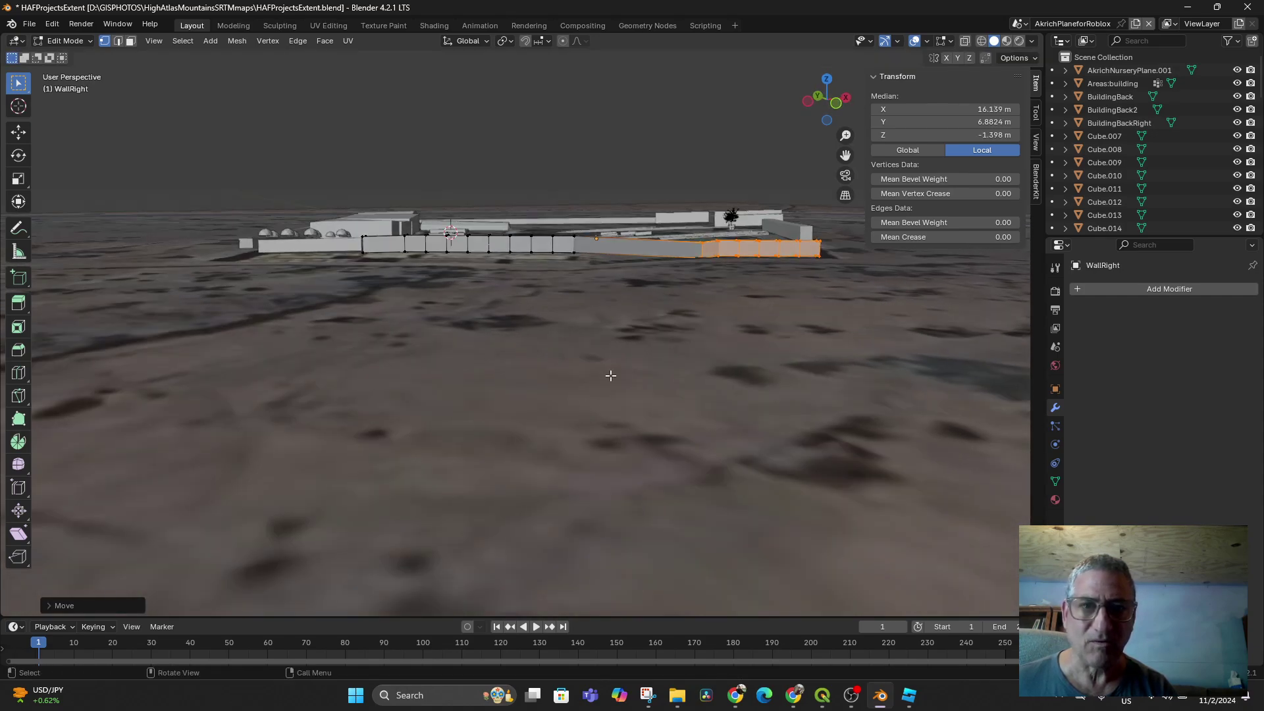
{"action": "left_click", "coordinate": [979, 41]}
{"action": "left_click", "coordinate": [592, 259]}
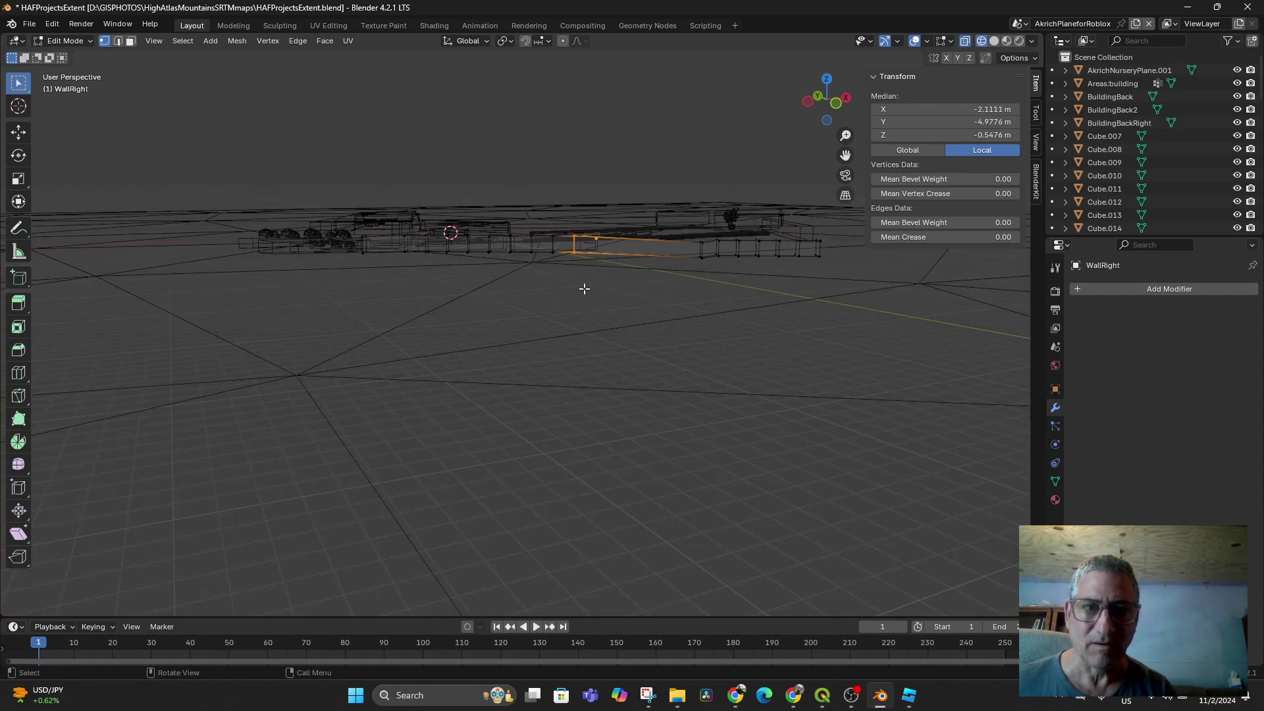
{"action": "left_click", "coordinate": [994, 40]}
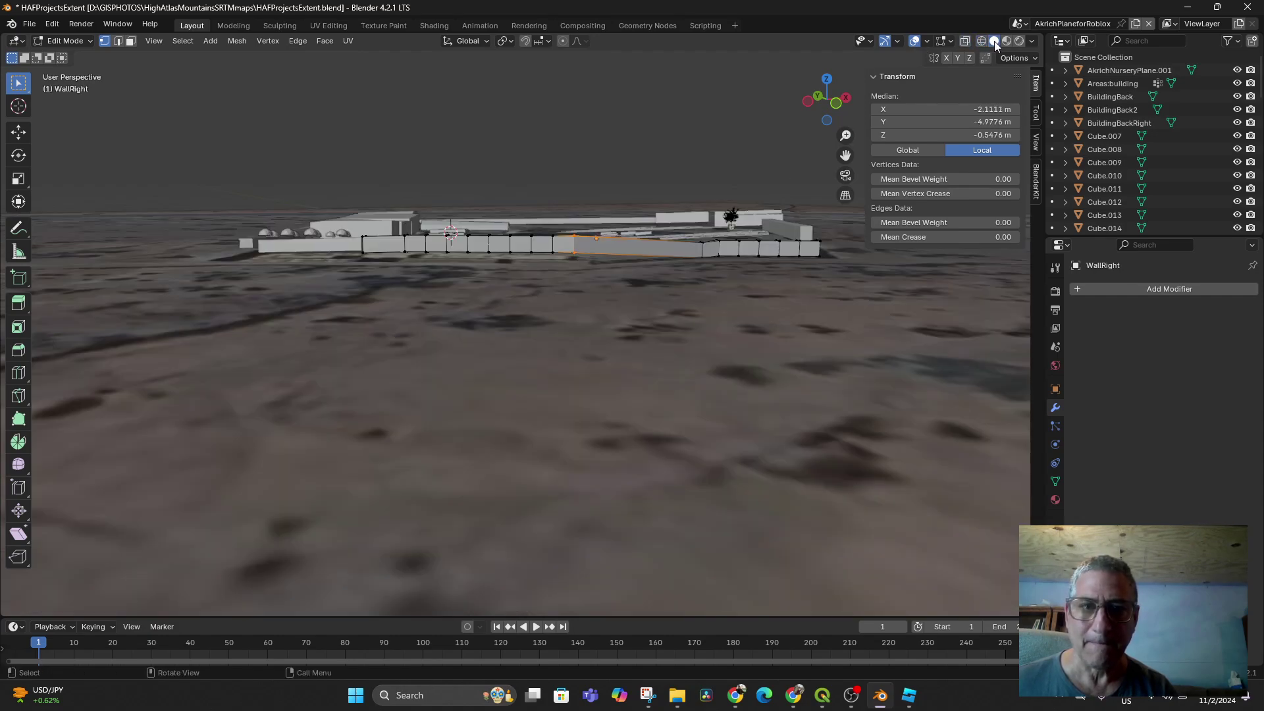
{"action": "key", "text": "g"}
{"action": "left_click", "coordinate": [612, 308]}
{"action": "mouse_move", "coordinate": [553, 302]}
{"action": "middle_mouse_down"}
{"action": "mouse_move", "coordinate": [559, 341]}
{"action": "mouse_move", "coordinate": [470, 338]}
{"action": "mouse_move", "coordinate": [712, 118]}
{"action": "middle_mouse_up"}
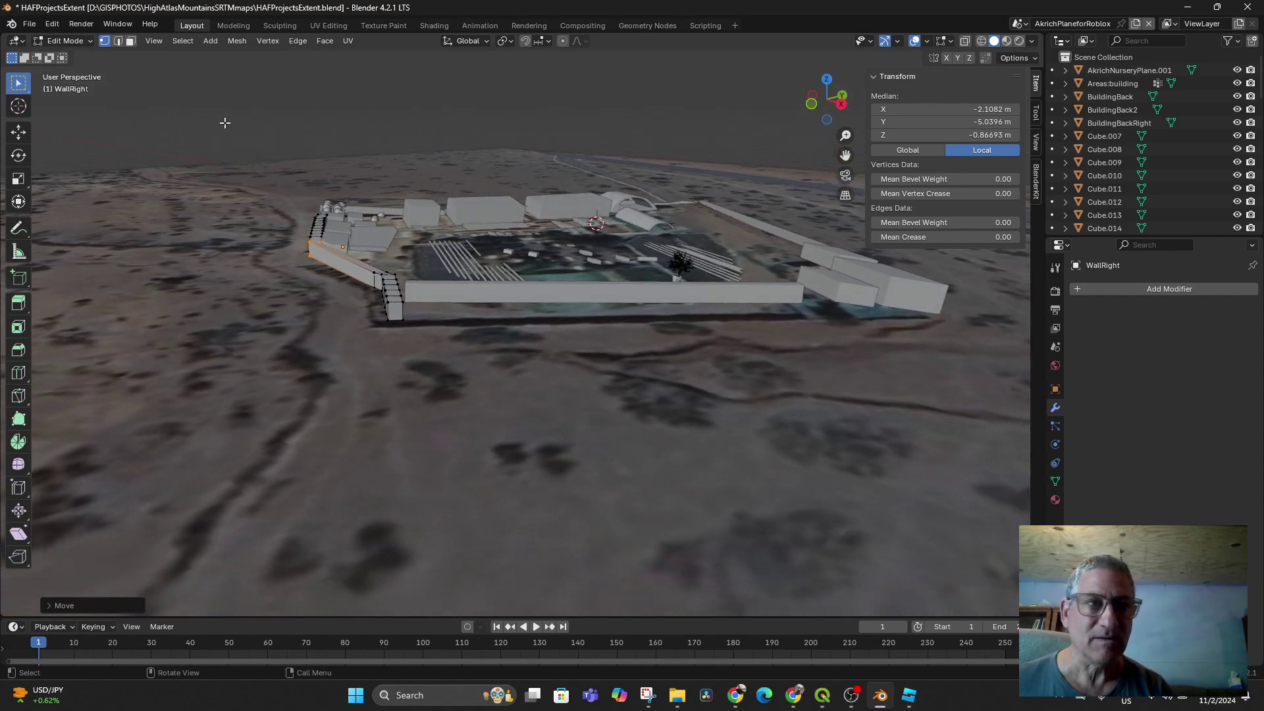
Lower WallBack along Z, tilt it slightly, then raise it a little onto the terrain.
{"action": "key", "text": "Tab"}
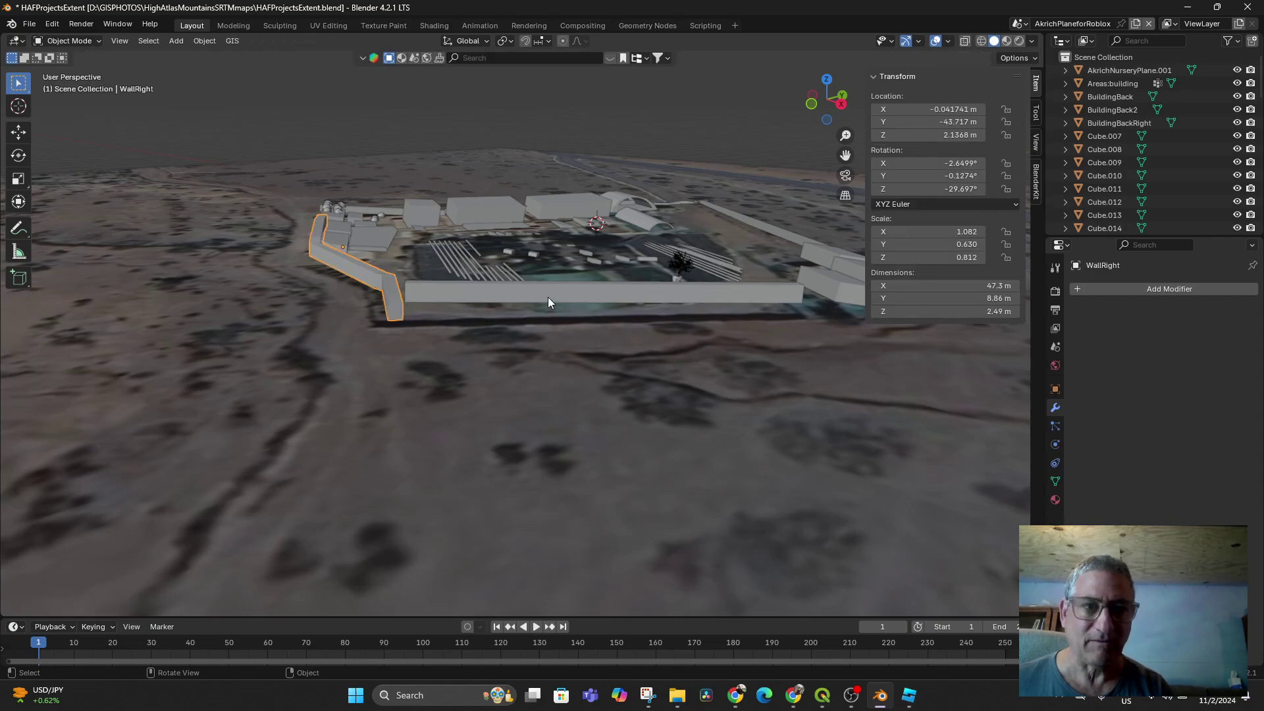
{"action": "left_click", "coordinate": [548, 302]}
{"action": "key", "text": "g"}
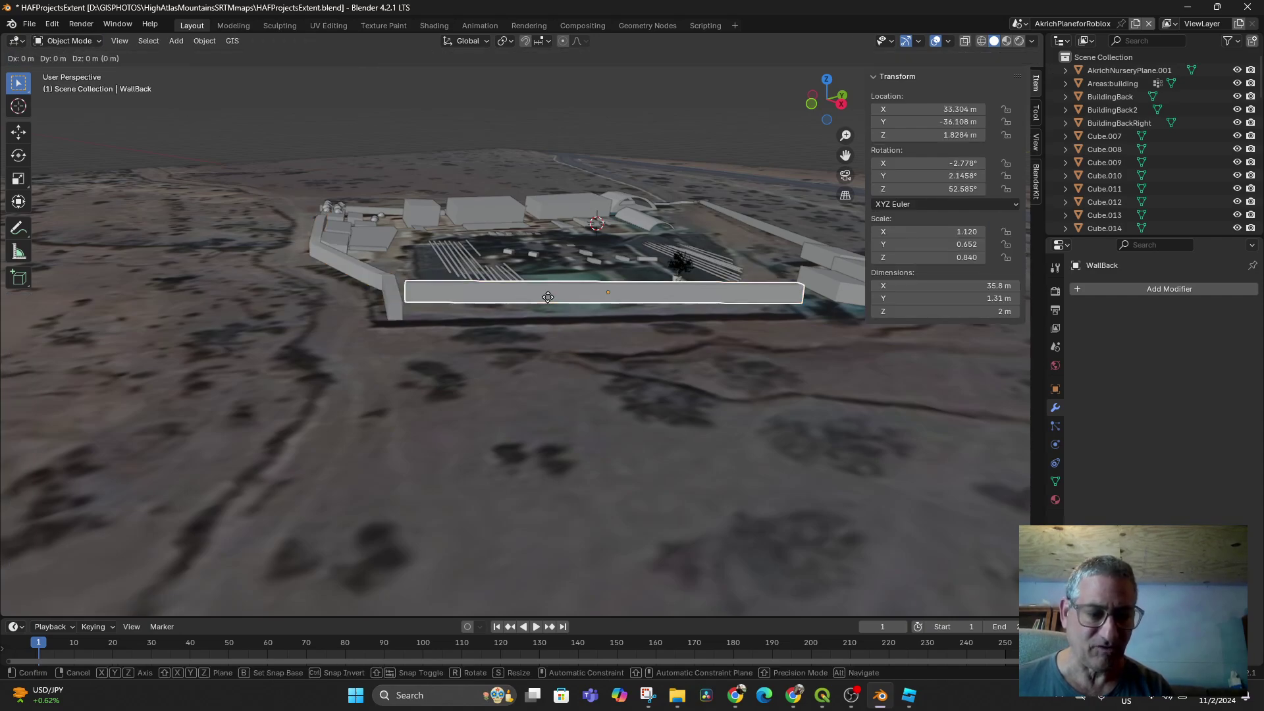
{"action": "key", "text": "z"}
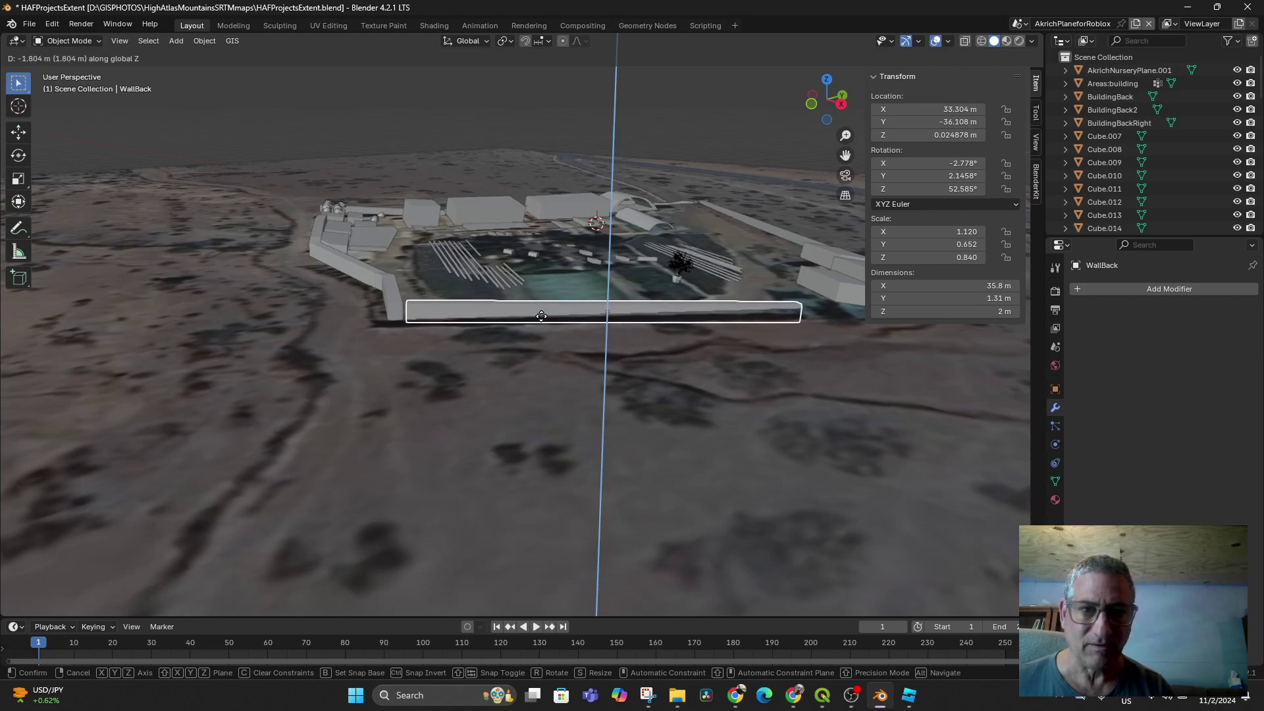
{"action": "left_click", "coordinate": [541, 314]}
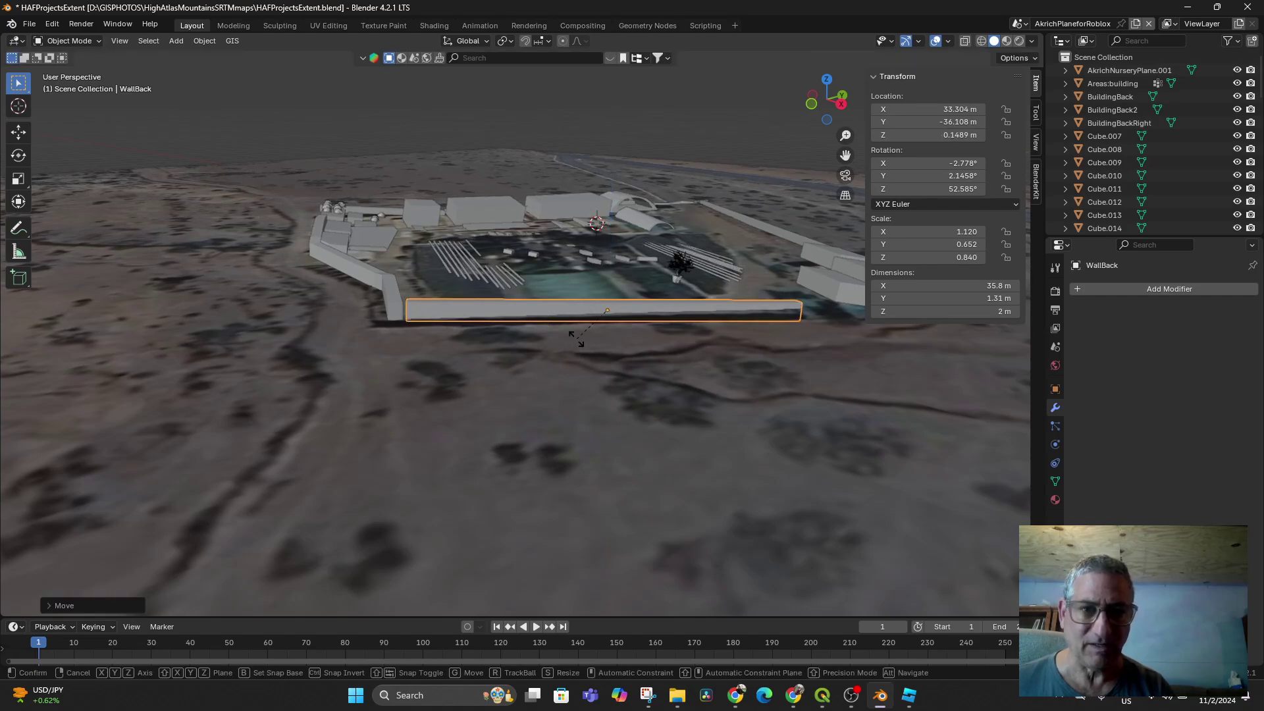
{"action": "key", "text": "r"}
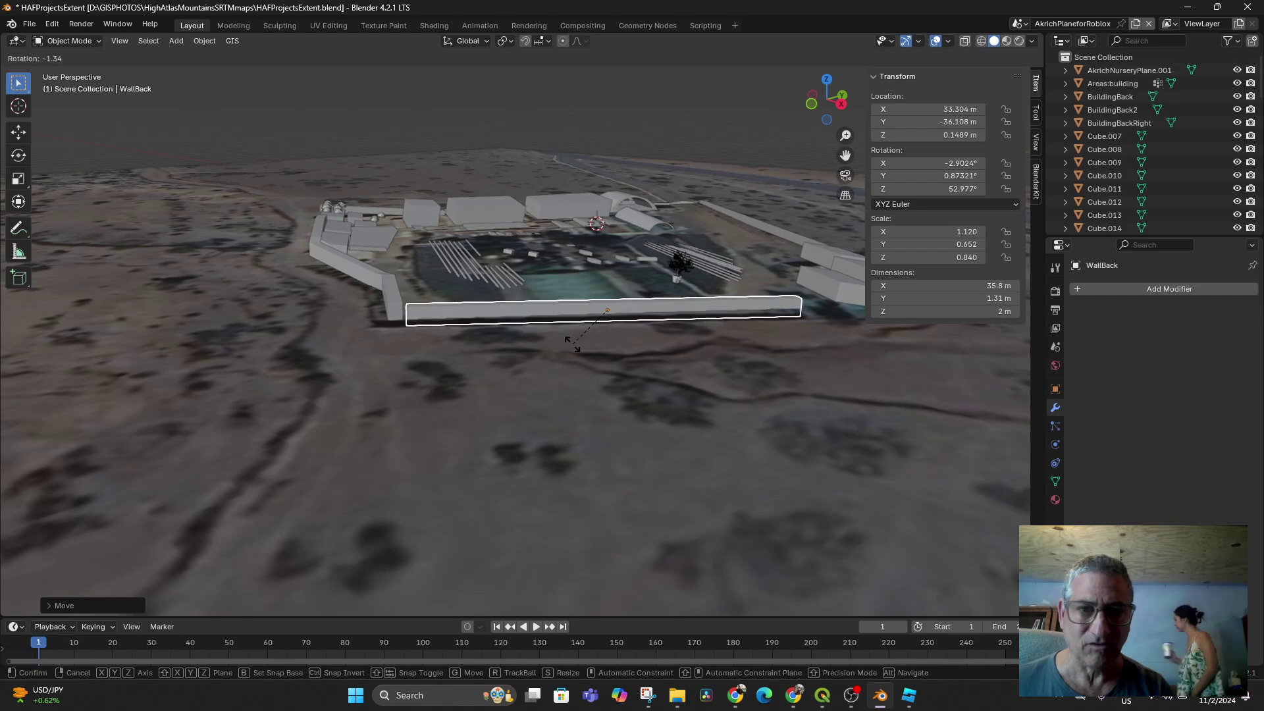
{"action": "left_click", "coordinate": [593, 334]}
{"action": "key", "text": "g"}
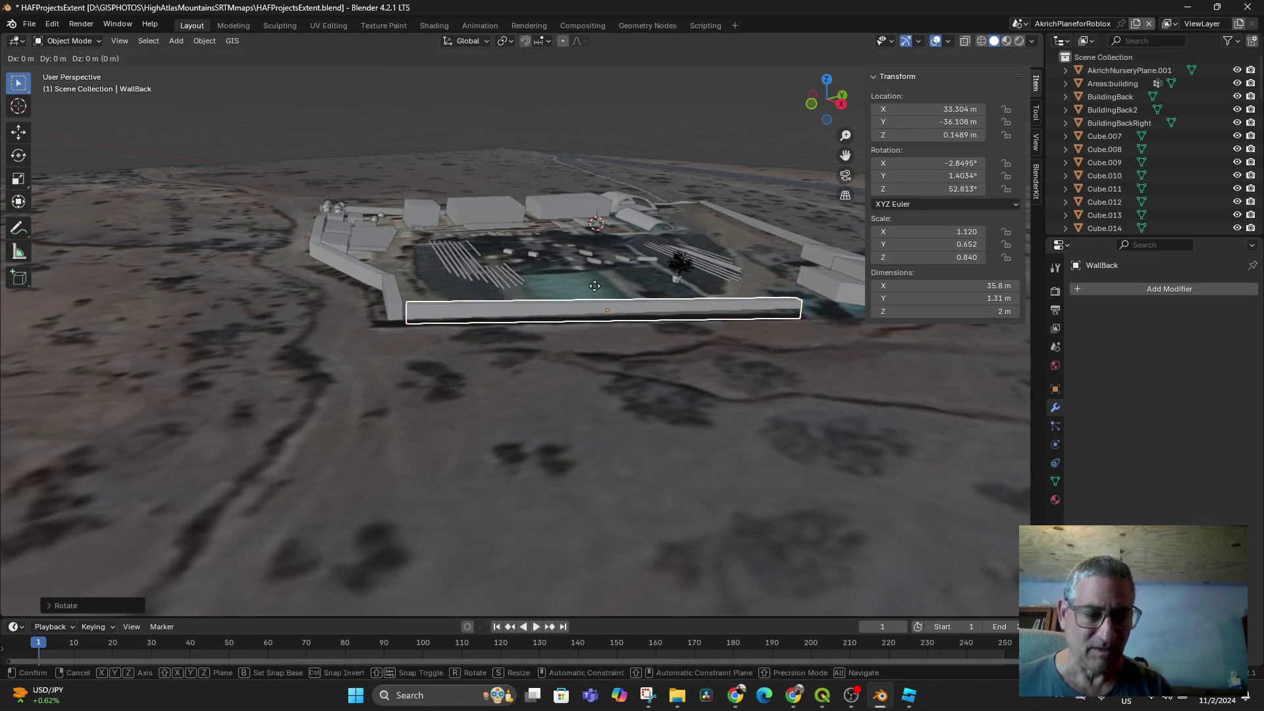
{"action": "key", "text": "z"}
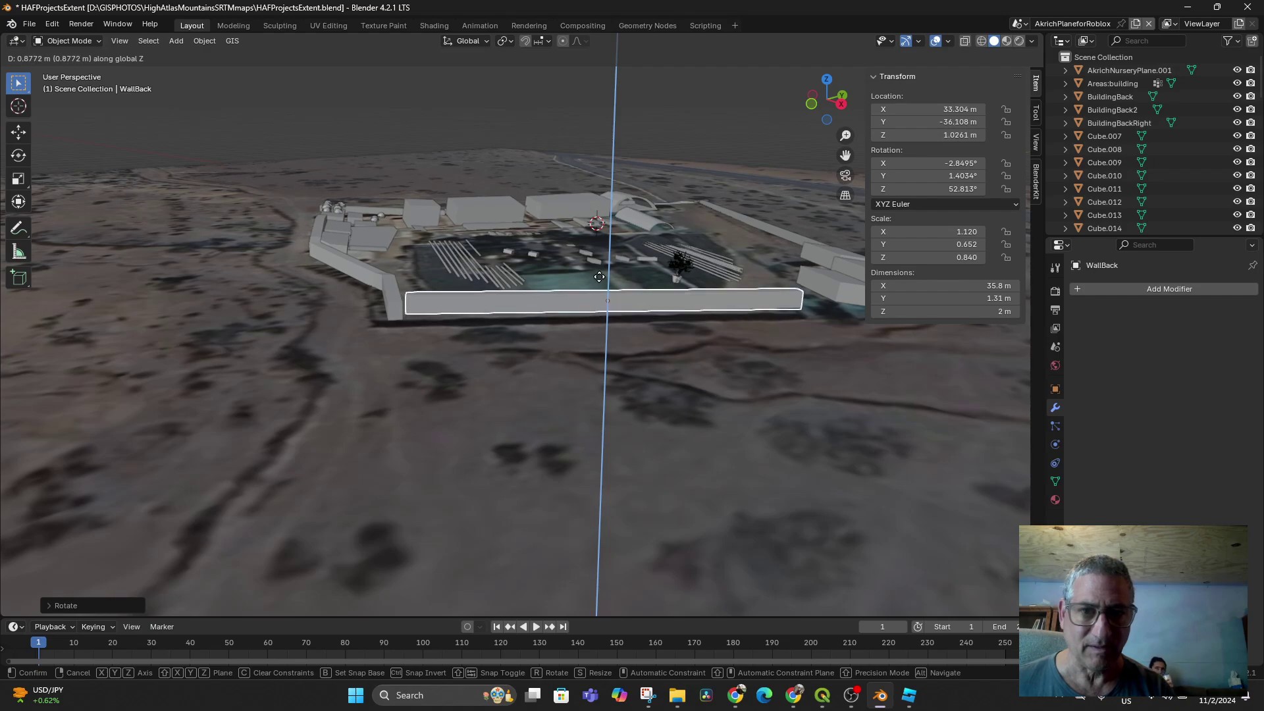
{"action": "left_click", "coordinate": [599, 312]}
{"action": "scroll", "coordinate": [611, 351], "scroll_direction": "up", "scroll_amount": 3}
{"action": "scroll", "coordinate": [611, 347], "scroll_direction": "down", "scroll_amount": 3}
{"action": "mouse_move", "coordinate": [643, 377]}
{"action": "middle_mouse_down"}
{"action": "mouse_move", "coordinate": [663, 430]}
{"action": "mouse_move", "coordinate": [611, 431]}
{"action": "middle_mouse_up"}
{"action": "scroll", "coordinate": [671, 461], "scroll_direction": "up", "scroll_amount": 2}
In wireframe view, move WallBack's right-end vertices to meet the corner building.
{"action": "key", "text": "Tab"}
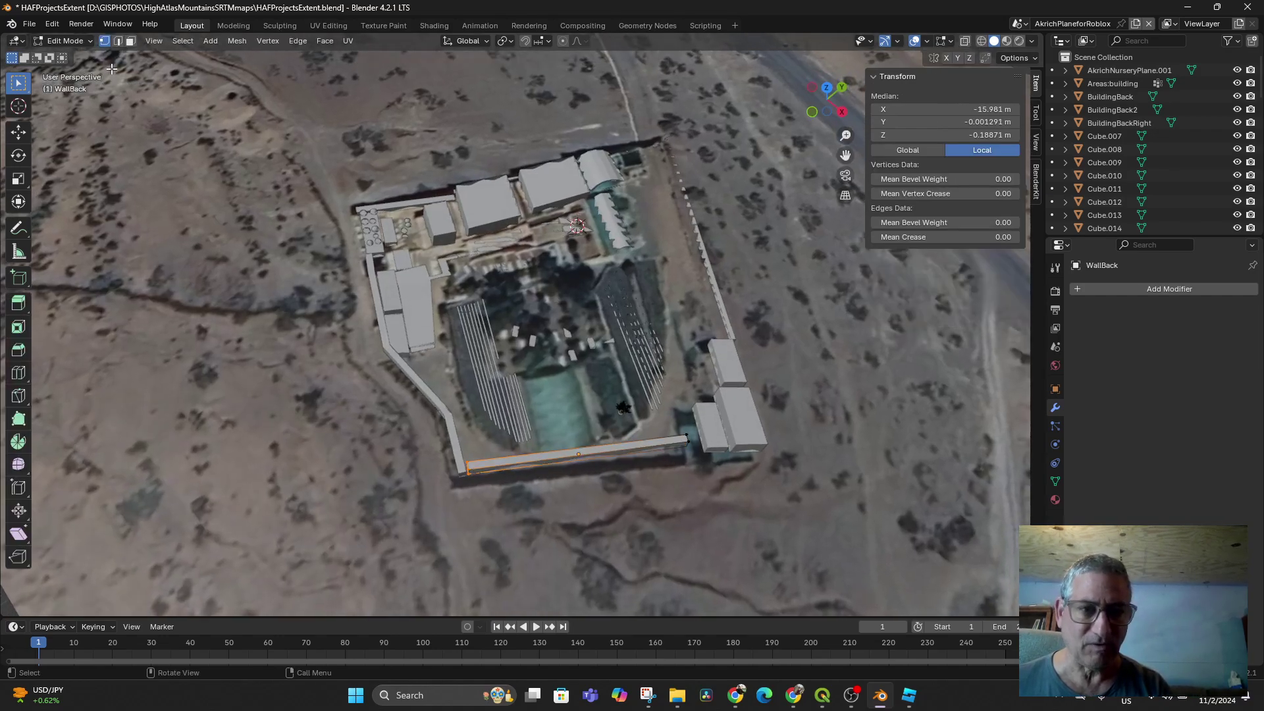
{"action": "left_click", "coordinate": [981, 42]}
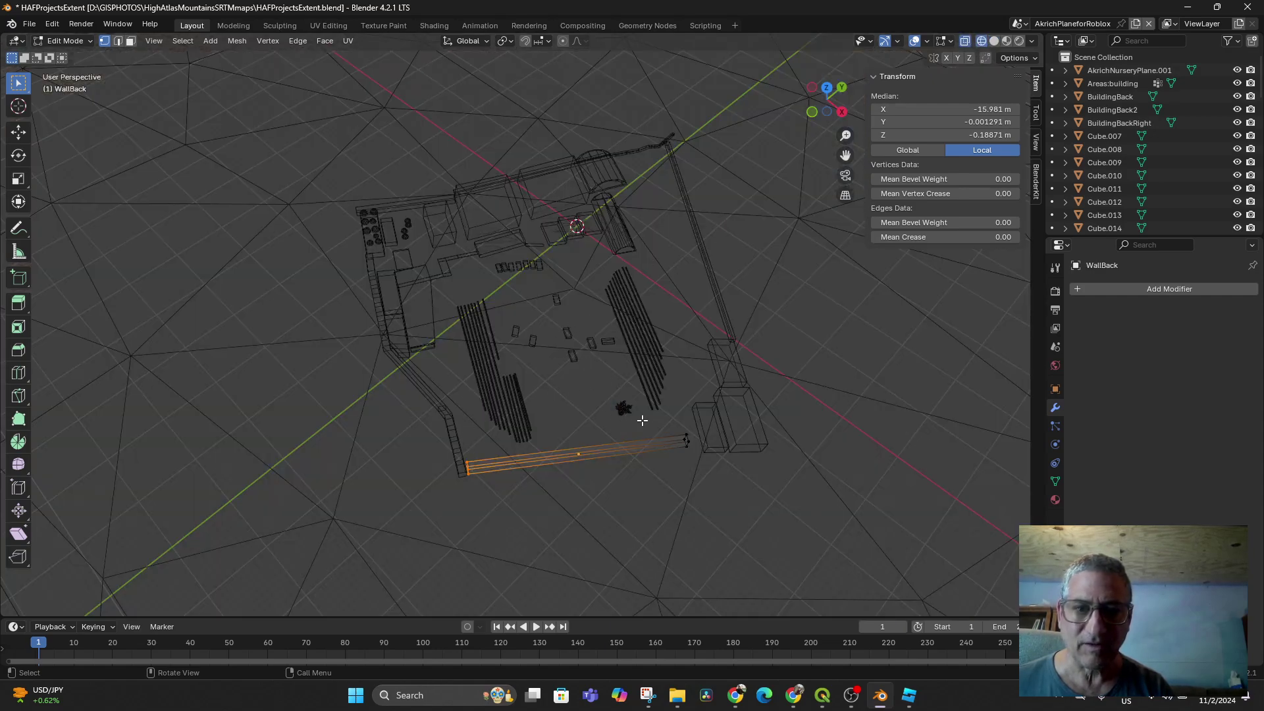
{"action": "left_click_drag", "start_coordinate": [642, 420], "coordinate": [698, 462]}
{"action": "middle_click_drag", "start_coordinate": [736, 345], "coordinate": [693, 425], "text": "alt"}
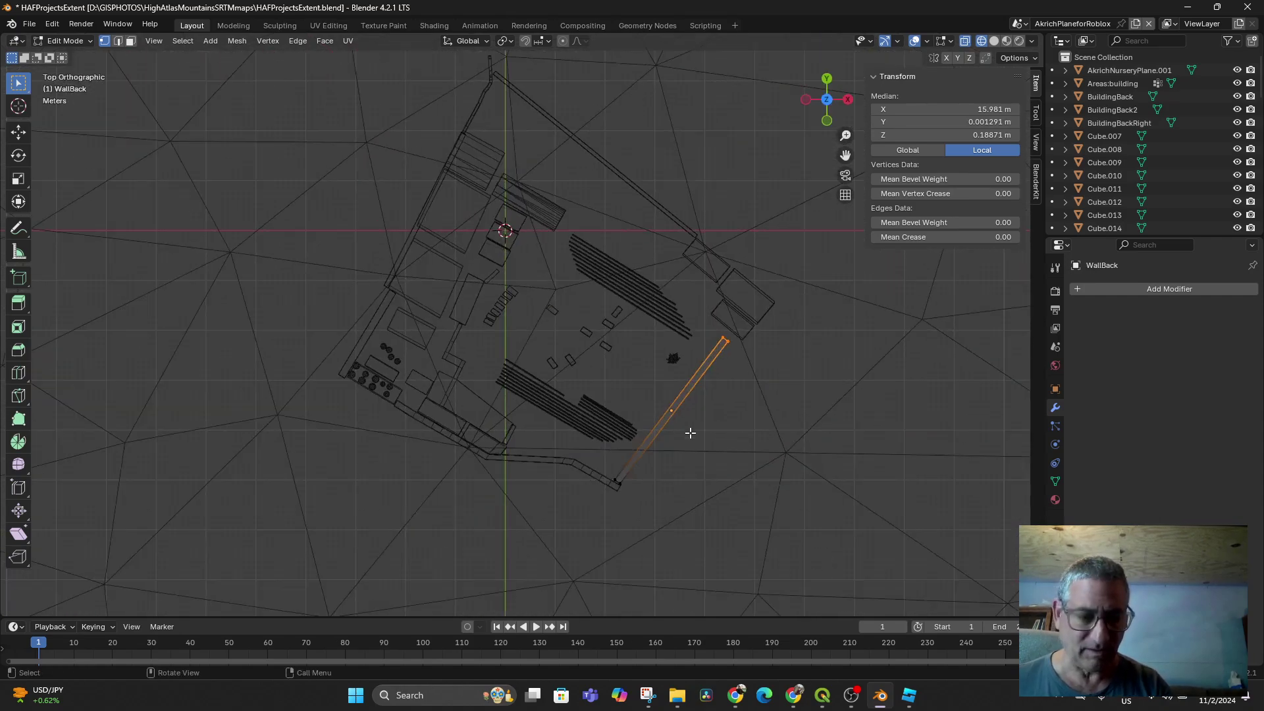
{"action": "key", "text": "g"}
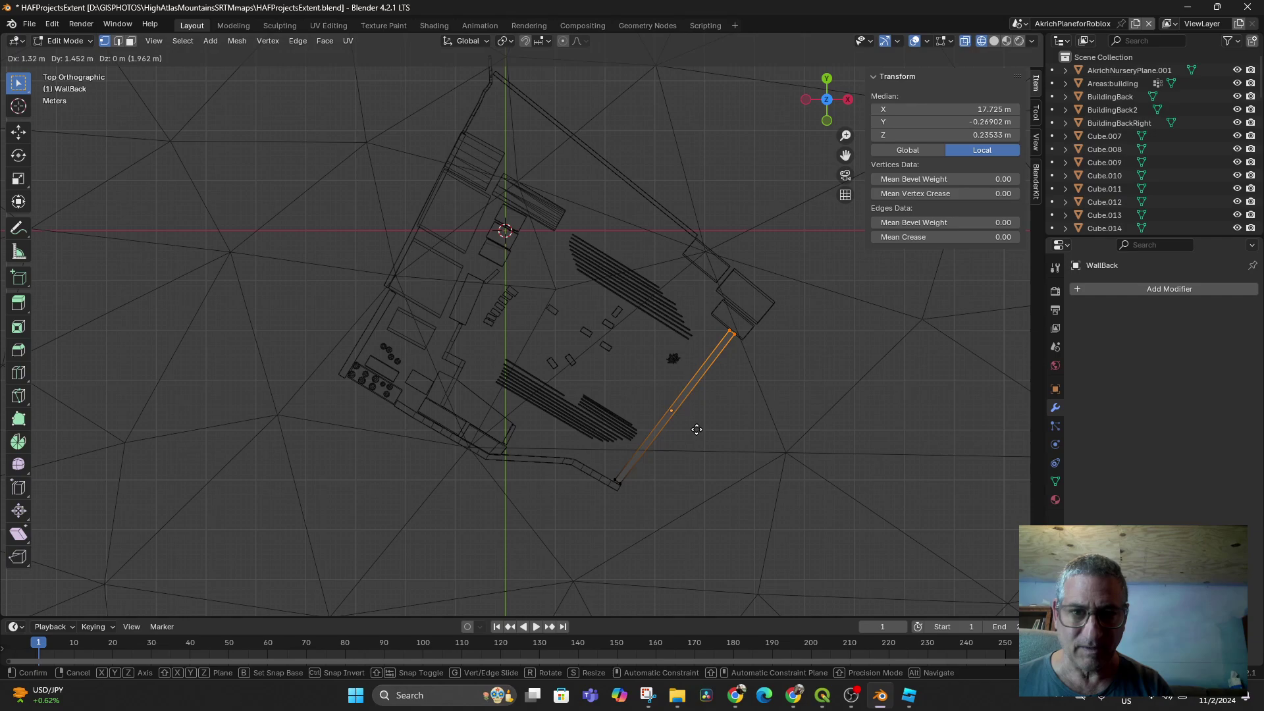
{"action": "left_click", "coordinate": [695, 433]}
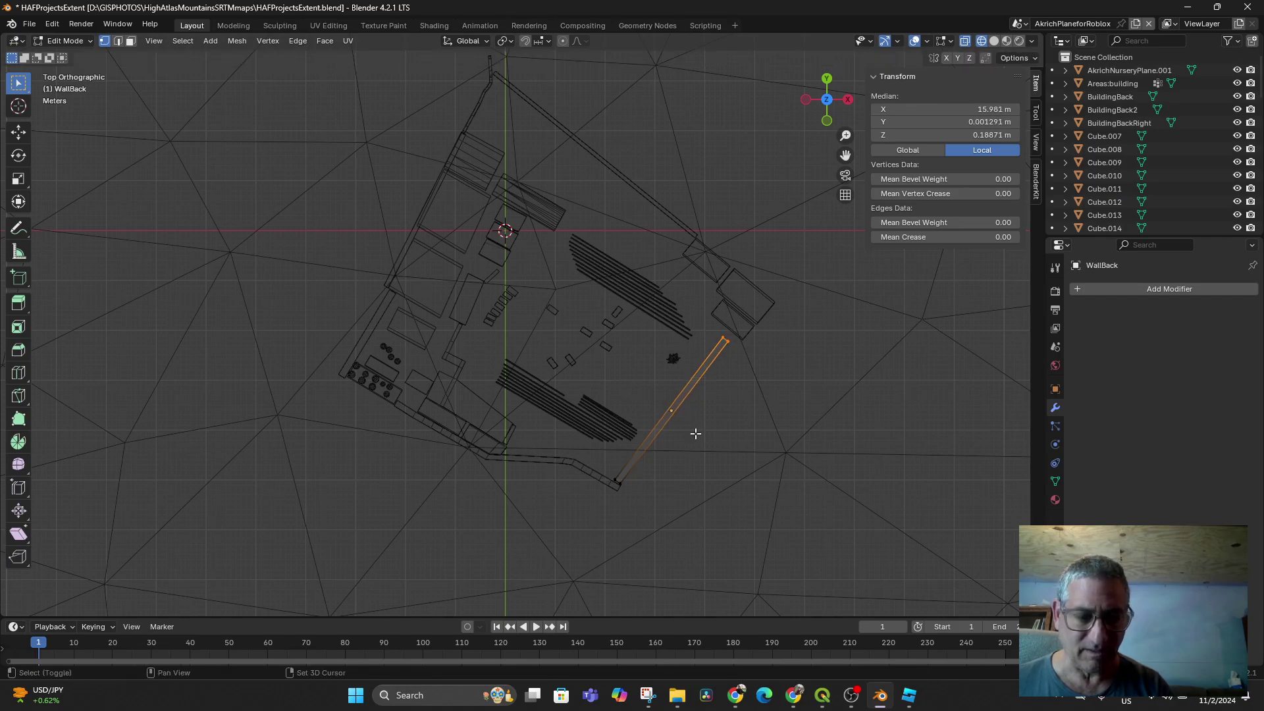
{"action": "key", "text": "shift+g"}
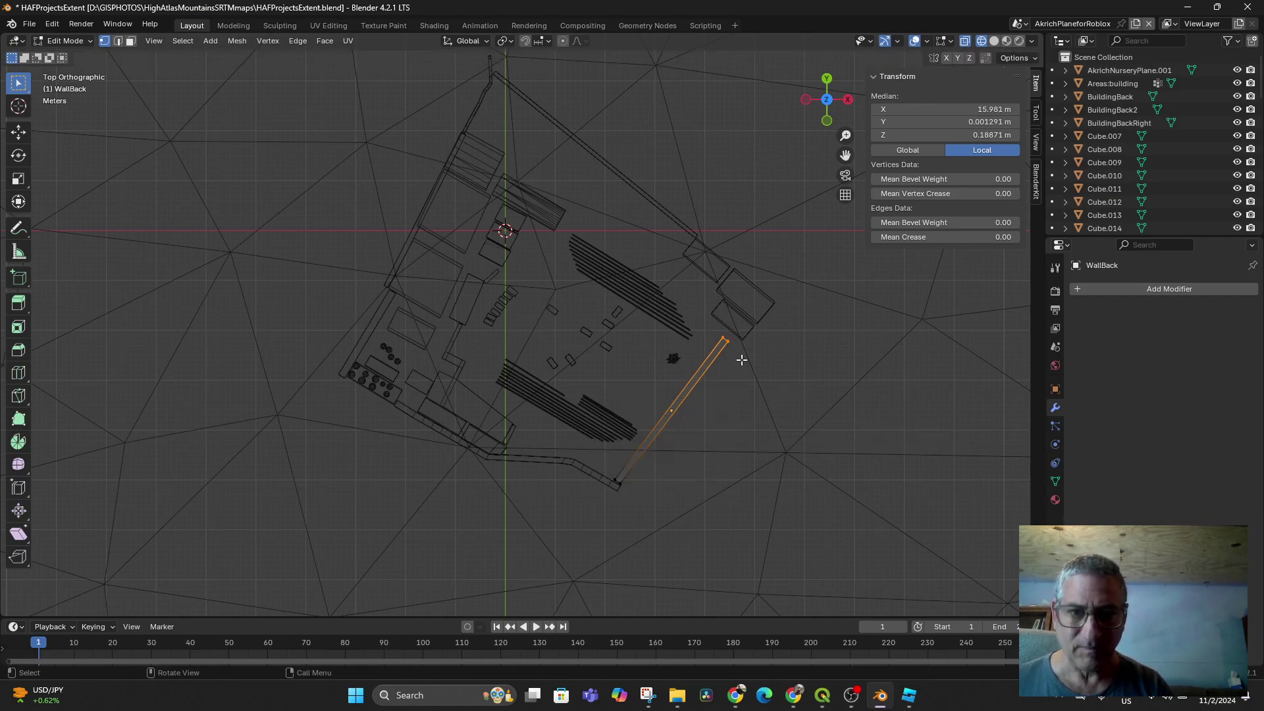
{"action": "key", "text": "g"}
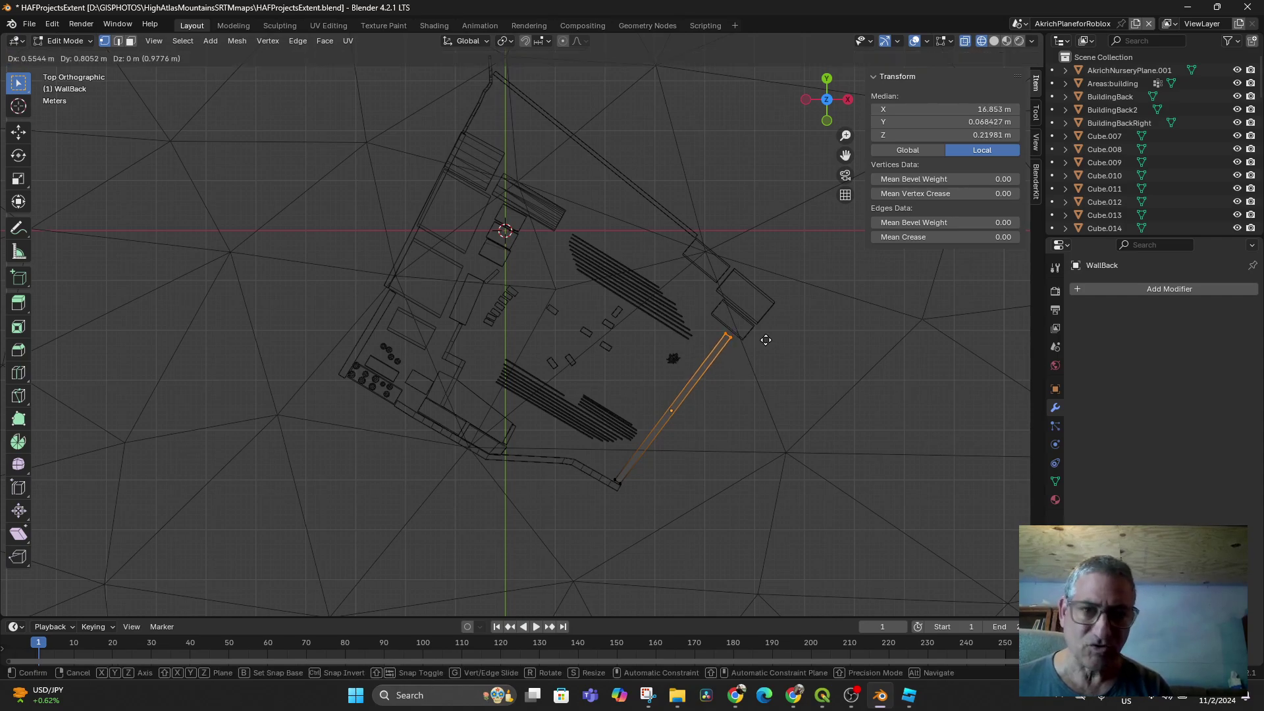
{"action": "left_click", "coordinate": [773, 331]}
{"action": "mouse_move", "coordinate": [776, 330]}
{"action": "middle_mouse_down"}
{"action": "mouse_move", "coordinate": [705, 304]}
{"action": "mouse_move", "coordinate": [678, 335]}
{"action": "middle_mouse_up"}
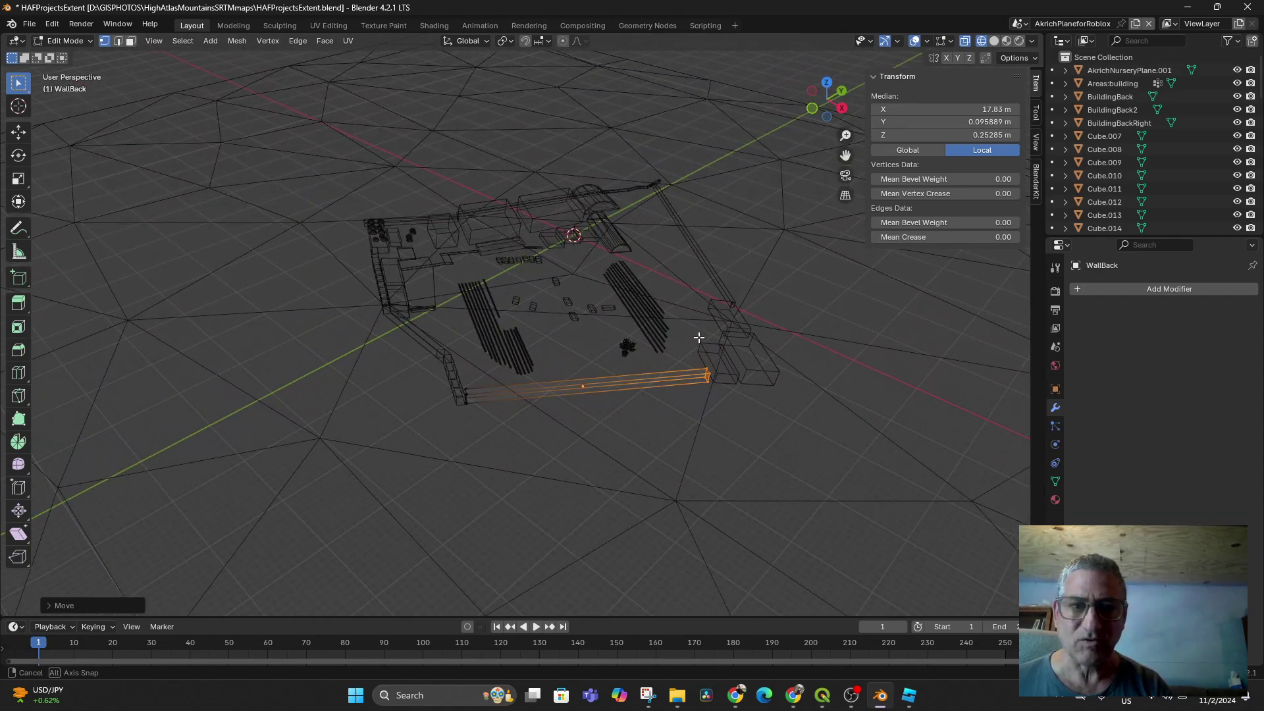
Return to Object Mode and show the terrain and buildings in Material Preview.
{"action": "key", "text": "Tab"}
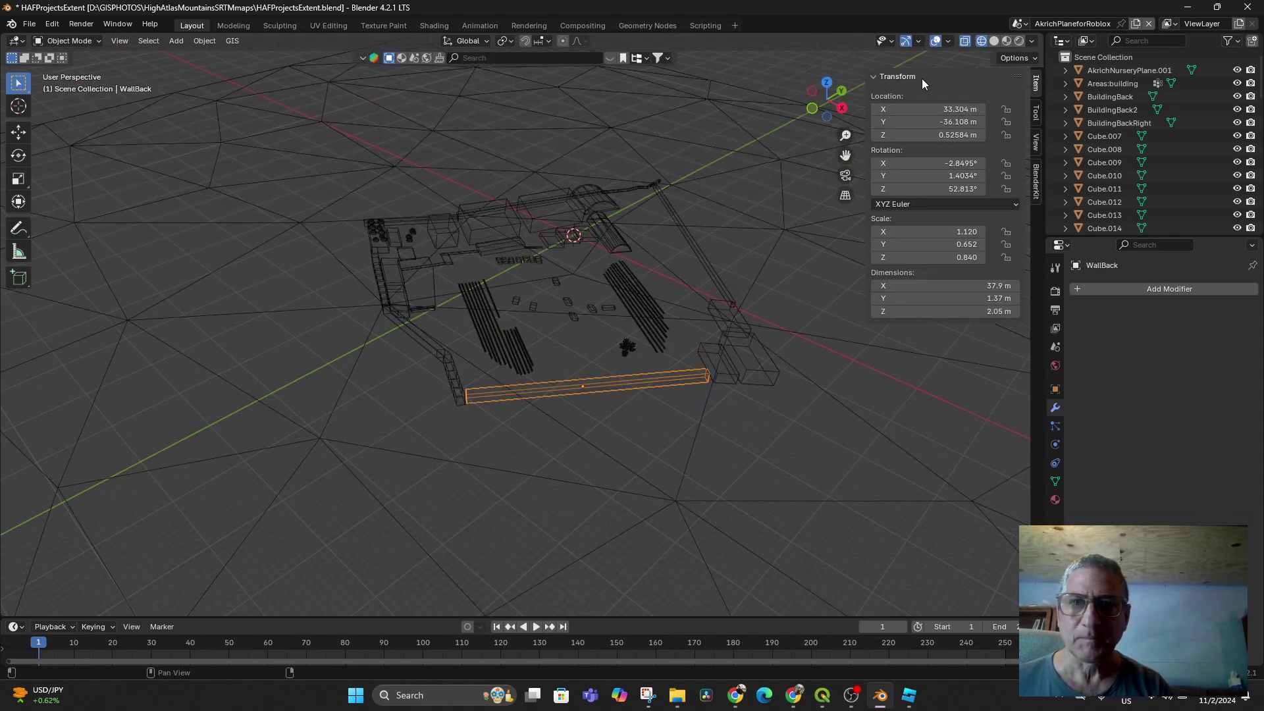
{"action": "left_click", "coordinate": [994, 41]}
{"action": "mouse_move", "coordinate": [768, 473]}
{"action": "middle_mouse_down"}
{"action": "mouse_move", "coordinate": [739, 479]}
{"action": "mouse_move", "coordinate": [711, 452]}
{"action": "mouse_move", "coordinate": [733, 437]}
{"action": "middle_mouse_up"}
{"action": "scroll", "coordinate": [732, 379], "scroll_direction": "up", "scroll_amount": 2}
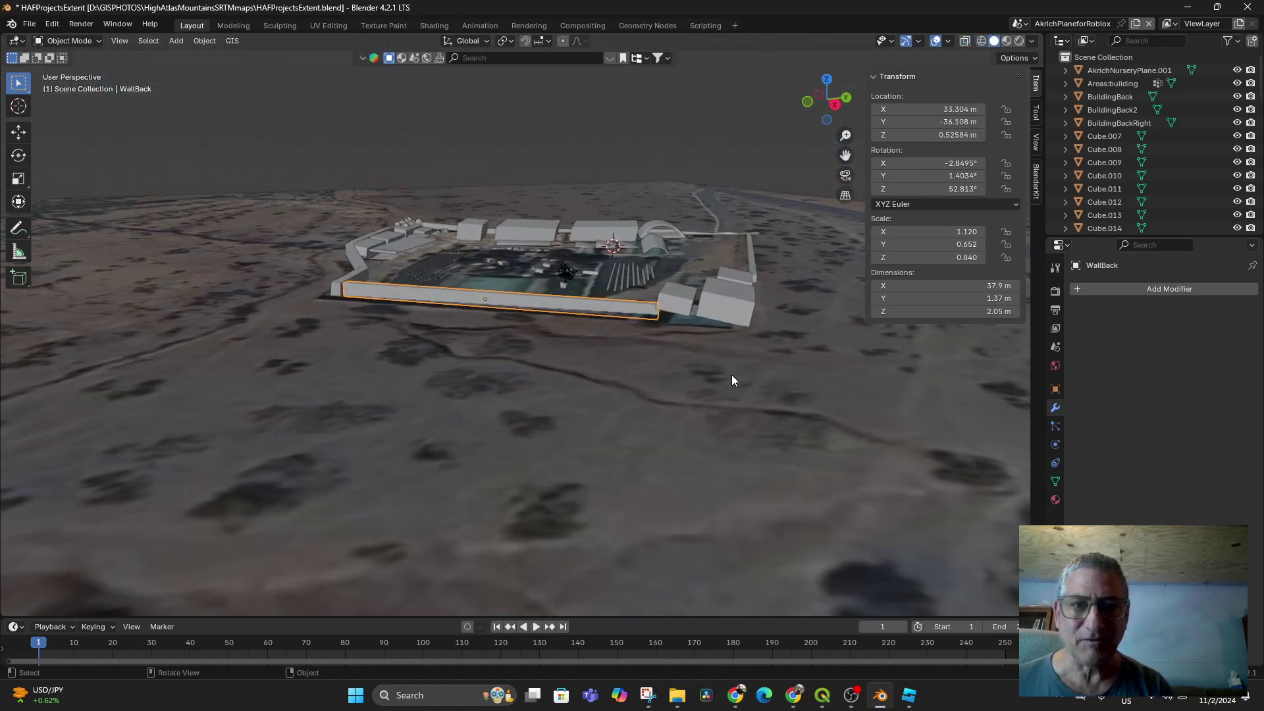
{"action": "scroll", "coordinate": [689, 306], "scroll_direction": "up", "scroll_amount": 1}
Select BuildingBackRight and lower it onto the ground, checking from front and side views.
{"action": "left_click", "coordinate": [718, 299]}
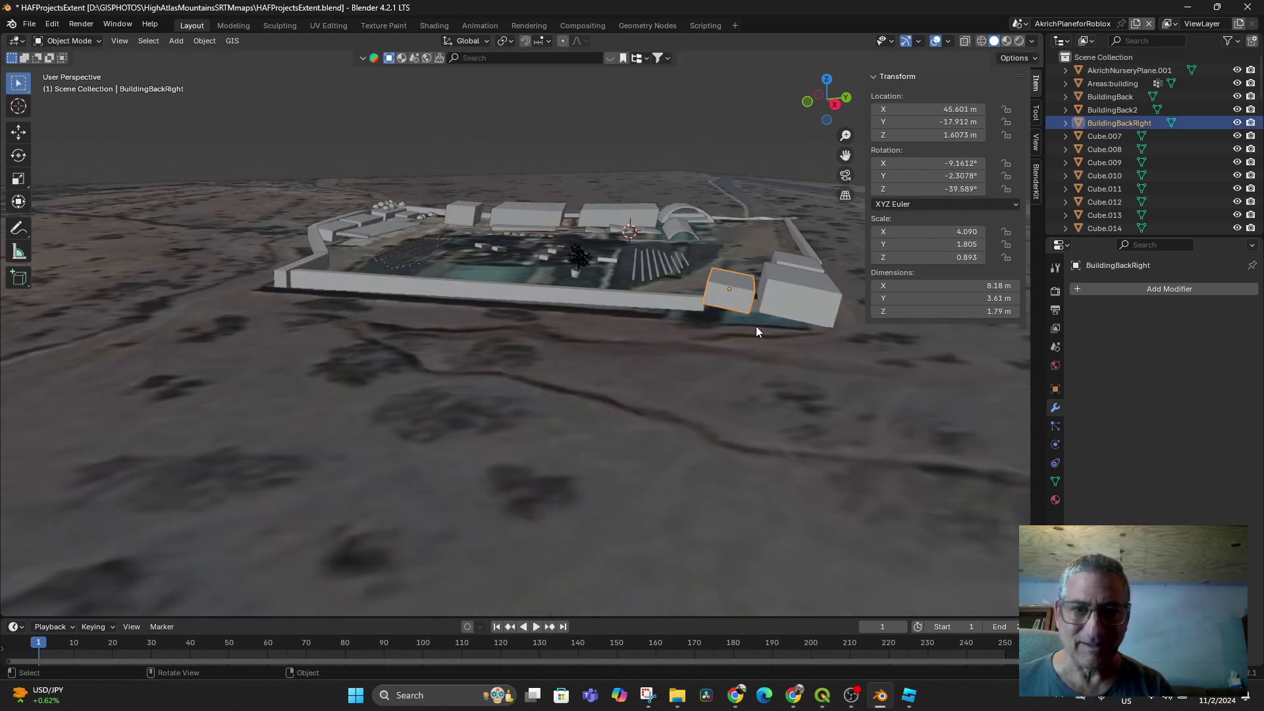
{"action": "key", "text": "KP_1"}
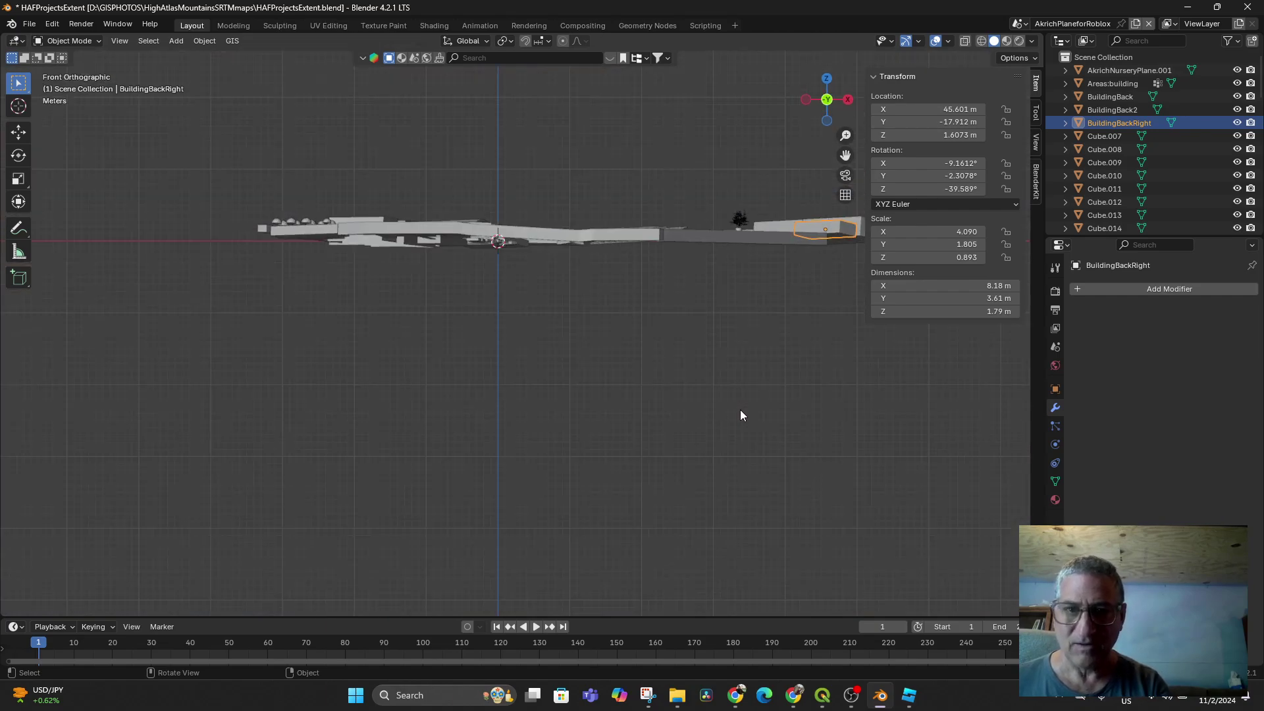
{"action": "mouse_move", "coordinate": [761, 304]}
{"action": "middle_mouse_down"}
{"action": "mouse_move", "coordinate": [722, 351]}
{"action": "mouse_move", "coordinate": [600, 415]}
{"action": "middle_mouse_up"}
{"action": "key", "text": "KP_1"}
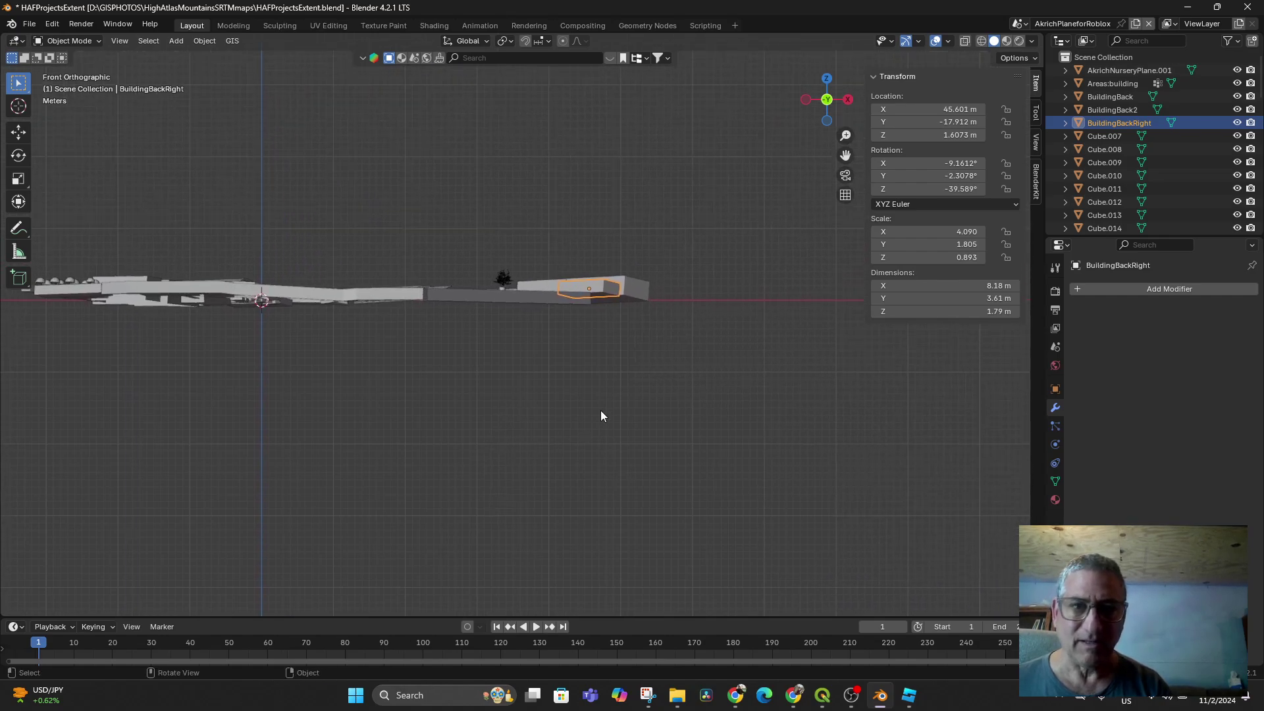
{"action": "mouse_move", "coordinate": [693, 438]}
{"action": "middle_mouse_down"}
{"action": "mouse_move", "coordinate": [622, 450]}
{"action": "mouse_move", "coordinate": [737, 439]}
{"action": "middle_mouse_up"}
{"action": "key", "text": "KP_3"}
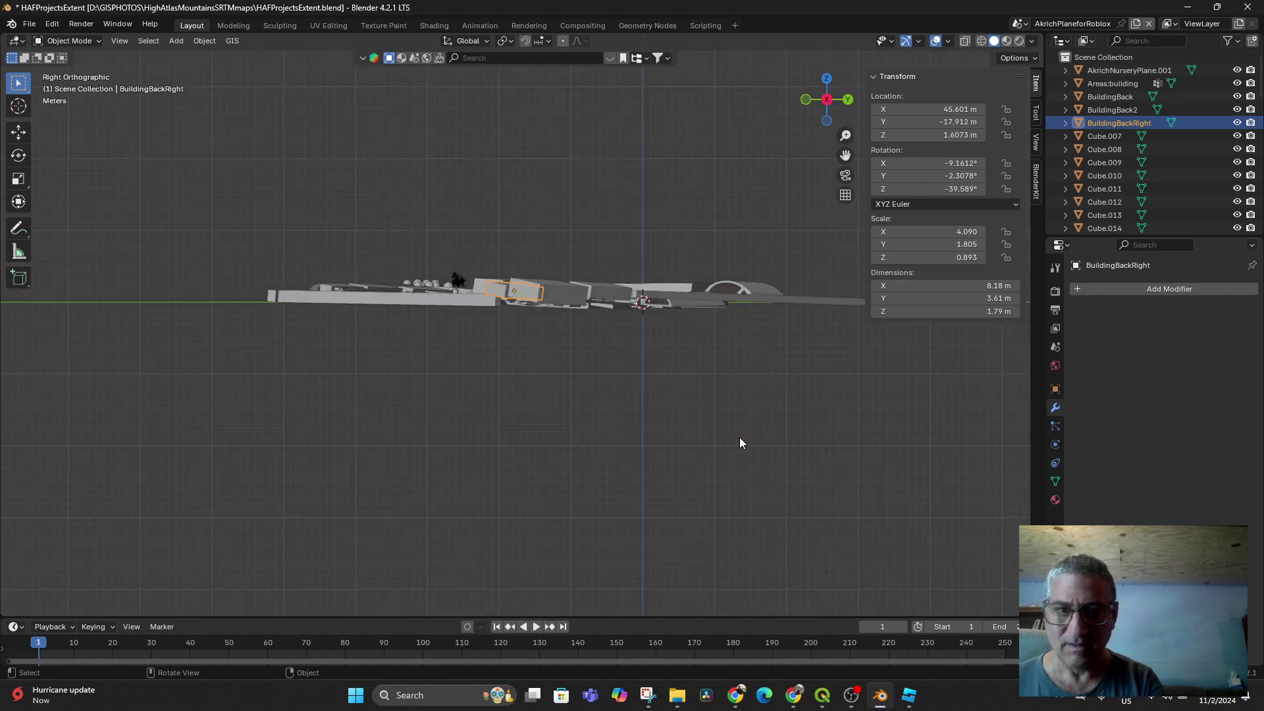
{"action": "scroll", "coordinate": [632, 420], "scroll_direction": "up", "scroll_amount": 1}
{"action": "scroll", "coordinate": [614, 411], "scroll_direction": "up", "scroll_amount": 3}
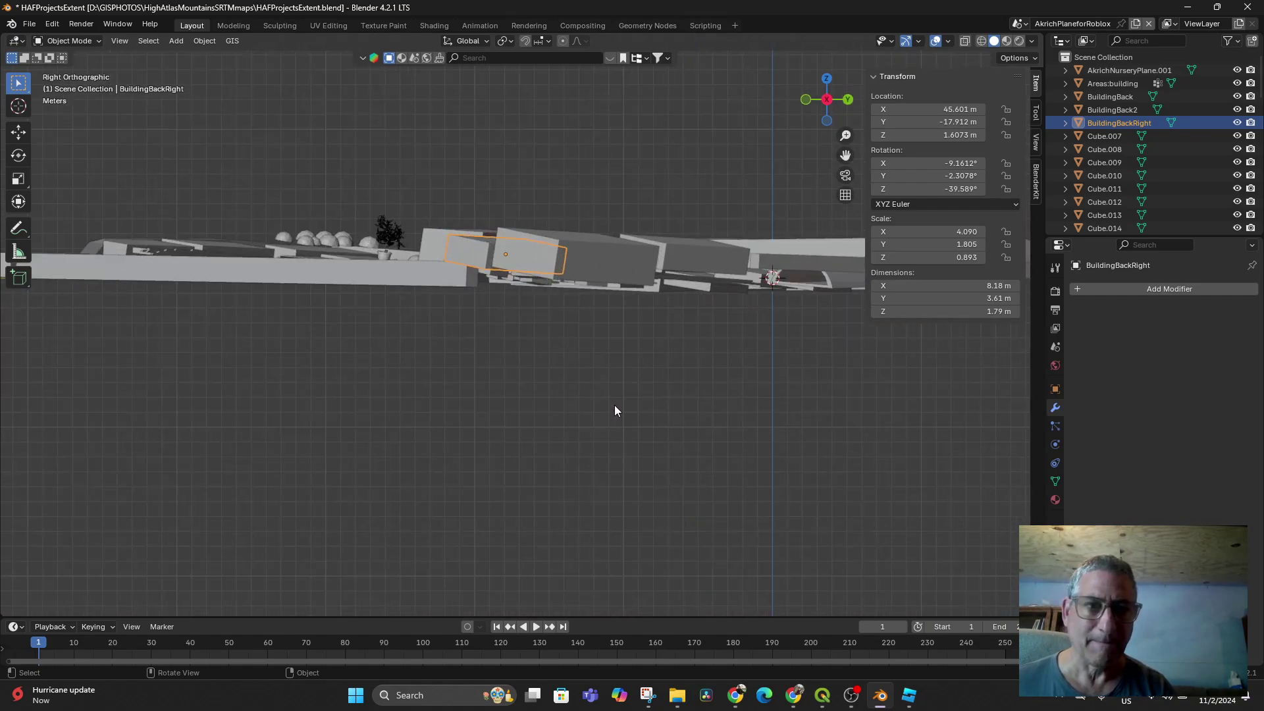
{"action": "key", "text": "g"}
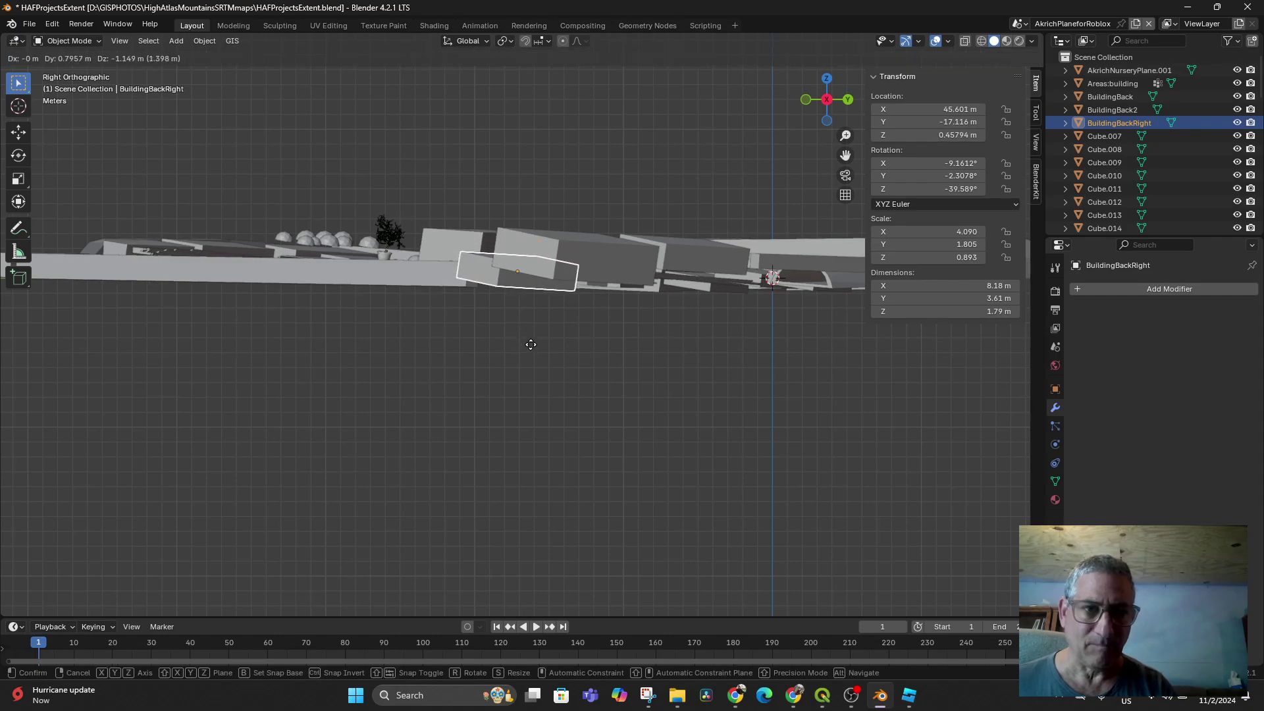
{"action": "left_click", "coordinate": [522, 449]}
{"action": "middle_click_drag", "start_coordinate": [522, 450], "coordinate": [568, 472]}
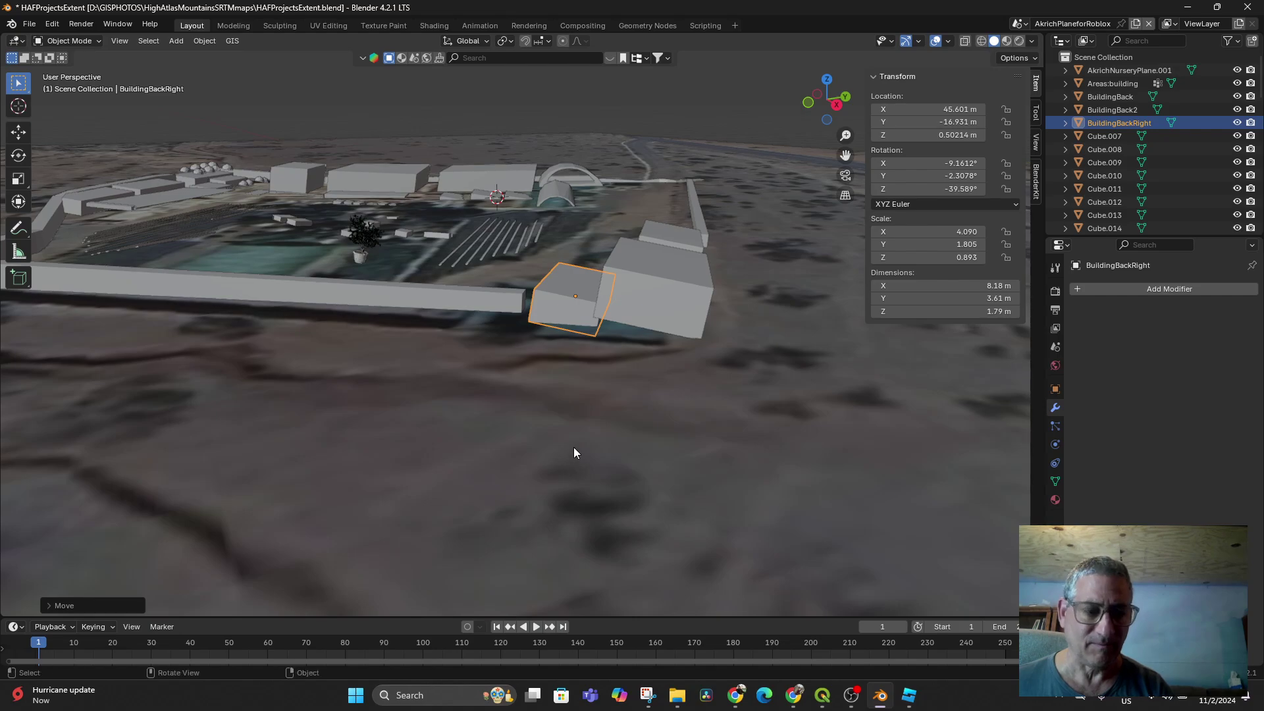
Level BuildingBackRight by setting its Rotation X, Y and Z to 0.
{"action": "key", "text": "r"}
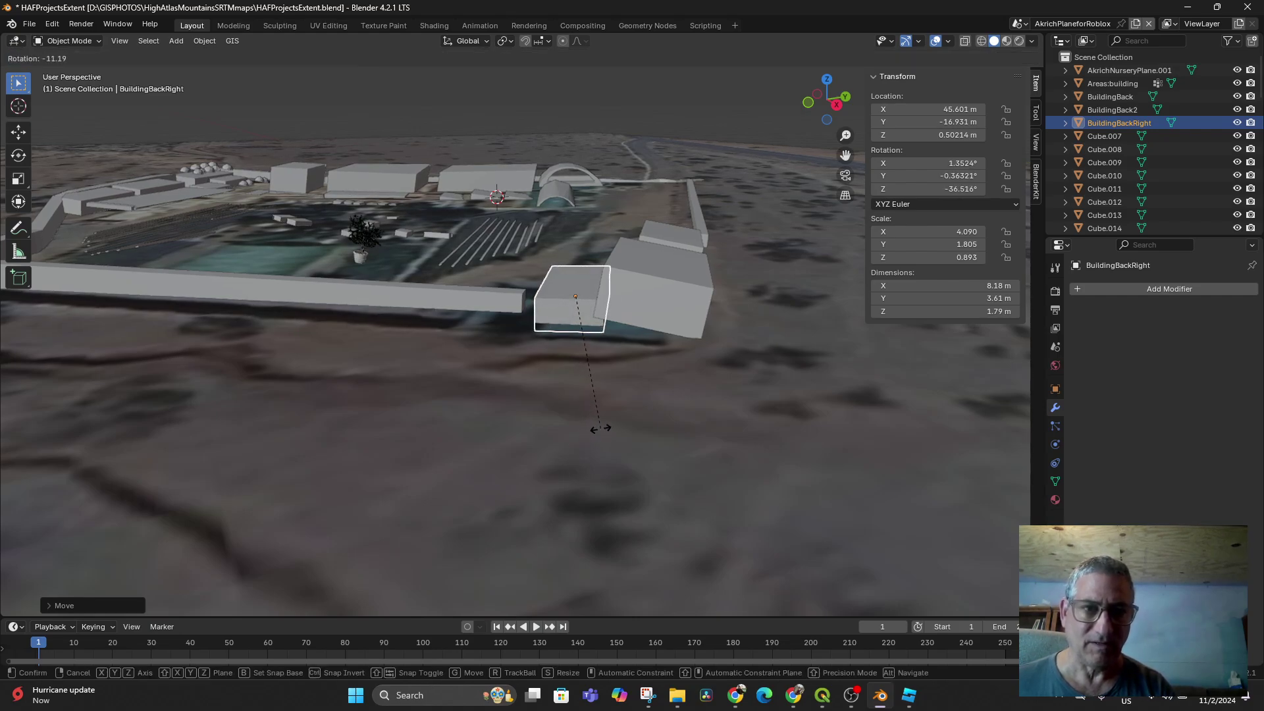
{"action": "left_click", "coordinate": [599, 429]}
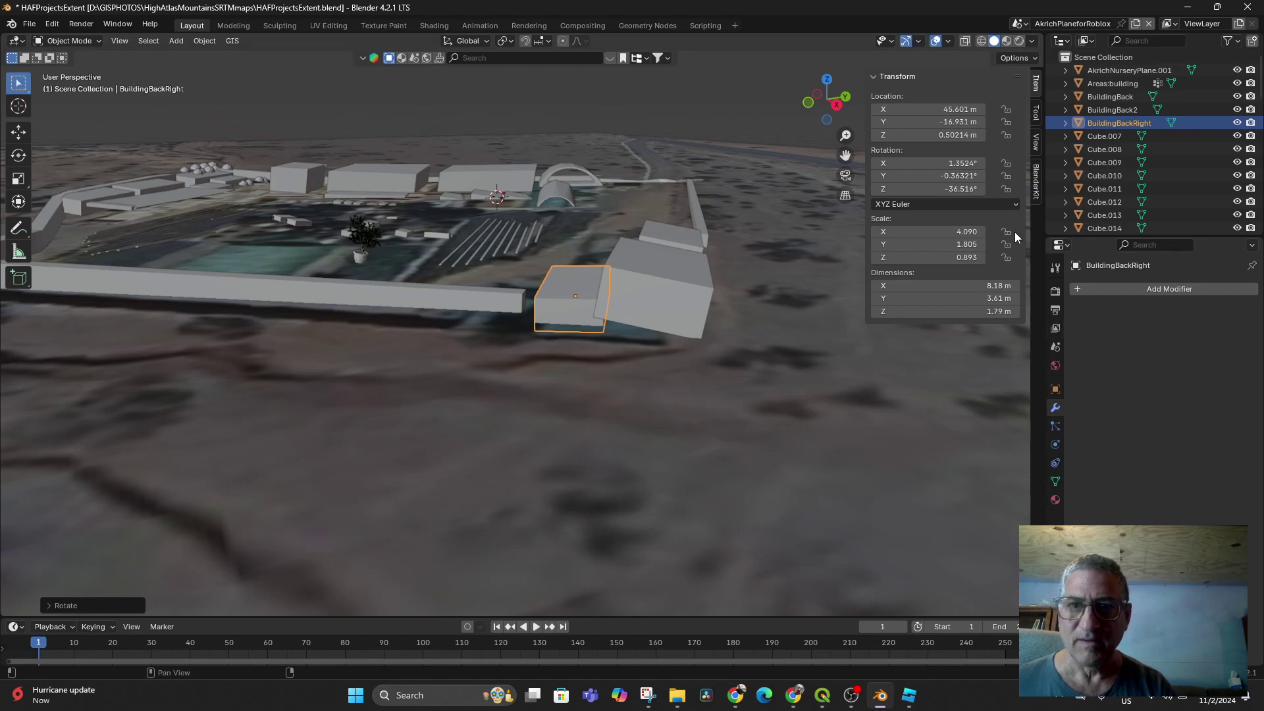
{"action": "double_click", "coordinate": [955, 165]}
{"action": "type", "text": "0"}
{"action": "key", "text": "Return"}
{"action": "double_click", "coordinate": [951, 177]}
{"action": "type", "text": "0"}
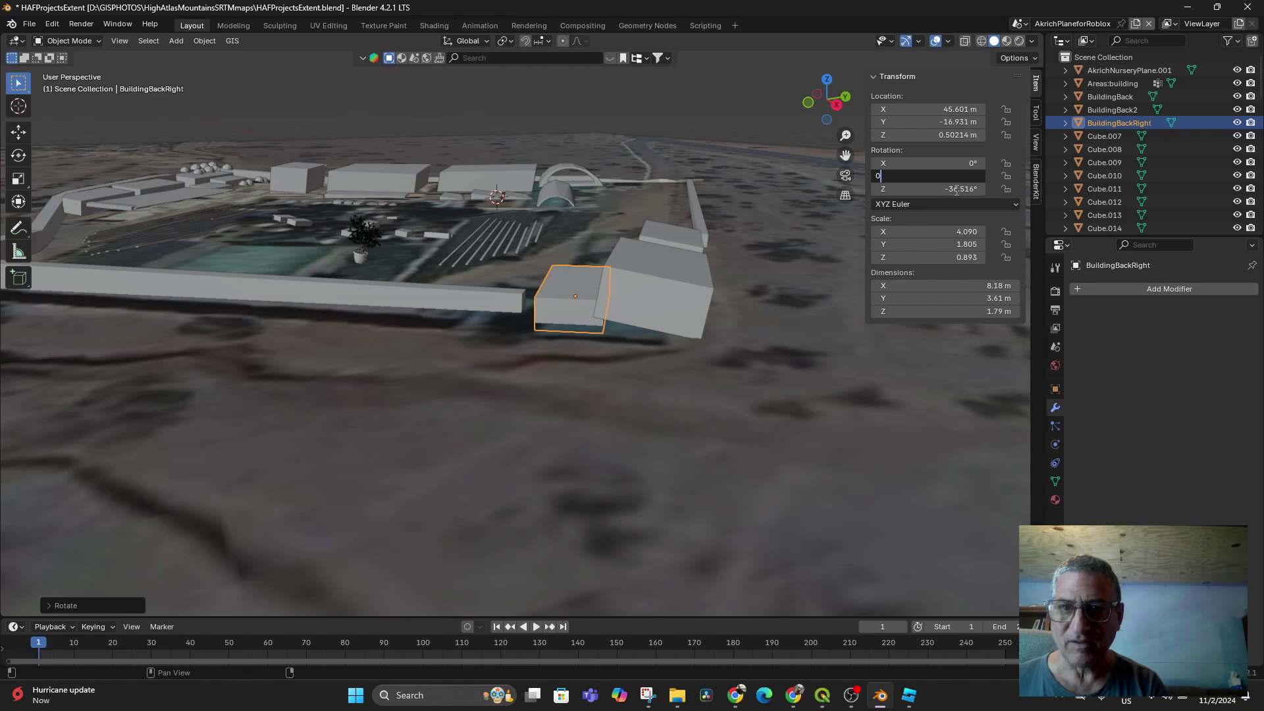
{"action": "key", "text": "Return"}
{"action": "double_click", "coordinate": [954, 189]}
{"action": "type", "text": "0"}
{"action": "key", "text": "Return"}
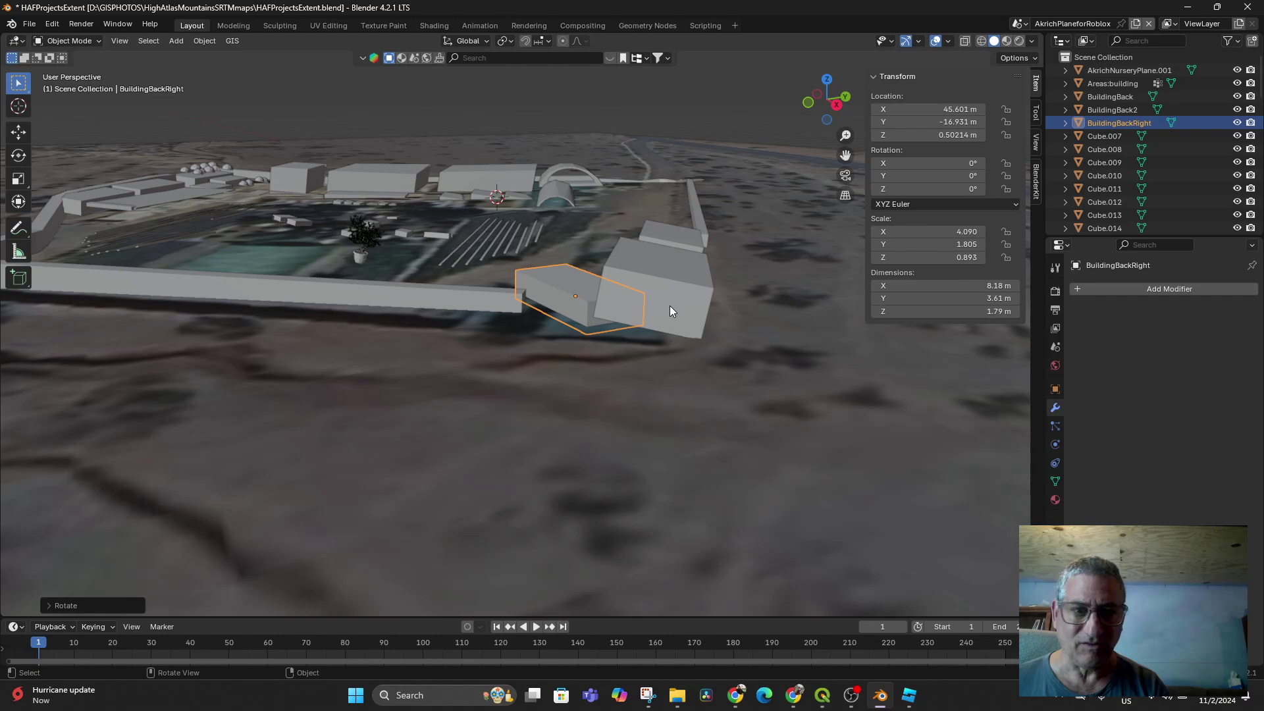
{"action": "key", "text": "r"}
{"action": "key", "text": "z"}
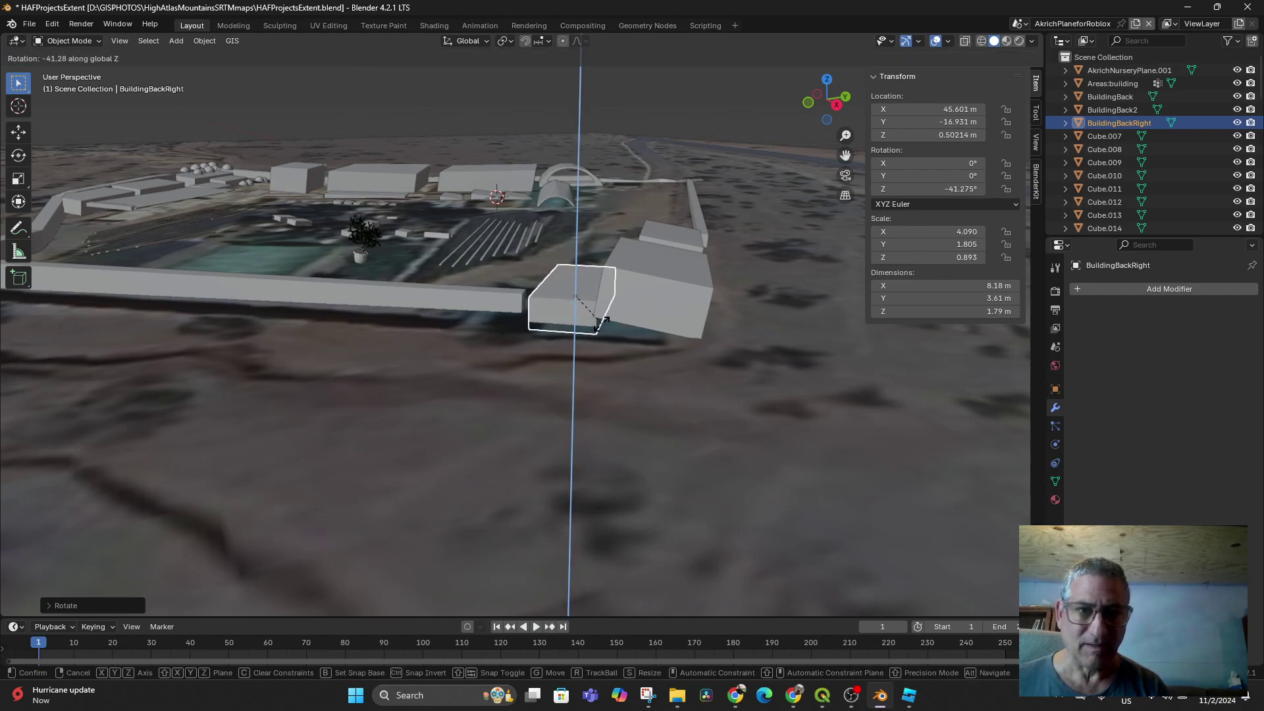
Finish turning BuildingBackRight to the wall, then set BuildingBack's Rotation X and Y to 0.
{"action": "left_click", "coordinate": [604, 329]}
{"action": "left_click", "coordinate": [1110, 96]}
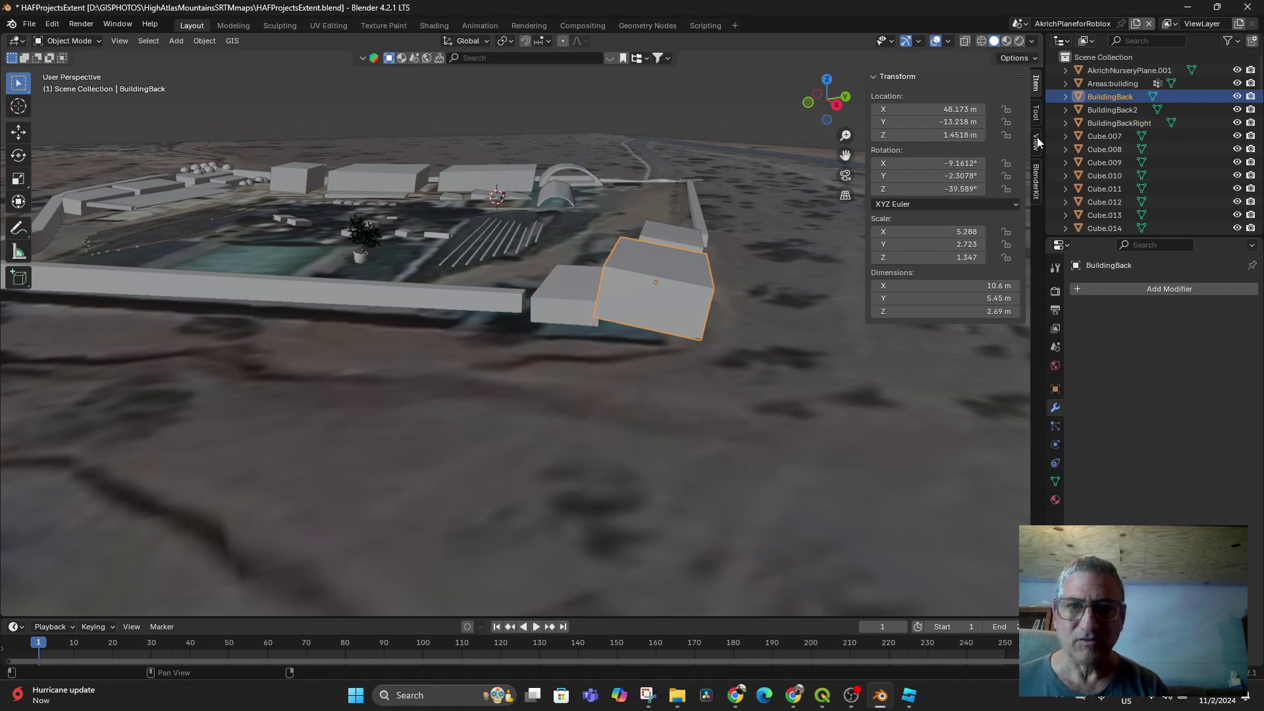
{"action": "left_click", "coordinate": [960, 162]}
{"action": "type", "text": "0"}
{"action": "key", "text": "Return"}
{"action": "left_click", "coordinate": [959, 175]}
{"action": "type", "text": "0"}
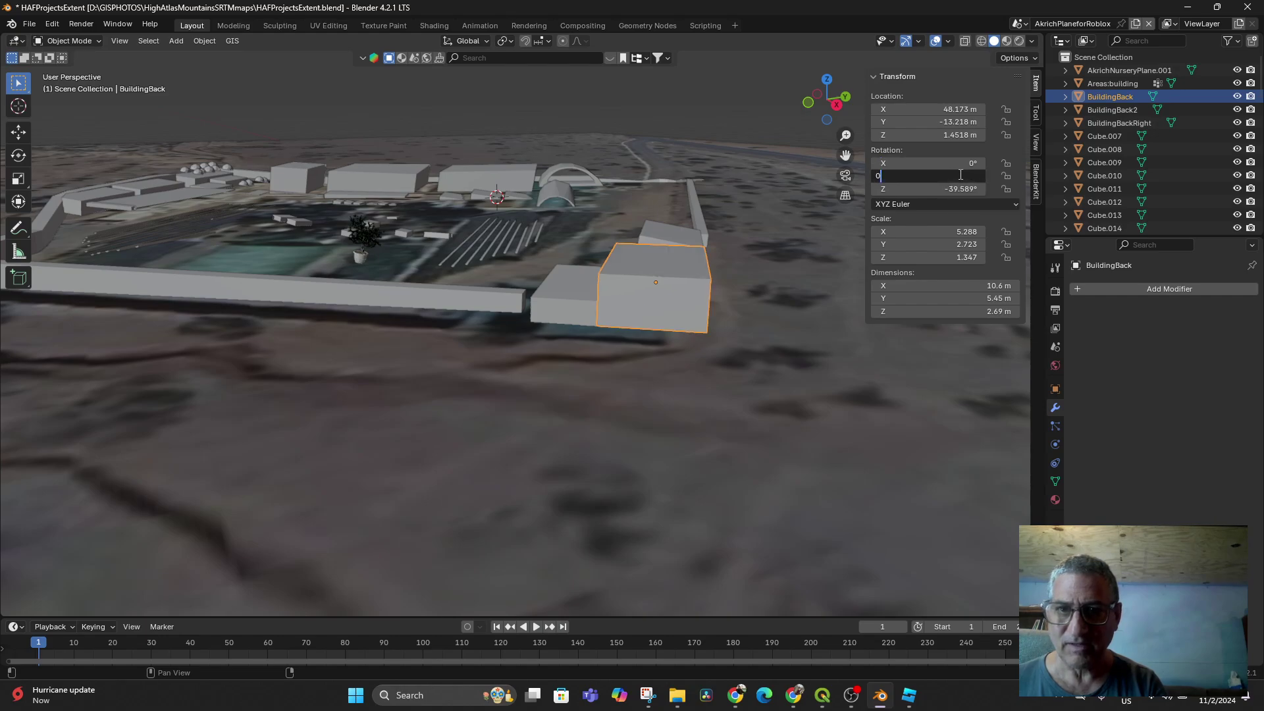
{"action": "key", "text": "Return"}
In Top view, slide BuildingBackRight down-left to the wall end.
{"action": "mouse_move", "coordinate": [723, 375]}
{"action": "middle_mouse_down"}
{"action": "mouse_move", "coordinate": [769, 389]}
{"action": "mouse_move", "coordinate": [798, 375]}
{"action": "middle_mouse_up"}
{"action": "mouse_move", "coordinate": [678, 309]}
{"action": "middle_mouse_down"}
{"action": "mouse_move", "coordinate": [784, 395]}
{"action": "mouse_move", "coordinate": [682, 370]}
{"action": "middle_mouse_up"}
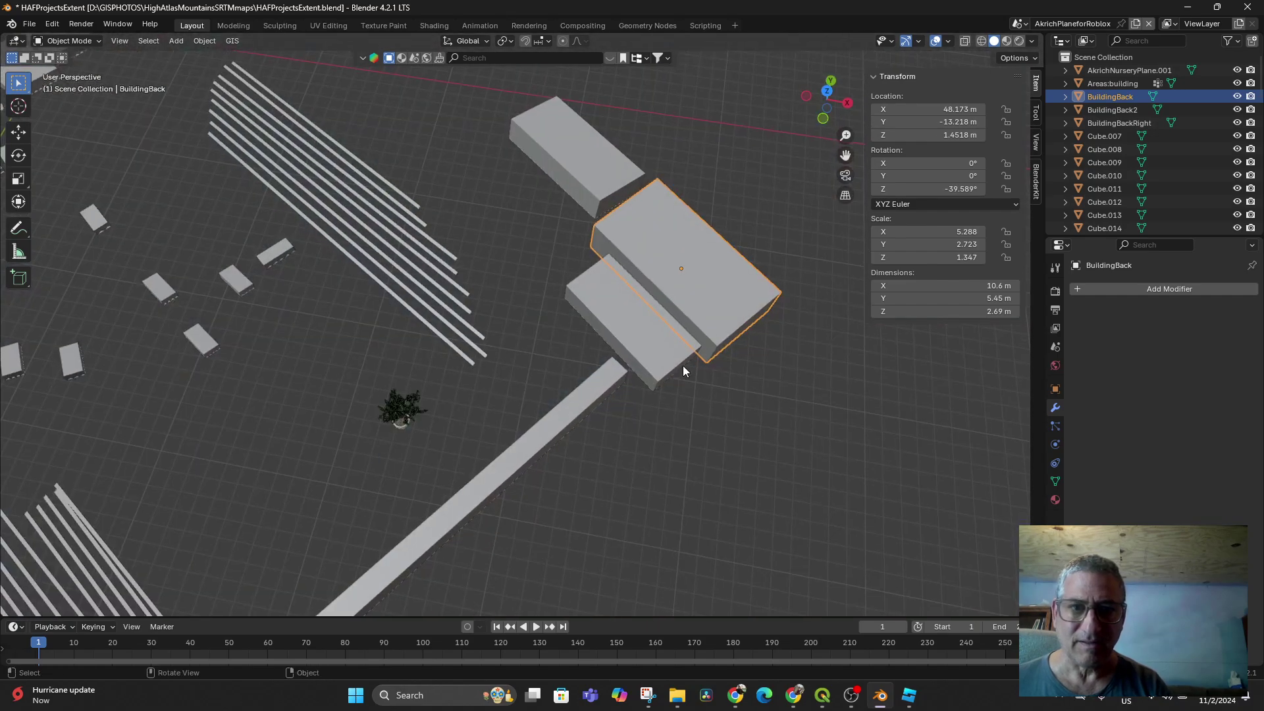
{"action": "left_click", "coordinate": [647, 349]}
{"action": "key", "text": "KP_7"}
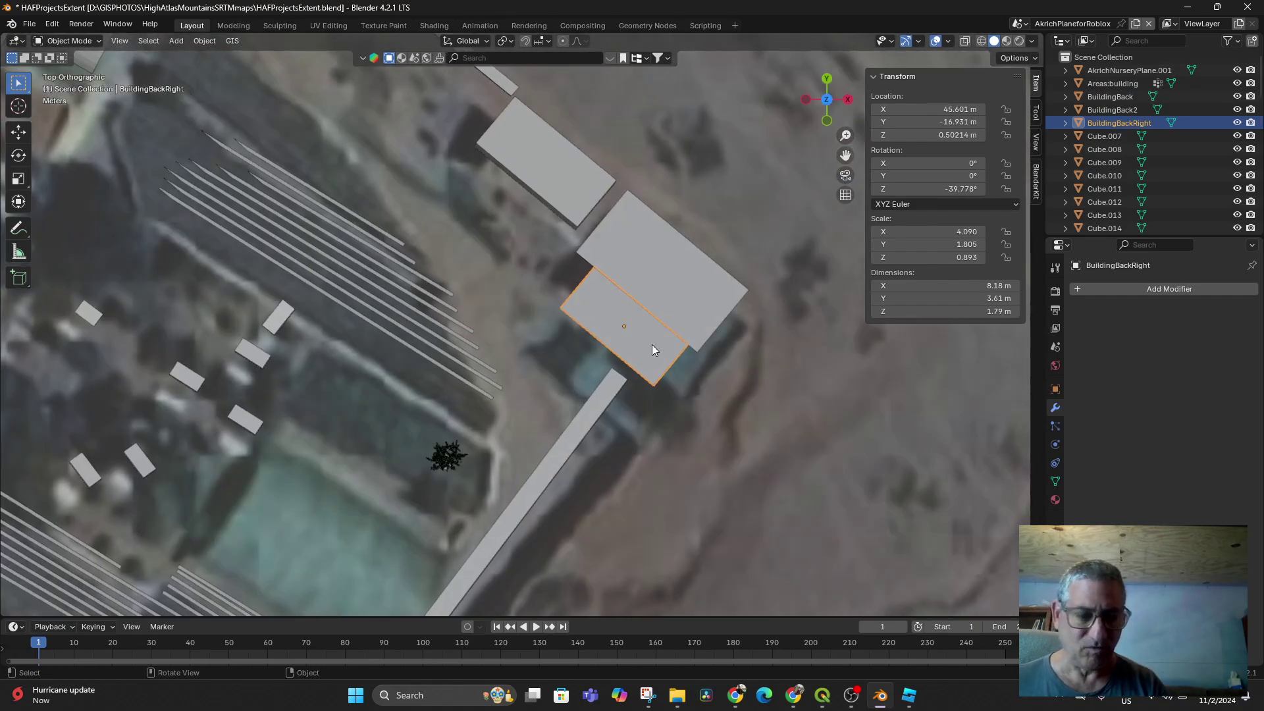
{"action": "left_click", "coordinate": [652, 345]}
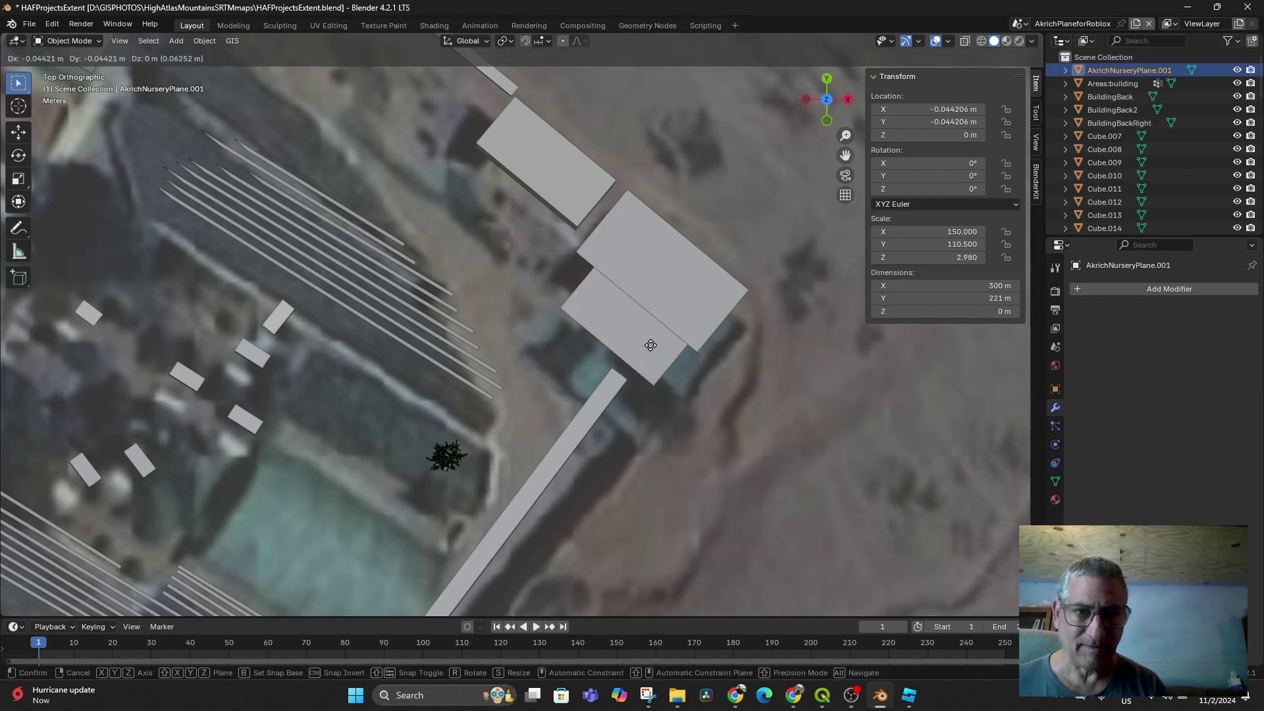
{"action": "left_click", "coordinate": [645, 351]}
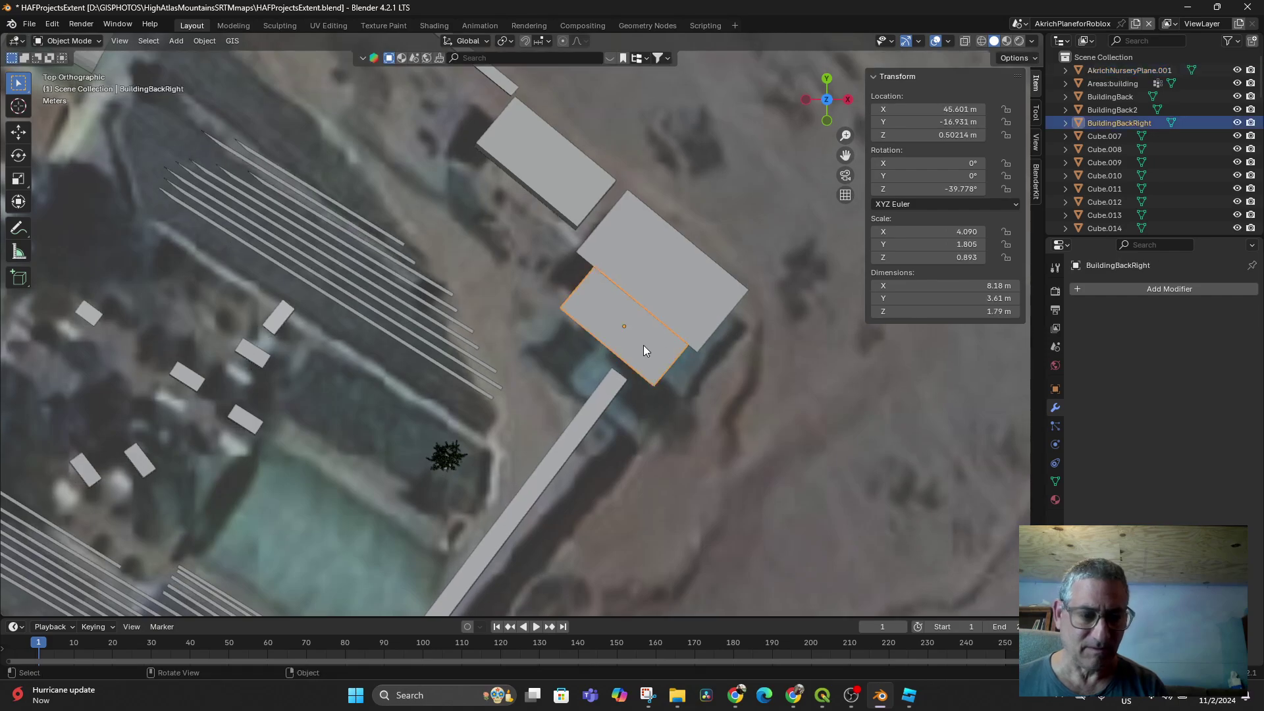
{"action": "key", "text": "g"}
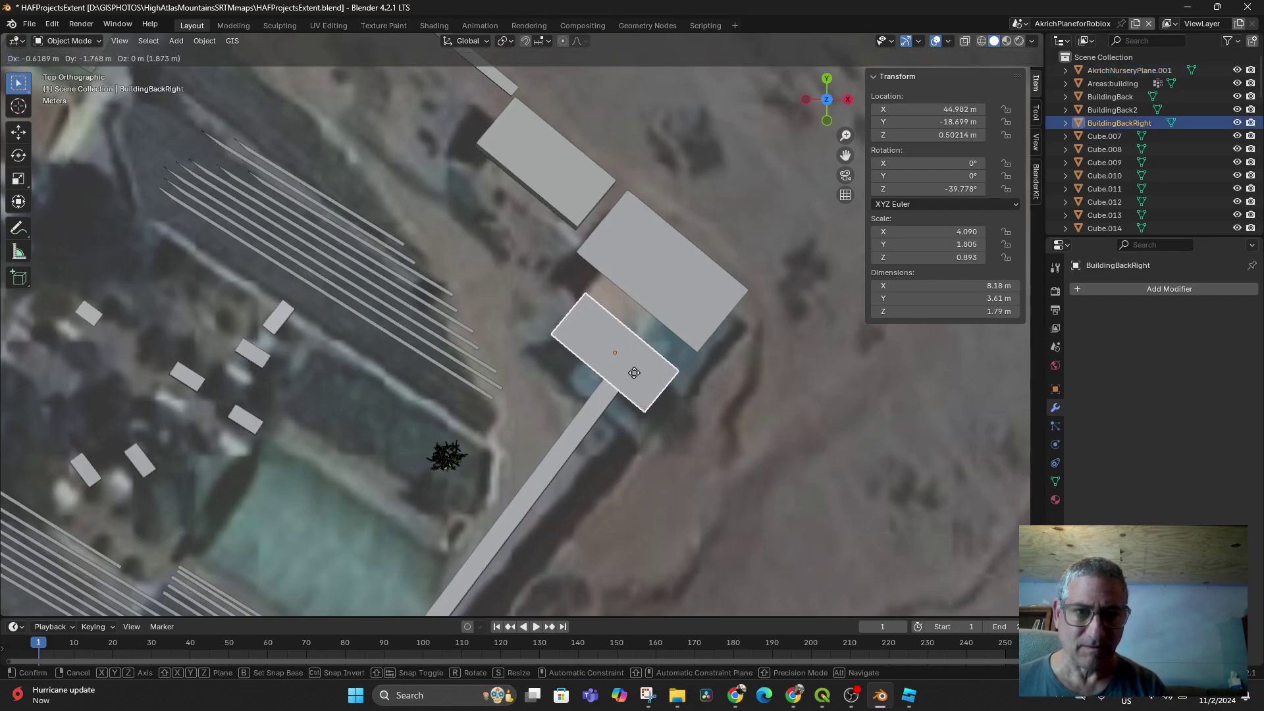
{"action": "left_click", "coordinate": [630, 398]}
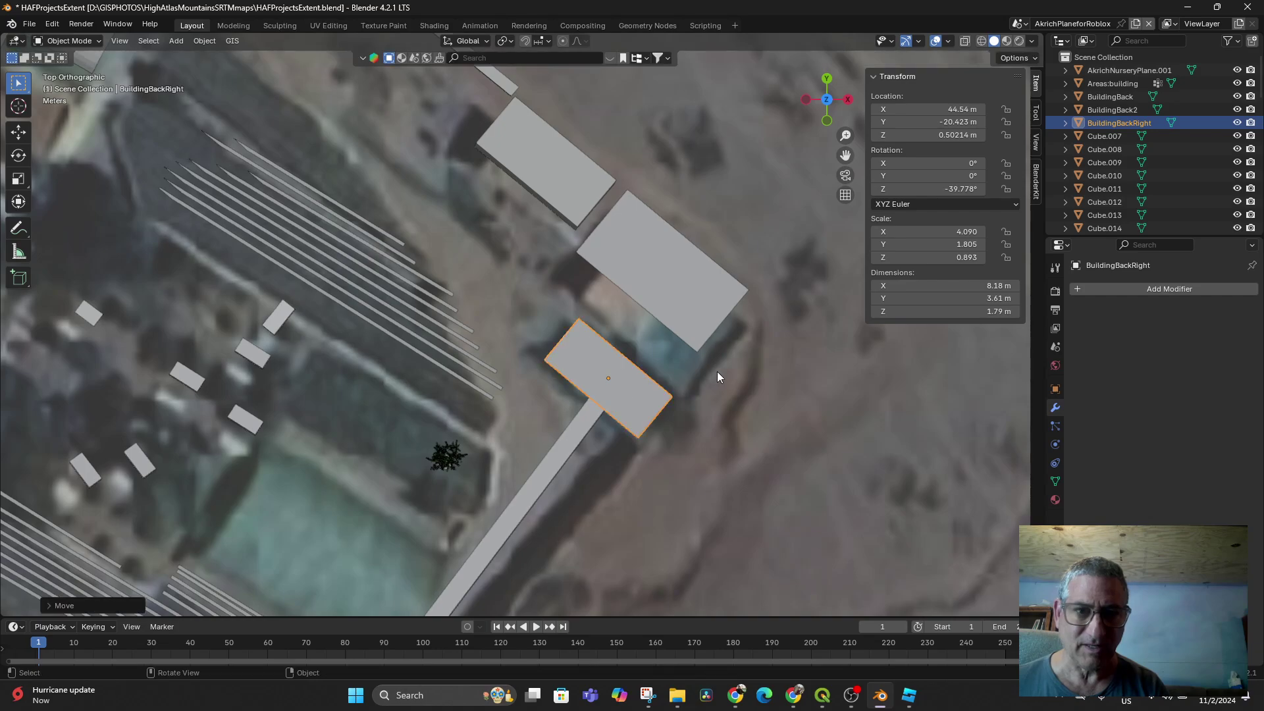
Move BuildingBack and BuildingBack2 over their footprints on the aerial image.
{"action": "left_click", "coordinate": [676, 285]}
{"action": "key", "text": "g"}
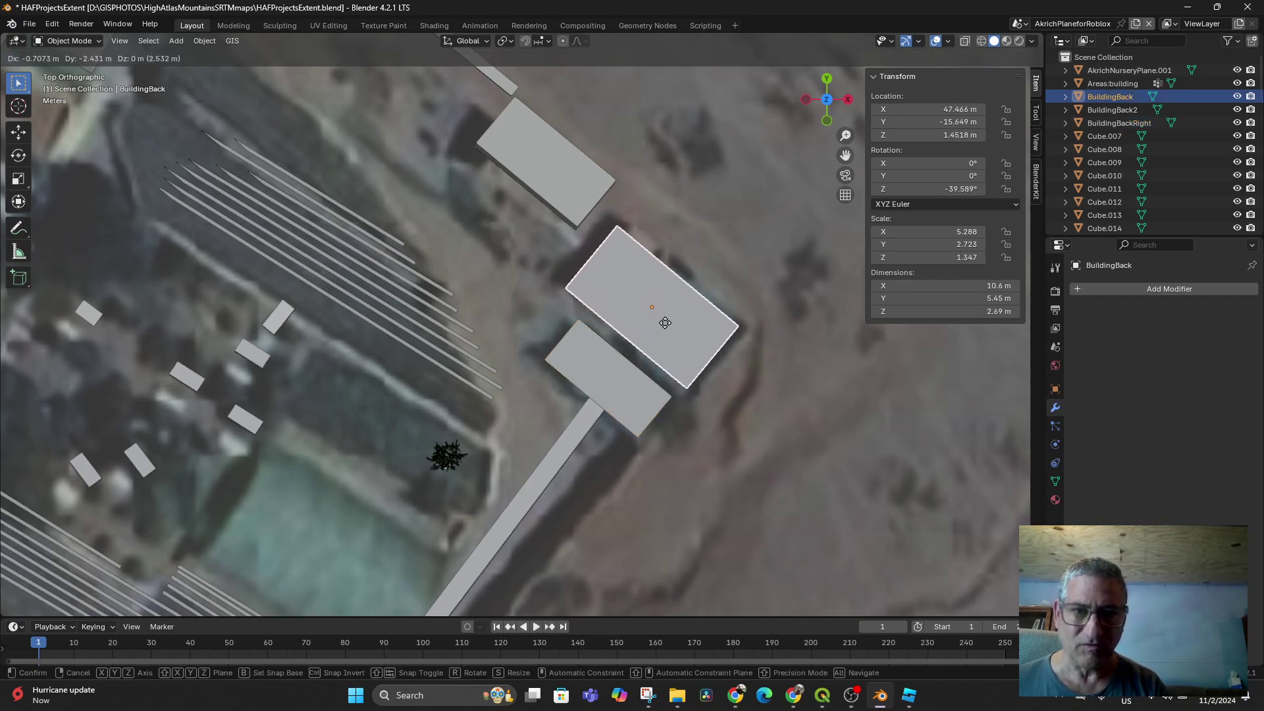
{"action": "left_click", "coordinate": [670, 320]}
{"action": "left_click", "coordinate": [571, 183]}
{"action": "key", "text": "g"}
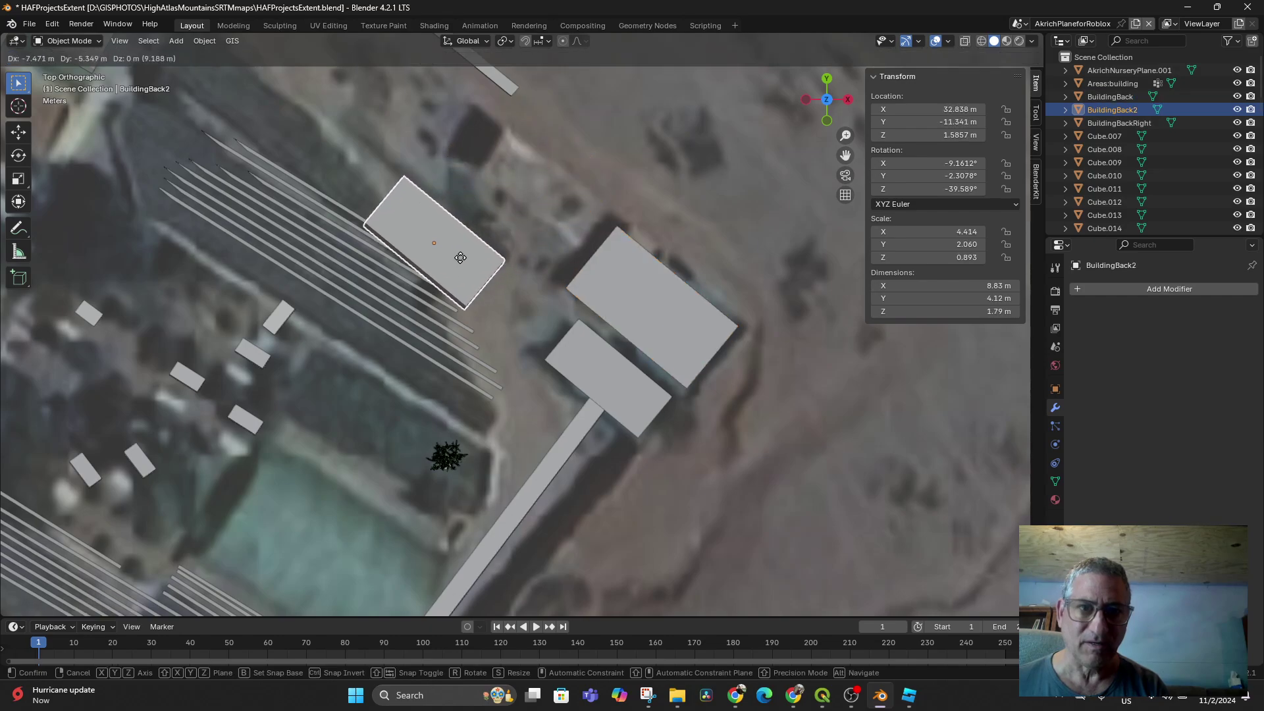
{"action": "left_click", "coordinate": [565, 220]}
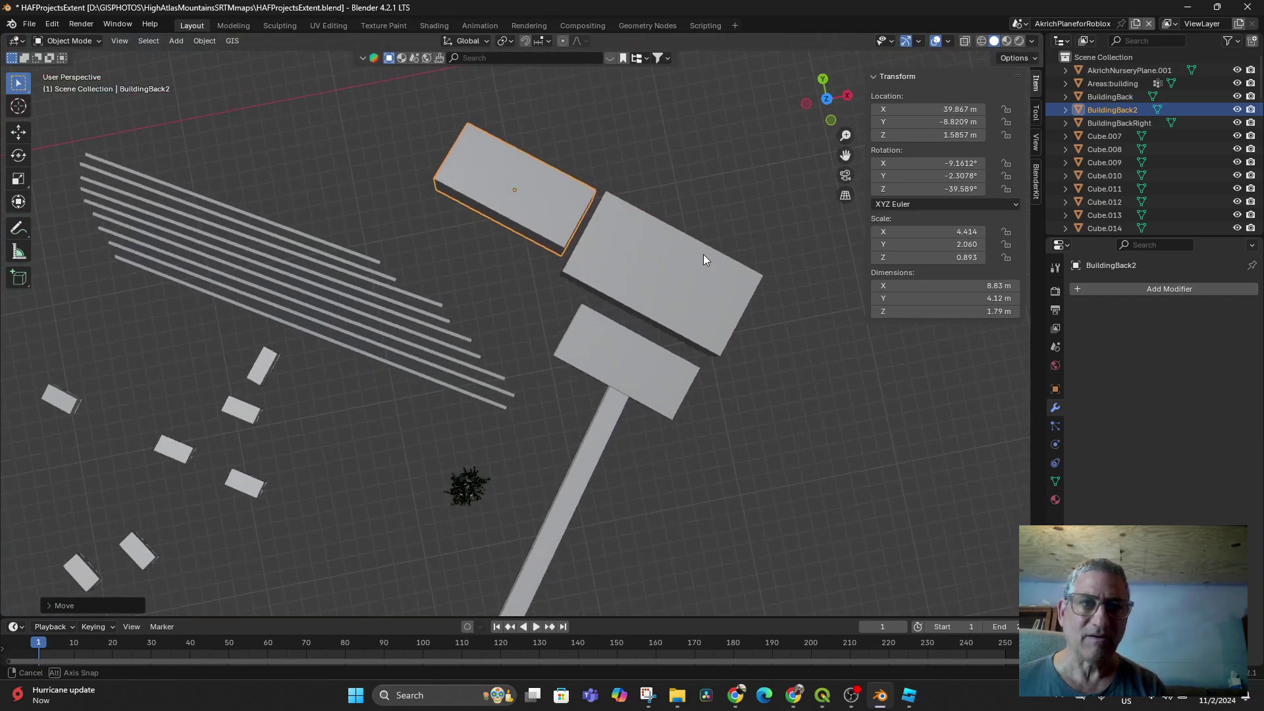
{"action": "scroll", "coordinate": [700, 244], "scroll_direction": "down", "scroll_amount": 6}
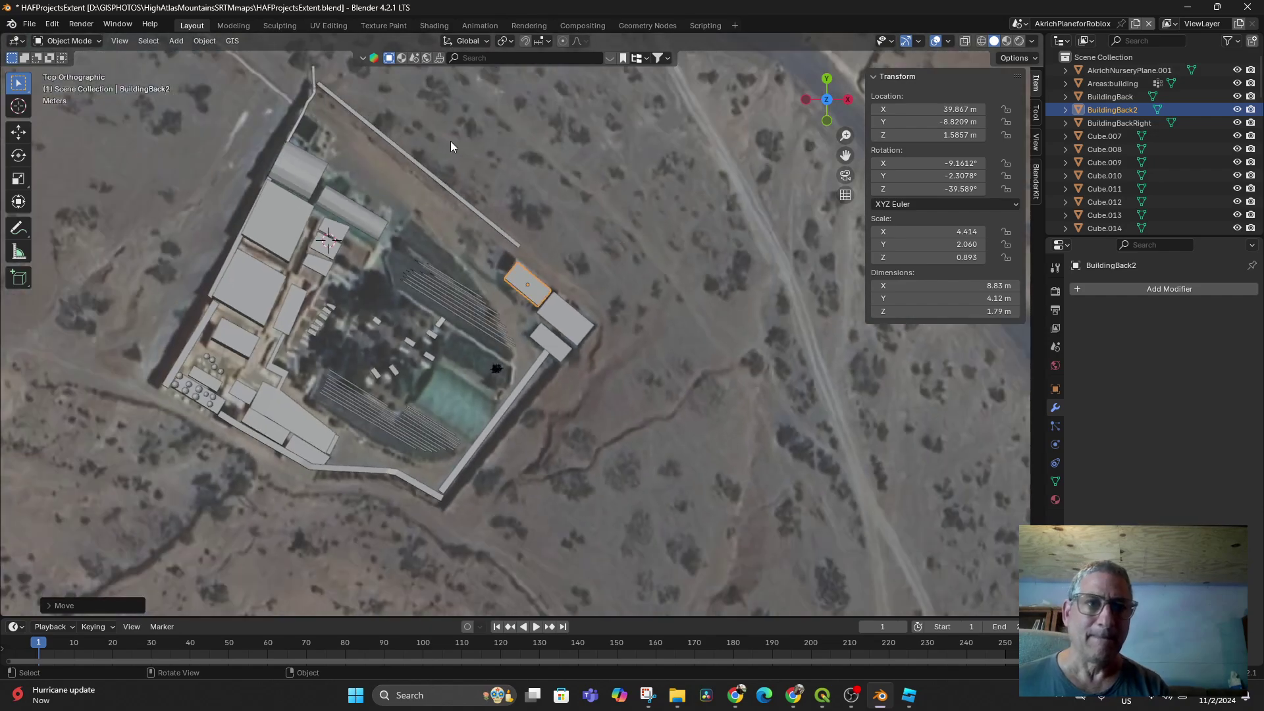
Nudge WallLeft onto the compound's left edge and orbit in perspective to check it.
{"action": "left_click", "coordinate": [431, 177]}
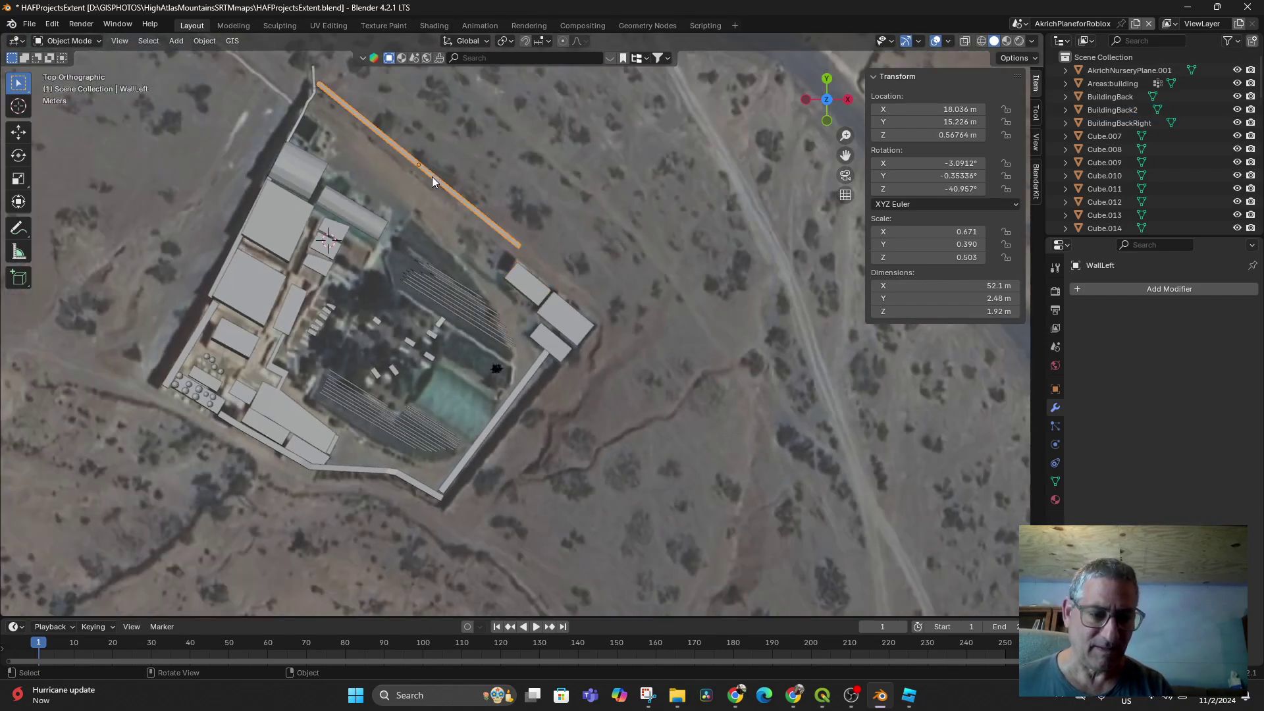
{"action": "key", "text": "g"}
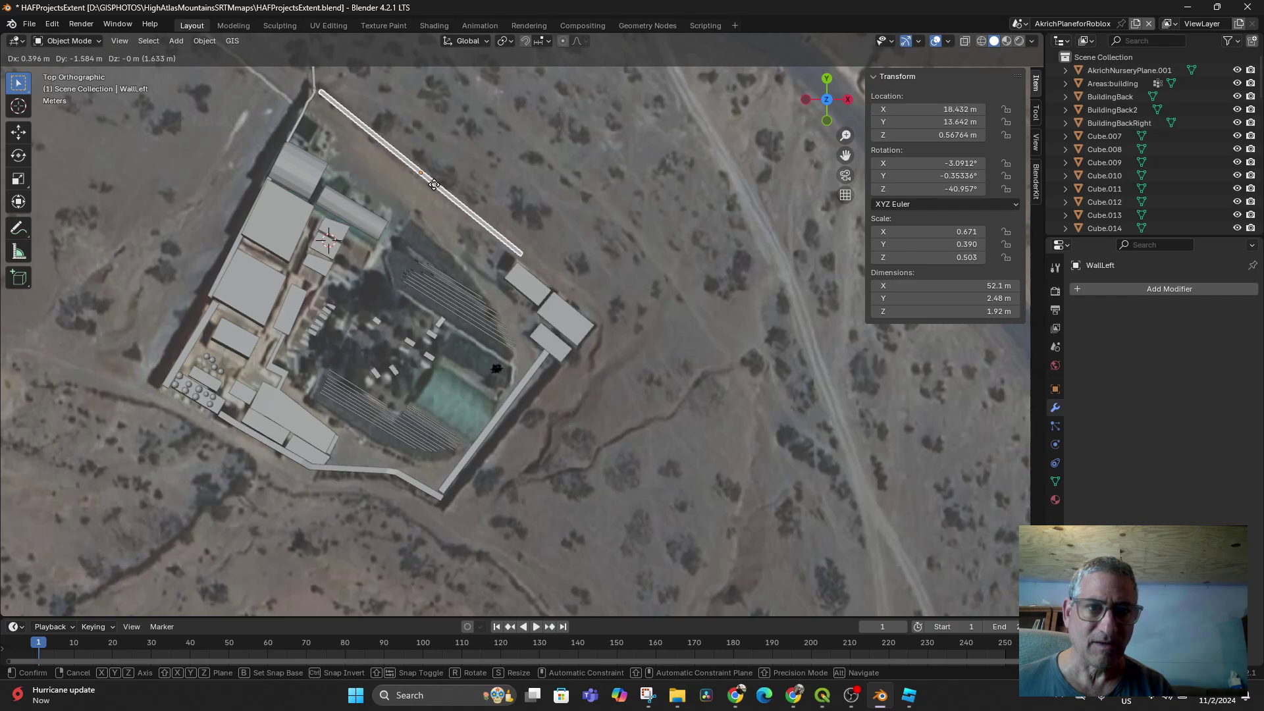
{"action": "left_click", "coordinate": [431, 190]}
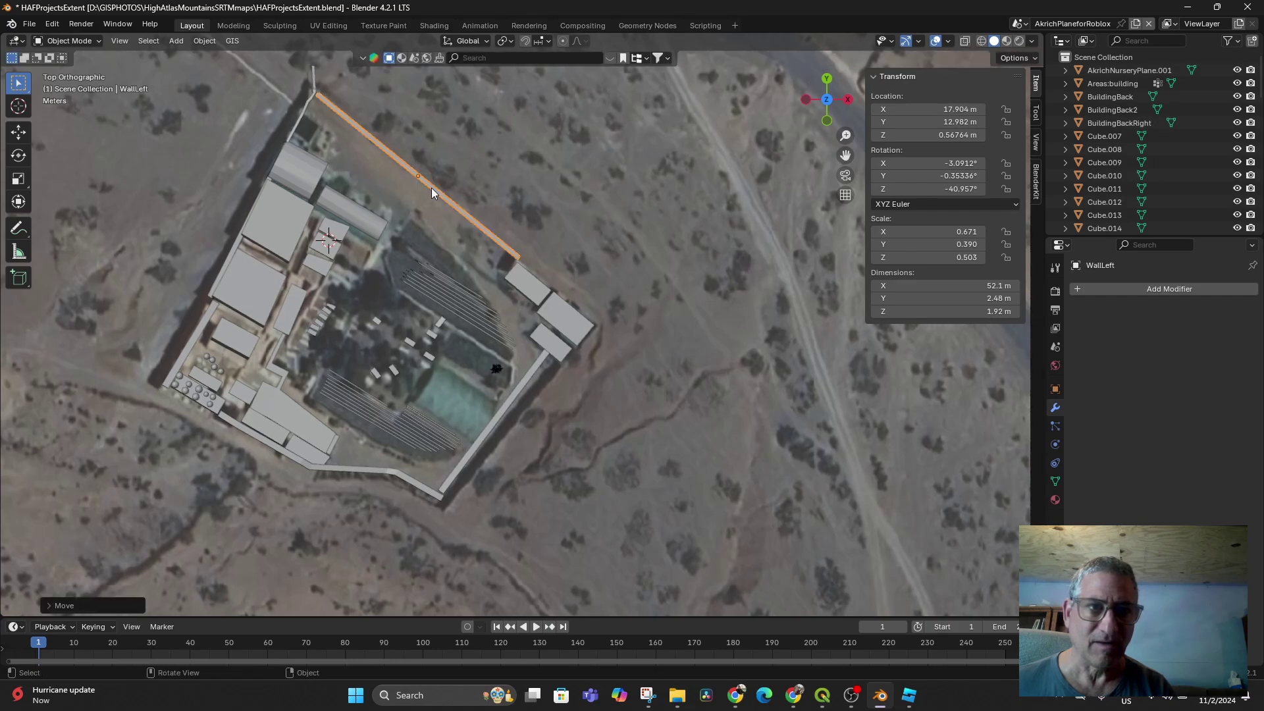
{"action": "mouse_move", "coordinate": [398, 175]}
{"action": "middle_mouse_down"}
{"action": "mouse_move", "coordinate": [439, 156]}
{"action": "mouse_move", "coordinate": [457, 331]}
{"action": "mouse_move", "coordinate": [565, 227]}
{"action": "mouse_move", "coordinate": [594, 237]}
{"action": "mouse_move", "coordinate": [506, 384]}
{"action": "middle_mouse_up"}
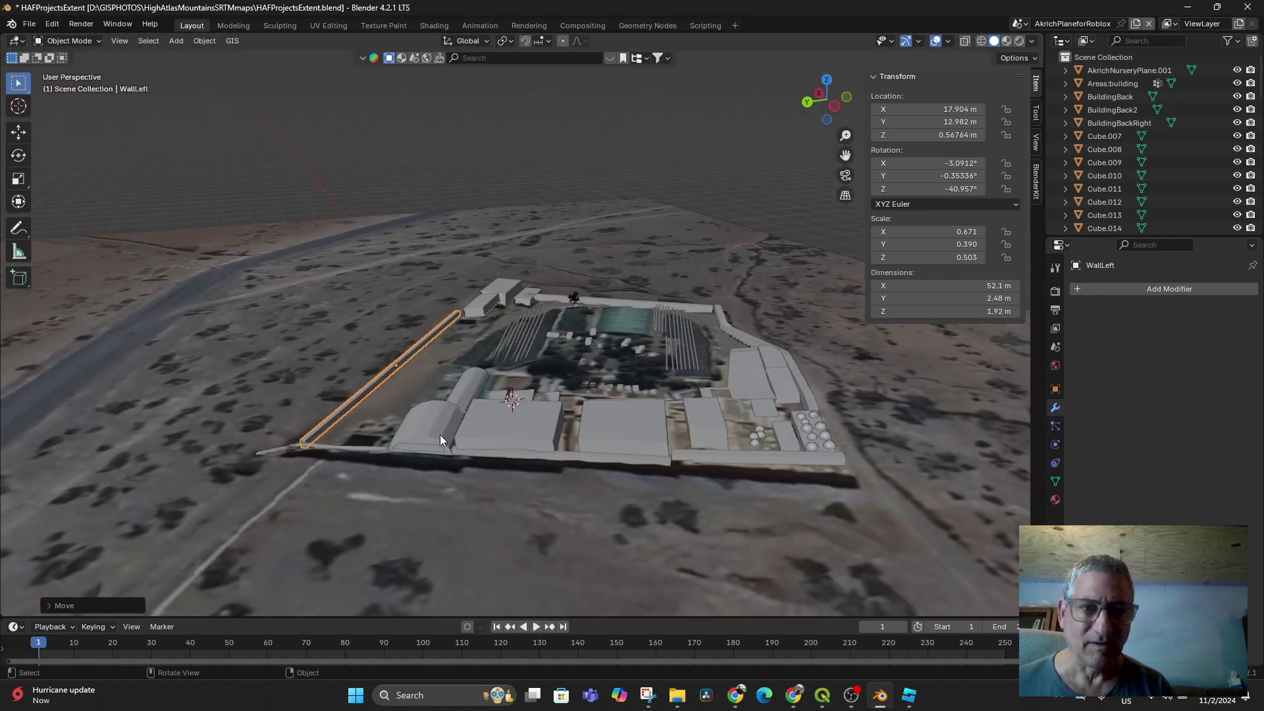
{"action": "middle_click_drag", "start_coordinate": [635, 378], "coordinate": [760, 386]}
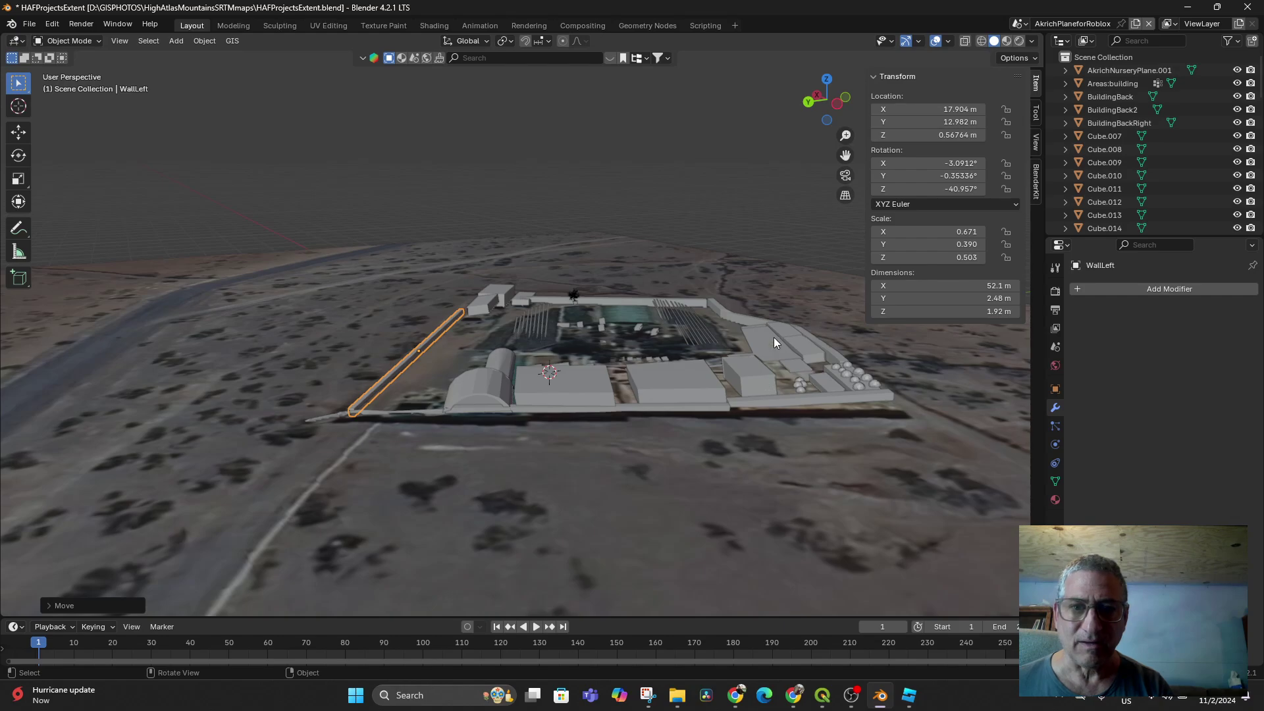
{"action": "middle_click_drag", "start_coordinate": [773, 337], "coordinate": [753, 428]}
{"action": "scroll", "coordinate": [753, 426], "scroll_direction": "up", "scroll_amount": 5}
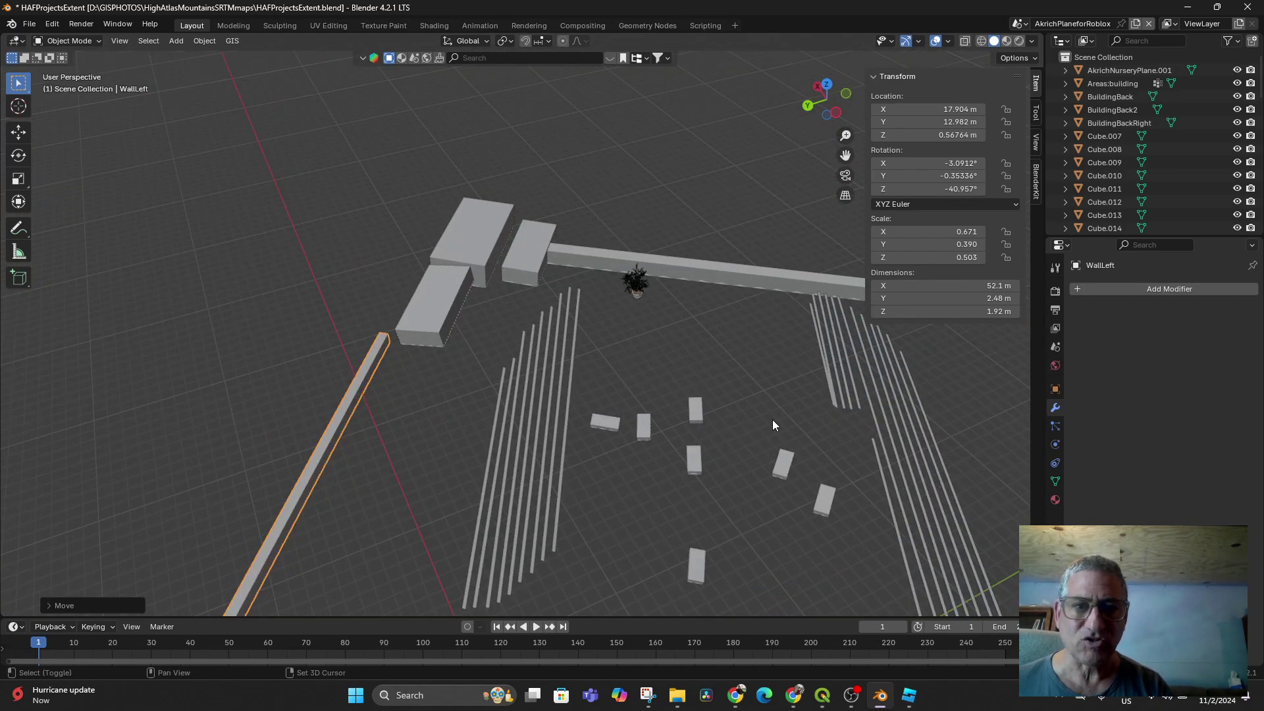
{"action": "scroll", "coordinate": [772, 425], "scroll_direction": "down", "scroll_amount": 5}
Rotate Cylinder.003 twice and move it onto the left greenhouse in the photo.
{"action": "left_click", "coordinate": [584, 378]}
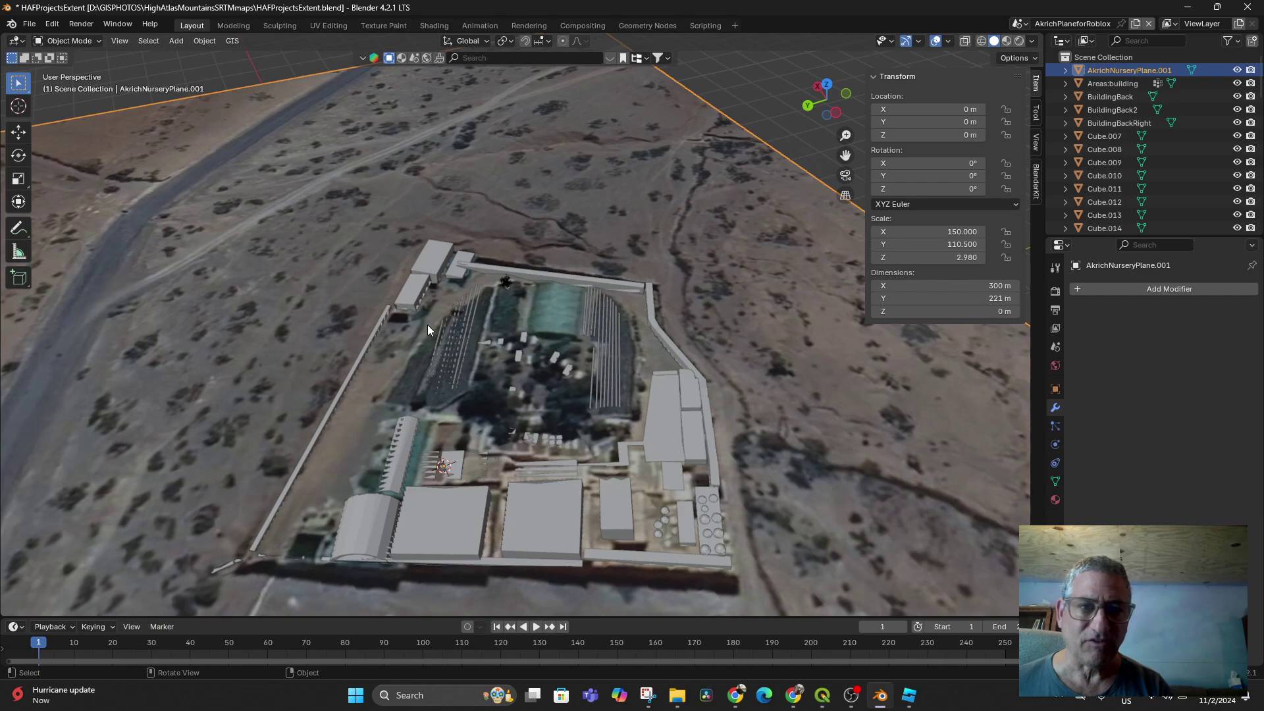
{"action": "left_click", "coordinate": [452, 347]}
{"action": "key", "text": "r"}
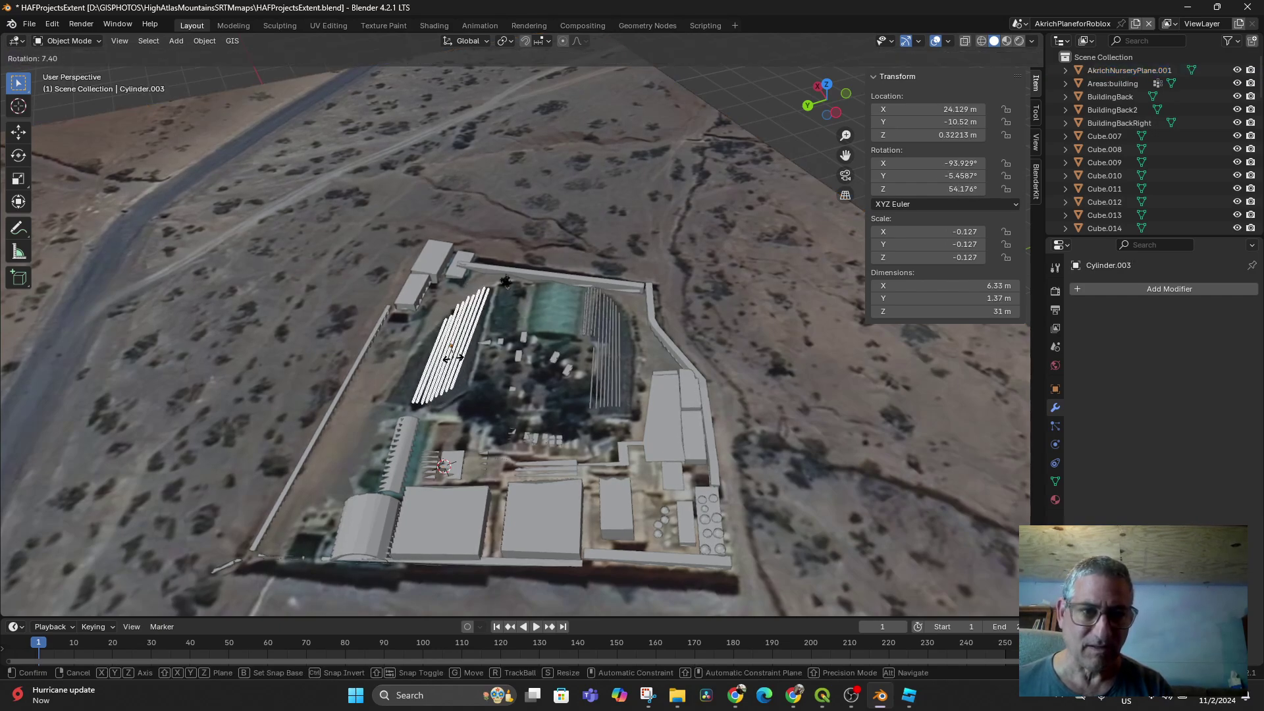
{"action": "left_click", "coordinate": [452, 357]}
{"action": "key", "text": "r"}
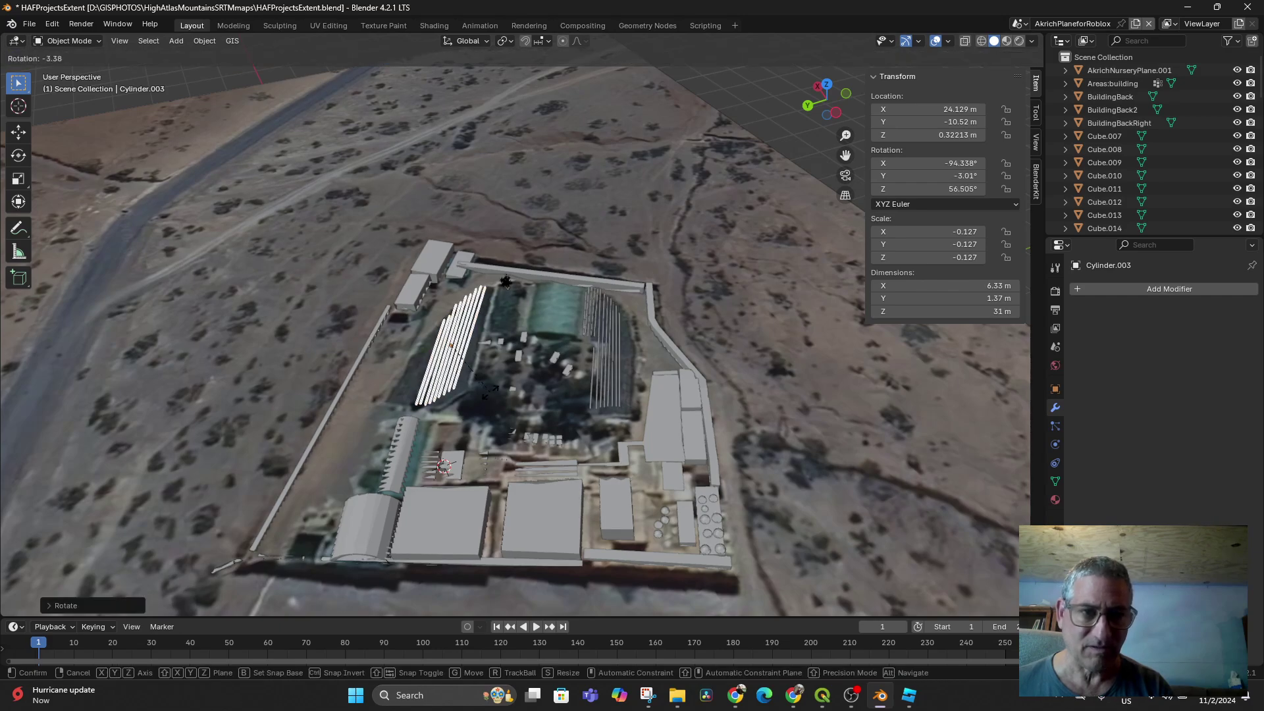
{"action": "left_click", "coordinate": [493, 393]}
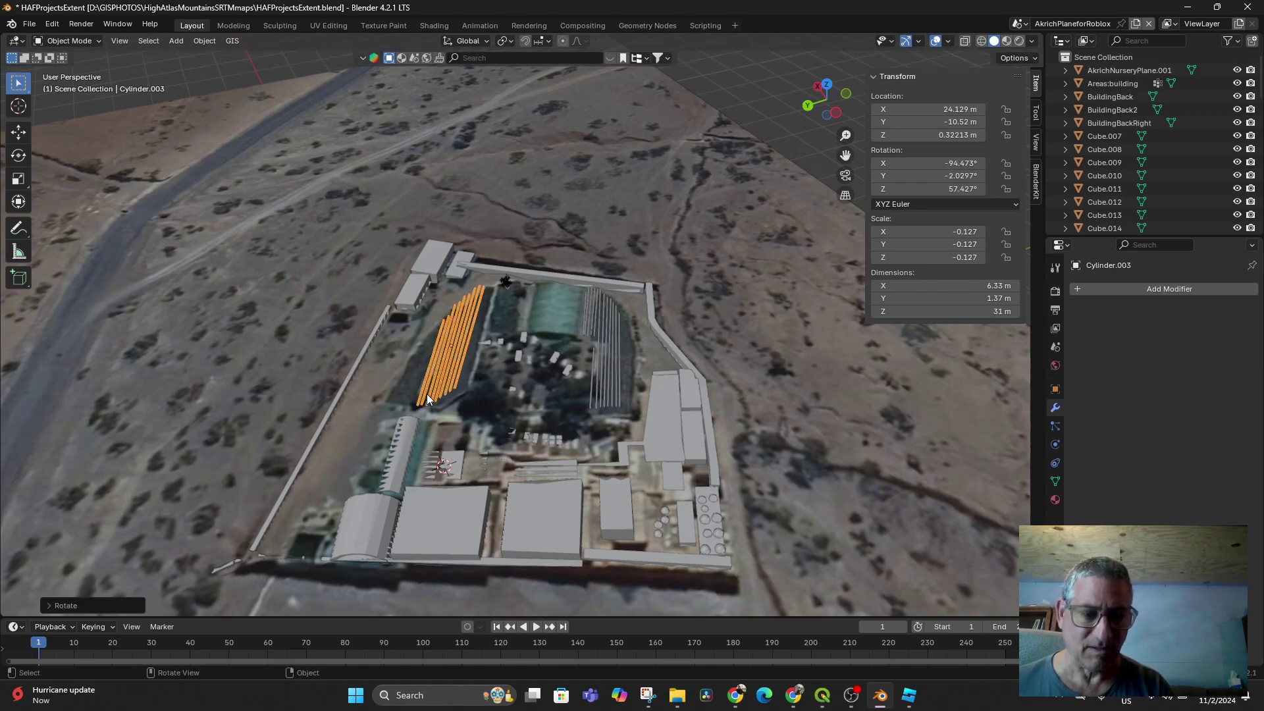
{"action": "key", "text": "g"}
{"action": "left_click", "coordinate": [436, 394]}
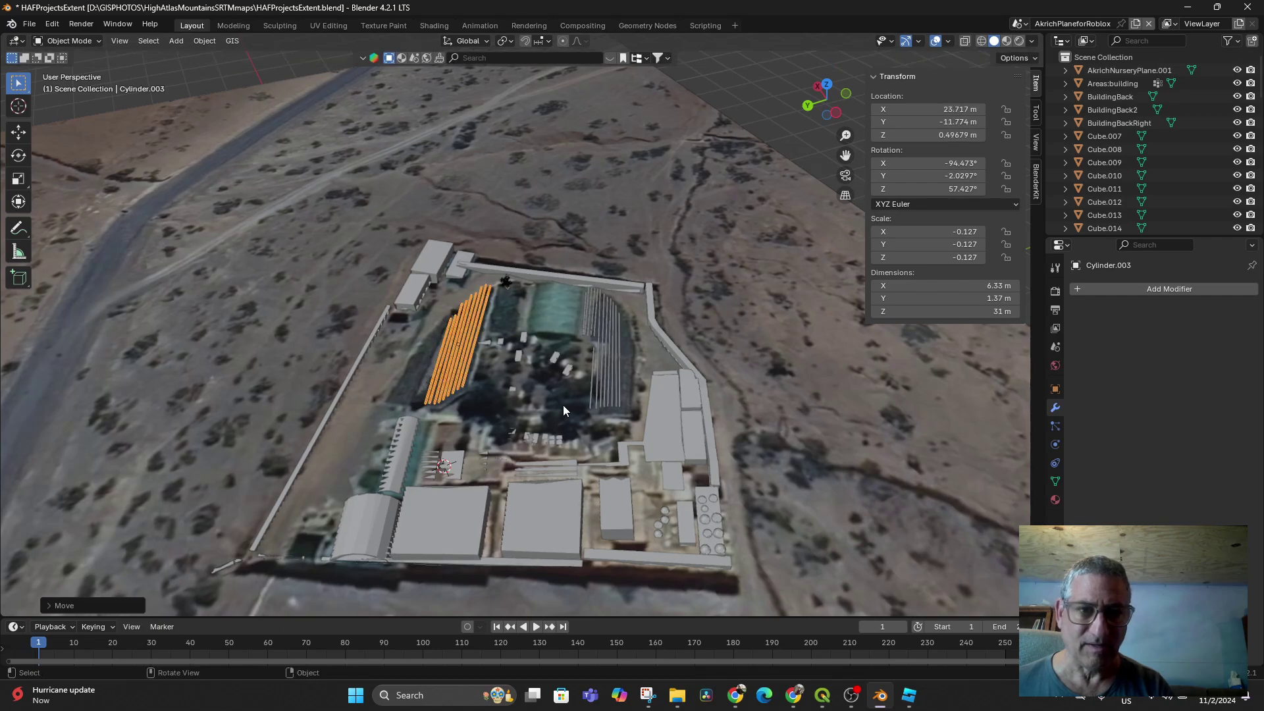
Shift Cylinder.004 onto the right greenhouse and orbit to check the alignment.
{"action": "left_click", "coordinate": [598, 360]}
{"action": "key", "text": "g"}
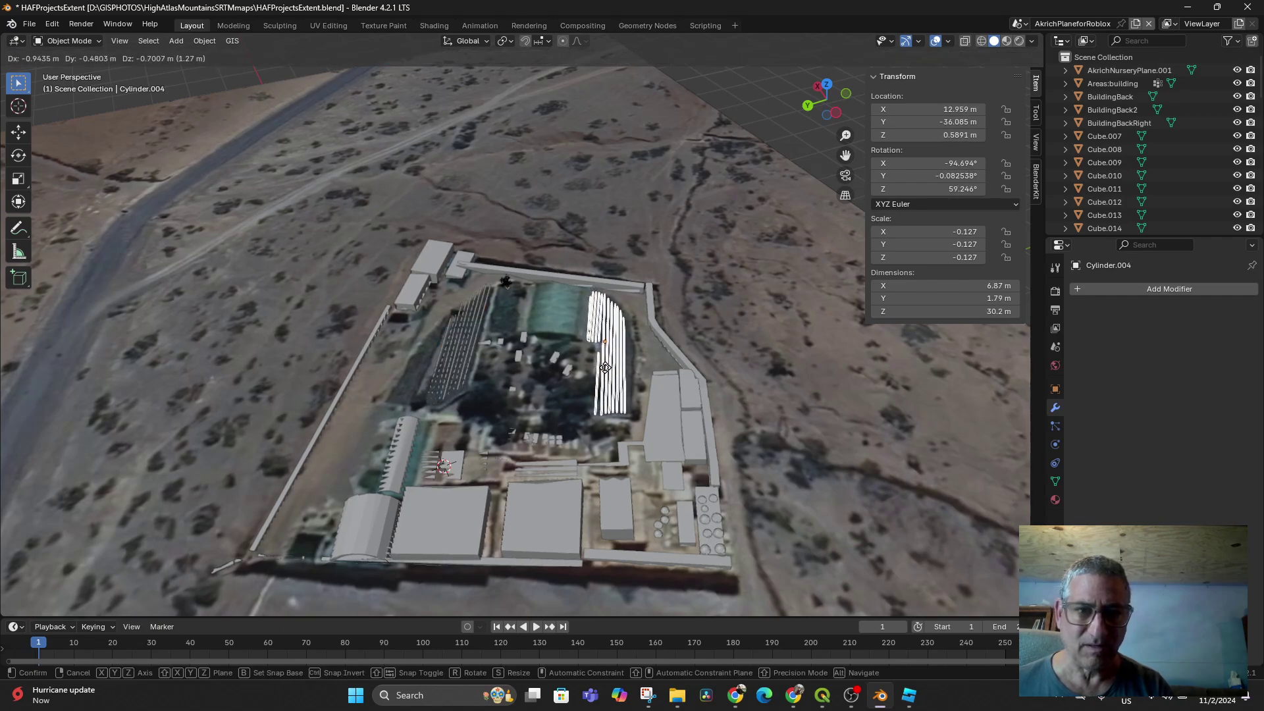
{"action": "left_click", "coordinate": [606, 368]}
{"action": "mouse_move", "coordinate": [573, 408]}
{"action": "middle_mouse_down"}
{"action": "mouse_move", "coordinate": [586, 378]}
{"action": "mouse_move", "coordinate": [565, 400]}
{"action": "mouse_move", "coordinate": [566, 316]}
{"action": "middle_mouse_up"}
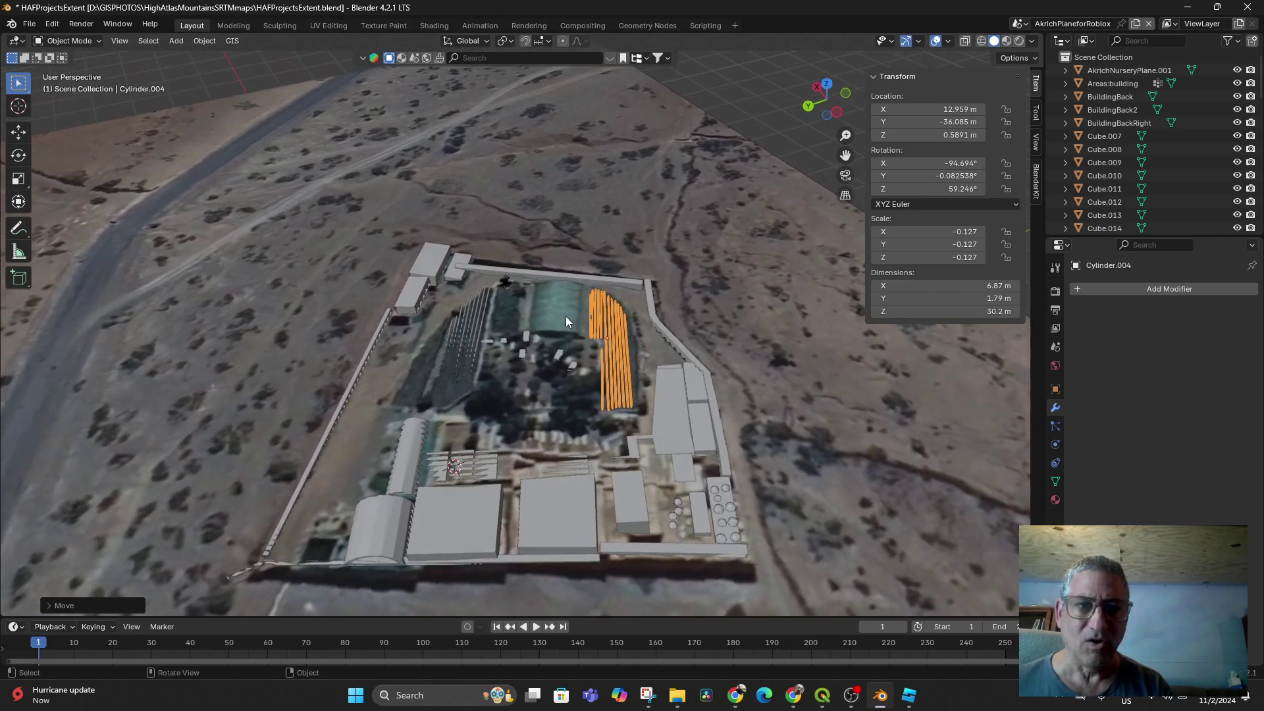
{"action": "left_click", "coordinate": [603, 260]}
Save the HAFProjectsExtent project and place the 3D cursor on the central green greenhouse.
{"action": "left_click", "coordinate": [31, 25]}
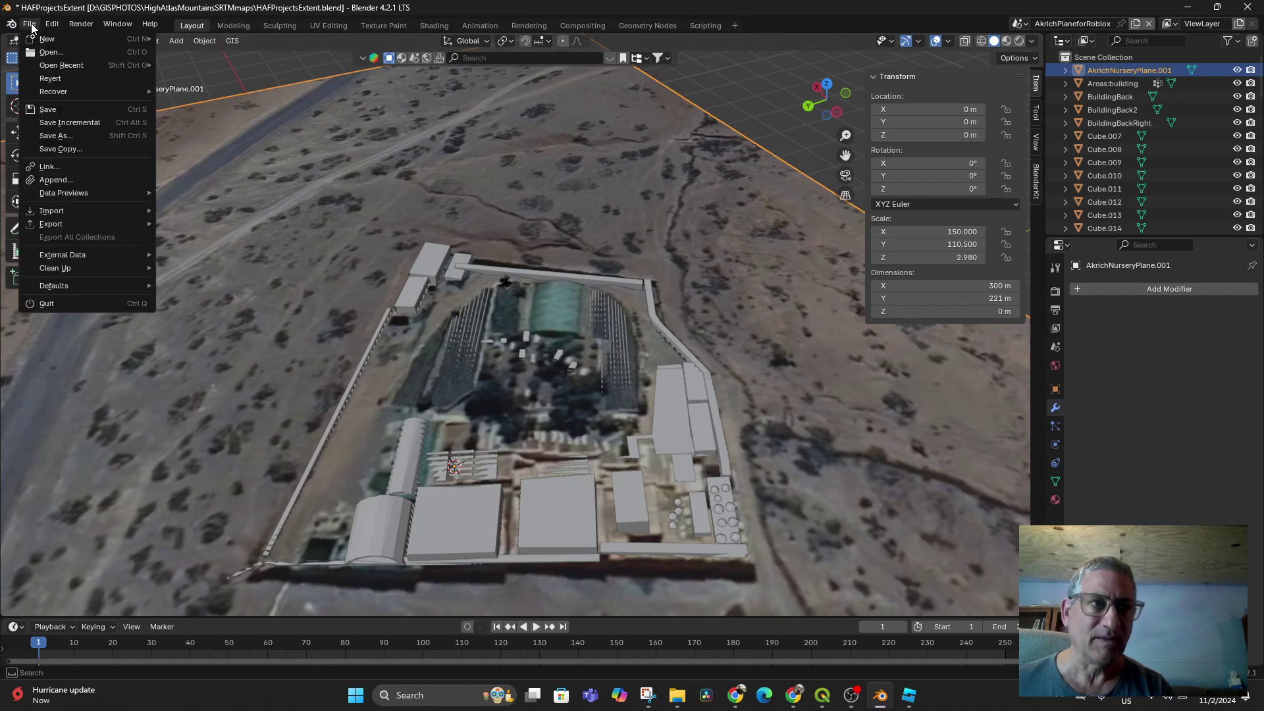
{"action": "left_click", "coordinate": [55, 108]}
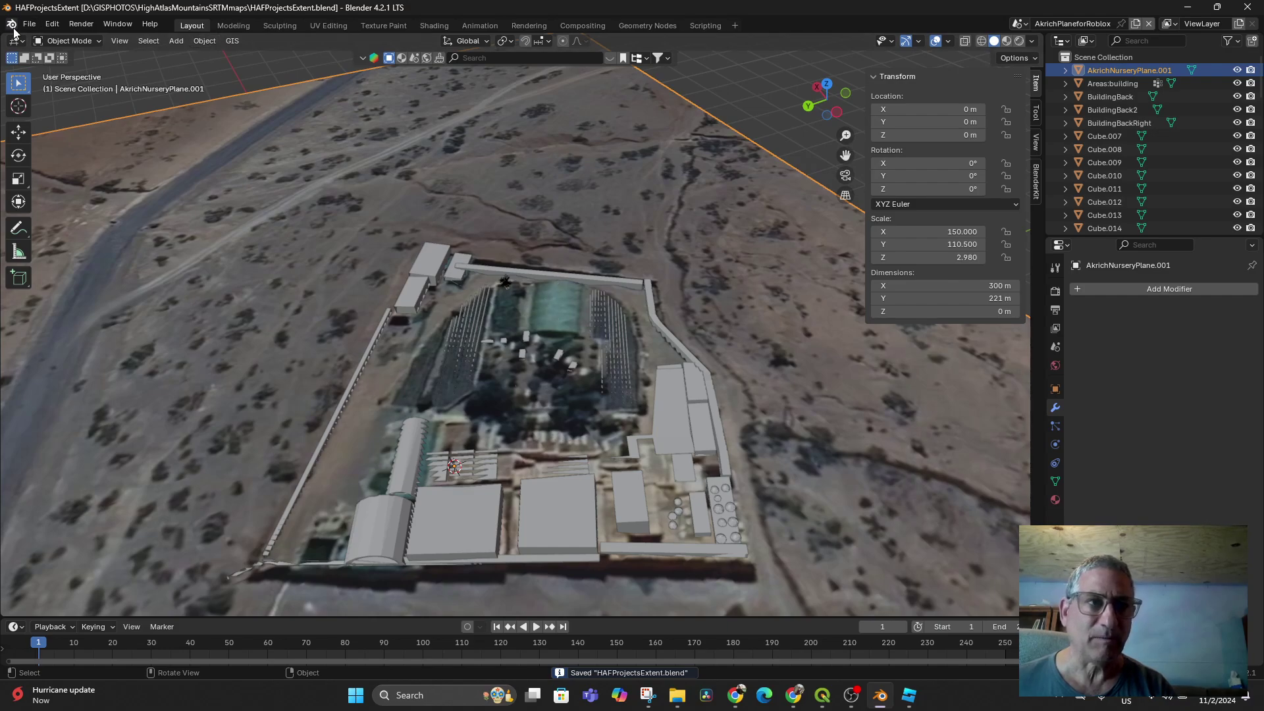
{"action": "left_click", "coordinate": [18, 106]}
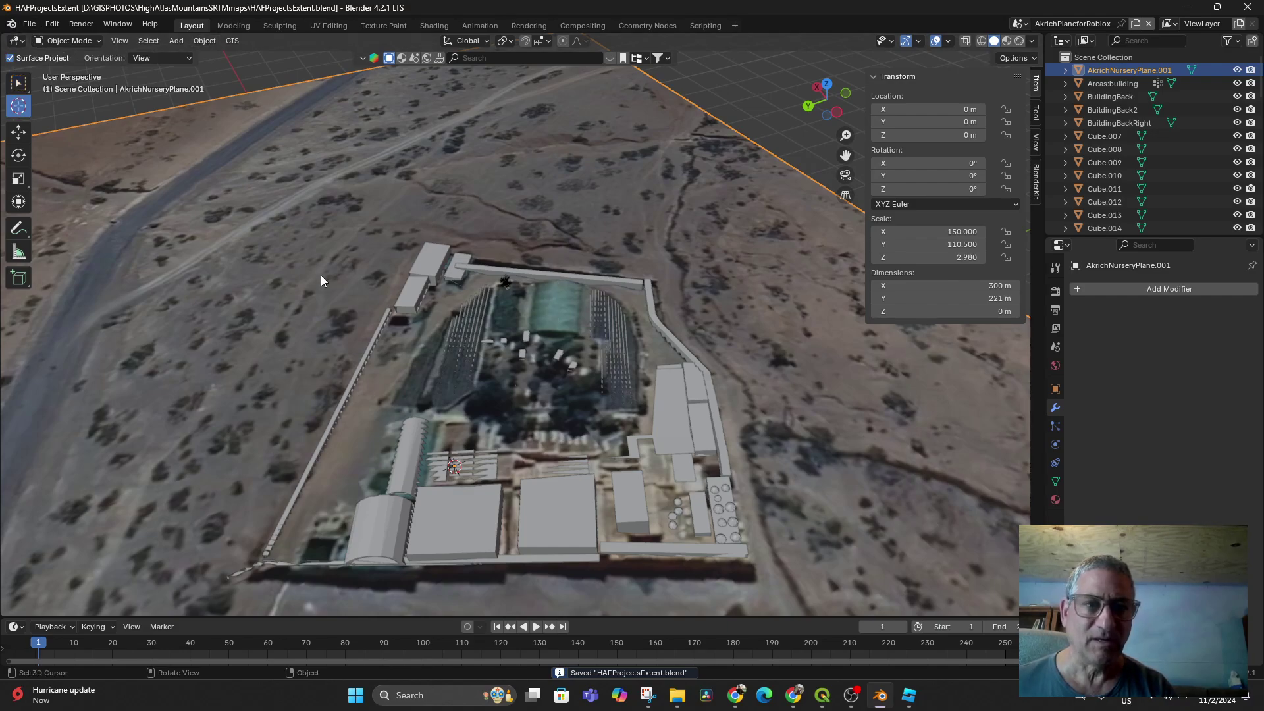
{"action": "left_click", "coordinate": [556, 309]}
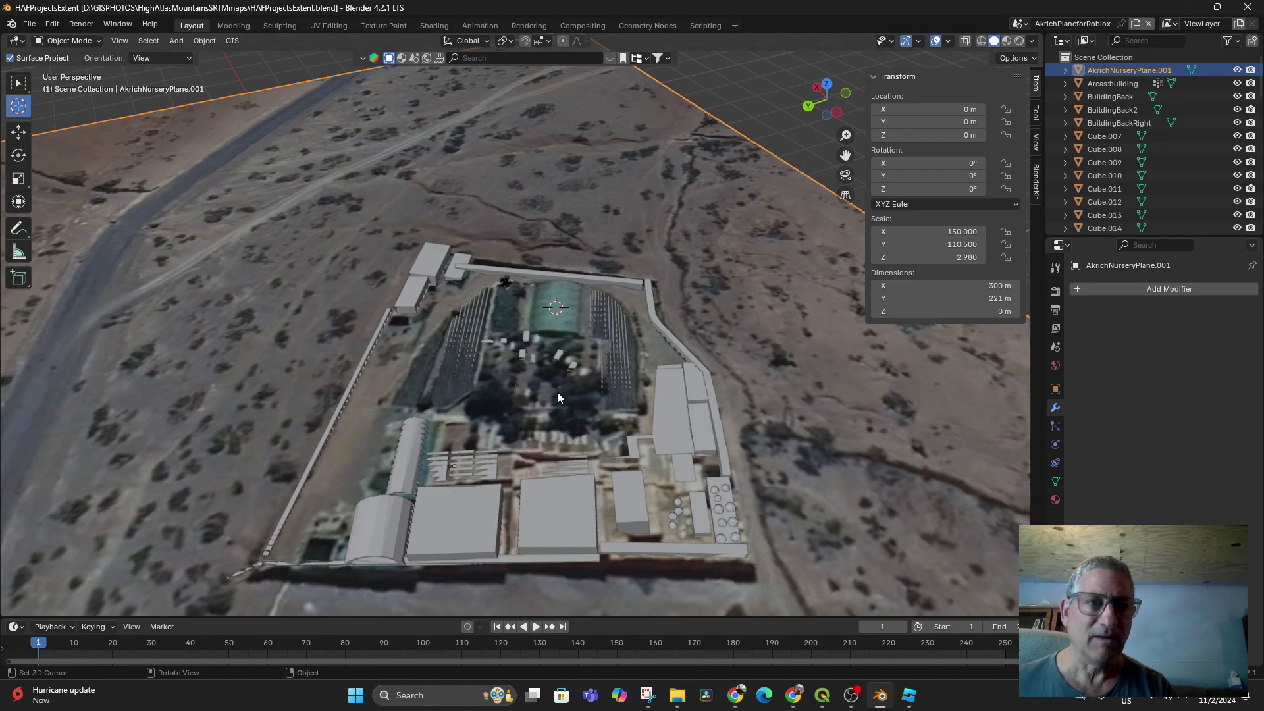
{"action": "middle_click_drag", "start_coordinate": [554, 385], "coordinate": [572, 356]}
Add a mesh cylinder at the 3D cursor on the central greenhouse.
{"action": "left_click", "coordinate": [182, 41]}
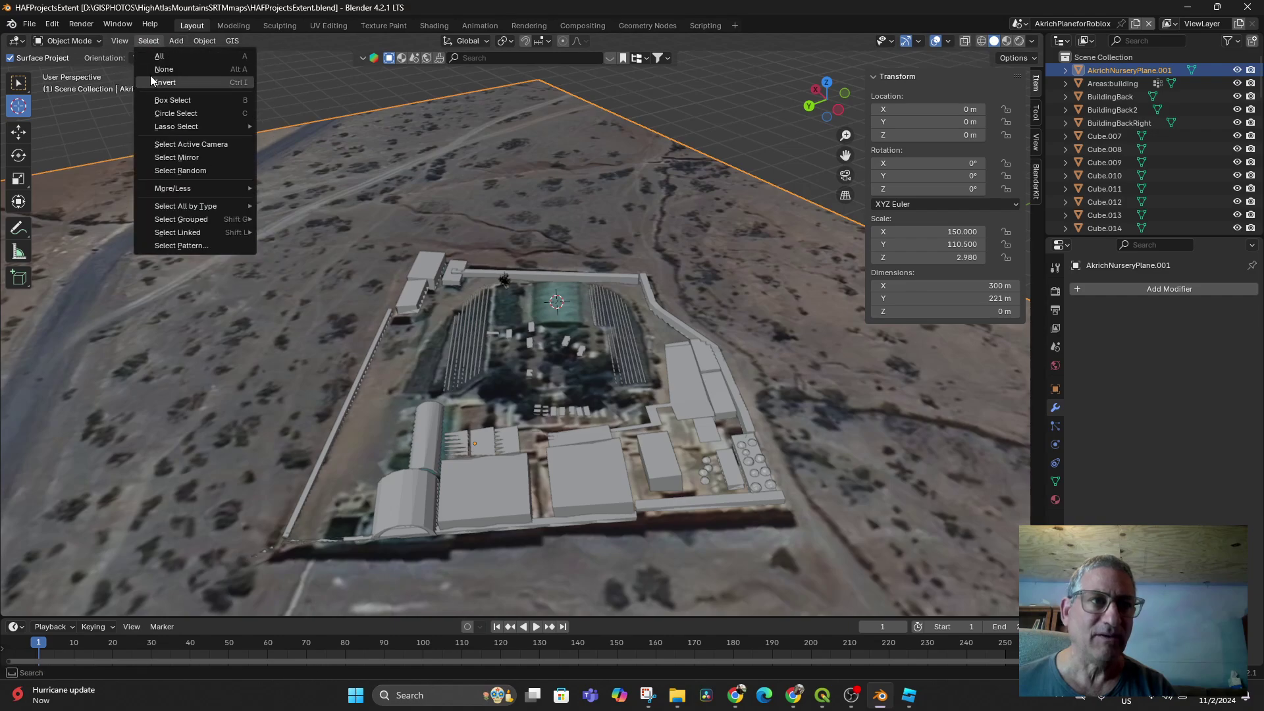
{"action": "mouse_move", "coordinate": [194, 56]}
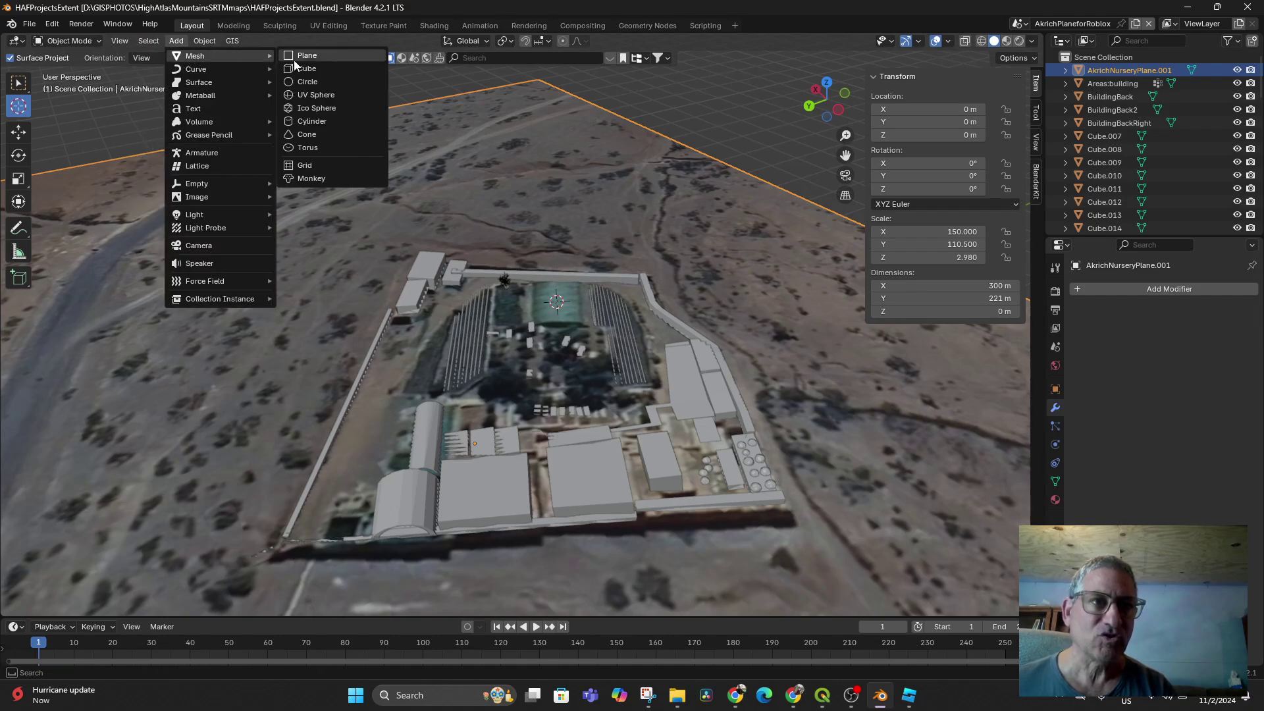
{"action": "left_click", "coordinate": [323, 121]}
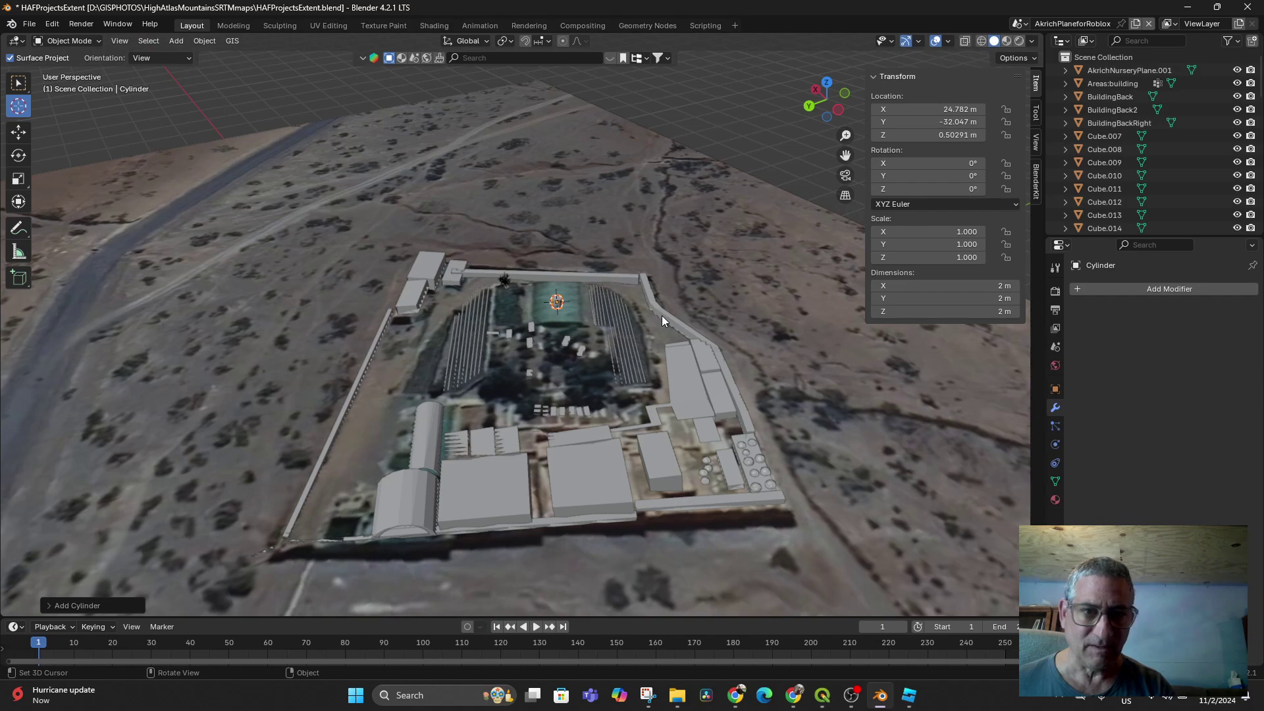
Try rotating the new cylinder on the global X and Y axes, then end without changes.
{"action": "key", "text": "r"}
{"action": "key", "text": "x"}
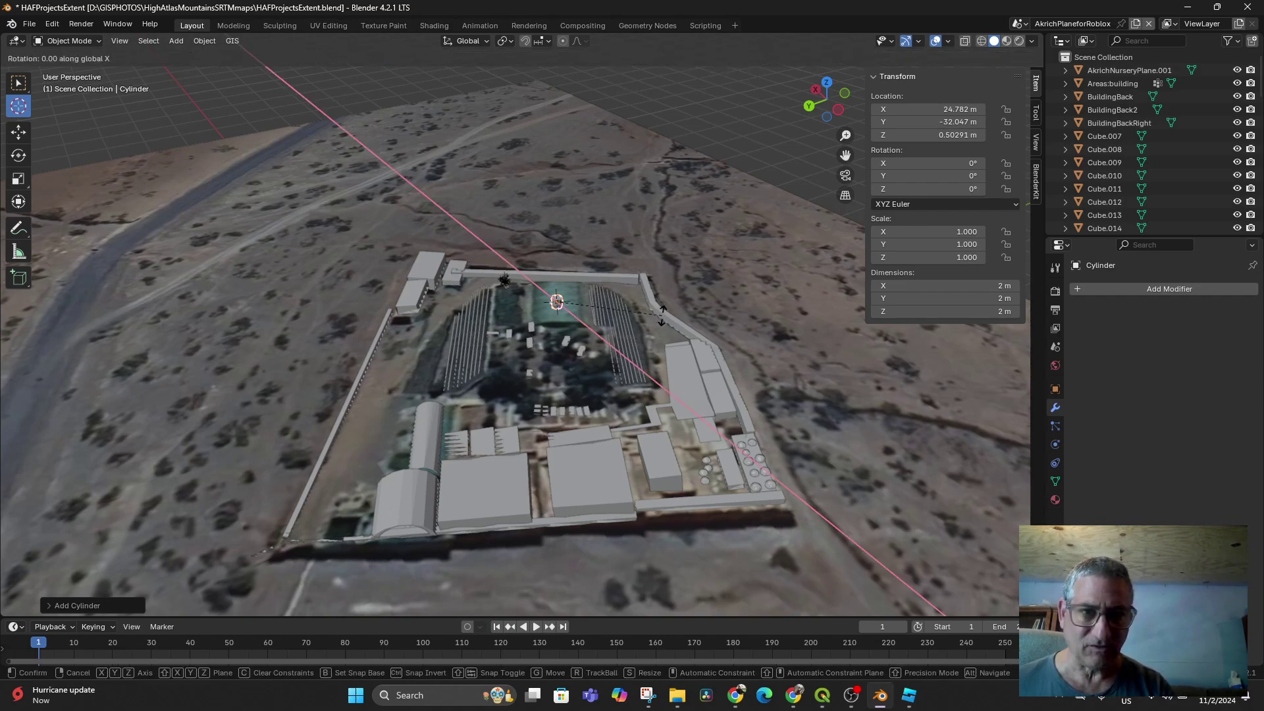
{"action": "key", "text": "x"}
{"action": "key", "text": "x"}
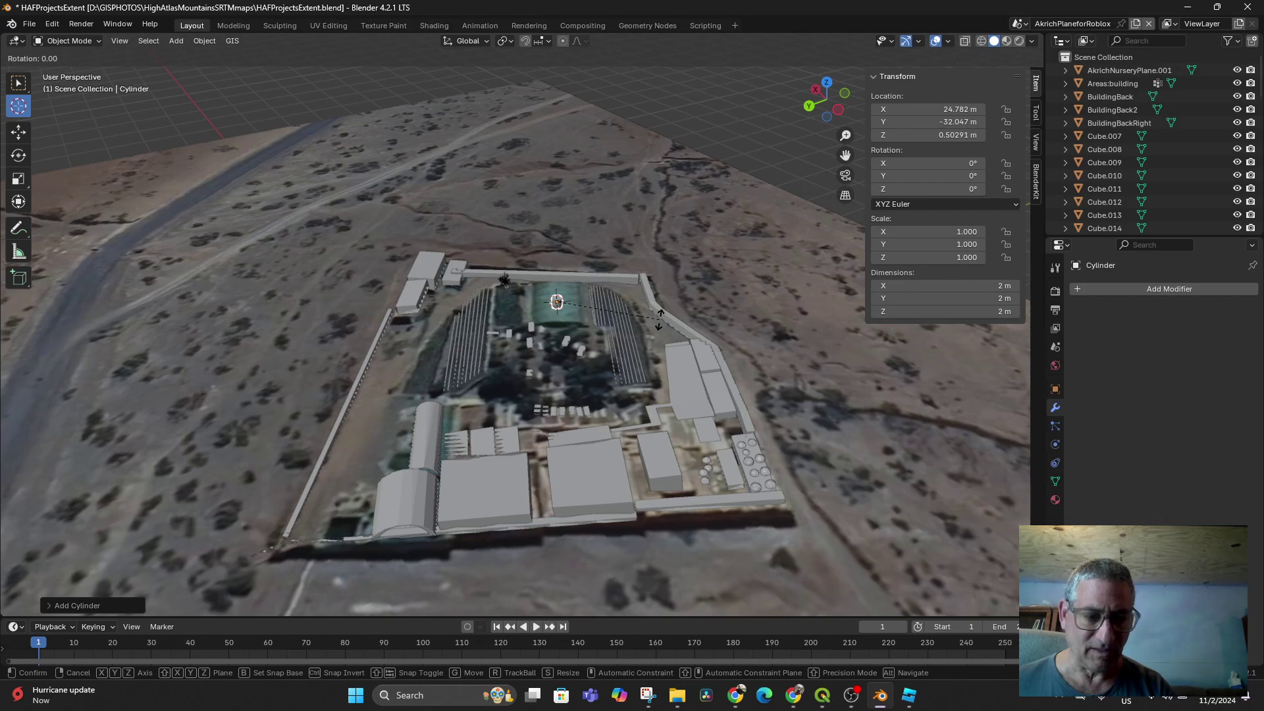
{"action": "key", "text": "y"}
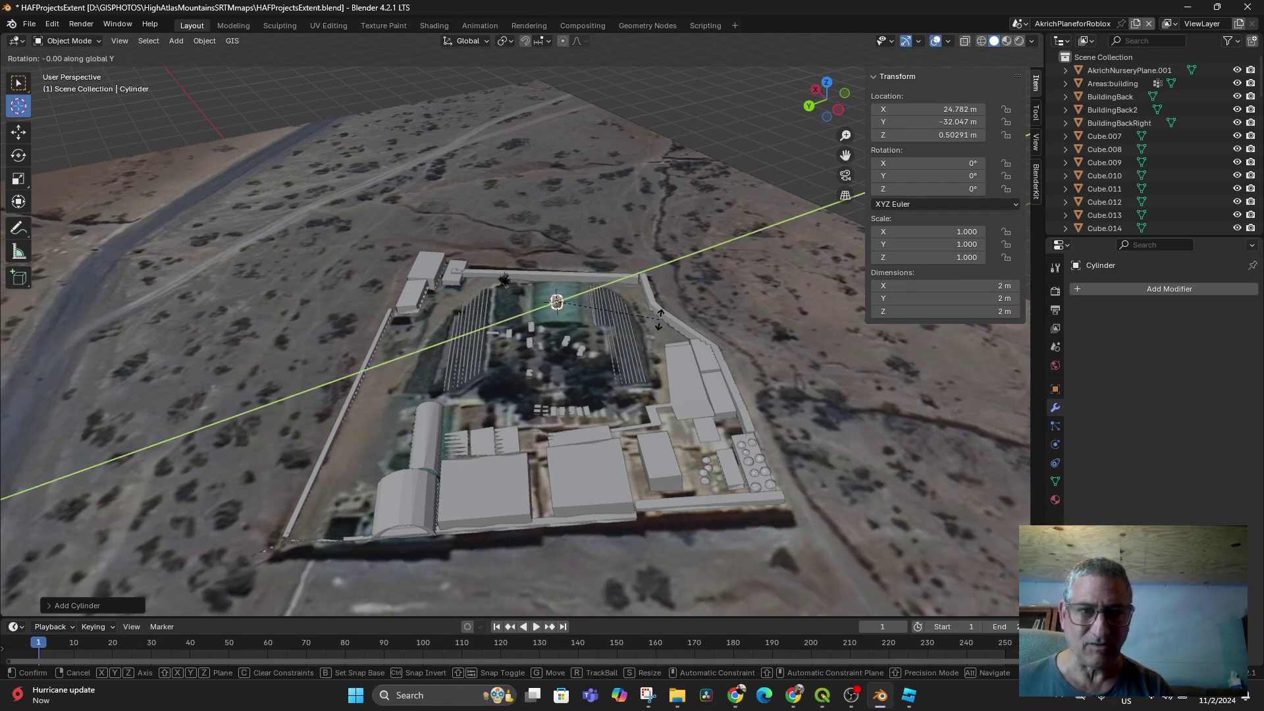
{"action": "left_click", "coordinate": [659, 319]}
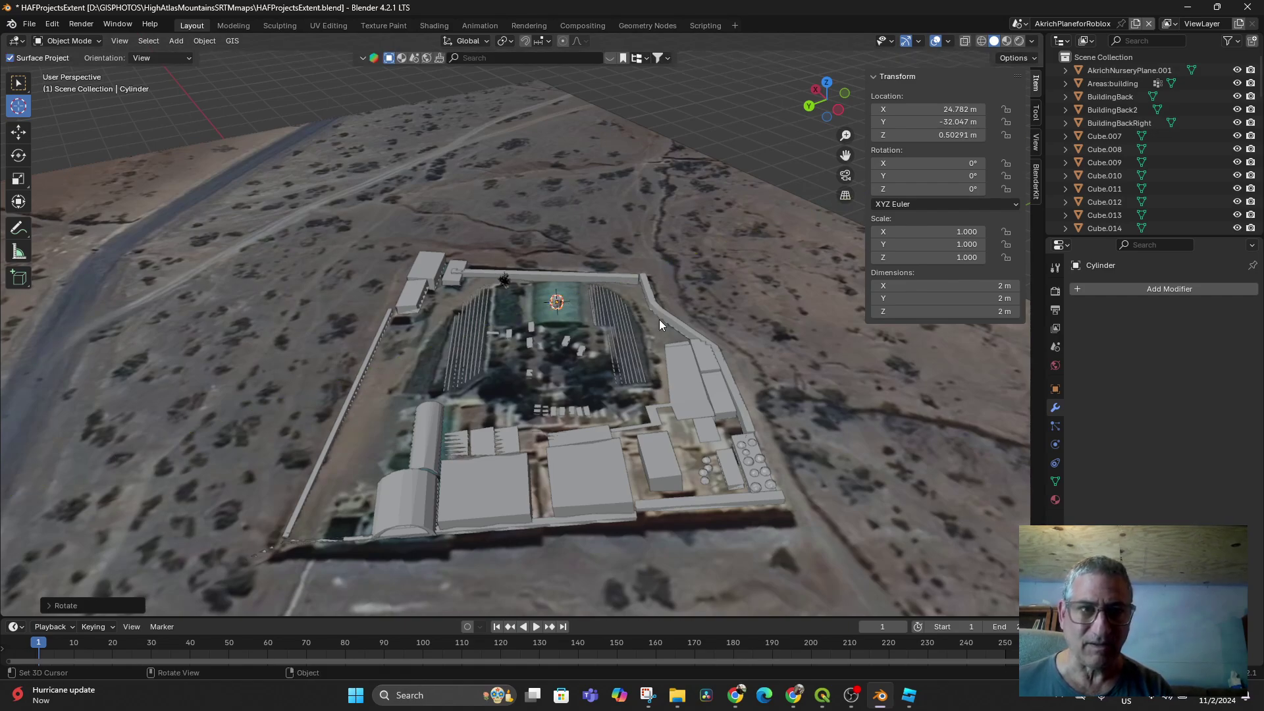
Set Transform Orientation to Local, test local X/Y rotations, and view the cylinder up close.
{"action": "left_click", "coordinate": [486, 40]}
{"action": "left_click", "coordinate": [454, 93]}
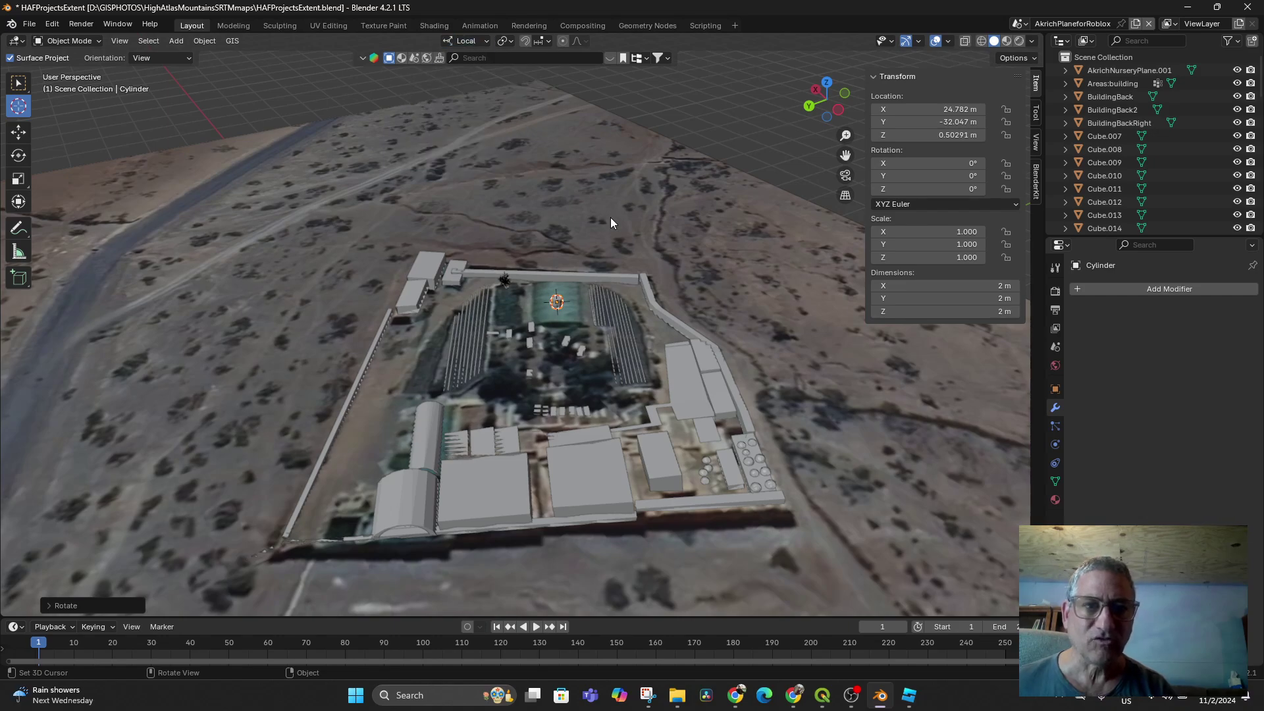
{"action": "key", "text": "r"}
{"action": "key", "text": "x"}
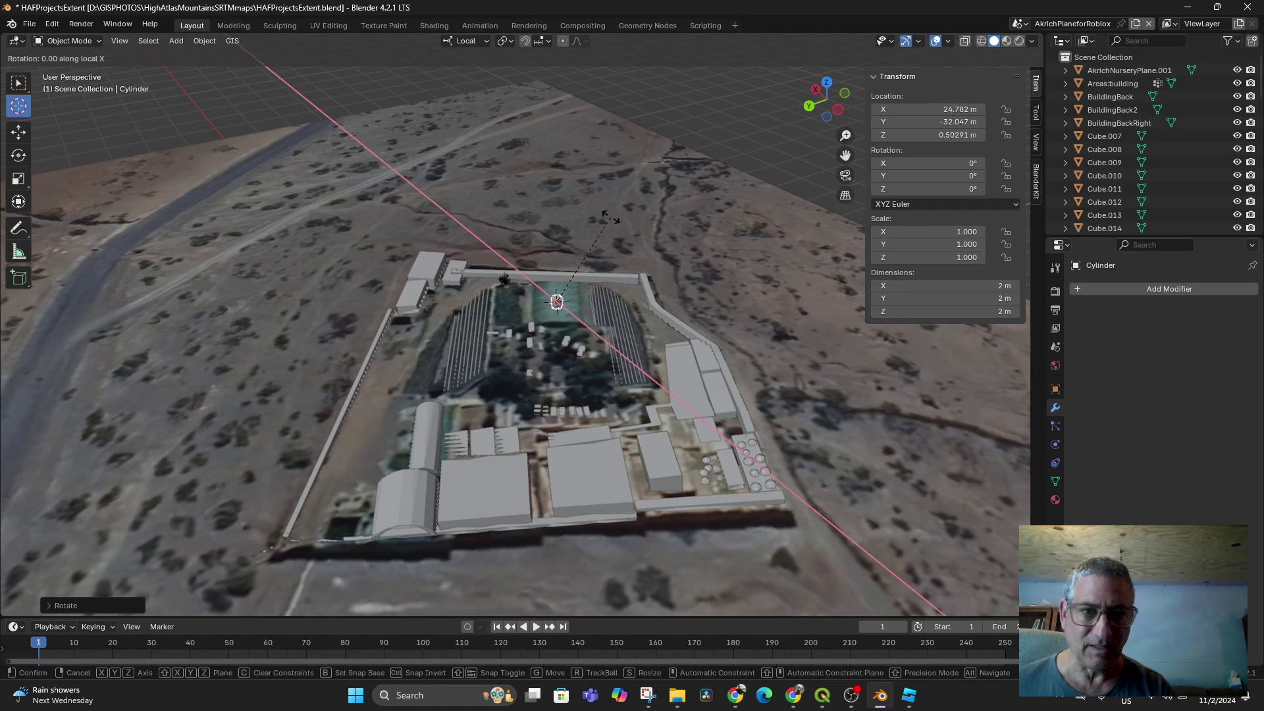
{"action": "key", "text": "Escape"}
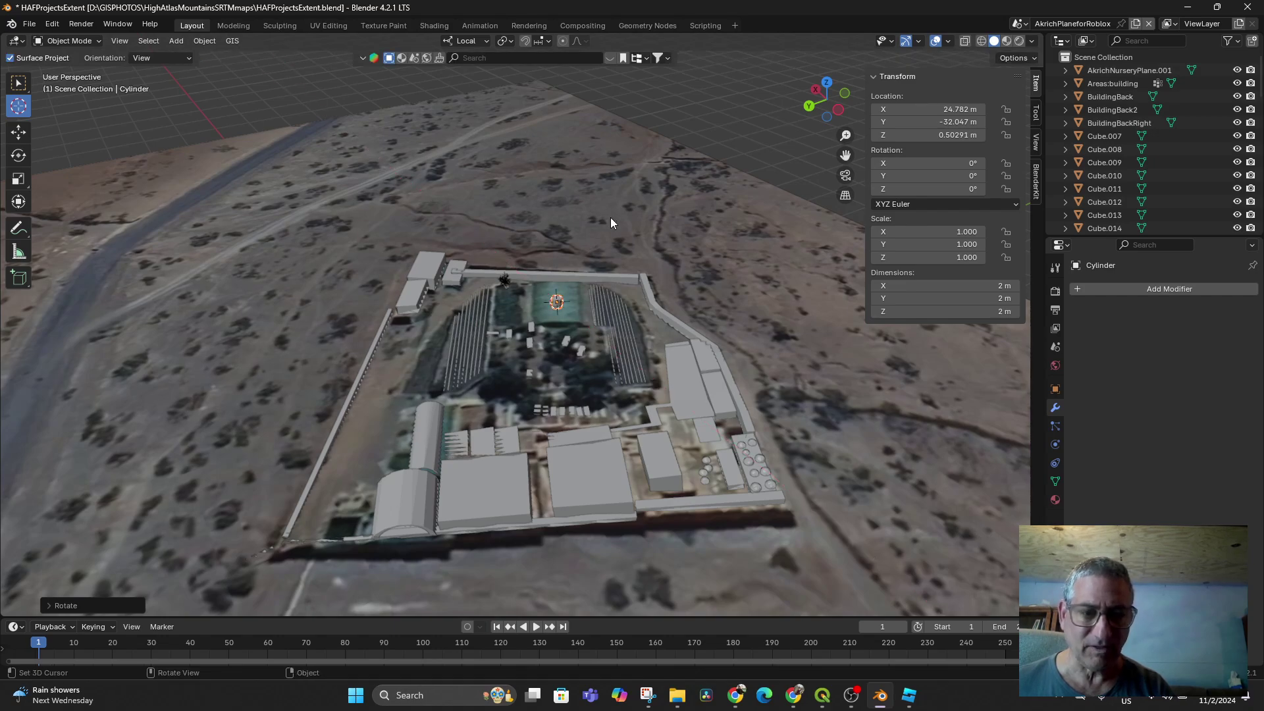
{"action": "key", "text": "r"}
{"action": "key", "text": "y"}
{"action": "key", "text": "Escape"}
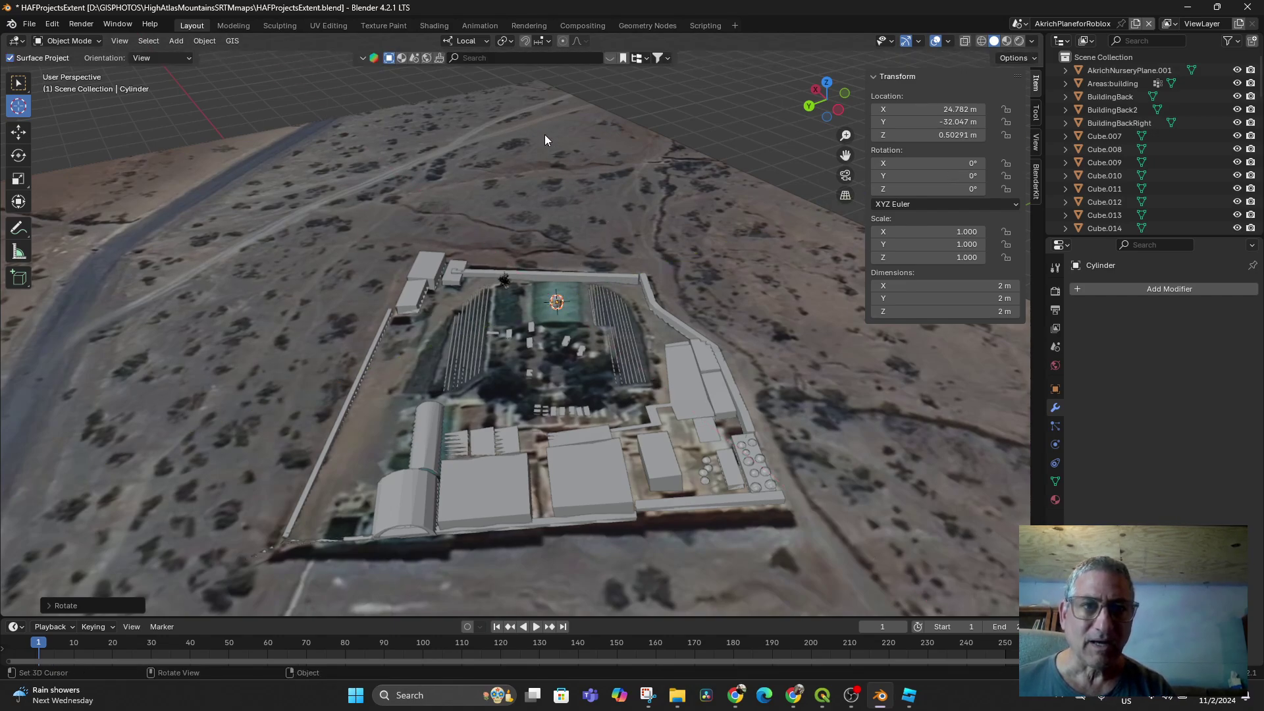
{"action": "scroll", "coordinate": [599, 283], "scroll_direction": "up", "scroll_amount": 5}
{"action": "mouse_move", "coordinate": [696, 302]}
{"action": "middle_mouse_down"}
{"action": "mouse_move", "coordinate": [646, 313]}
{"action": "mouse_move", "coordinate": [647, 303]}
{"action": "middle_mouse_up"}
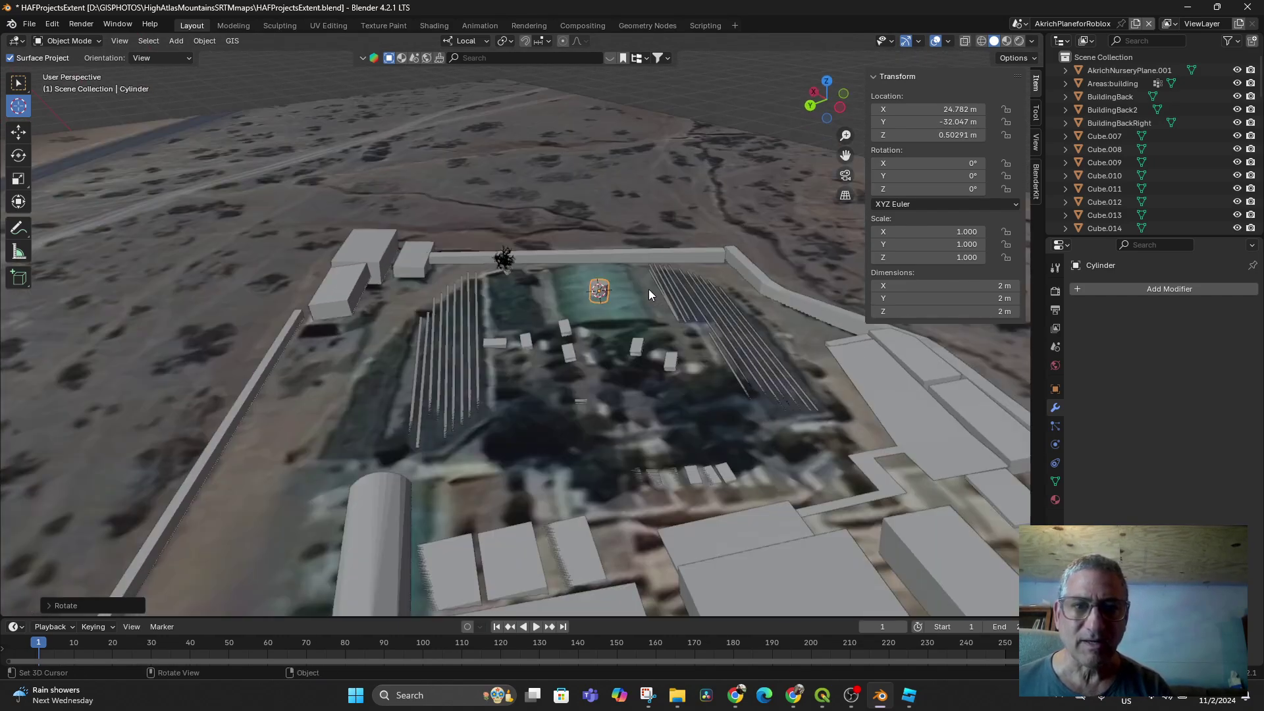
{"action": "scroll", "coordinate": [648, 293], "scroll_direction": "up", "scroll_amount": 2}
{"action": "scroll", "coordinate": [649, 290], "scroll_direction": "down", "scroll_amount": 2}
{"action": "mouse_move", "coordinate": [728, 342]}
{"action": "middle_mouse_down"}
{"action": "mouse_move", "coordinate": [655, 340]}
{"action": "mouse_move", "coordinate": [816, 372]}
{"action": "middle_mouse_up"}
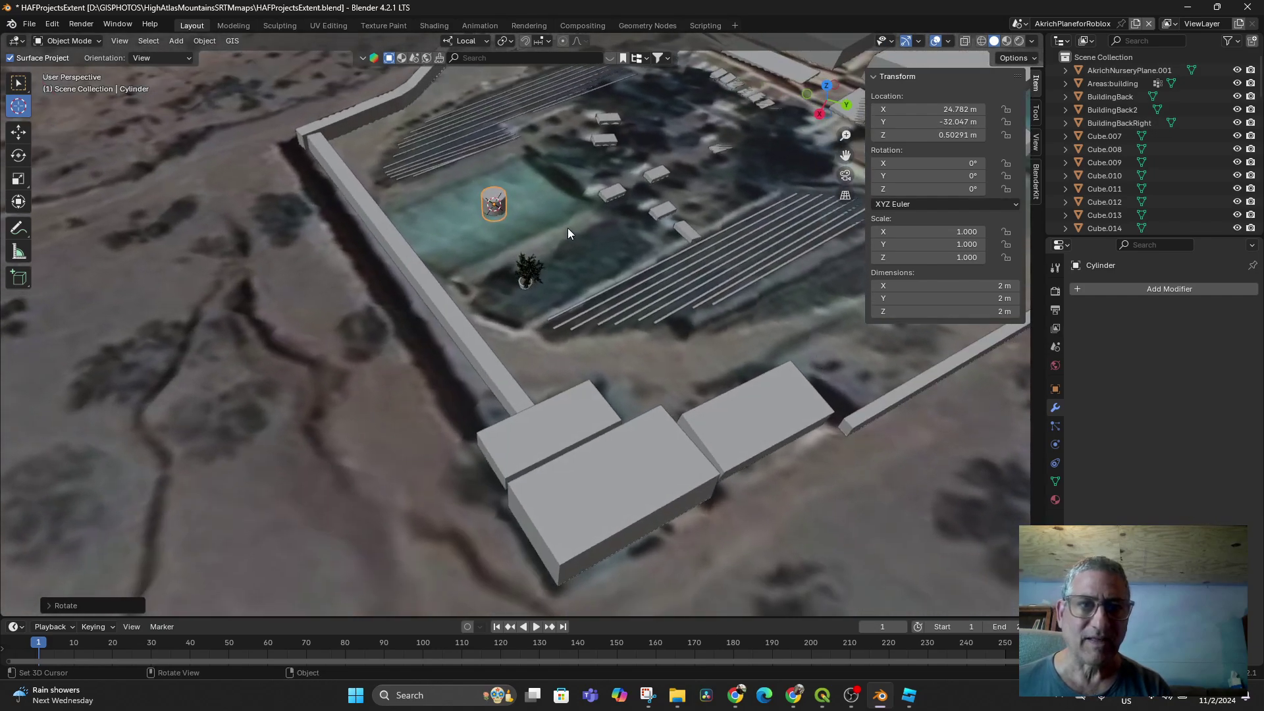
Set Transform Orientation to Normal and test a Y rotation, cancelling it.
{"action": "left_click", "coordinate": [470, 41]}
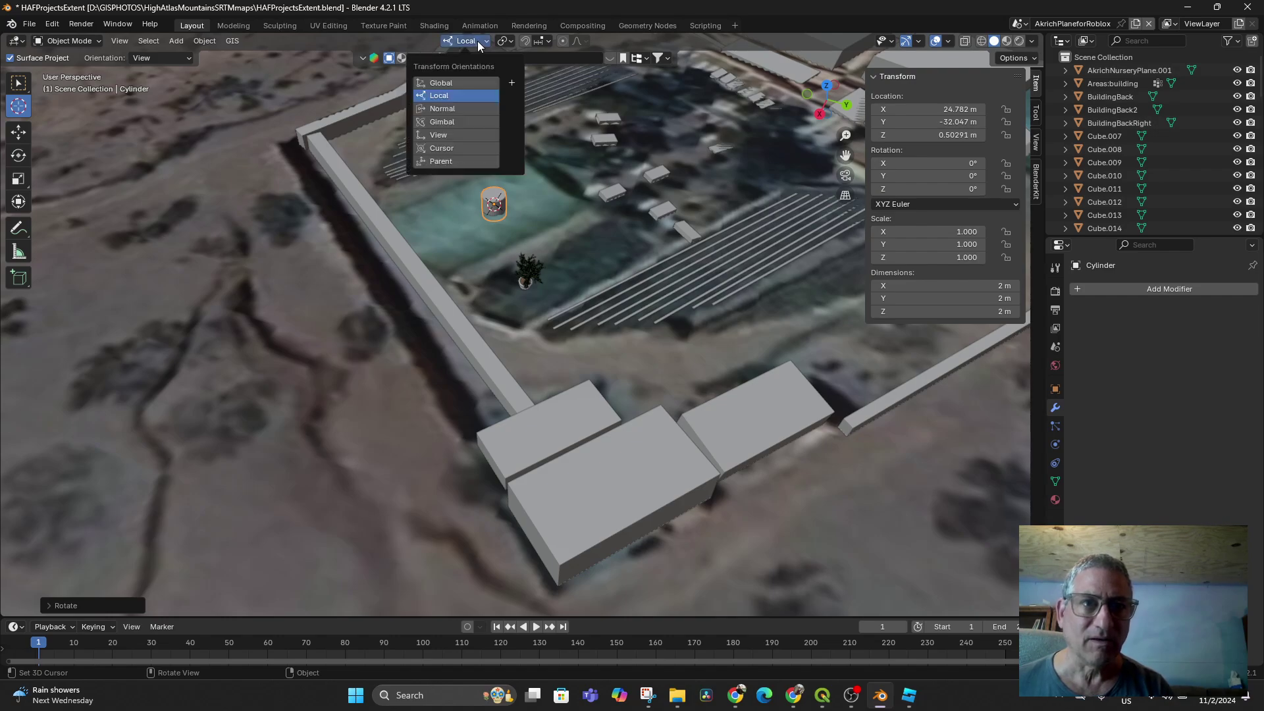
{"action": "left_click", "coordinate": [458, 108]}
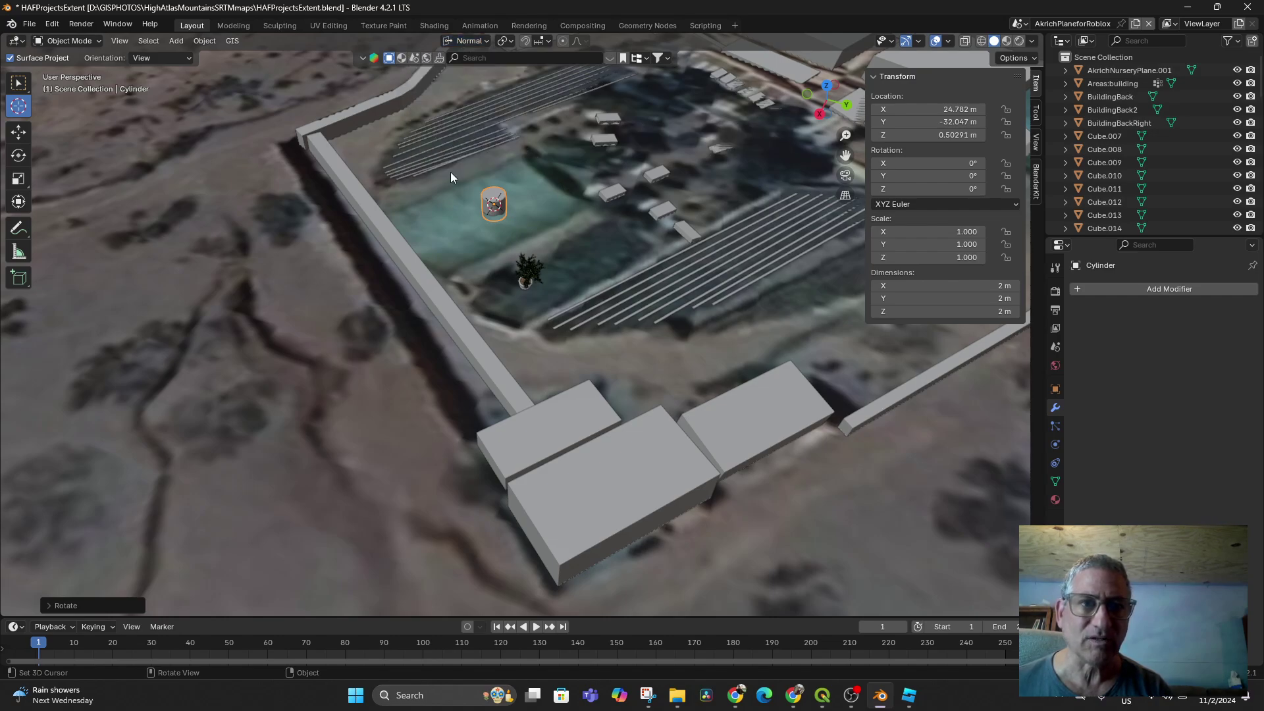
{"action": "key", "text": "r"}
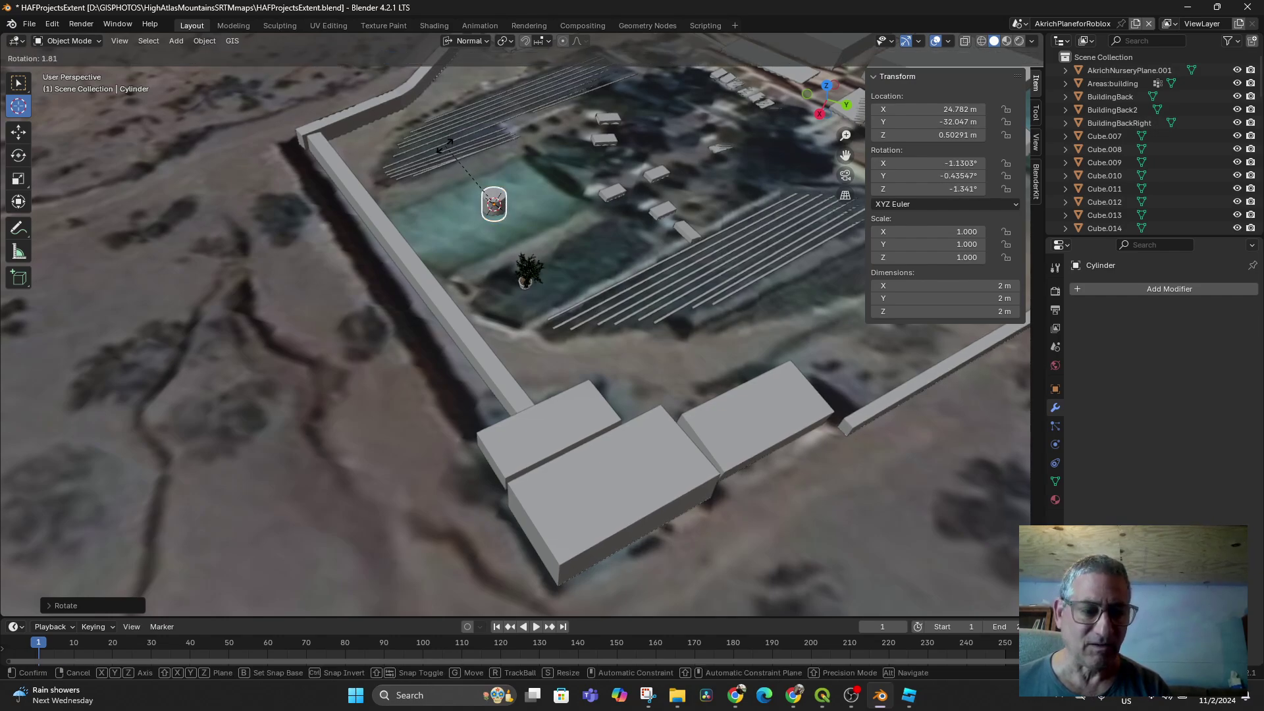
{"action": "key", "text": "y"}
{"action": "key", "text": "Escape"}
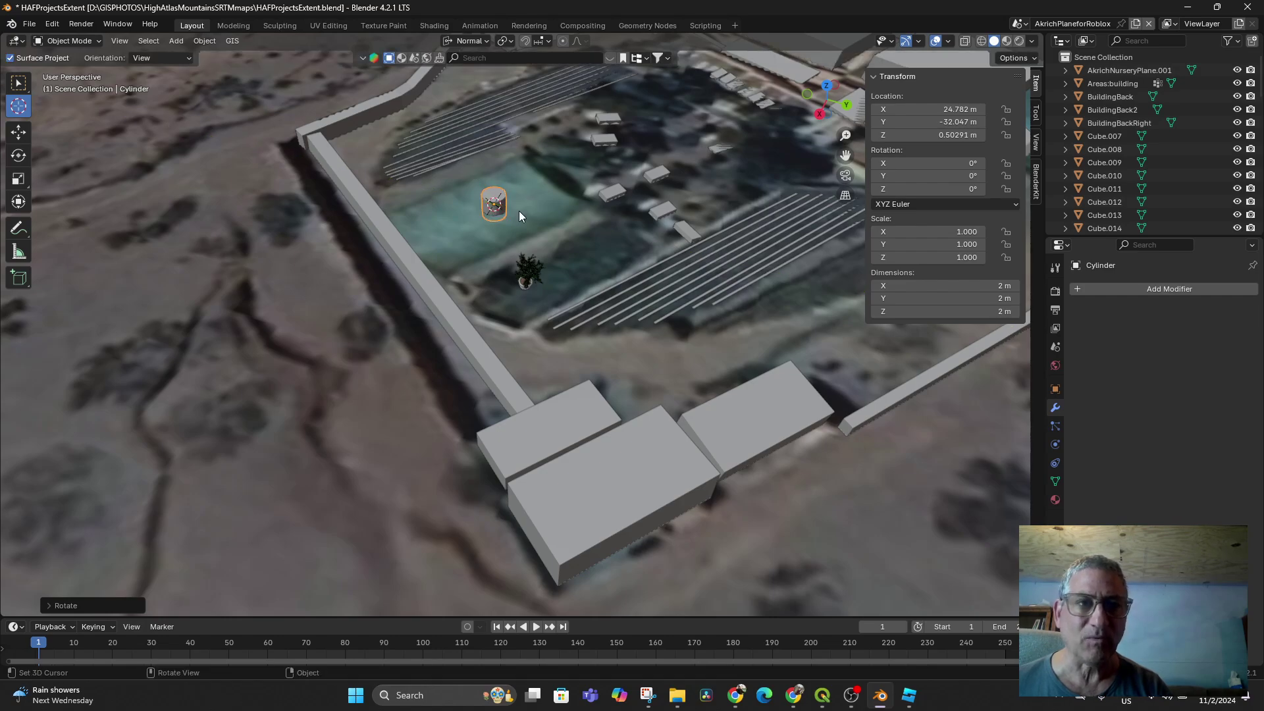
{"action": "scroll", "coordinate": [507, 167], "scroll_direction": "down", "scroll_amount": 2}
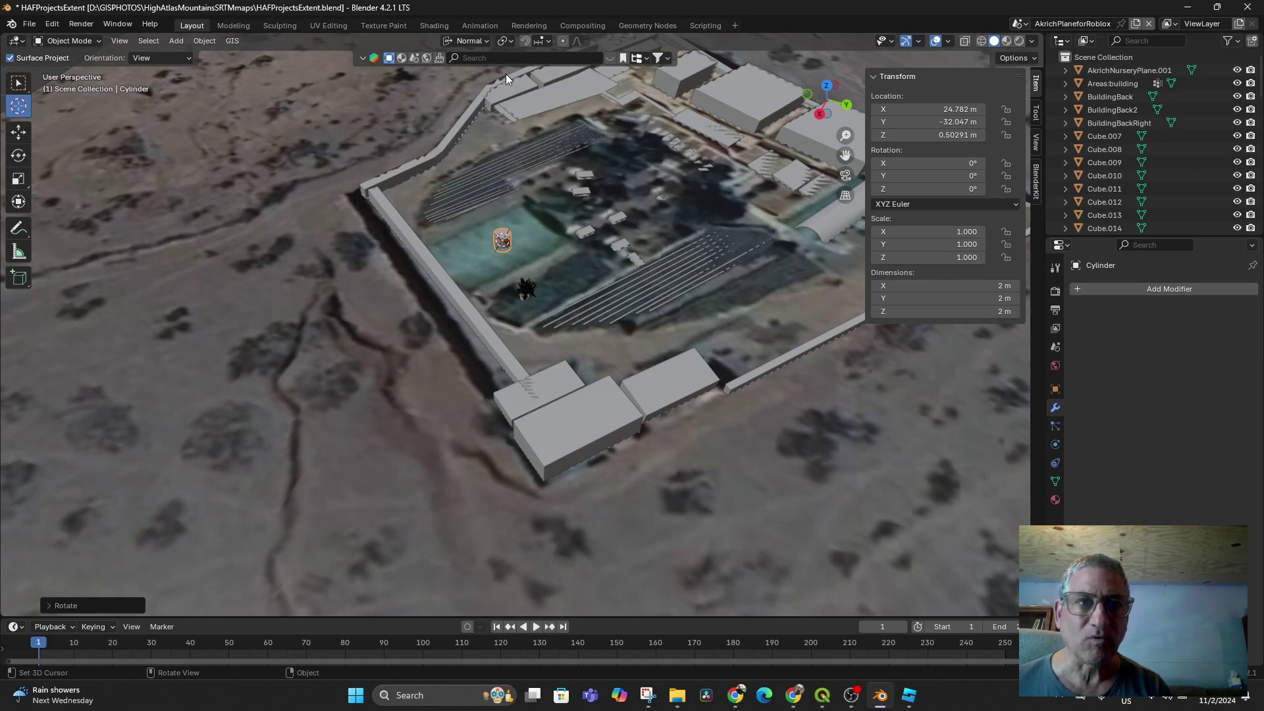
Set Transform Orientation to View and test a Y rotation in Top view, cancelling it.
{"action": "left_click", "coordinate": [484, 39]}
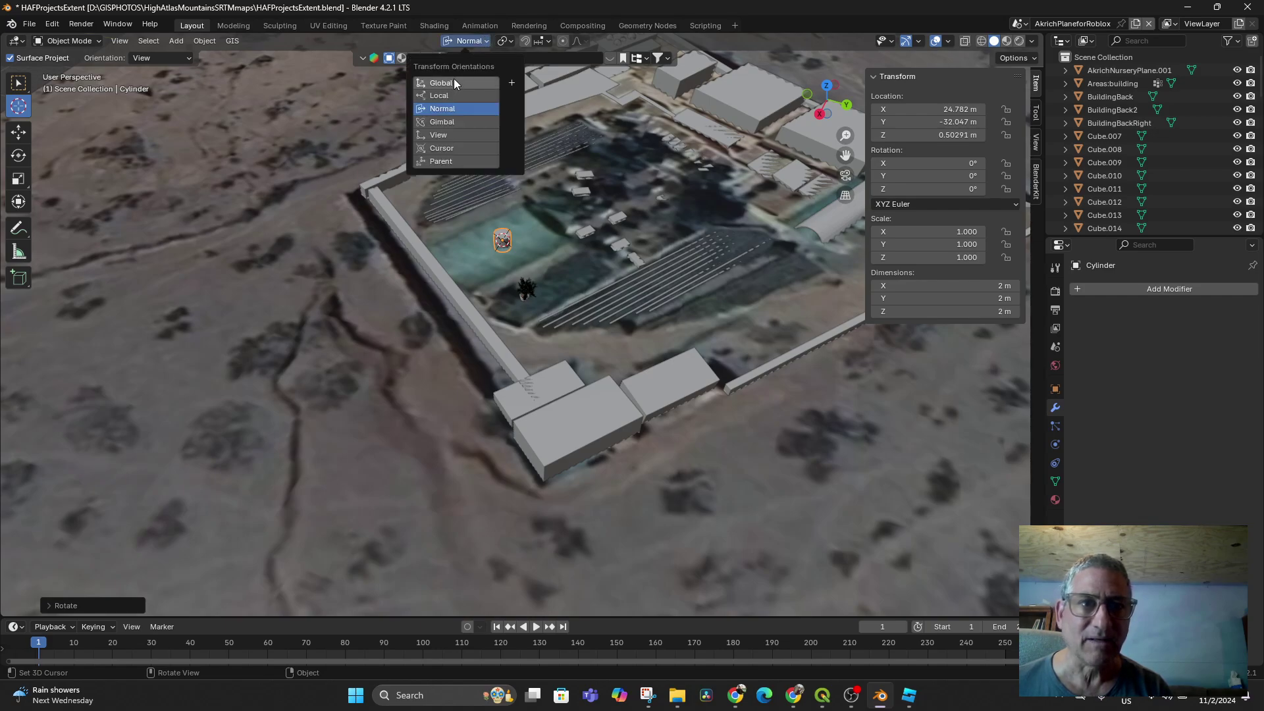
{"action": "left_click", "coordinate": [443, 136]}
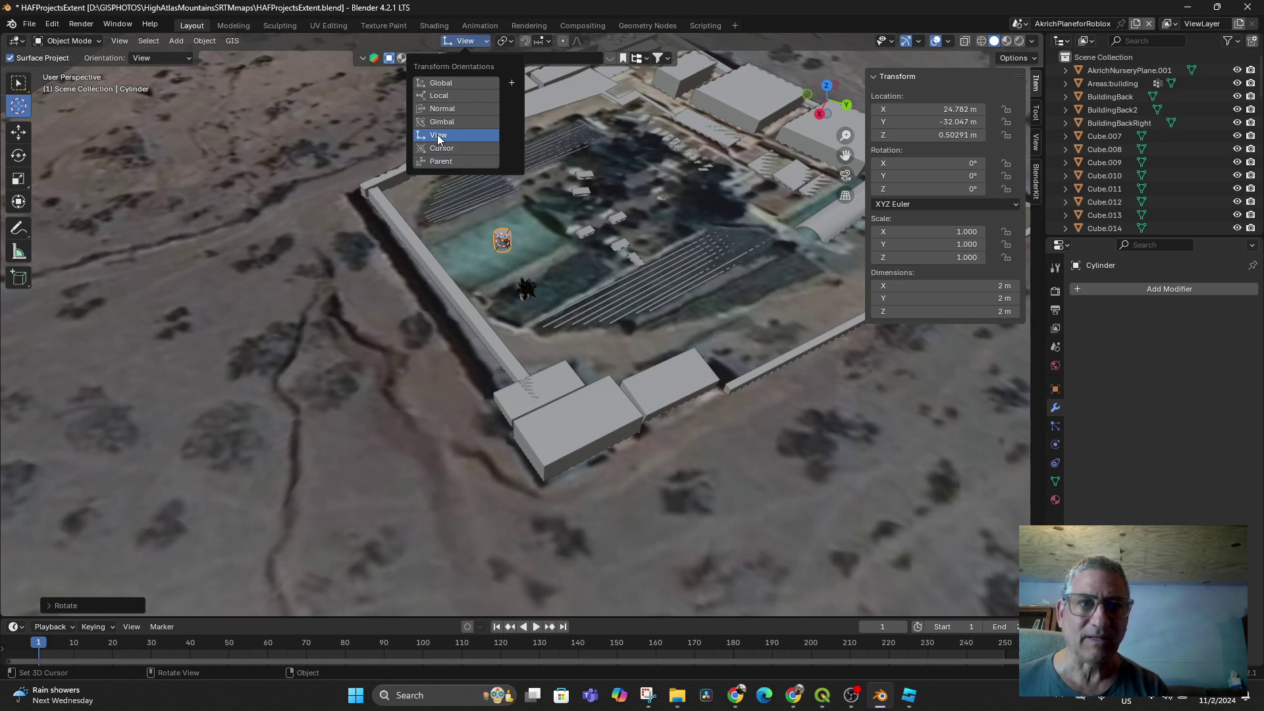
{"action": "left_click", "coordinate": [437, 138]}
{"action": "mouse_move", "coordinate": [491, 112]}
{"action": "middle_mouse_down"}
{"action": "mouse_move", "coordinate": [547, 262]}
{"action": "mouse_move", "coordinate": [491, 249]}
{"action": "middle_mouse_up"}
{"action": "key", "text": "KP_7"}
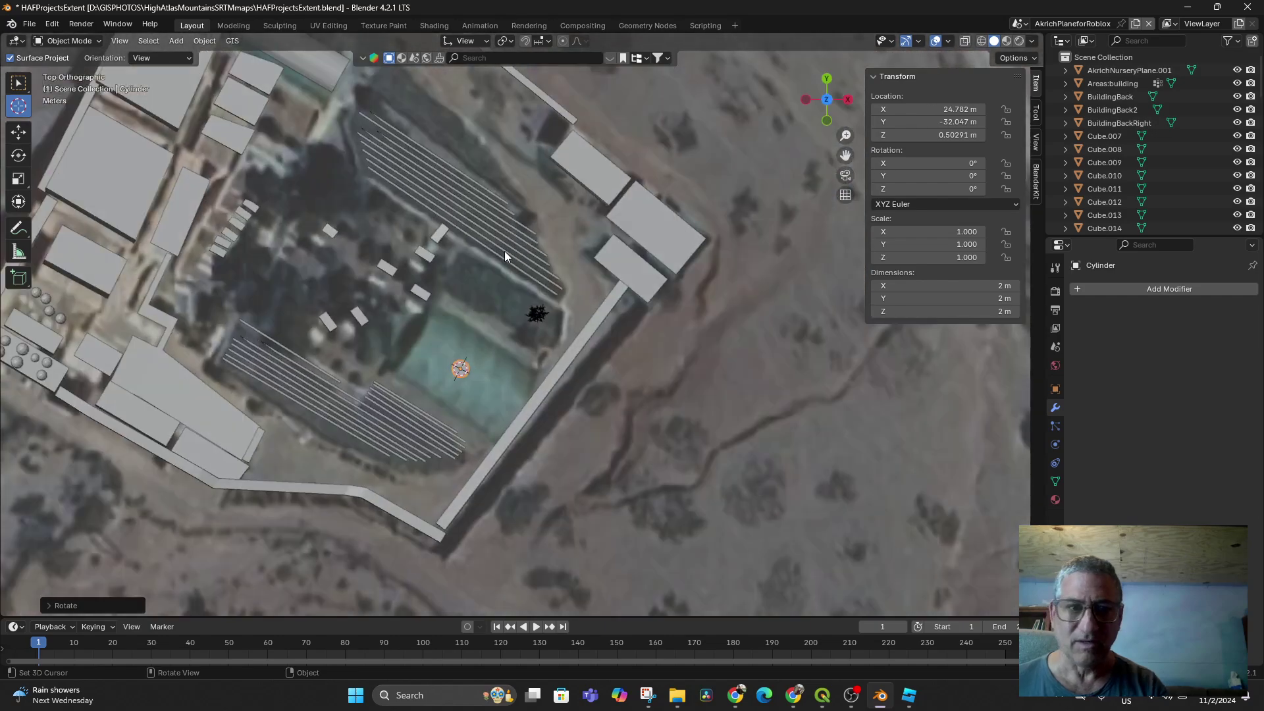
{"action": "key", "text": "r"}
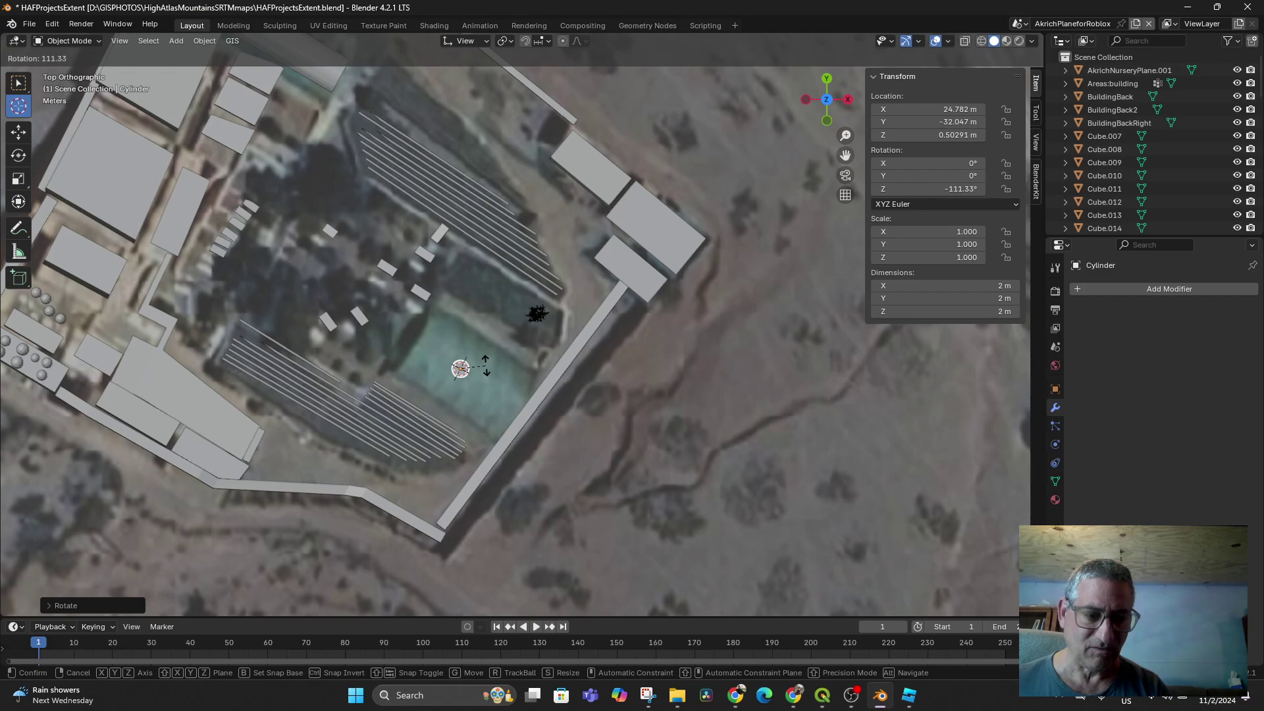
{"action": "key", "text": "y"}
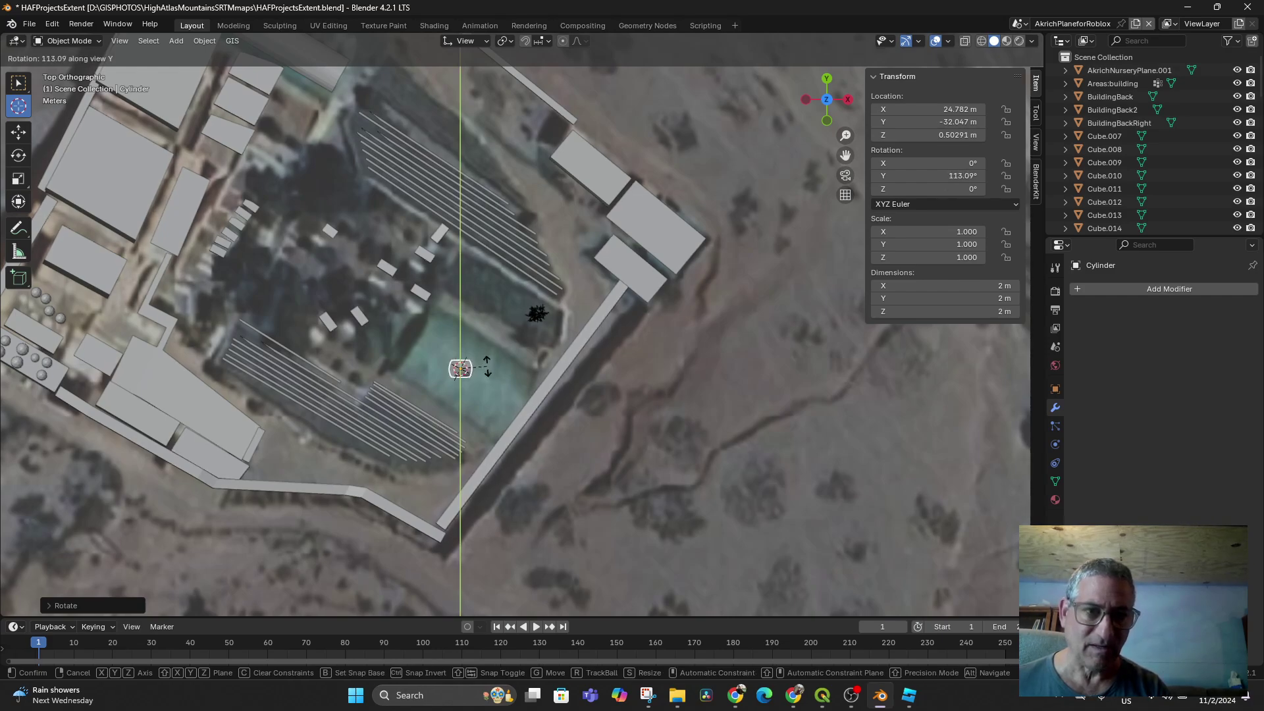
{"action": "key", "text": "Escape"}
{"action": "mouse_move", "coordinate": [482, 365]}
{"action": "middle_mouse_down"}
{"action": "mouse_move", "coordinate": [642, 363]}
{"action": "mouse_move", "coordinate": [641, 314]}
{"action": "middle_mouse_up"}
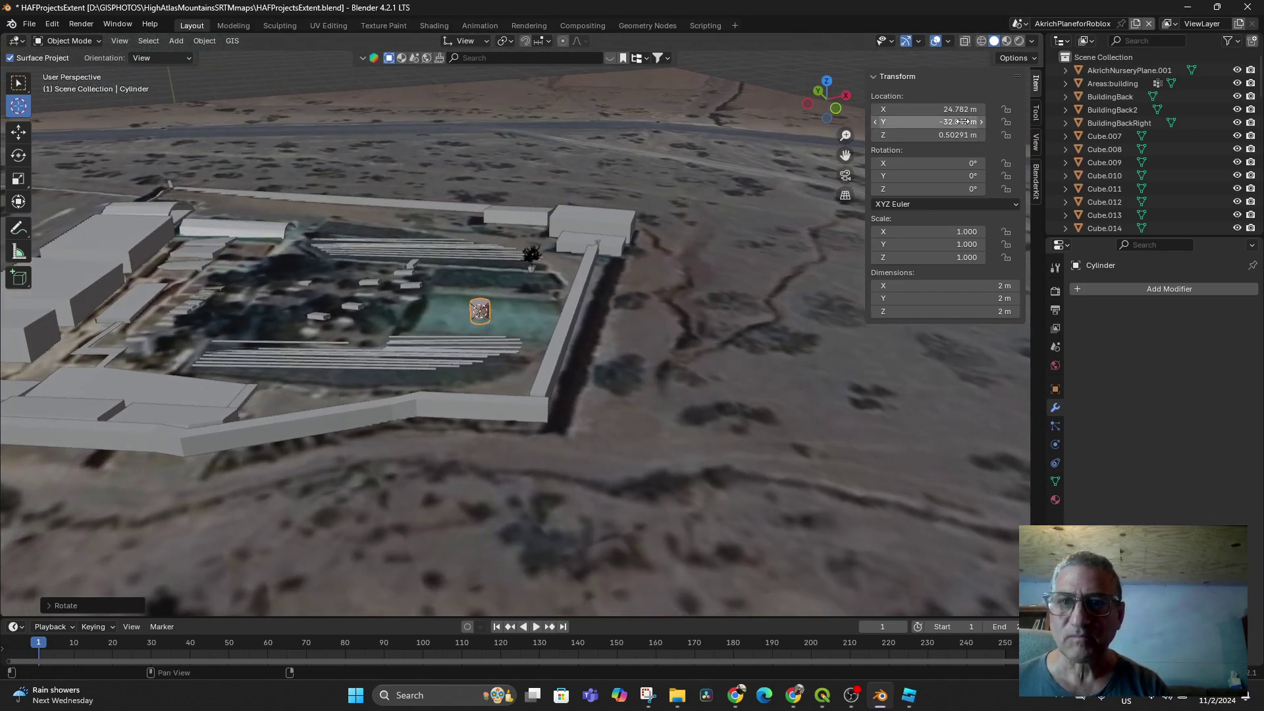
Set the cylinder's Y rotation to 90° so it lies on its side.
{"action": "double_click", "coordinate": [968, 175]}
{"action": "type", "text": "90"}
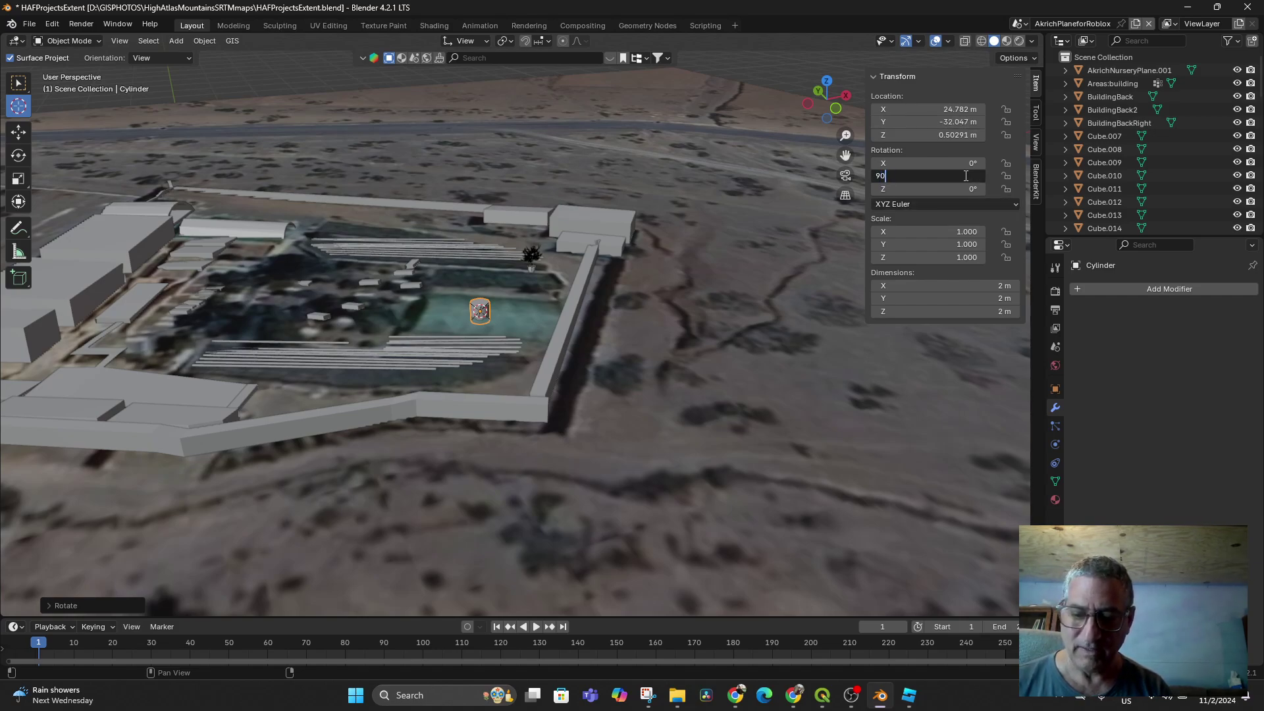
{"action": "key", "text": "Return"}
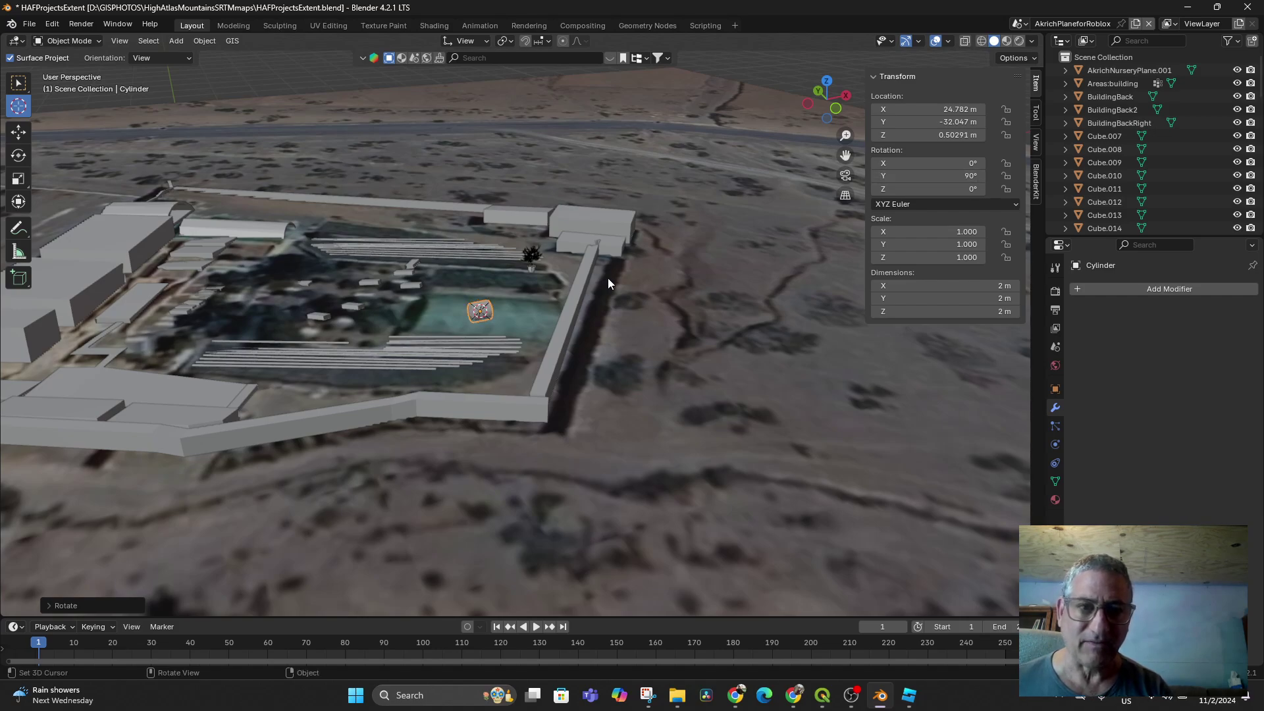
{"action": "middle_click_drag", "start_coordinate": [653, 315], "coordinate": [629, 382]}
{"action": "key", "text": "r"}
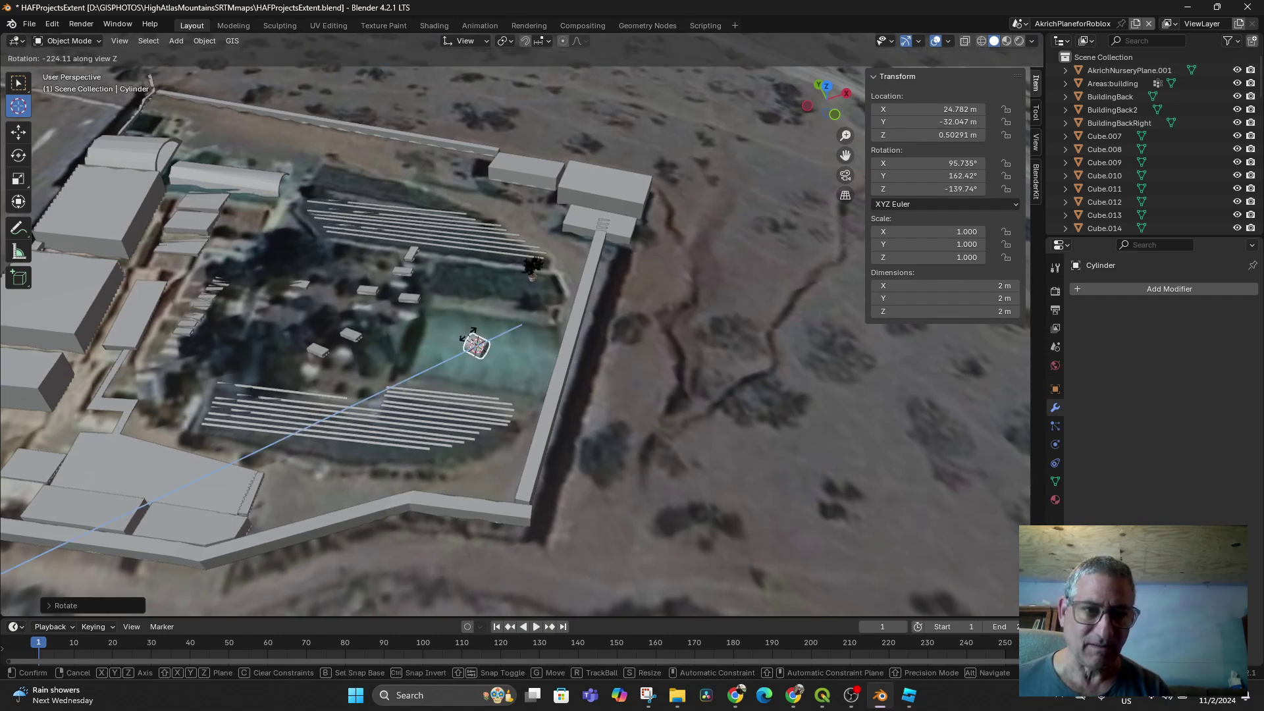
{"action": "key", "text": "Escape"}
Switch the transform orientation to Local, then back to Global.
{"action": "left_click", "coordinate": [474, 41]}
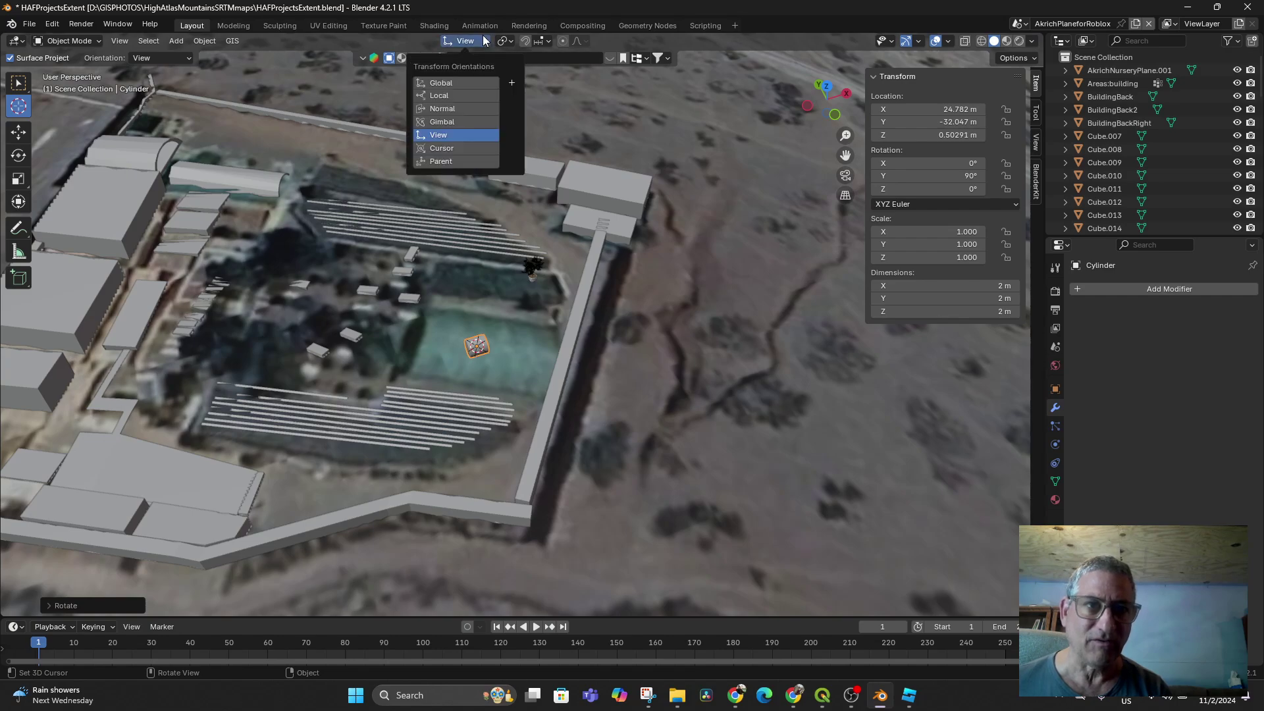
{"action": "left_click", "coordinate": [450, 94]}
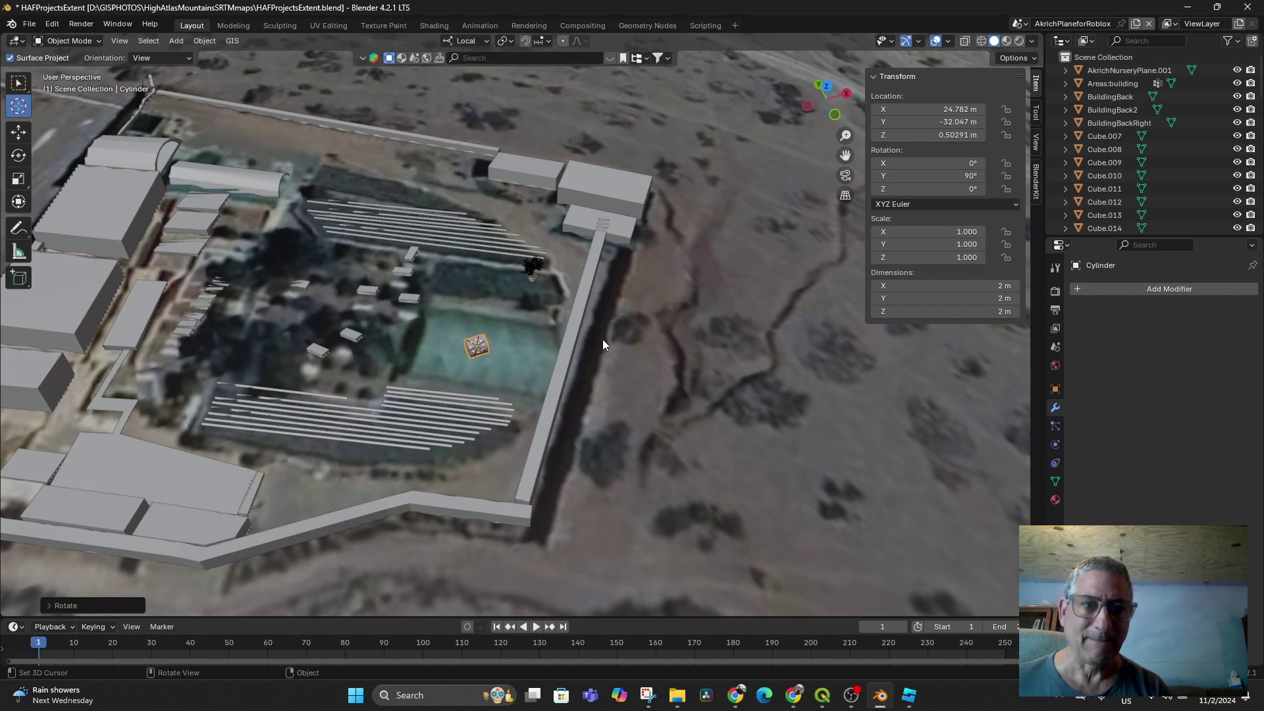
{"action": "key", "text": "r"}
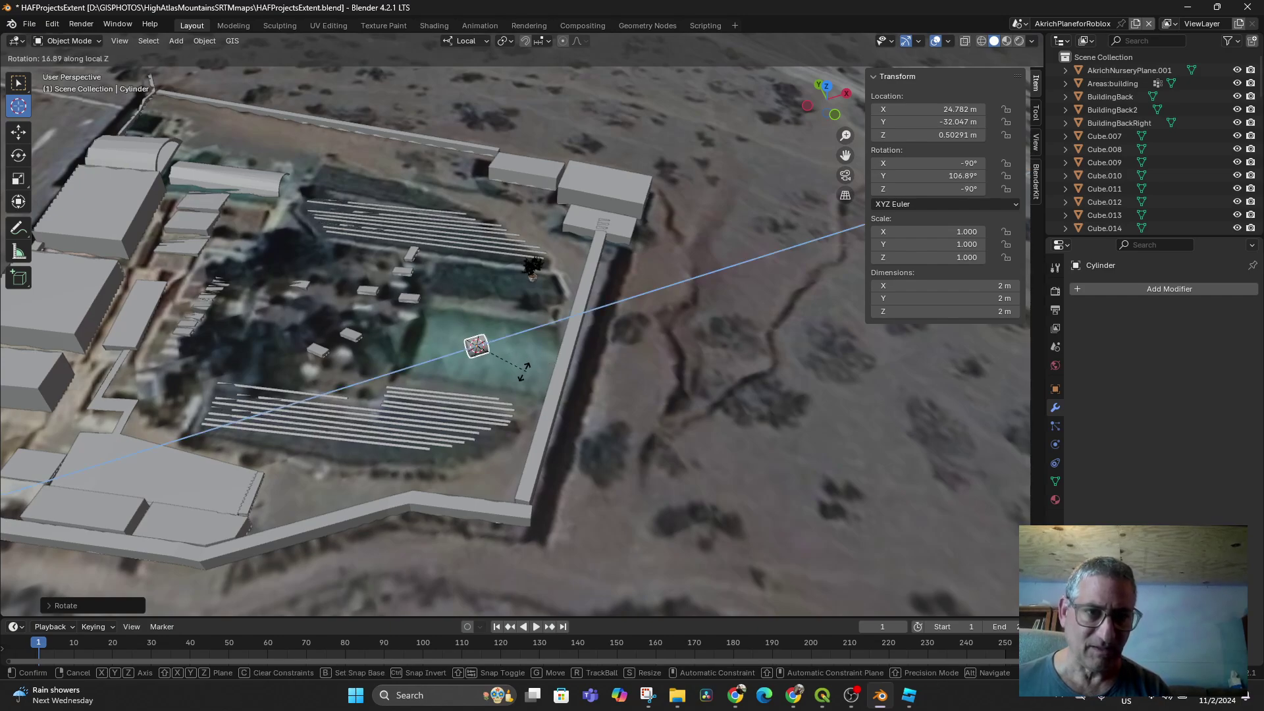
{"action": "key", "text": "Escape"}
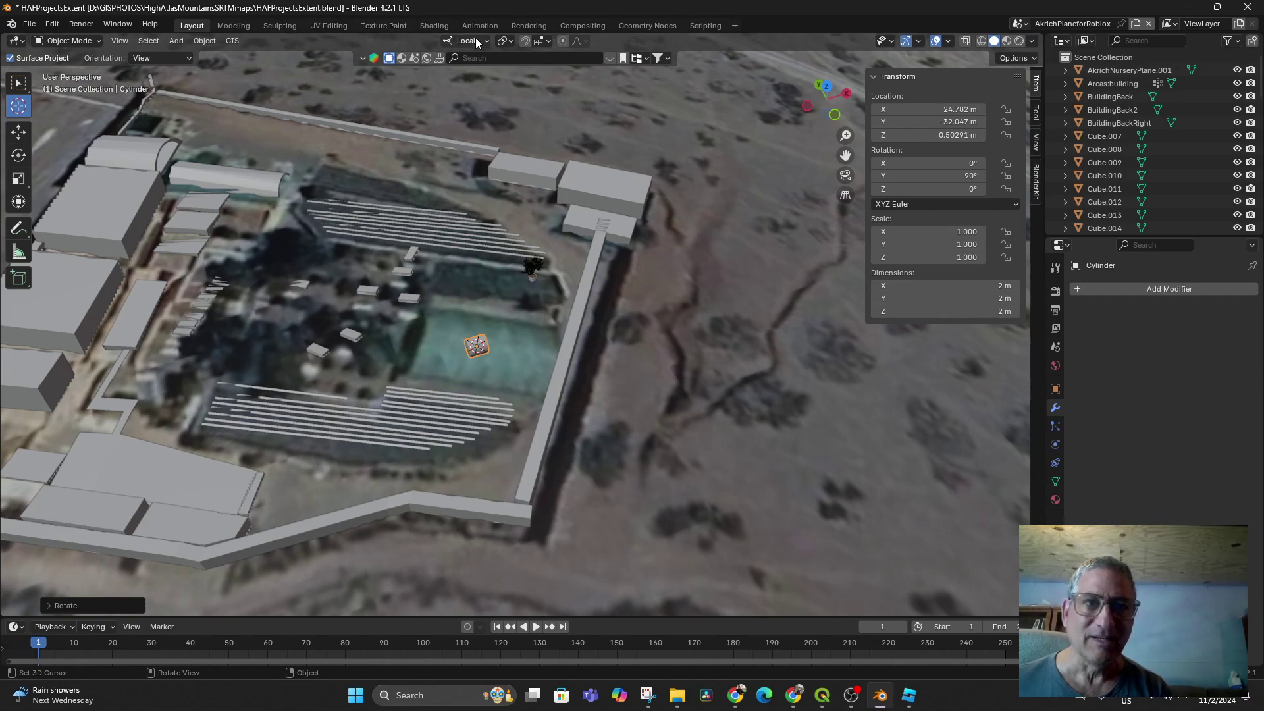
{"action": "left_click", "coordinate": [473, 39]}
{"action": "left_click", "coordinate": [449, 81]}
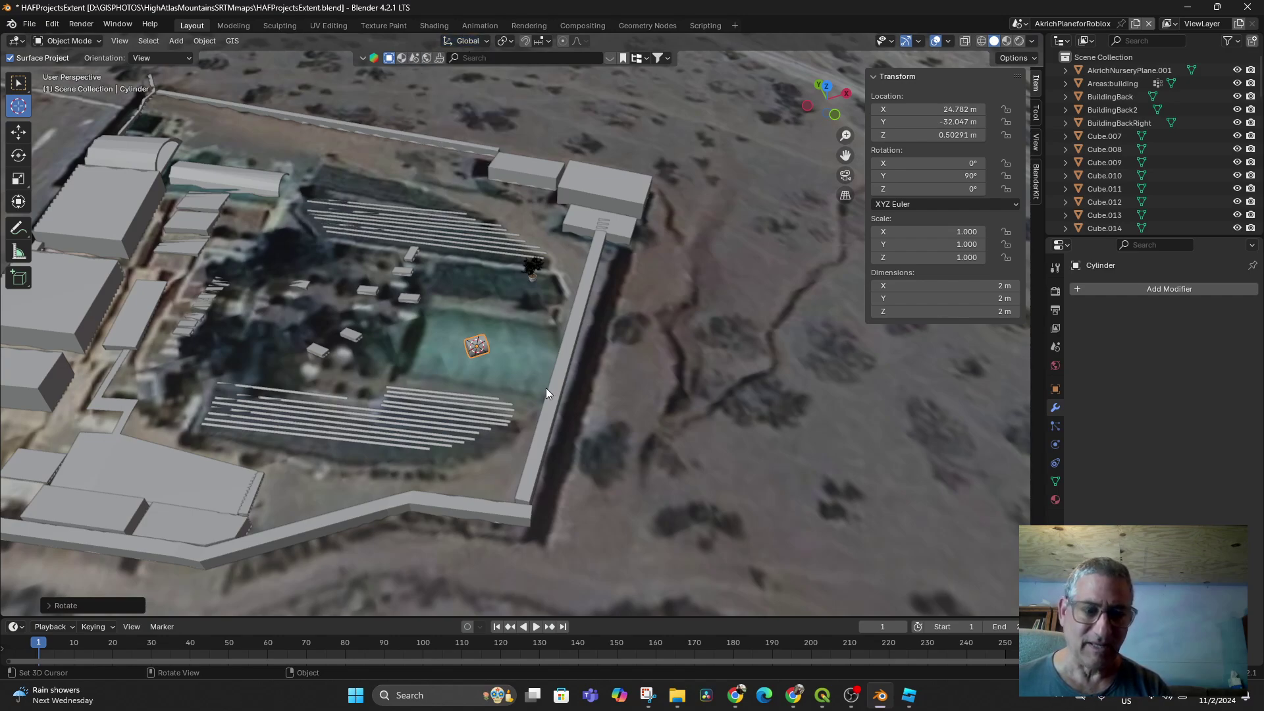
Turn the cylinder about global Z by about 36° to match the greenhouse.
{"action": "key", "text": "r"}
{"action": "key", "text": "z"}
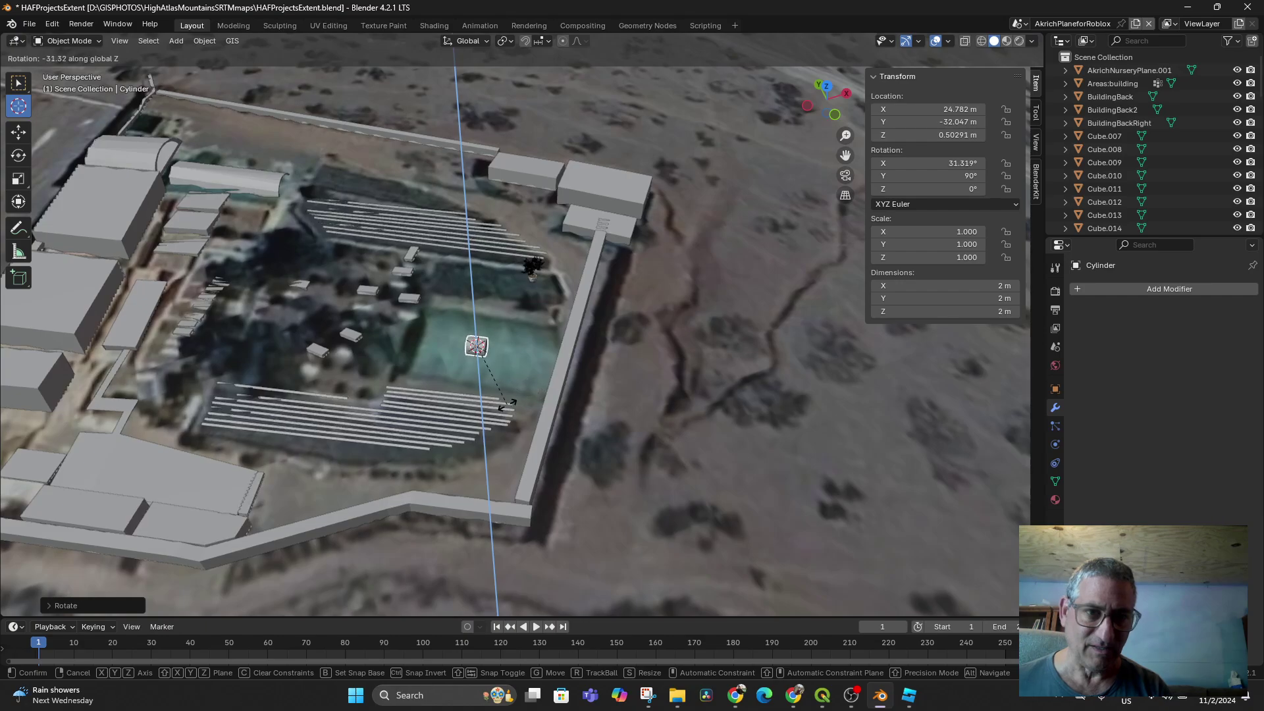
{"action": "left_click", "coordinate": [501, 410]}
{"action": "mouse_move", "coordinate": [501, 409]}
{"action": "middle_mouse_down"}
{"action": "mouse_move", "coordinate": [584, 398]}
{"action": "mouse_move", "coordinate": [445, 398]}
{"action": "middle_mouse_up"}
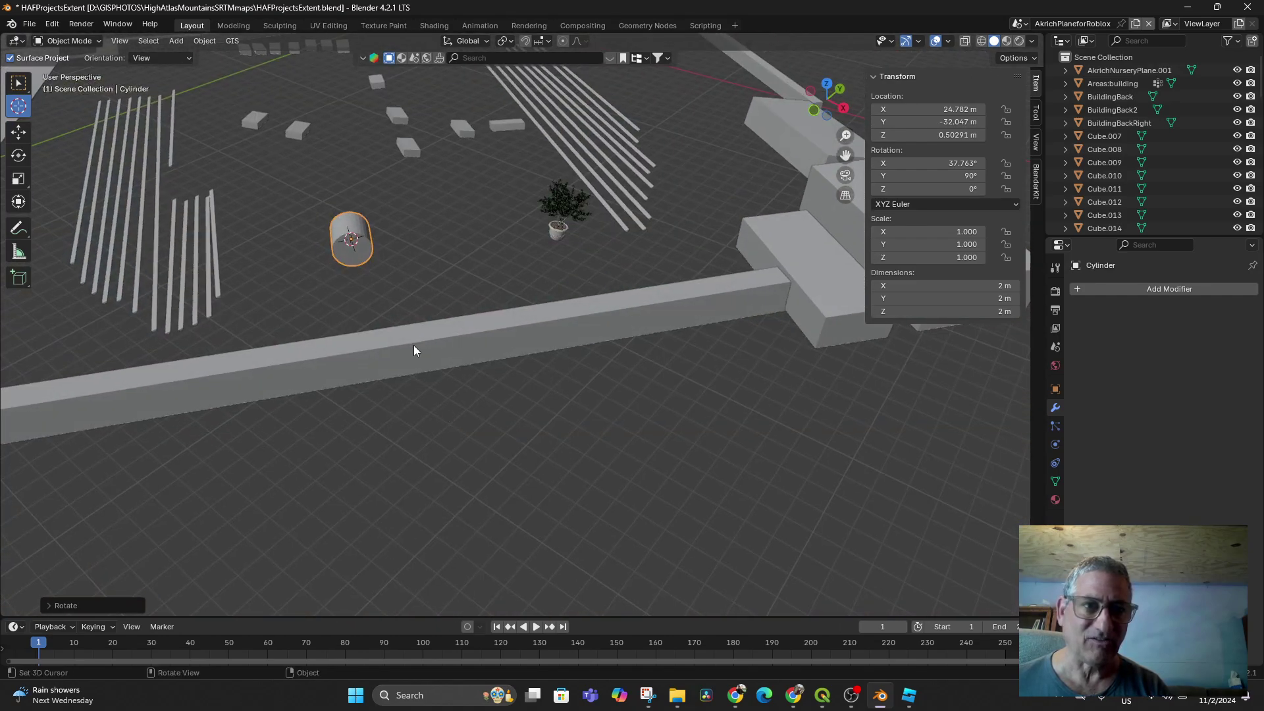
{"action": "middle_click_drag", "start_coordinate": [445, 403], "coordinate": [415, 321]}
{"action": "key", "text": "r"}
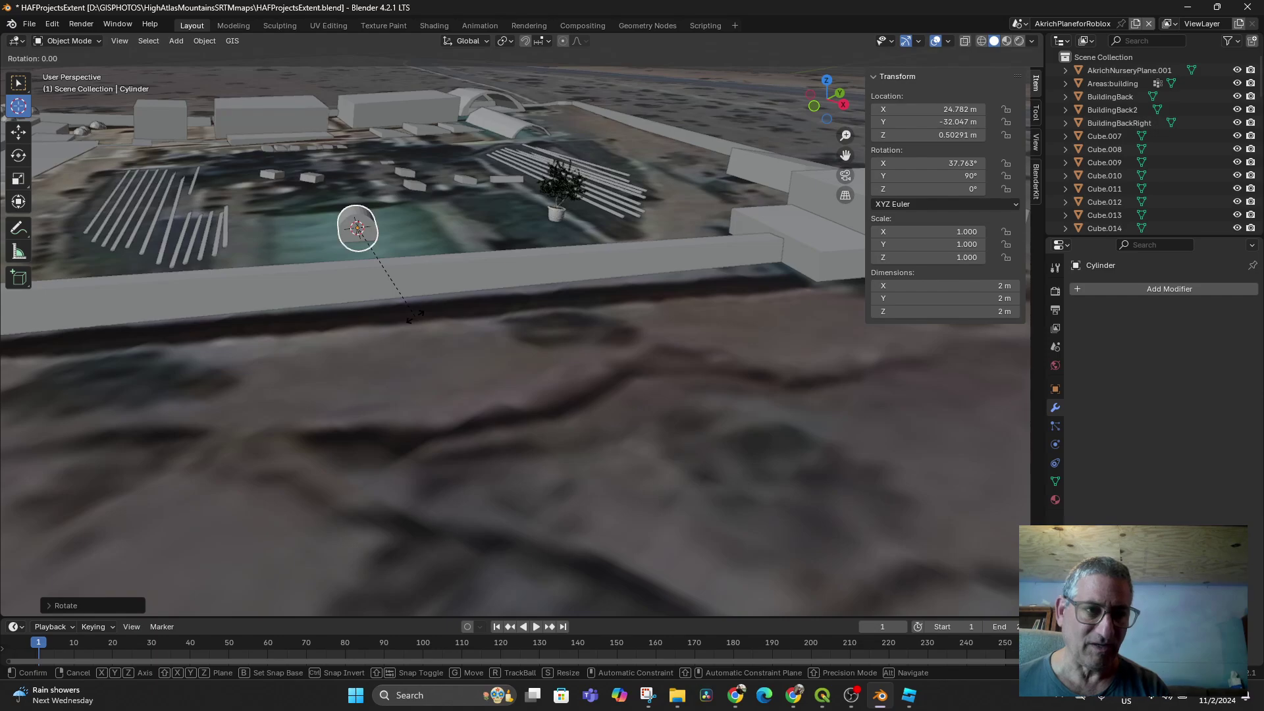
{"action": "key", "text": "z"}
{"action": "left_click", "coordinate": [419, 324]}
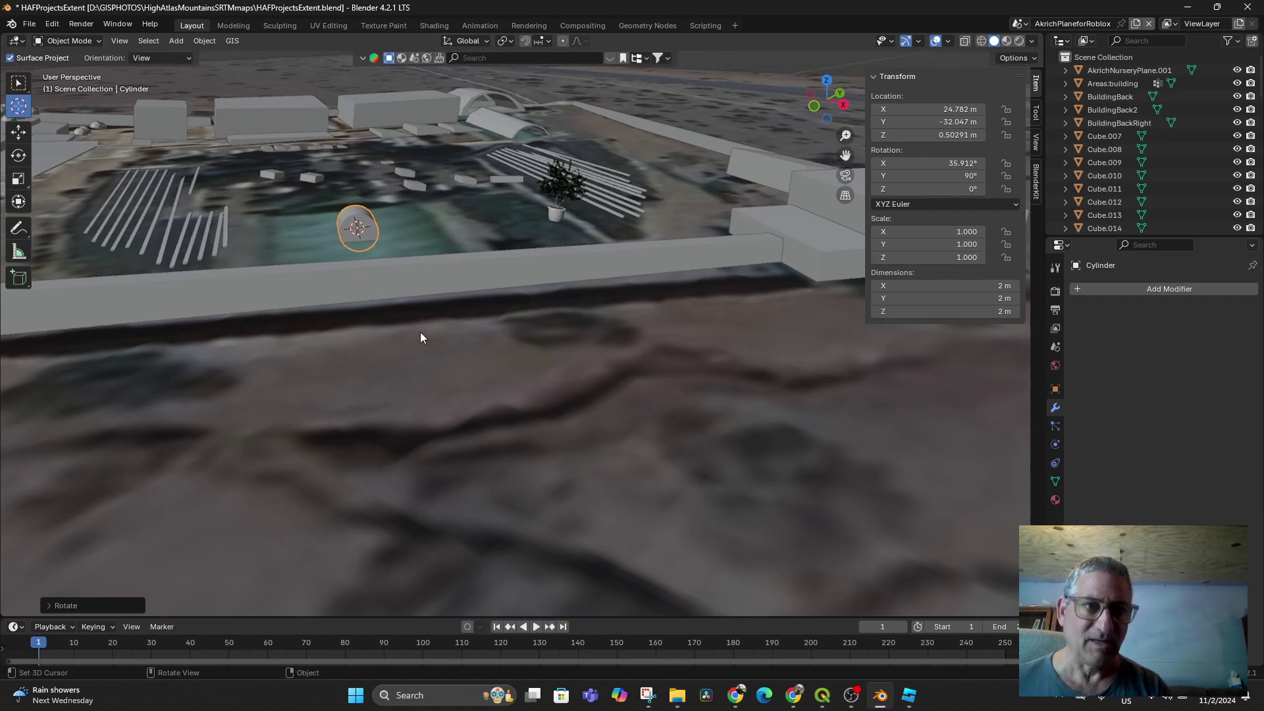
Scale the cylinder uniformly to about 5.49, an 11 m diameter.
{"action": "middle_click_drag", "start_coordinate": [418, 334], "coordinate": [495, 360]}
{"action": "key", "text": "s"}
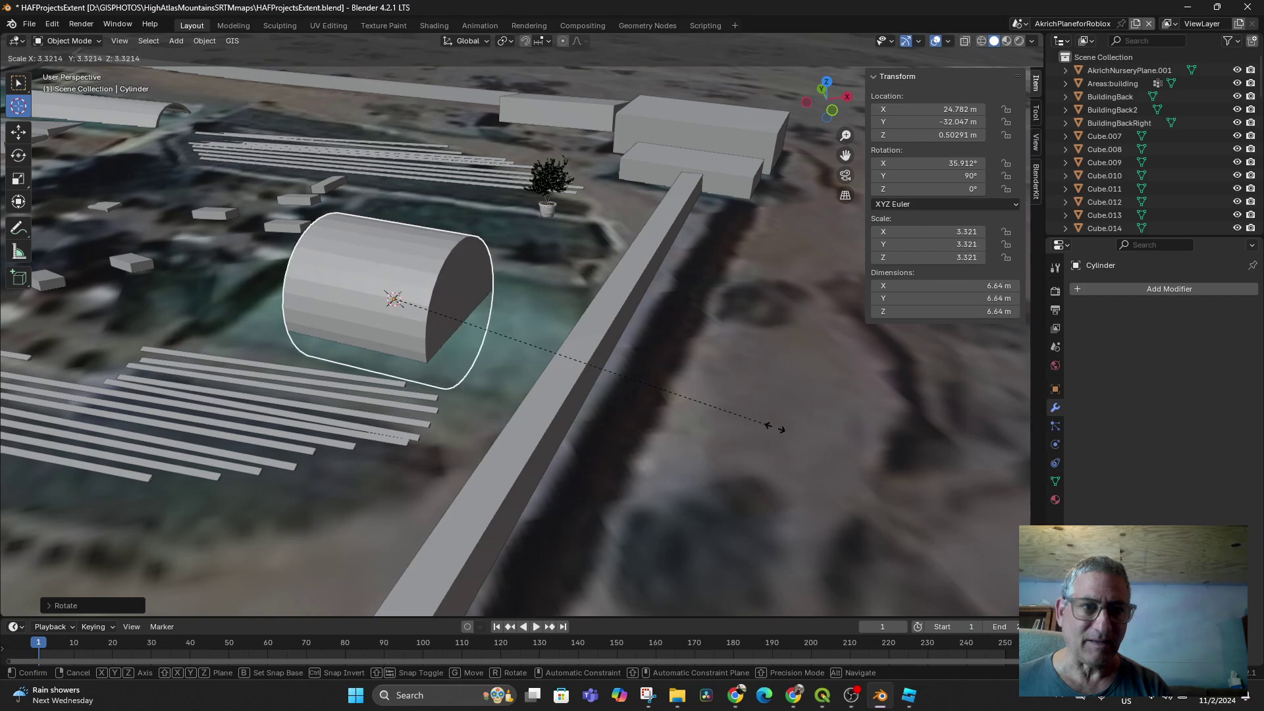
{"action": "left_click", "coordinate": [912, 501]}
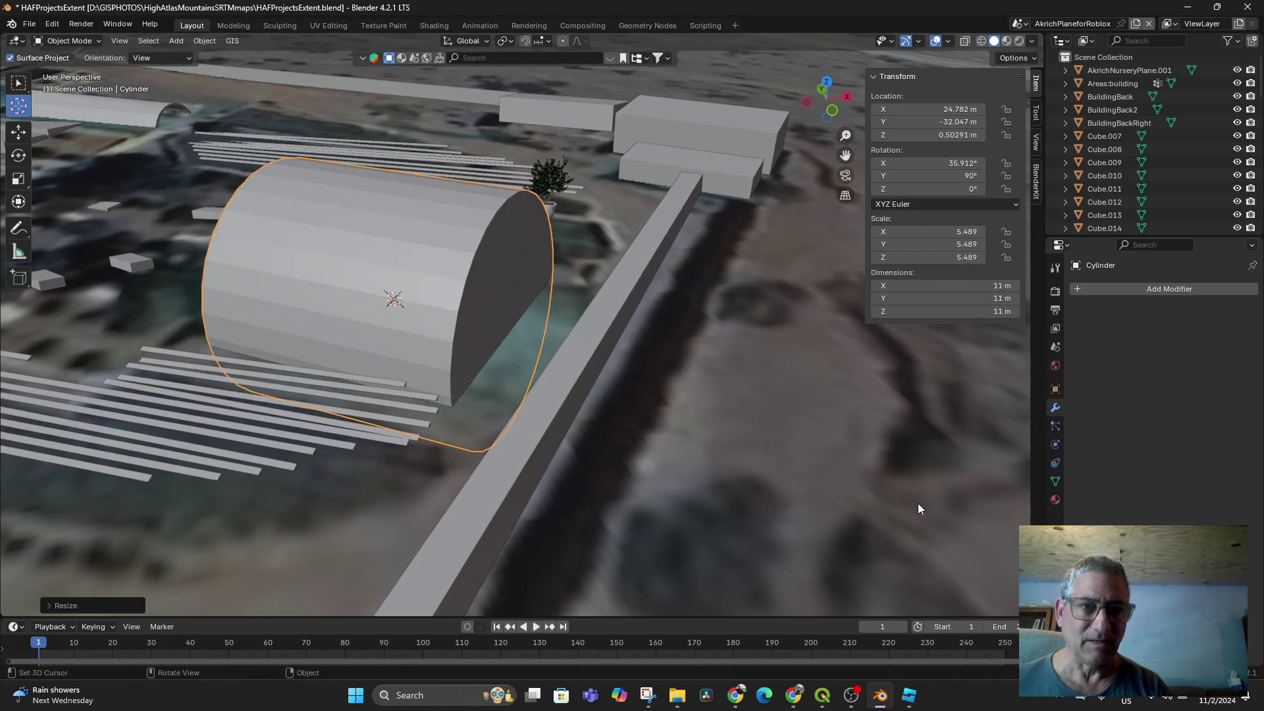
{"action": "mouse_move", "coordinate": [912, 501]}
{"action": "middle_mouse_down"}
{"action": "mouse_move", "coordinate": [997, 476]}
{"action": "mouse_move", "coordinate": [966, 502]}
{"action": "mouse_move", "coordinate": [767, 434]}
{"action": "mouse_move", "coordinate": [758, 446]}
{"action": "middle_mouse_up"}
{"action": "scroll", "coordinate": [967, 509], "scroll_direction": "down", "scroll_amount": 2}
{"action": "key", "text": "s"}
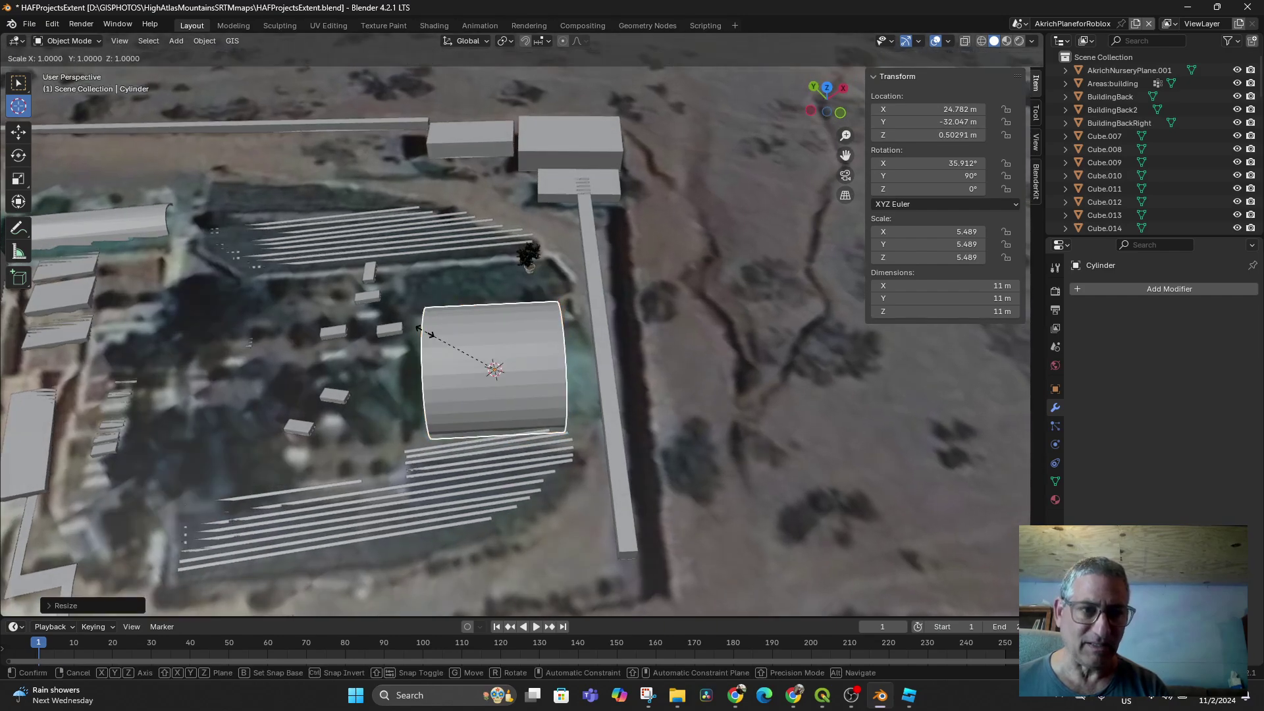
{"action": "left_click", "coordinate": [425, 335]}
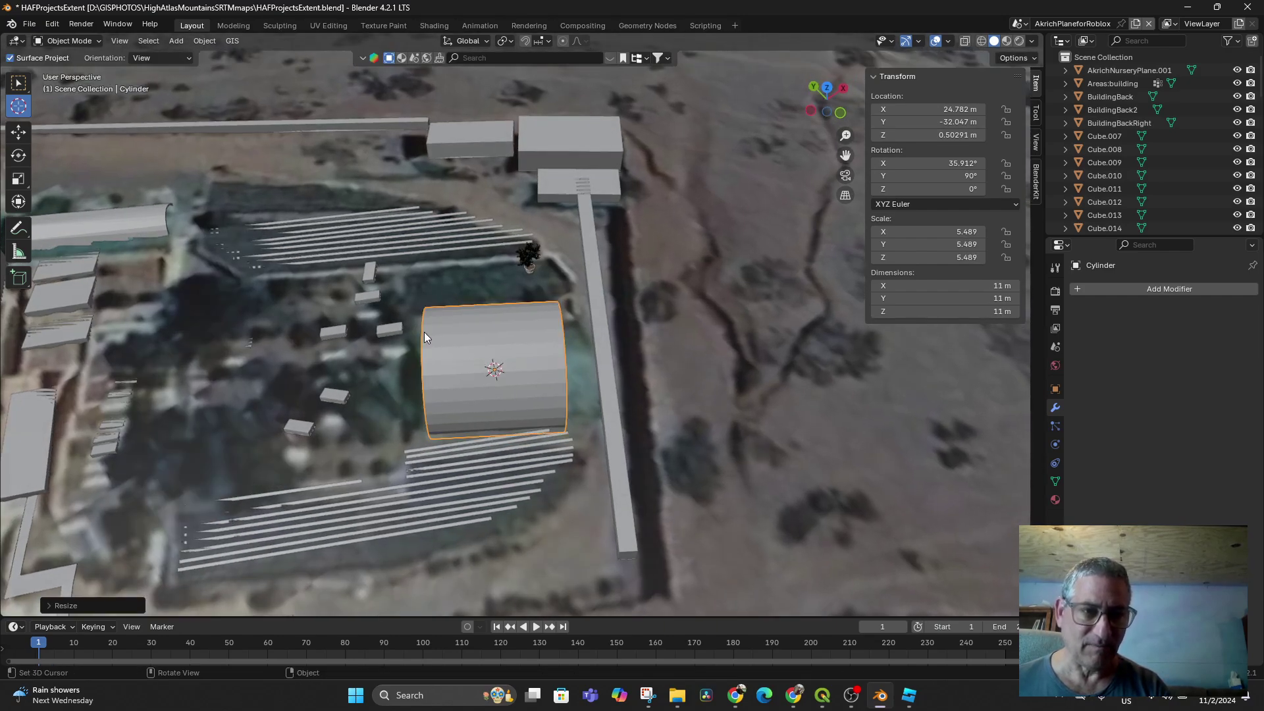
{"action": "key", "text": "s"}
{"action": "key", "text": "y"}
{"action": "left_click", "coordinate": [426, 335]}
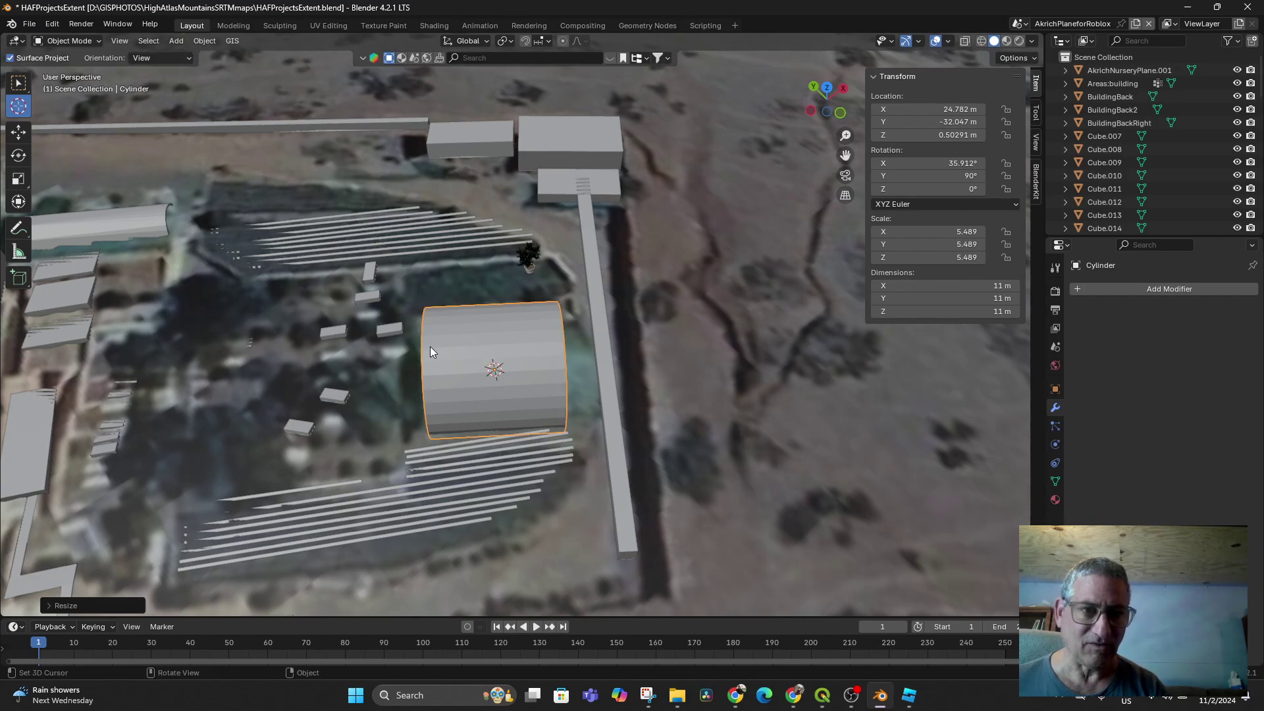
With Local orientation, stretch the cylinder along its local Z axis toward 7.134.
{"action": "middle_click_drag", "start_coordinate": [564, 427], "coordinate": [574, 424]}
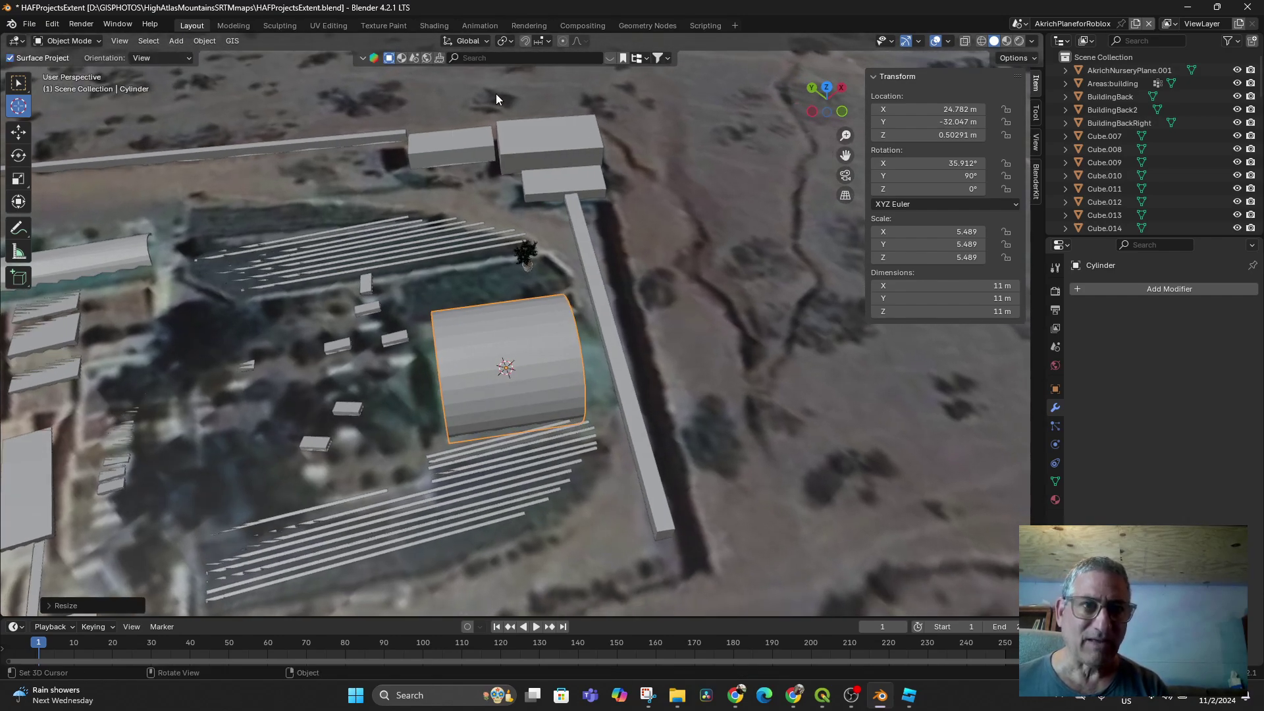
{"action": "left_click", "coordinate": [484, 43]}
{"action": "left_click", "coordinate": [453, 95]}
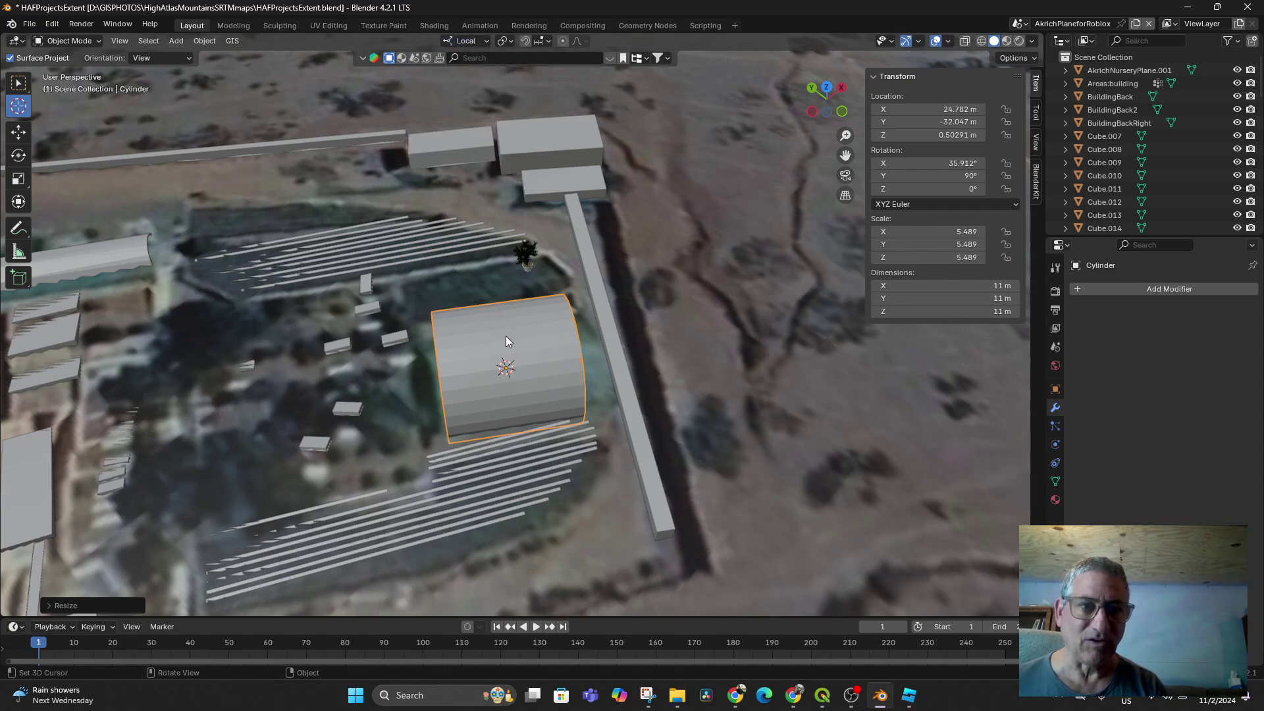
{"action": "key", "text": "s"}
{"action": "key", "text": "z"}
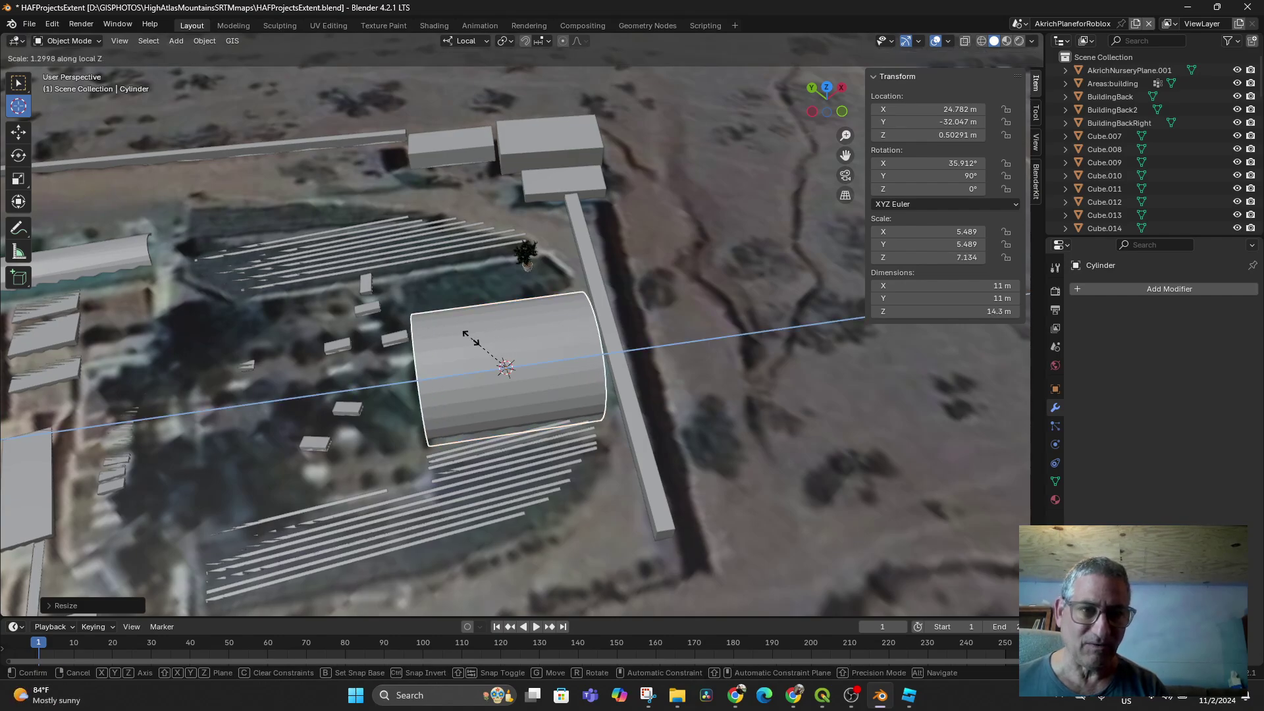
Confirm the 14.3 m length and shift the cylinder along its local Z axis.
{"action": "left_click", "coordinate": [472, 343]}
{"action": "mouse_move", "coordinate": [471, 343]}
{"action": "middle_mouse_down"}
{"action": "mouse_move", "coordinate": [528, 370]}
{"action": "mouse_move", "coordinate": [443, 342]}
{"action": "middle_mouse_up"}
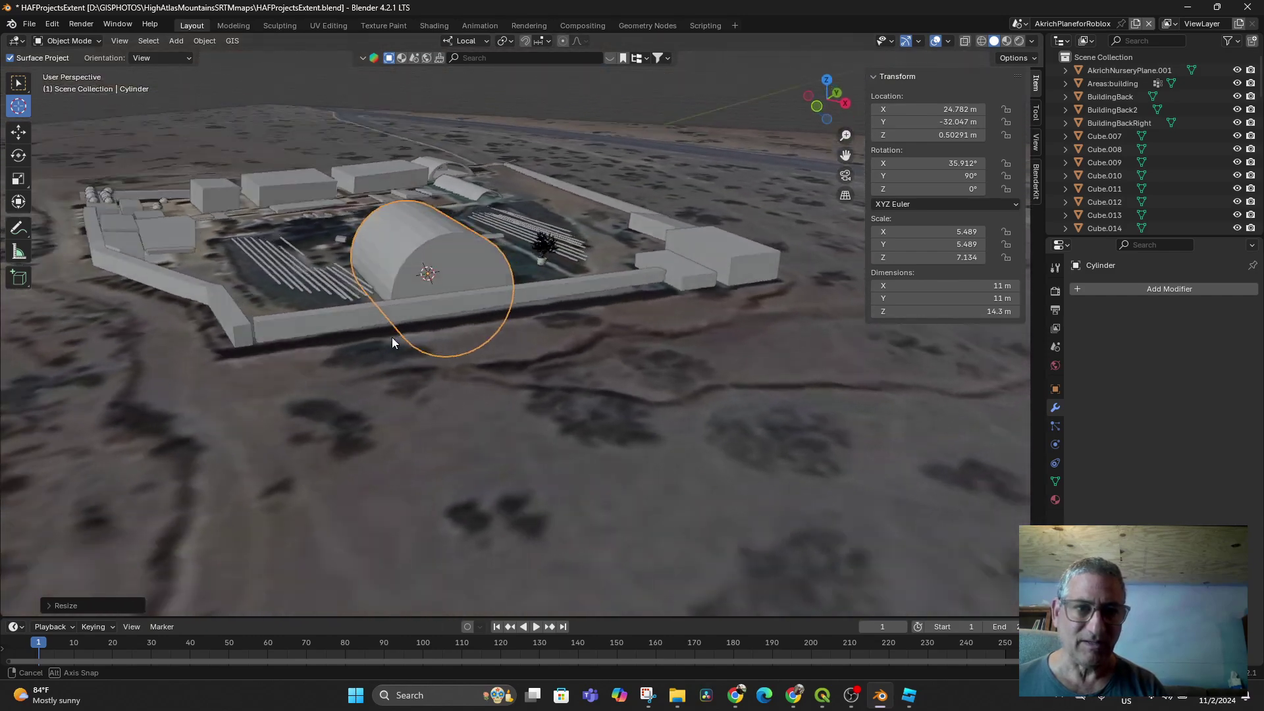
{"action": "key", "text": "g"}
{"action": "key", "text": "z"}
{"action": "key", "text": "z"}
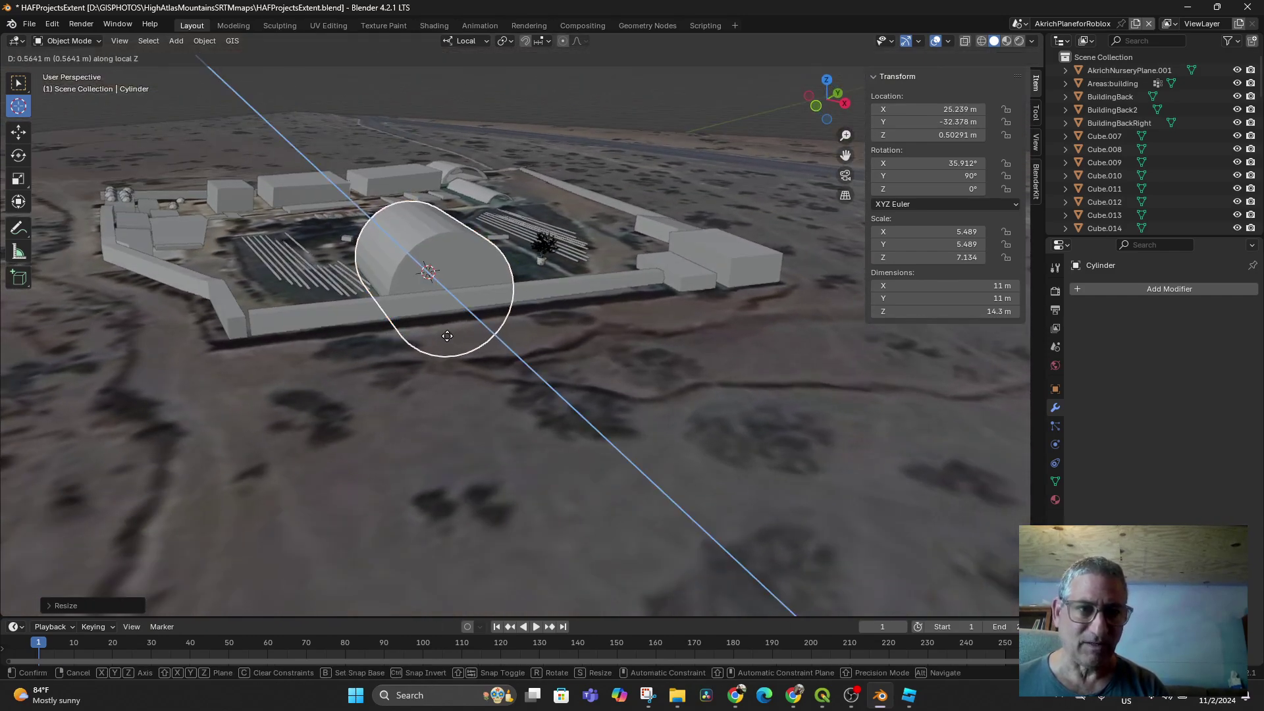
{"action": "left_click", "coordinate": [449, 327]}
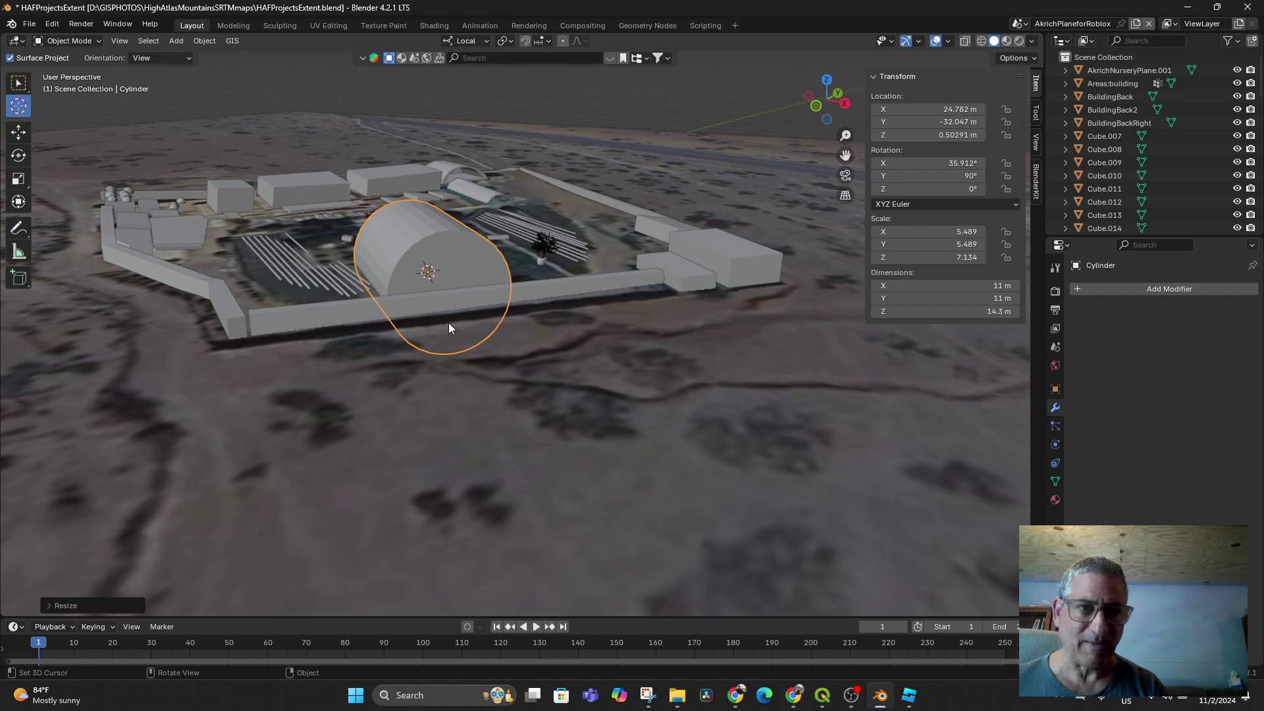
With Global orientation, lower the cylinder to about −1.2 m, partly sunk into terrain.
{"action": "left_click", "coordinate": [484, 43]}
{"action": "left_click", "coordinate": [474, 85]}
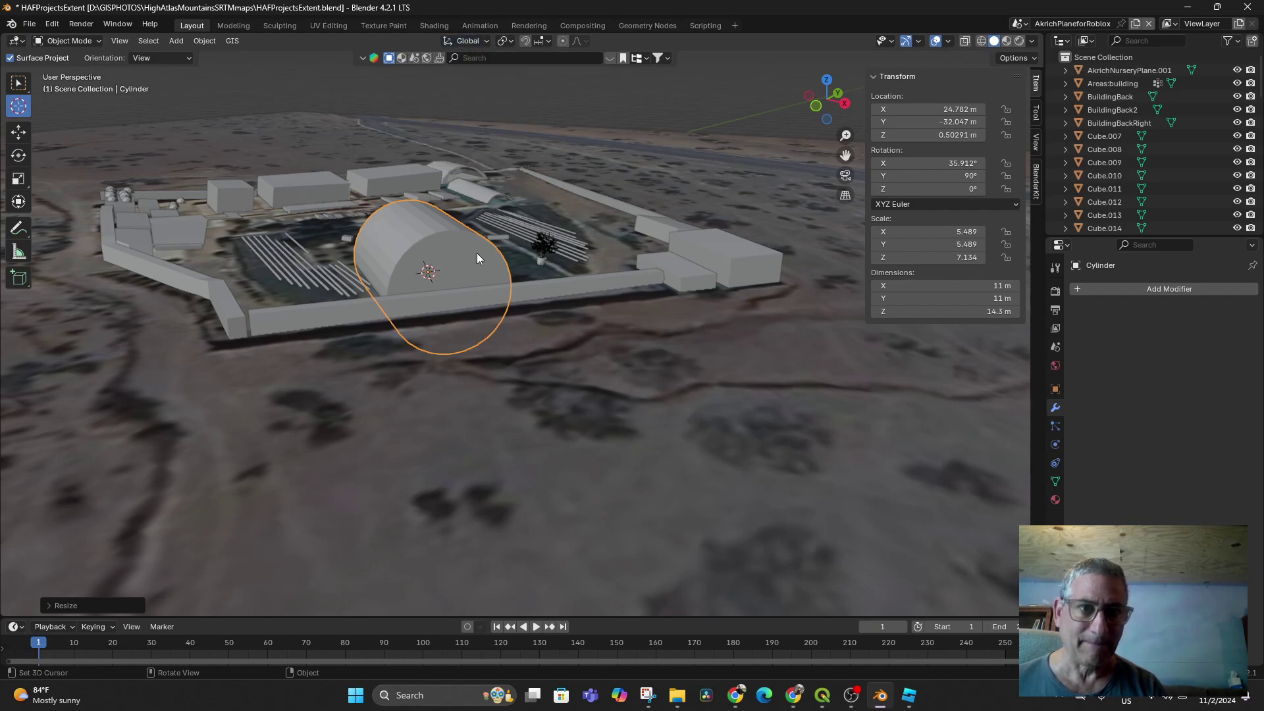
{"action": "key", "text": "g"}
{"action": "key", "text": "z"}
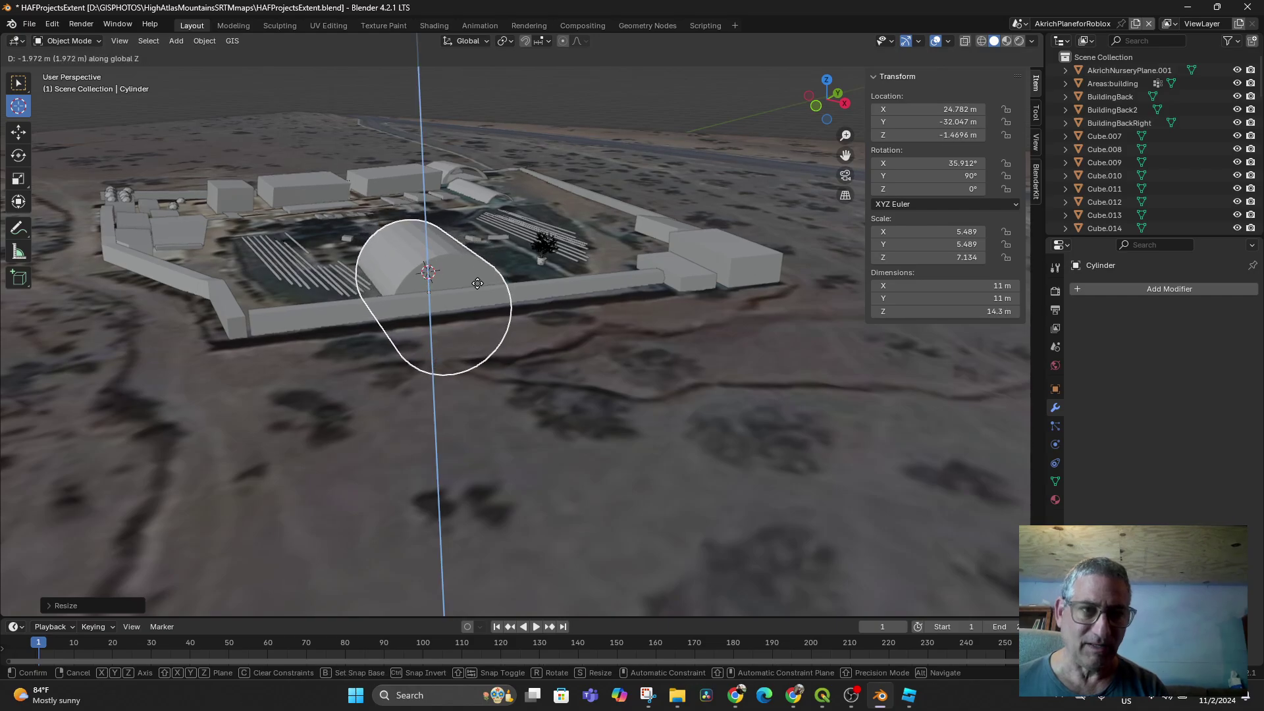
{"action": "left_click", "coordinate": [467, 304]}
{"action": "mouse_move", "coordinate": [466, 303]}
{"action": "middle_mouse_down"}
{"action": "mouse_move", "coordinate": [651, 297]}
{"action": "mouse_move", "coordinate": [860, 205]}
{"action": "middle_mouse_up"}
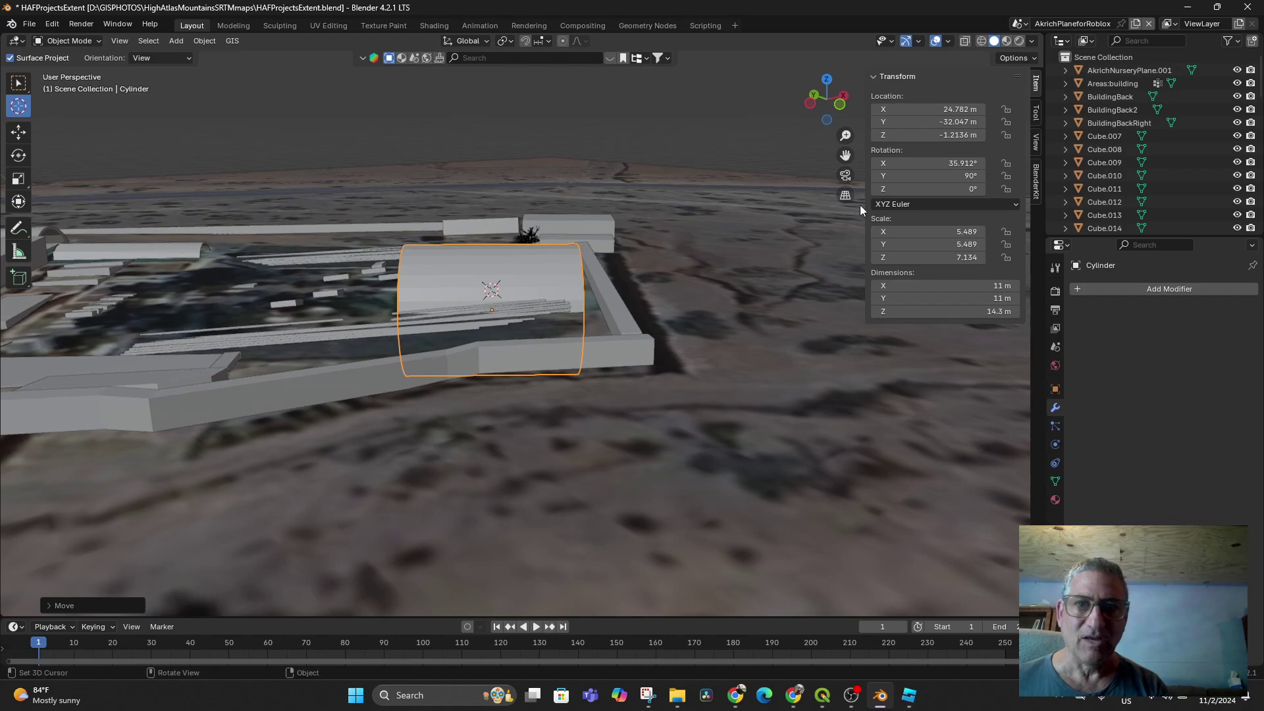
Switch the viewport to wireframe shading and toggle Edit Mode on and off.
{"action": "left_click", "coordinate": [981, 41]}
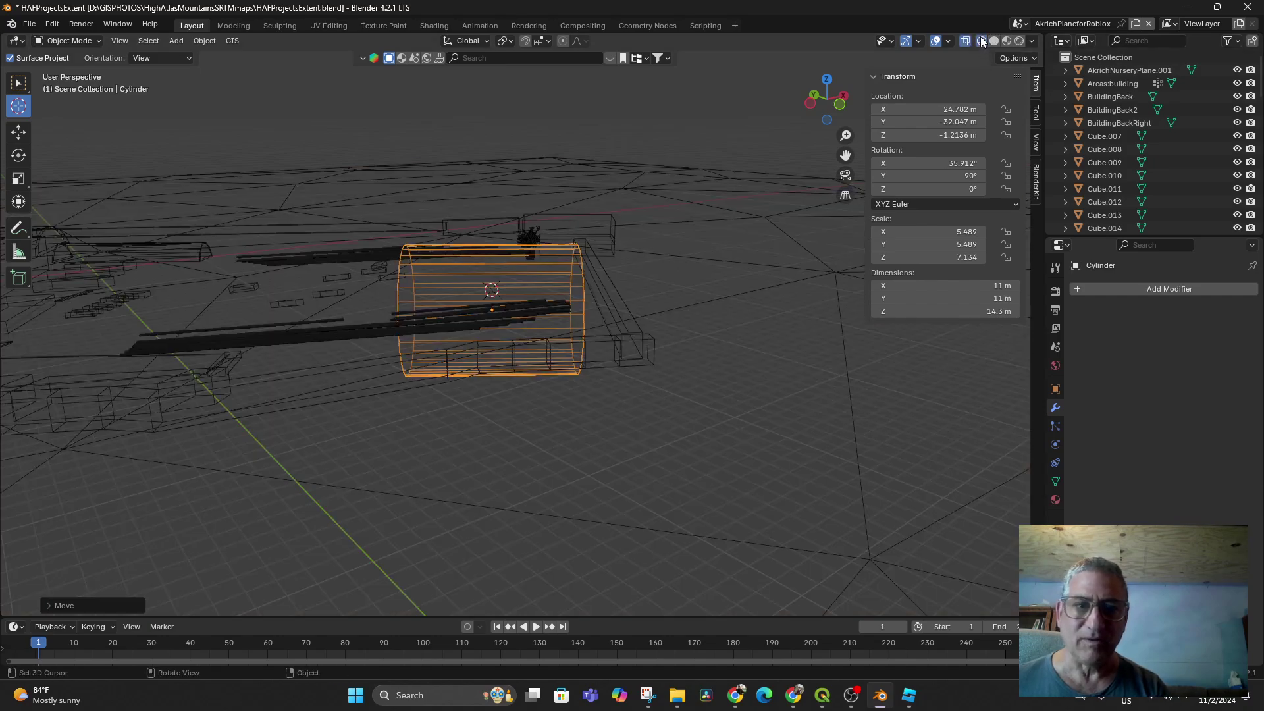
{"action": "left_click", "coordinate": [66, 44]}
{"action": "left_click", "coordinate": [74, 73]}
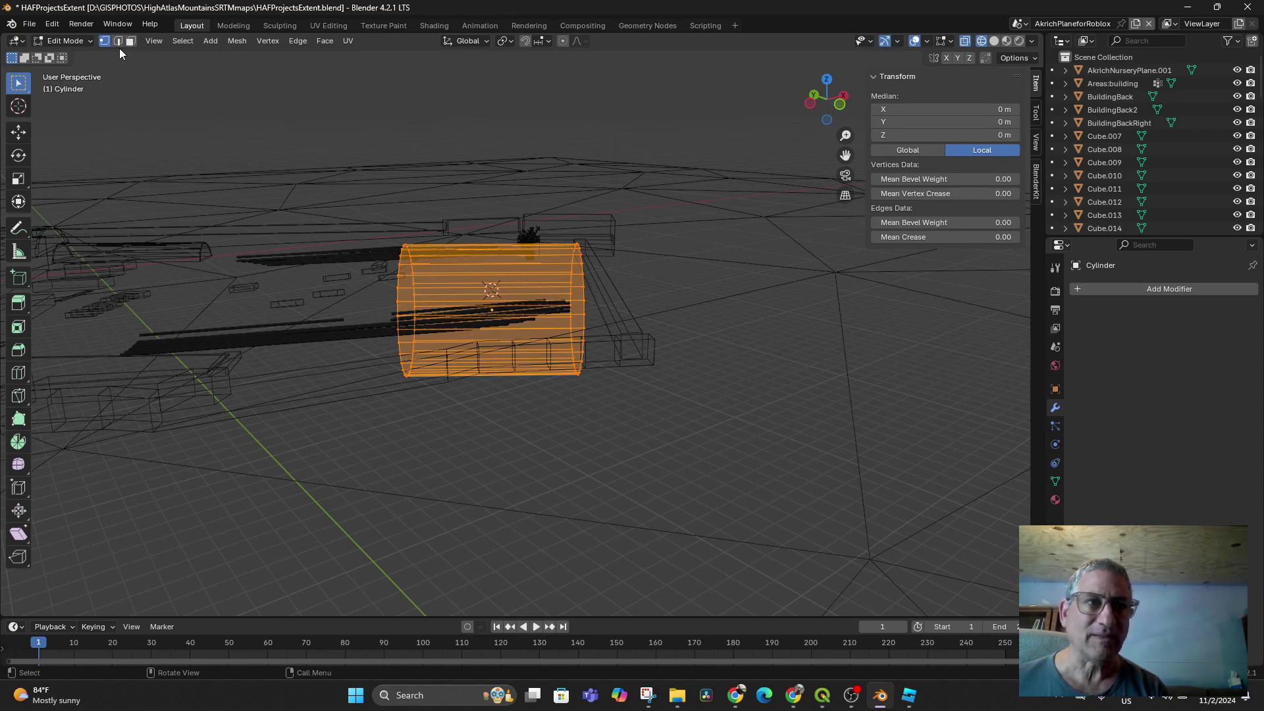
{"action": "left_click", "coordinate": [66, 40]}
{"action": "left_click", "coordinate": [79, 55]}
{"action": "mouse_move", "coordinate": [498, 420]}
{"action": "middle_mouse_down"}
{"action": "mouse_move", "coordinate": [642, 402]}
{"action": "mouse_move", "coordinate": [645, 299]}
{"action": "middle_mouse_up"}
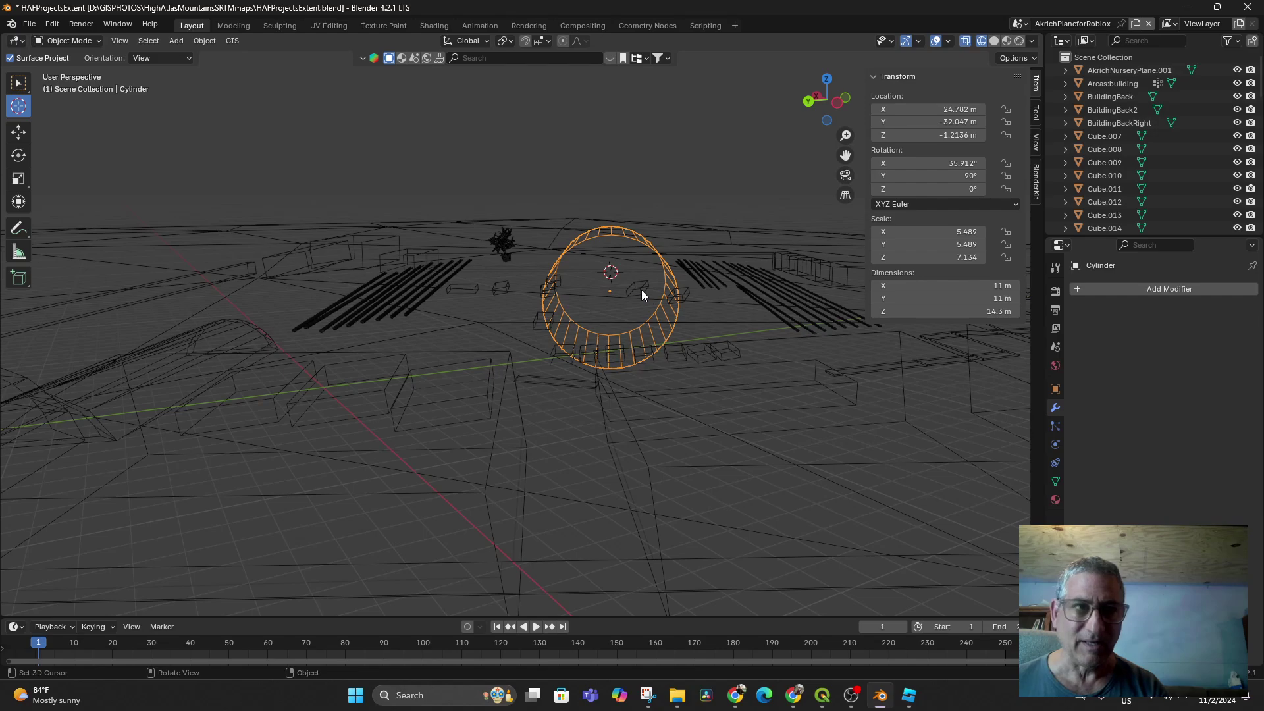
Extrude the whole cylinder mesh in place, shrink the copy slightly, return to Object Mode.
{"action": "left_click", "coordinate": [80, 40]}
{"action": "left_click", "coordinate": [69, 71]}
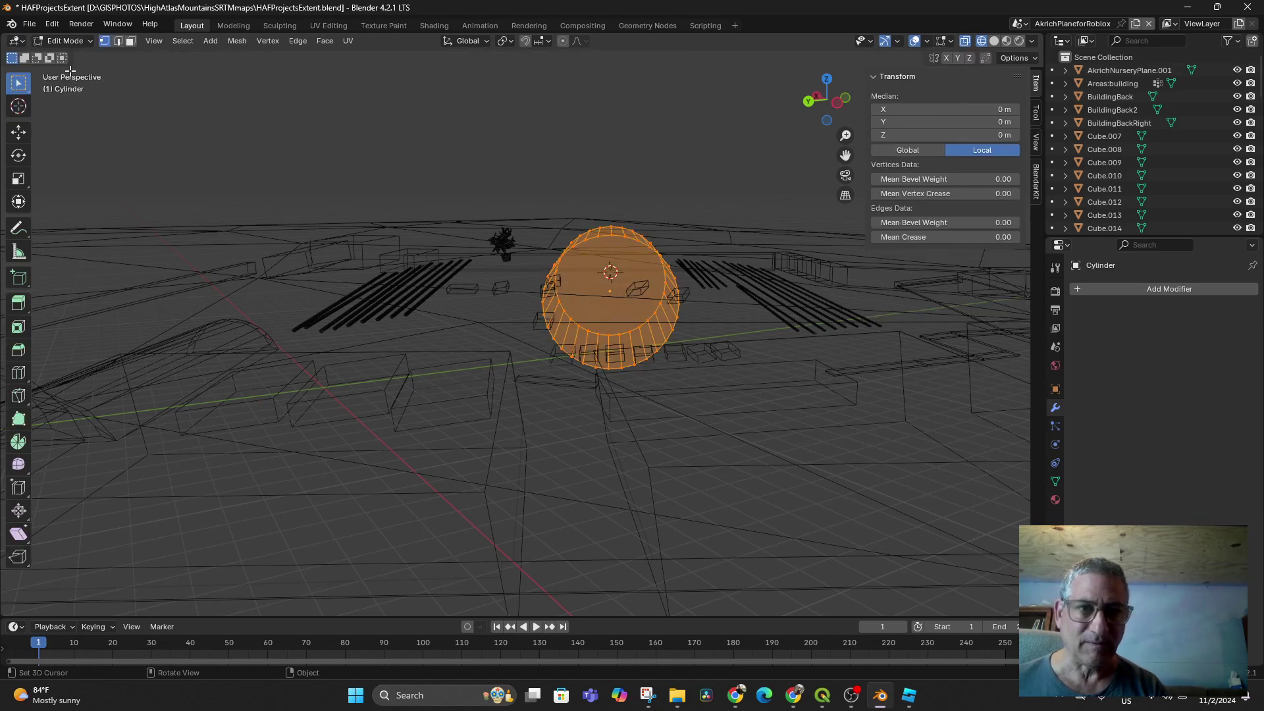
{"action": "key", "text": "e"}
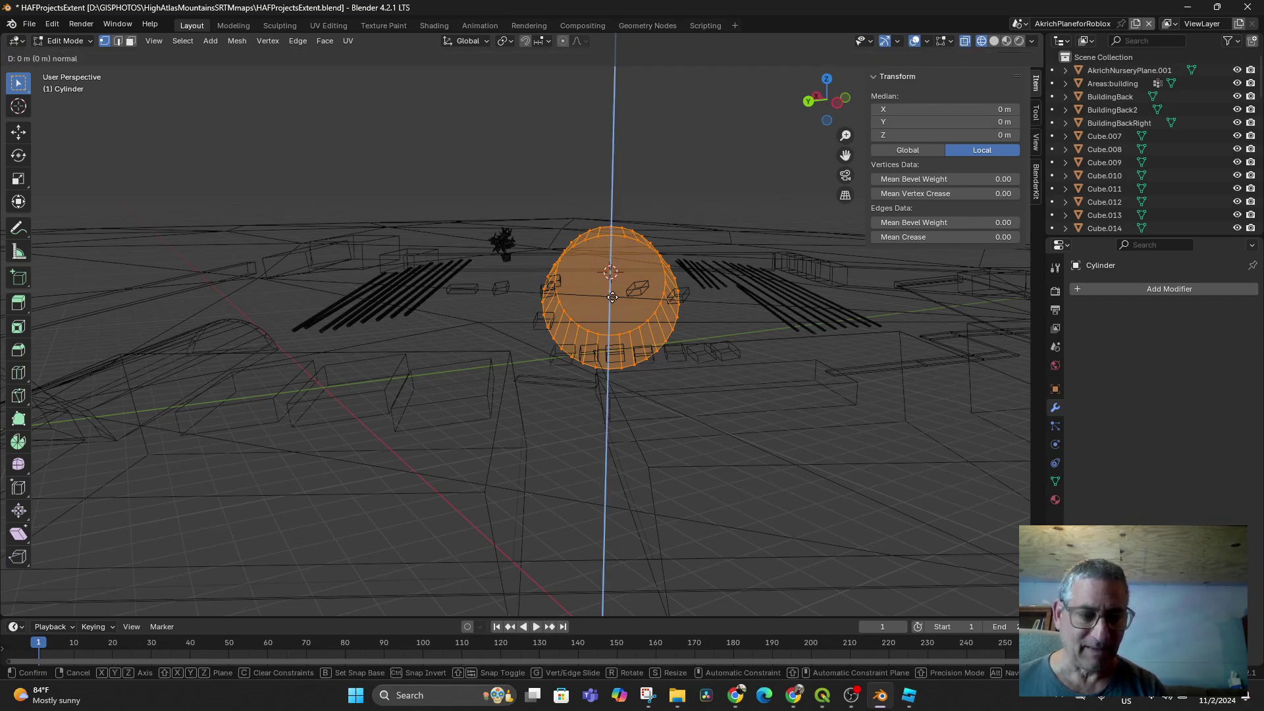
{"action": "left_click", "coordinate": [613, 296]}
{"action": "key", "text": "s"}
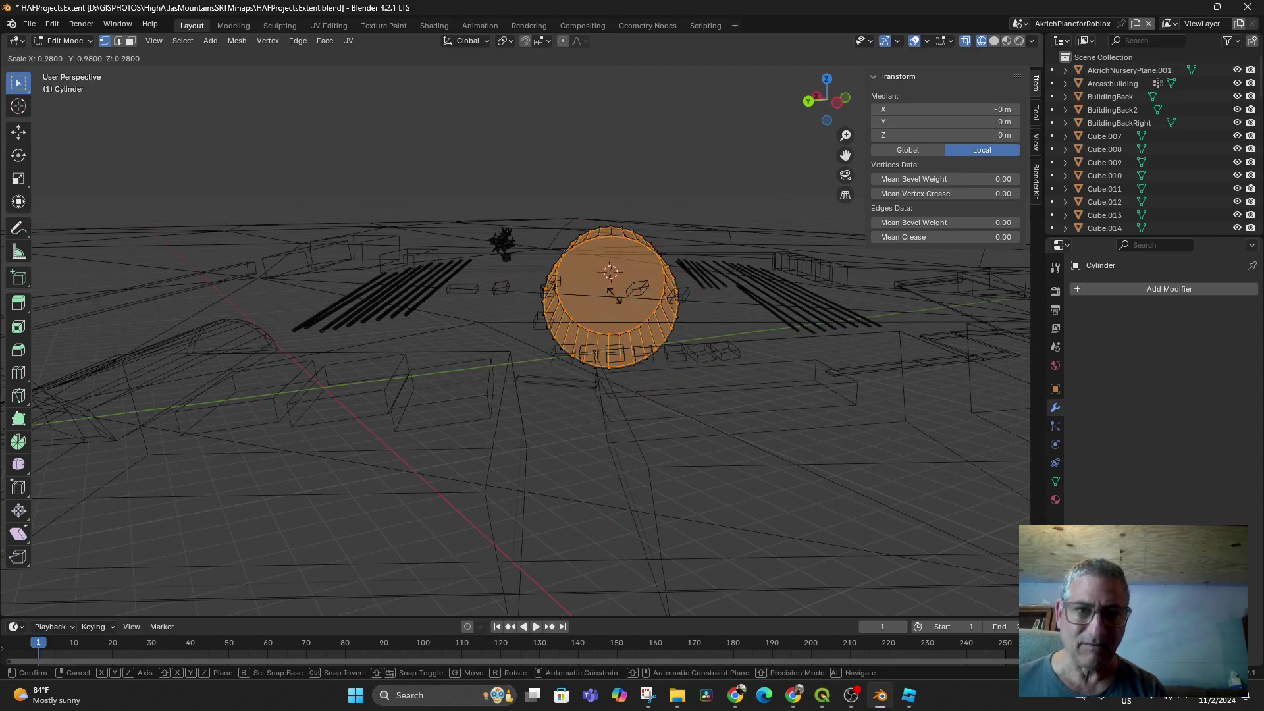
{"action": "right_click", "coordinate": [618, 297]}
{"action": "scroll", "coordinate": [641, 308], "scroll_direction": "up", "scroll_amount": 3}
{"action": "middle_click_drag", "start_coordinate": [672, 298], "coordinate": [633, 329]}
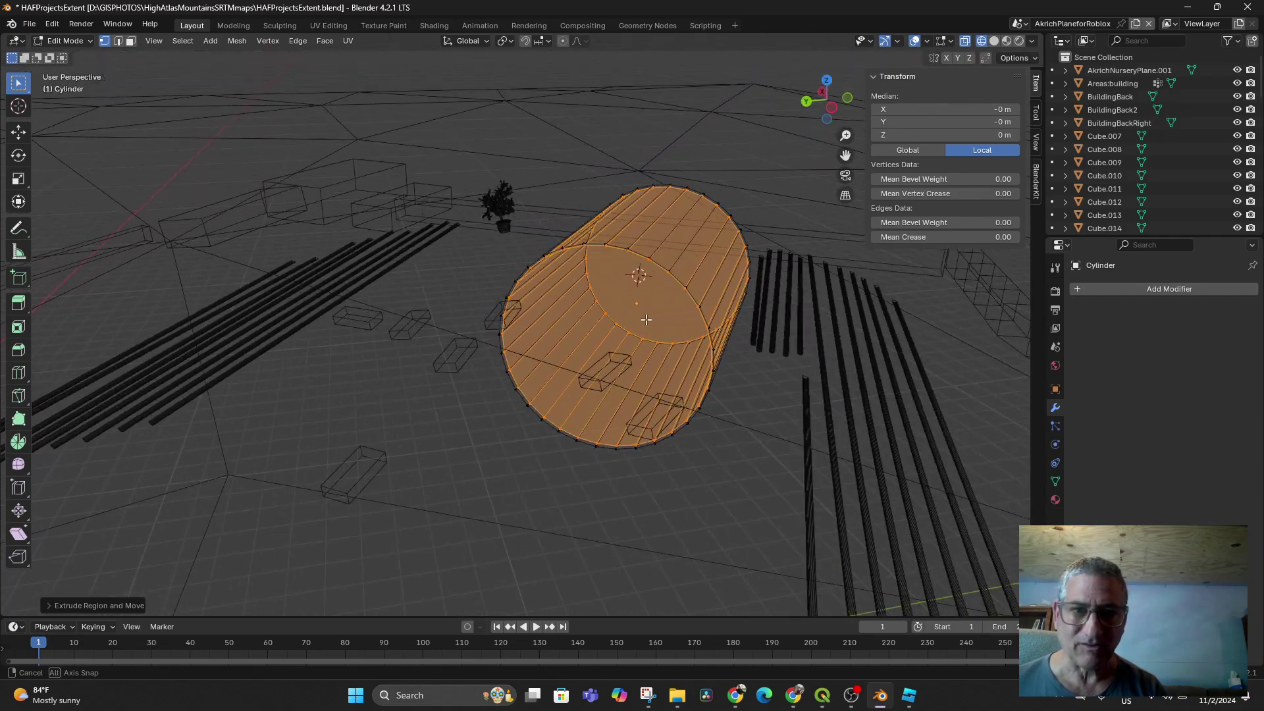
{"action": "middle_click_drag", "start_coordinate": [633, 329], "coordinate": [689, 275]}
{"action": "key", "text": "Tab"}
Enable the Face Orientation overlay and view the red cylinder in solid shading.
{"action": "left_click", "coordinate": [948, 45]}
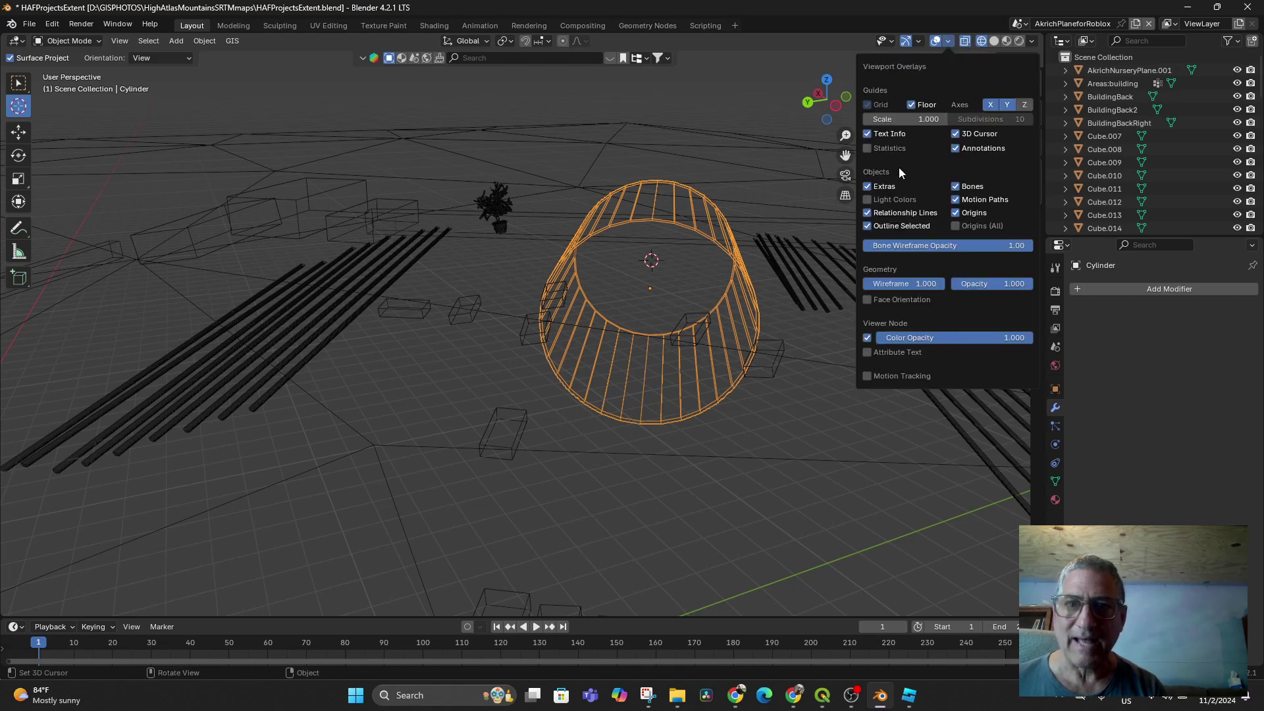
{"action": "left_click", "coordinate": [868, 300]}
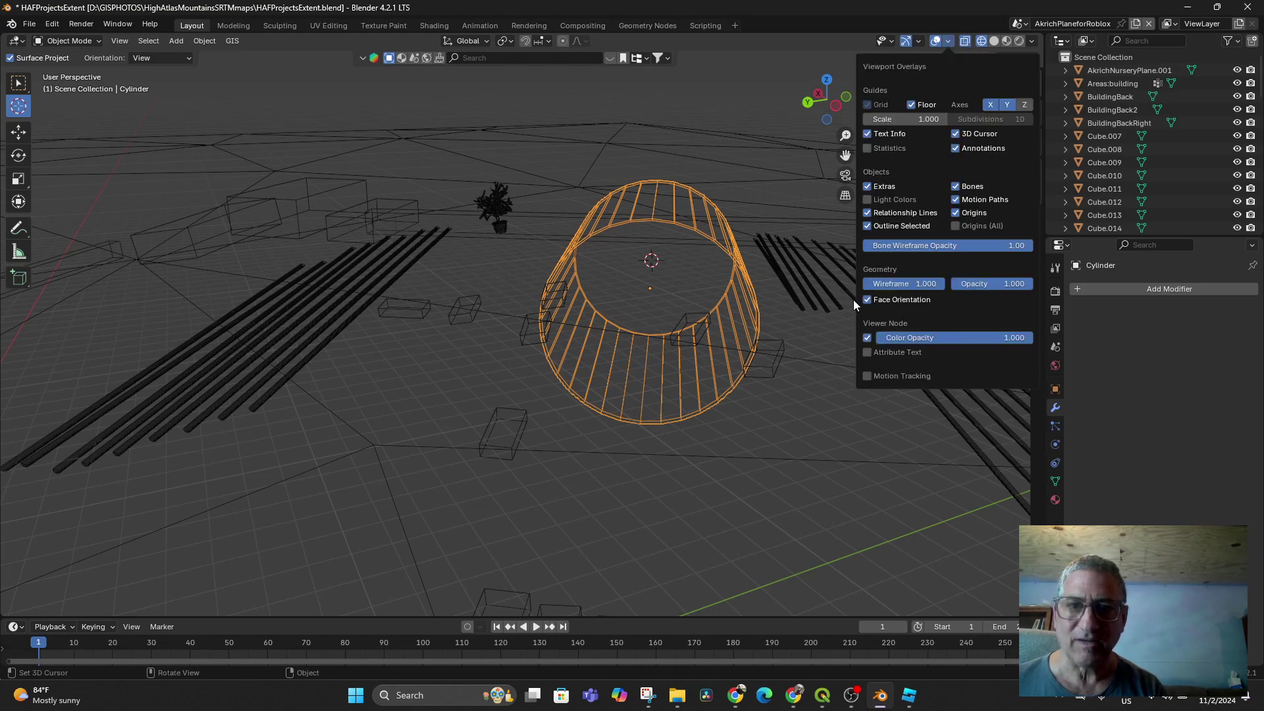
{"action": "left_click", "coordinate": [993, 40]}
{"action": "mouse_move", "coordinate": [806, 320]}
{"action": "middle_mouse_down"}
{"action": "mouse_move", "coordinate": [718, 369]}
{"action": "mouse_move", "coordinate": [740, 358]}
{"action": "mouse_move", "coordinate": [659, 366]}
{"action": "mouse_move", "coordinate": [630, 401]}
{"action": "mouse_move", "coordinate": [615, 380]}
{"action": "mouse_move", "coordinate": [684, 362]}
{"action": "mouse_move", "coordinate": [698, 371]}
{"action": "middle_mouse_up"}
{"action": "scroll", "coordinate": [602, 375], "scroll_direction": "down", "scroll_amount": 1}
{"action": "scroll", "coordinate": [601, 376], "scroll_direction": "down", "scroll_amount": 1}
{"action": "scroll", "coordinate": [602, 375], "scroll_direction": "down", "scroll_amount": 1}
{"action": "scroll", "coordinate": [601, 375], "scroll_direction": "down", "scroll_amount": 3}
{"action": "scroll", "coordinate": [694, 351], "scroll_direction": "up", "scroll_amount": 1}
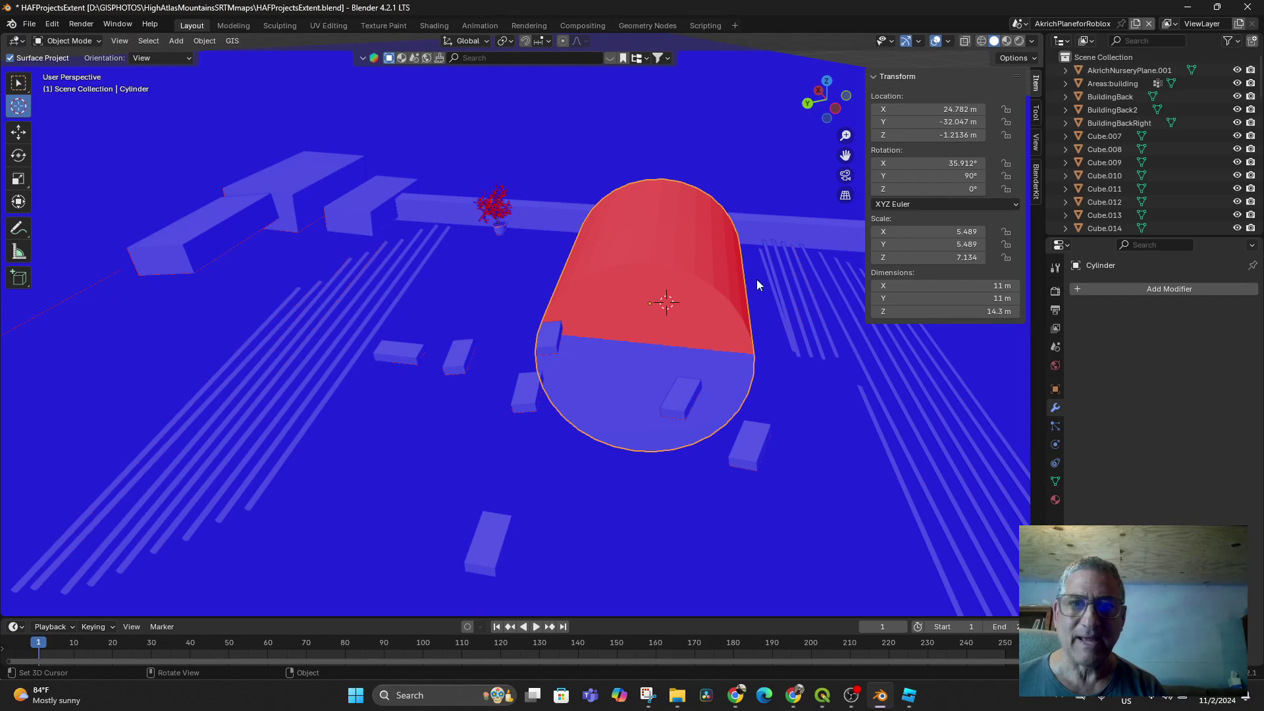
Check the cylinder in wireframe front orthographic view, then return to solid perspective.
{"action": "left_click", "coordinate": [981, 41]}
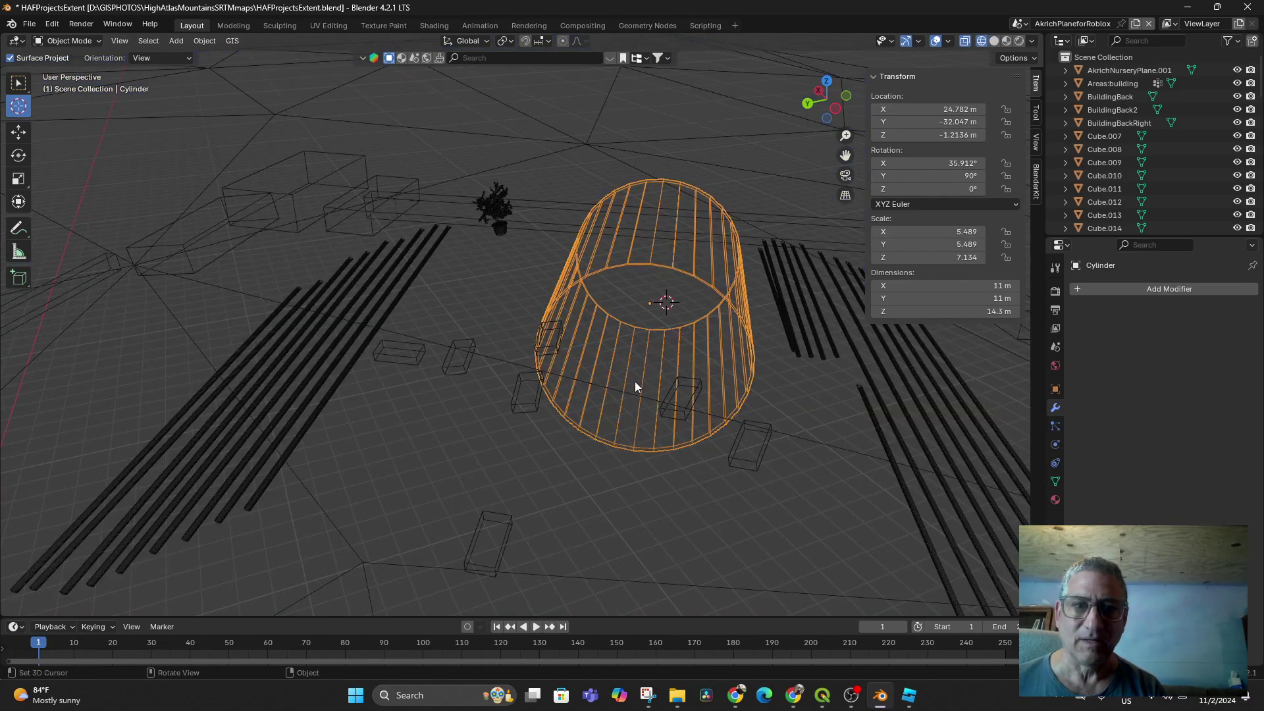
{"action": "mouse_move", "coordinate": [645, 381]}
{"action": "middle_mouse_down"}
{"action": "mouse_move", "coordinate": [661, 349]}
{"action": "mouse_move", "coordinate": [699, 363]}
{"action": "middle_mouse_up"}
{"action": "key", "text": "KP_1"}
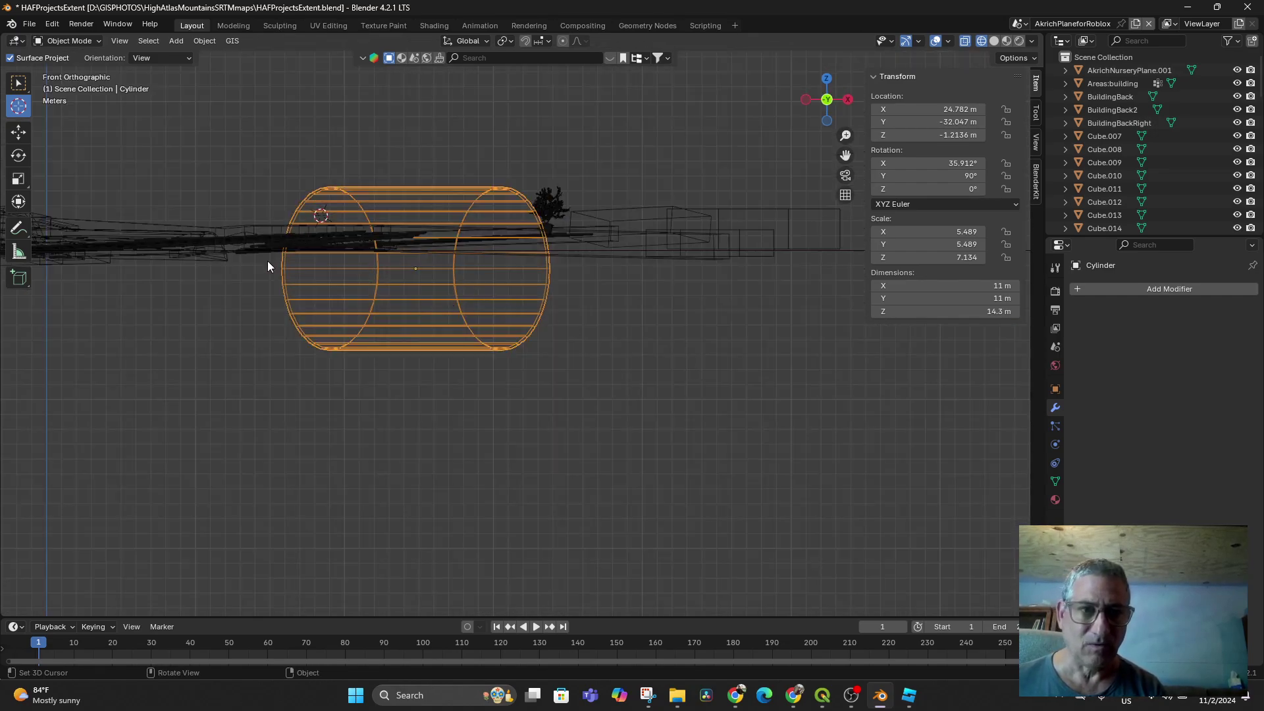
{"action": "left_click", "coordinate": [992, 42]}
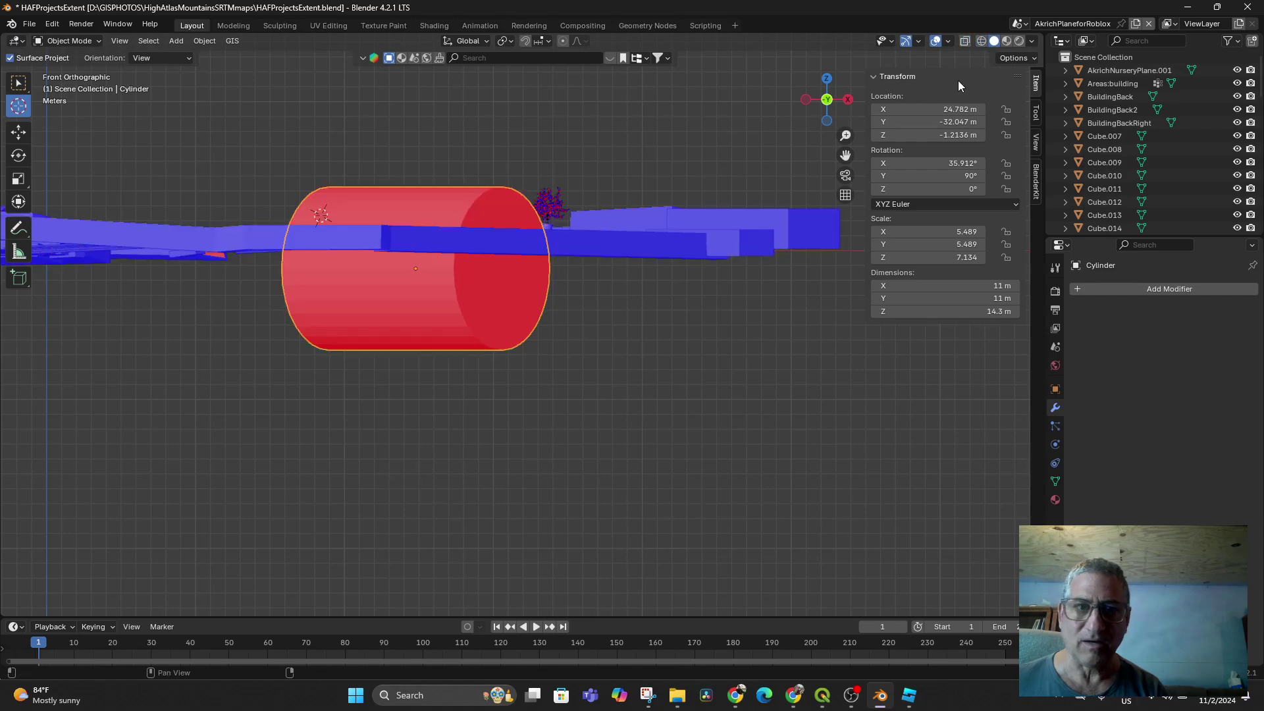
{"action": "mouse_move", "coordinate": [656, 350]}
{"action": "middle_mouse_down"}
{"action": "mouse_move", "coordinate": [639, 371]}
{"action": "mouse_move", "coordinate": [708, 386]}
{"action": "mouse_move", "coordinate": [567, 389]}
{"action": "middle_mouse_up"}
In Edit Mode wireframe, box-select the cylinder's lower vertices and delete them.
{"action": "left_click", "coordinate": [79, 41]}
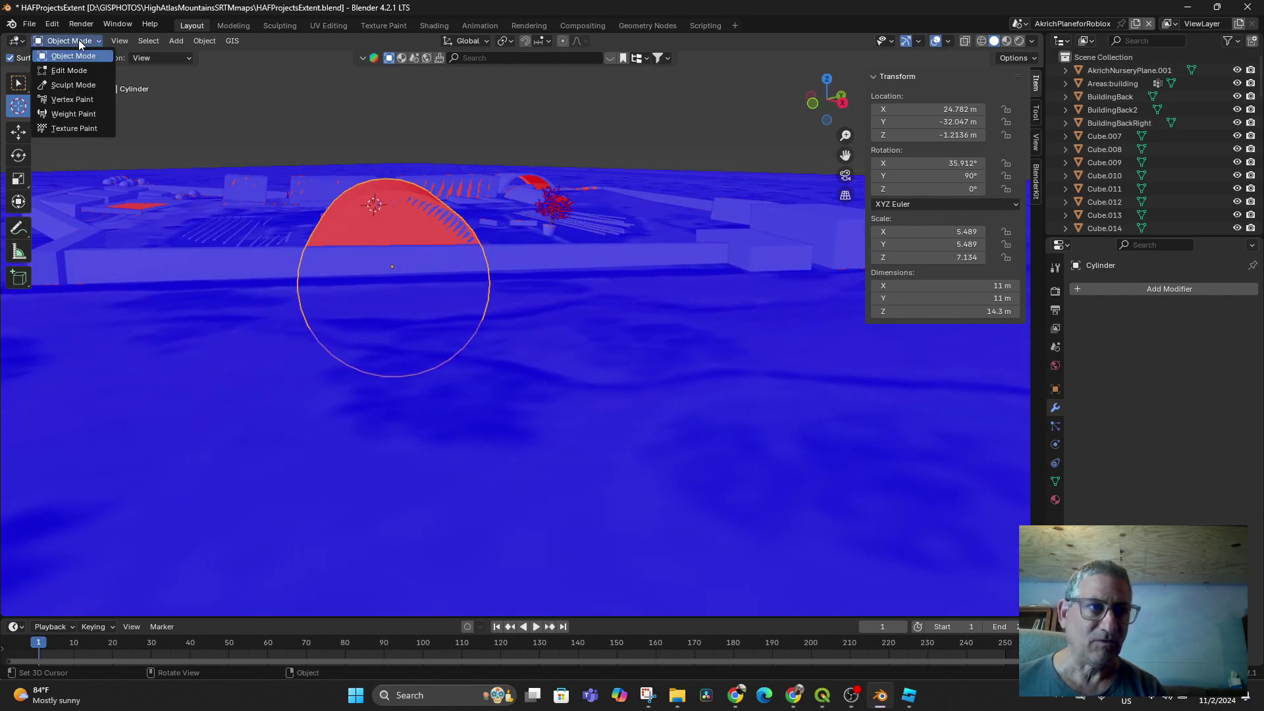
{"action": "left_click", "coordinate": [73, 71]}
{"action": "middle_click_drag", "start_coordinate": [306, 264], "coordinate": [348, 307]}
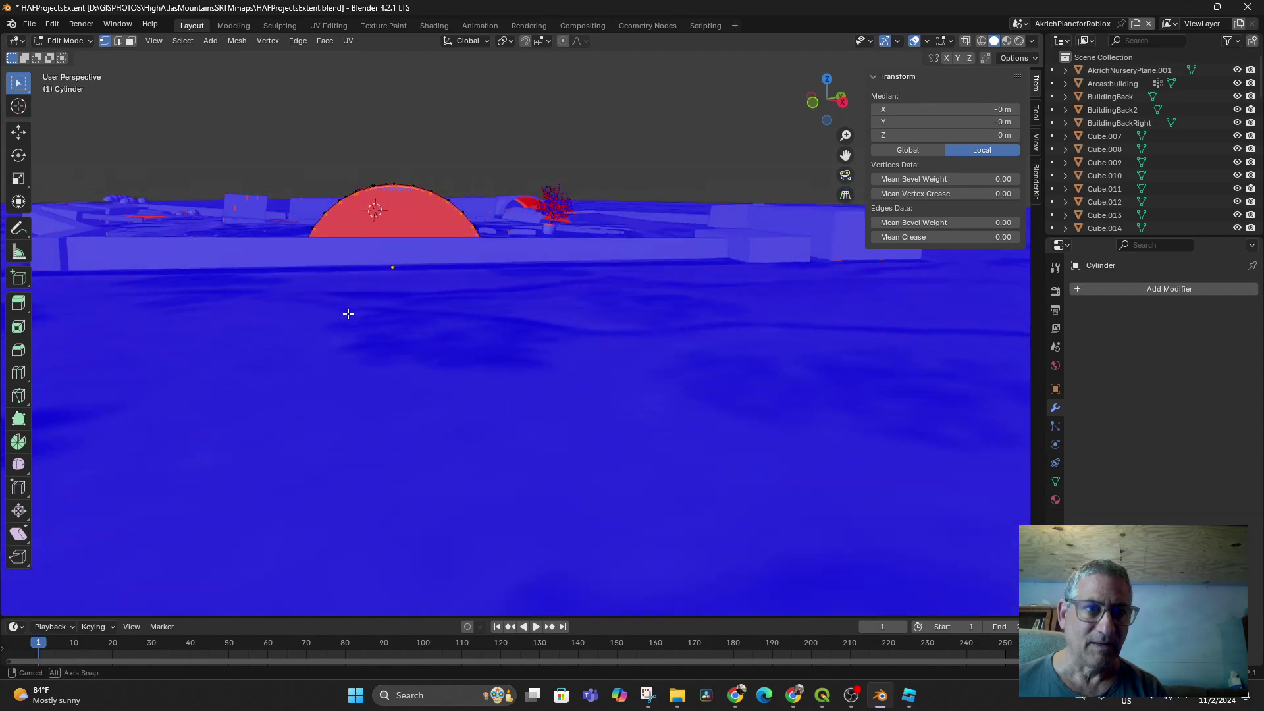
{"action": "left_click", "coordinate": [982, 43]}
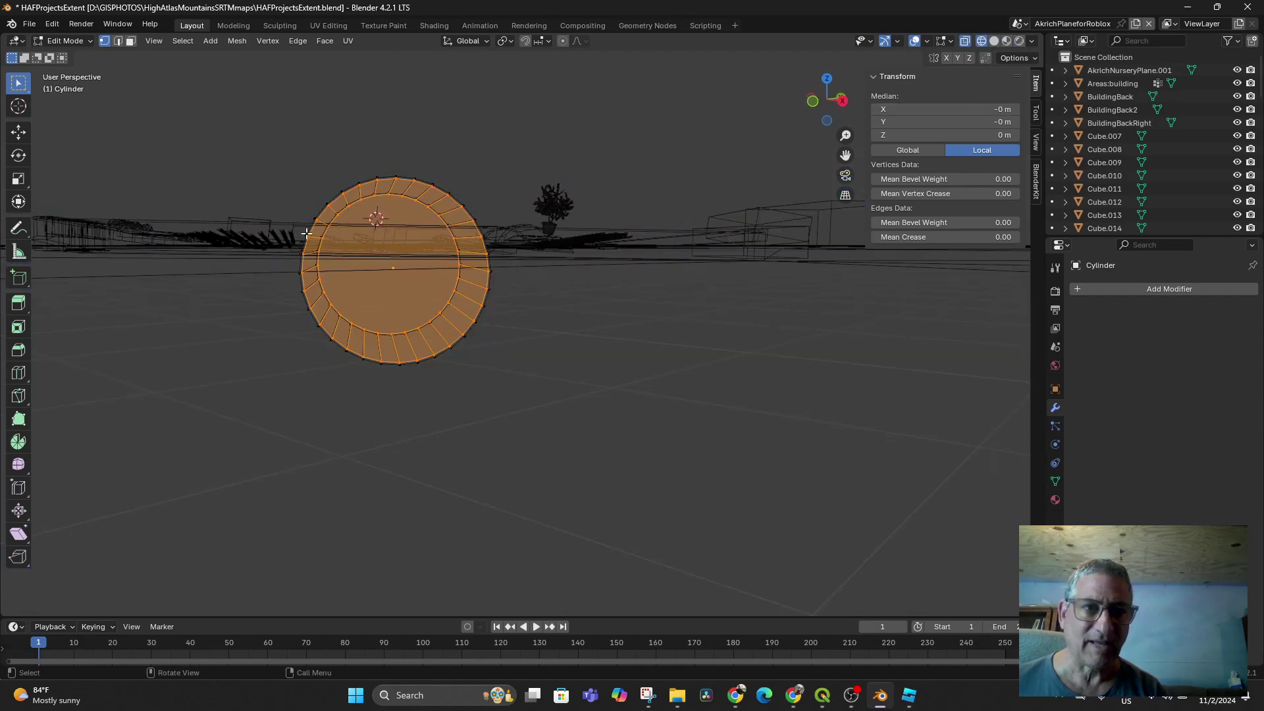
{"action": "left_click_drag", "start_coordinate": [282, 245], "coordinate": [525, 374]}
{"action": "mouse_move", "coordinate": [524, 374]}
{"action": "middle_mouse_down"}
{"action": "mouse_move", "coordinate": [515, 410]}
{"action": "mouse_move", "coordinate": [531, 410]}
{"action": "middle_mouse_up"}
{"action": "key", "text": "x"}
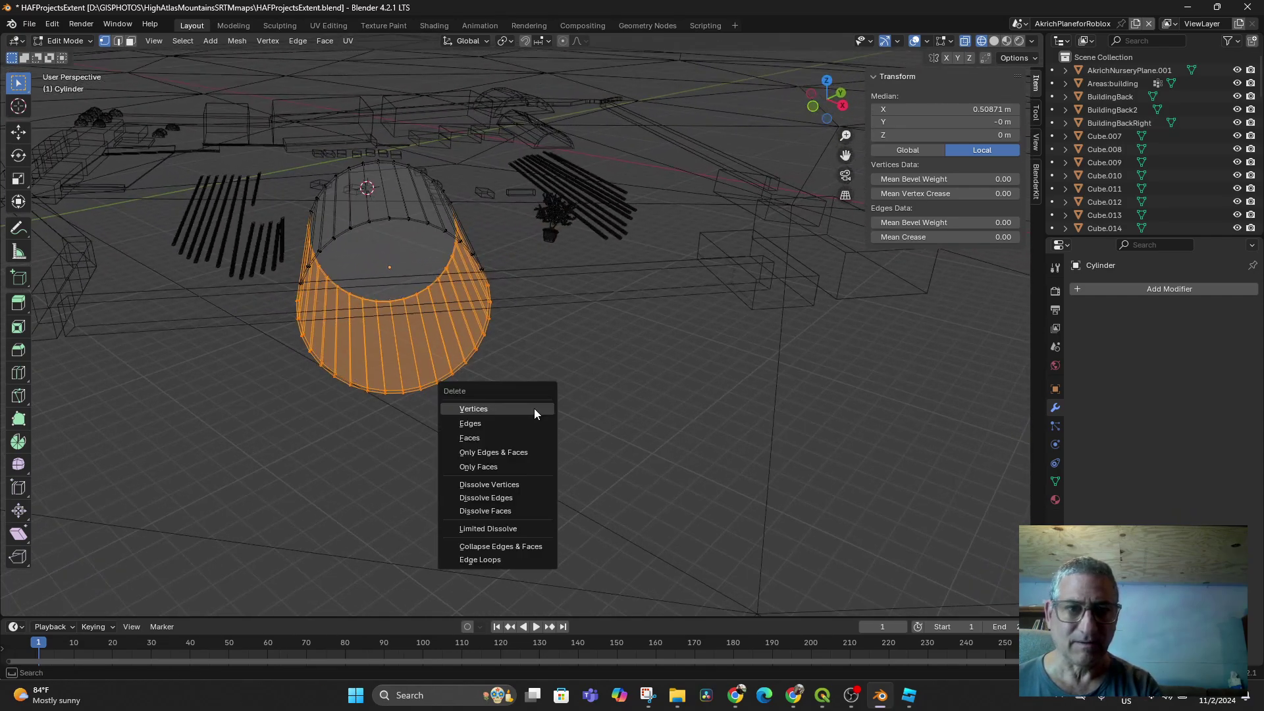
{"action": "left_click", "coordinate": [533, 408]}
Select the four base corner vertices of the arched half-tube.
{"action": "middle_click_drag", "start_coordinate": [535, 408], "coordinate": [567, 363]}
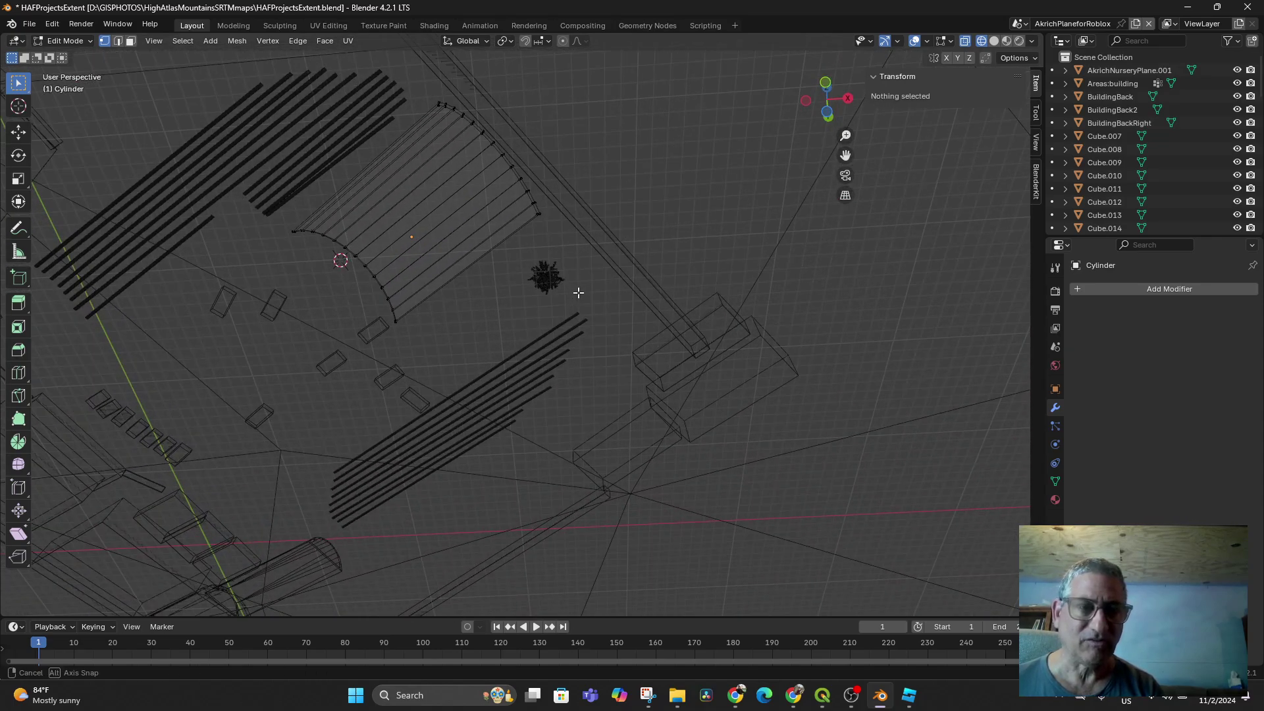
{"action": "middle_click_drag", "start_coordinate": [568, 362], "coordinate": [352, 175]}
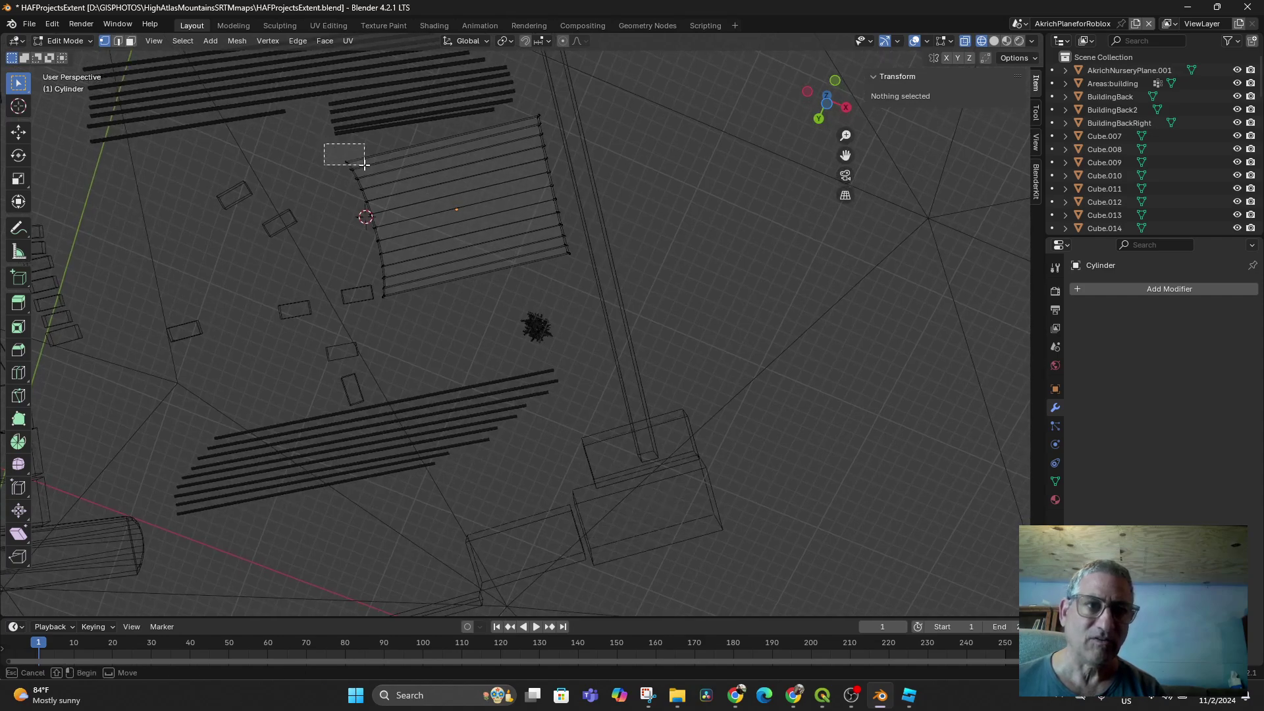
{"action": "left_click", "coordinate": [353, 166]}
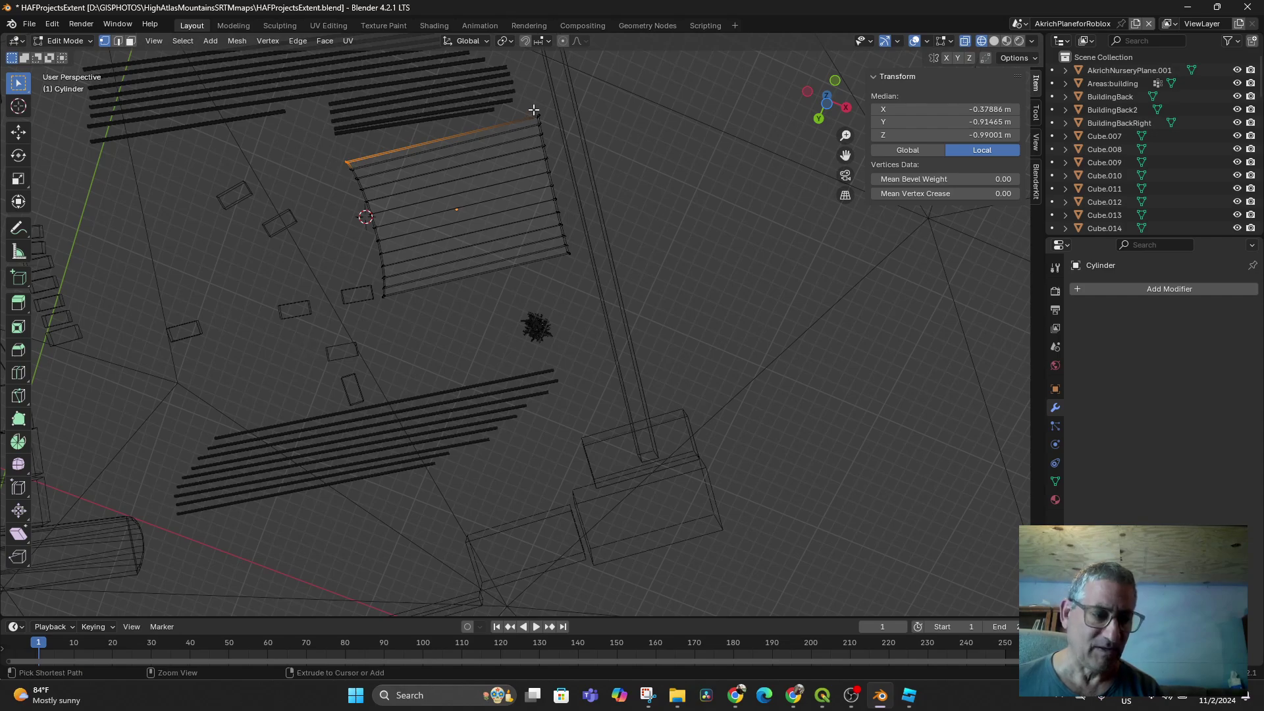
{"action": "key", "text": "b"}
{"action": "left_click_drag", "start_coordinate": [539, 118], "coordinate": [545, 126]}
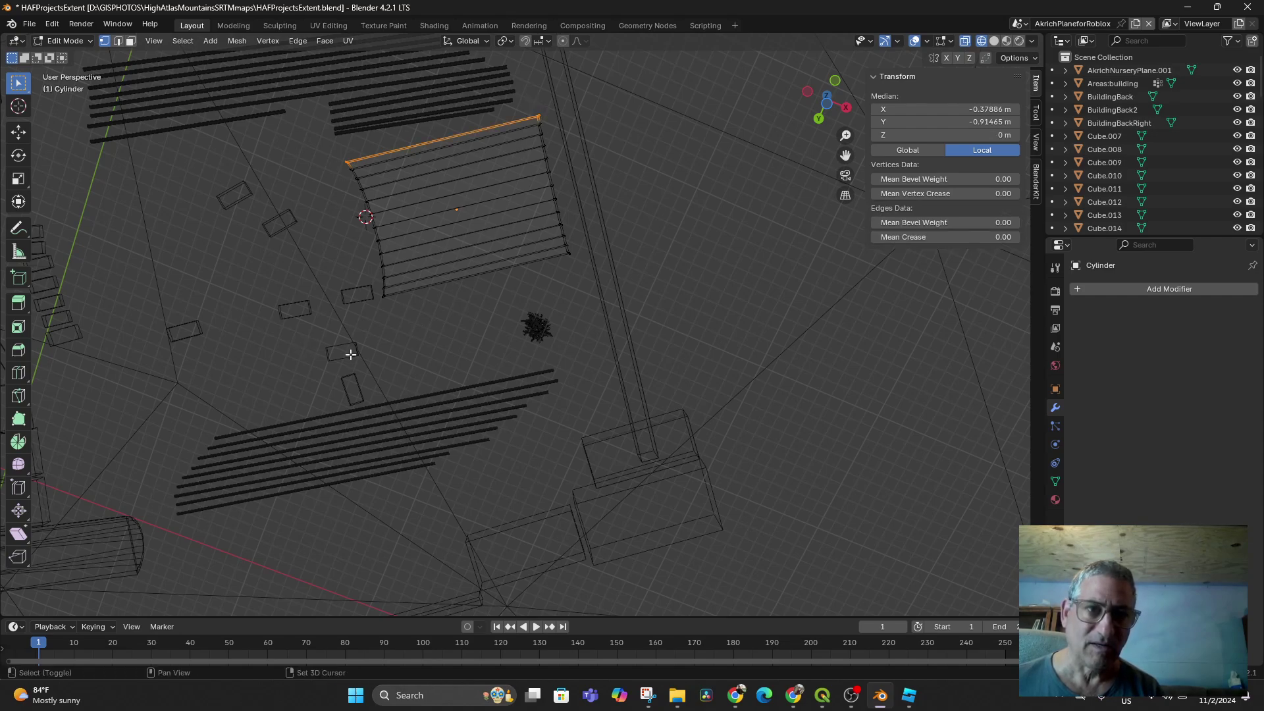
{"action": "key", "text": "b"}
{"action": "left_click_drag", "start_coordinate": [387, 300], "coordinate": [529, 285]}
{"action": "left_click", "coordinate": [563, 253], "text": "shift"}
{"action": "mouse_move", "coordinate": [568, 259]}
{"action": "middle_mouse_down"}
{"action": "mouse_move", "coordinate": [558, 294]}
{"action": "mouse_move", "coordinate": [494, 379]}
{"action": "middle_mouse_up"}
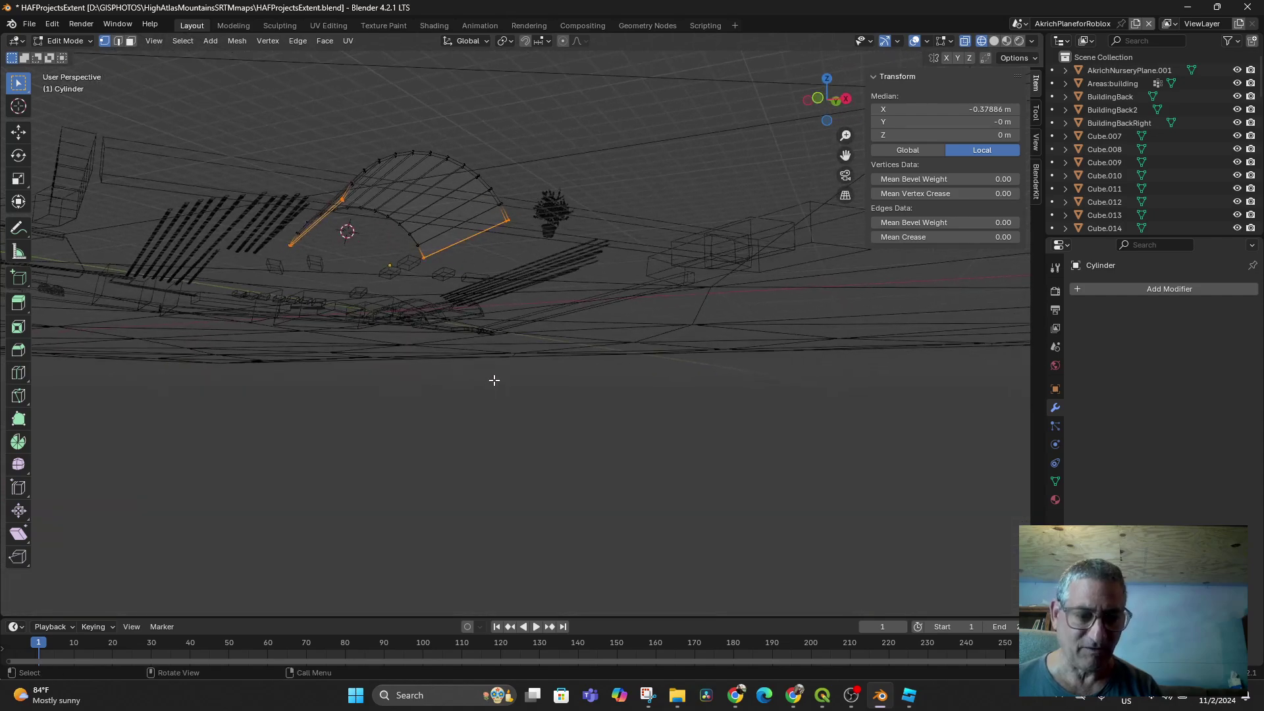
Fill the corners with a floor face, extrude it, and return to Object Mode.
{"action": "key", "text": "f"}
{"action": "middle_click_drag", "start_coordinate": [433, 316], "coordinate": [414, 342]}
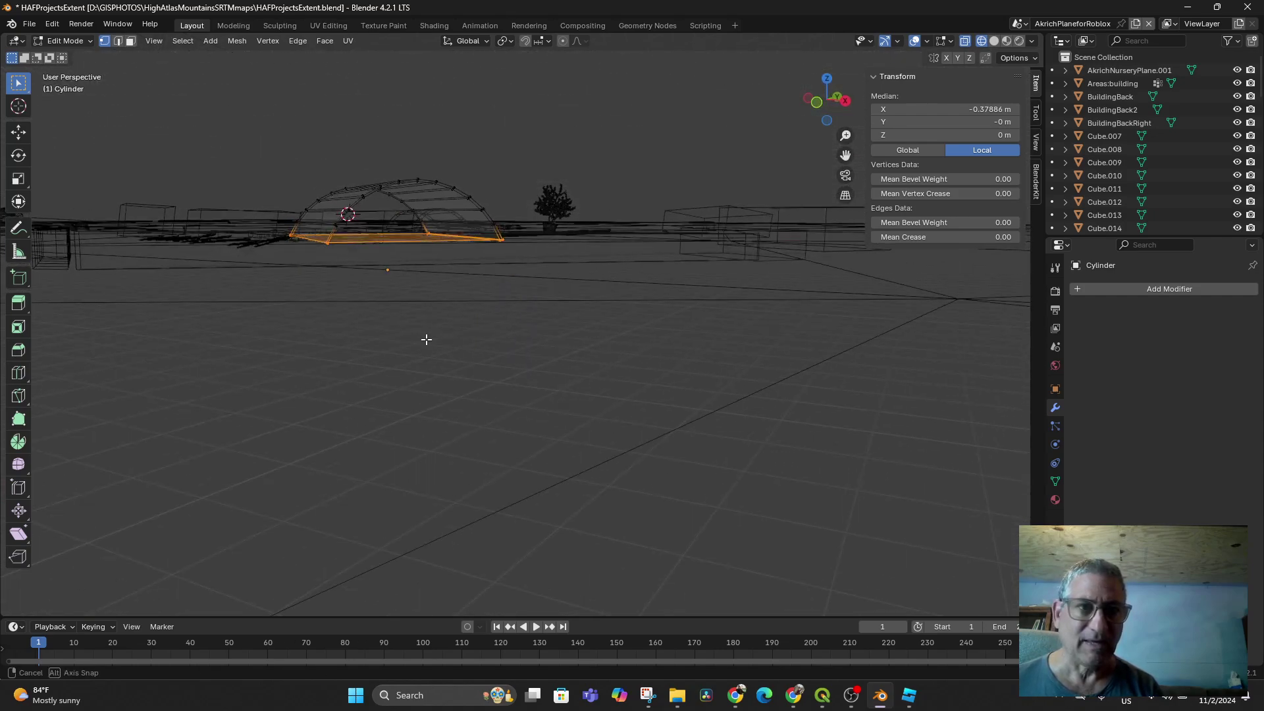
{"action": "scroll", "coordinate": [424, 328], "scroll_direction": "up", "scroll_amount": 2}
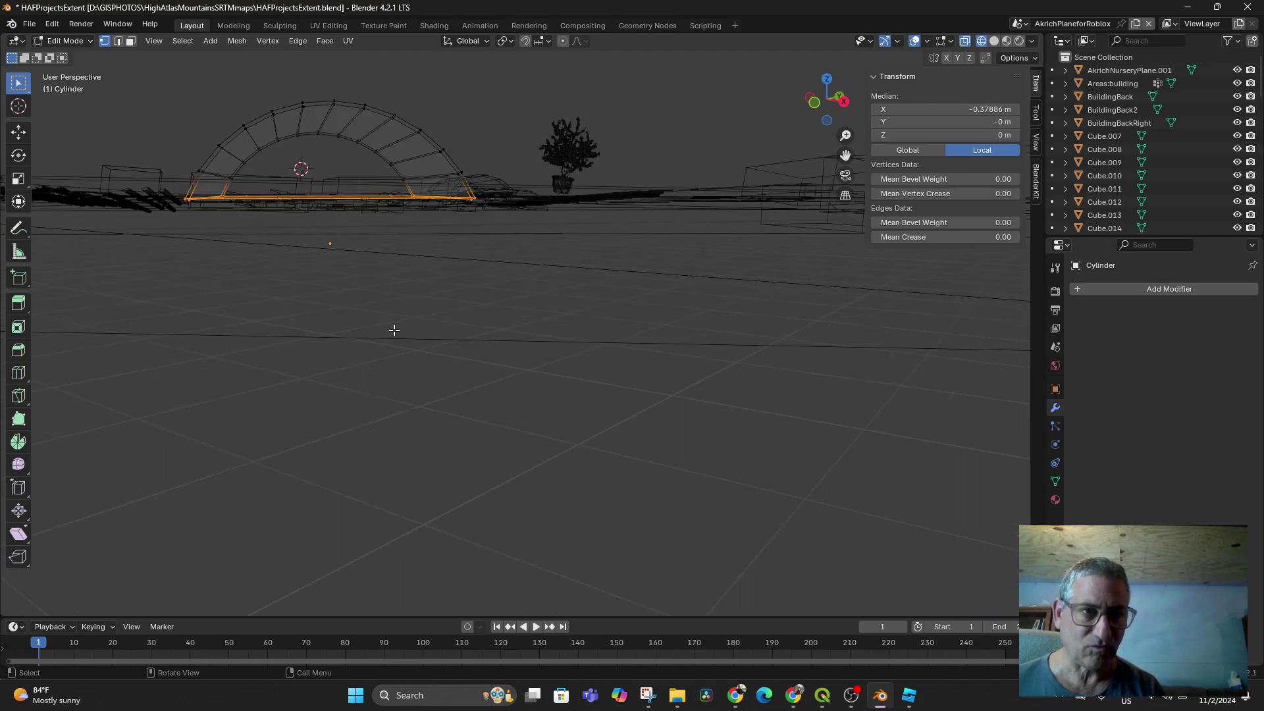
{"action": "key", "text": "e"}
{"action": "key", "text": "z"}
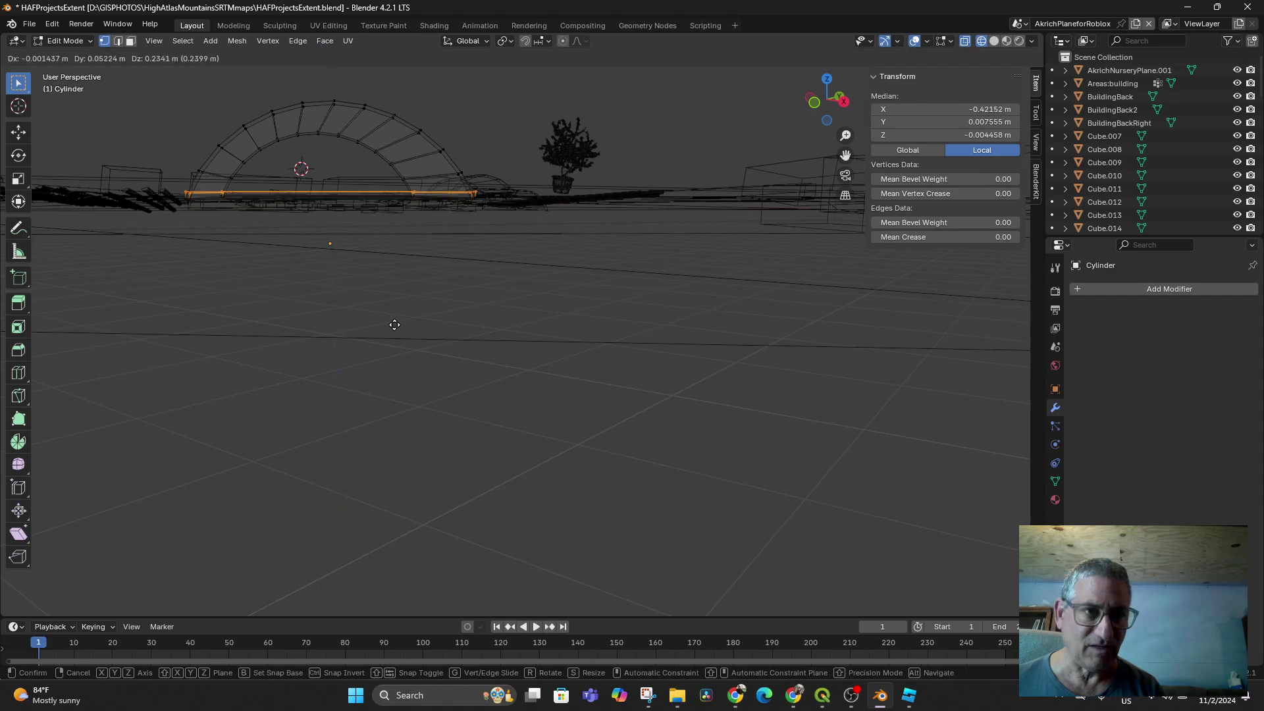
{"action": "left_click", "coordinate": [394, 326]}
{"action": "middle_click_drag", "start_coordinate": [398, 337], "coordinate": [460, 346]}
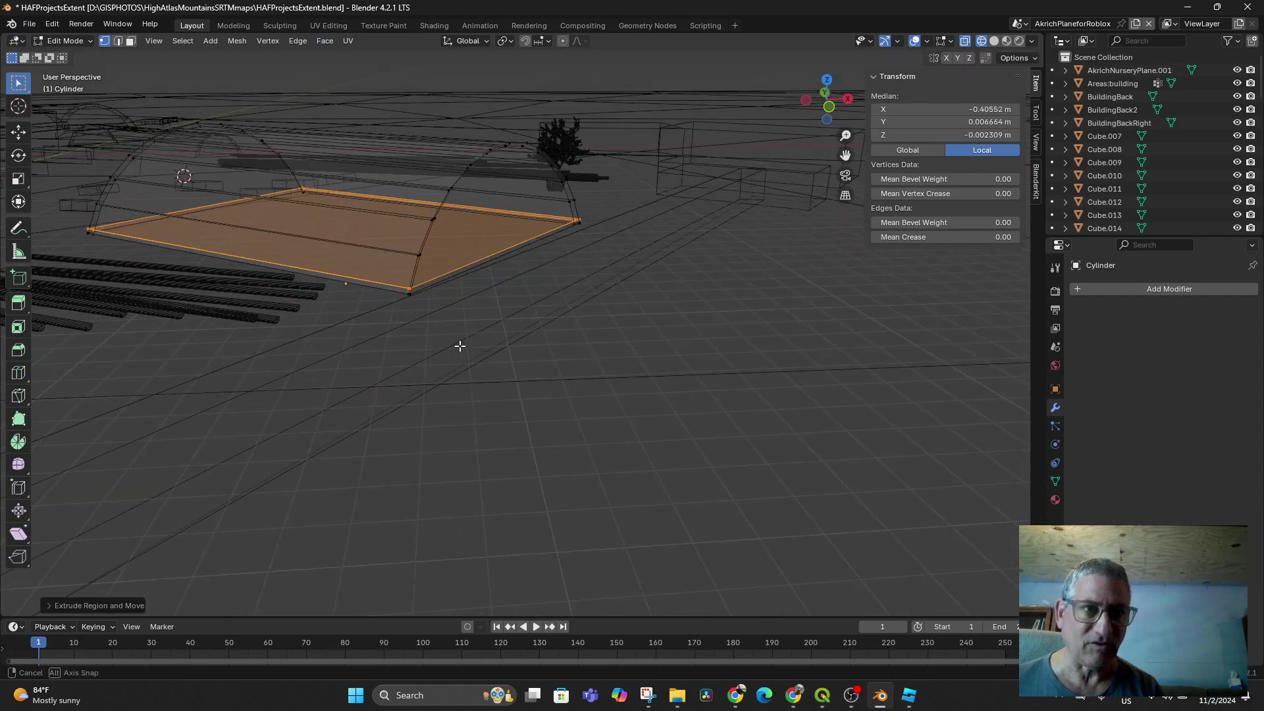
{"action": "key", "text": "Tab"}
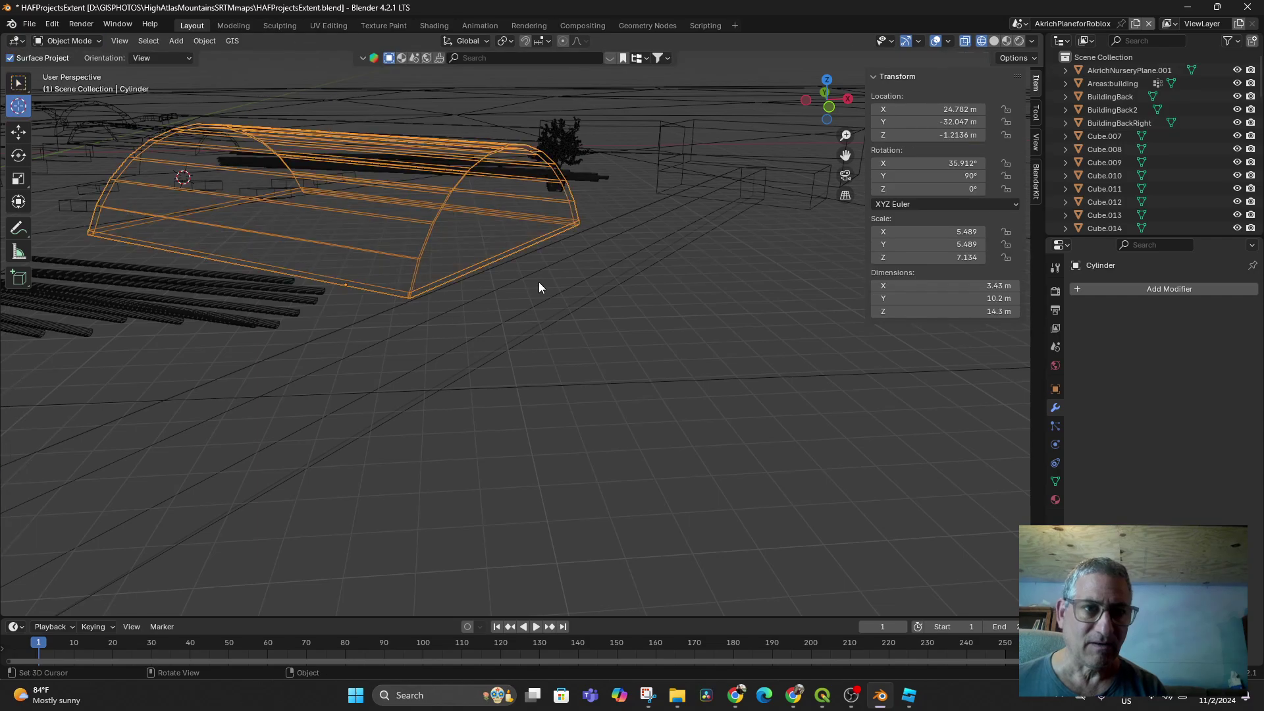
Put the greenhouse shell back into Edit Mode and orbit to a low side view.
{"action": "key", "text": "g"}
{"action": "middle_click_drag", "start_coordinate": [665, 343], "coordinate": [684, 375]}
{"action": "mouse_move", "coordinate": [704, 334]}
{"action": "middle_mouse_down"}
{"action": "mouse_move", "coordinate": [508, 337]}
{"action": "mouse_move", "coordinate": [404, 228]}
{"action": "middle_mouse_up"}
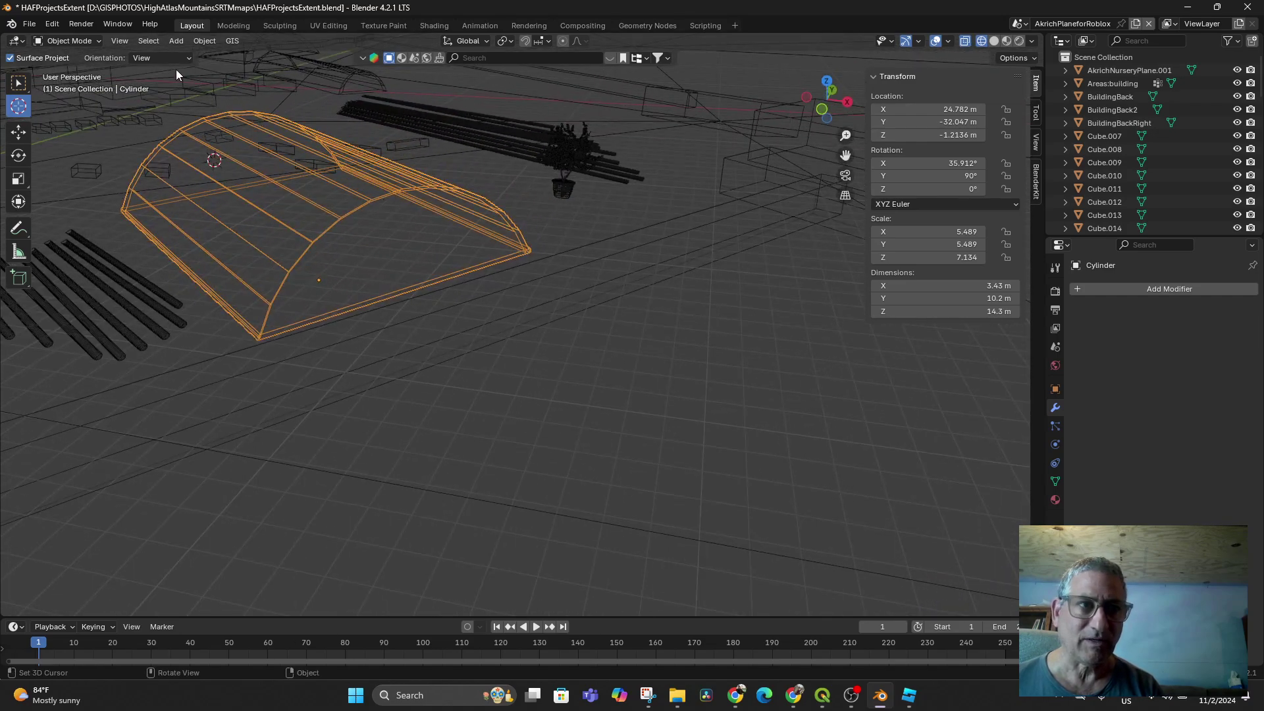
{"action": "left_click", "coordinate": [74, 42]}
{"action": "left_click", "coordinate": [74, 71]}
{"action": "key", "text": "g"}
{"action": "key", "text": "Escape"}
{"action": "mouse_move", "coordinate": [434, 278]}
{"action": "middle_mouse_down"}
{"action": "mouse_move", "coordinate": [465, 282]}
{"action": "mouse_move", "coordinate": [393, 357]}
{"action": "middle_mouse_up"}
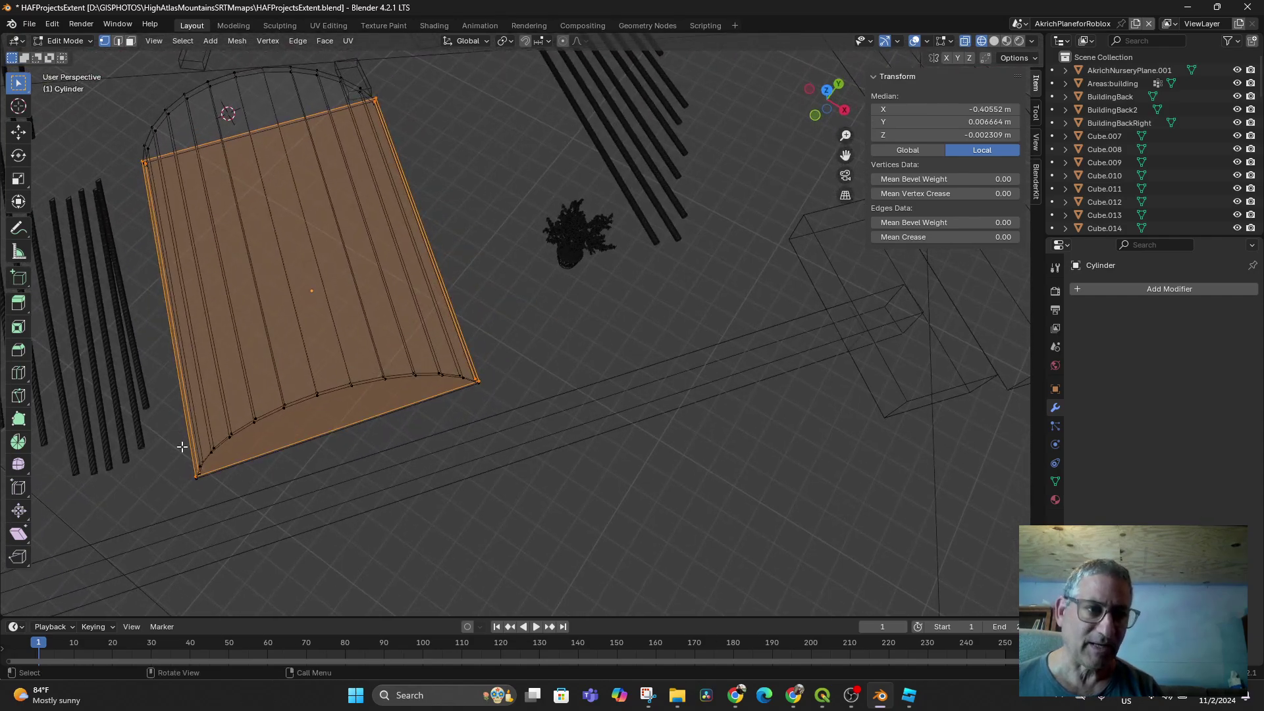
{"action": "middle_click_drag", "start_coordinate": [437, 469], "coordinate": [460, 386]}
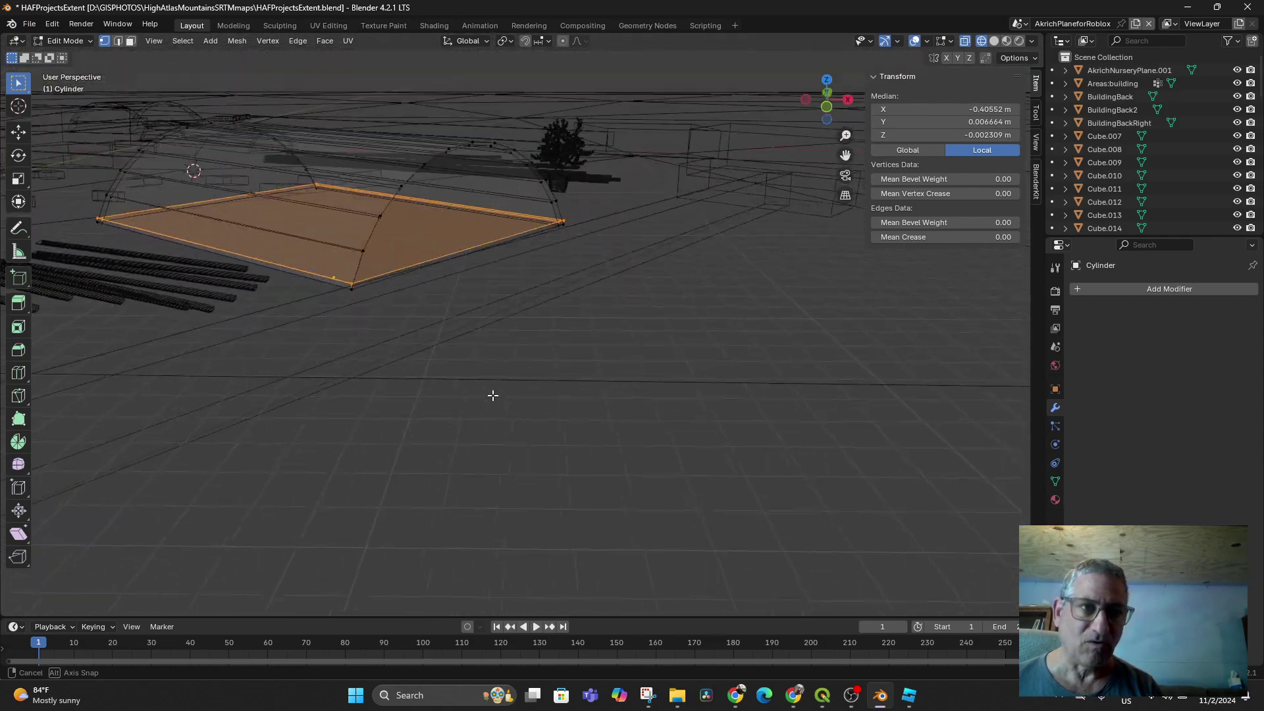
{"action": "middle_click_drag", "start_coordinate": [493, 396], "coordinate": [437, 323]}
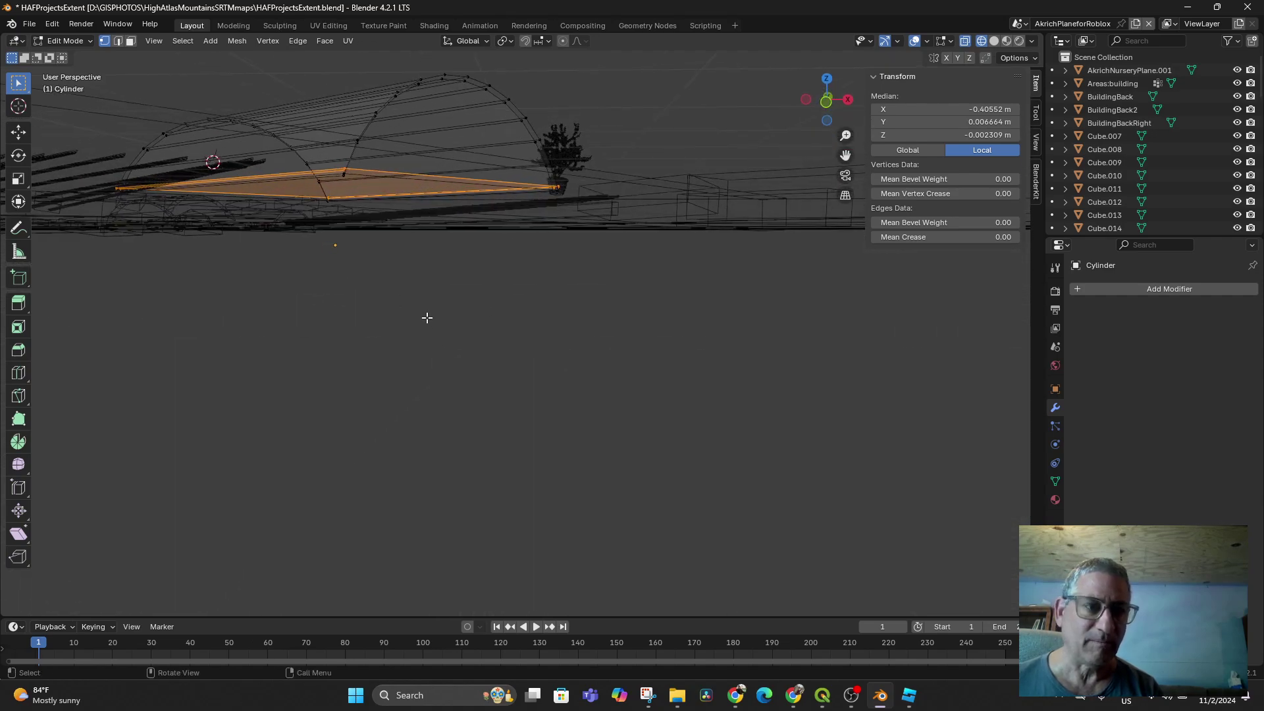
Circle-select the dome's upper edges.
{"action": "key", "text": "c"}
{"action": "mouse_move", "coordinate": [366, 146]}
{"action": "left_mouse_down"}
{"action": "mouse_move", "coordinate": [396, 99]}
{"action": "mouse_move", "coordinate": [353, 156]}
{"action": "mouse_move", "coordinate": [418, 86]}
{"action": "mouse_move", "coordinate": [485, 85]}
{"action": "mouse_move", "coordinate": [545, 176]}
{"action": "mouse_move", "coordinate": [473, 173]}
{"action": "left_mouse_up"}
{"action": "key", "text": "Escape"}
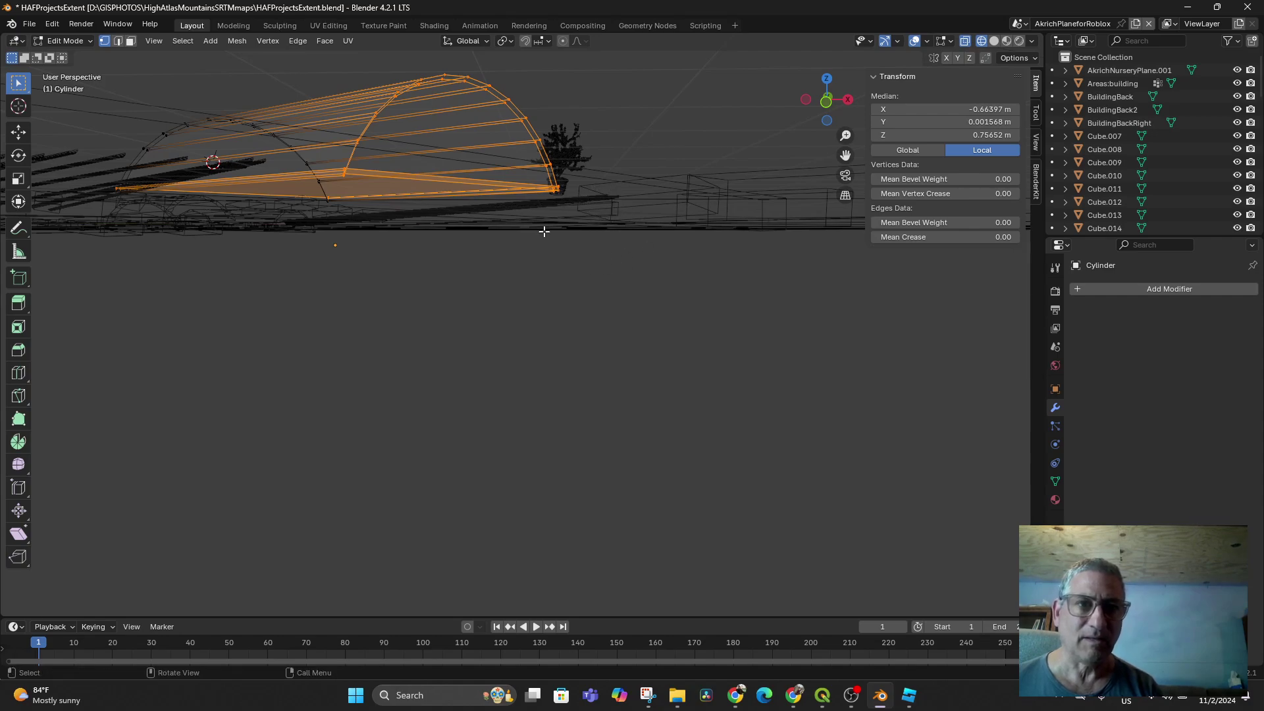
{"action": "mouse_move", "coordinate": [535, 161]}
{"action": "middle_mouse_down"}
{"action": "mouse_move", "coordinate": [485, 263]}
{"action": "mouse_move", "coordinate": [595, 302]}
{"action": "mouse_move", "coordinate": [434, 281]}
{"action": "middle_mouse_up"}
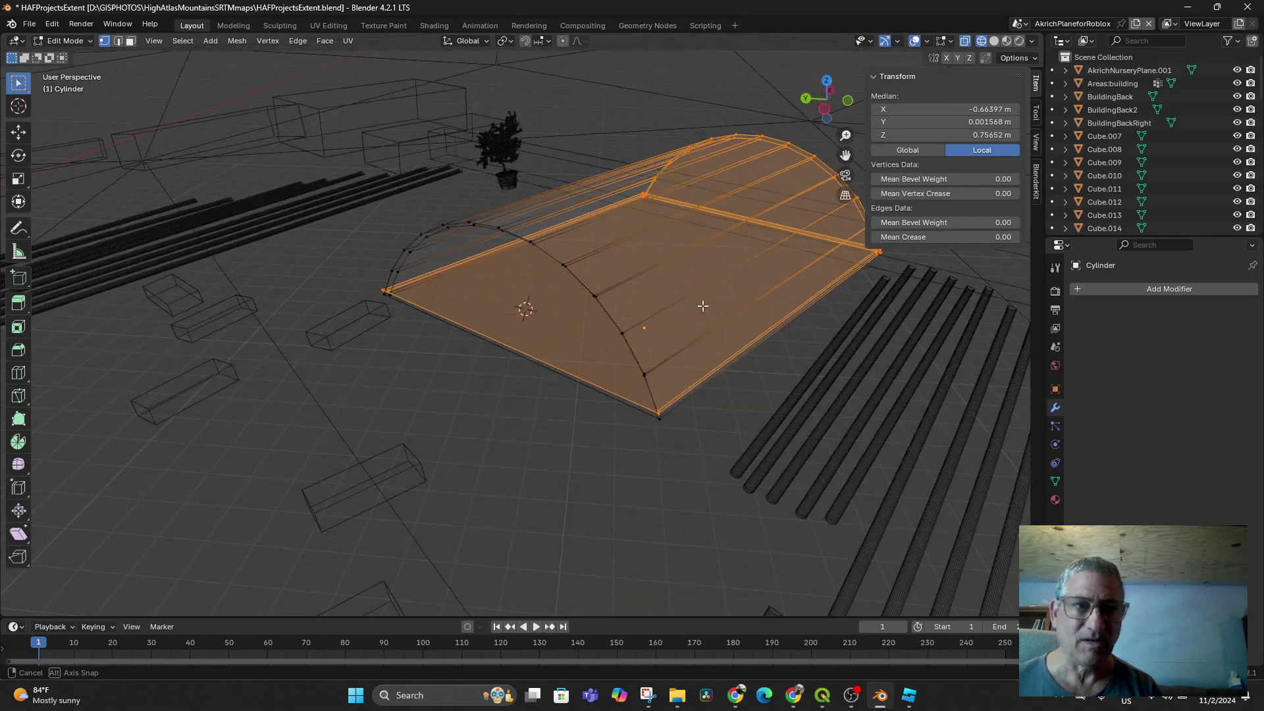
{"action": "mouse_move", "coordinate": [481, 359]}
{"action": "middle_mouse_down"}
{"action": "mouse_move", "coordinate": [537, 352]}
{"action": "mouse_move", "coordinate": [581, 240]}
{"action": "middle_mouse_up"}
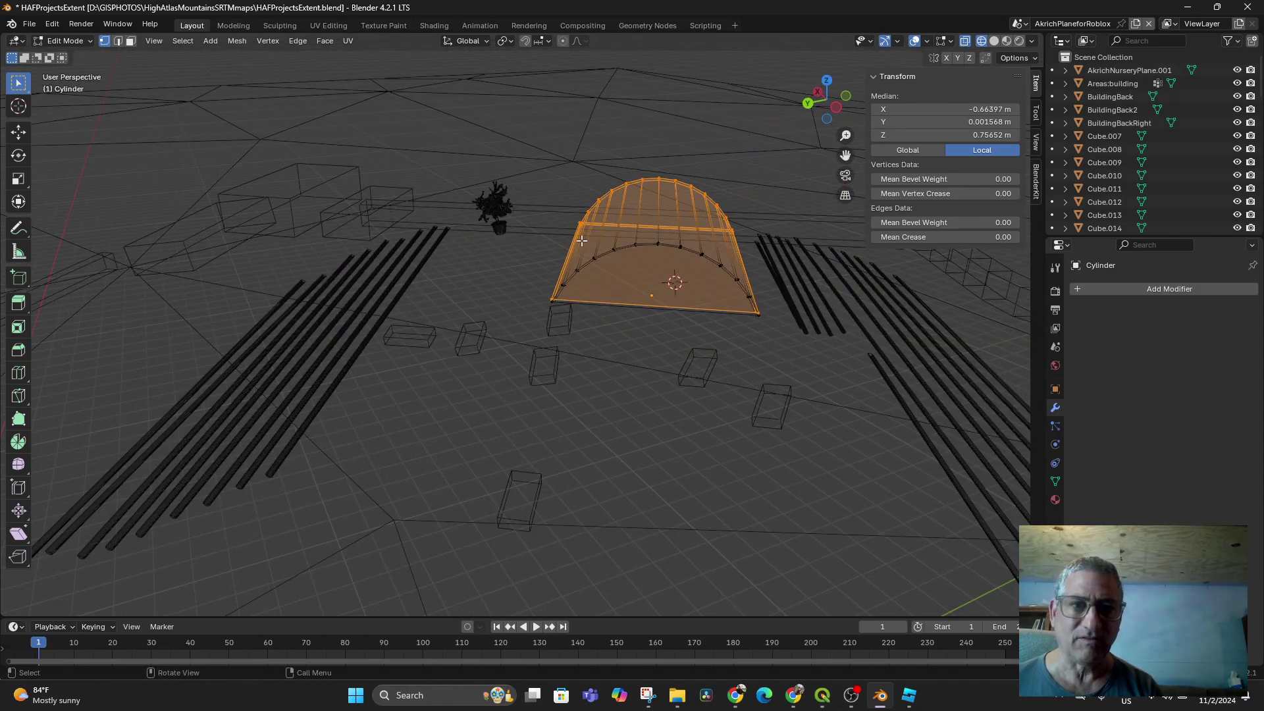
Circle-select the dome's left arc vertices and extend the selection to all connected geometry.
{"action": "key", "text": "c"}
{"action": "left_click", "coordinate": [563, 290]}
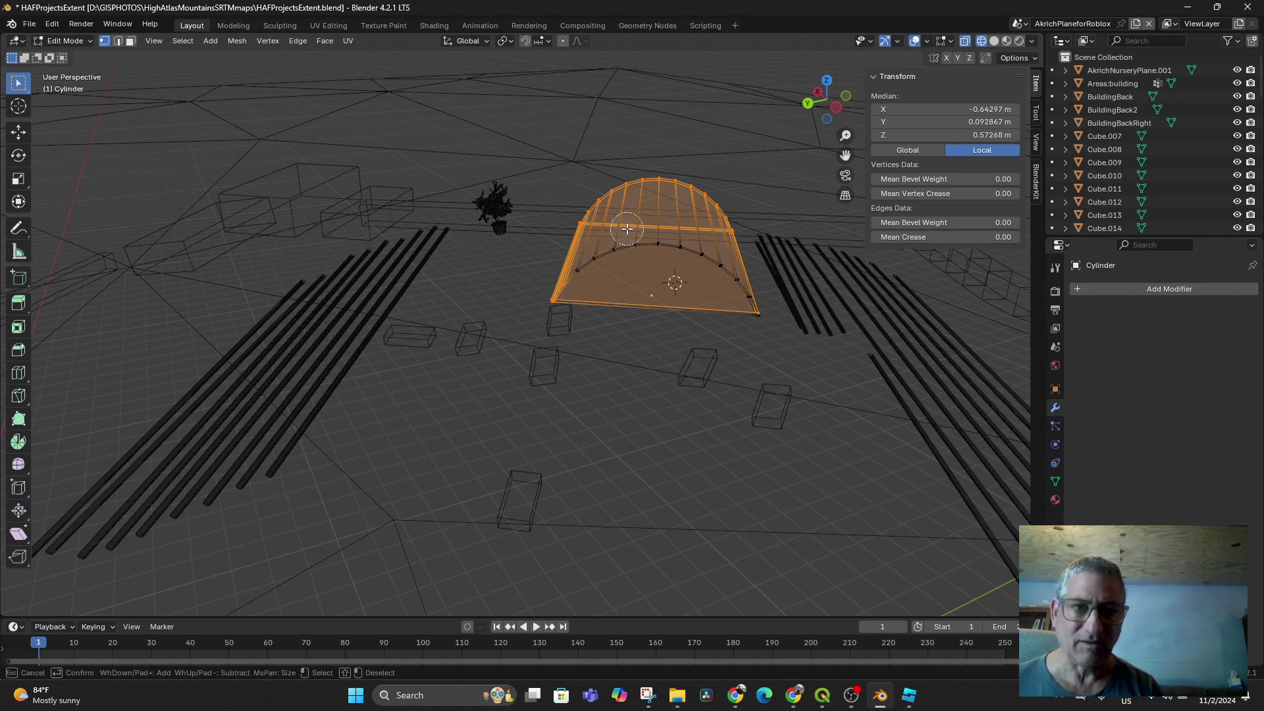
{"action": "right_click", "coordinate": [586, 173]}
{"action": "left_click", "coordinate": [587, 173]}
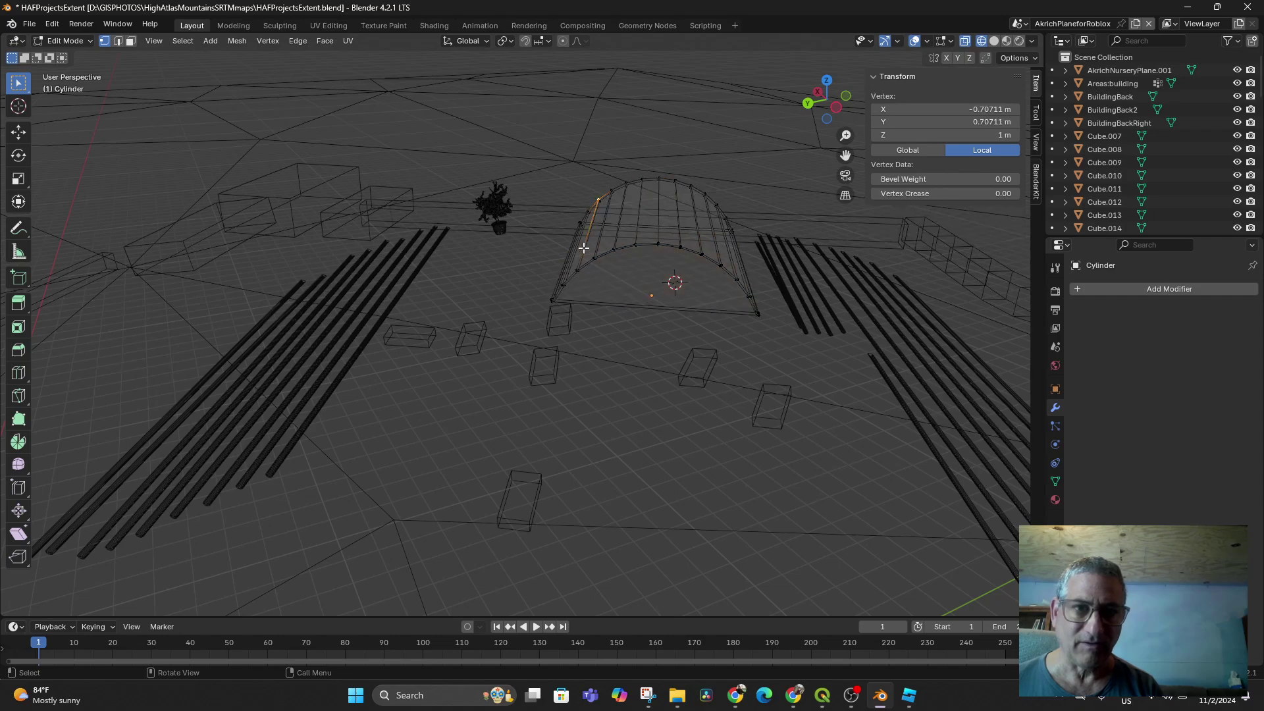
{"action": "left_click", "coordinate": [543, 197]}
{"action": "key", "text": "c"}
{"action": "mouse_move", "coordinate": [554, 299]}
{"action": "left_mouse_down"}
{"action": "mouse_move", "coordinate": [670, 256]}
{"action": "mouse_move", "coordinate": [747, 310]}
{"action": "left_mouse_up"}
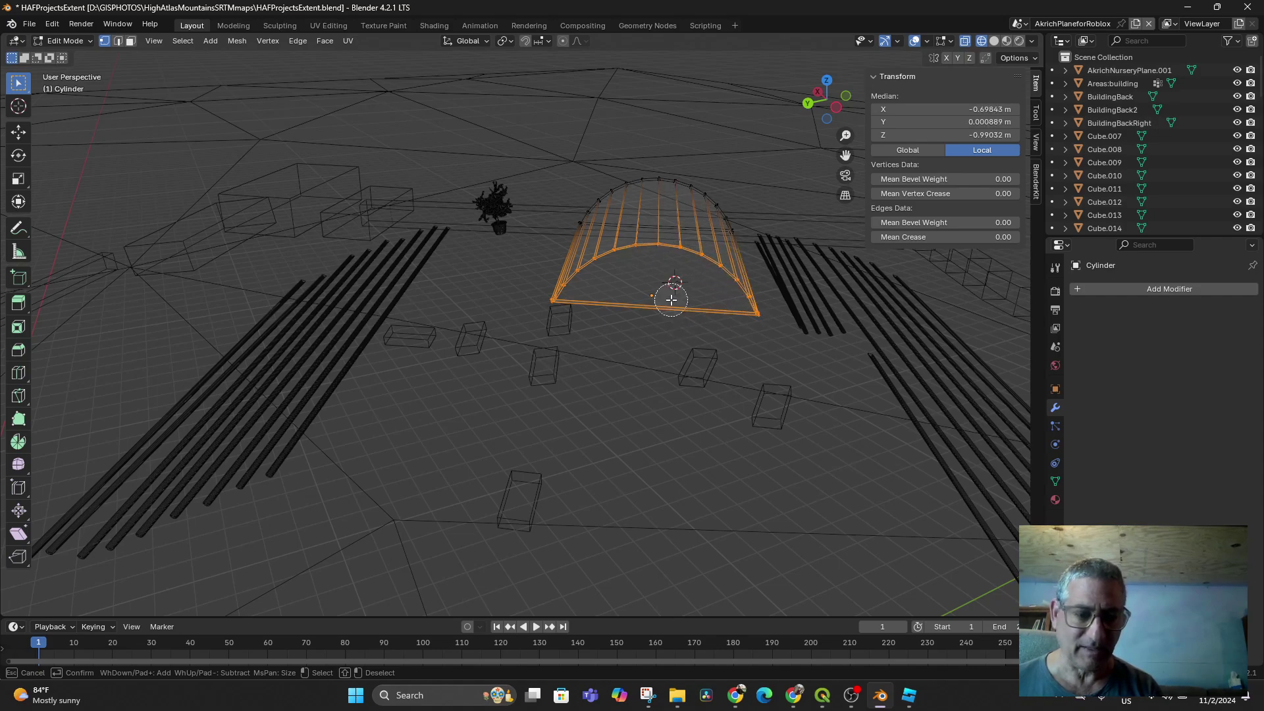
{"action": "key", "text": "Return"}
{"action": "key", "text": "f"}
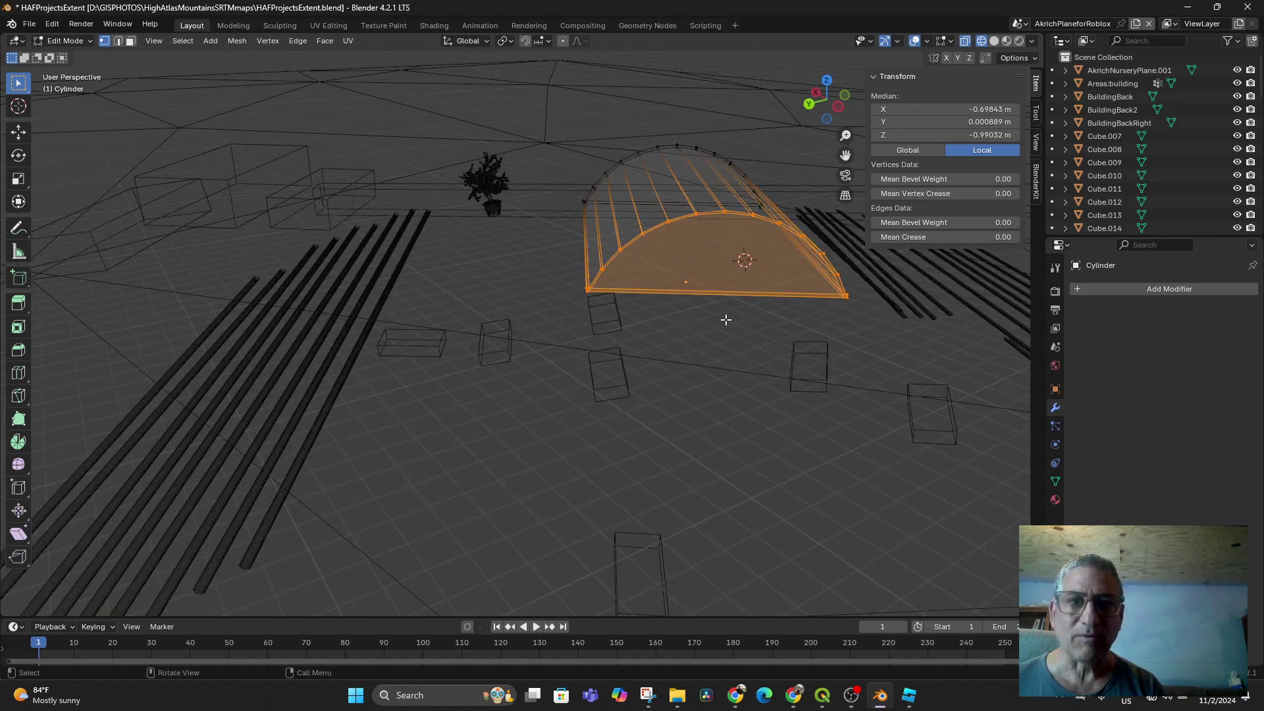
{"action": "mouse_move", "coordinate": [678, 336]}
{"action": "middle_mouse_down"}
{"action": "mouse_move", "coordinate": [595, 361]}
{"action": "mouse_move", "coordinate": [572, 313]}
{"action": "mouse_move", "coordinate": [633, 329]}
{"action": "middle_mouse_up"}
{"action": "scroll", "coordinate": [596, 362], "scroll_direction": "up", "scroll_amount": 2}
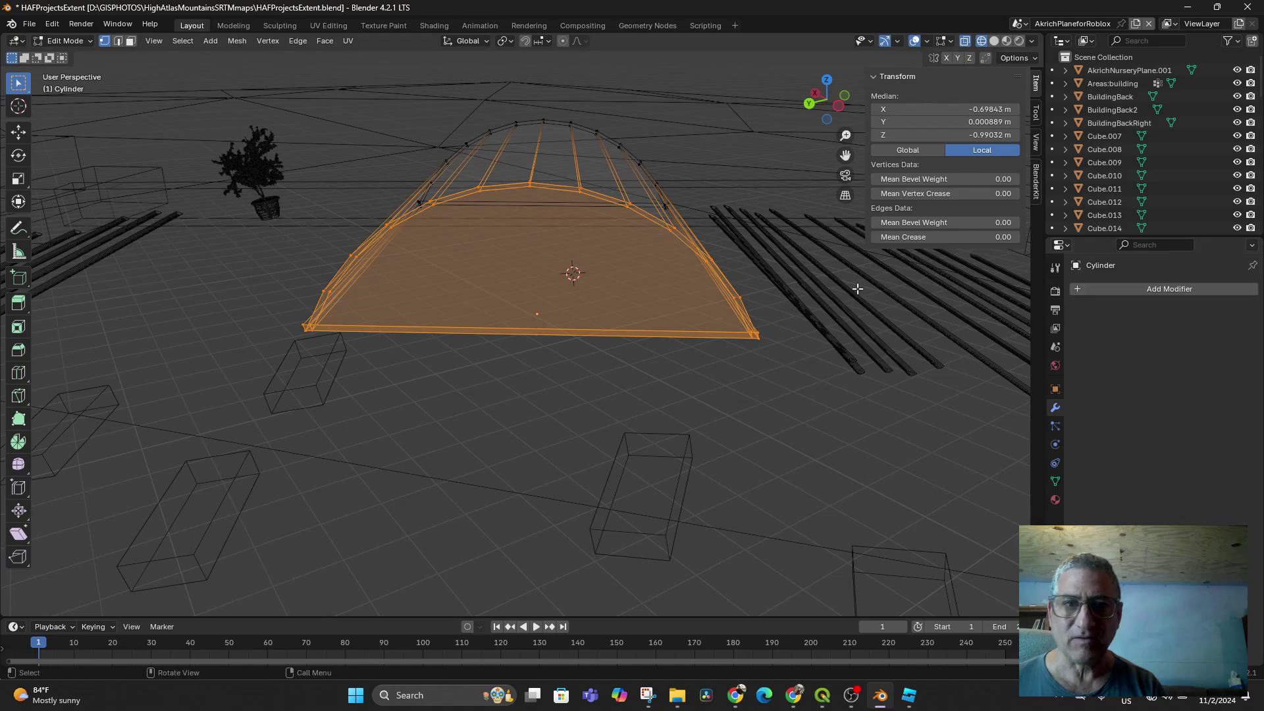
Add a Boolean Difference modifier to the greenhouse half-tube and return to Object Mode.
{"action": "left_click", "coordinate": [1092, 289]}
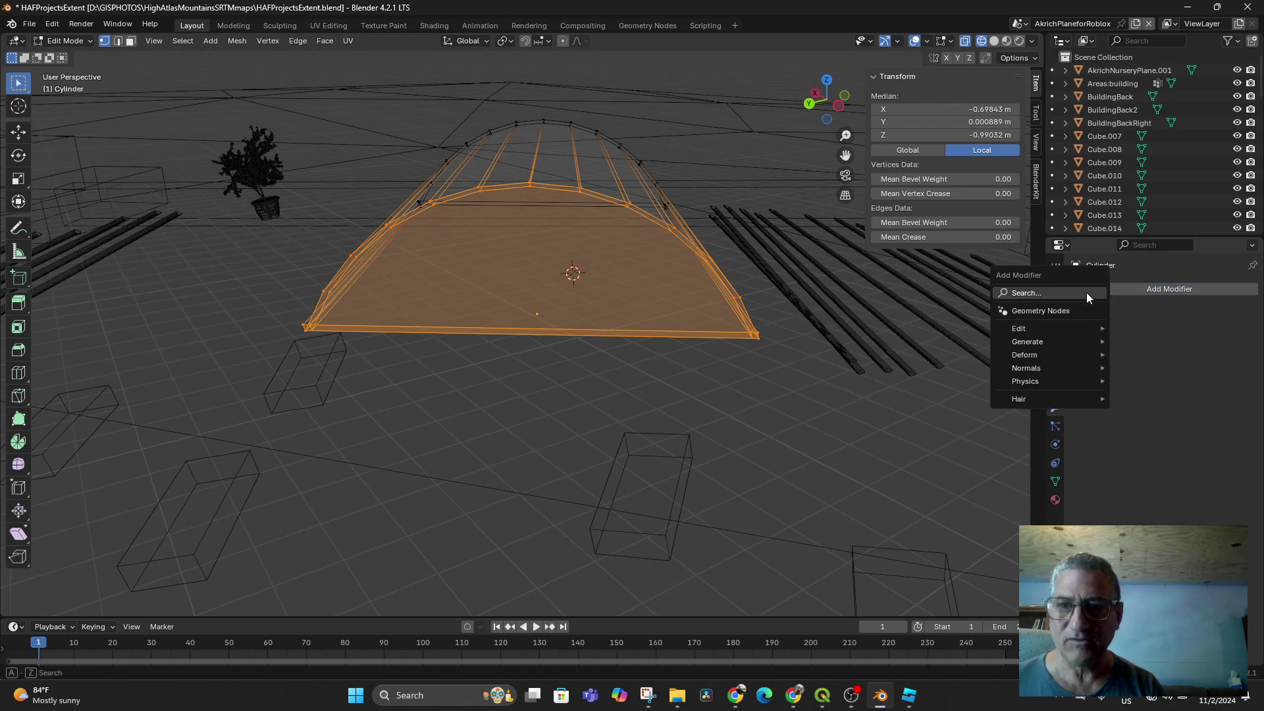
{"action": "left_click", "coordinate": [1084, 291]}
{"action": "type", "text": "boolean"}
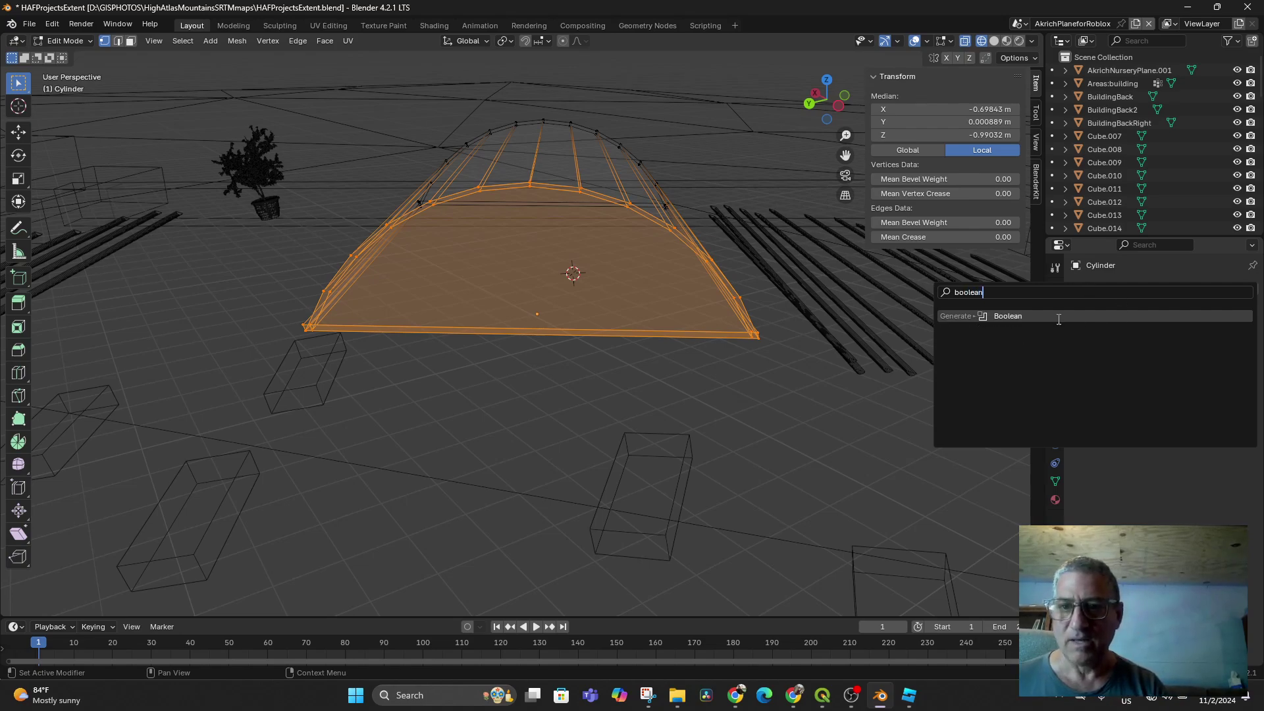
{"action": "left_click", "coordinate": [1038, 316]}
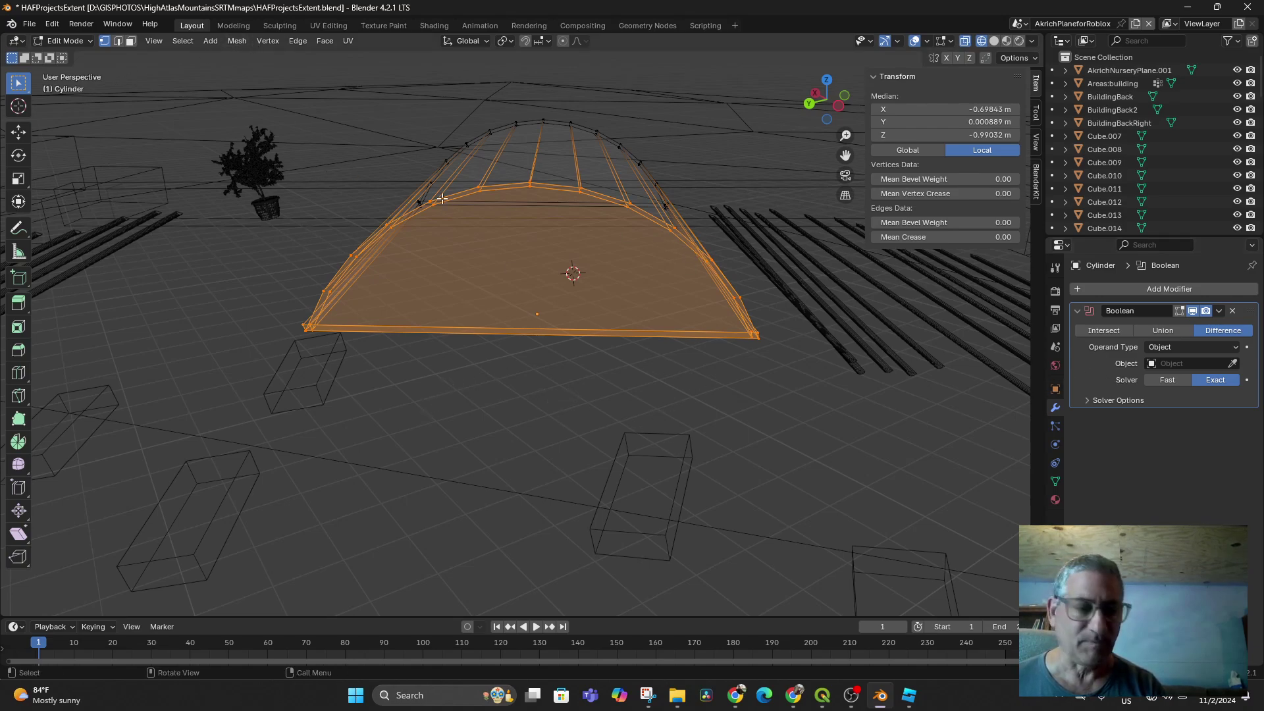
{"action": "key", "text": "Tab"}
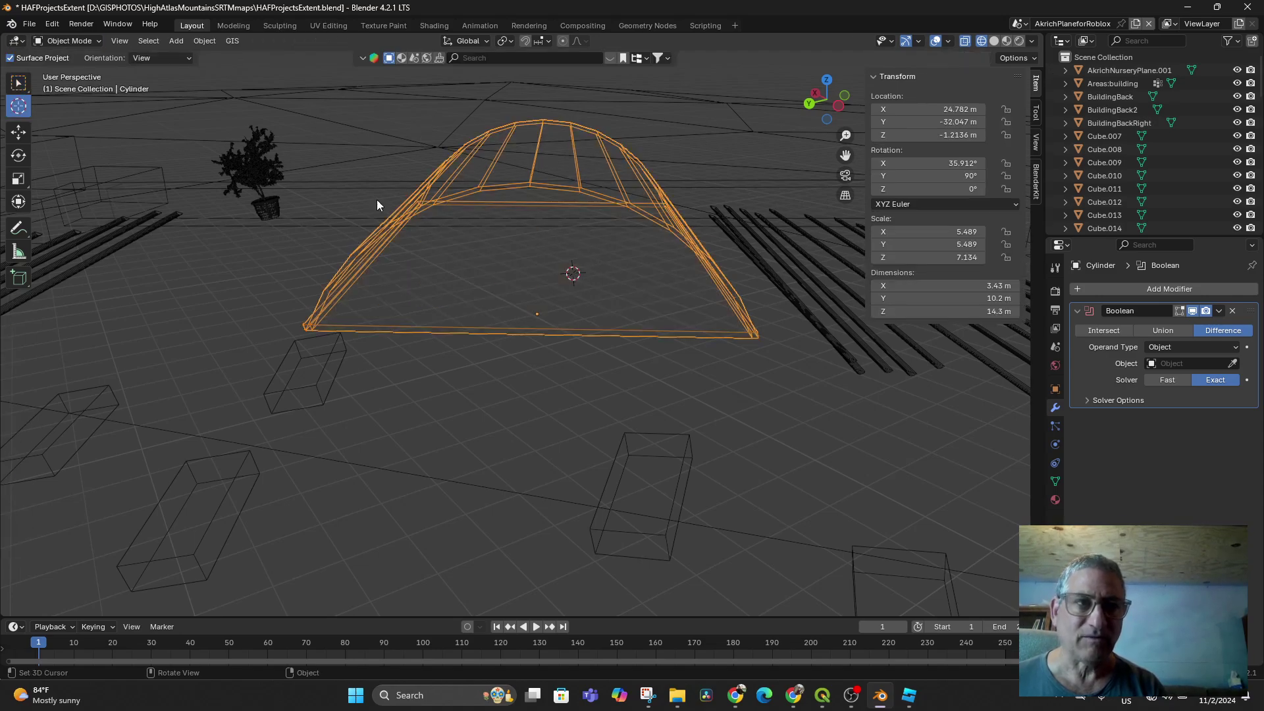
Add a cube and rotate it -36.853° about Z to match the greenhouse.
{"action": "left_click", "coordinate": [183, 43]}
{"action": "mouse_move", "coordinate": [196, 56]}
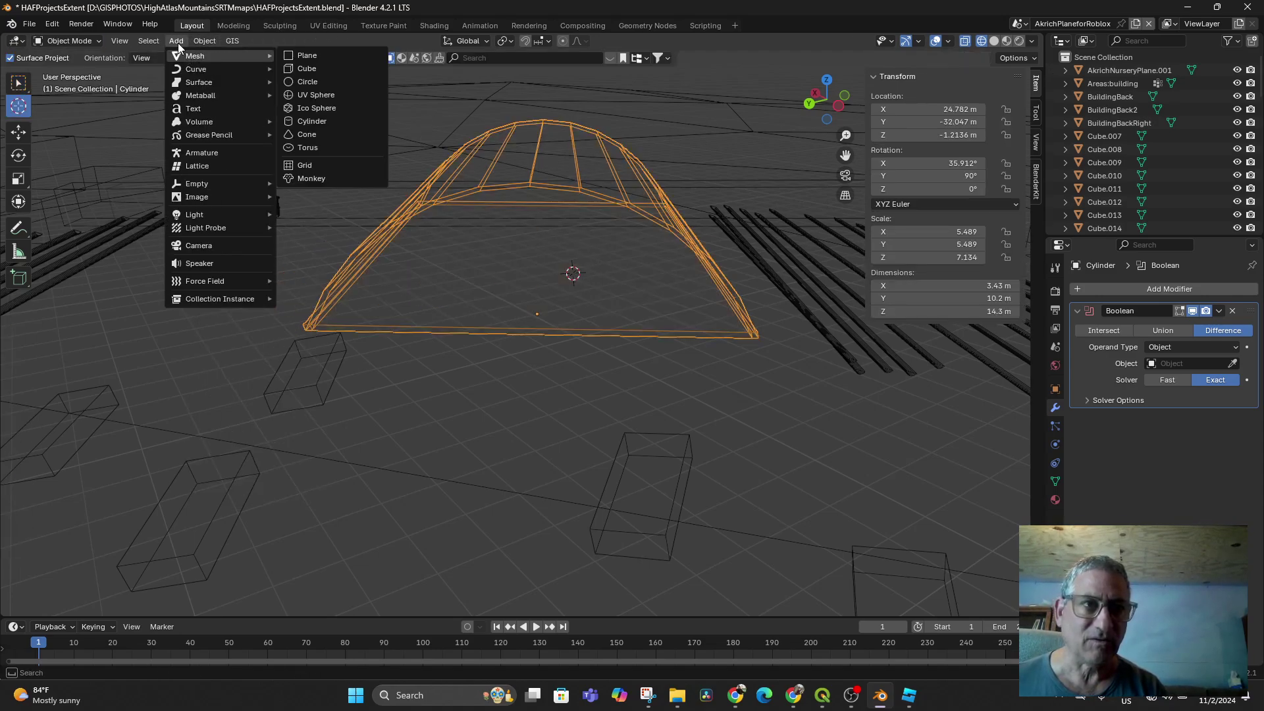
{"action": "left_click", "coordinate": [314, 66]}
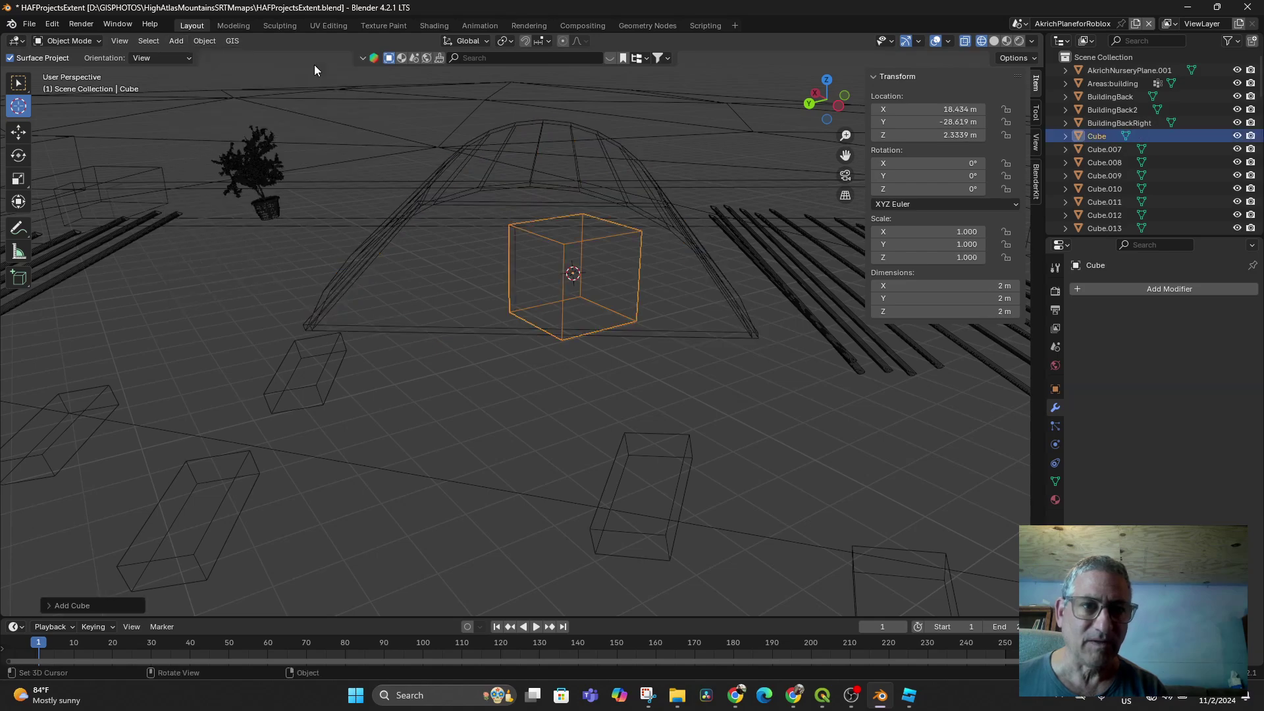
{"action": "key", "text": "r"}
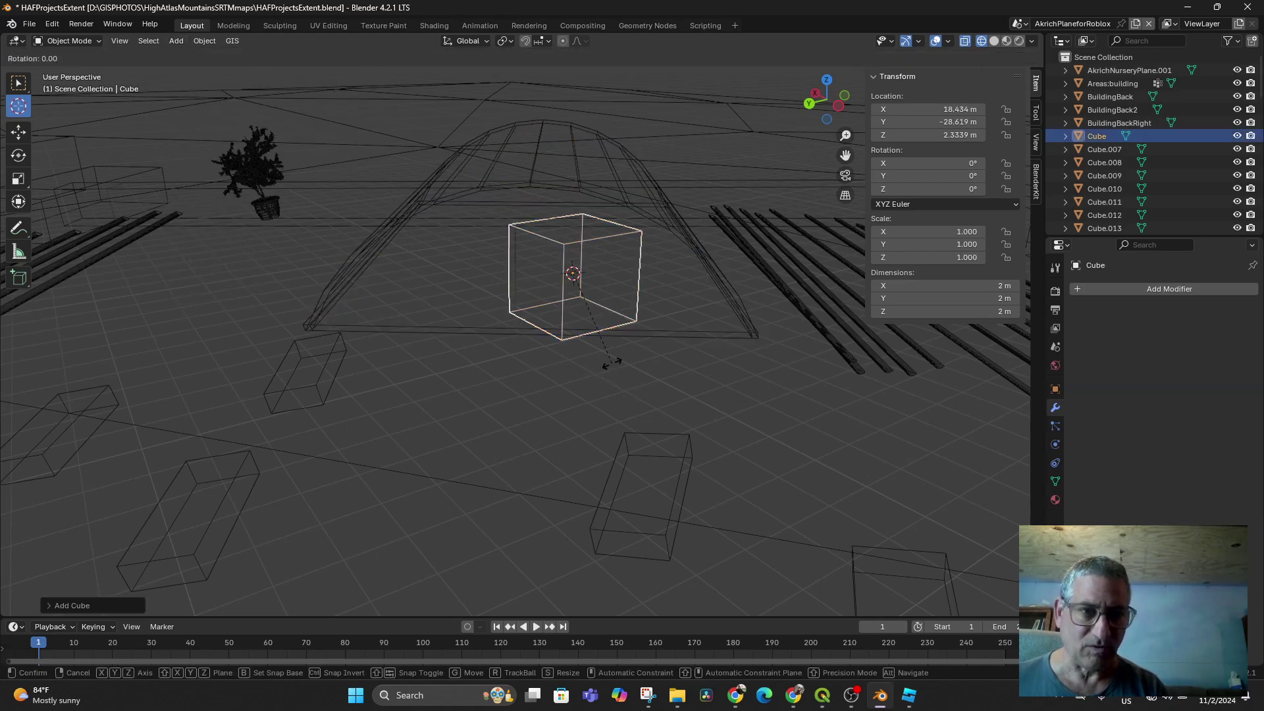
{"action": "key", "text": "Escape"}
{"action": "key", "text": "r"}
{"action": "key", "text": "z"}
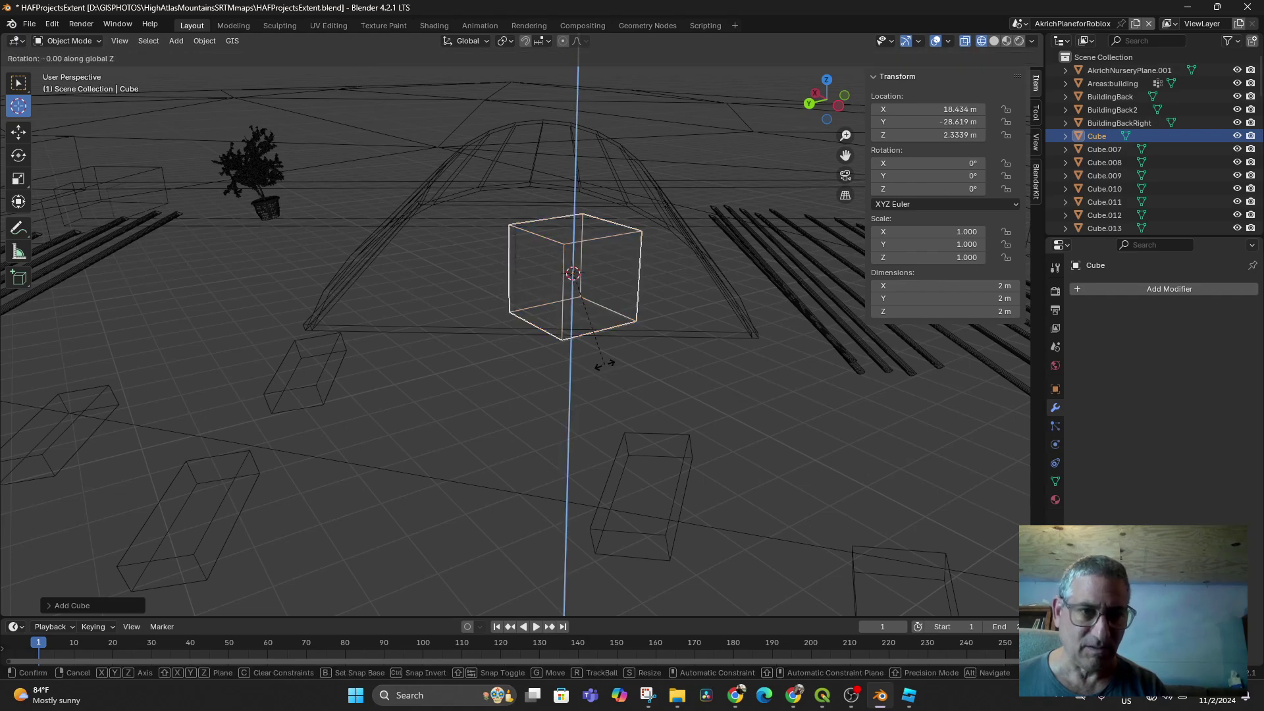
{"action": "left_click", "coordinate": [640, 393]}
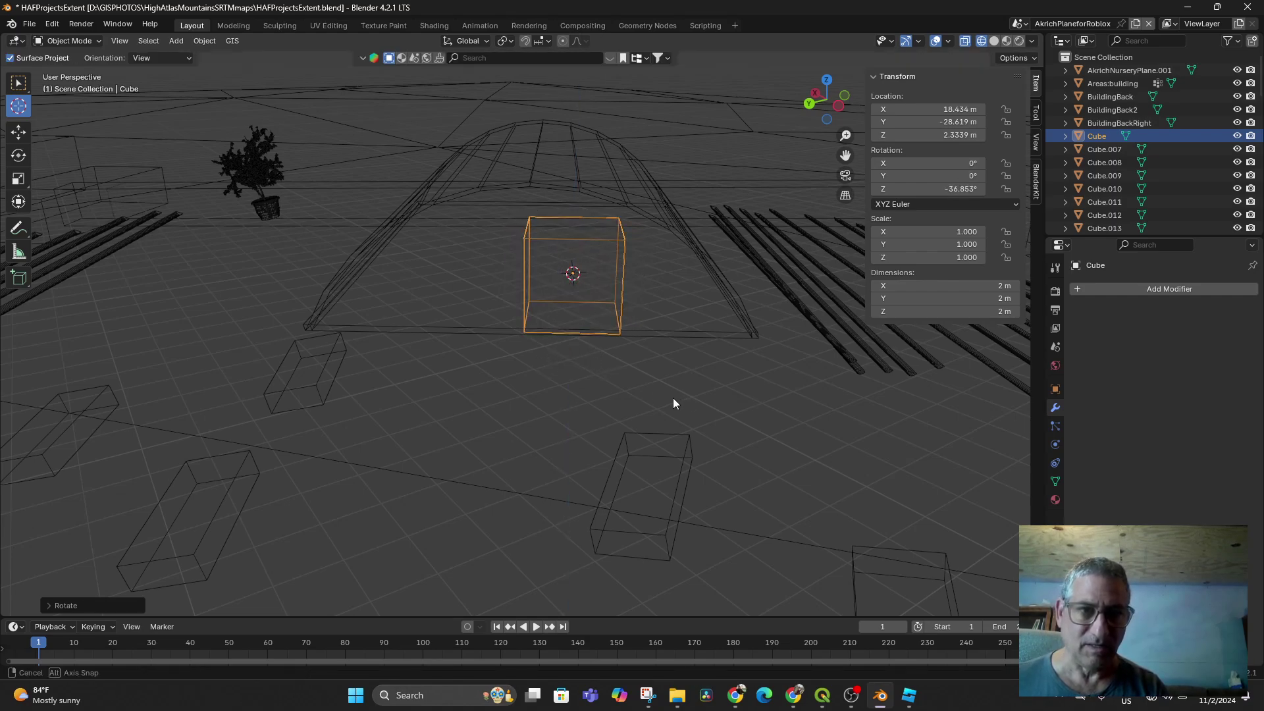
{"action": "middle_click_drag", "start_coordinate": [674, 401], "coordinate": [662, 404]}
Move the cube into the greenhouse's end wall, checking from top and perspective views.
{"action": "key", "text": "KP_7"}
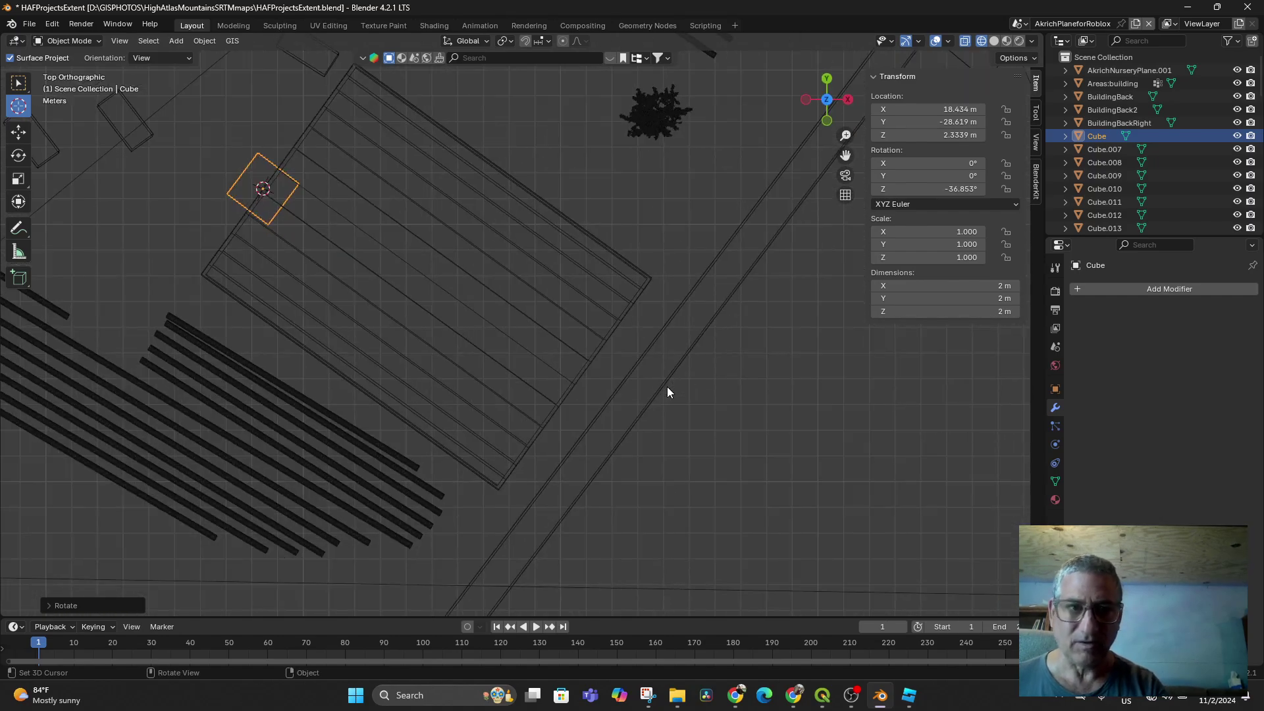
{"action": "key", "text": "g"}
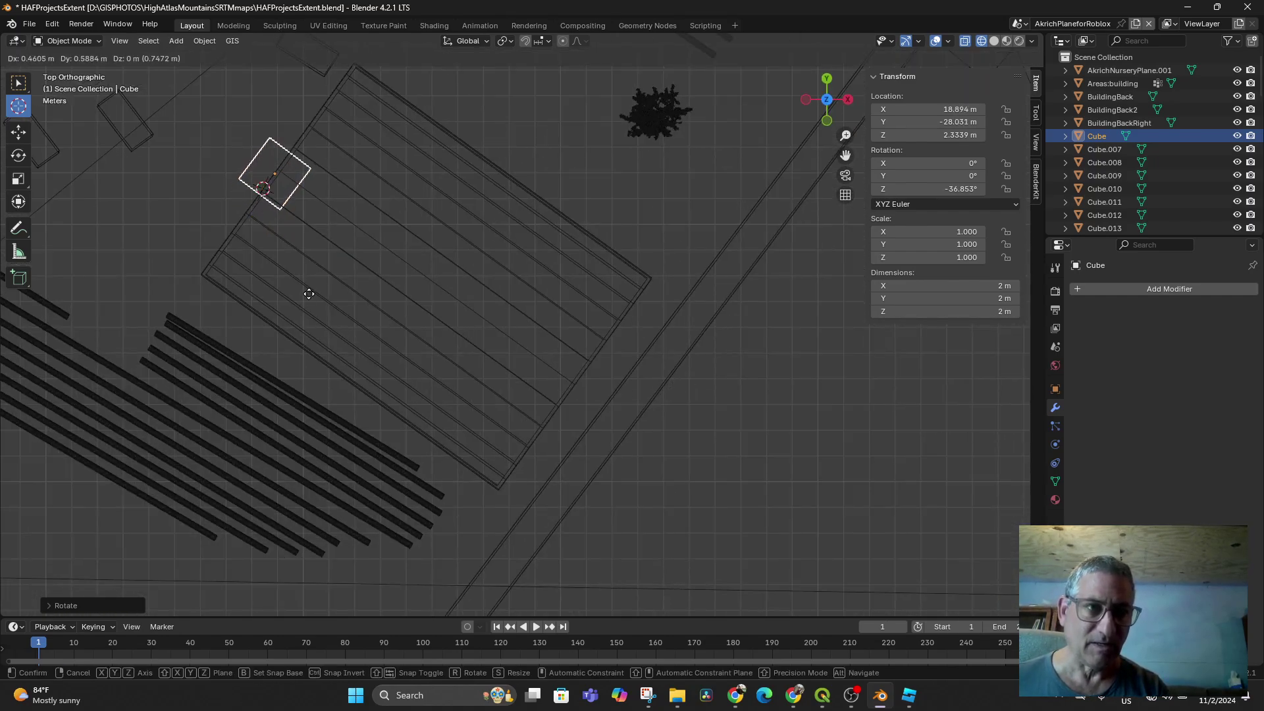
{"action": "left_click", "coordinate": [334, 273]}
{"action": "mouse_move", "coordinate": [334, 272]}
{"action": "middle_mouse_down"}
{"action": "mouse_move", "coordinate": [535, 330]}
{"action": "mouse_move", "coordinate": [589, 275]}
{"action": "middle_mouse_up"}
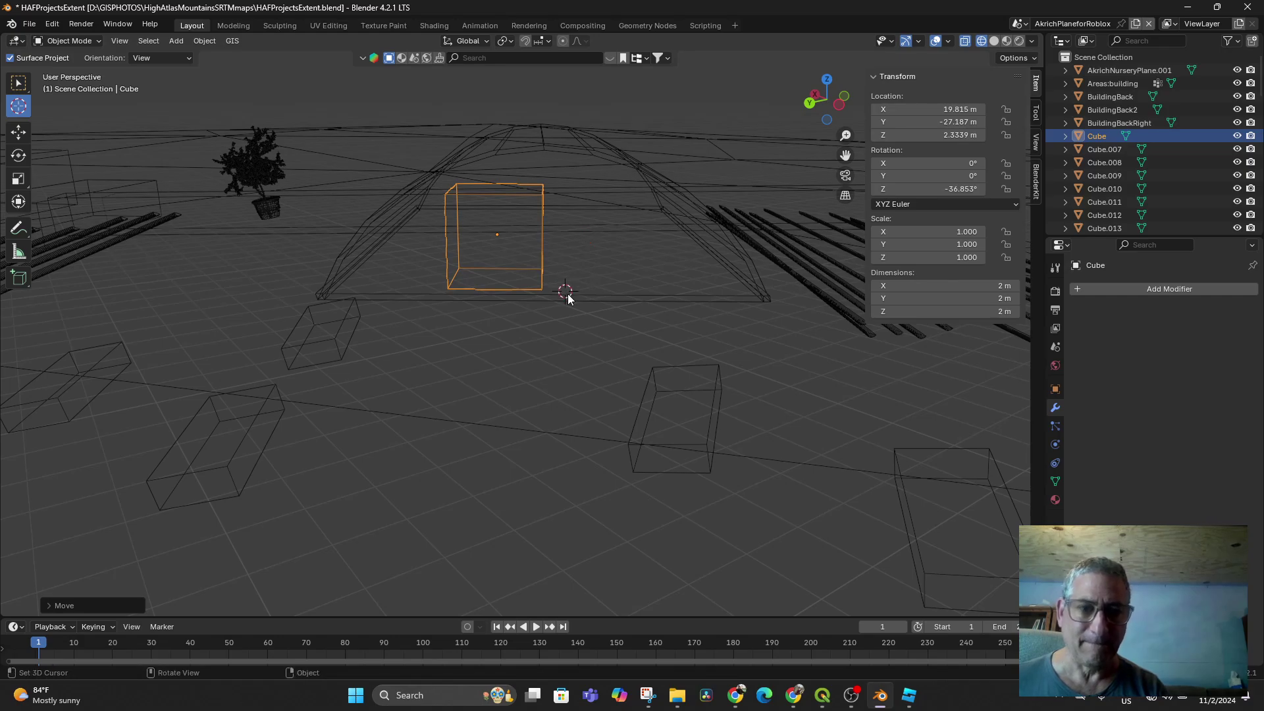
{"action": "mouse_move", "coordinate": [619, 336]}
{"action": "middle_mouse_down"}
{"action": "mouse_move", "coordinate": [509, 322]}
{"action": "mouse_move", "coordinate": [723, 357]}
{"action": "mouse_move", "coordinate": [692, 353]}
{"action": "middle_mouse_up"}
{"action": "key", "text": "g"}
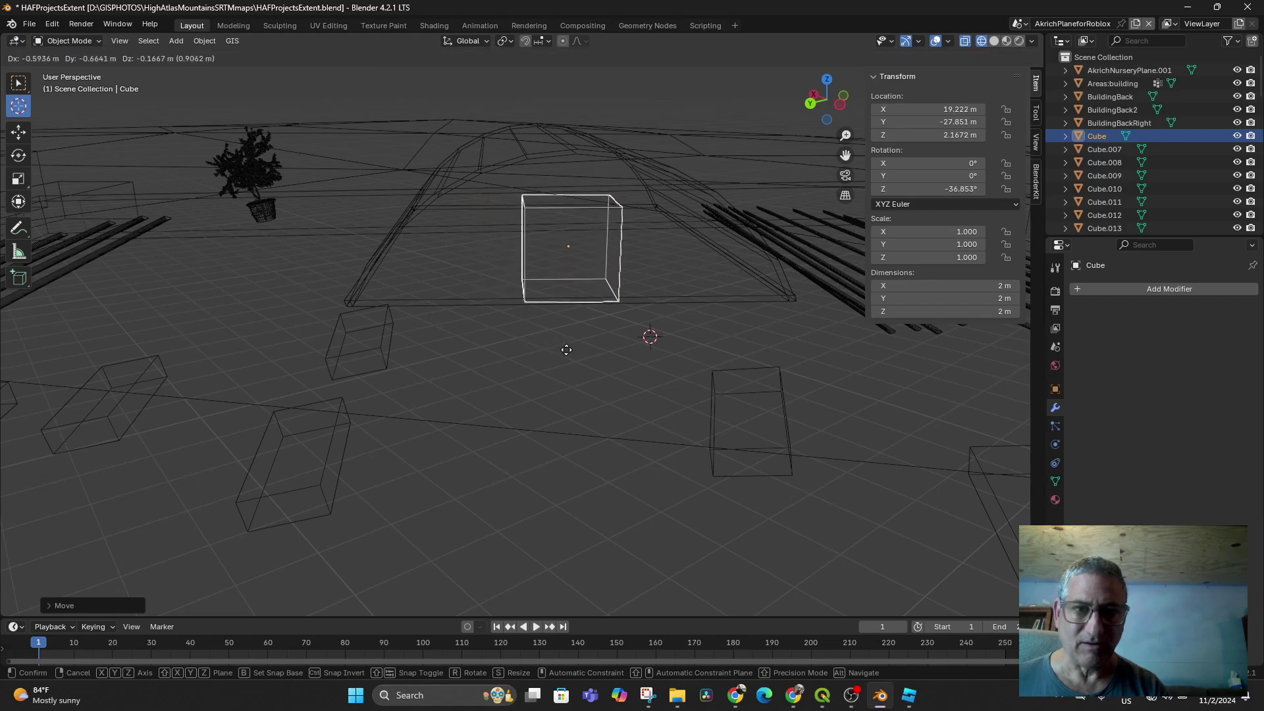
{"action": "left_click", "coordinate": [570, 349]}
{"action": "mouse_move", "coordinate": [574, 350]}
{"action": "middle_mouse_down"}
{"action": "mouse_move", "coordinate": [591, 364]}
{"action": "mouse_move", "coordinate": [579, 326]}
{"action": "middle_mouse_up"}
{"action": "key", "text": "g"}
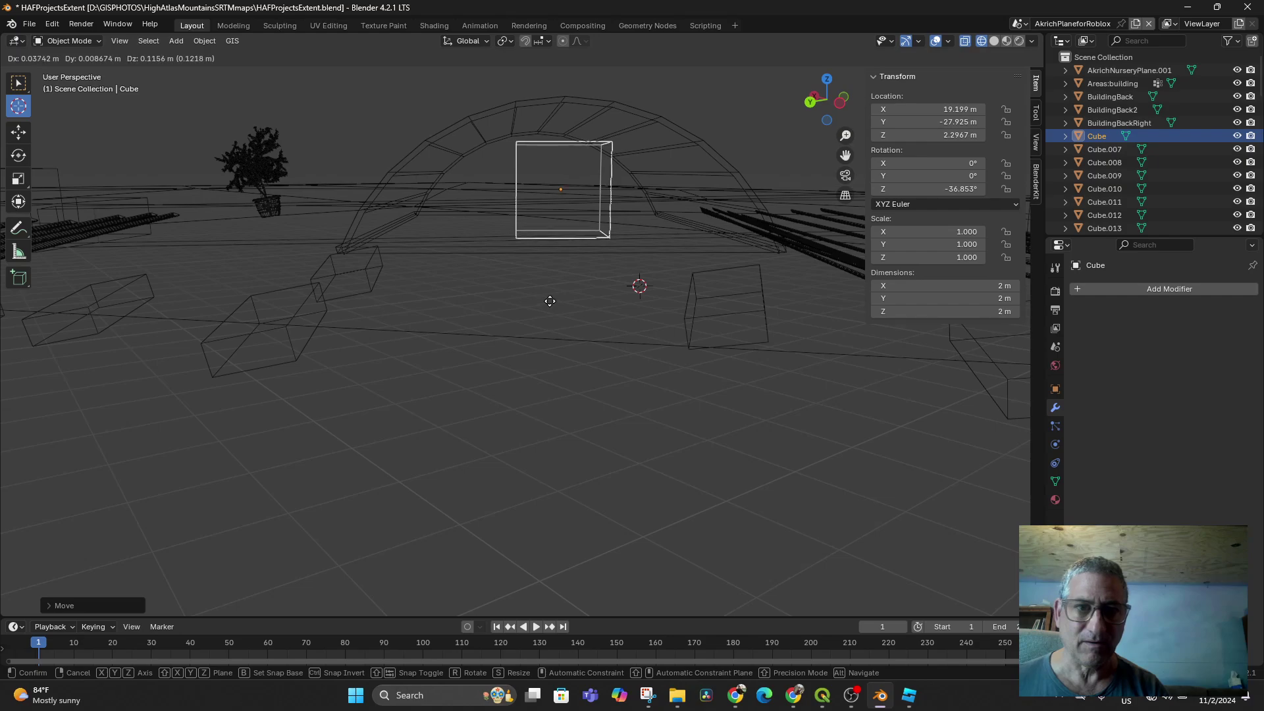
{"action": "left_click", "coordinate": [543, 303]}
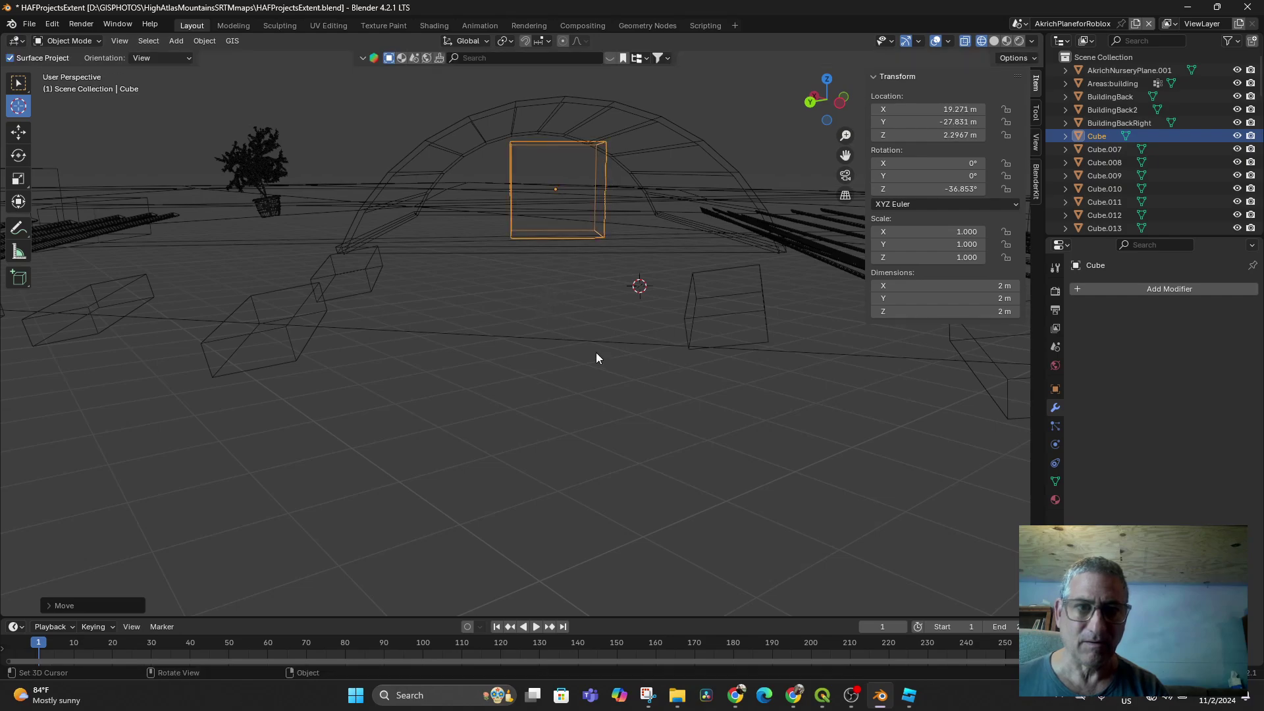
{"action": "mouse_move", "coordinate": [598, 360]}
{"action": "middle_mouse_down"}
{"action": "mouse_move", "coordinate": [606, 409]}
{"action": "mouse_move", "coordinate": [501, 412]}
{"action": "middle_mouse_up"}
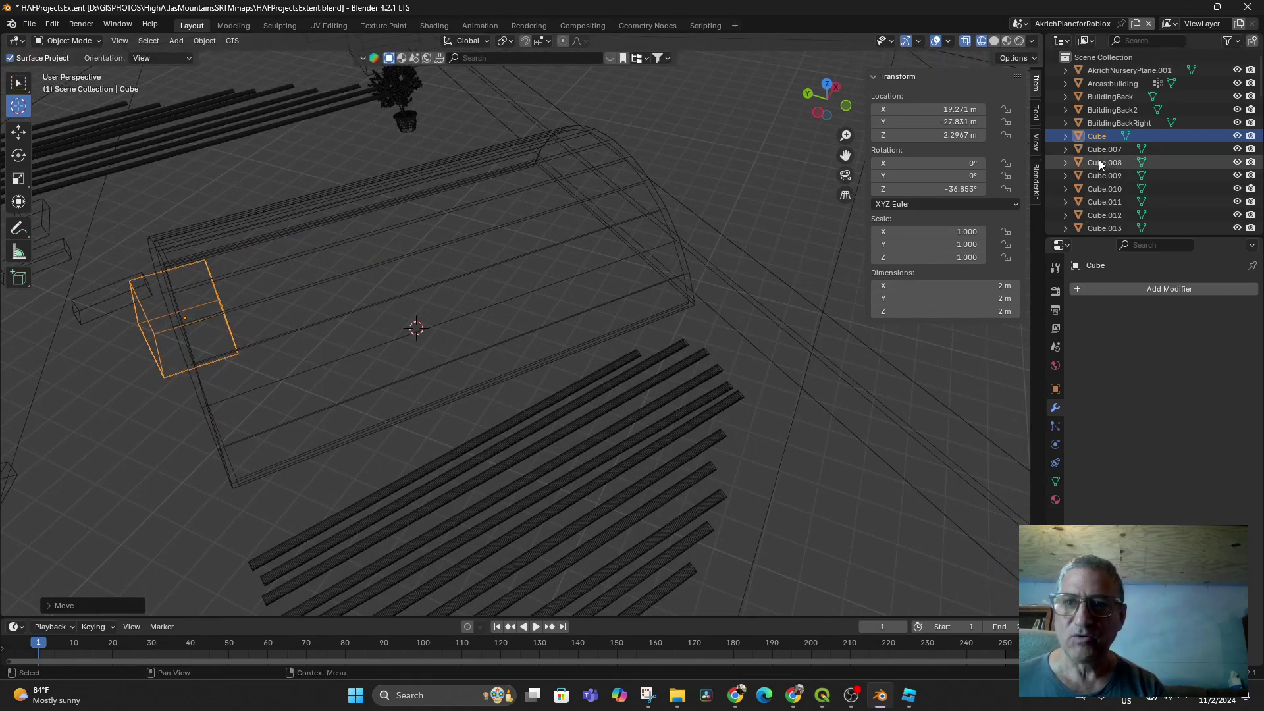
Name the new cube DoorBoolean and pick it as the dome's Boolean cutter object.
{"action": "double_click", "coordinate": [1100, 137]}
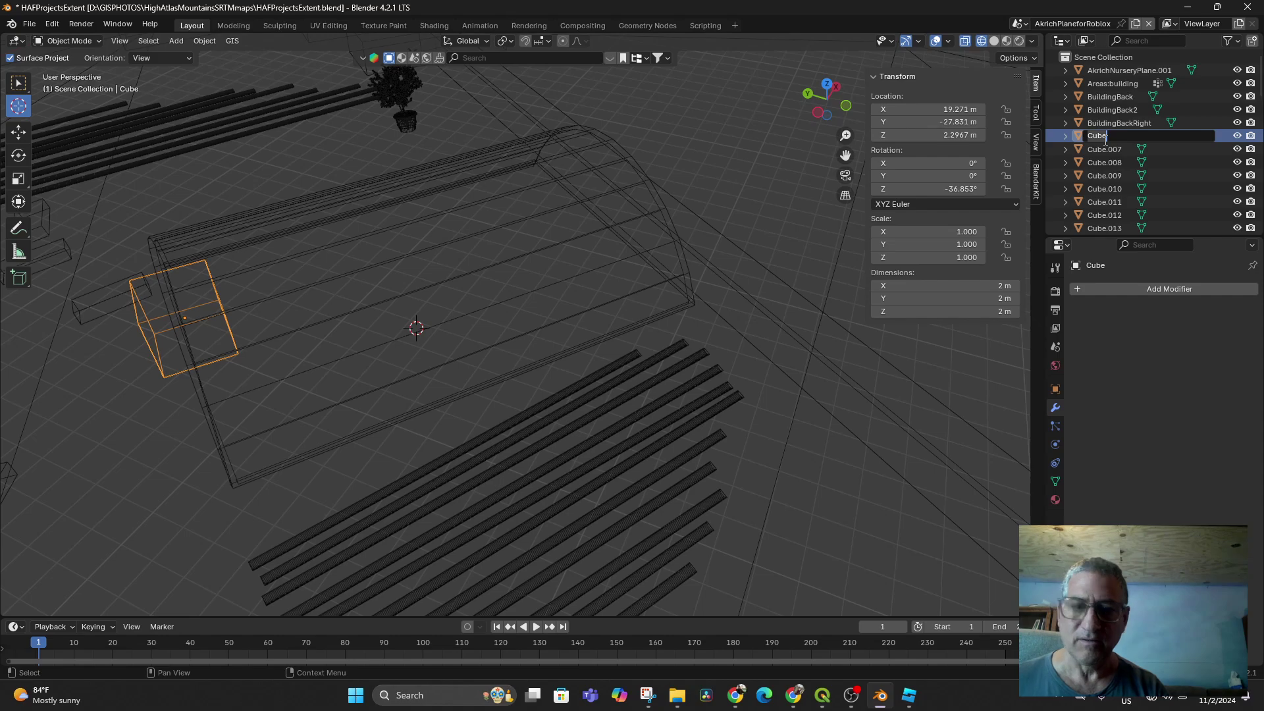
{"action": "type", "text": "DoorBo"}
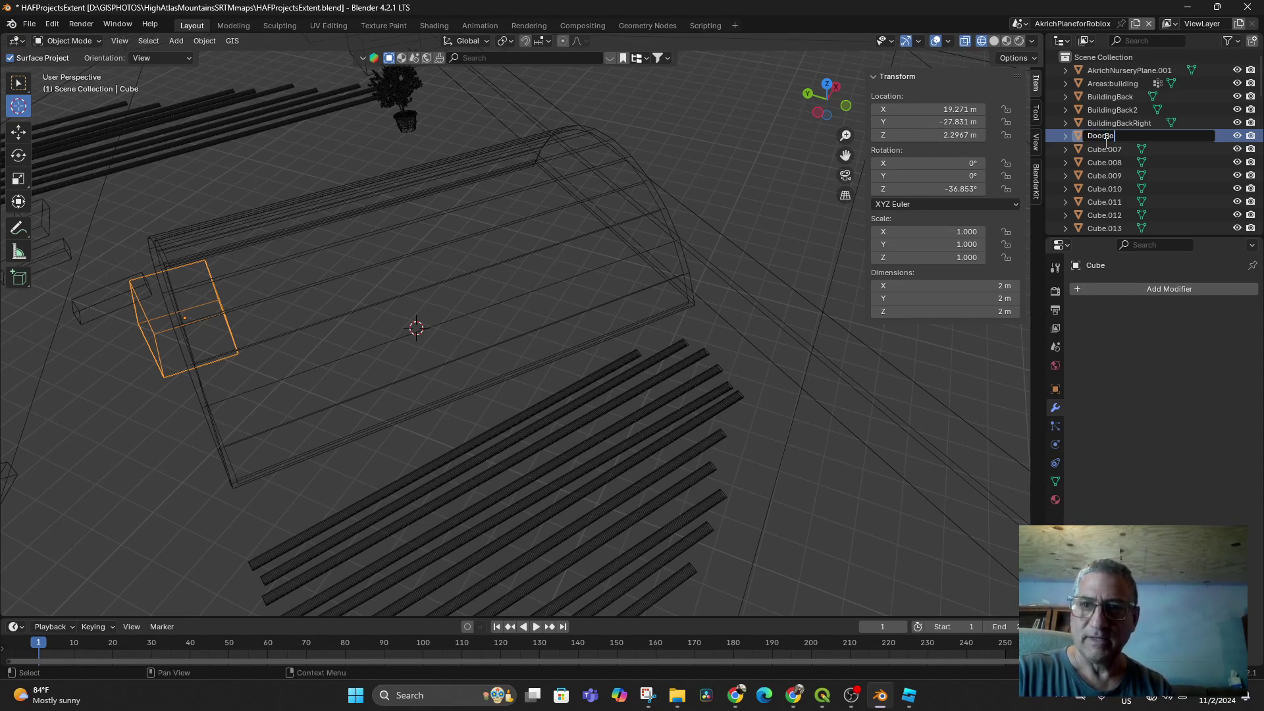
{"action": "type", "text": "an"}
{"action": "key", "text": "Return"}
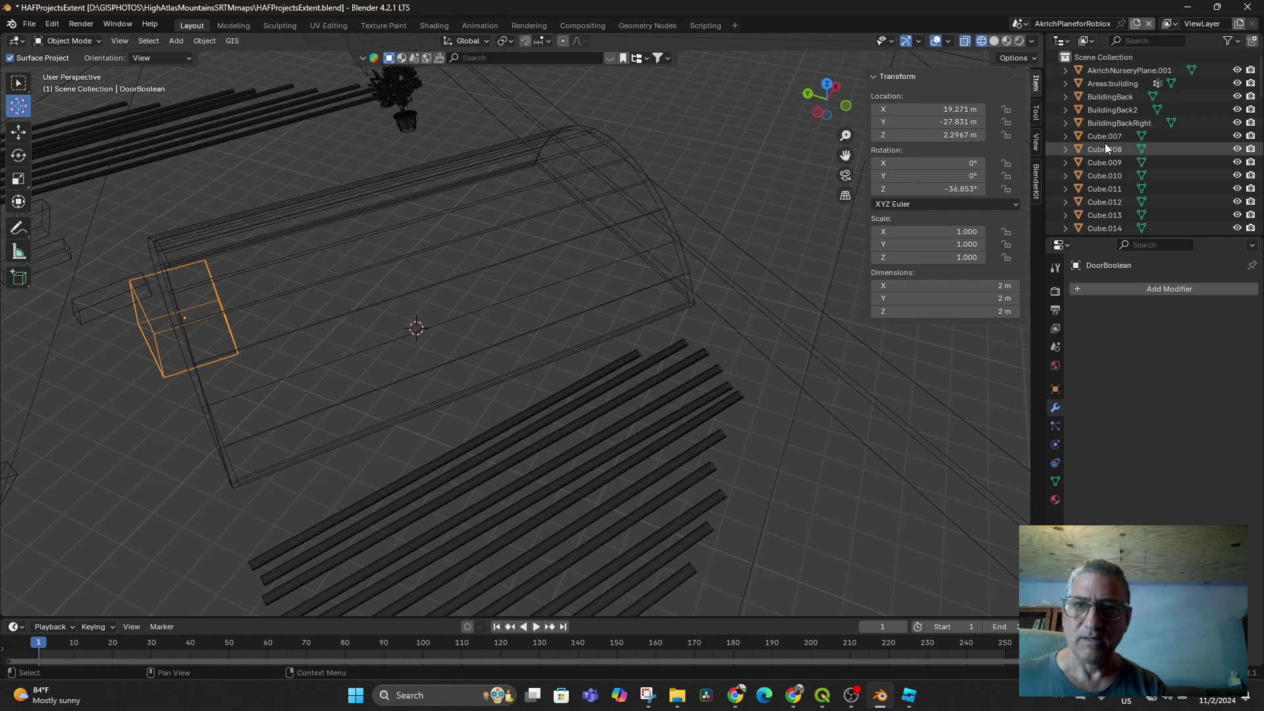
{"action": "scroll", "coordinate": [1135, 148], "scroll_direction": "down", "scroll_amount": 4}
{"action": "scroll", "coordinate": [1126, 134], "scroll_direction": "down", "scroll_amount": 10}
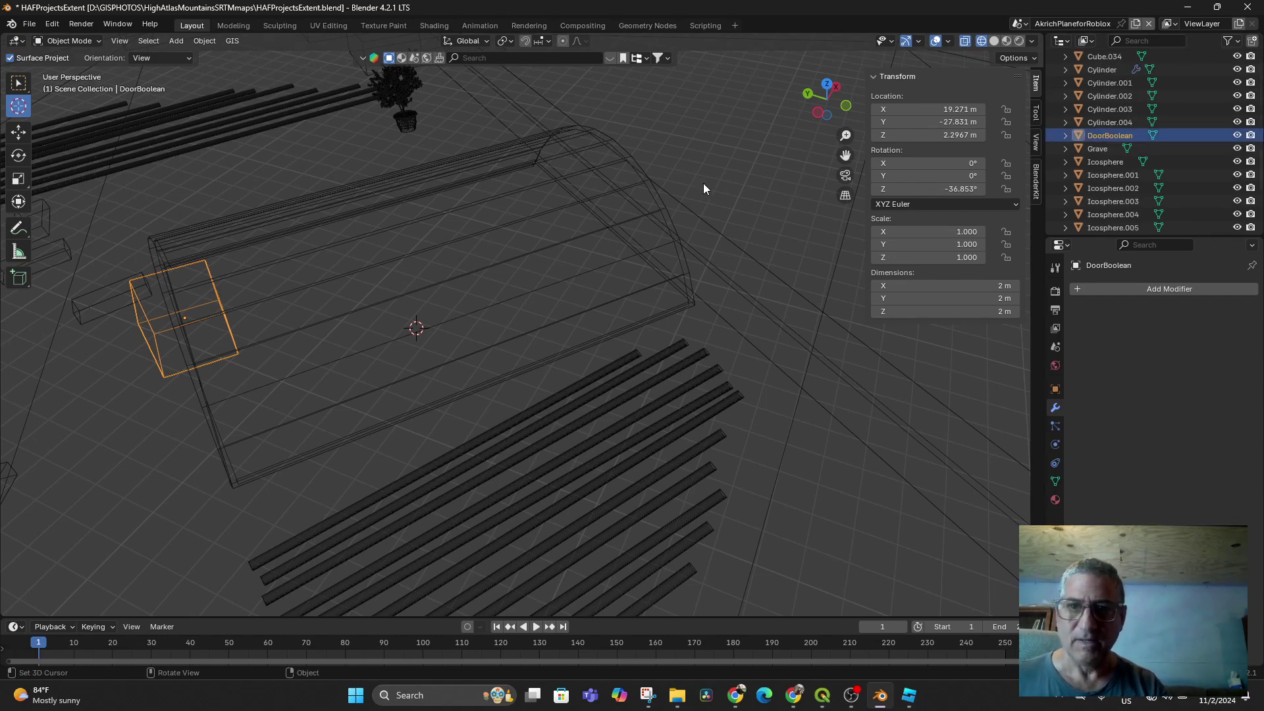
{"action": "left_click", "coordinate": [330, 214]}
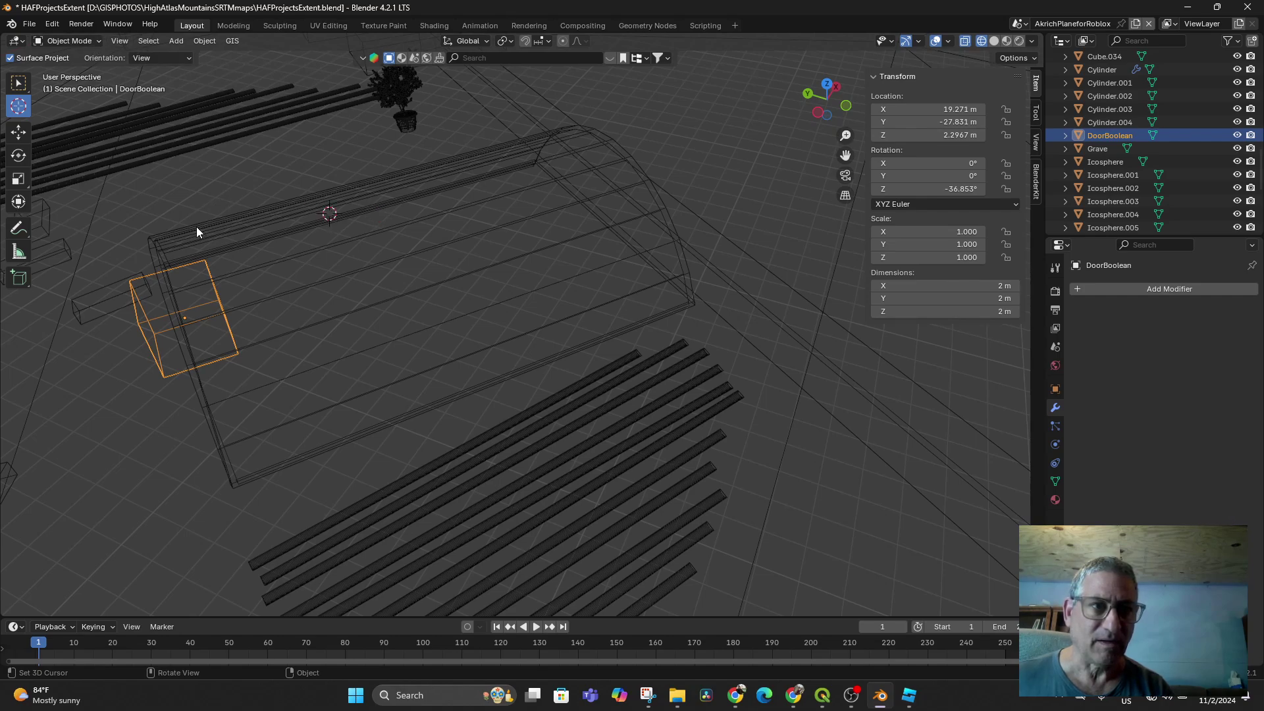
{"action": "left_click", "coordinate": [18, 83]}
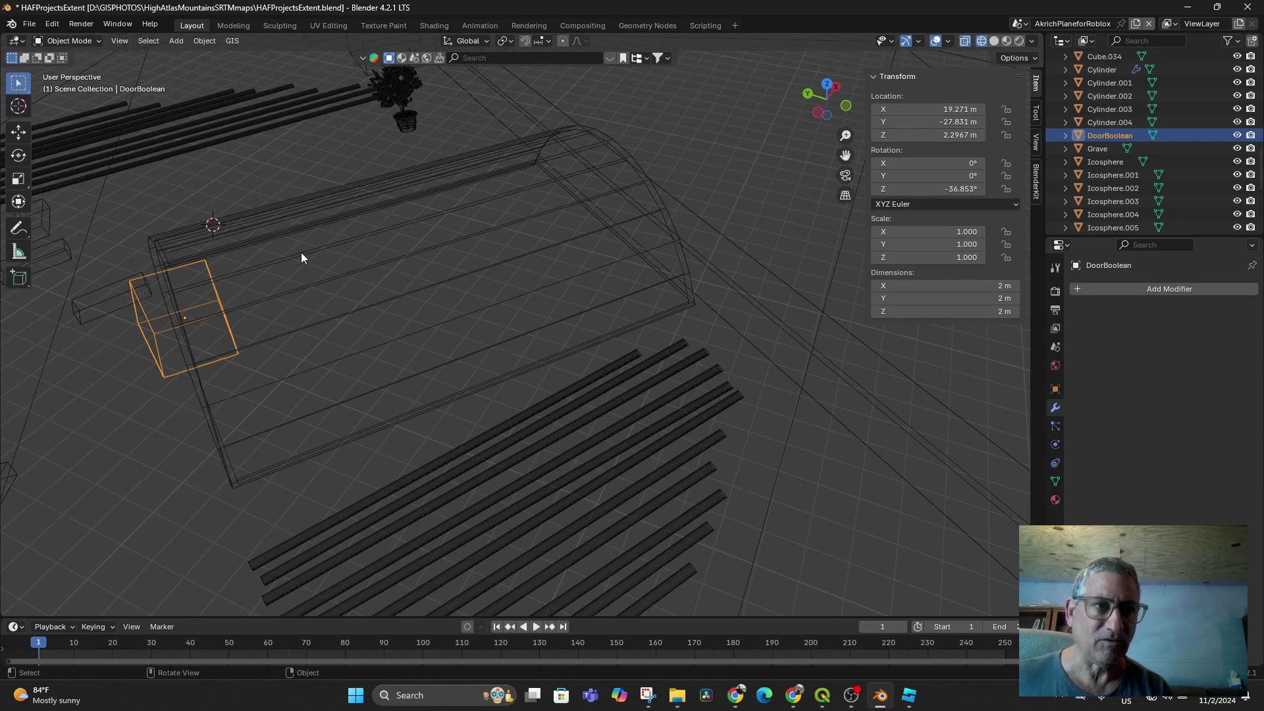
{"action": "left_click", "coordinate": [319, 260], "text": "shift"}
{"action": "left_click", "coordinate": [466, 239]}
{"action": "left_click", "coordinate": [348, 217]}
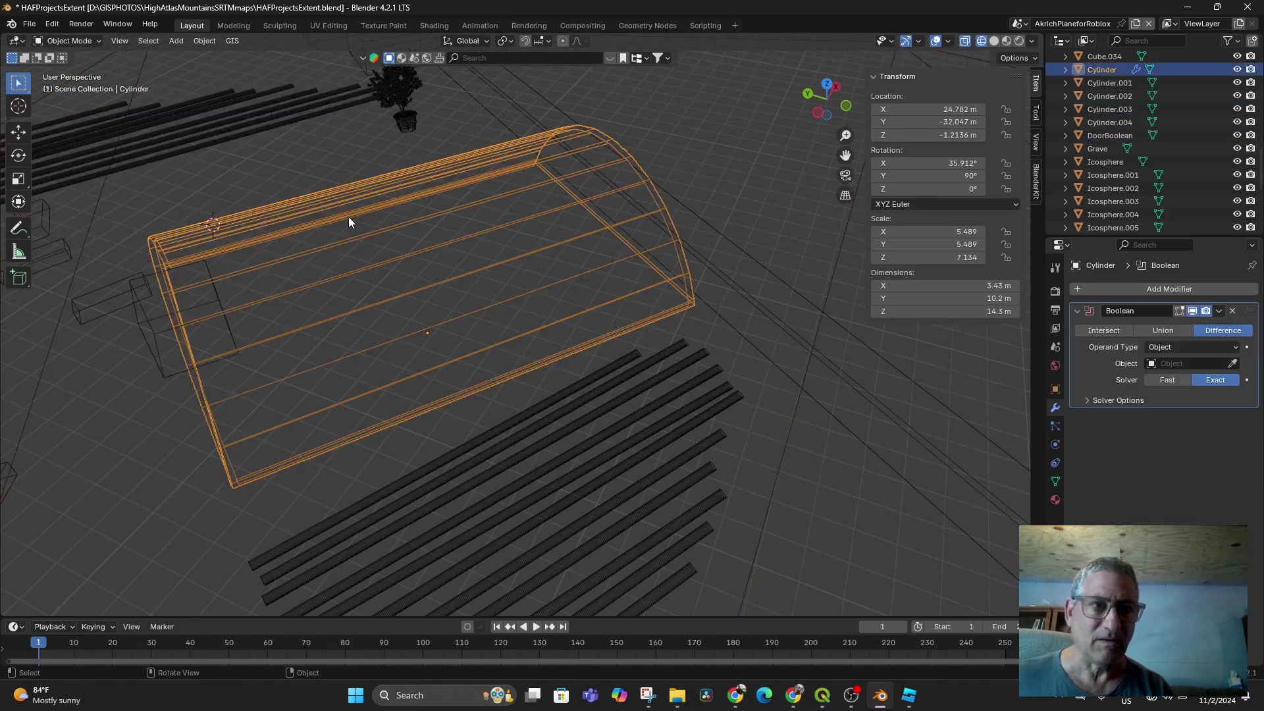
{"action": "left_click", "coordinate": [1232, 364]}
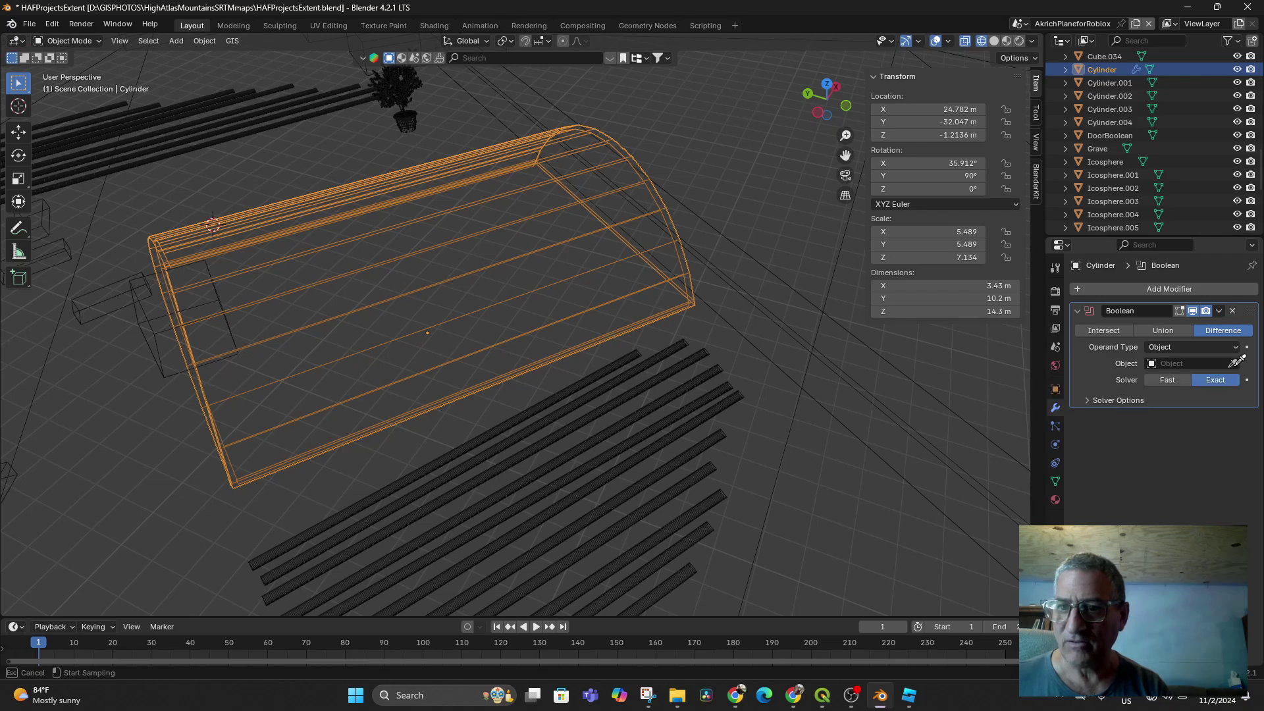
{"action": "left_click", "coordinate": [147, 318]}
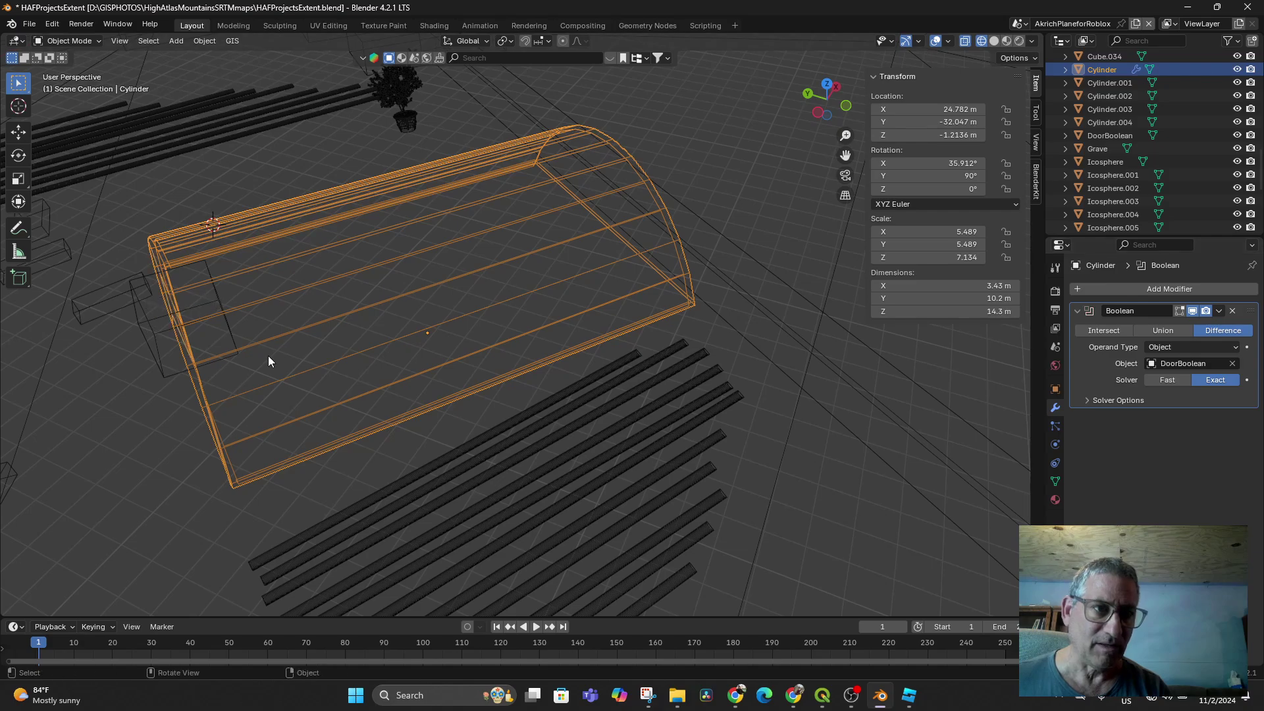
{"action": "middle_click_drag", "start_coordinate": [267, 356], "coordinate": [345, 325]}
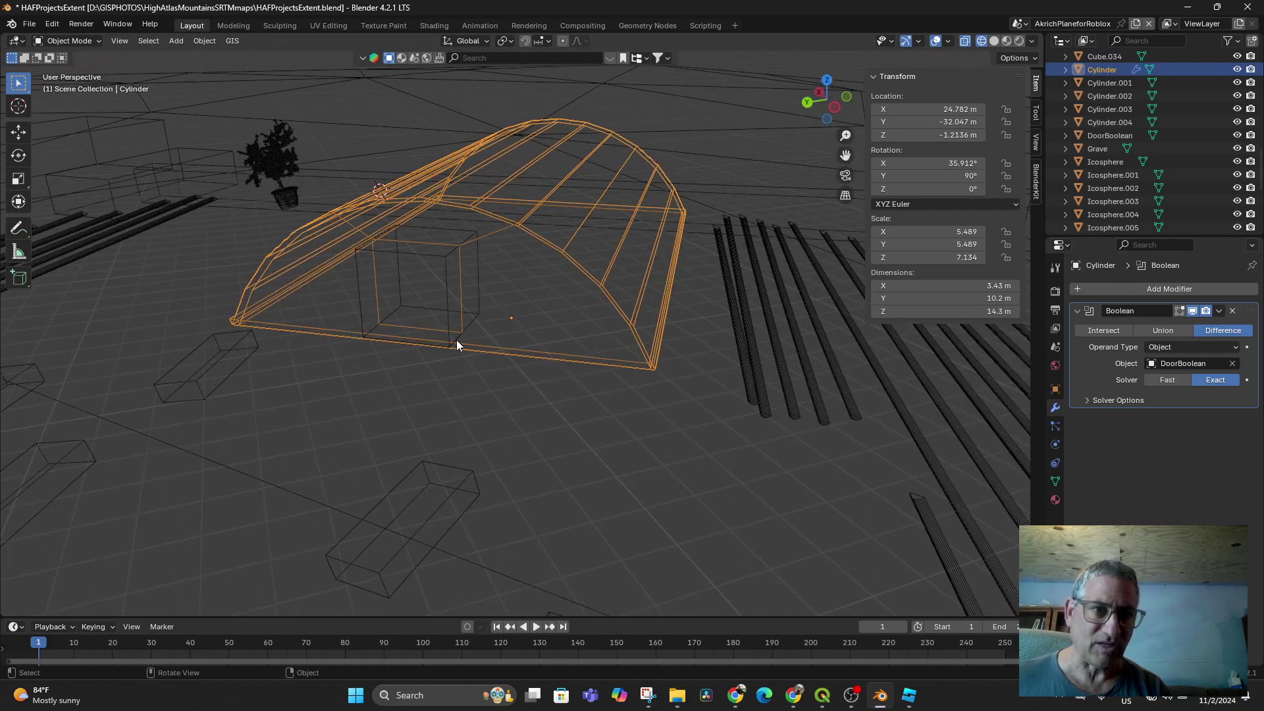
{"action": "scroll", "coordinate": [457, 339], "scroll_direction": "down", "scroll_amount": 2}
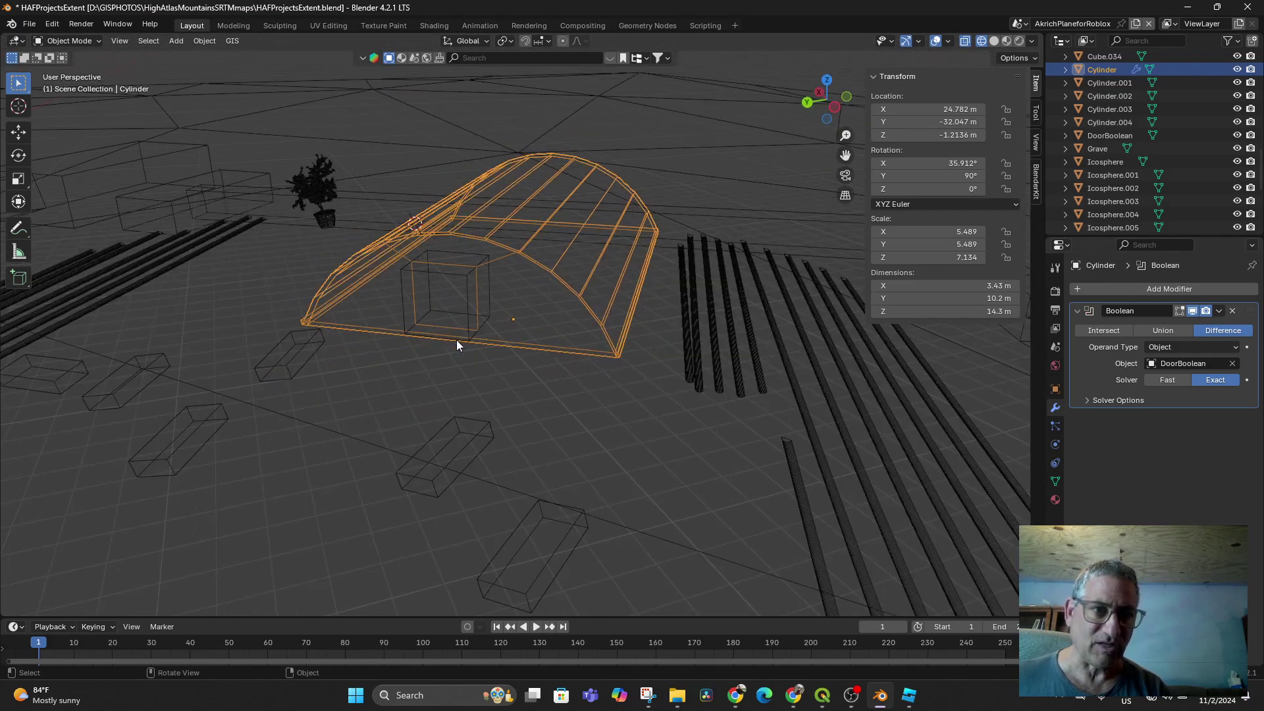
Move the DoorBoolean cube to the dome's front edge.
{"action": "left_click", "coordinate": [464, 275]}
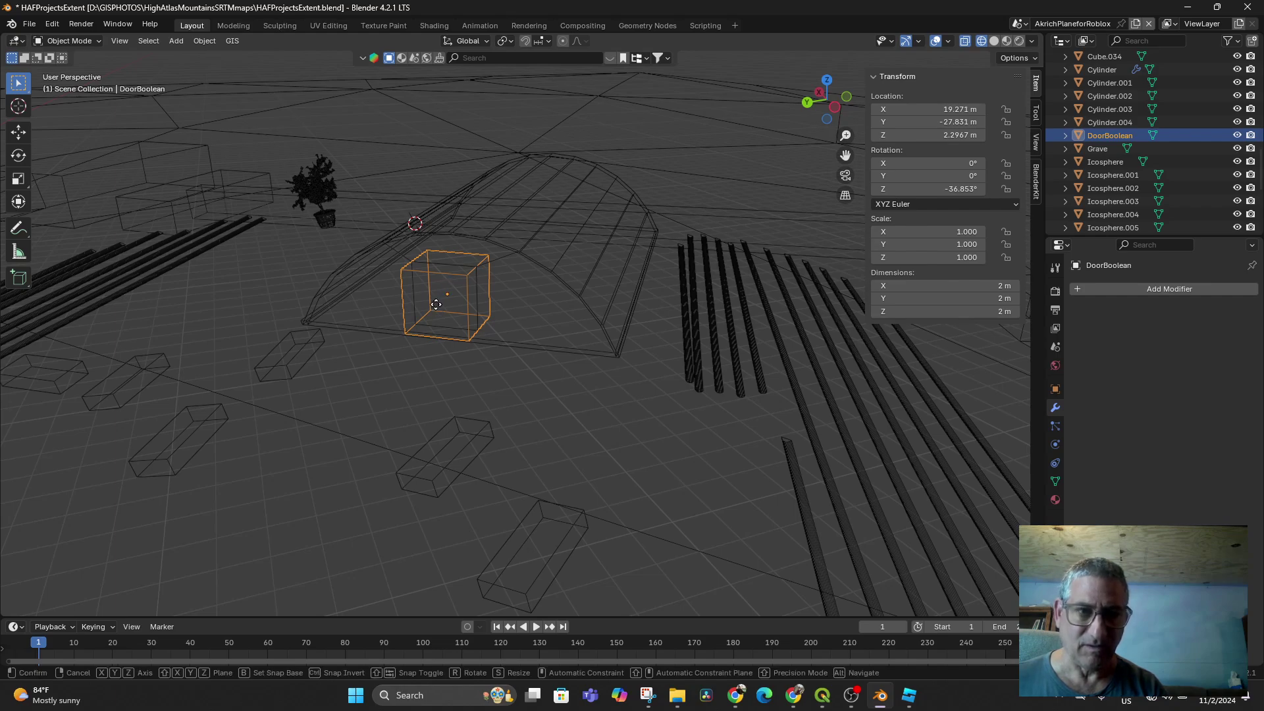
{"action": "key", "text": "g"}
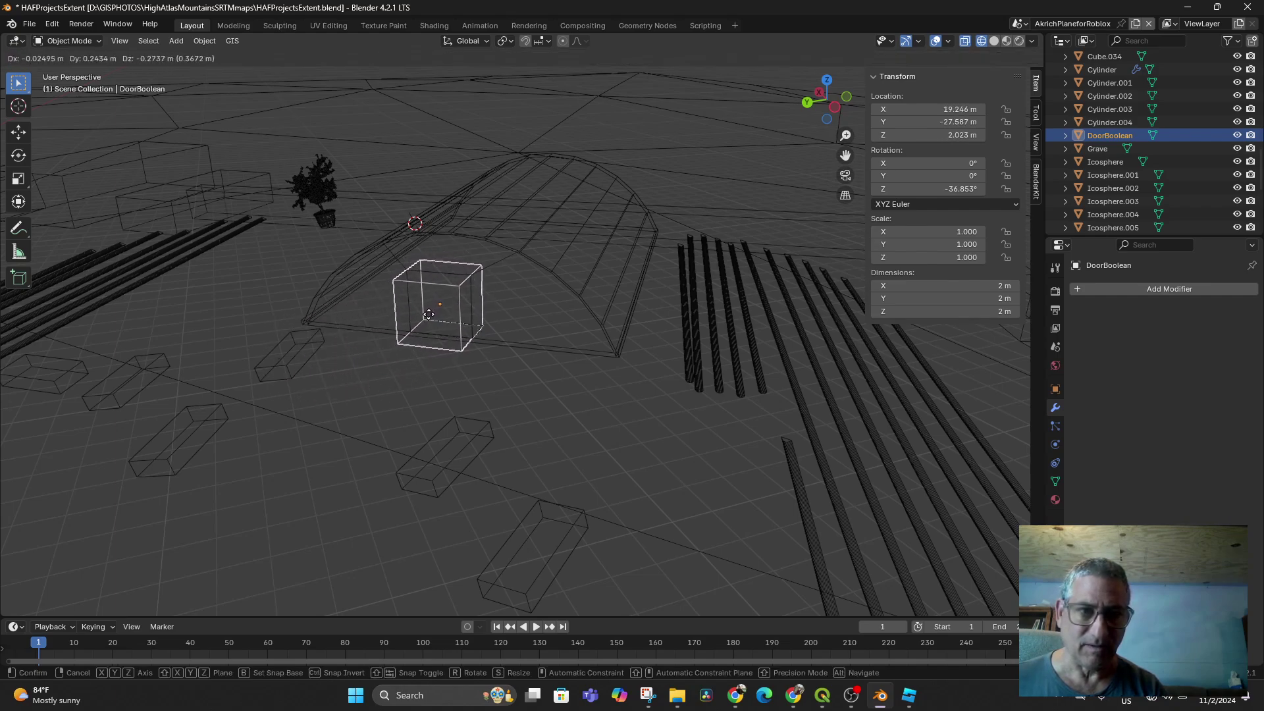
{"action": "left_click", "coordinate": [430, 316]}
{"action": "left_click", "coordinate": [536, 299]}
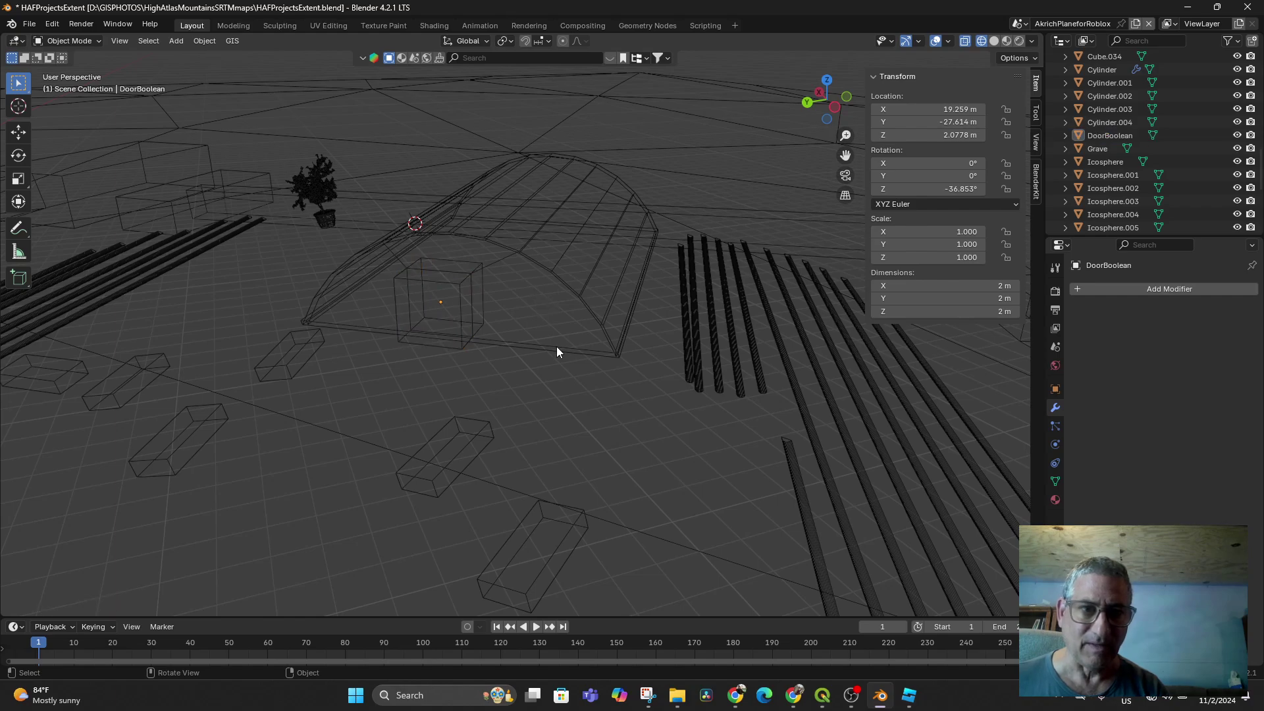
{"action": "mouse_move", "coordinate": [556, 347]}
{"action": "middle_mouse_down"}
{"action": "mouse_move", "coordinate": [576, 332]}
{"action": "mouse_move", "coordinate": [578, 349]}
{"action": "middle_mouse_up"}
{"action": "left_click", "coordinate": [578, 355]}
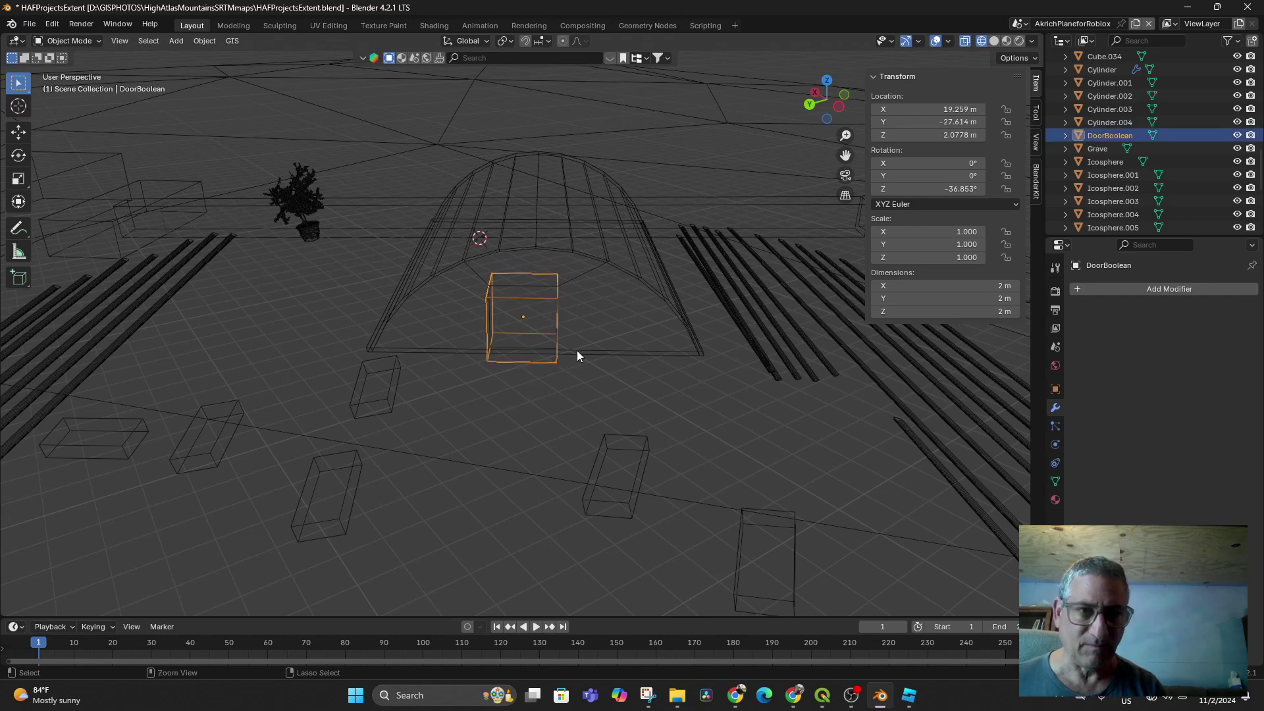
{"action": "middle_click_drag", "start_coordinate": [577, 356], "coordinate": [575, 358]}
Apply the Boolean cut to the dome and move DoorBoolean out beside the greenhouse.
{"action": "left_click", "coordinate": [546, 232]}
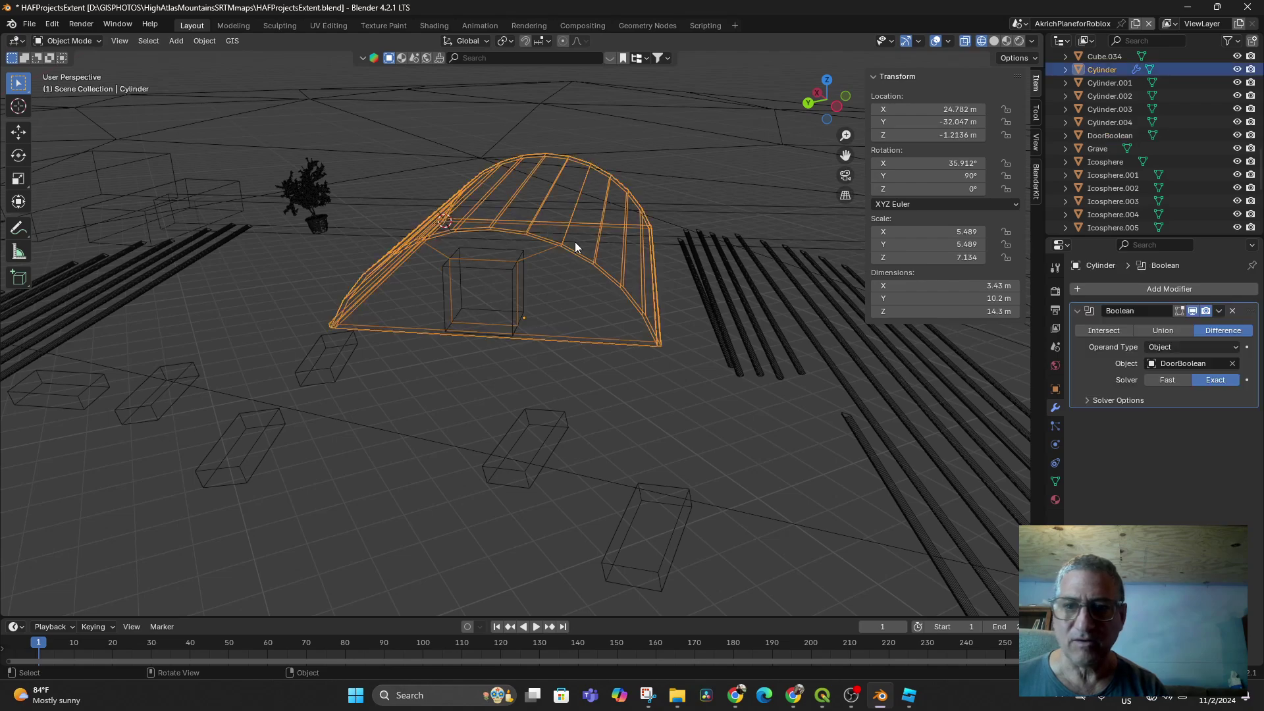
{"action": "left_click", "coordinate": [1219, 311]}
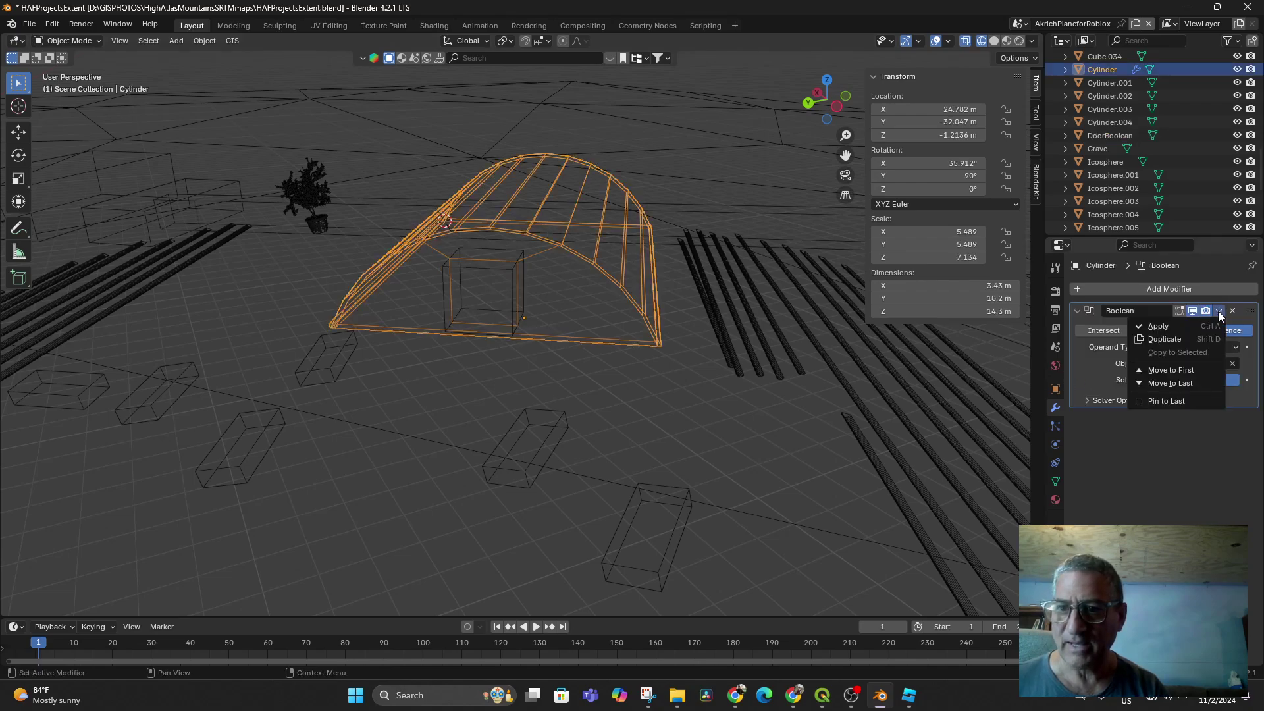
{"action": "left_click", "coordinate": [1163, 329]}
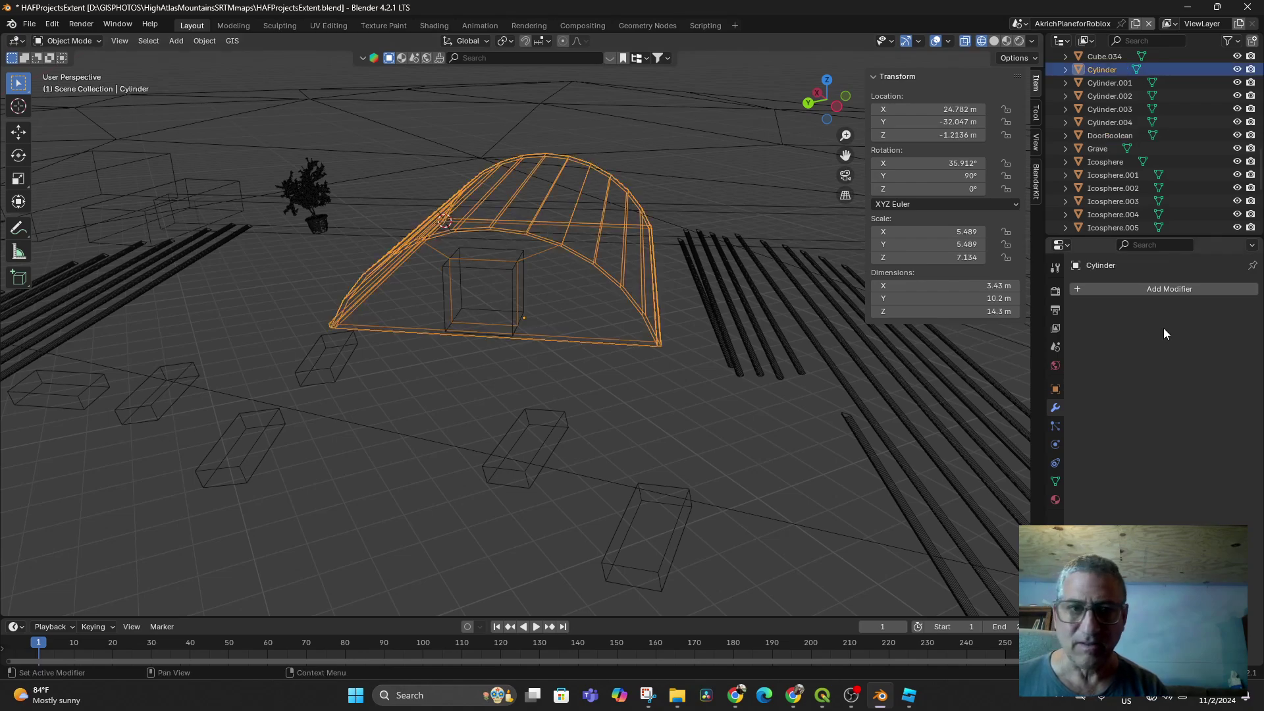
{"action": "left_click", "coordinate": [482, 281]}
{"action": "key", "text": "g"}
{"action": "left_click", "coordinate": [263, 365]}
{"action": "middle_click_drag", "start_coordinate": [263, 366], "coordinate": [515, 433]}
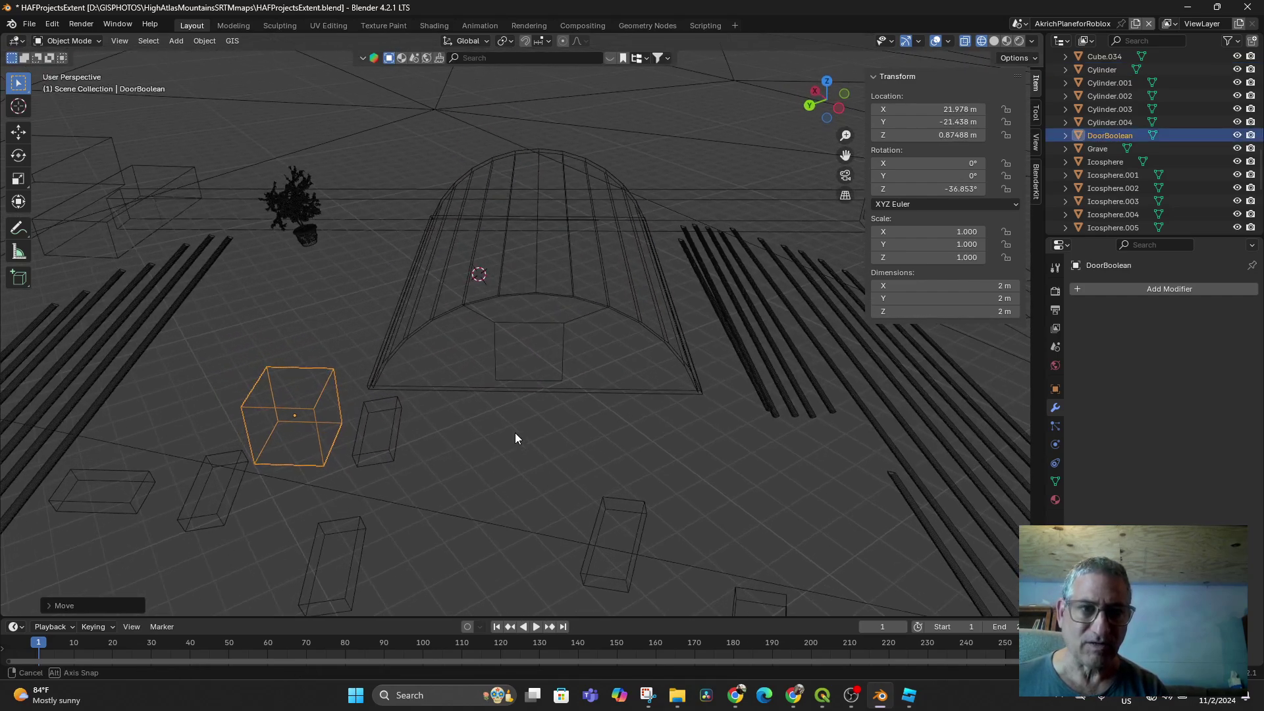
Switch to Solid shading and turn off the Face Orientation overlay.
{"action": "left_click", "coordinate": [990, 43]}
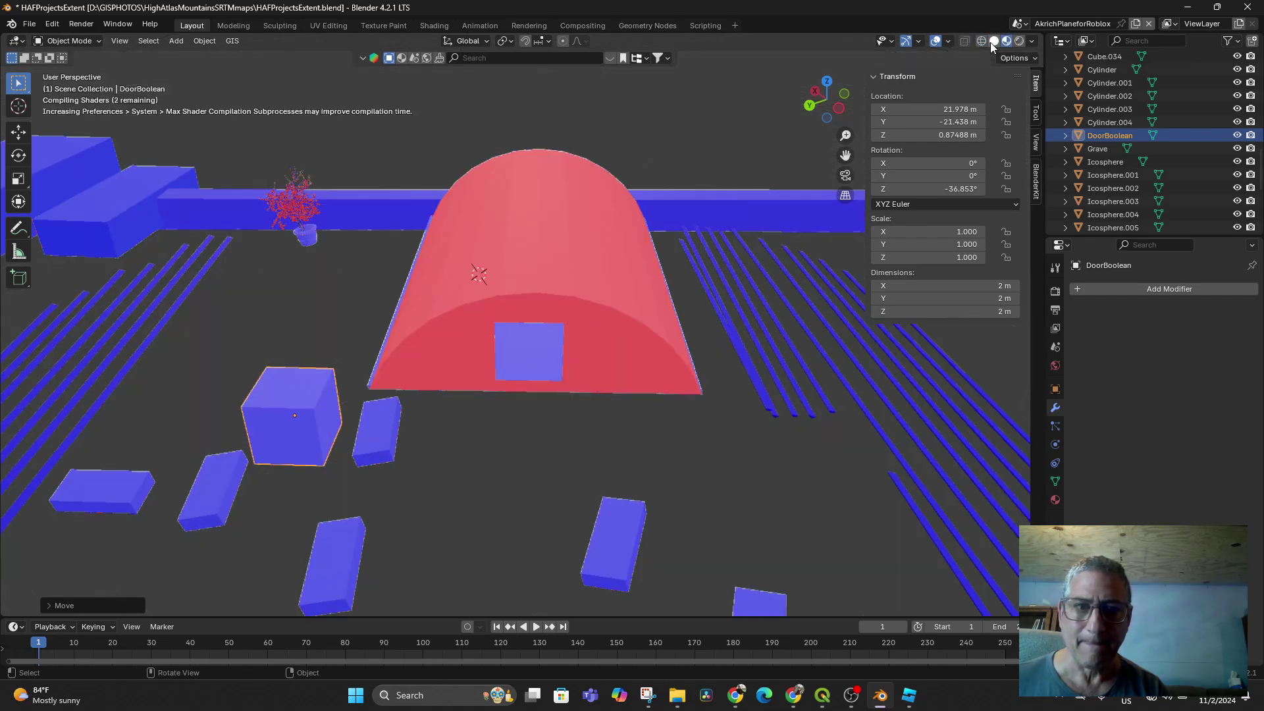
{"action": "mouse_move", "coordinate": [609, 315]}
{"action": "middle_mouse_down"}
{"action": "mouse_move", "coordinate": [594, 326]}
{"action": "mouse_move", "coordinate": [627, 216]}
{"action": "mouse_move", "coordinate": [581, 239]}
{"action": "mouse_move", "coordinate": [445, 258]}
{"action": "mouse_move", "coordinate": [364, 236]}
{"action": "mouse_move", "coordinate": [540, 264]}
{"action": "mouse_move", "coordinate": [635, 214]}
{"action": "mouse_move", "coordinate": [624, 226]}
{"action": "middle_mouse_up"}
{"action": "scroll", "coordinate": [624, 225], "scroll_direction": "down", "scroll_amount": 2}
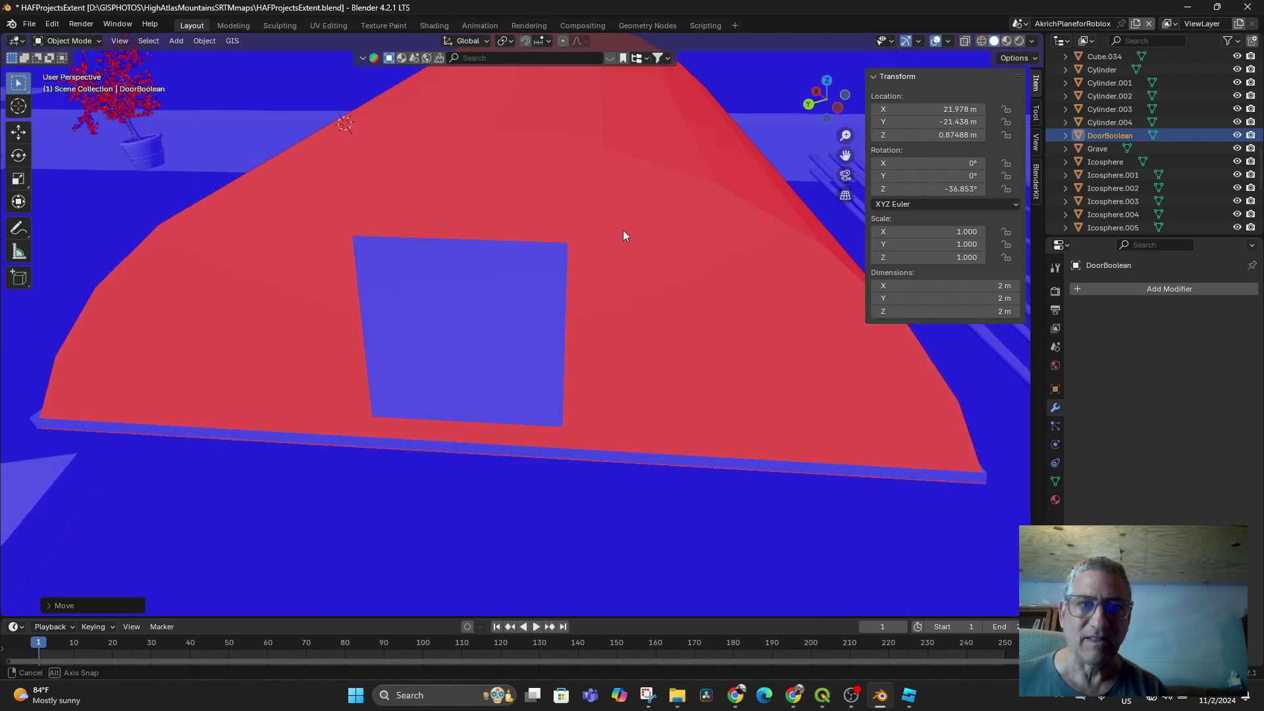
{"action": "scroll", "coordinate": [622, 232], "scroll_direction": "down", "scroll_amount": 2}
{"action": "scroll", "coordinate": [620, 237], "scroll_direction": "down", "scroll_amount": 5}
{"action": "mouse_move", "coordinate": [600, 292]}
{"action": "middle_mouse_down"}
{"action": "mouse_move", "coordinate": [618, 278]}
{"action": "mouse_move", "coordinate": [605, 281]}
{"action": "middle_mouse_up"}
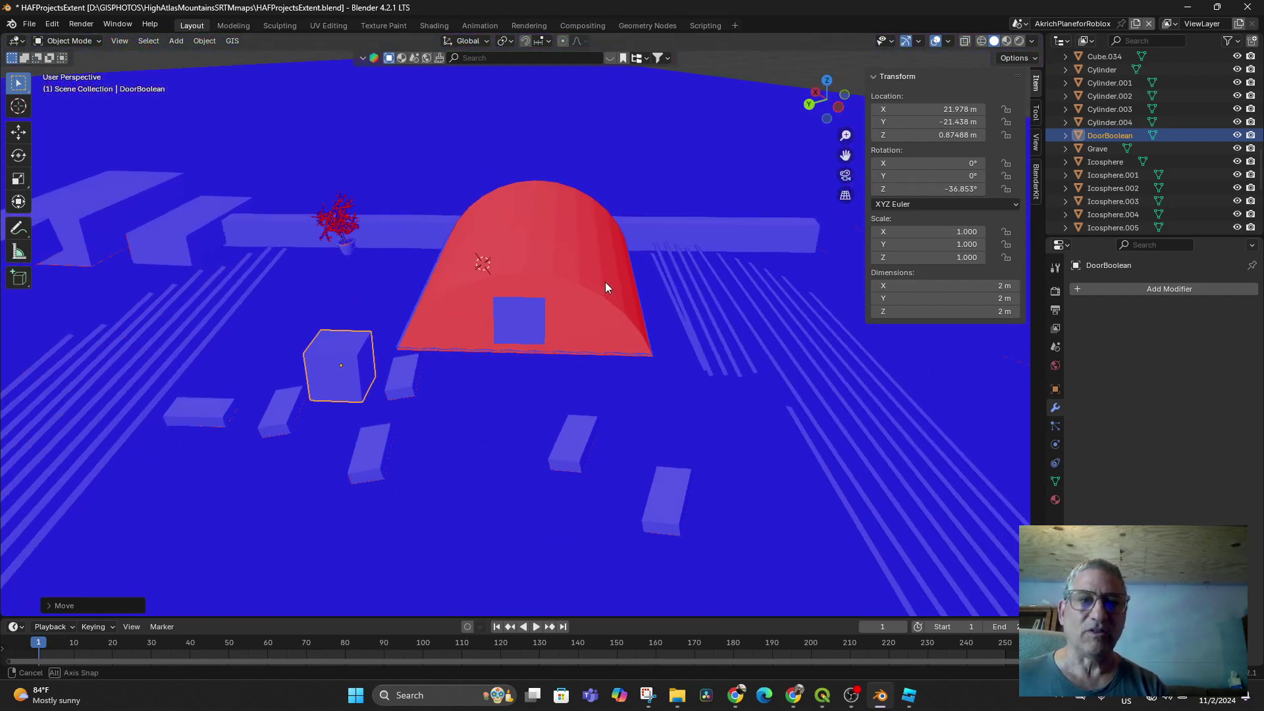
{"action": "left_click", "coordinate": [949, 42]}
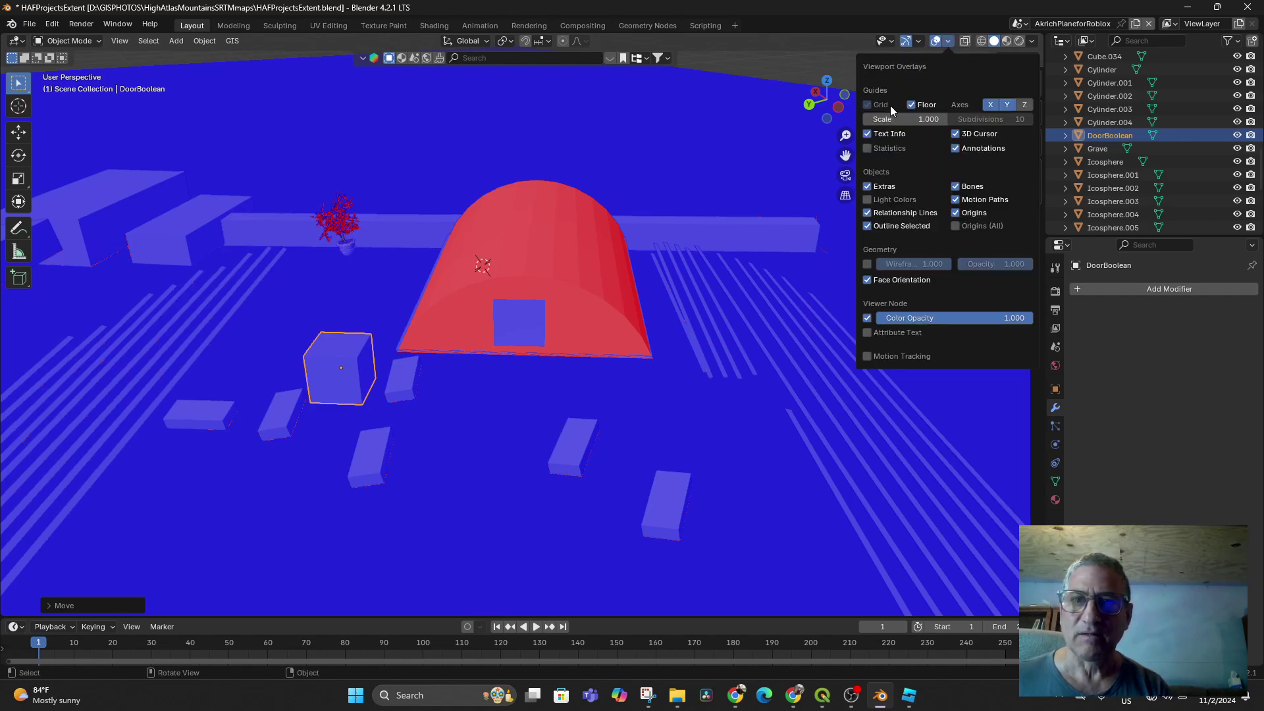
{"action": "left_click", "coordinate": [866, 279]}
{"action": "mouse_move", "coordinate": [631, 335]}
{"action": "middle_mouse_down"}
{"action": "mouse_move", "coordinate": [641, 317]}
{"action": "mouse_move", "coordinate": [615, 351]}
{"action": "middle_mouse_up"}
Add a new material named GreenhouseMaterial to Icosphere.004 and switch to Material Preview.
{"action": "left_click", "coordinate": [566, 328]}
{"action": "scroll", "coordinate": [566, 326], "scroll_direction": "down", "scroll_amount": 1}
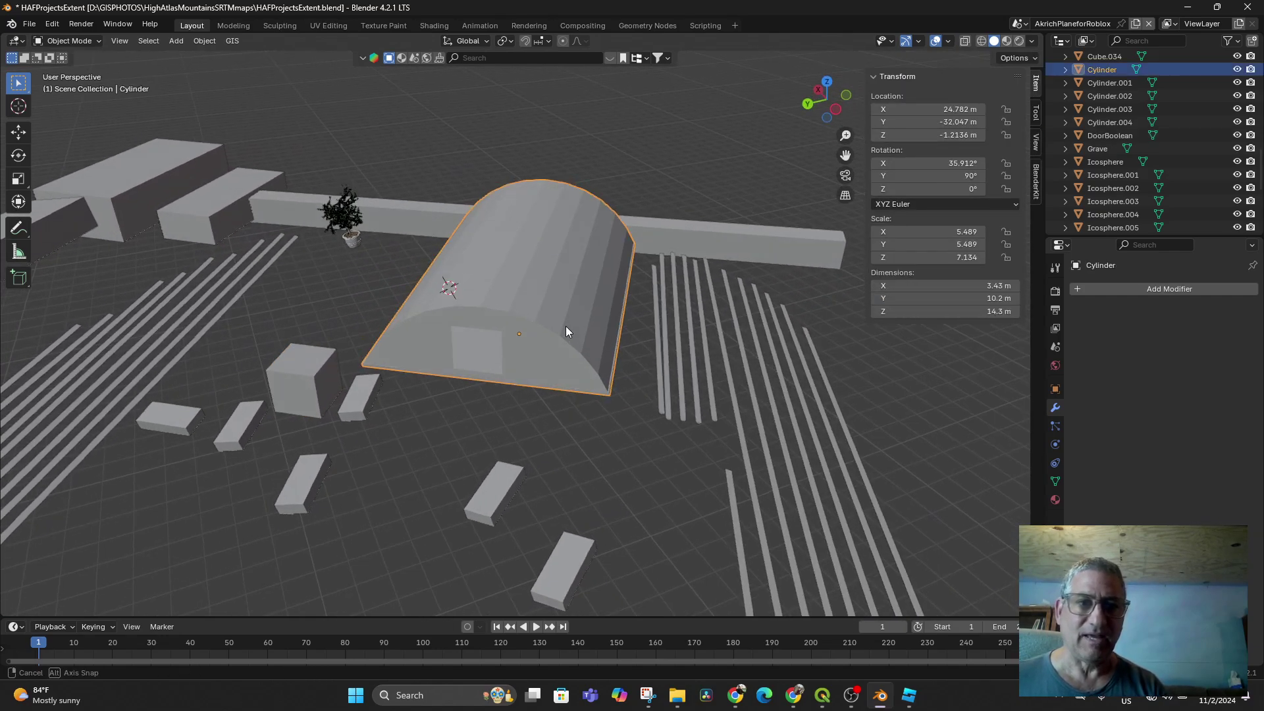
{"action": "scroll", "coordinate": [571, 324], "scroll_direction": "down", "scroll_amount": 2}
{"action": "scroll", "coordinate": [575, 320], "scroll_direction": "down", "scroll_amount": 1}
{"action": "scroll", "coordinate": [575, 320], "scroll_direction": "up", "scroll_amount": 1}
{"action": "scroll", "coordinate": [586, 318], "scroll_direction": "up", "scroll_amount": 1}
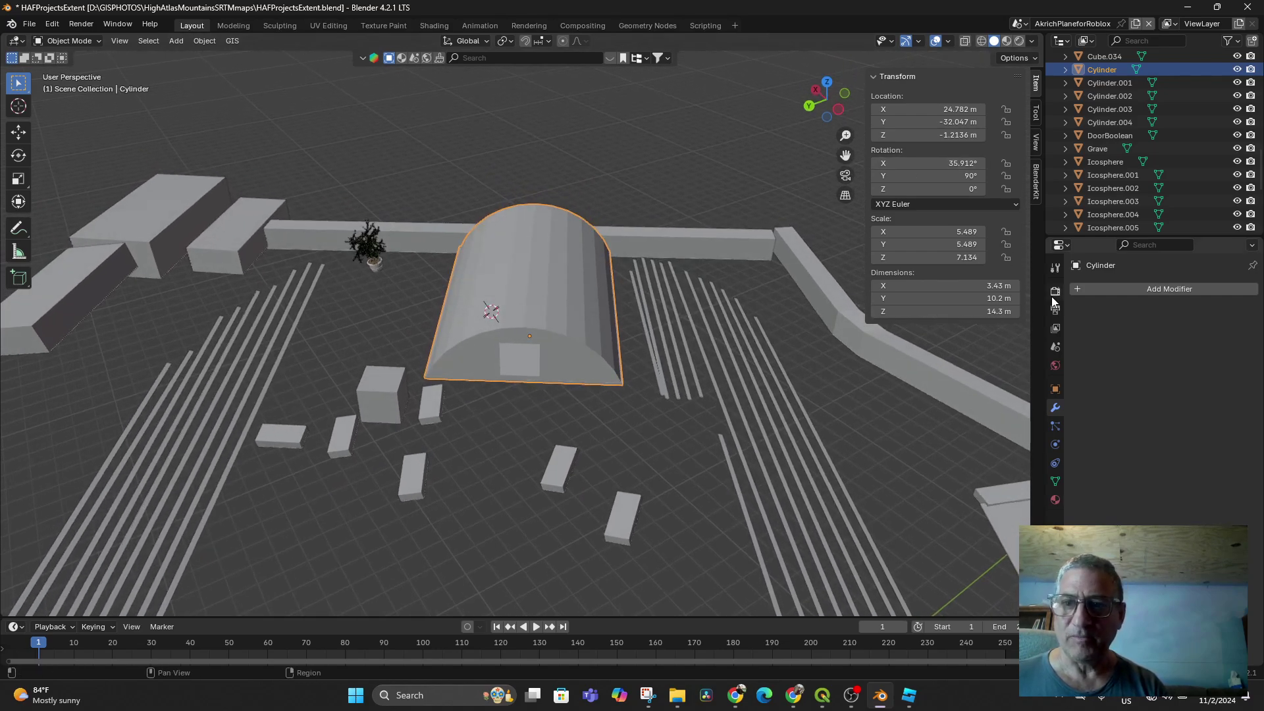
{"action": "left_click", "coordinate": [1144, 291]}
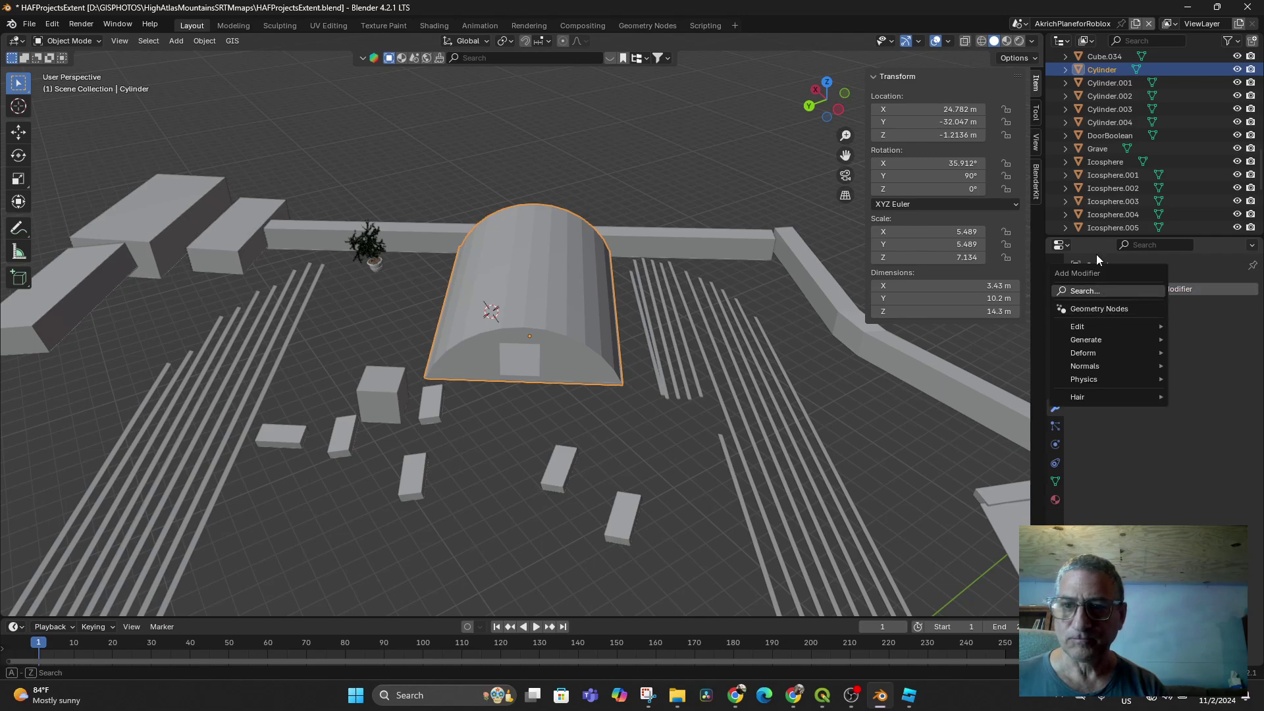
{"action": "left_click", "coordinate": [1050, 215]}
{"action": "left_click", "coordinate": [1056, 500]}
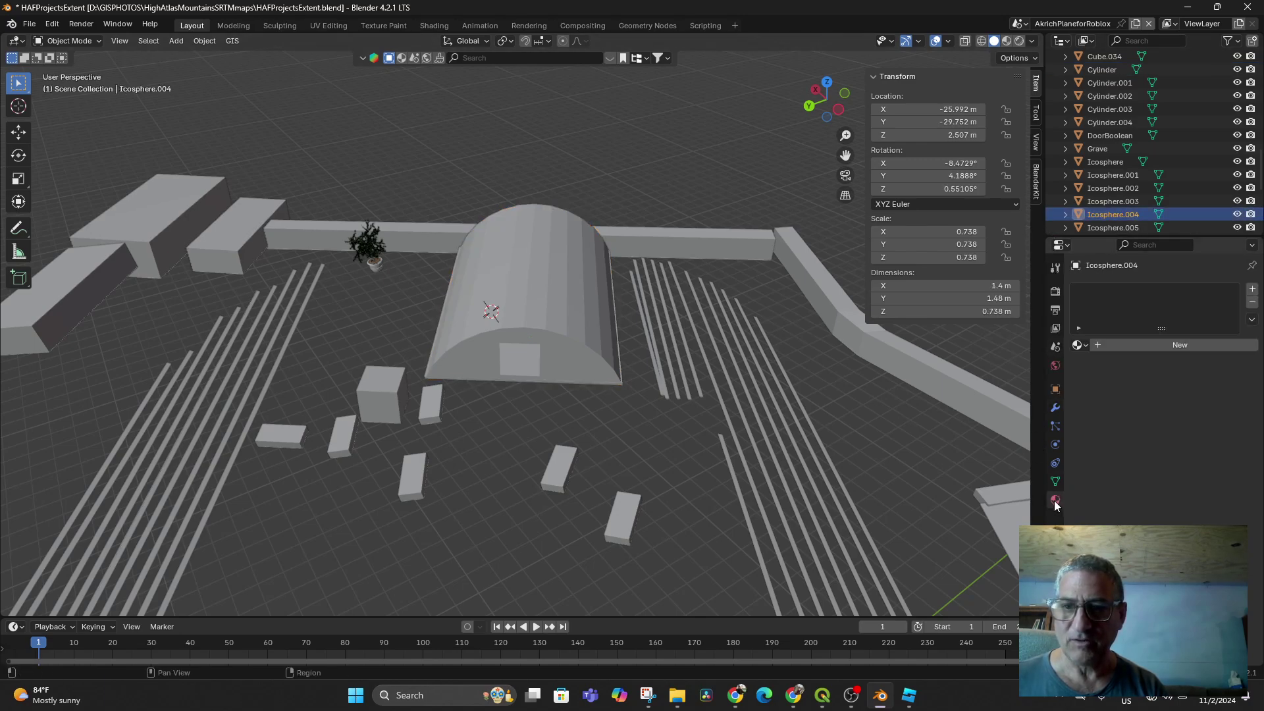
{"action": "left_click", "coordinate": [1116, 343]}
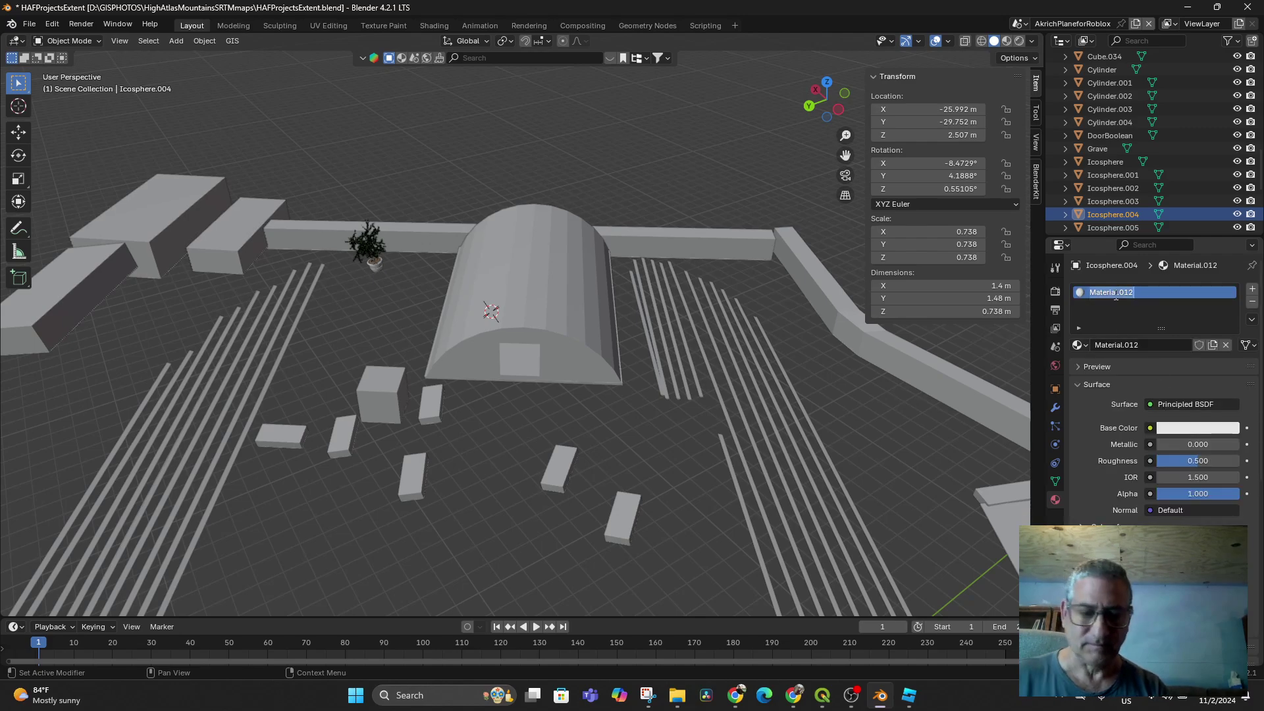
{"action": "type", "text": "Greenhouse"}
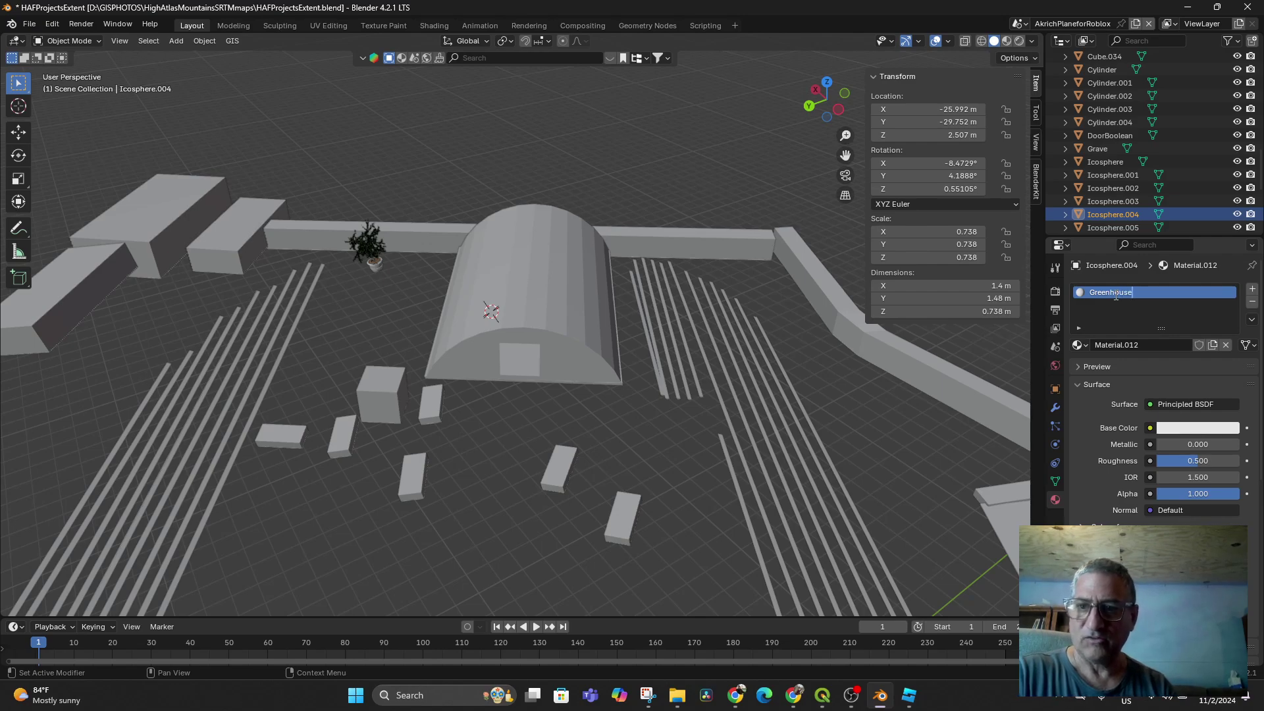
{"action": "type", "text": "Material"}
{"action": "key", "text": "Return"}
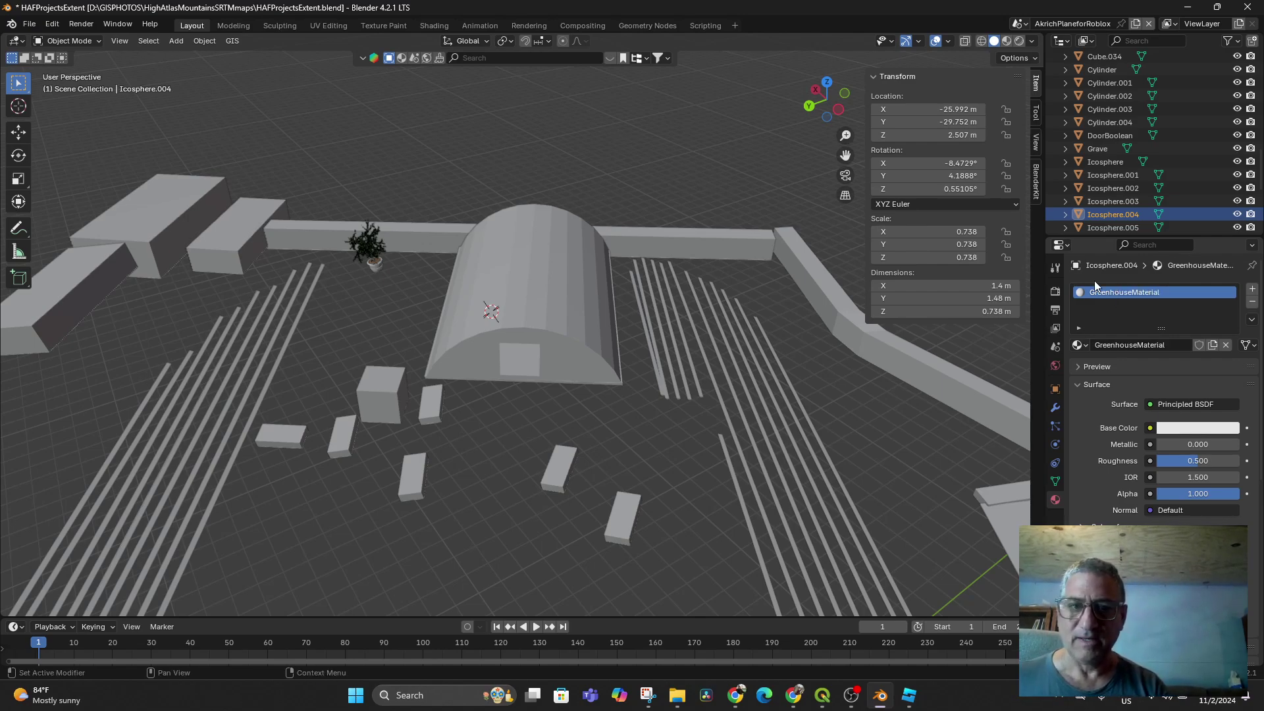
{"action": "left_click", "coordinate": [1007, 41]}
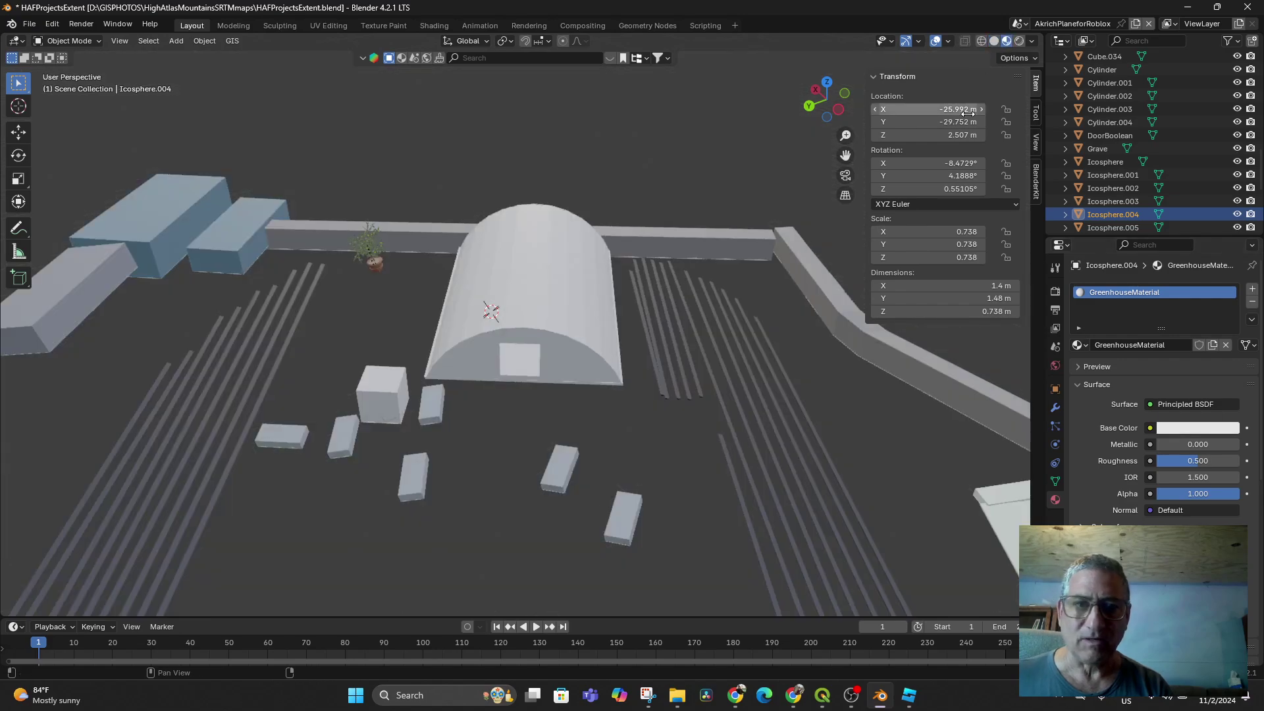
{"action": "middle_click_drag", "start_coordinate": [765, 234], "coordinate": [781, 247]}
{"action": "scroll", "coordinate": [1173, 143], "scroll_direction": "up", "scroll_amount": 10}
{"action": "scroll", "coordinate": [1173, 143], "scroll_direction": "up", "scroll_amount": 3}
{"action": "scroll", "coordinate": [1198, 137], "scroll_direction": "up", "scroll_amount": 2}
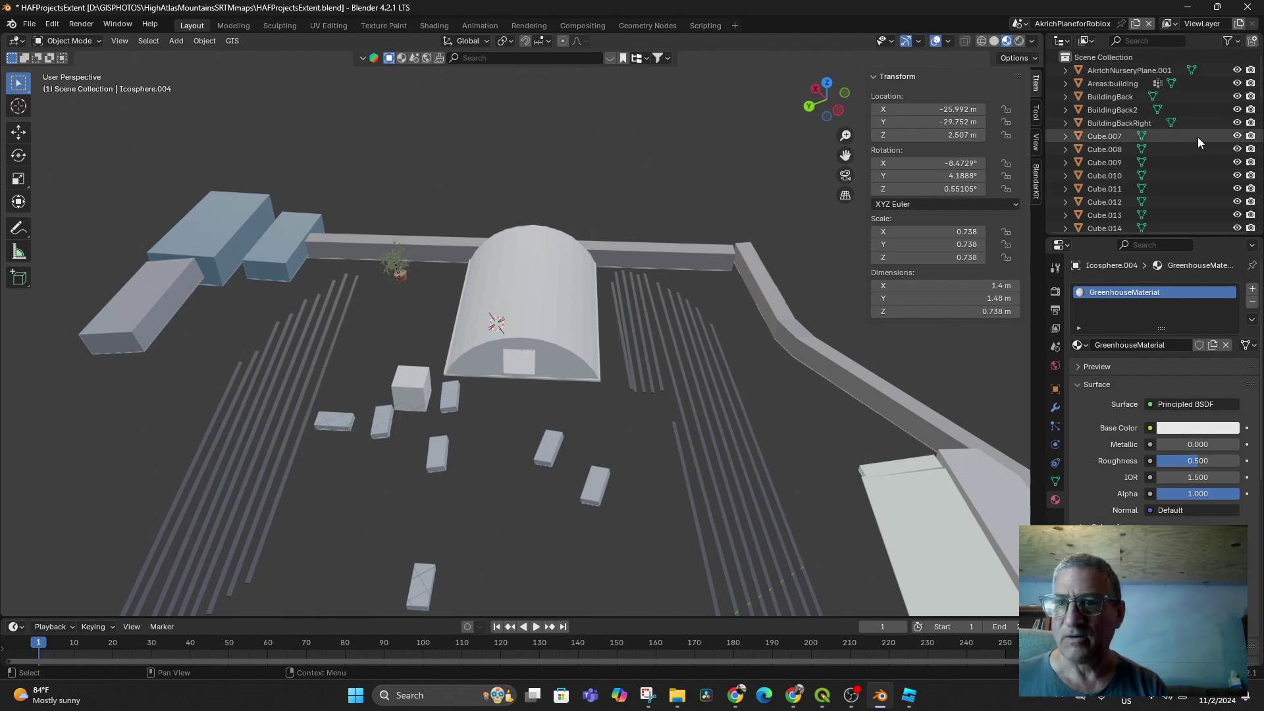
{"action": "scroll", "coordinate": [730, 278], "scroll_direction": "down", "scroll_amount": 5}
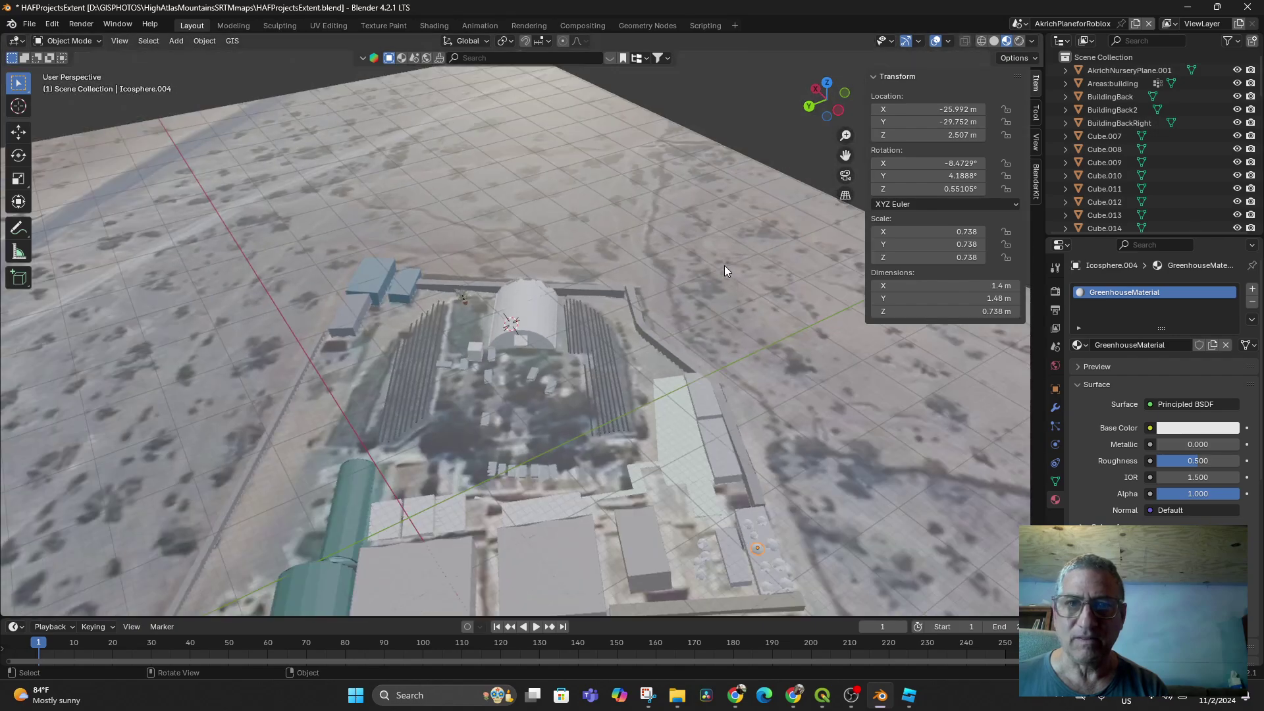
{"action": "scroll", "coordinate": [716, 272], "scroll_direction": "up", "scroll_amount": 2}
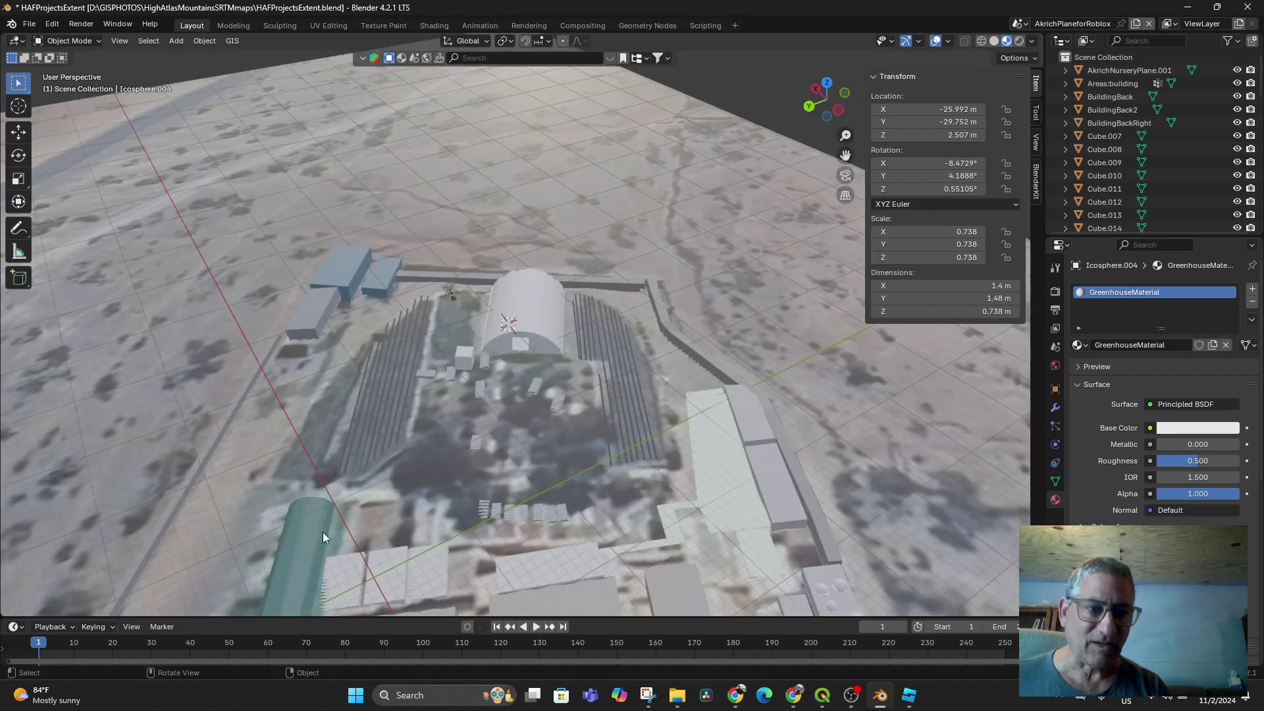
Move the greenhouse dome to a new spot and change the viewport shading.
{"action": "left_click", "coordinate": [537, 312]}
{"action": "key", "text": "g"}
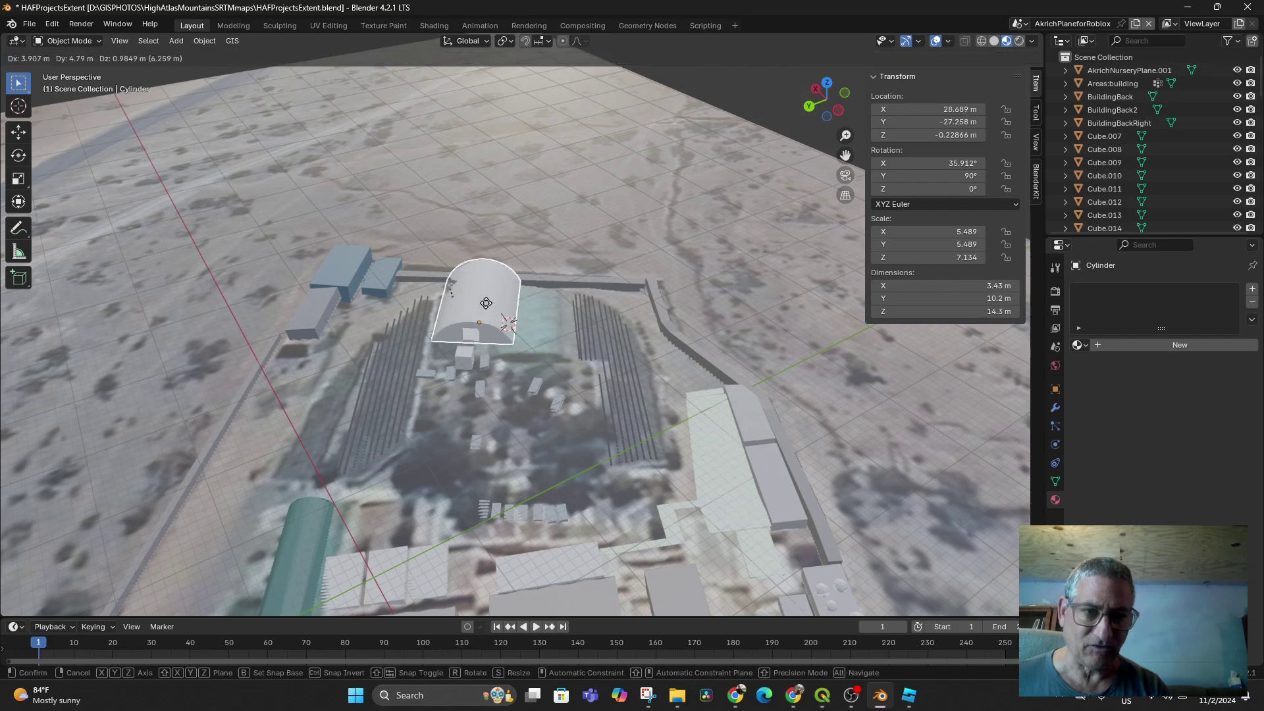
{"action": "left_click", "coordinate": [460, 304]}
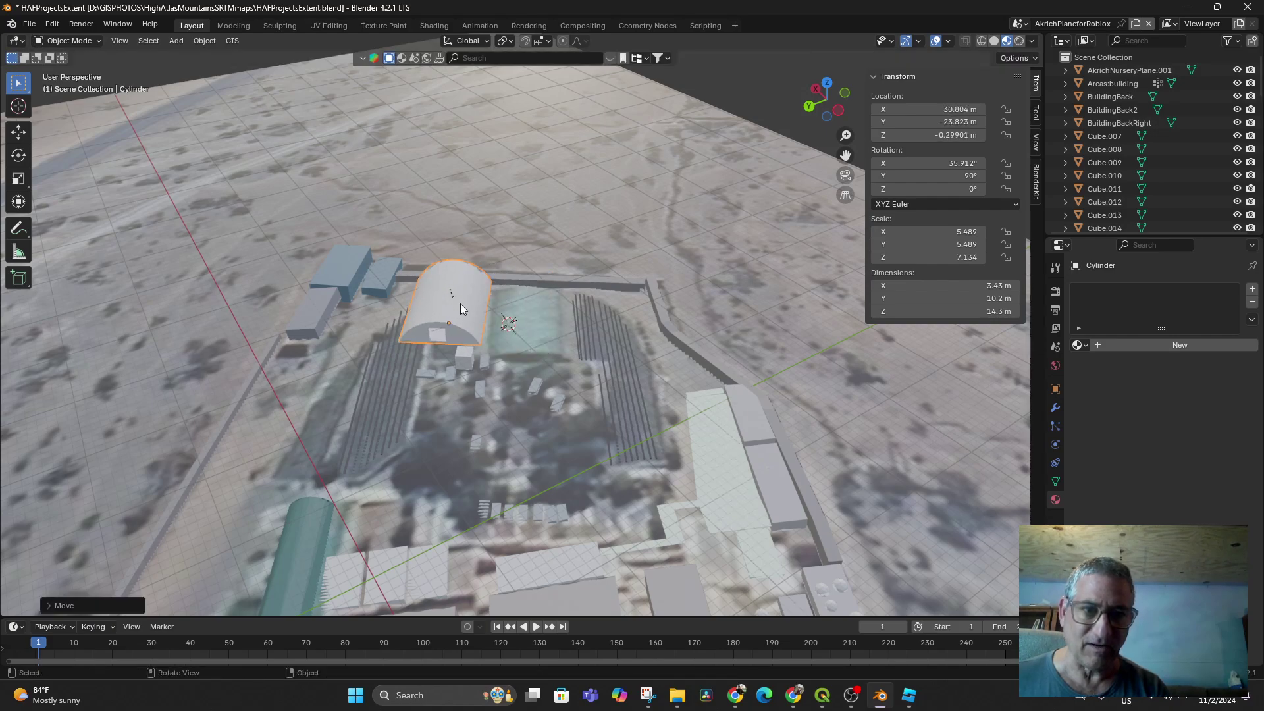
{"action": "scroll", "coordinate": [532, 335], "scroll_direction": "down", "scroll_amount": 1}
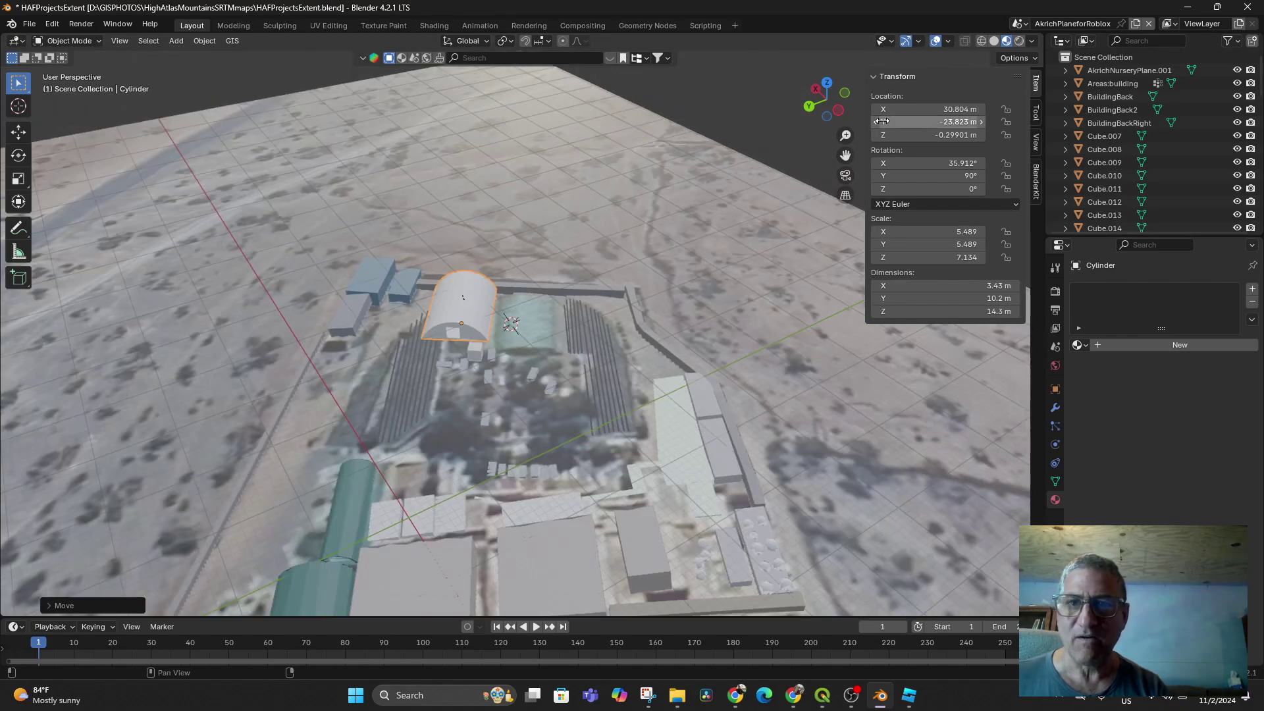
{"action": "left_click", "coordinate": [993, 42]}
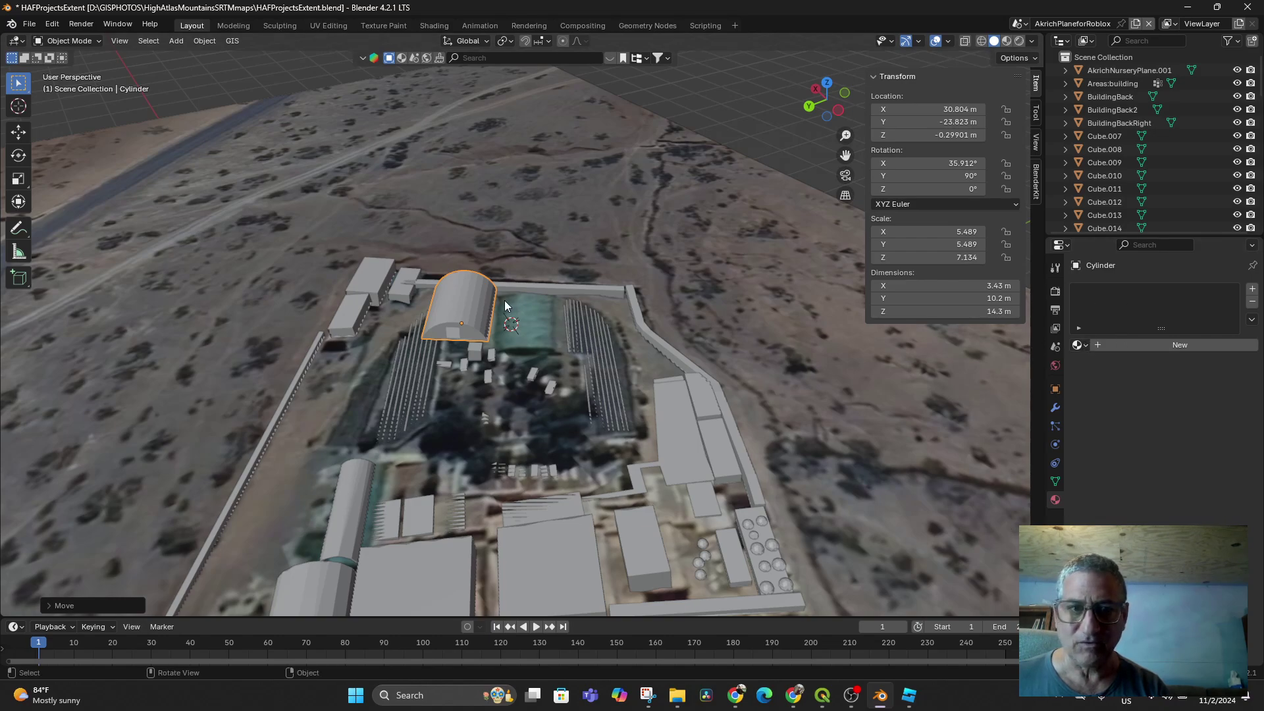
Assign Greenhousematerial to the cylinder and sample its teal base colour from the scene.
{"action": "left_click", "coordinate": [1085, 346]}
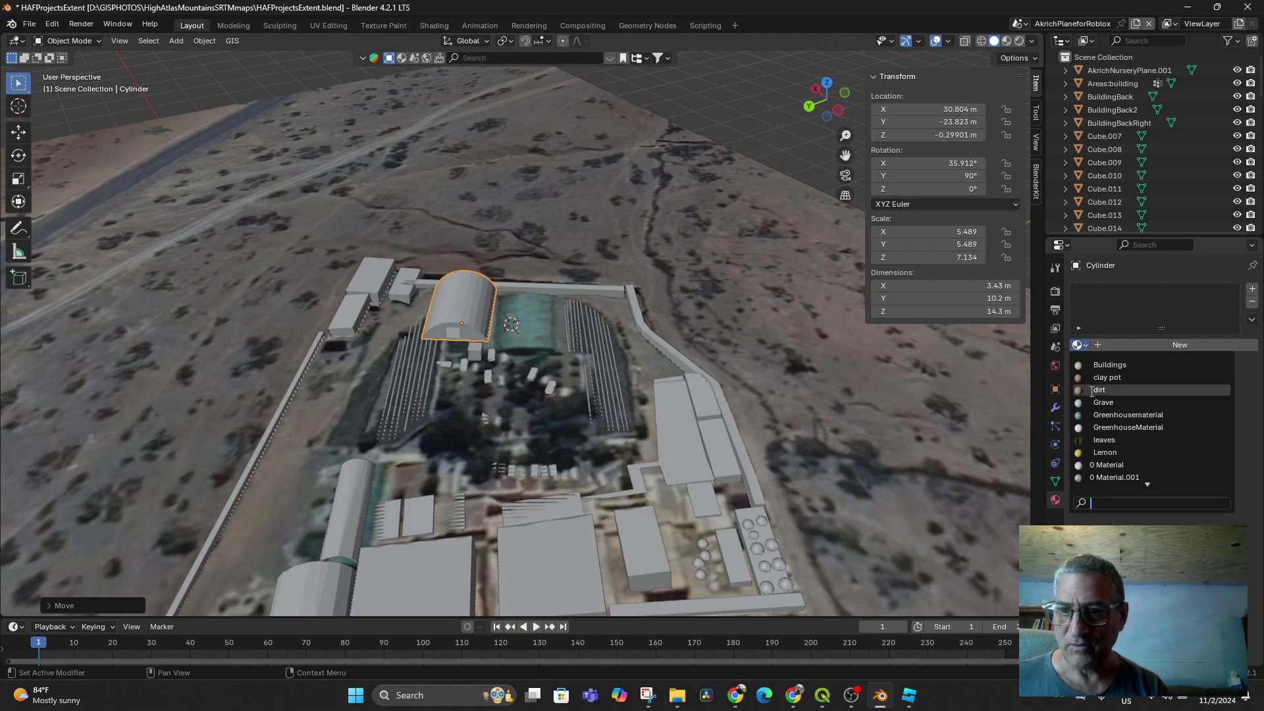
{"action": "left_click", "coordinate": [1102, 414]}
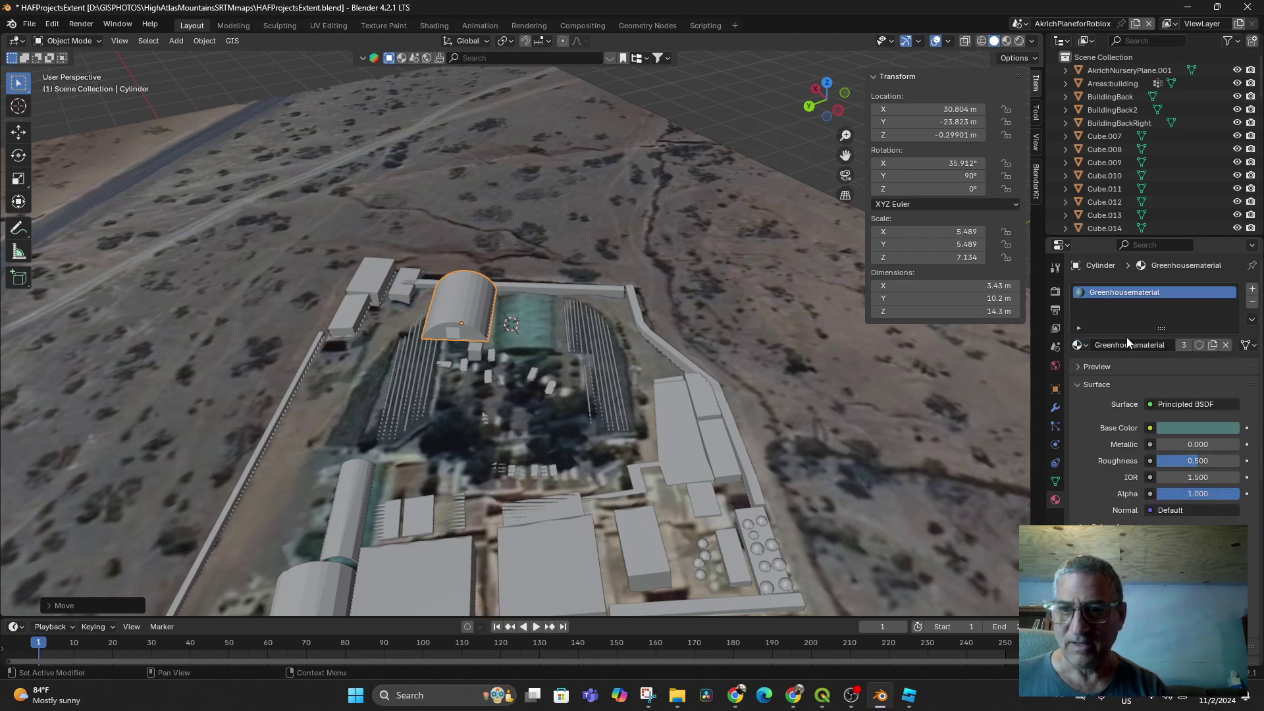
{"action": "left_click", "coordinate": [1184, 429]}
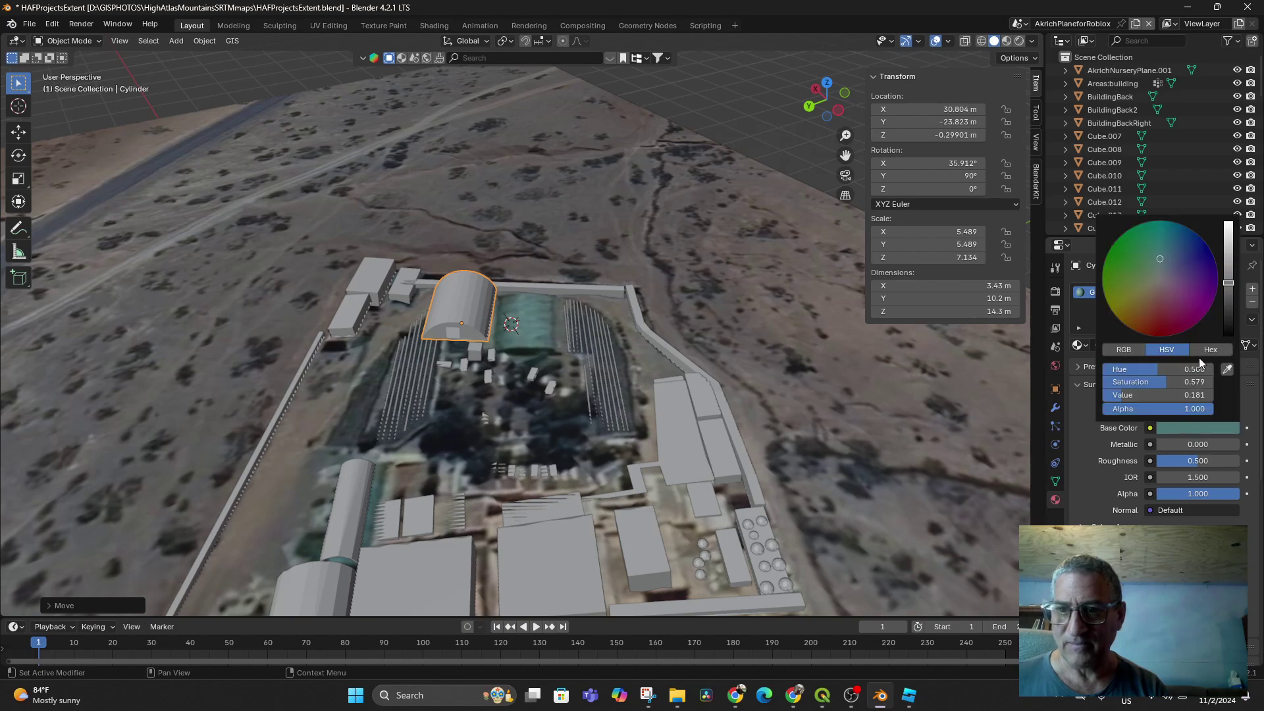
{"action": "left_click", "coordinate": [1226, 369]}
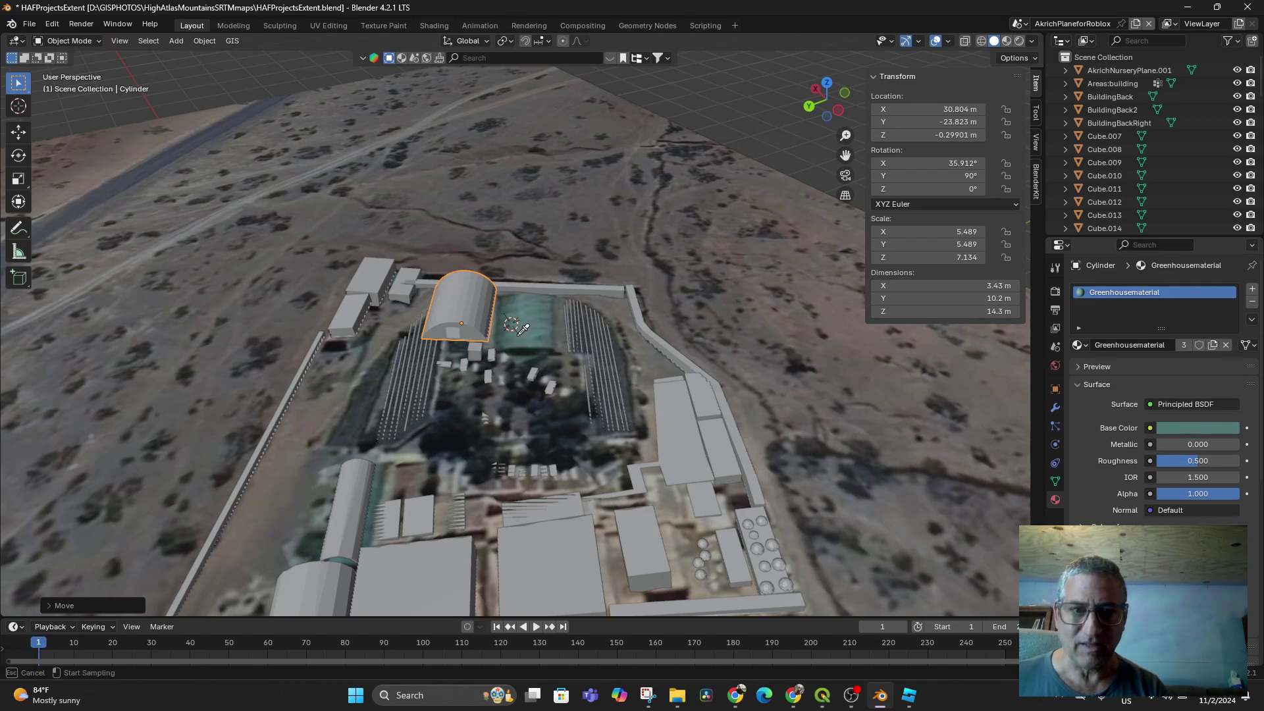
{"action": "left_click", "coordinate": [534, 329]}
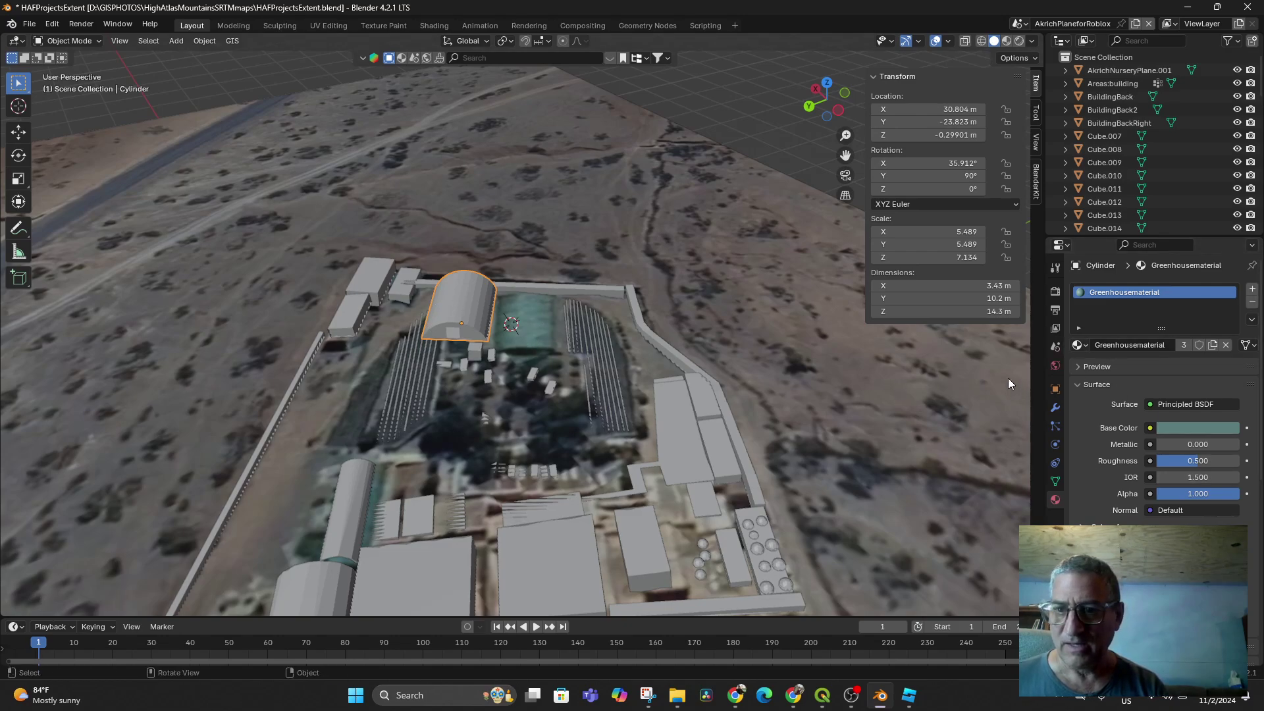
{"action": "double_click", "coordinate": [1099, 346]}
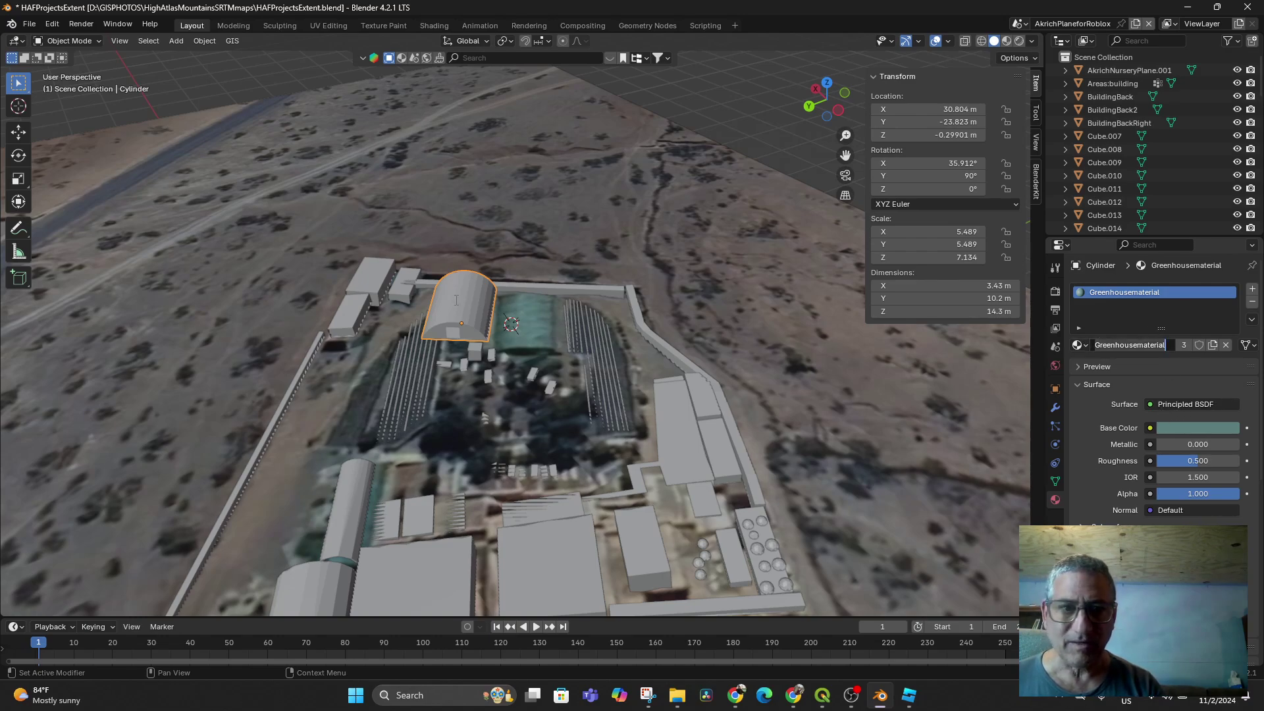
{"action": "left_click", "coordinate": [550, 331]}
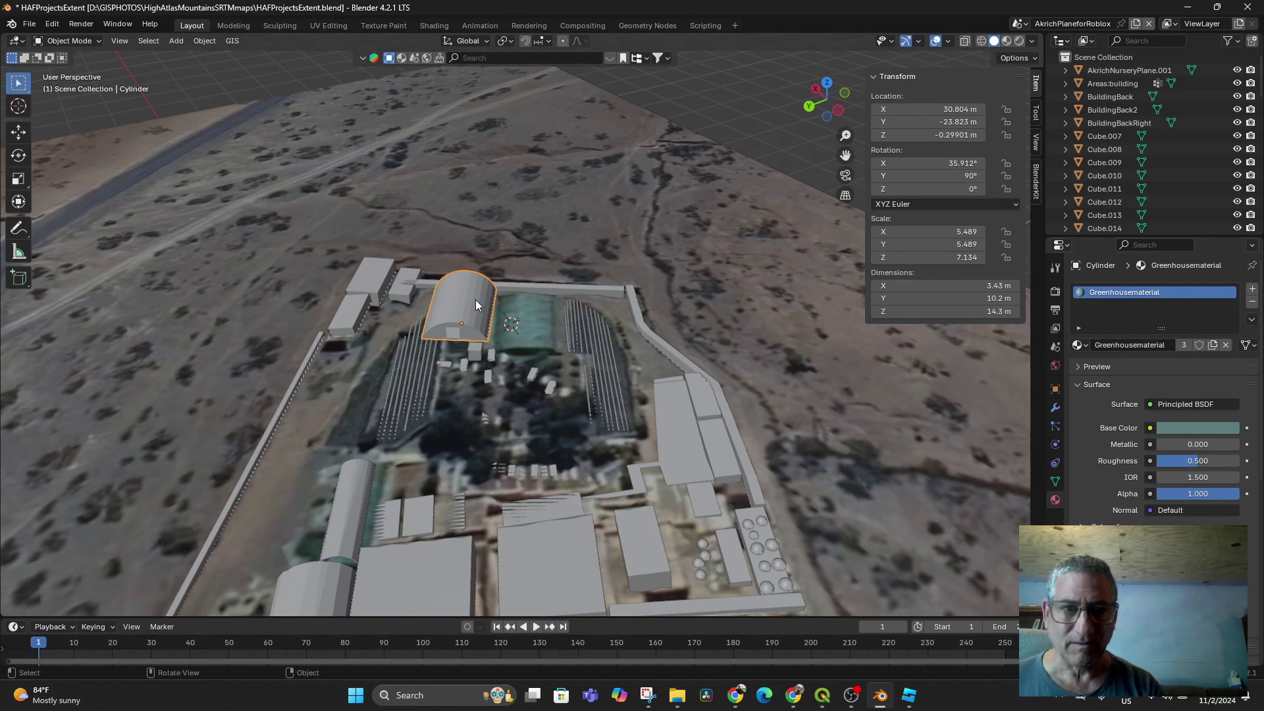
Use Solid shading to hide the aerial terrain and centre the view on the teal greenhouse.
{"action": "left_click", "coordinate": [1007, 41]}
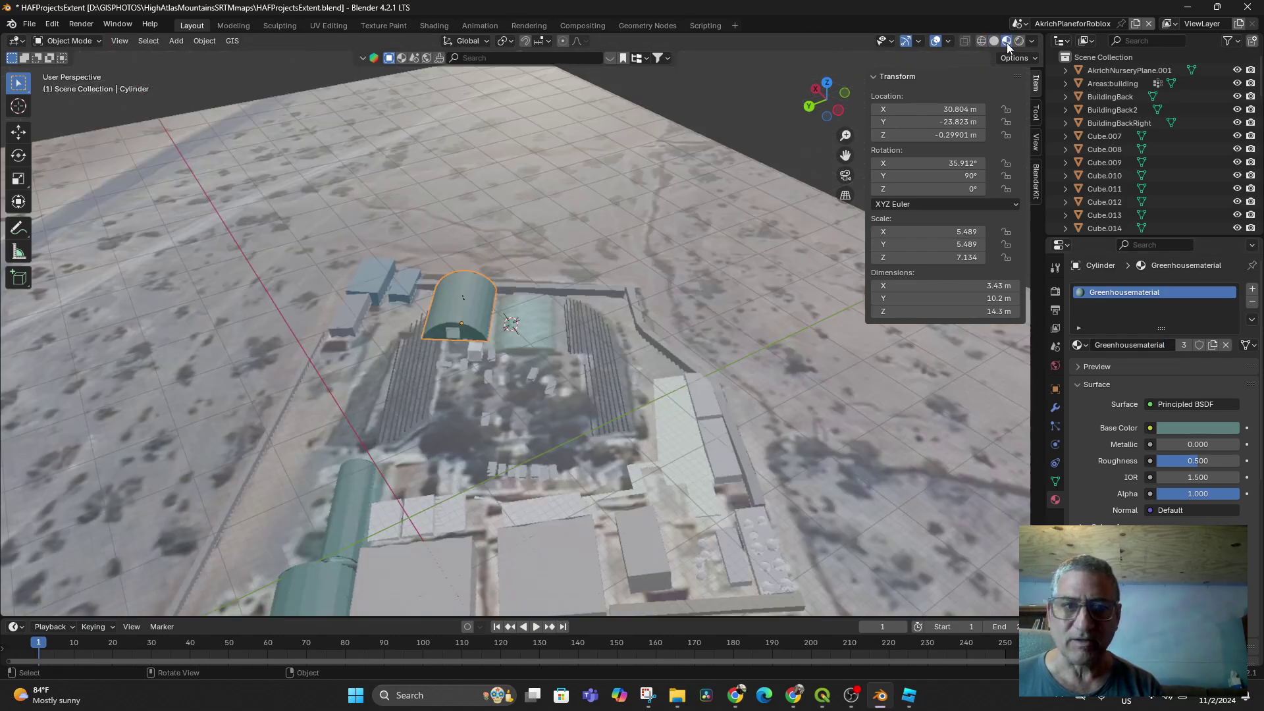
{"action": "mouse_move", "coordinate": [543, 400]}
{"action": "middle_mouse_down"}
{"action": "mouse_move", "coordinate": [561, 392]}
{"action": "mouse_move", "coordinate": [519, 409]}
{"action": "middle_mouse_up"}
{"action": "scroll", "coordinate": [518, 409], "scroll_direction": "up", "scroll_amount": 4}
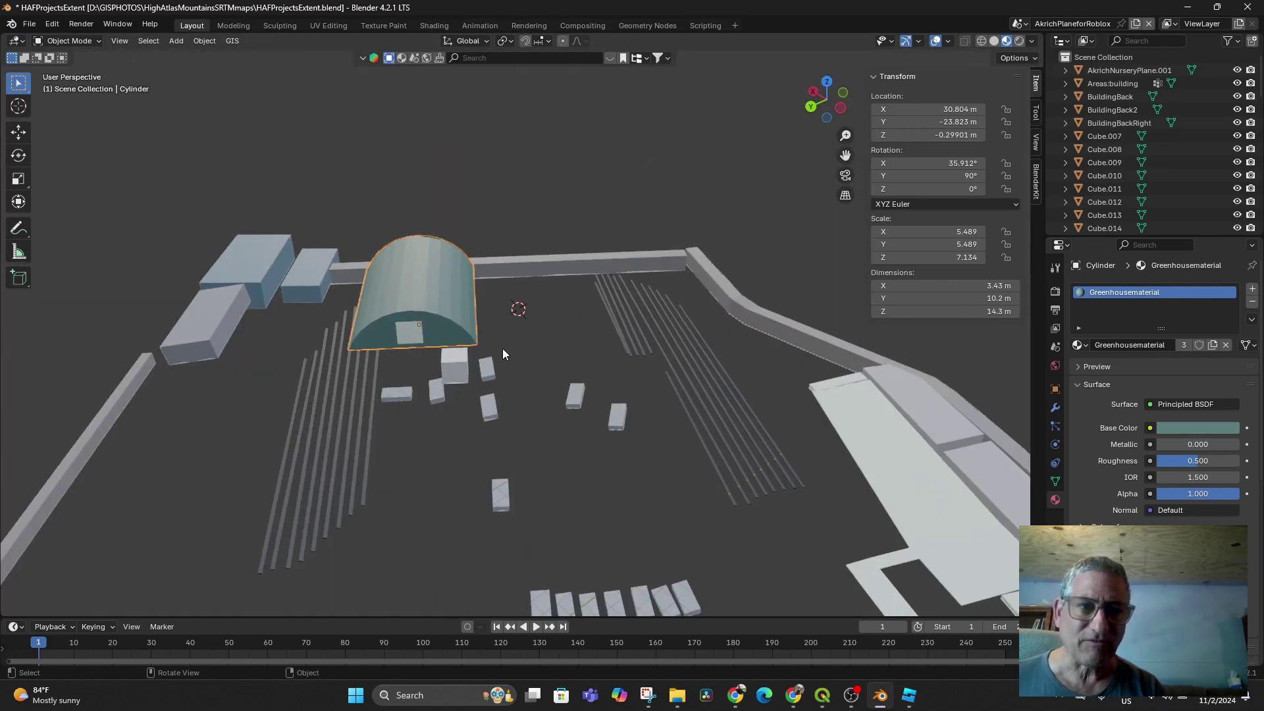
{"action": "scroll", "coordinate": [483, 356], "scroll_direction": "up", "scroll_amount": 2}
{"action": "middle_click_drag", "start_coordinate": [420, 347], "coordinate": [610, 449], "text": "shift"}
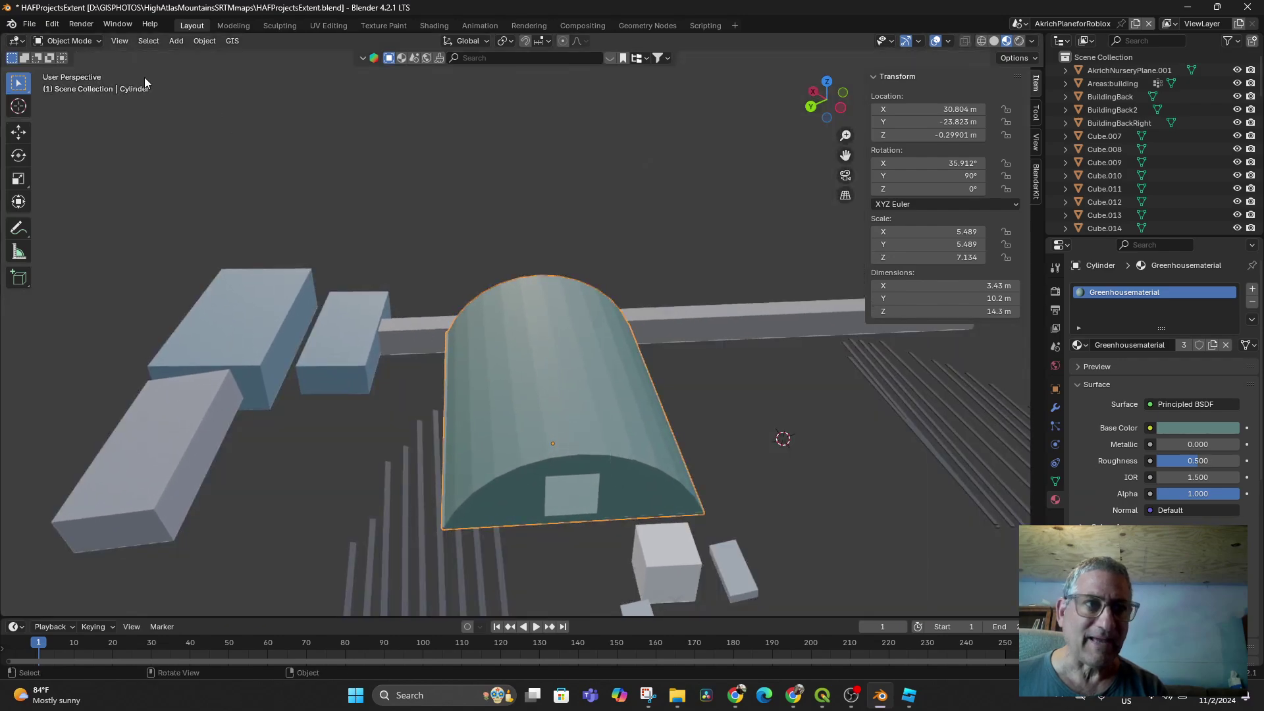
Enter Edit Mode on the greenhouse, use face select, and select its base face.
{"action": "left_click", "coordinate": [61, 40]}
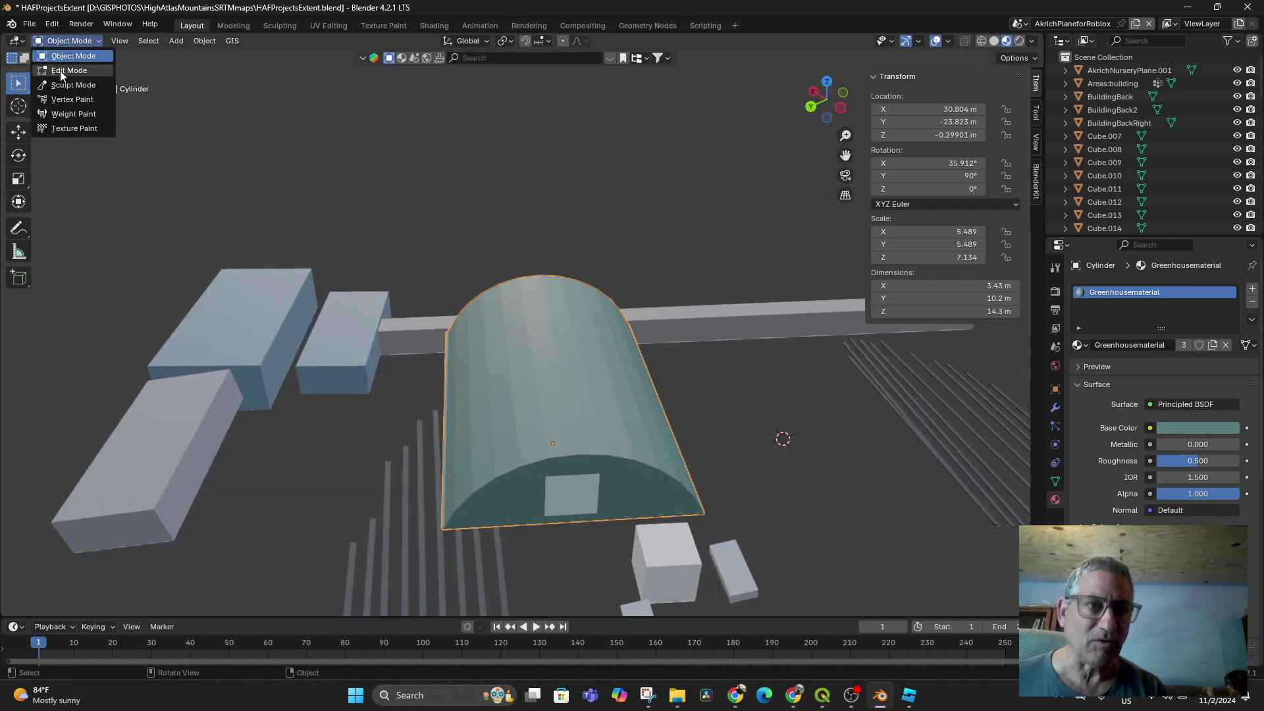
{"action": "left_click", "coordinate": [61, 70]}
{"action": "scroll", "coordinate": [514, 376], "scroll_direction": "up", "scroll_amount": 3}
{"action": "scroll", "coordinate": [585, 444], "scroll_direction": "up", "scroll_amount": 1}
{"action": "scroll", "coordinate": [587, 439], "scroll_direction": "down", "scroll_amount": 5}
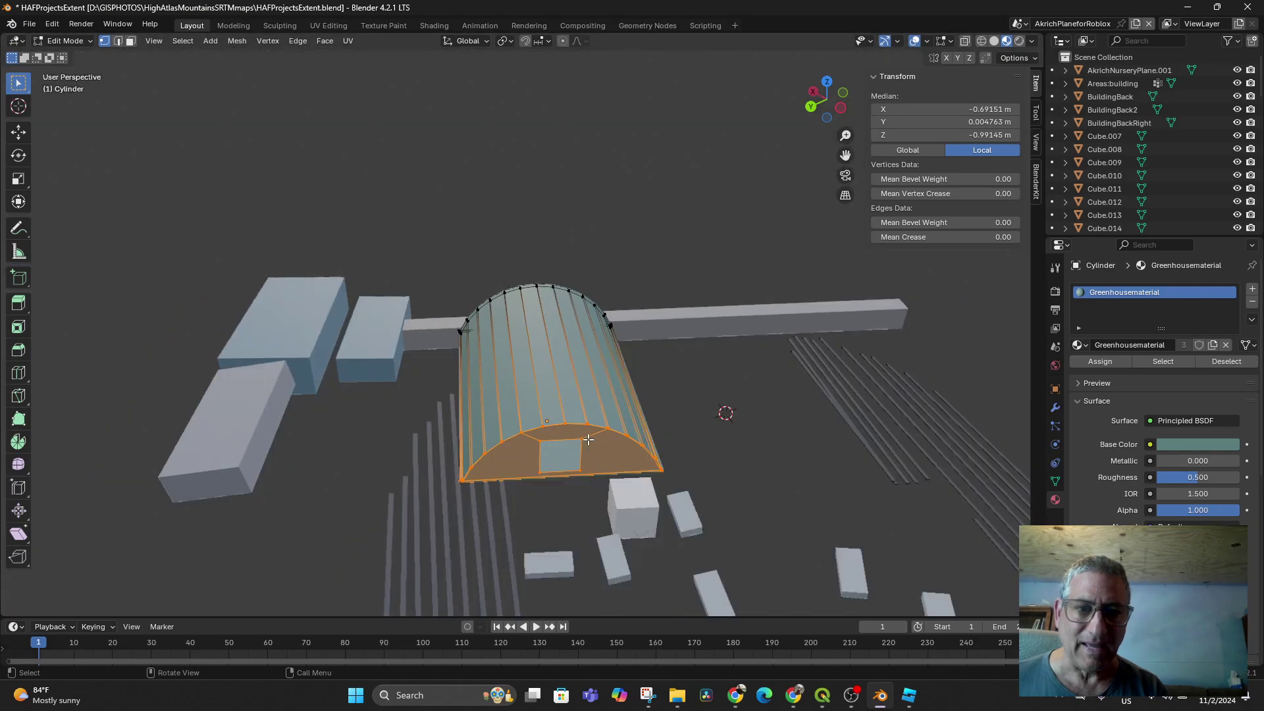
{"action": "left_click", "coordinate": [558, 457]}
{"action": "scroll", "coordinate": [562, 444], "scroll_direction": "up", "scroll_amount": 1}
{"action": "scroll", "coordinate": [568, 435], "scroll_direction": "up", "scroll_amount": 1}
{"action": "scroll", "coordinate": [569, 433], "scroll_direction": "up", "scroll_amount": 2}
{"action": "scroll", "coordinate": [570, 432], "scroll_direction": "up", "scroll_amount": 2}
{"action": "scroll", "coordinate": [570, 432], "scroll_direction": "down", "scroll_amount": 1}
{"action": "scroll", "coordinate": [570, 433], "scroll_direction": "down", "scroll_amount": 4}
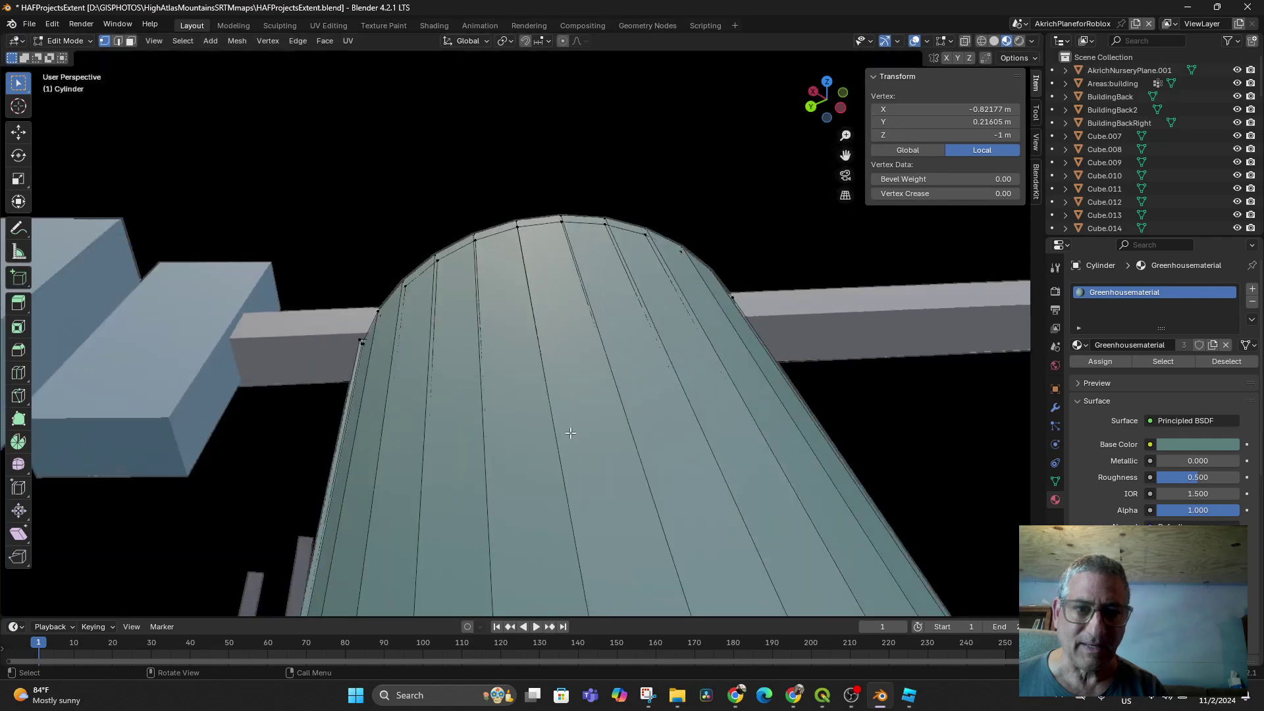
{"action": "scroll", "coordinate": [570, 432], "scroll_direction": "down", "scroll_amount": 3}
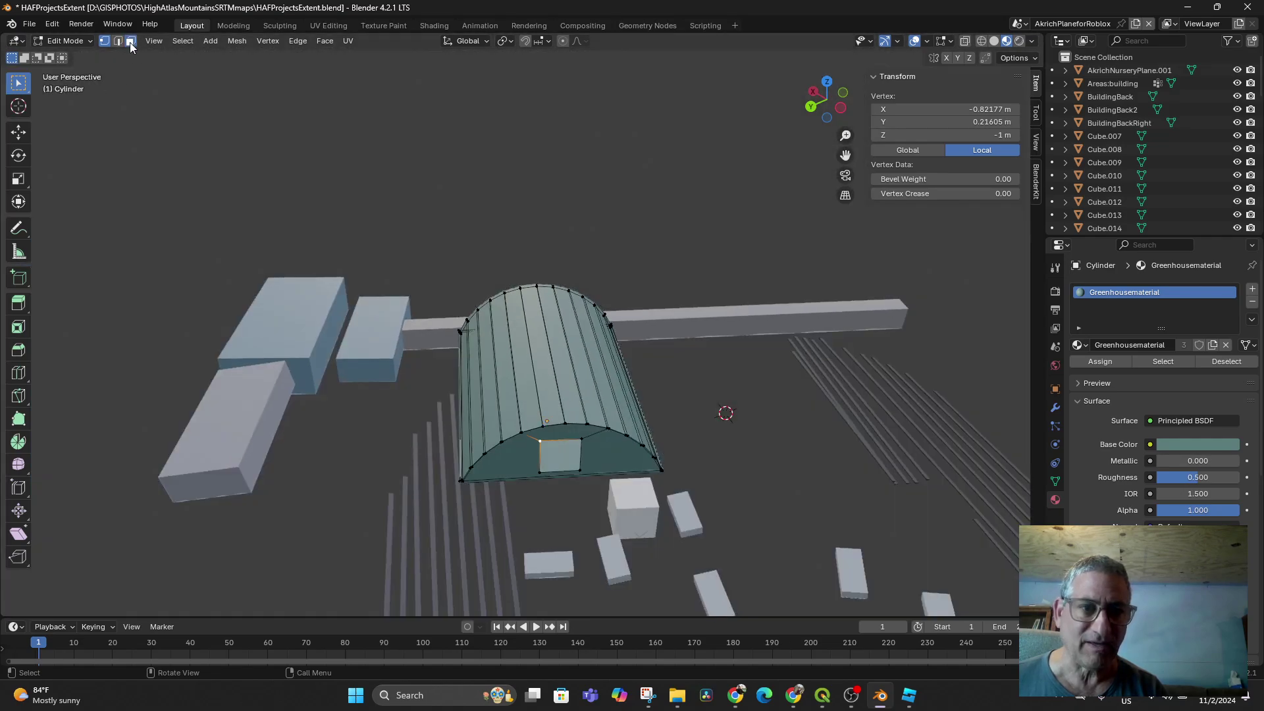
{"action": "left_click", "coordinate": [130, 42]}
{"action": "left_click", "coordinate": [559, 461]}
{"action": "mouse_move", "coordinate": [559, 462]}
{"action": "middle_mouse_down"}
{"action": "mouse_move", "coordinate": [570, 480]}
{"action": "mouse_move", "coordinate": [583, 464]}
{"action": "middle_mouse_up"}
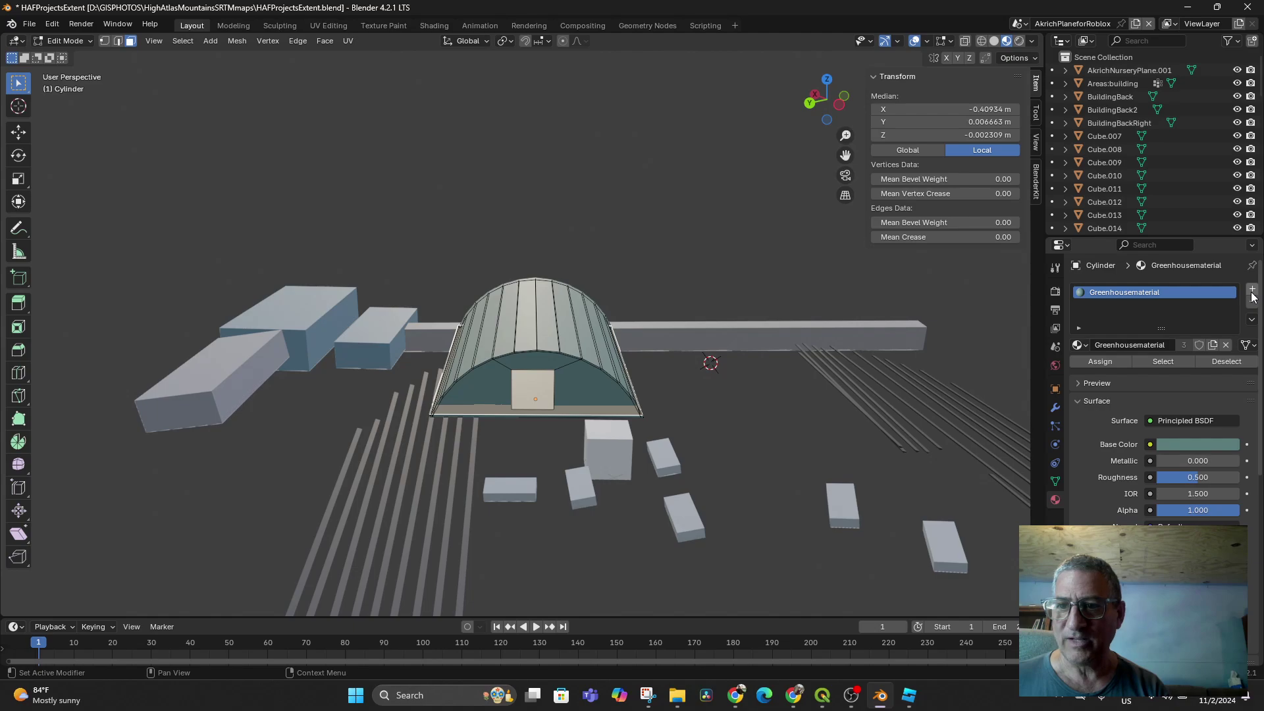
Add a second material slot with a new GreenhouseGround material assigned to the base face.
{"action": "left_click", "coordinate": [1252, 290]}
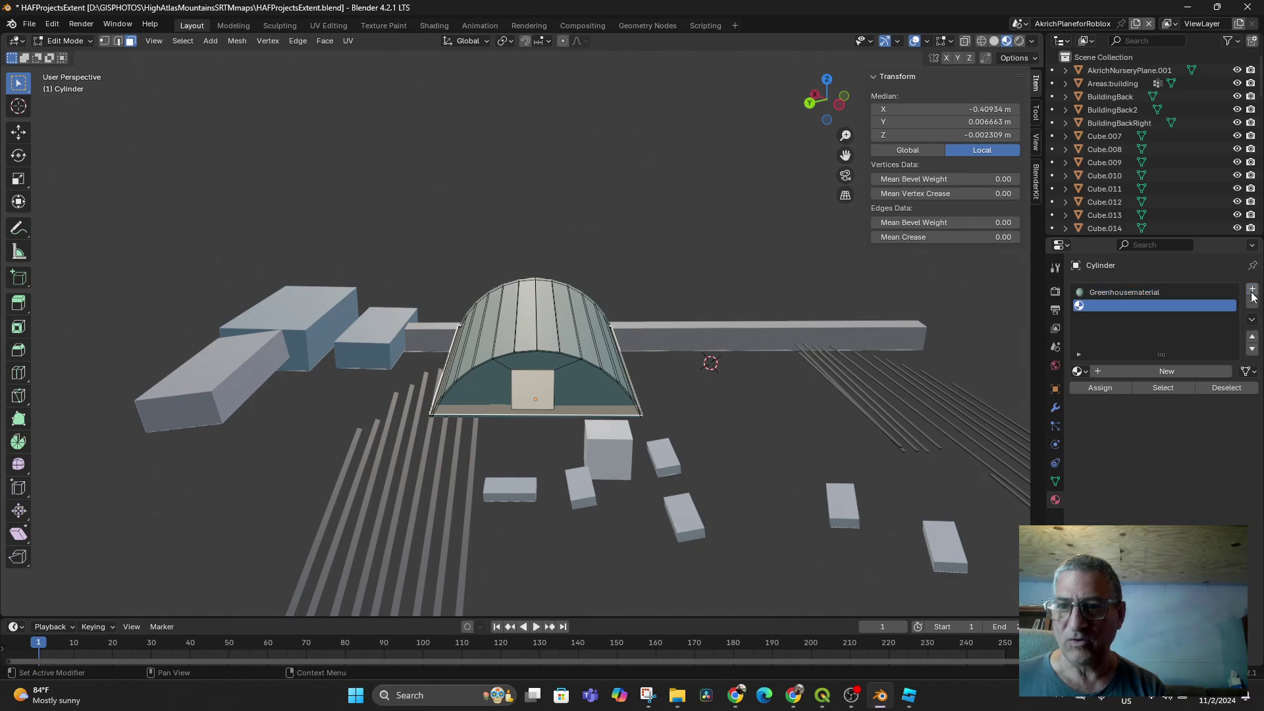
{"action": "left_click", "coordinate": [1136, 371]}
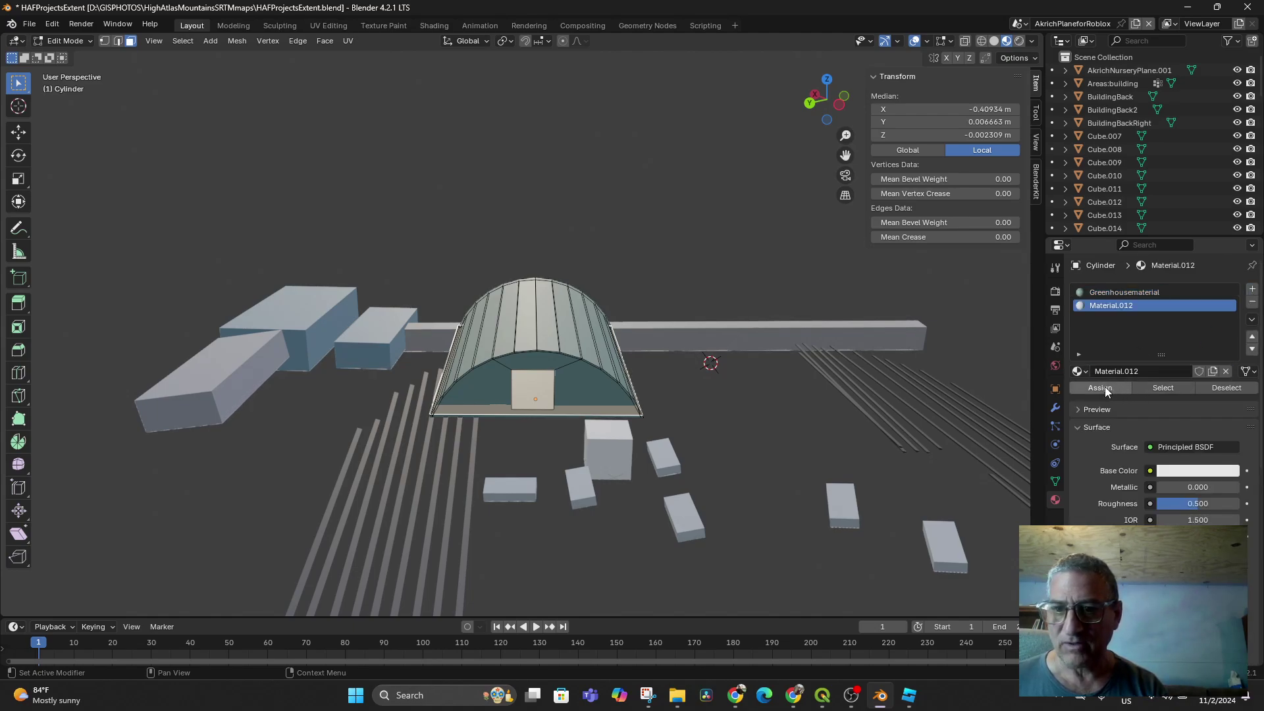
{"action": "left_click", "coordinate": [1127, 370]}
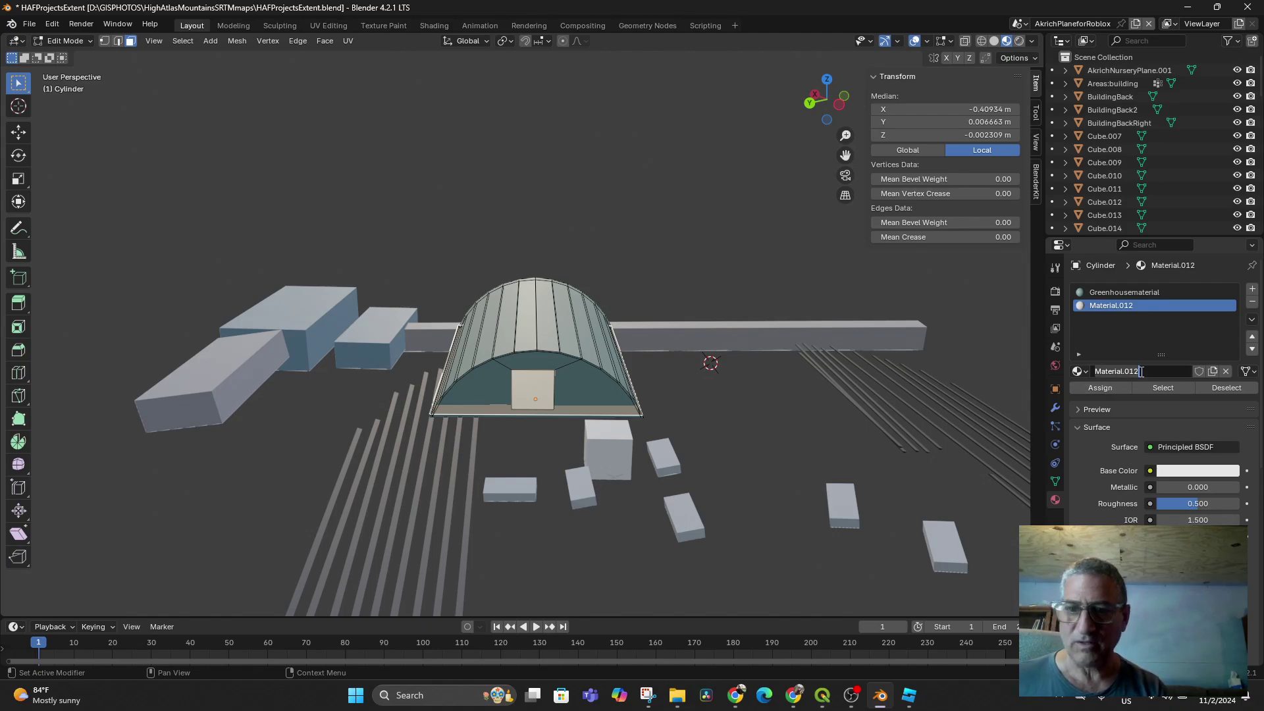
{"action": "key", "text": "BackSpace"}
{"action": "key", "text": "BackSpace"}
{"action": "key", "text": "BackSpace"}
{"action": "type", "text": "rp"}
{"action": "key", "text": "ctrl+a"}
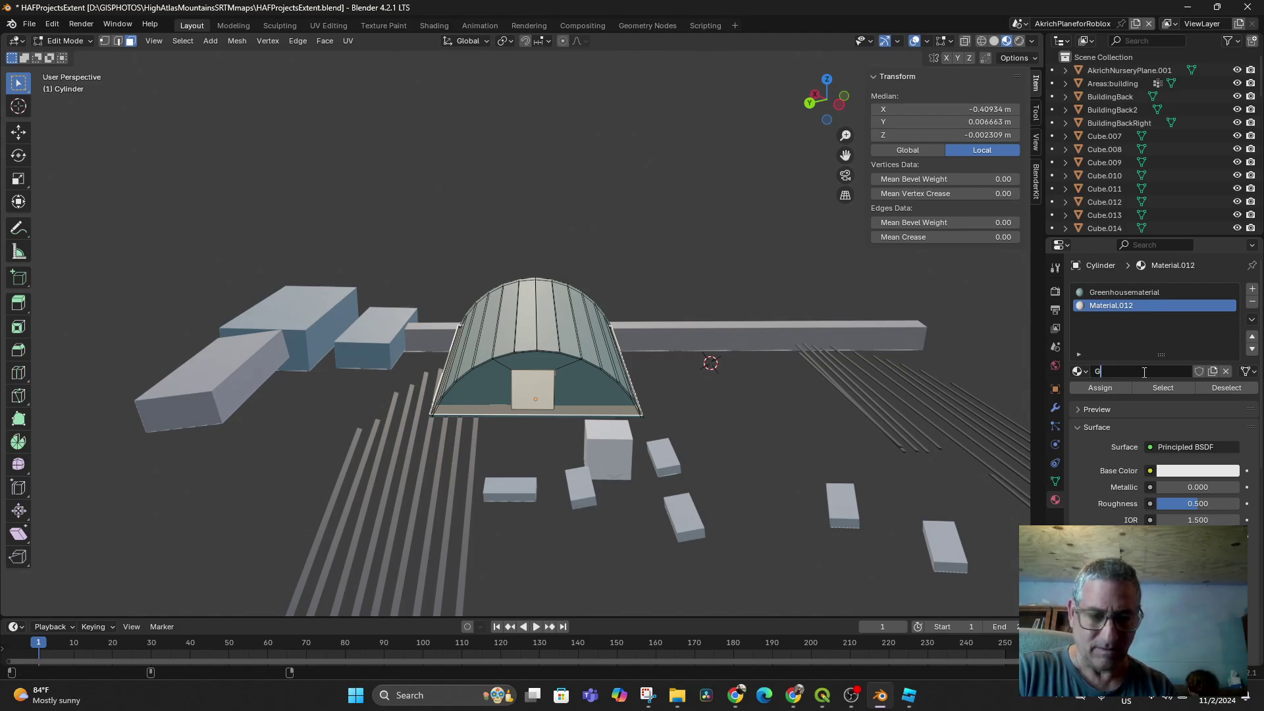
{"action": "type", "text": "GreenhouseGround"}
{"action": "key", "text": "Return"}
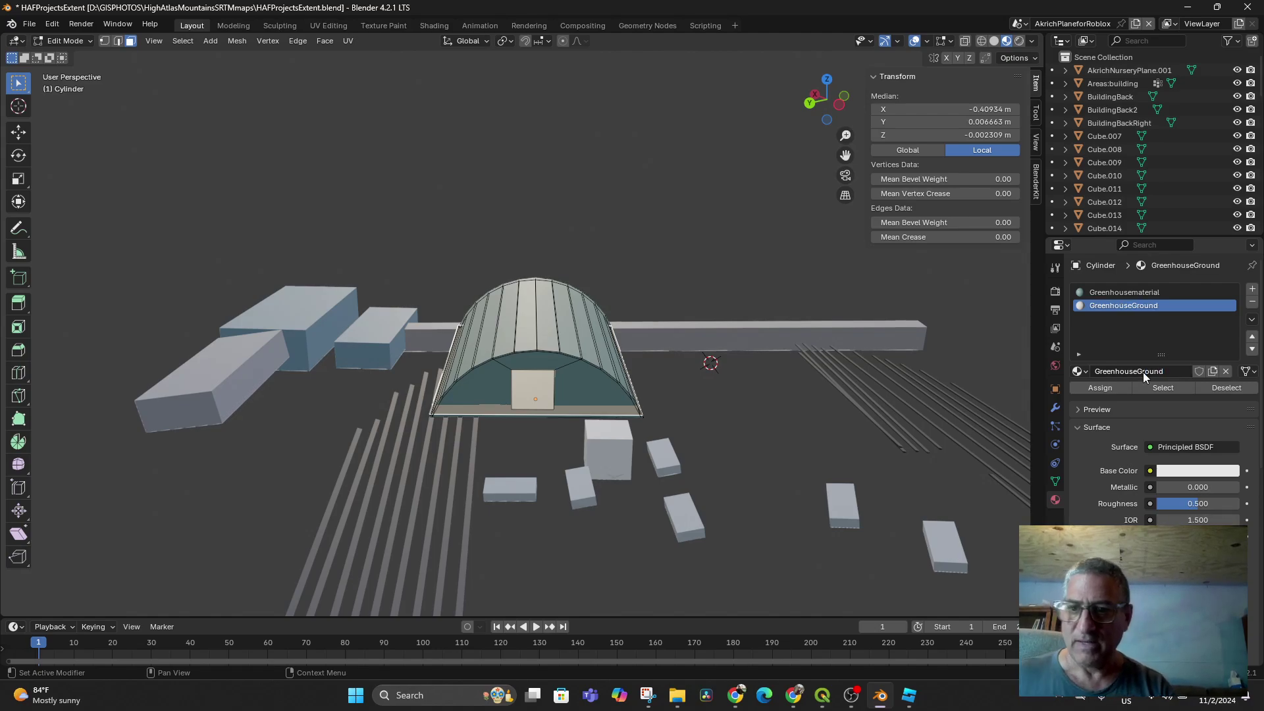
{"action": "left_click", "coordinate": [1109, 387]}
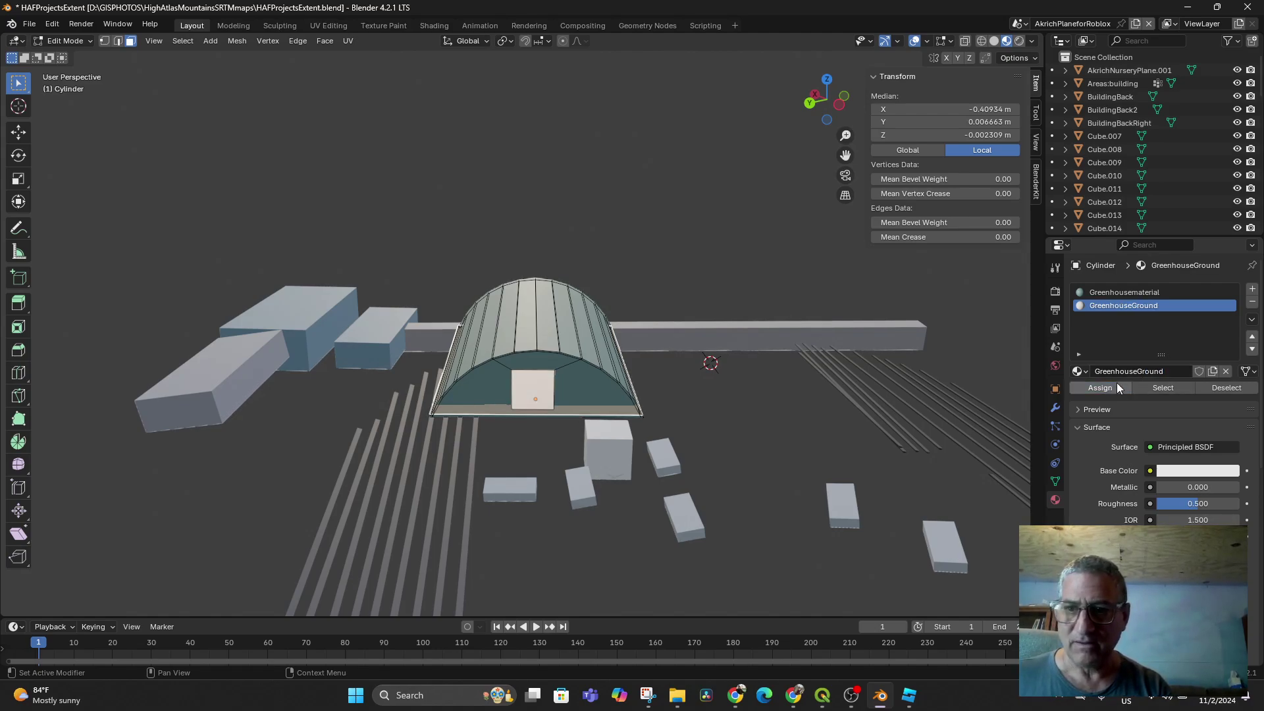
Give GreenhouseGround a dark red base colour, then make Greenhousematerial the active slot.
{"action": "double_click", "coordinate": [1101, 301]}
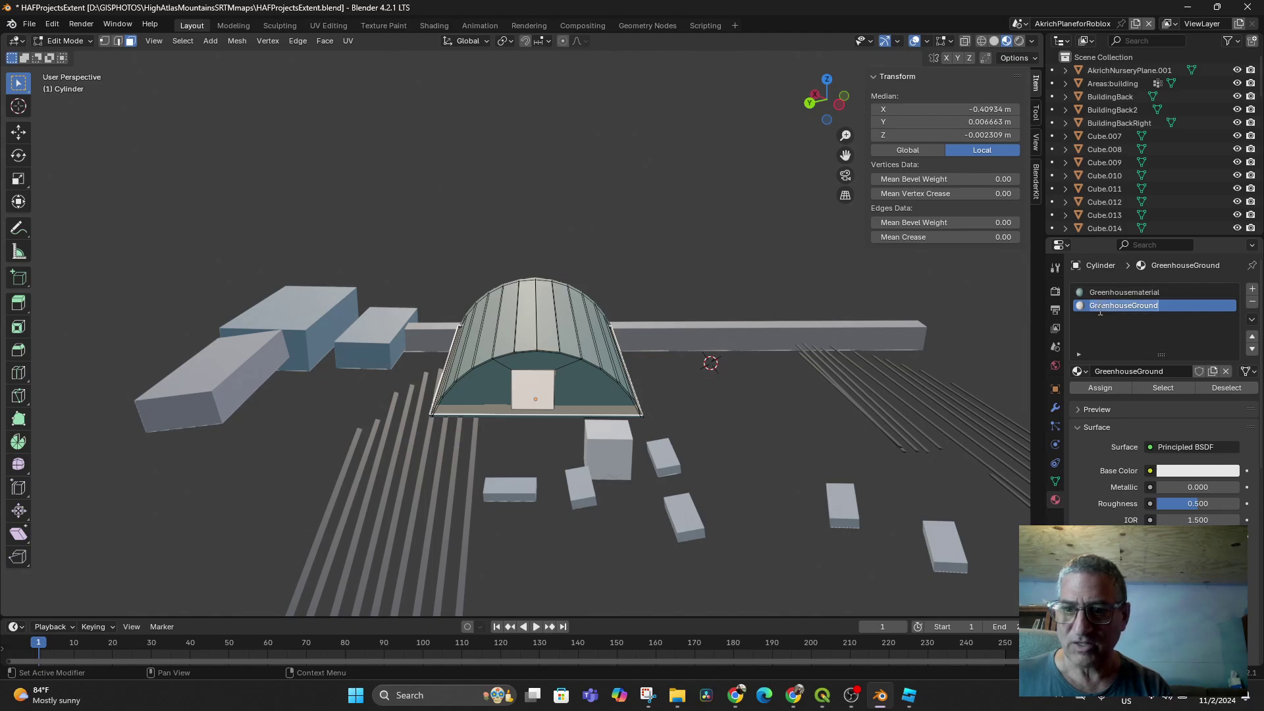
{"action": "left_click", "coordinate": [1177, 464]}
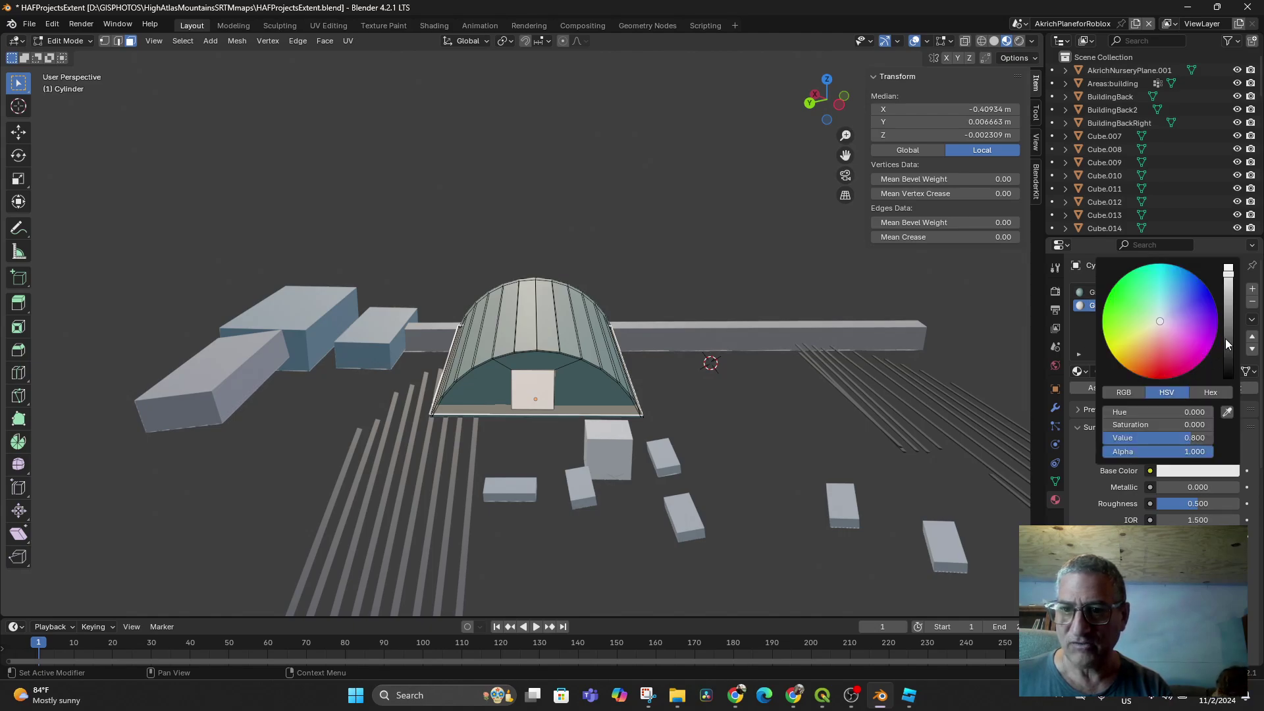
{"action": "left_click_drag", "start_coordinate": [1226, 339], "coordinate": [1160, 352]}
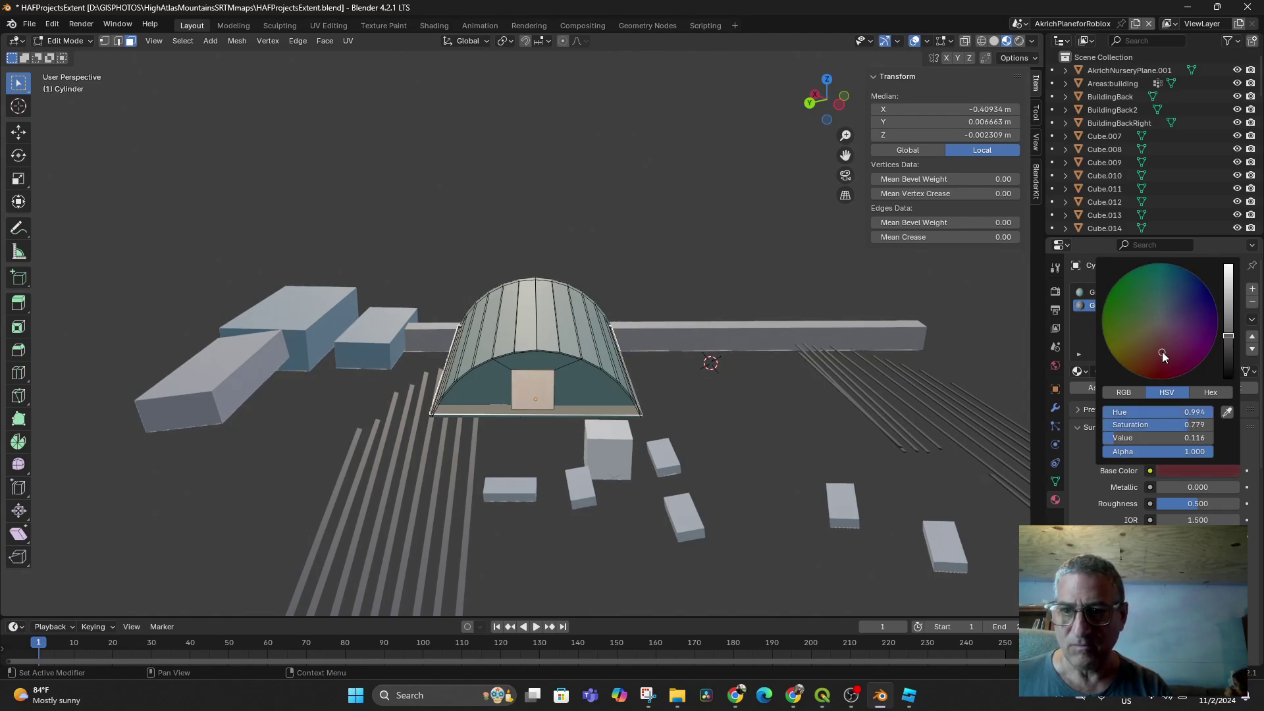
{"action": "left_click_drag", "start_coordinate": [1222, 342], "coordinate": [1227, 356]}
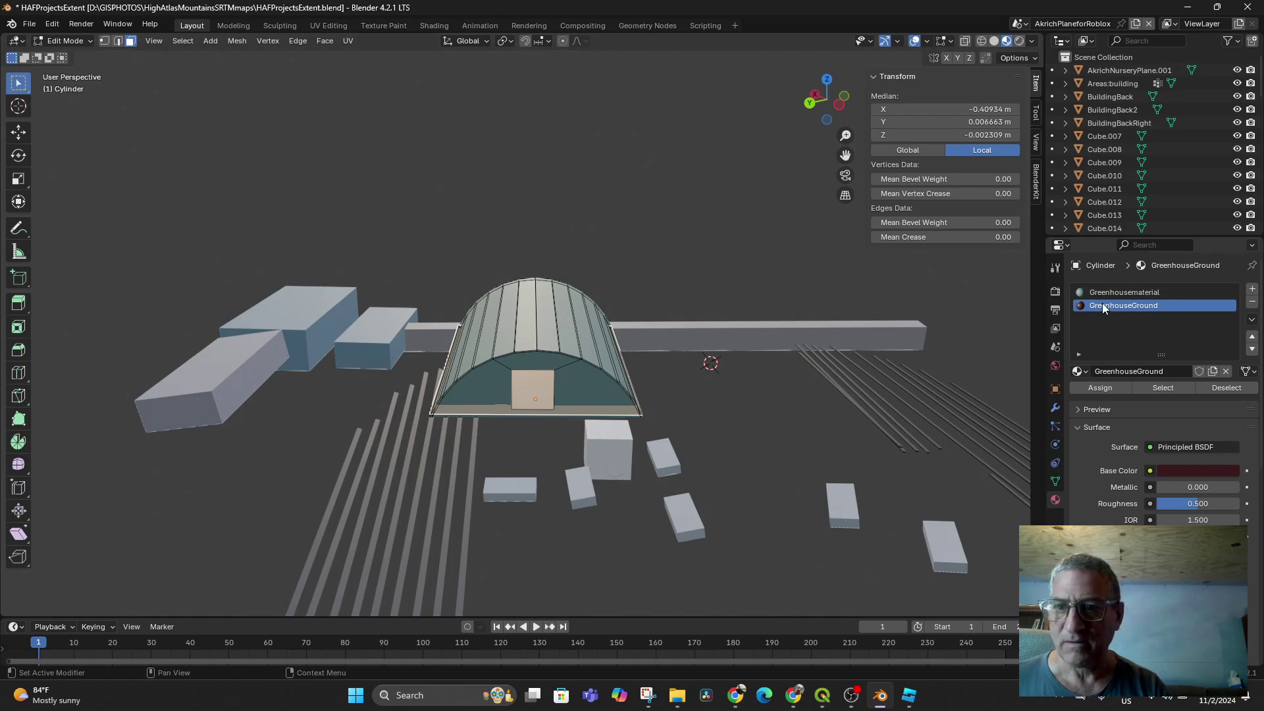
{"action": "left_click", "coordinate": [1109, 387]}
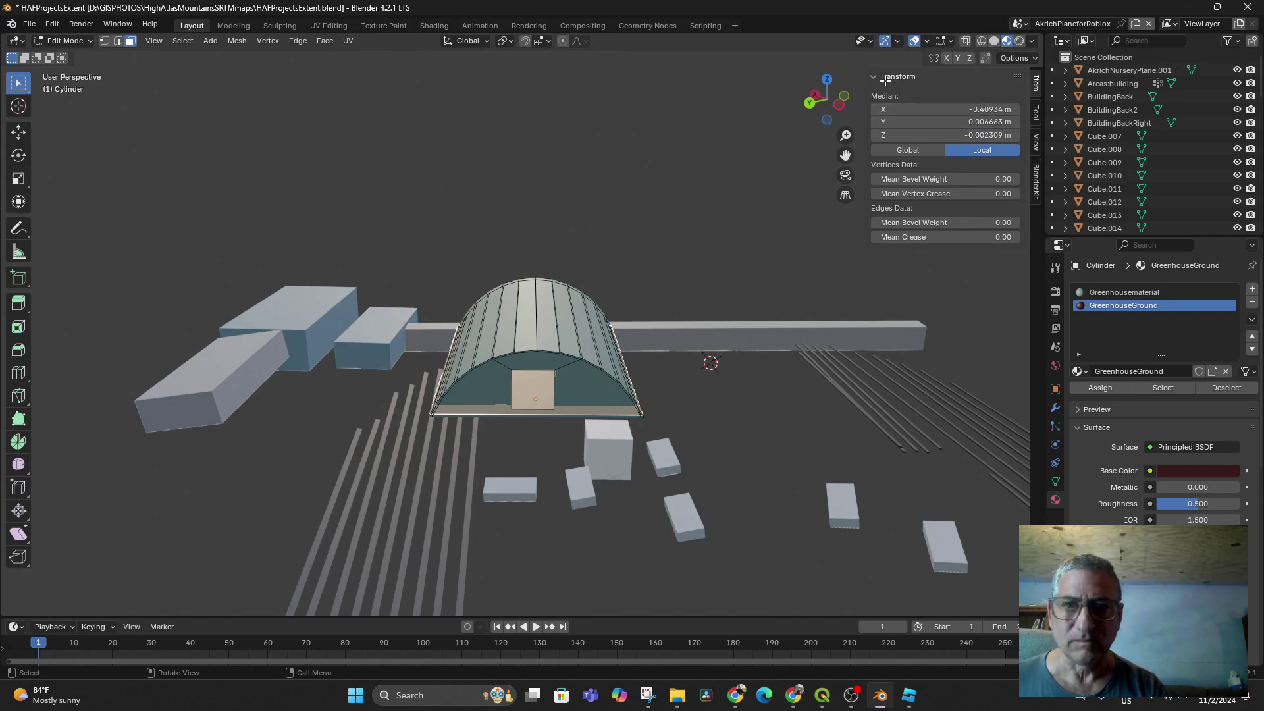
{"action": "left_click", "coordinate": [1162, 392]}
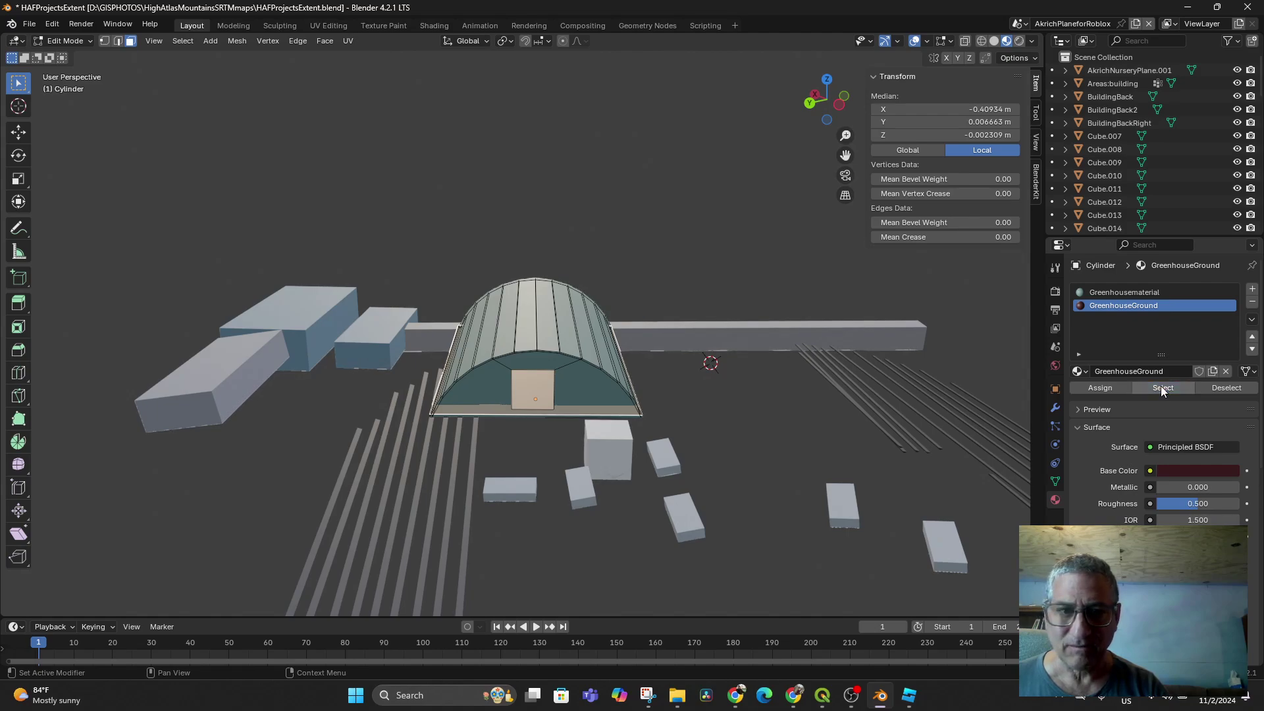
{"action": "left_click", "coordinate": [1161, 294]}
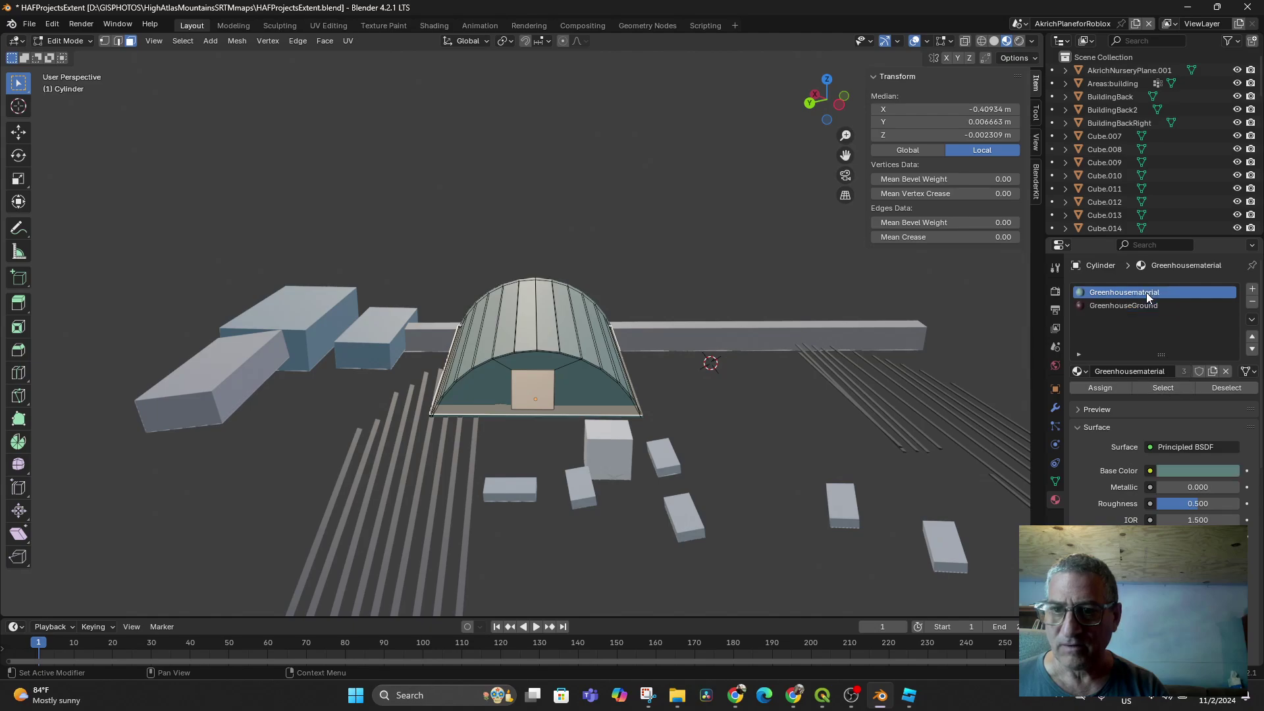
{"action": "left_click", "coordinate": [1252, 302]}
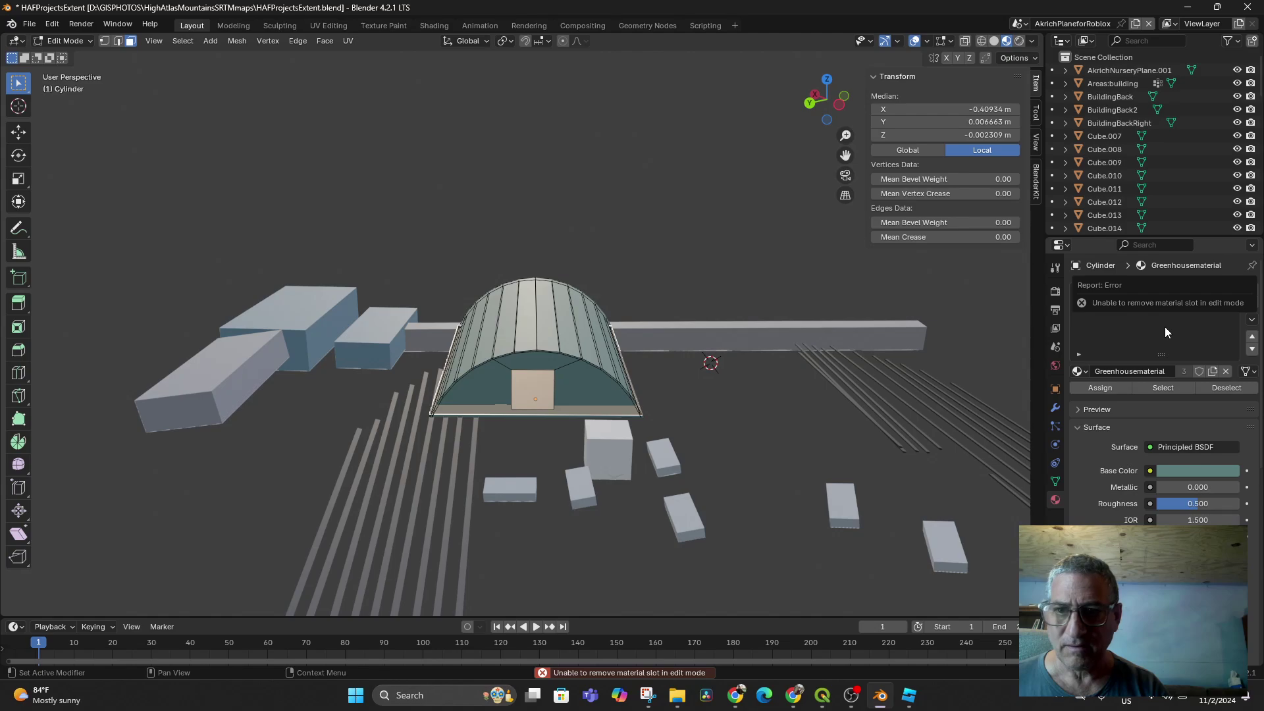
{"action": "scroll", "coordinate": [547, 373], "scroll_direction": "up", "scroll_amount": 3}
{"action": "scroll", "coordinate": [546, 373], "scroll_direction": "up", "scroll_amount": 3}
{"action": "scroll", "coordinate": [593, 434], "scroll_direction": "down", "scroll_amount": 4}
{"action": "mouse_move", "coordinate": [606, 443]}
{"action": "middle_mouse_down"}
{"action": "mouse_move", "coordinate": [616, 430]}
{"action": "mouse_move", "coordinate": [572, 375]}
{"action": "mouse_move", "coordinate": [602, 364]}
{"action": "mouse_move", "coordinate": [574, 398]}
{"action": "middle_mouse_up"}
{"action": "scroll", "coordinate": [574, 397], "scroll_direction": "up", "scroll_amount": 5}
{"action": "scroll", "coordinate": [573, 399], "scroll_direction": "down", "scroll_amount": 5}
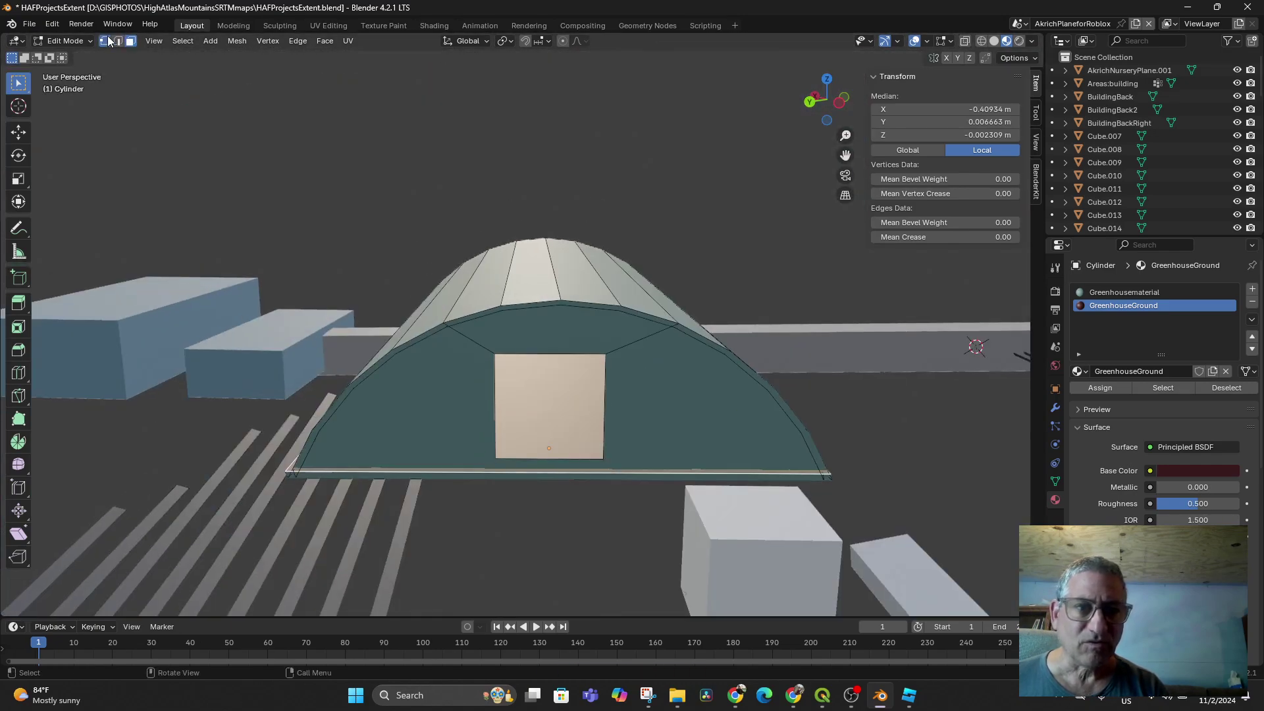
{"action": "left_click", "coordinate": [104, 40]}
{"action": "left_click", "coordinate": [549, 417]}
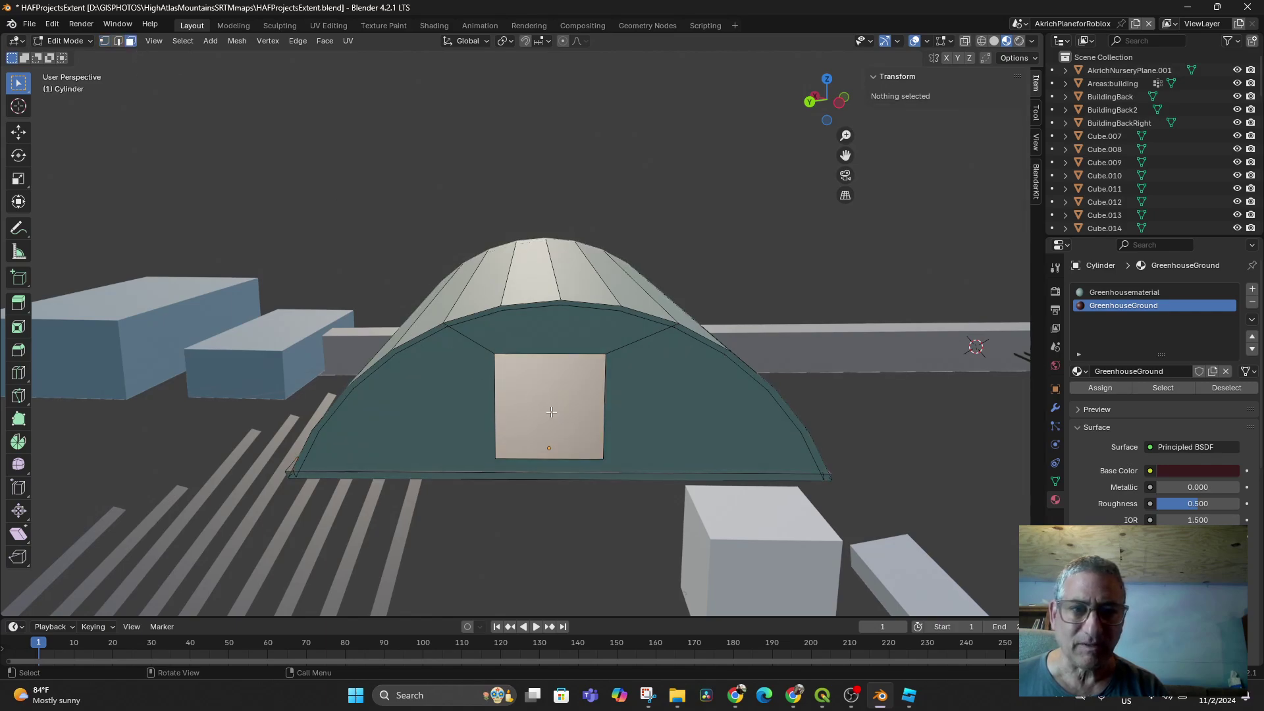
{"action": "left_click", "coordinate": [514, 386]}
{"action": "mouse_move", "coordinate": [514, 386]}
{"action": "middle_mouse_down"}
{"action": "mouse_move", "coordinate": [601, 388]}
{"action": "mouse_move", "coordinate": [602, 367]}
{"action": "middle_mouse_up"}
{"action": "middle_click_drag", "start_coordinate": [625, 285], "coordinate": [562, 427]}
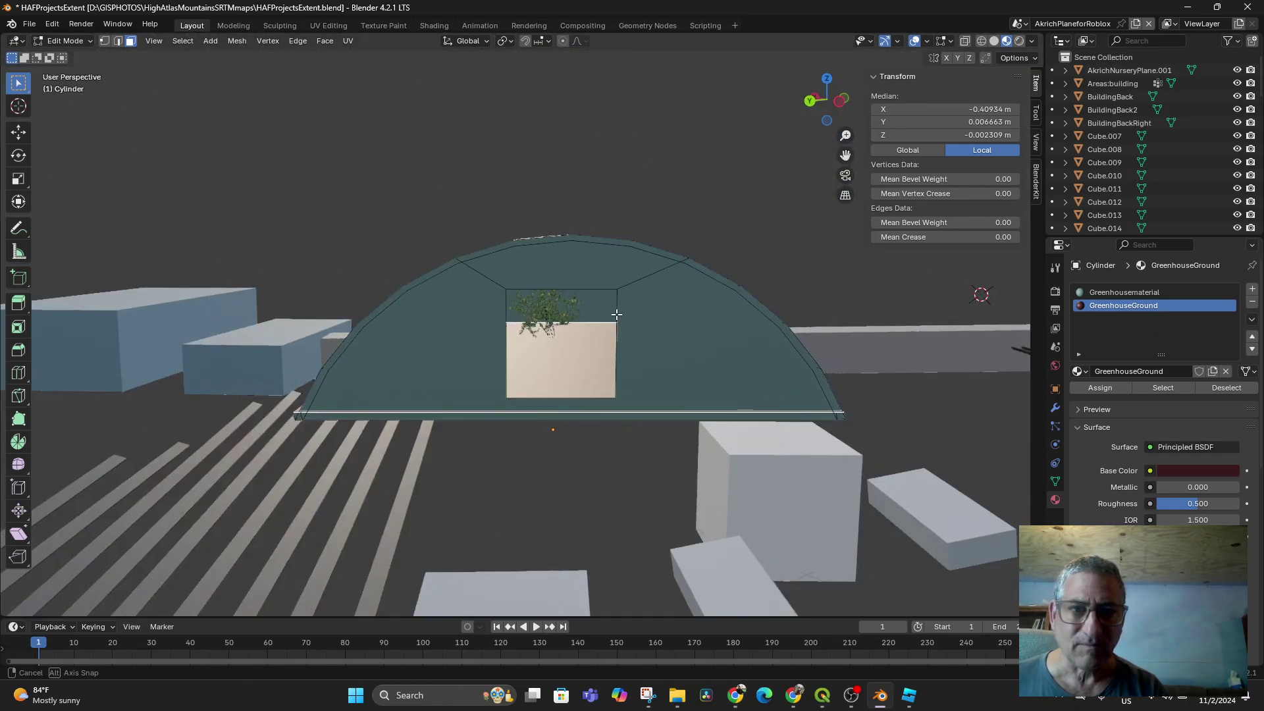
{"action": "scroll", "coordinate": [564, 427], "scroll_direction": "up", "scroll_amount": 2}
{"action": "scroll", "coordinate": [562, 426], "scroll_direction": "down", "scroll_amount": 4}
{"action": "scroll", "coordinate": [563, 427], "scroll_direction": "up", "scroll_amount": 2}
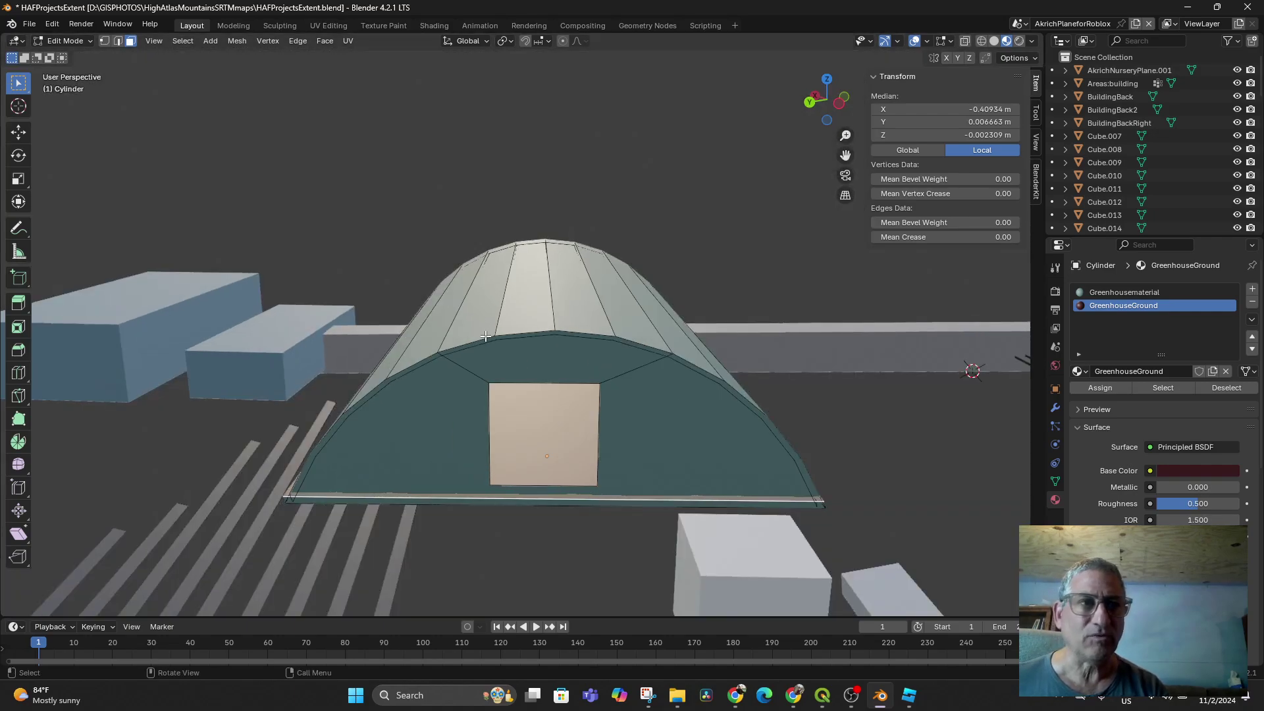
Flip the greenhouse face normals and turn on Face Orientation to check them.
{"action": "left_click", "coordinate": [236, 41]}
{"action": "mouse_move", "coordinate": [258, 262]}
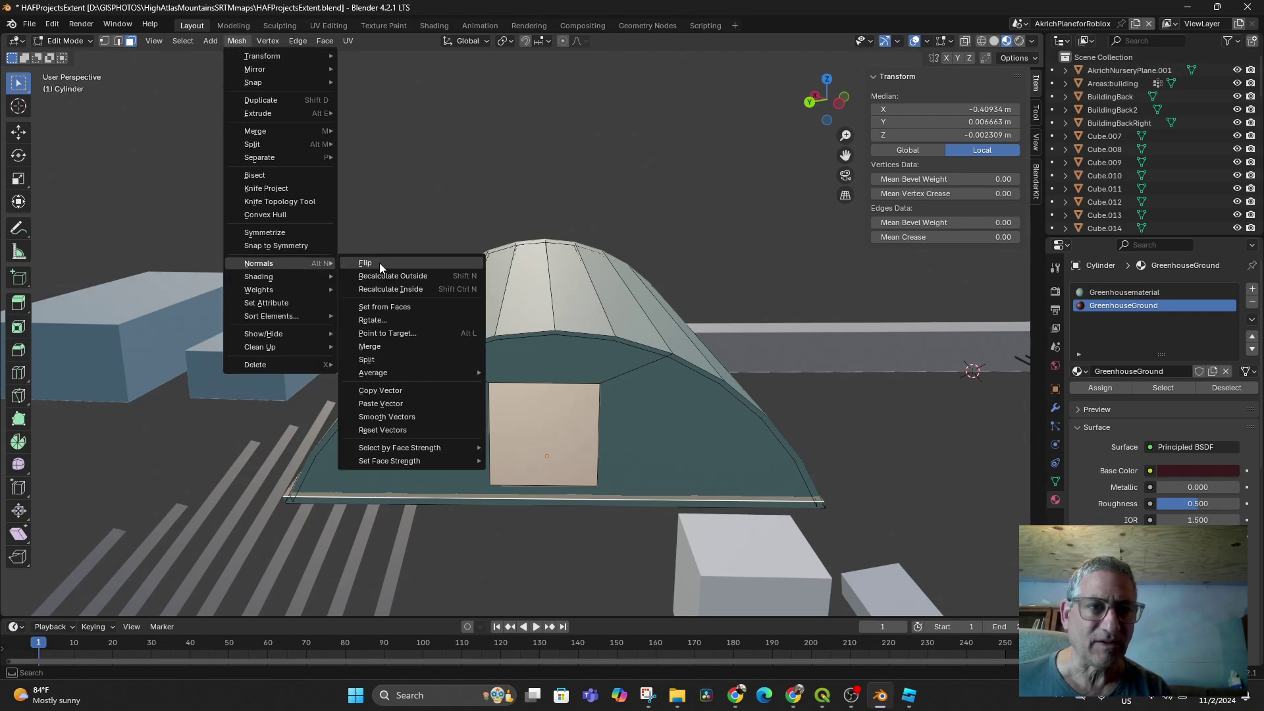
{"action": "left_click", "coordinate": [380, 263]}
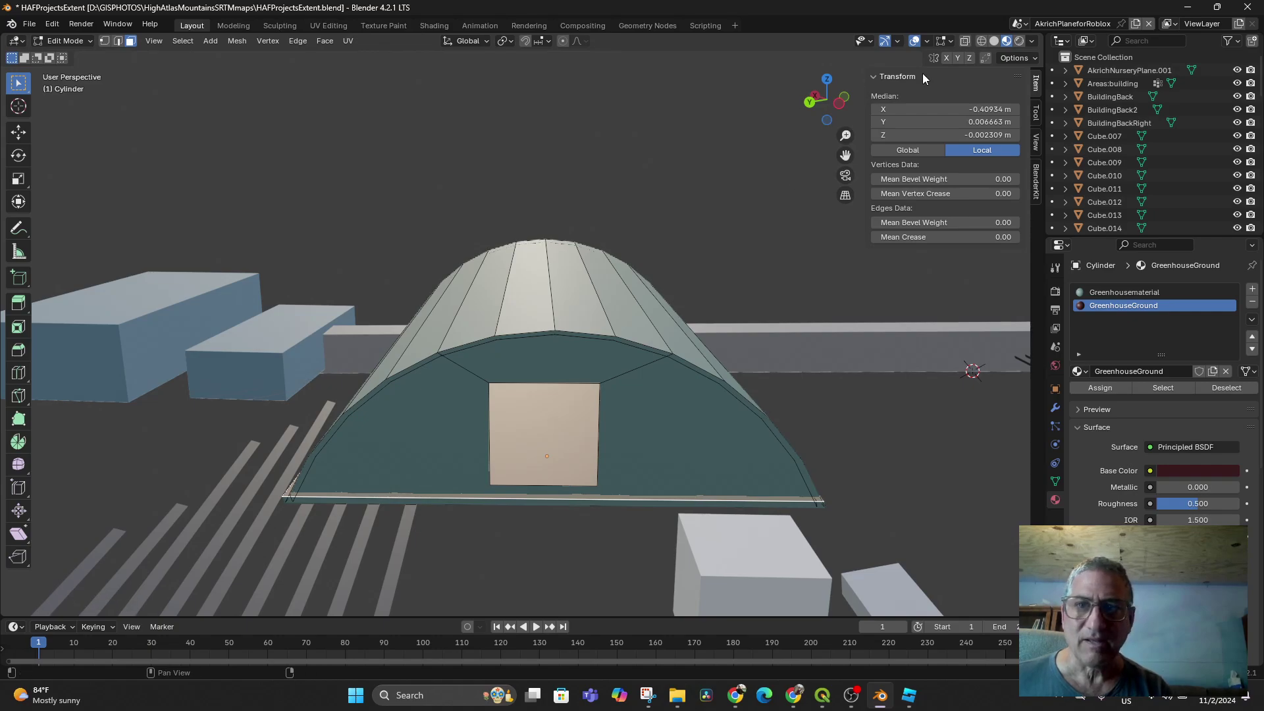
{"action": "left_click", "coordinate": [951, 40]}
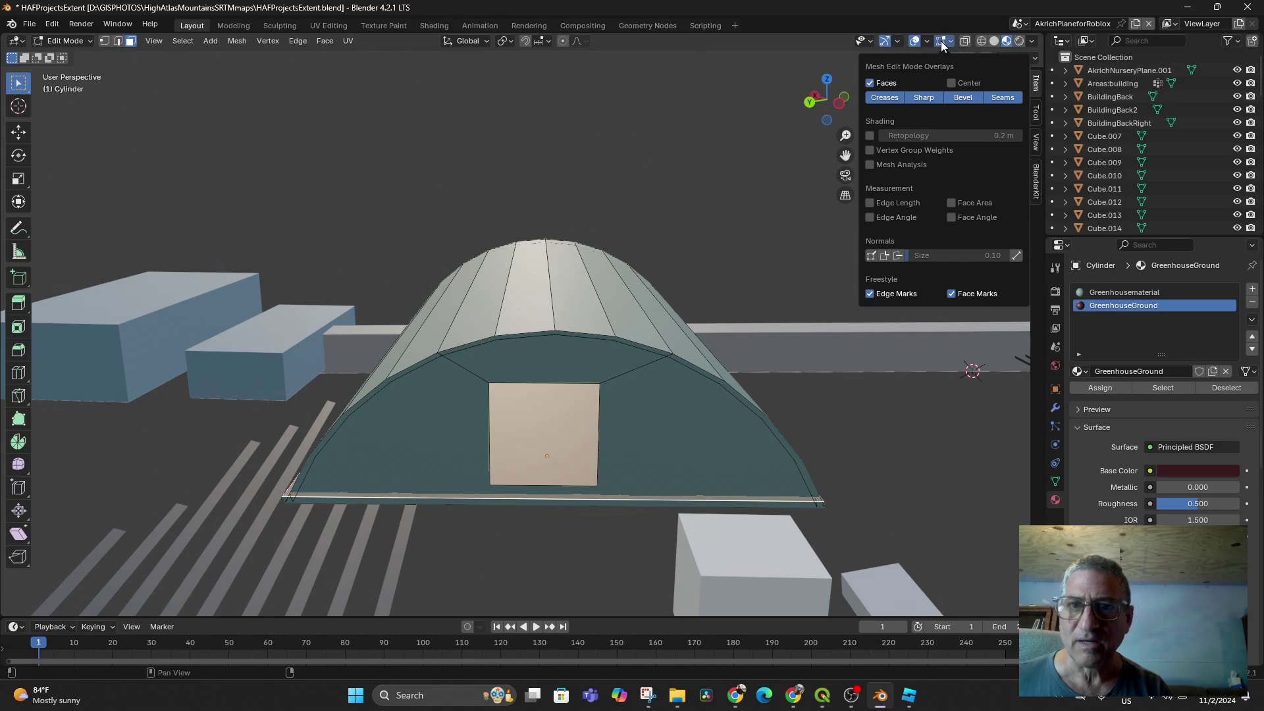
{"action": "left_click", "coordinate": [926, 41]}
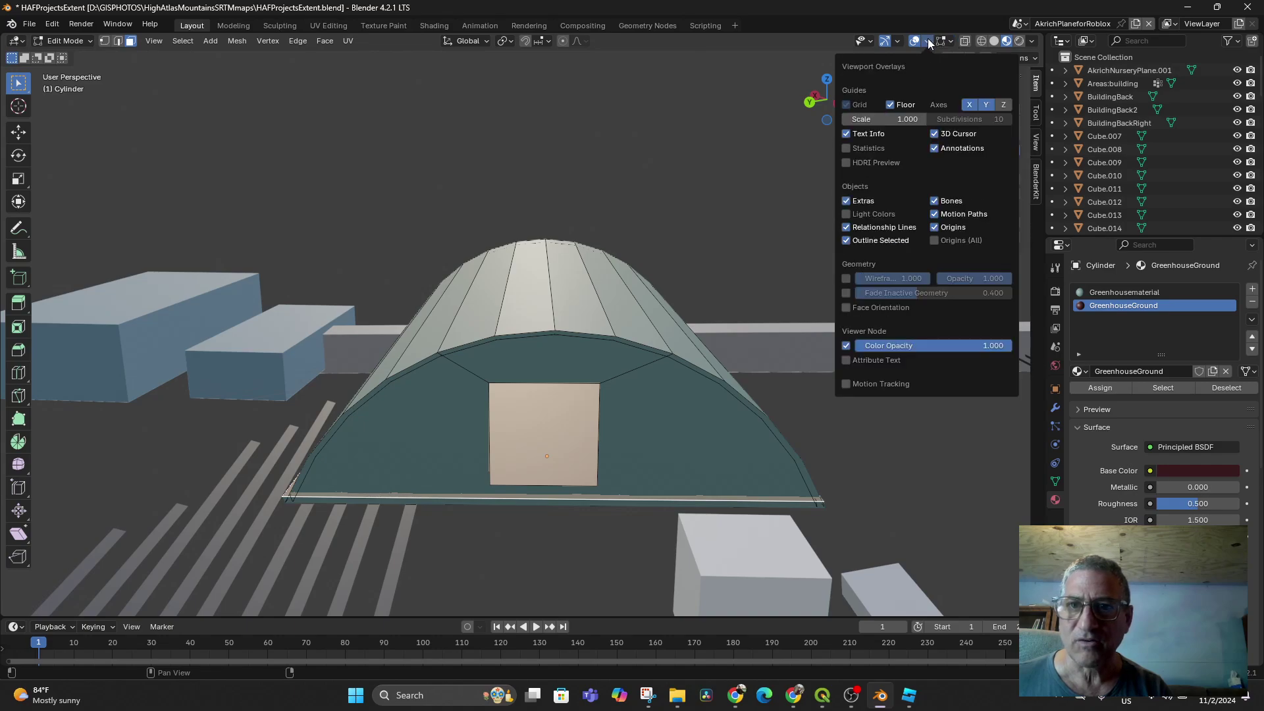
{"action": "left_click", "coordinate": [846, 307]}
Inspect the greenhouse from a lower angle, then turn Face Orientation colouring back off.
{"action": "middle_click_drag", "start_coordinate": [594, 504], "coordinate": [593, 431]}
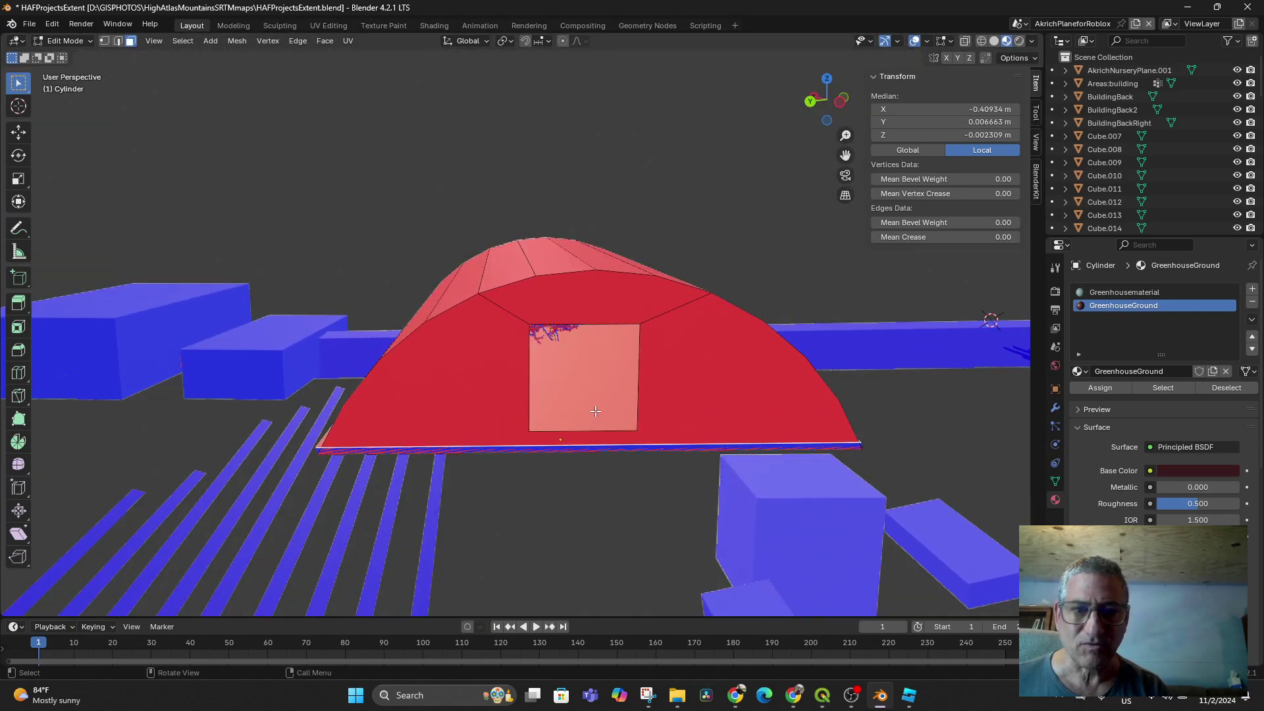
{"action": "left_click", "coordinate": [949, 42]}
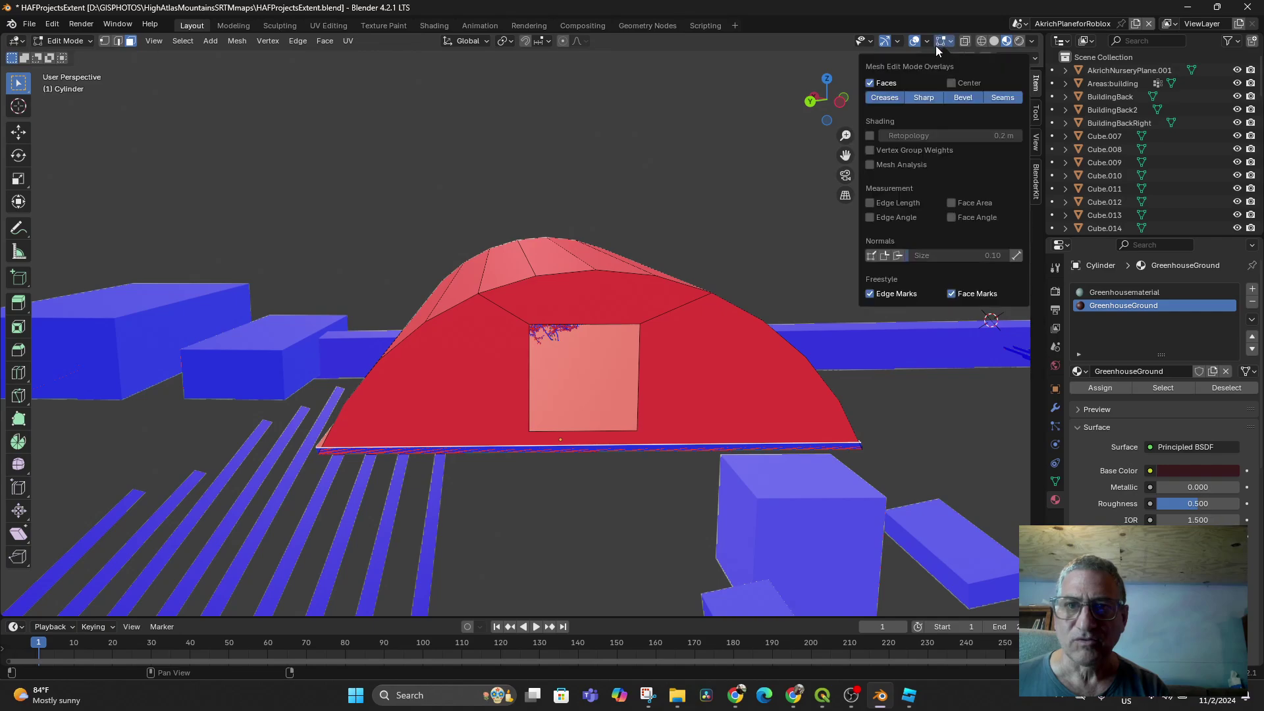
{"action": "left_click", "coordinate": [898, 41]}
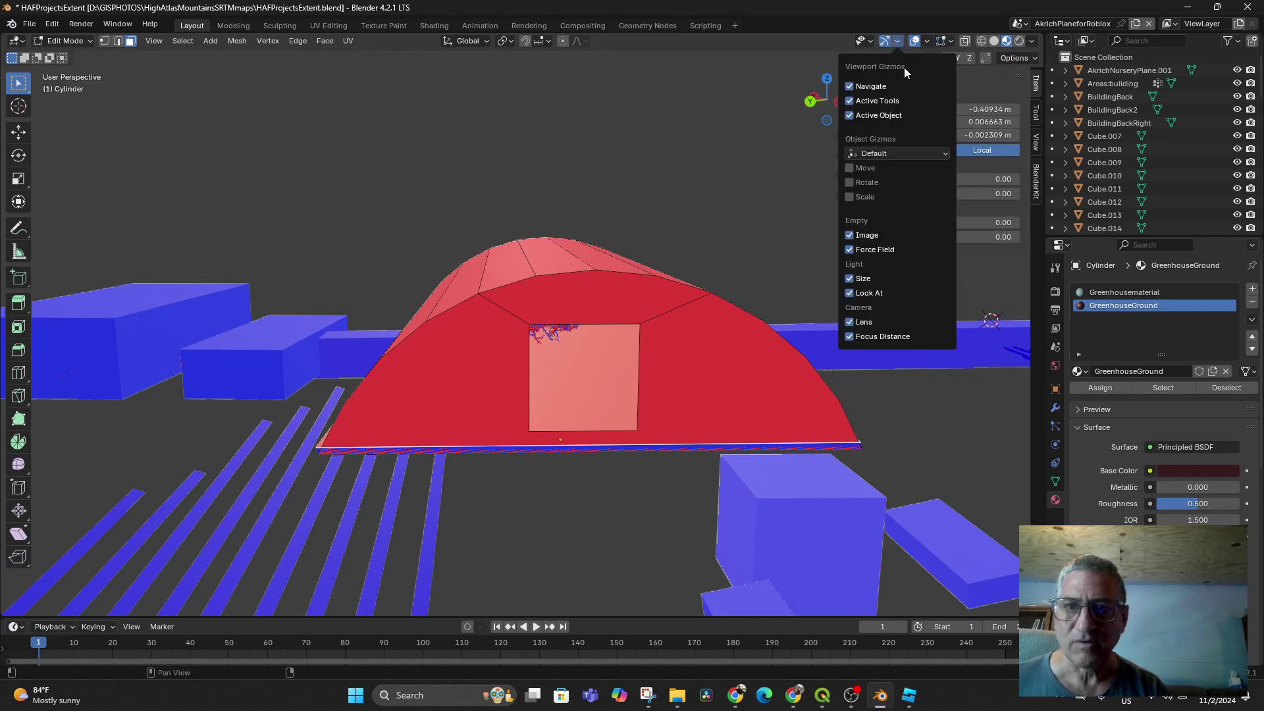
{"action": "left_click", "coordinate": [926, 43]}
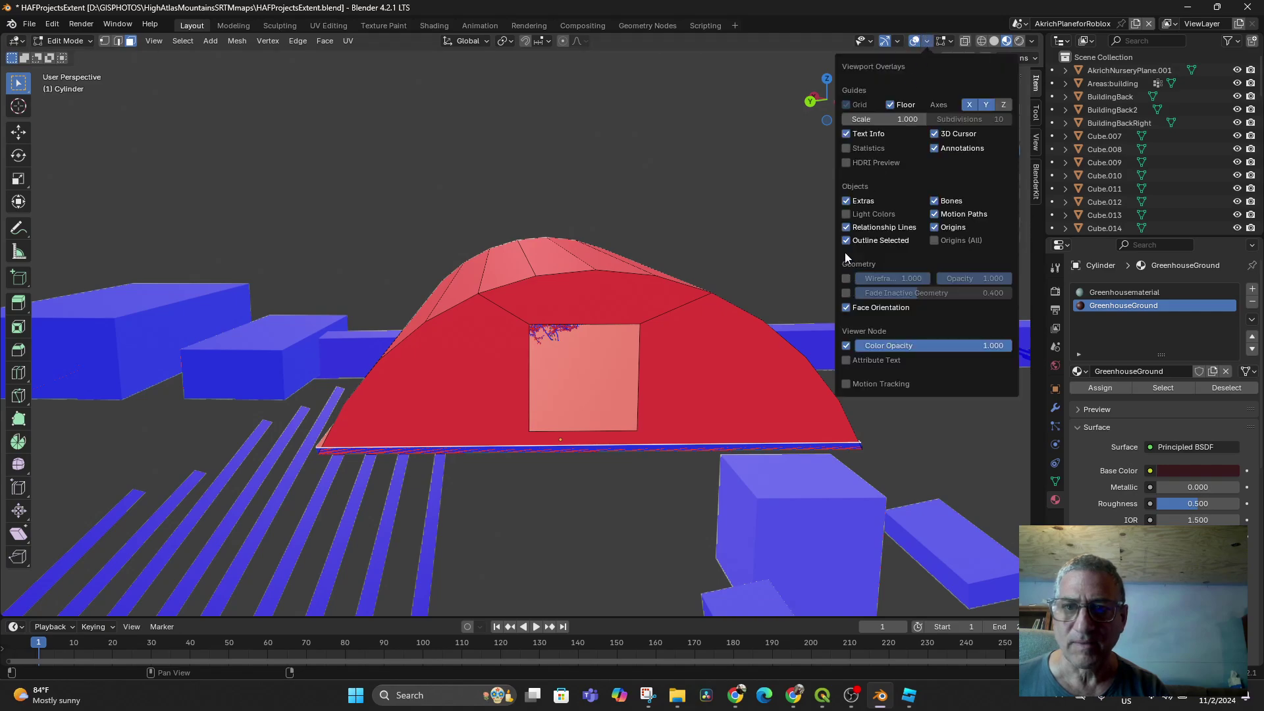
{"action": "left_click", "coordinate": [846, 308]}
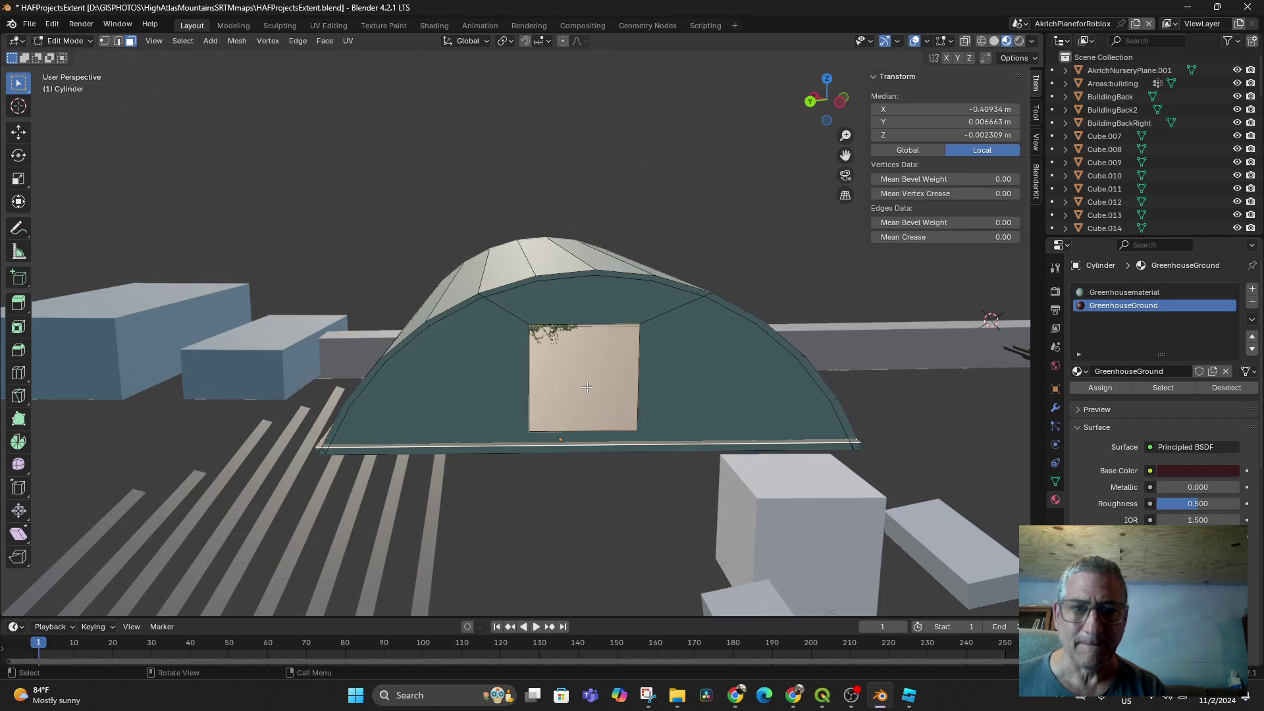
Return to Object Mode and shift the greenhouse further right across the site.
{"action": "middle_click_drag", "start_coordinate": [533, 395], "coordinate": [586, 406]}
{"action": "scroll", "coordinate": [587, 406], "scroll_direction": "up", "scroll_amount": 2}
{"action": "scroll", "coordinate": [588, 408], "scroll_direction": "up", "scroll_amount": 1}
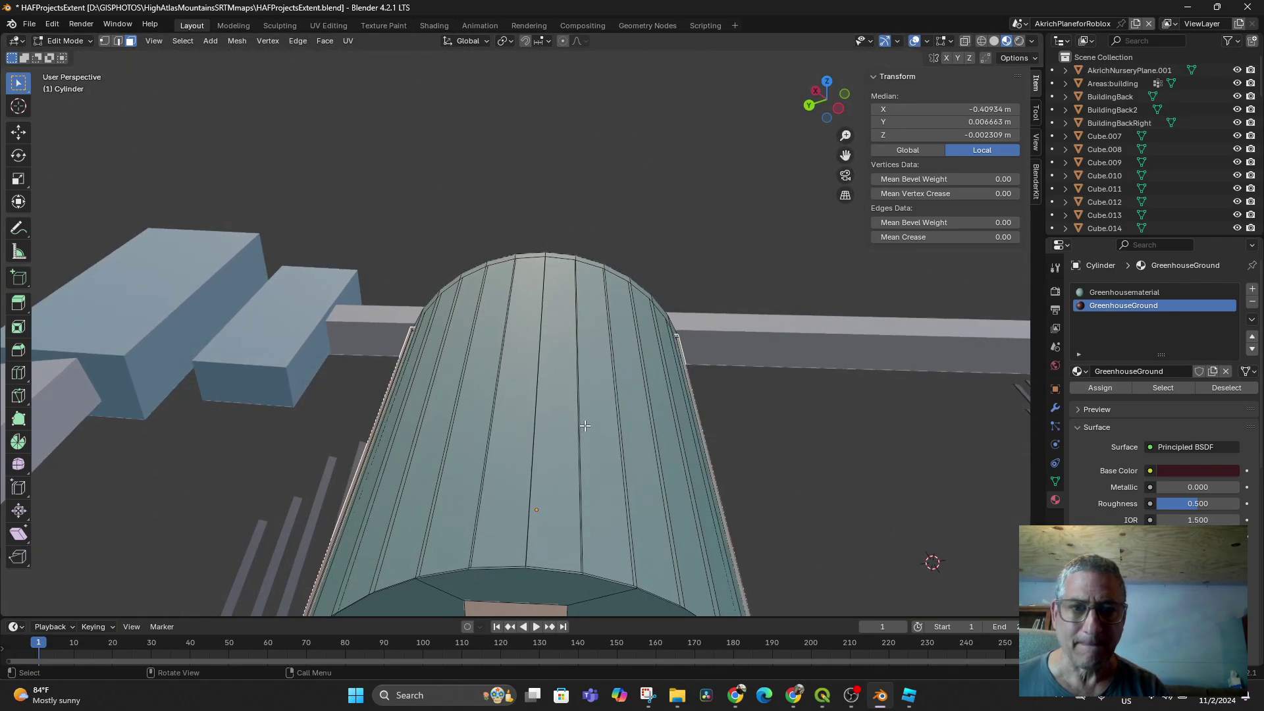
{"action": "scroll", "coordinate": [590, 410], "scroll_direction": "up", "scroll_amount": 1}
{"action": "scroll", "coordinate": [590, 409], "scroll_direction": "down", "scroll_amount": 3}
{"action": "scroll", "coordinate": [558, 333], "scroll_direction": "down", "scroll_amount": 2}
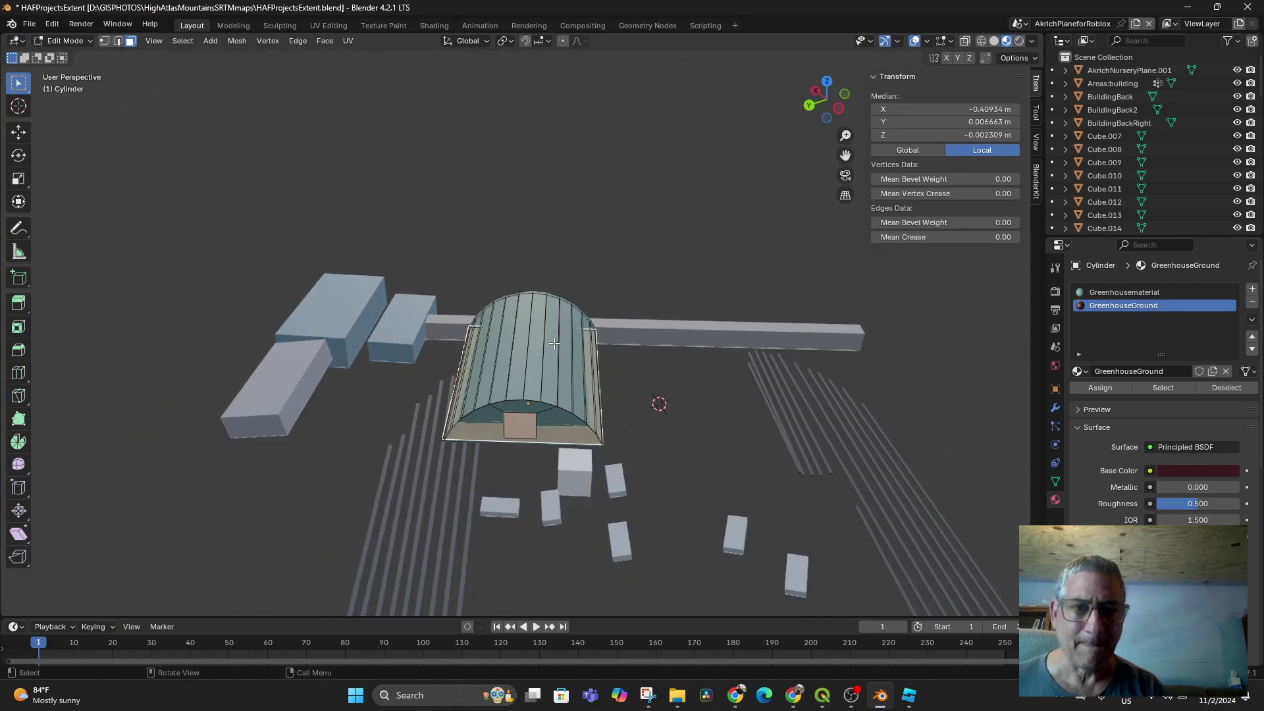
{"action": "middle_click_drag", "start_coordinate": [555, 343], "coordinate": [542, 185]}
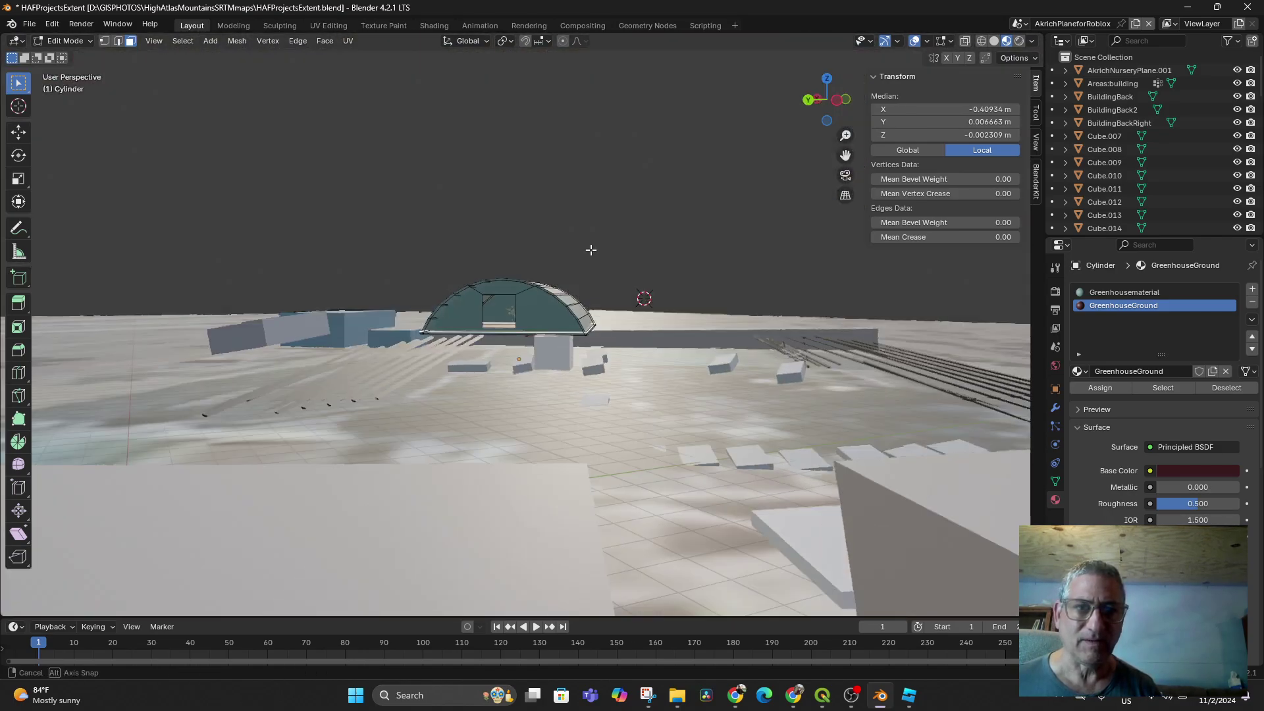
{"action": "mouse_move", "coordinate": [543, 185]}
{"action": "middle_mouse_down"}
{"action": "mouse_move", "coordinate": [596, 255]}
{"action": "mouse_move", "coordinate": [780, 265]}
{"action": "middle_mouse_up"}
{"action": "scroll", "coordinate": [781, 264], "scroll_direction": "down", "scroll_amount": 2}
{"action": "scroll", "coordinate": [746, 315], "scroll_direction": "down", "scroll_amount": 2}
{"action": "middle_click_drag", "start_coordinate": [745, 315], "coordinate": [648, 291]}
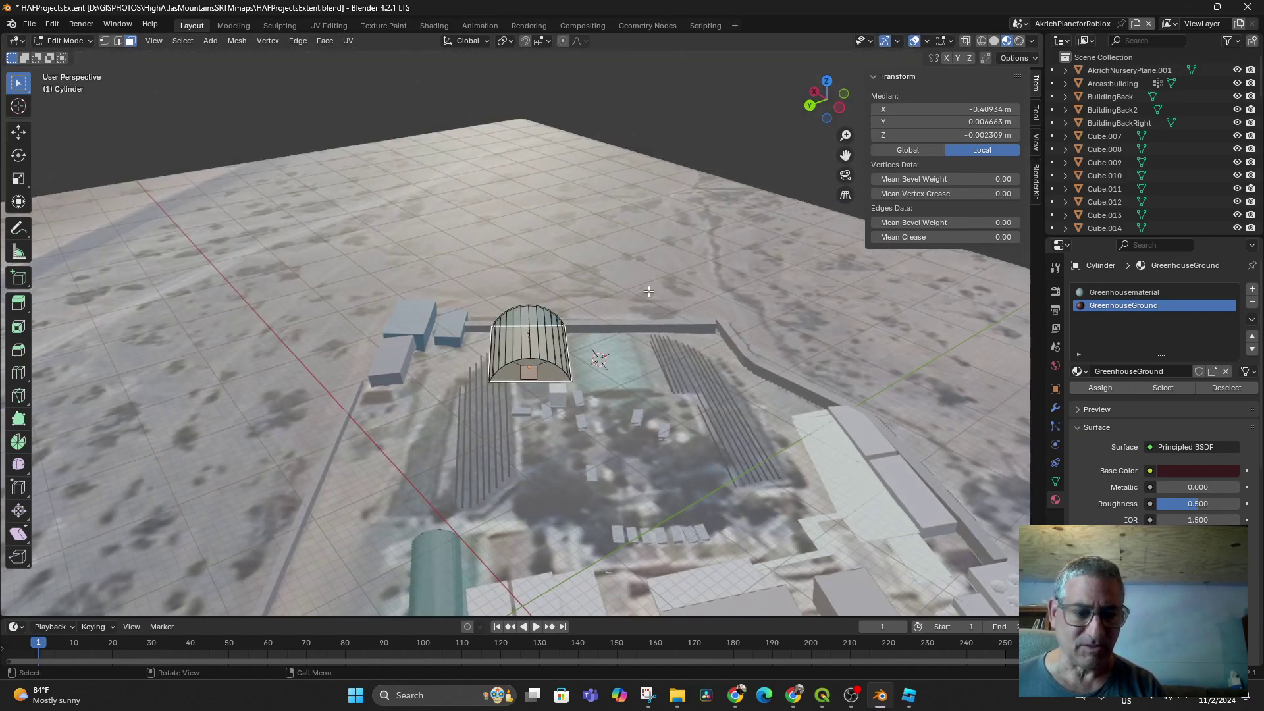
{"action": "left_click", "coordinate": [61, 39]}
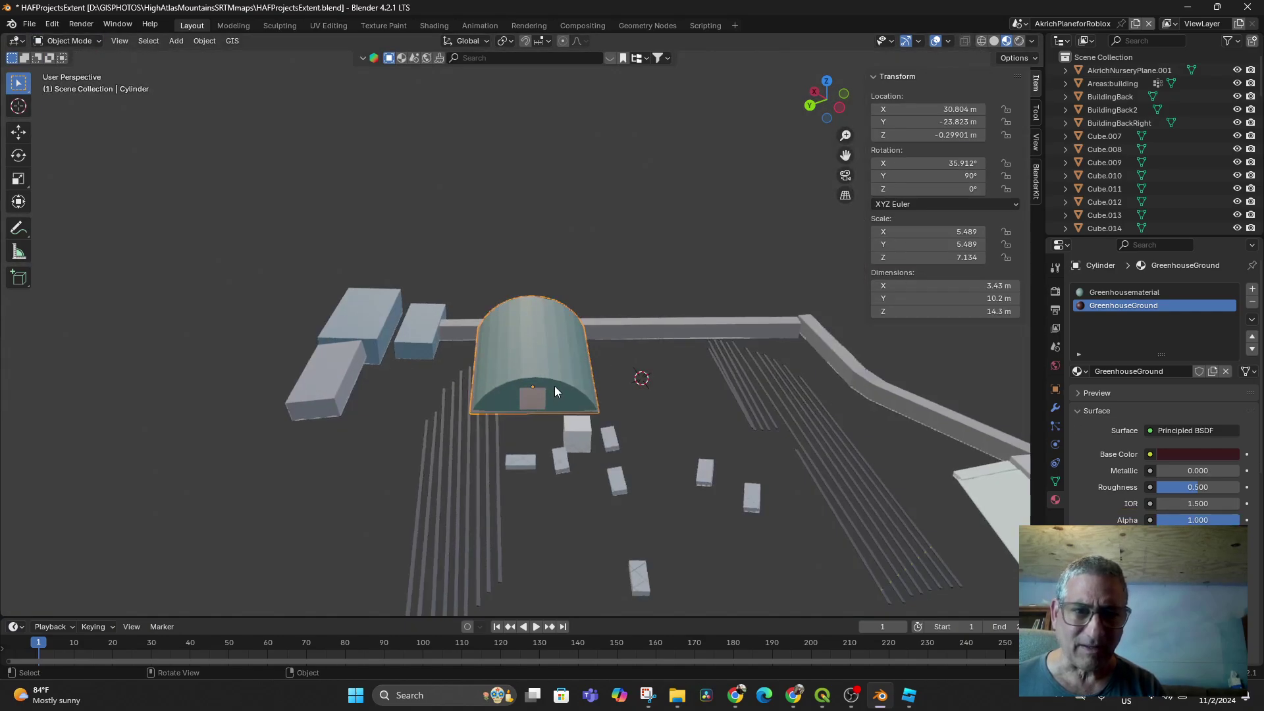
{"action": "scroll", "coordinate": [554, 387], "scroll_direction": "down", "scroll_amount": 2}
{"action": "key", "text": "g"}
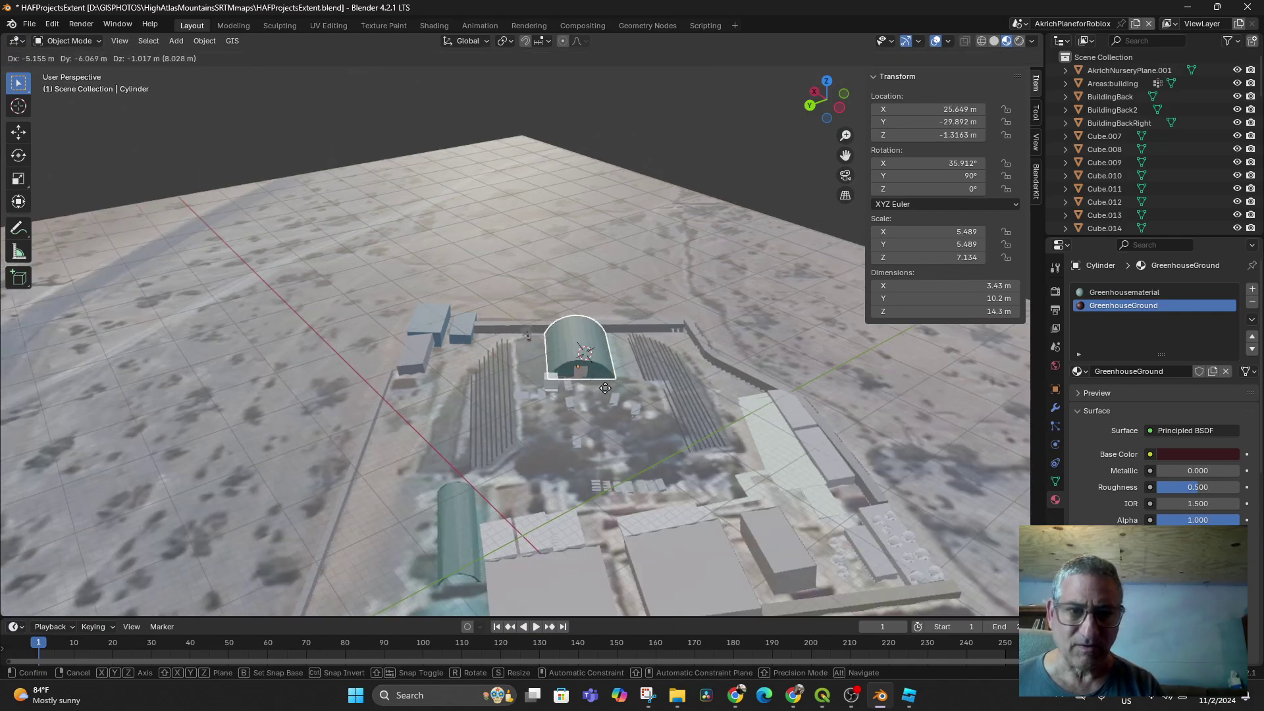
{"action": "left_click", "coordinate": [622, 387]}
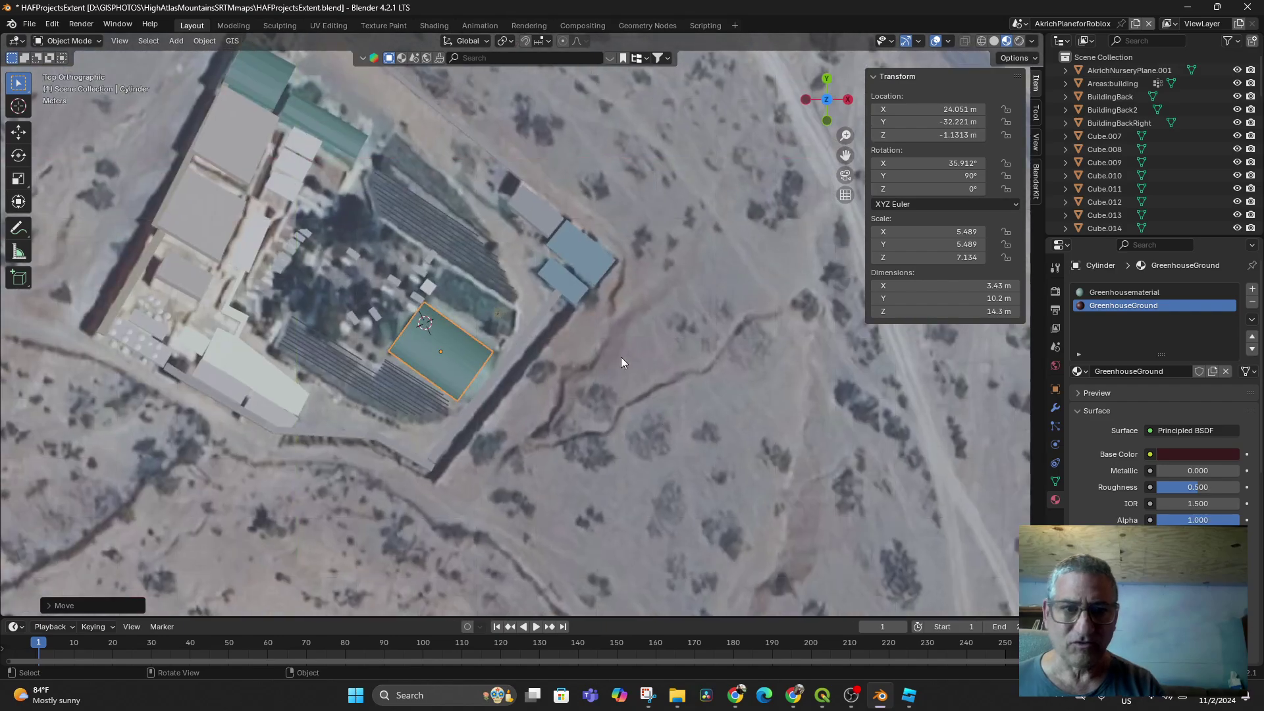
In top view, drop the greenhouse onto the green plot and rotate it to about 33°.
{"action": "middle_click_drag", "start_coordinate": [660, 427], "coordinate": [469, 346]}
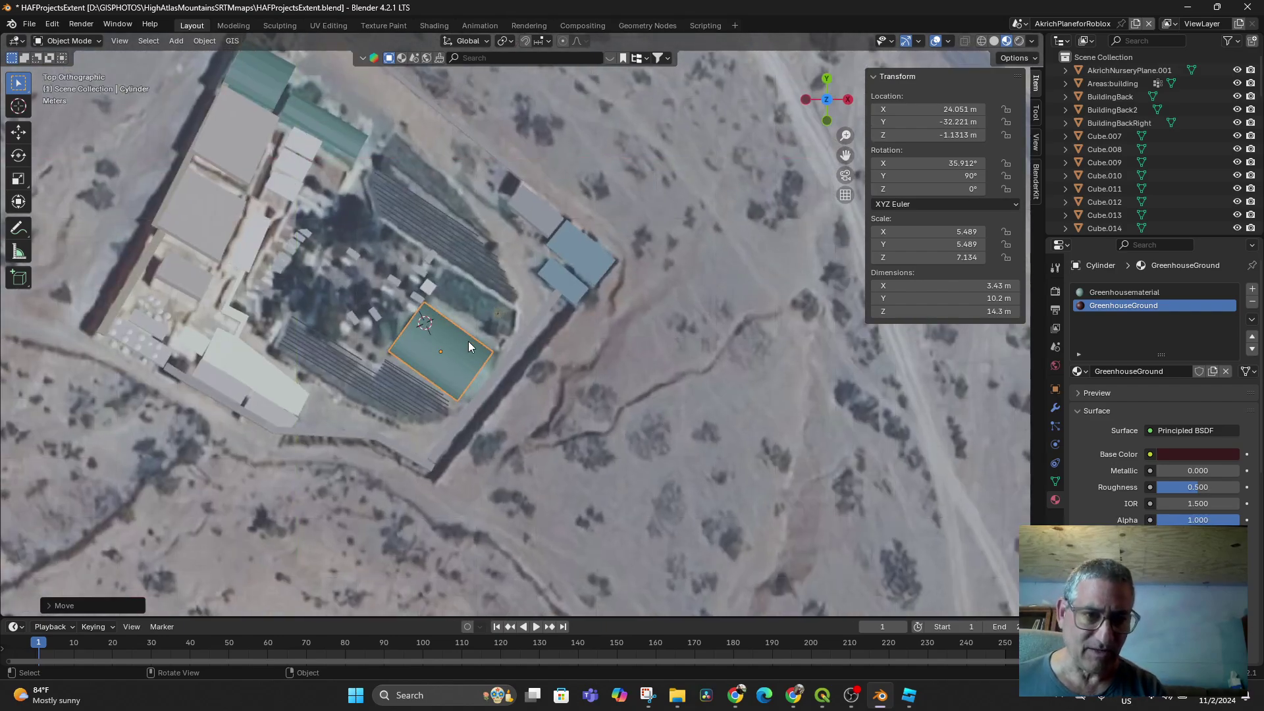
{"action": "left_click", "coordinate": [469, 346]}
{"action": "key", "text": "g"}
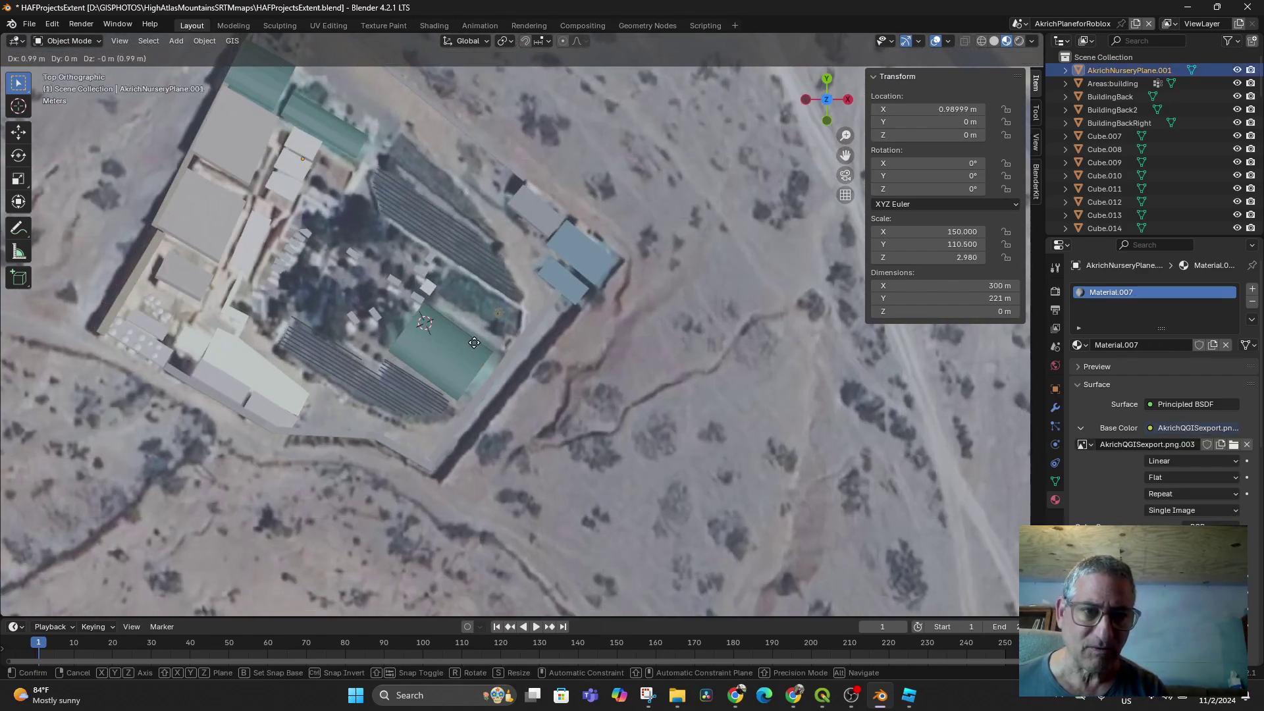
{"action": "right_click", "coordinate": [475, 342]}
{"action": "left_click", "coordinate": [458, 351]}
{"action": "key", "text": "g"}
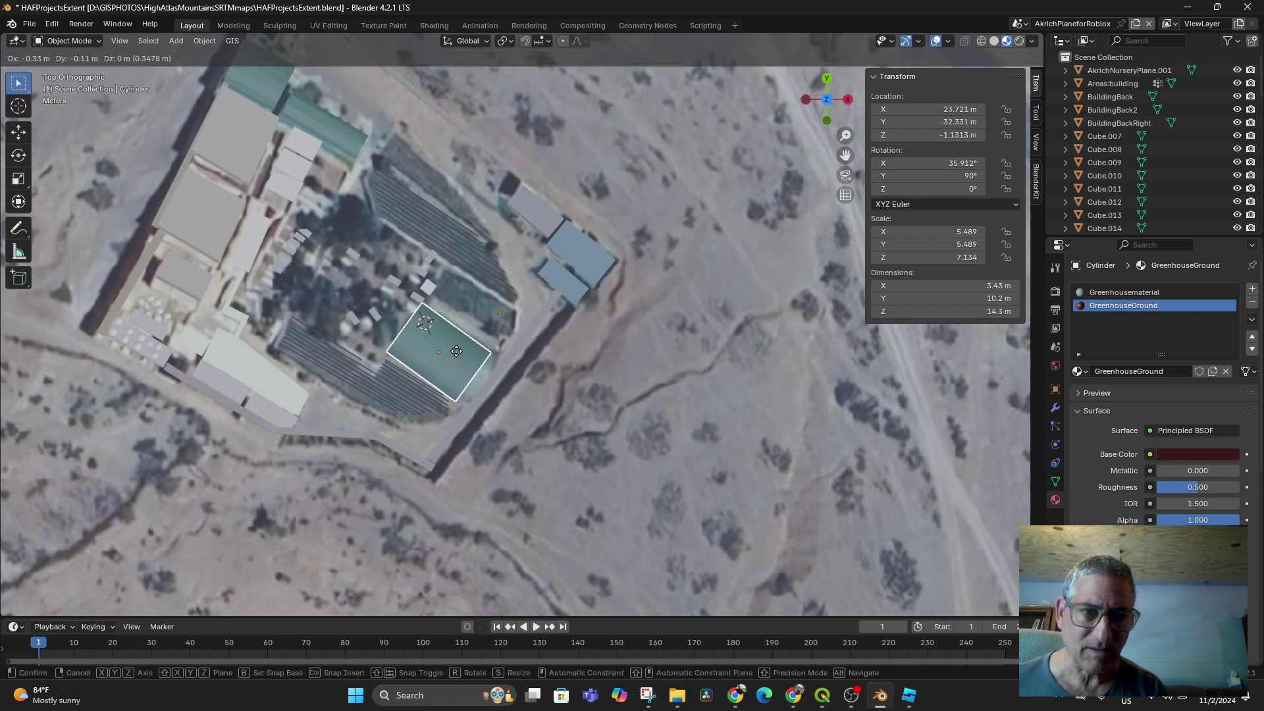
{"action": "left_click", "coordinate": [475, 365]}
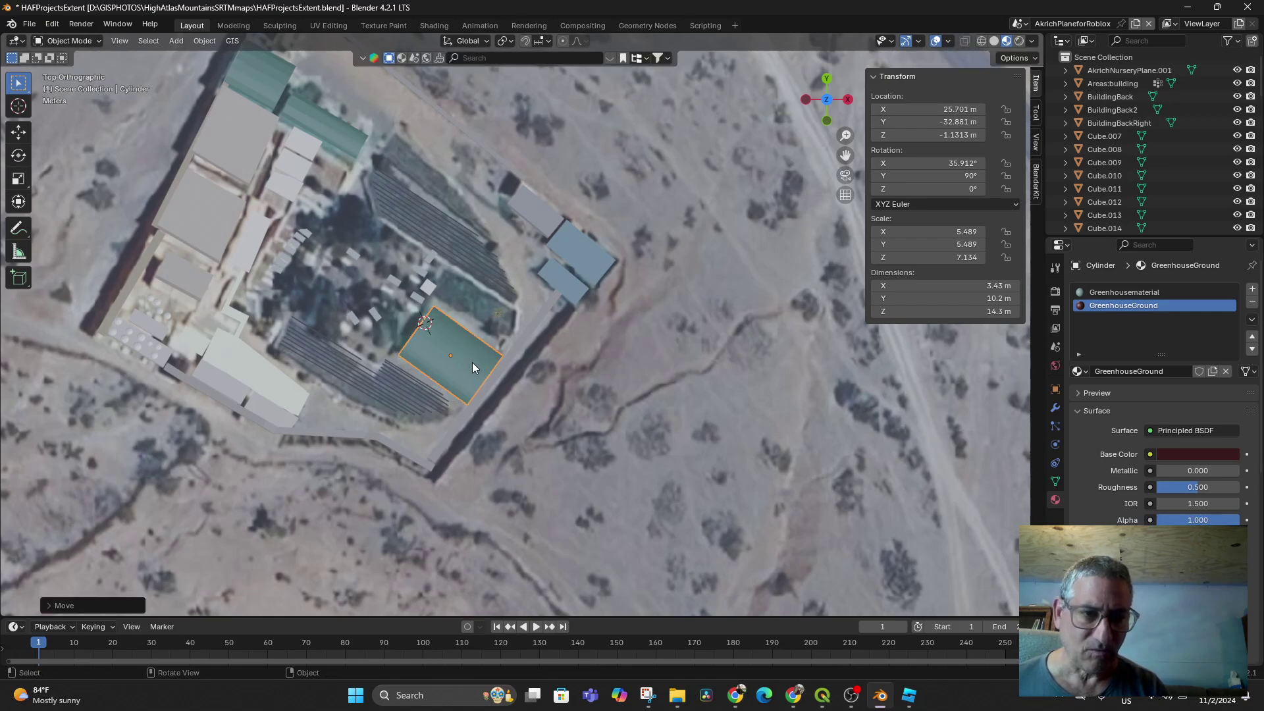
{"action": "key", "text": "r"}
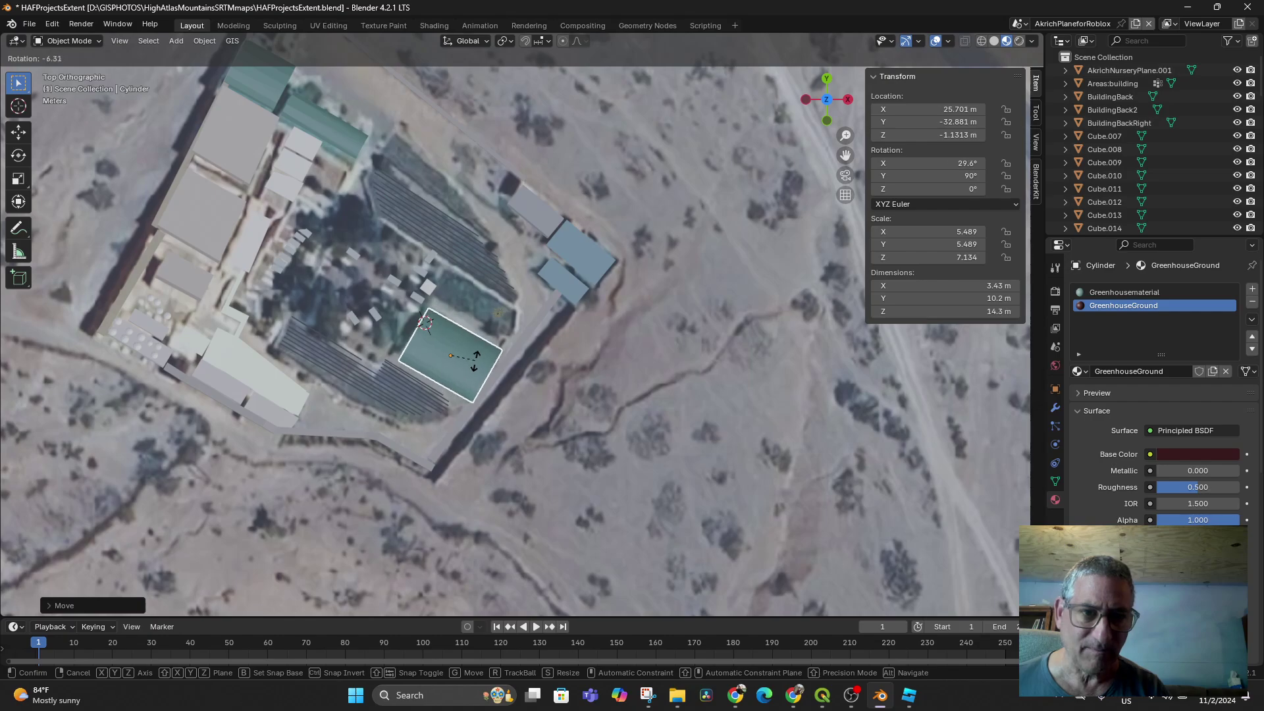
{"action": "left_click", "coordinate": [475, 364]}
{"action": "middle_click_drag", "start_coordinate": [474, 368], "coordinate": [681, 273]}
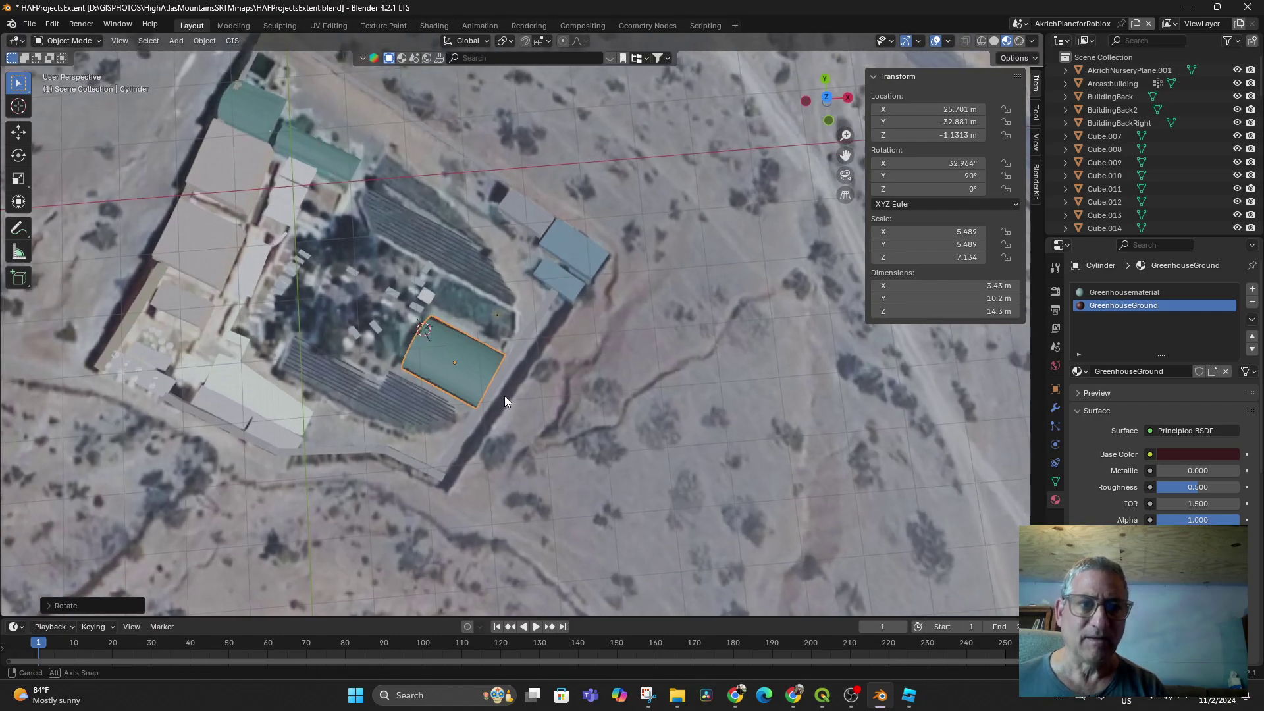
{"action": "scroll", "coordinate": [682, 274], "scroll_direction": "up", "scroll_amount": 5}
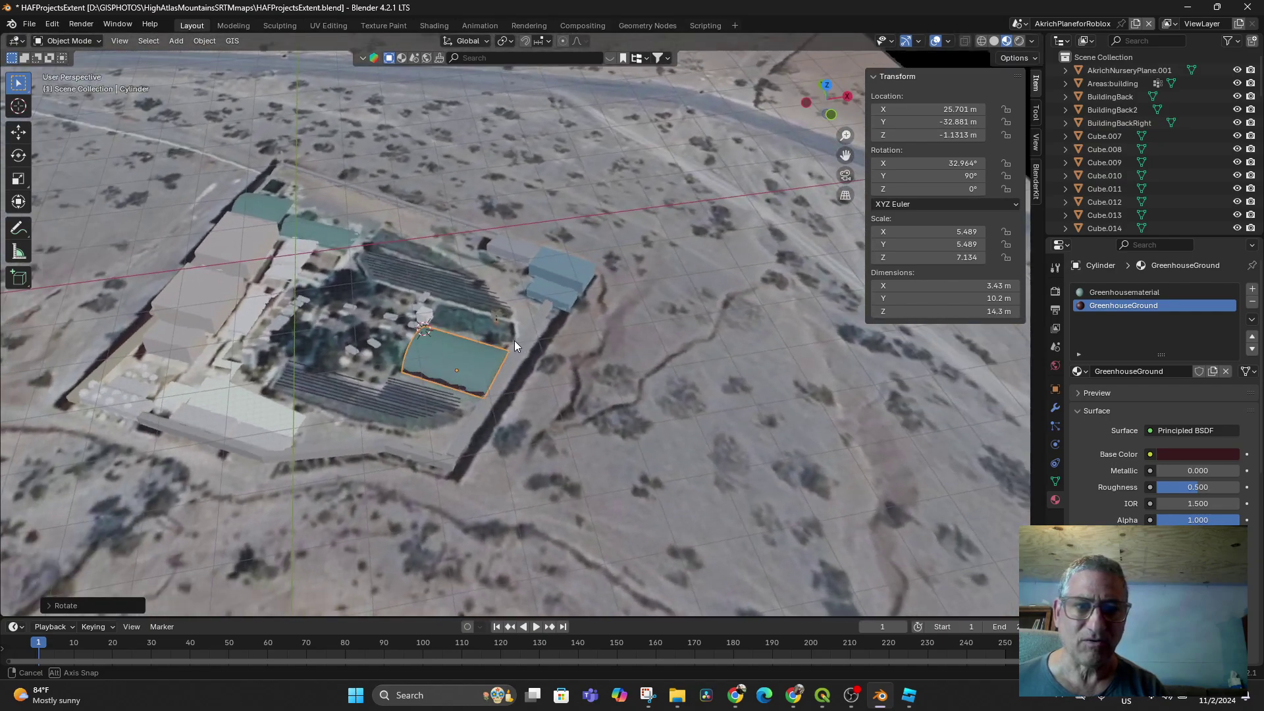
{"action": "mouse_move", "coordinate": [618, 317]}
{"action": "middle_mouse_down"}
{"action": "mouse_move", "coordinate": [533, 317]}
{"action": "mouse_move", "coordinate": [618, 307]}
{"action": "middle_mouse_up"}
{"action": "scroll", "coordinate": [601, 325], "scroll_direction": "down", "scroll_amount": 4}
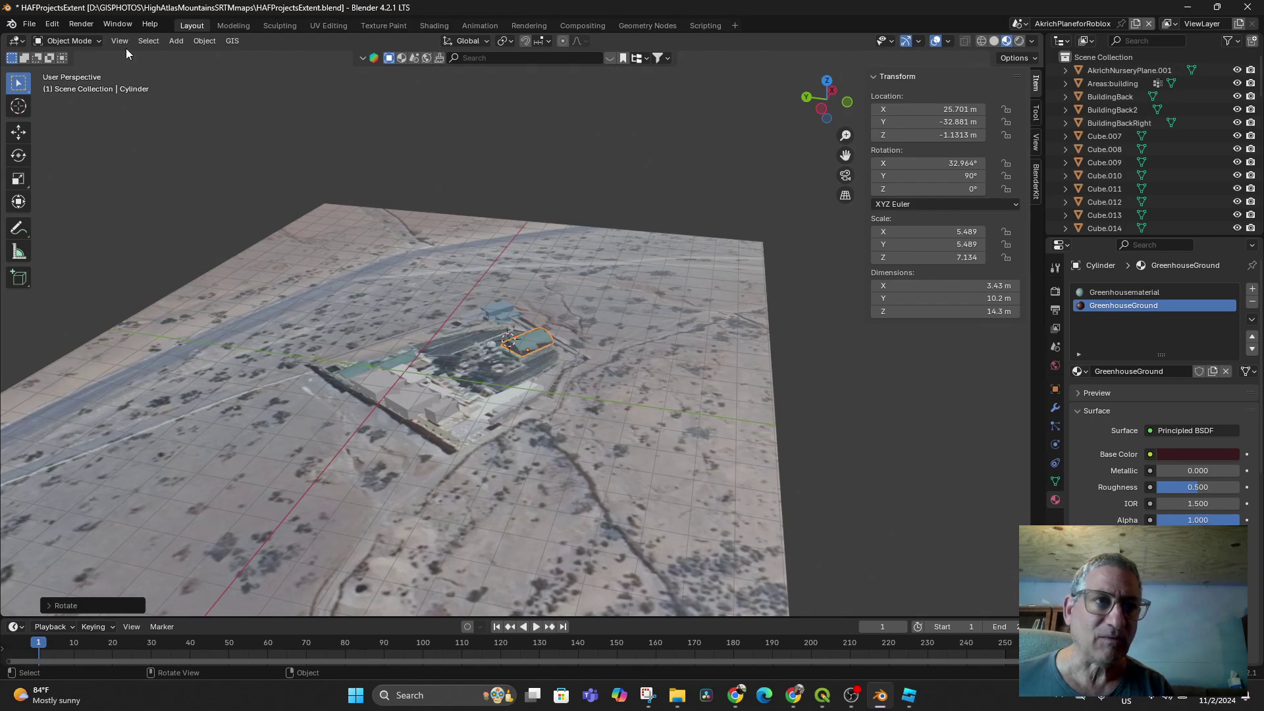
Set the greenhouse's origin to its geometry.
{"action": "left_click", "coordinate": [192, 40]}
{"action": "mouse_move", "coordinate": [227, 69]}
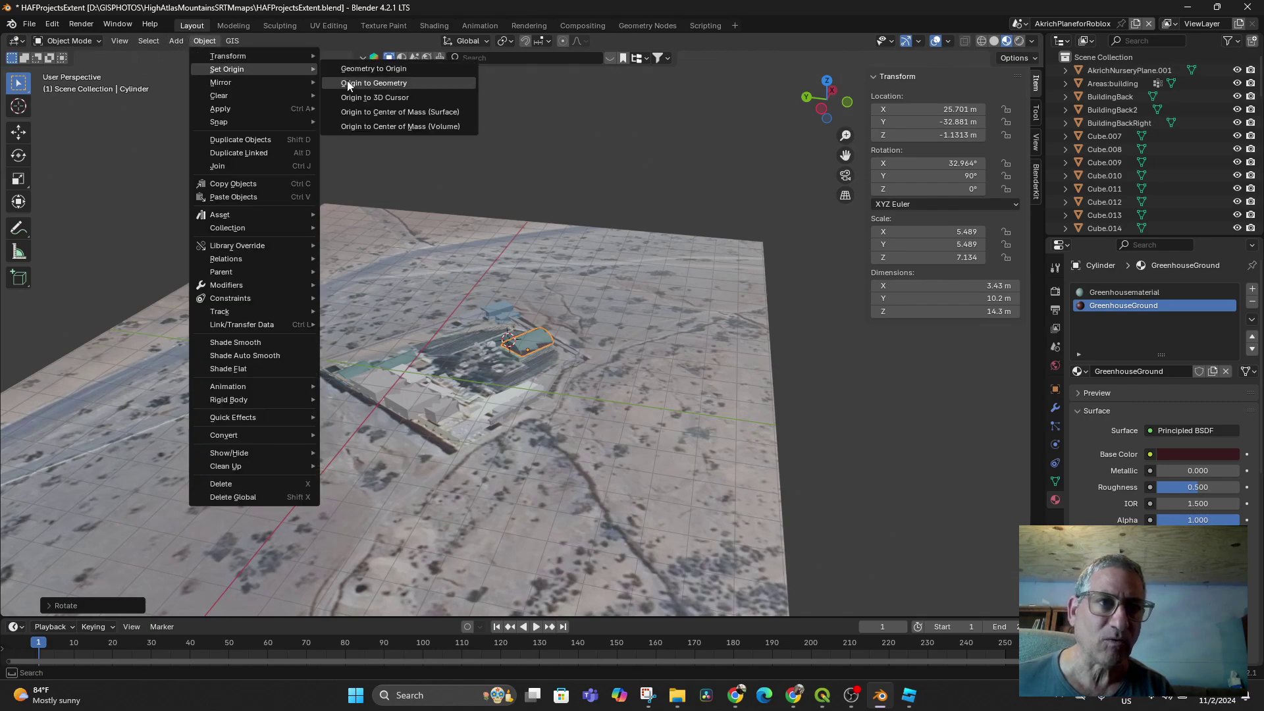
{"action": "left_click", "coordinate": [349, 81]}
{"action": "middle_click_drag", "start_coordinate": [581, 334], "coordinate": [547, 370]}
{"action": "scroll", "coordinate": [548, 370], "scroll_direction": "up", "scroll_amount": 2}
{"action": "scroll", "coordinate": [545, 370], "scroll_direction": "up", "scroll_amount": 1}
{"action": "scroll", "coordinate": [546, 369], "scroll_direction": "up", "scroll_amount": 2}
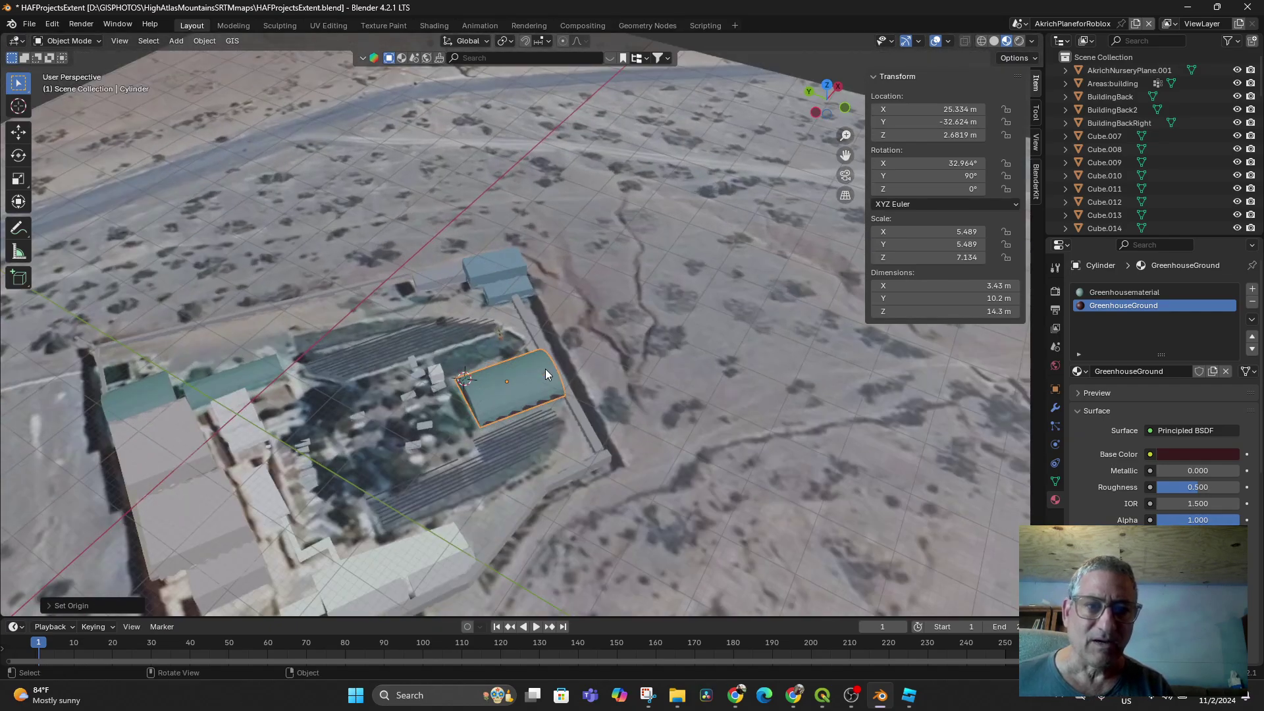
Save the HAFProjectsExtent project, then start an FBX export and cancel it.
{"action": "left_click", "coordinate": [31, 24]}
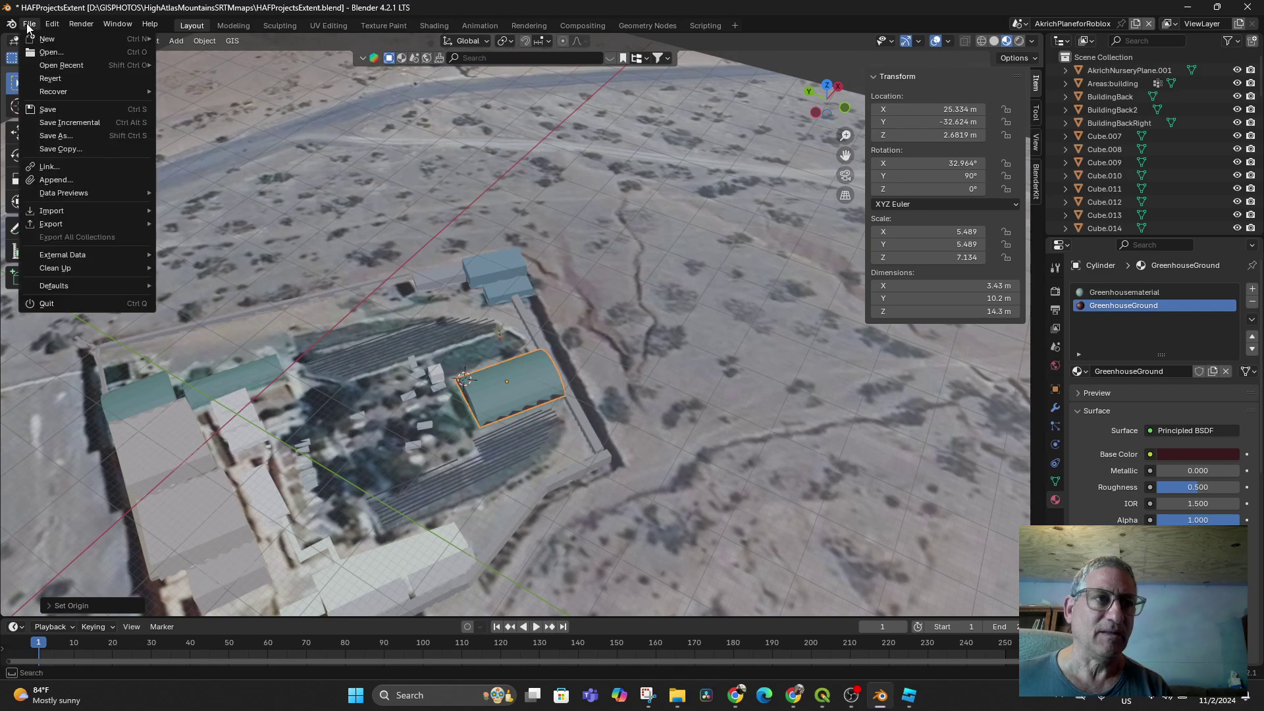
{"action": "left_click", "coordinate": [57, 112]}
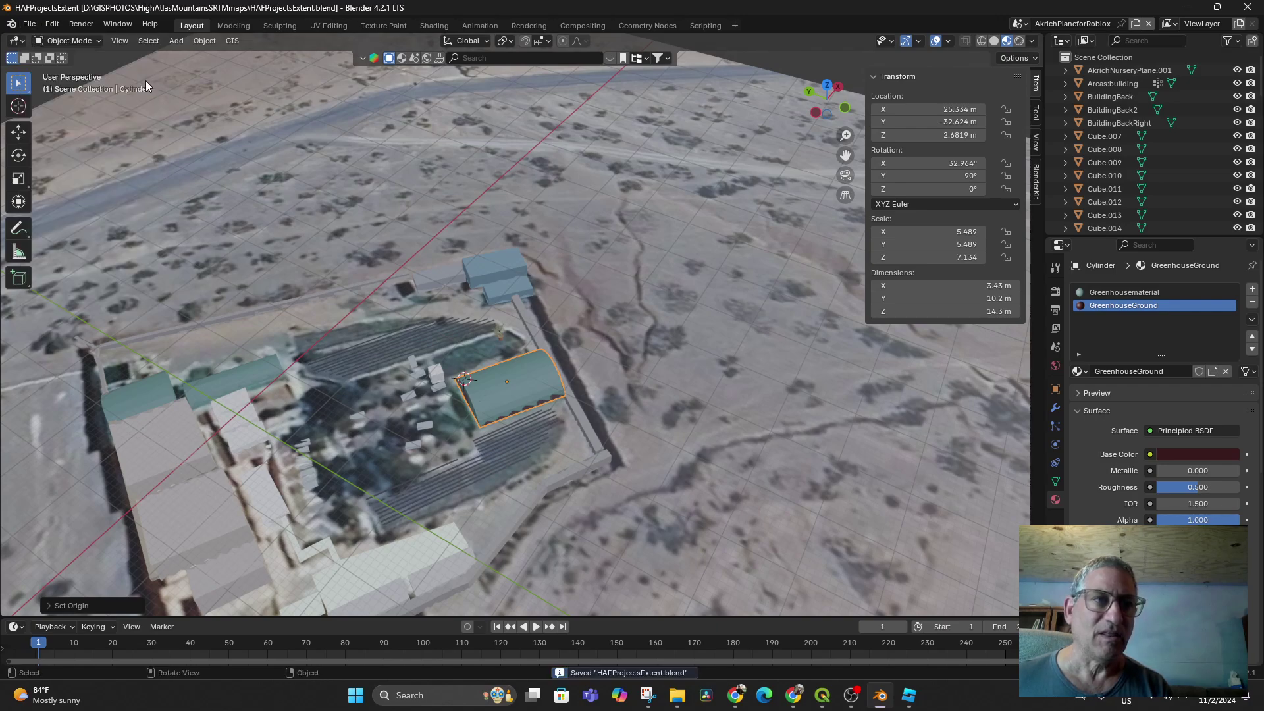
{"action": "left_click", "coordinate": [29, 24]}
{"action": "mouse_move", "coordinate": [51, 223]}
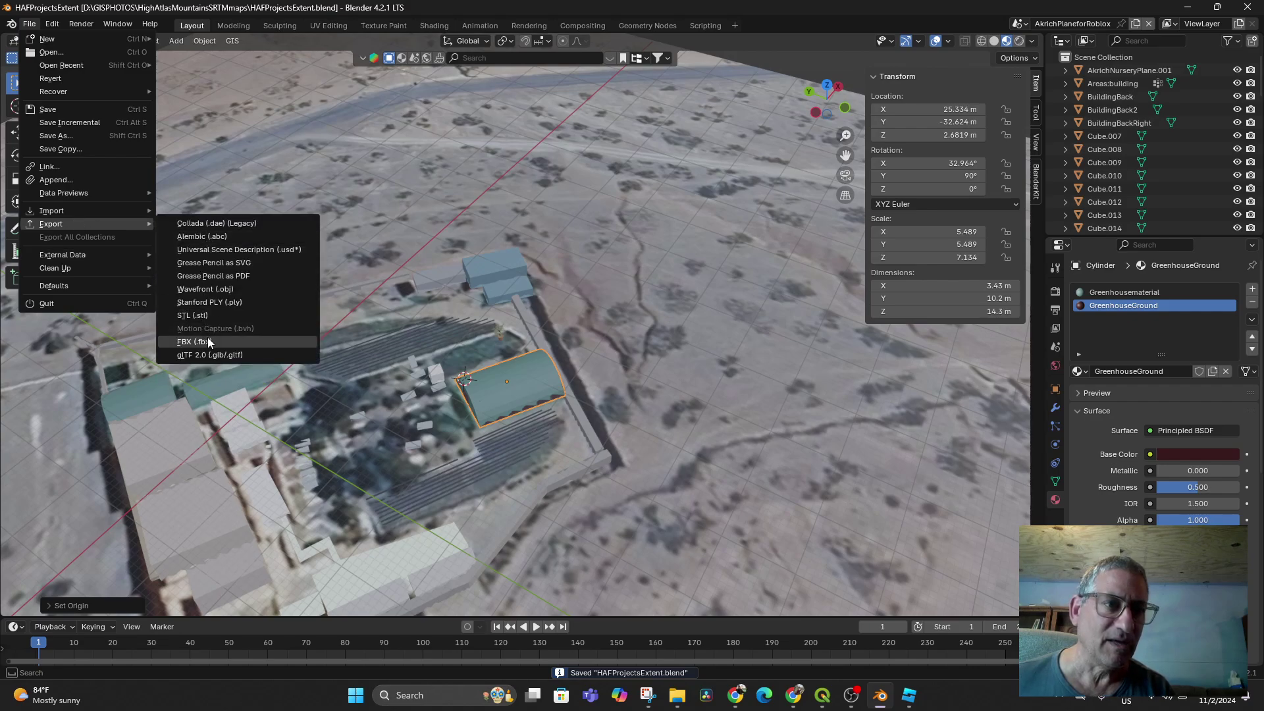
{"action": "left_click", "coordinate": [194, 340]}
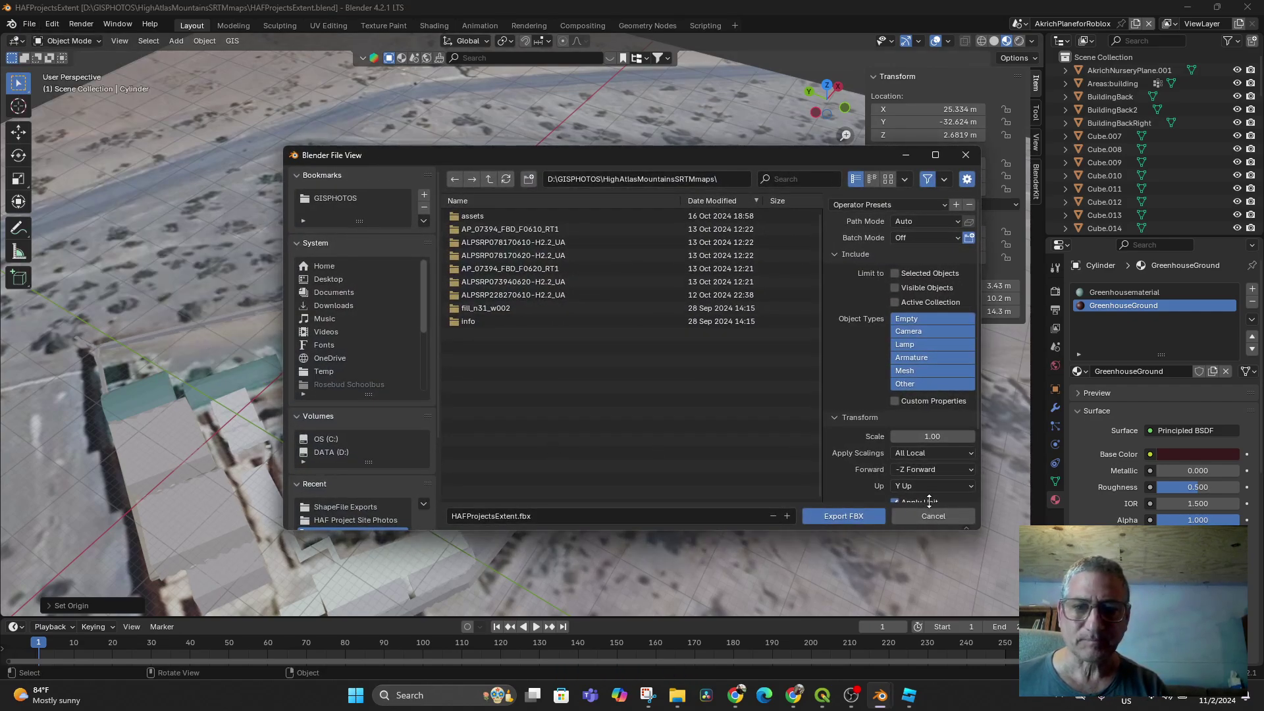
{"action": "left_click", "coordinate": [932, 516]}
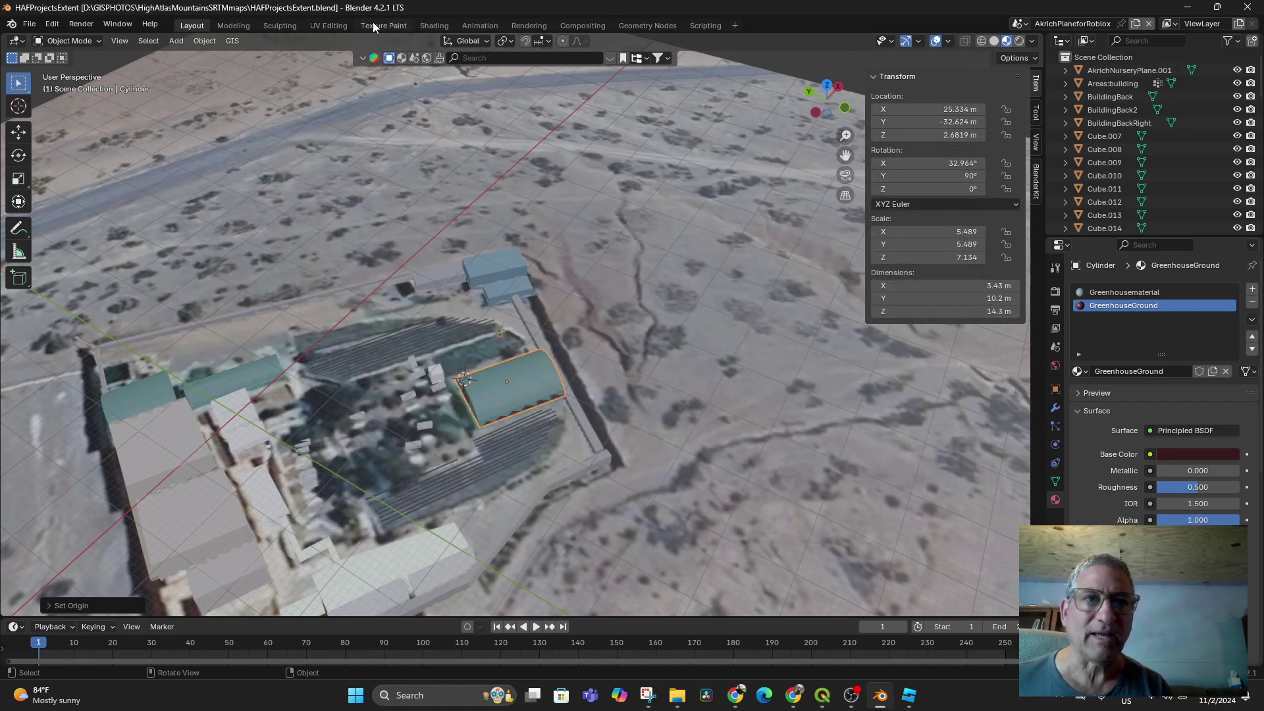
Switch to the UV Editing workspace and select and shift all the greenhouse's UV points.
{"action": "left_click", "coordinate": [326, 25]}
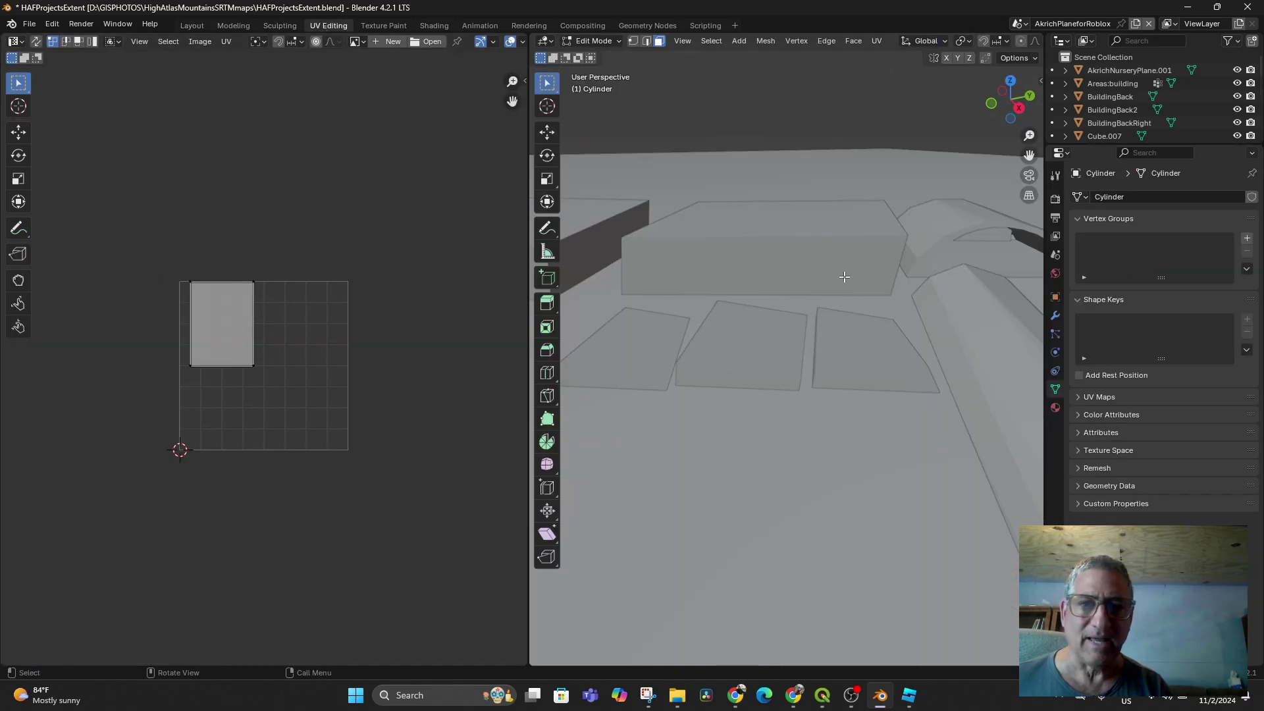
{"action": "scroll", "coordinate": [963, 240], "scroll_direction": "down", "scroll_amount": 3}
{"action": "scroll", "coordinate": [918, 287], "scroll_direction": "down", "scroll_amount": 3}
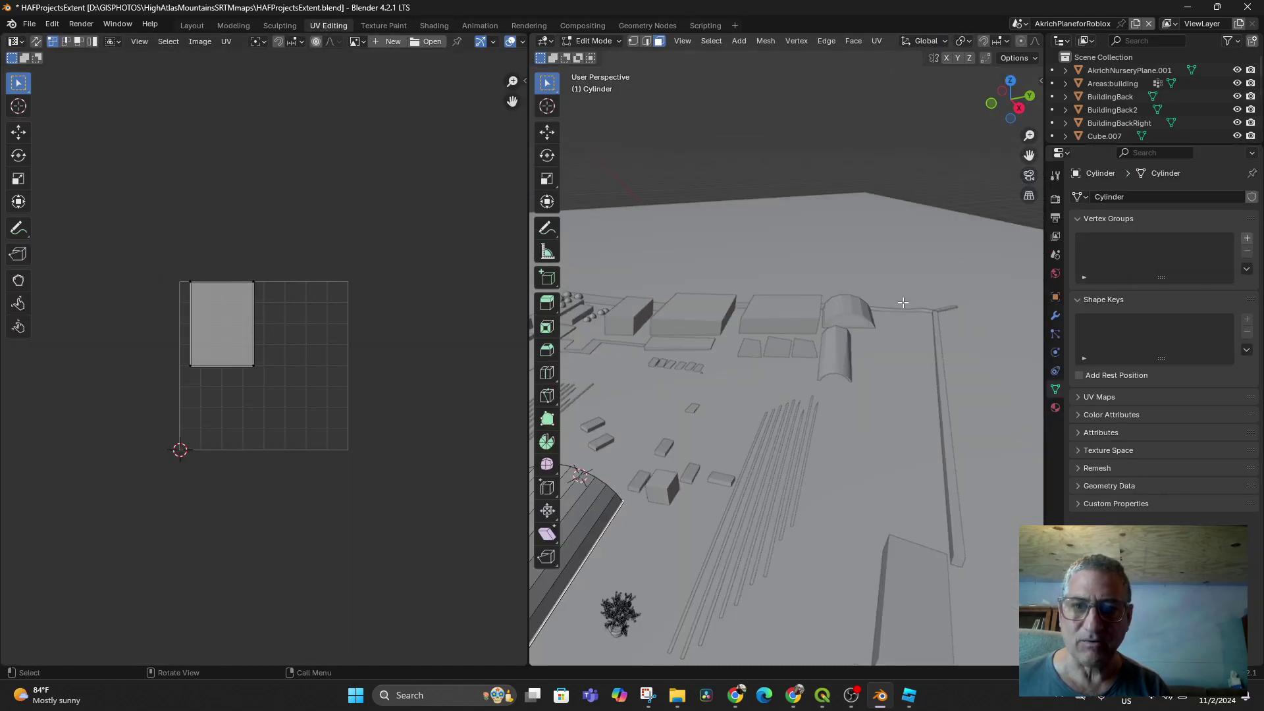
{"action": "scroll", "coordinate": [869, 333], "scroll_direction": "down", "scroll_amount": 2}
{"action": "key", "text": "l"}
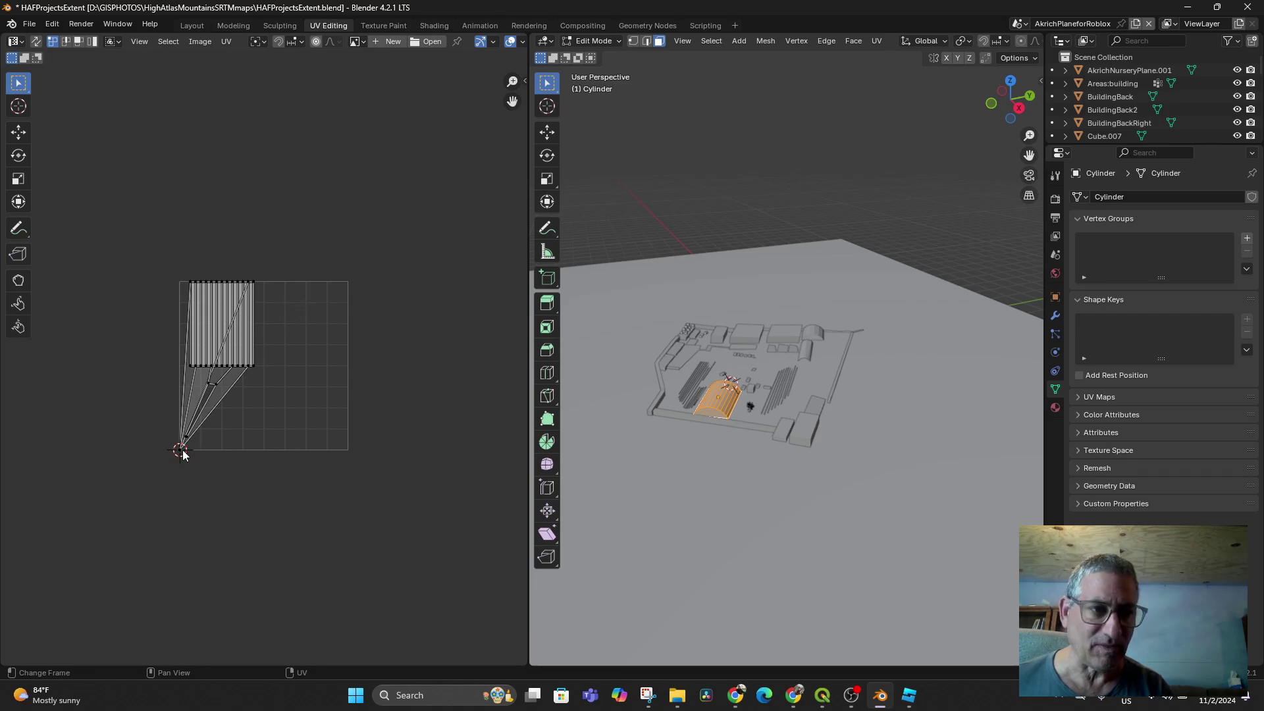
{"action": "key", "text": "g"}
{"action": "left_click", "coordinate": [230, 368]}
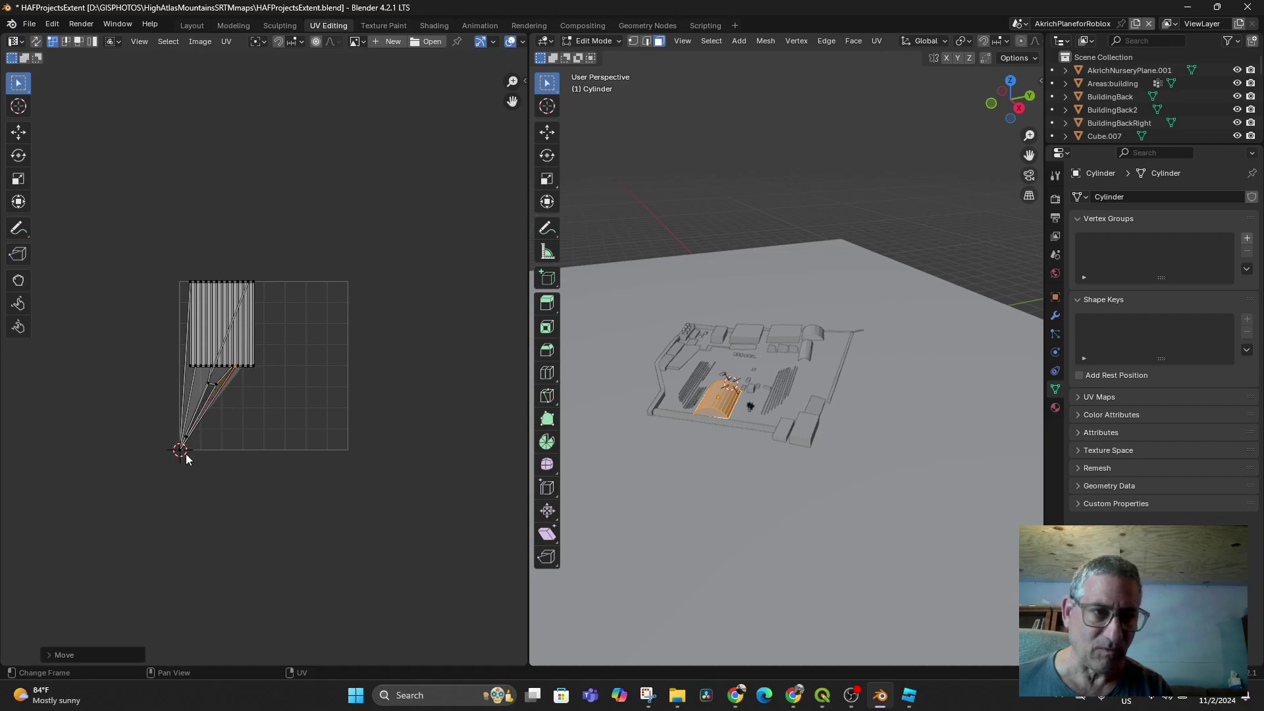
Drag the stray UV points onto the island's edge, then box-select the whole island.
{"action": "left_click", "coordinate": [184, 442]}
{"action": "key", "text": "g"}
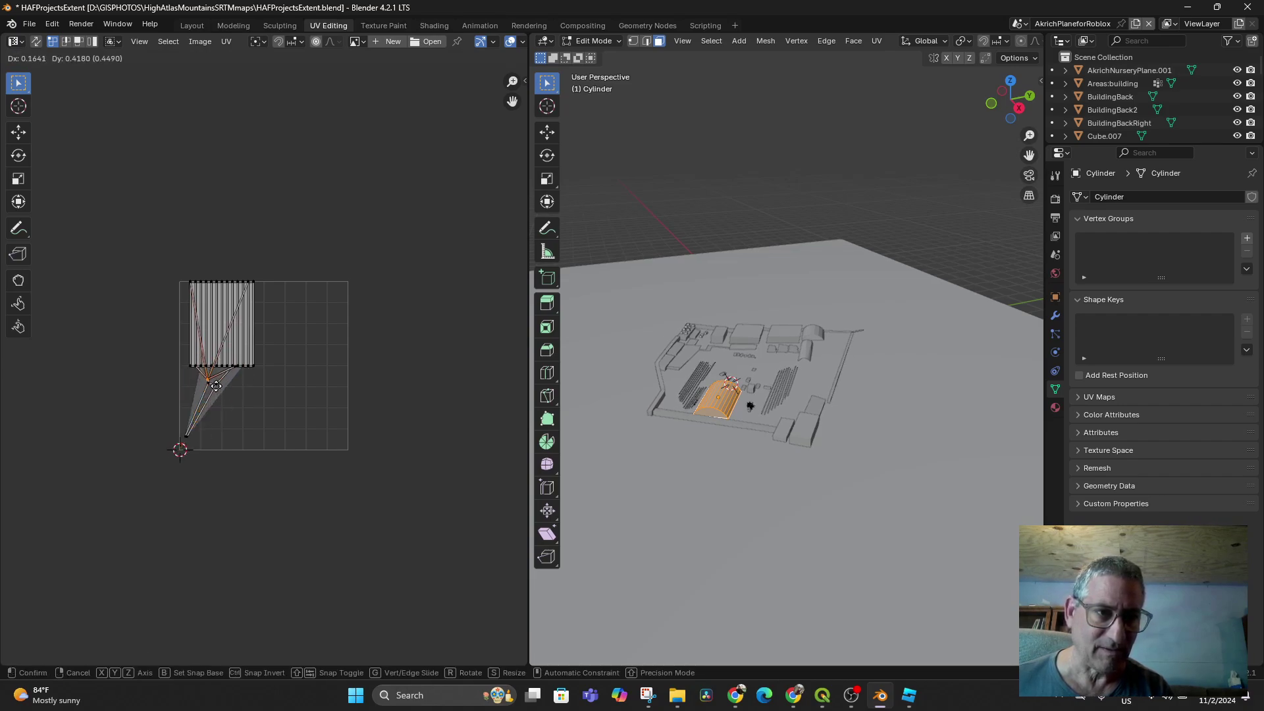
{"action": "left_click", "coordinate": [207, 372]}
{"action": "key", "text": "g"}
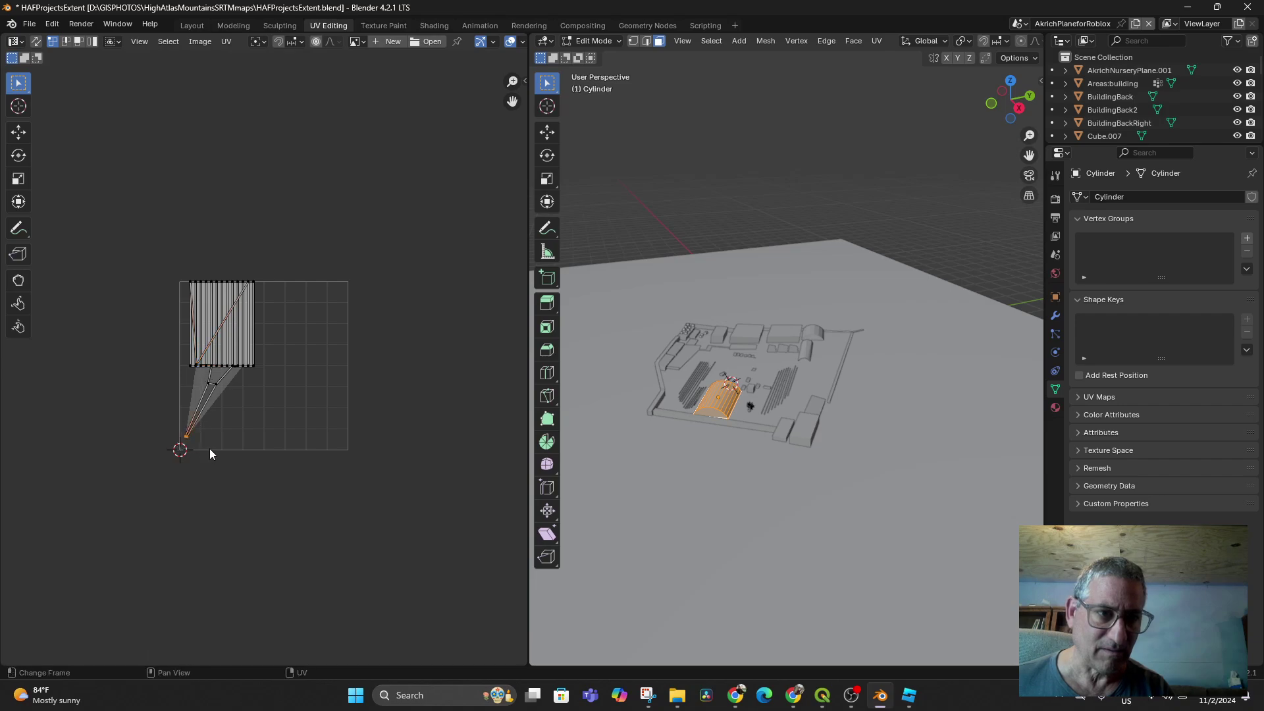
{"action": "left_click", "coordinate": [237, 375]}
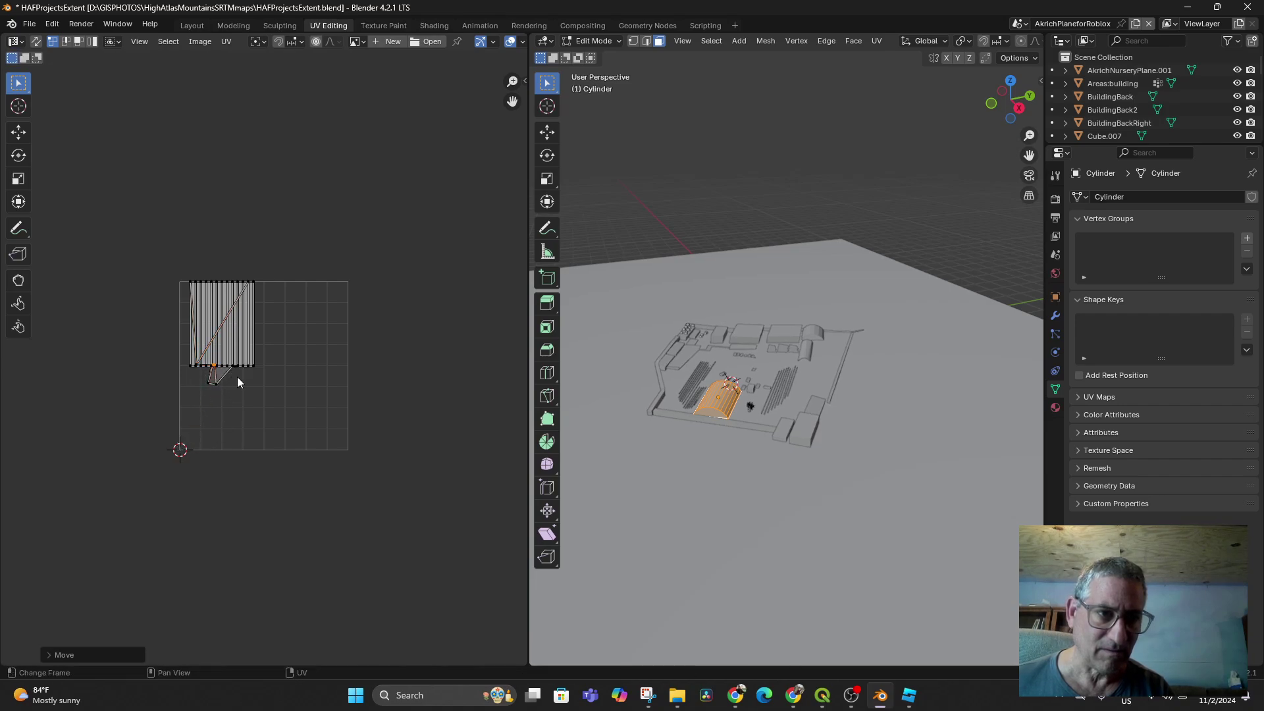
{"action": "key", "text": "g"}
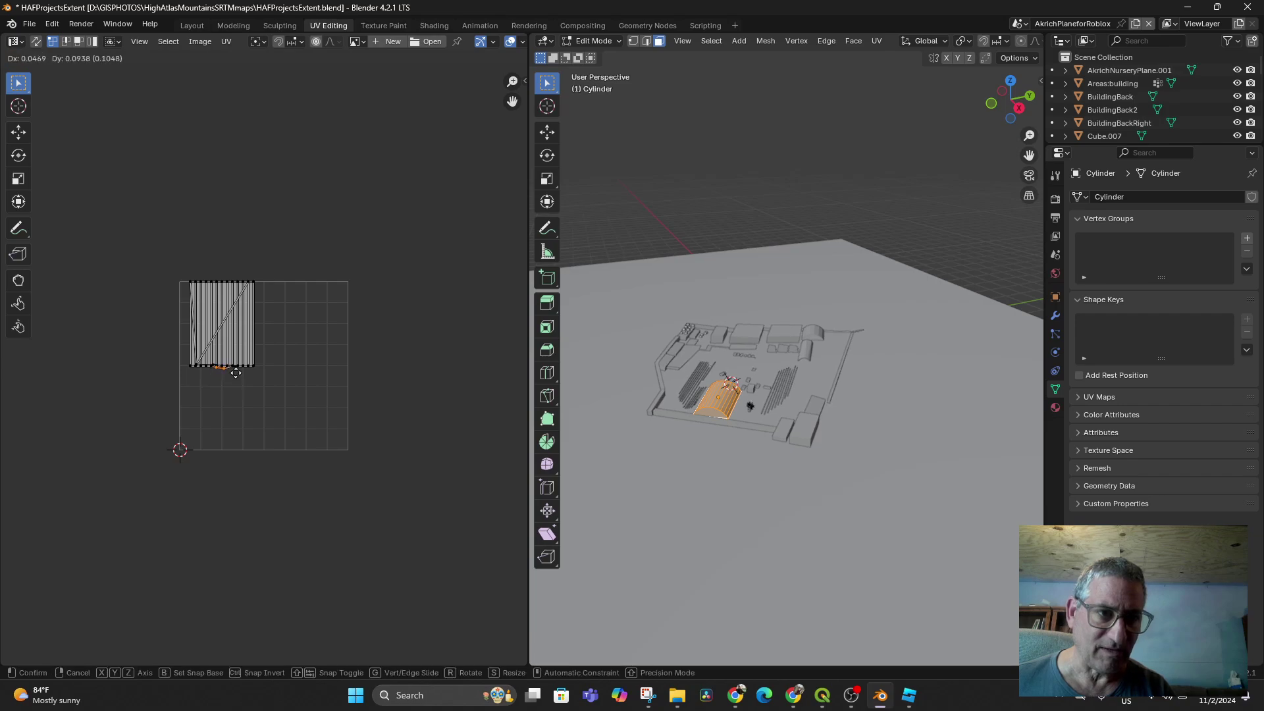
{"action": "left_click", "coordinate": [237, 369]}
{"action": "left_click_drag", "start_coordinate": [171, 268], "coordinate": [255, 371]}
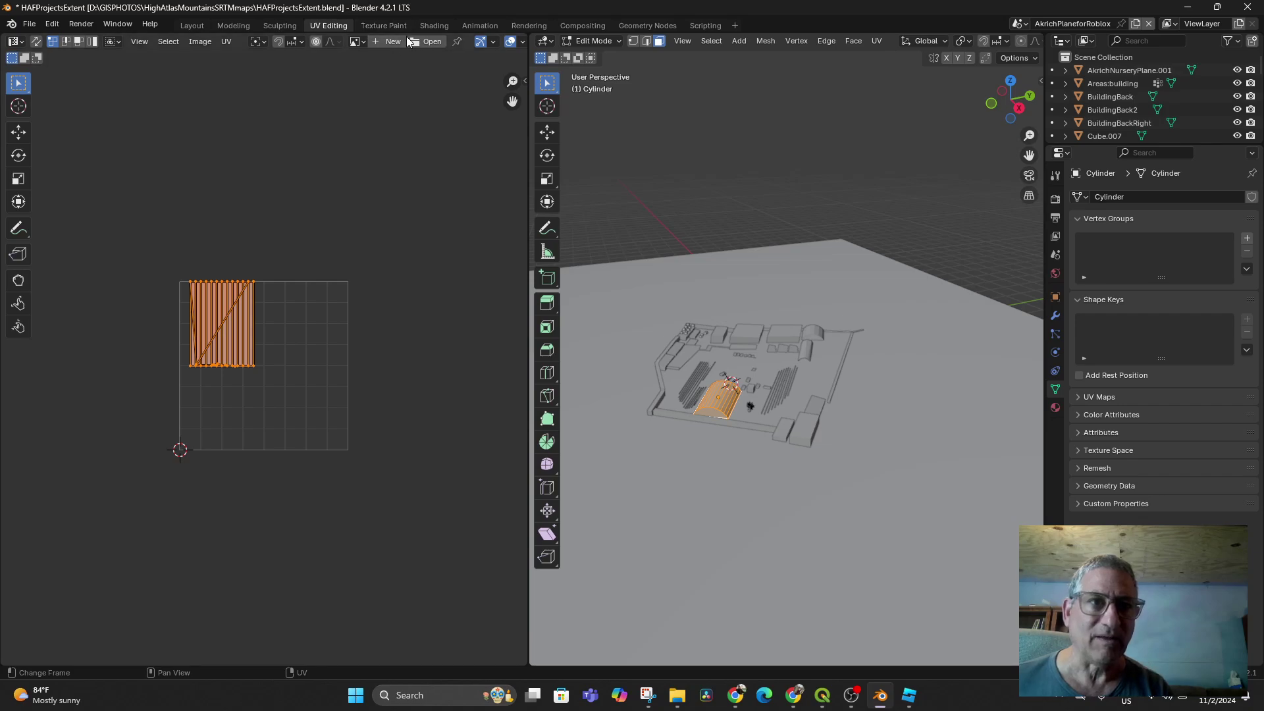
{"action": "left_click", "coordinate": [357, 41]}
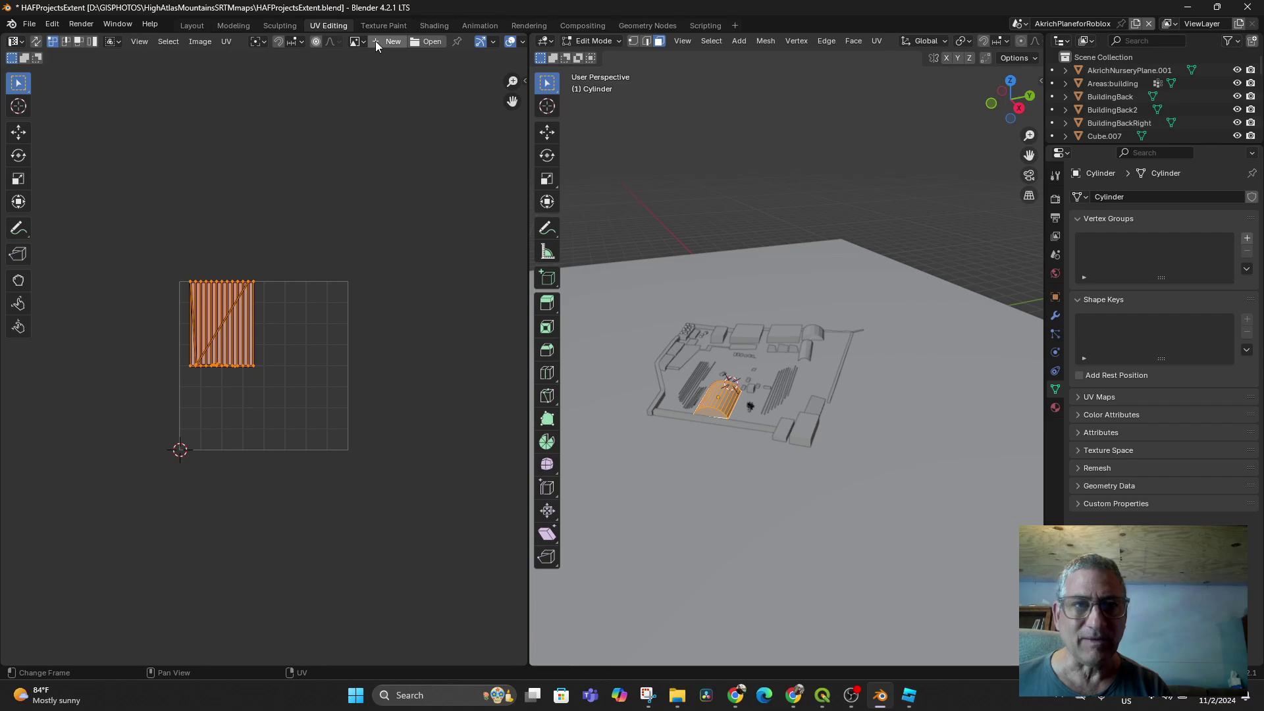
Search Google for 'greenhouse cloth' in a new Chrome tab and show the image results.
{"action": "left_click", "coordinate": [736, 696]}
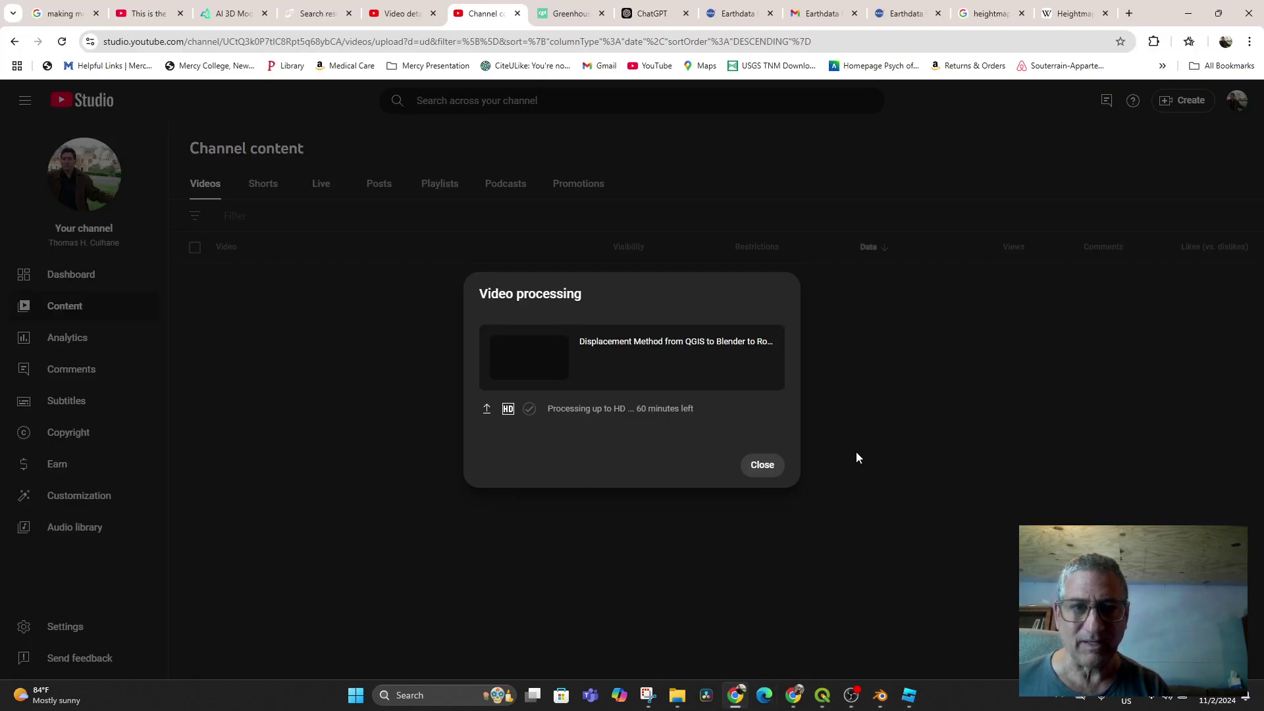
{"action": "left_click", "coordinate": [1129, 14]}
{"action": "type", "text": "gre"}
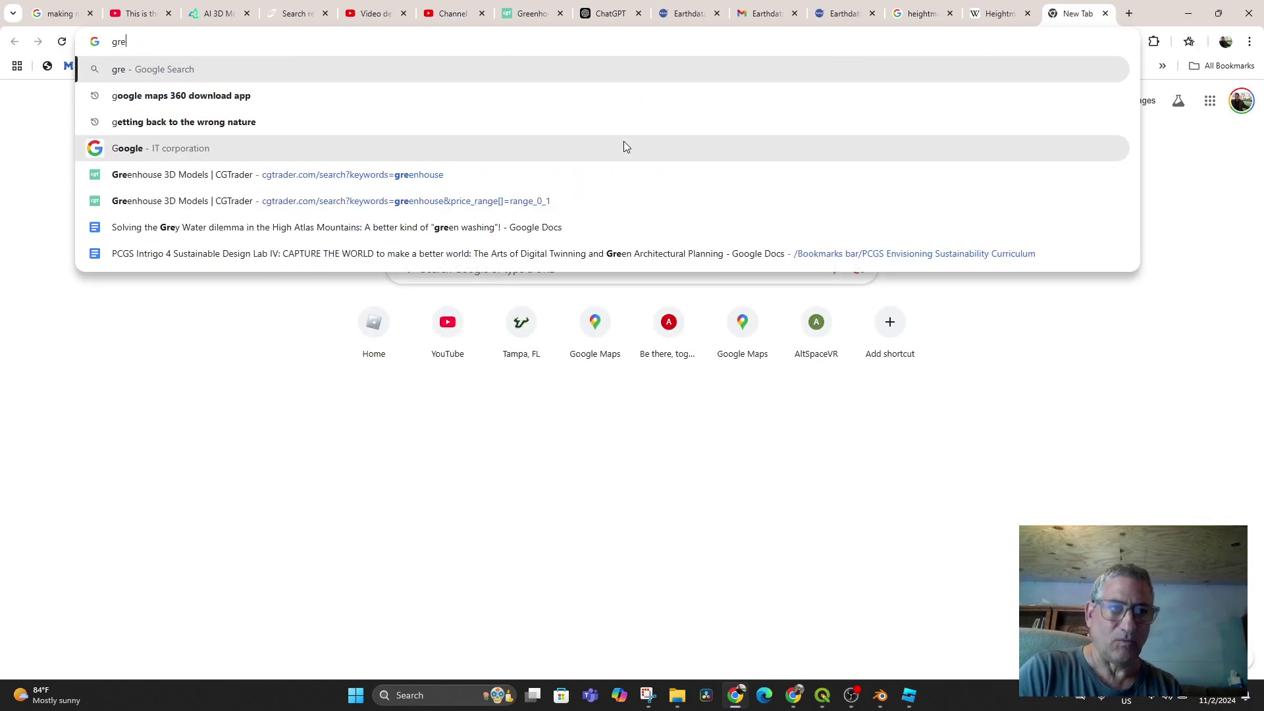
{"action": "type", "text": "enhouse cloth"}
{"action": "key", "text": "Return"}
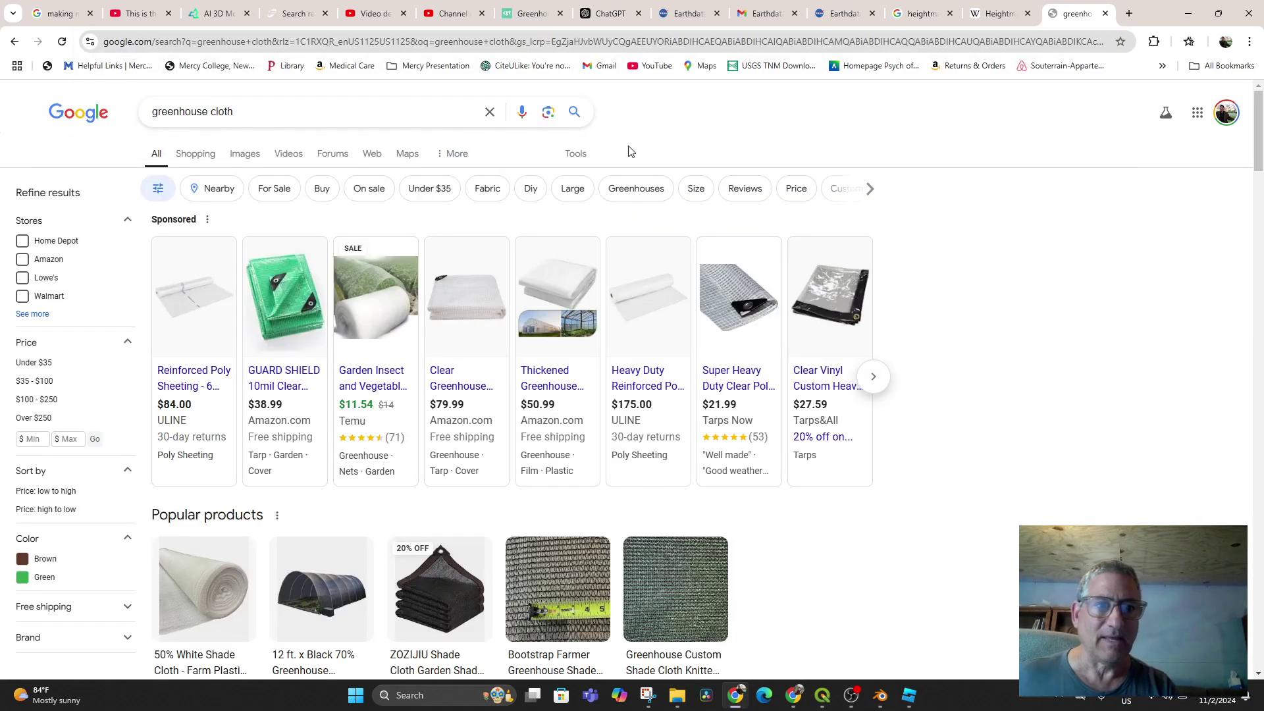
{"action": "left_click", "coordinate": [243, 154]}
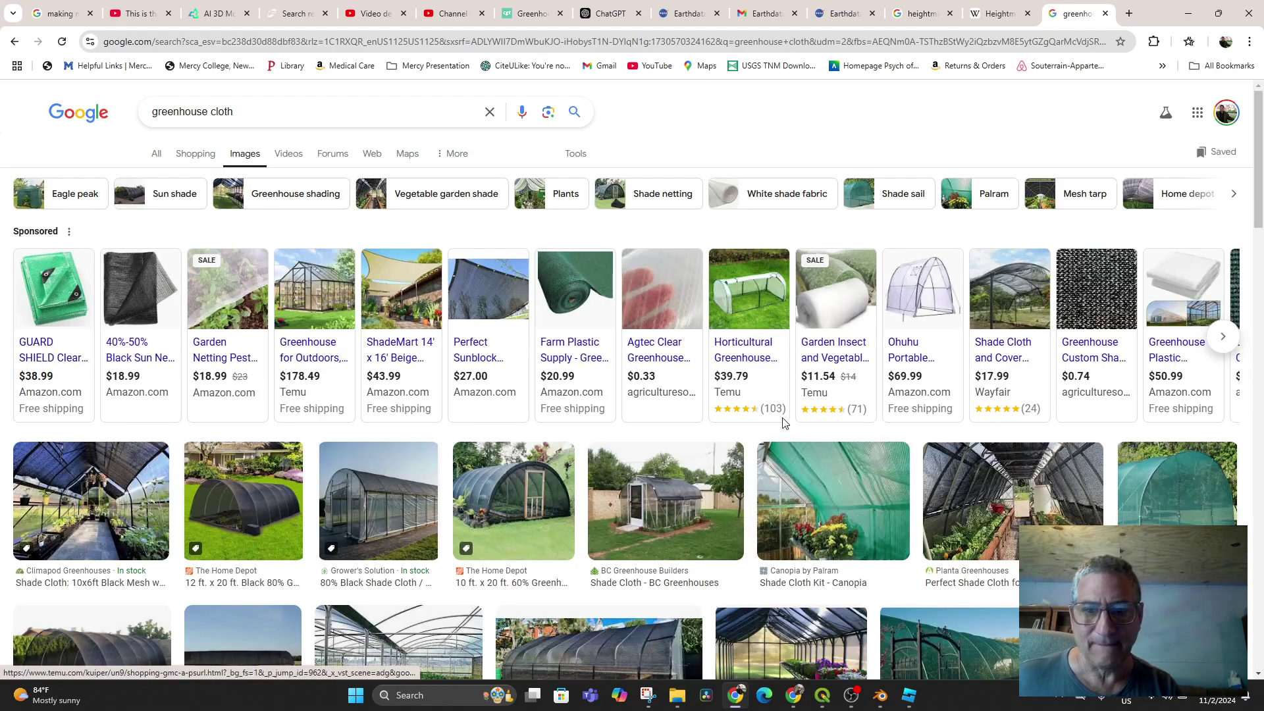
{"action": "scroll", "coordinate": [825, 375], "scroll_direction": "down", "scroll_amount": 1}
{"action": "scroll", "coordinate": [787, 407], "scroll_direction": "down", "scroll_amount": 4}
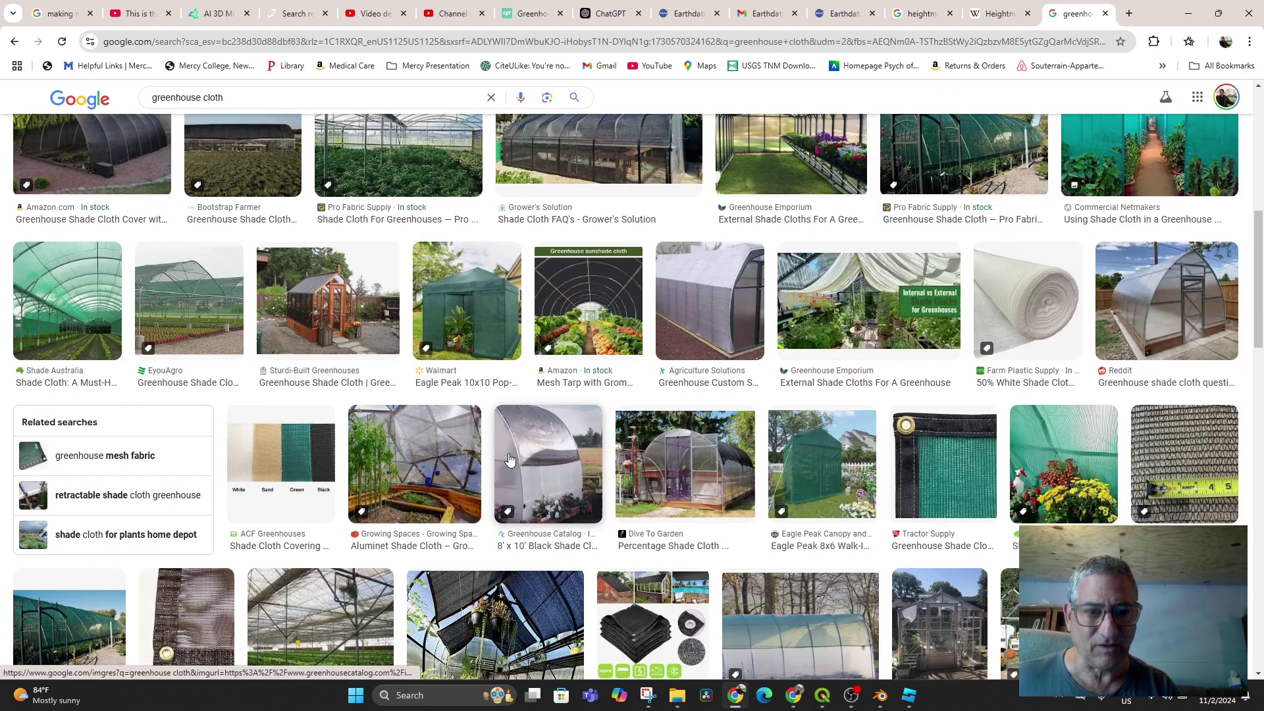
{"action": "scroll", "coordinate": [798, 510], "scroll_direction": "up", "scroll_amount": 1}
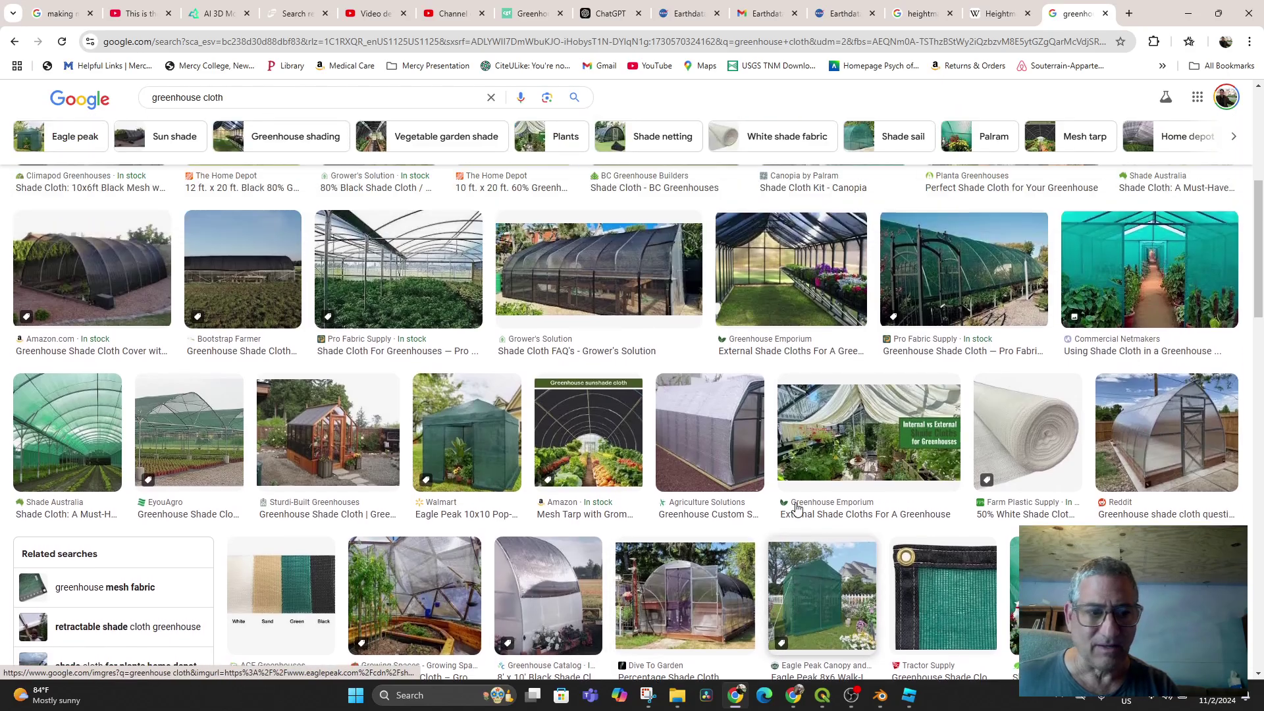
{"action": "scroll", "coordinate": [798, 510], "scroll_direction": "down", "scroll_amount": 3}
{"action": "scroll", "coordinate": [798, 509], "scroll_direction": "down", "scroll_amount": 3}
{"action": "scroll", "coordinate": [800, 503], "scroll_direction": "up", "scroll_amount": 1}
{"action": "scroll", "coordinate": [804, 494], "scroll_direction": "up", "scroll_amount": 4}
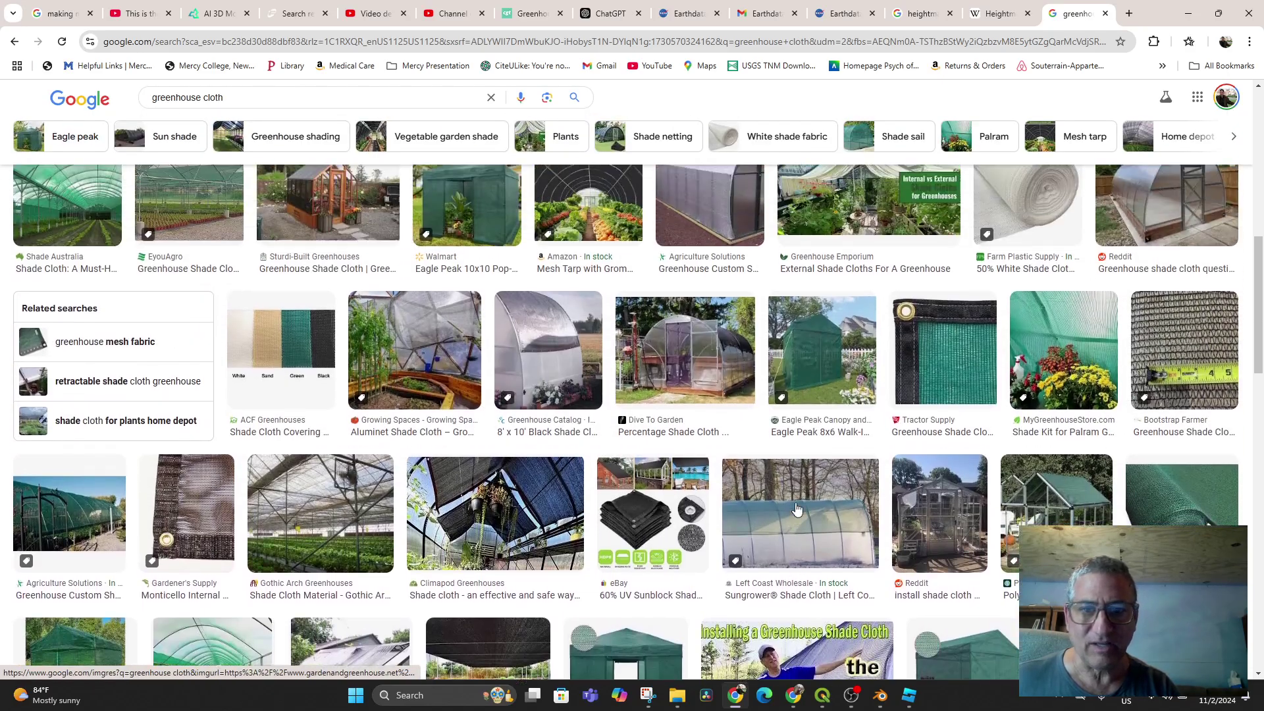
{"action": "scroll", "coordinate": [807, 486], "scroll_direction": "up", "scroll_amount": 1}
{"action": "scroll", "coordinate": [807, 486], "scroll_direction": "up", "scroll_amount": 3}
{"action": "scroll", "coordinate": [806, 486], "scroll_direction": "up", "scroll_amount": 2}
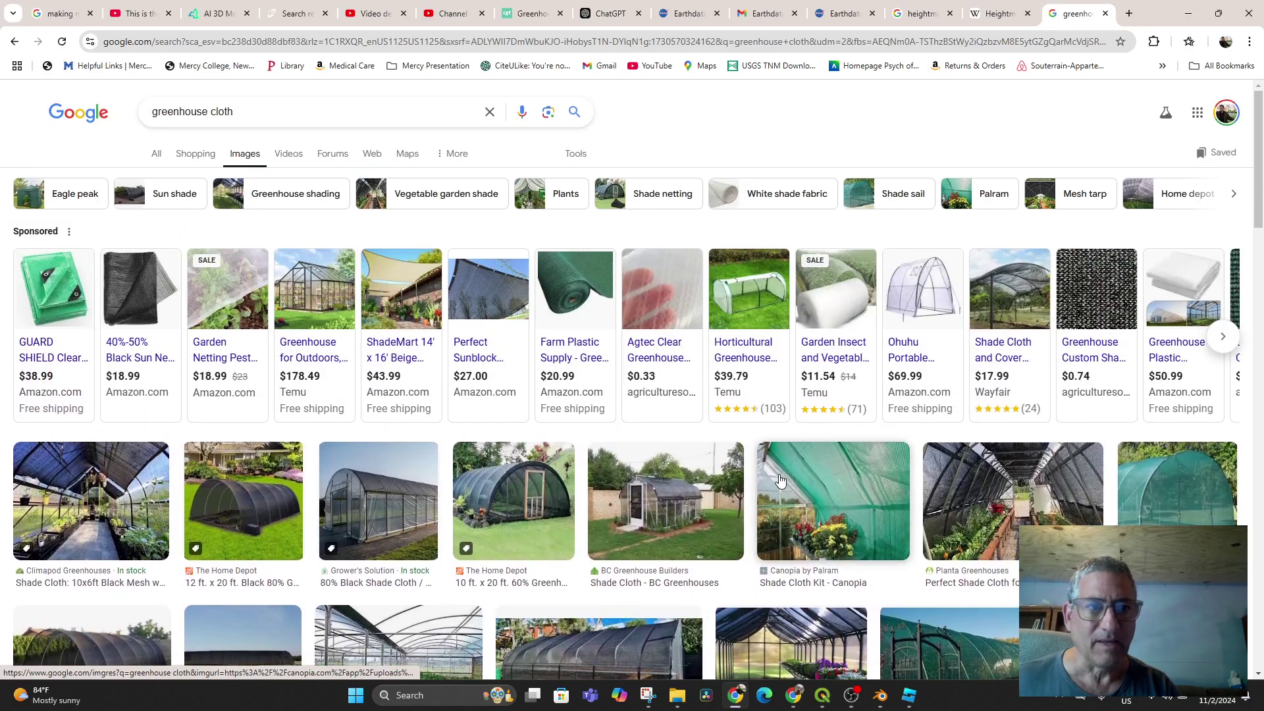
{"action": "scroll", "coordinate": [846, 338], "scroll_direction": "down", "scroll_amount": 2}
{"action": "scroll", "coordinate": [1087, 356], "scroll_direction": "up", "scroll_amount": 2}
Browse the sponsored cloth products, return to image results, and preview the Canopia shade cloth.
{"action": "left_click", "coordinate": [1228, 345]}
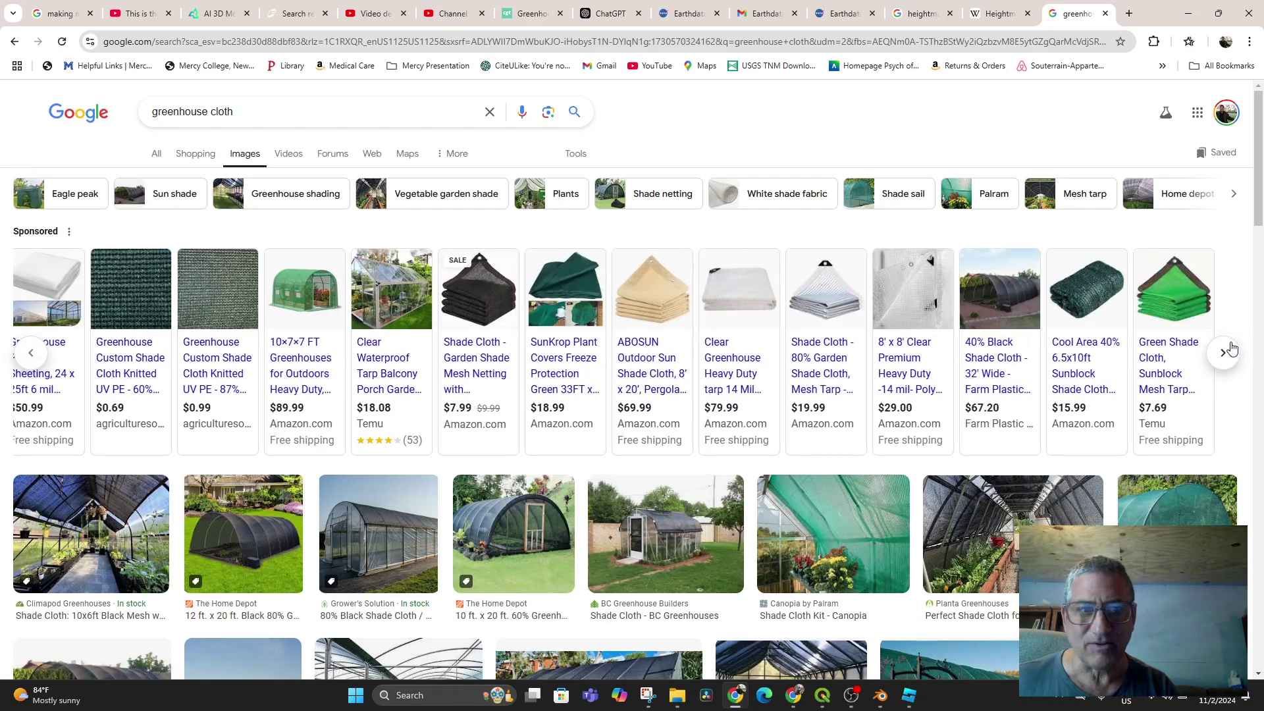
{"action": "left_click", "coordinate": [1228, 348]}
{"action": "left_click", "coordinate": [1199, 341]}
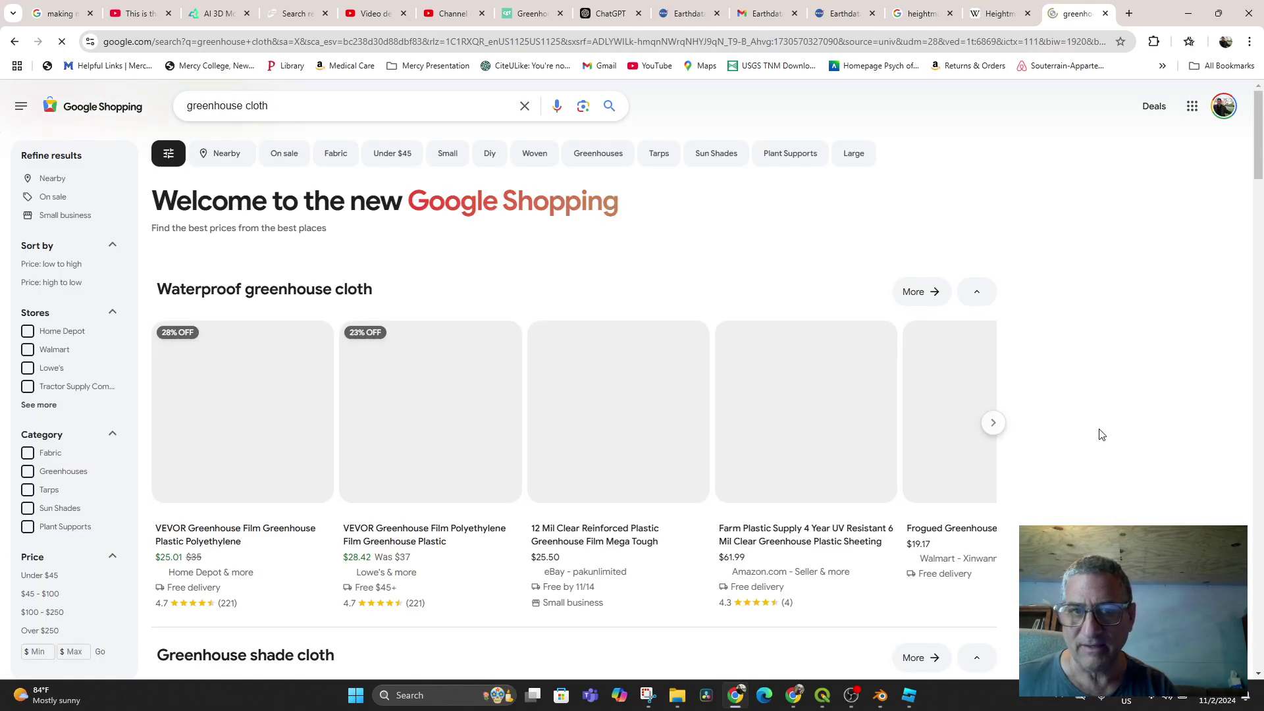
{"action": "scroll", "coordinate": [751, 139], "scroll_direction": "down", "scroll_amount": 3}
{"action": "scroll", "coordinate": [750, 131], "scroll_direction": "up", "scroll_amount": 3}
{"action": "left_click", "coordinate": [1005, 16]}
{"action": "left_click", "coordinate": [1088, 18]}
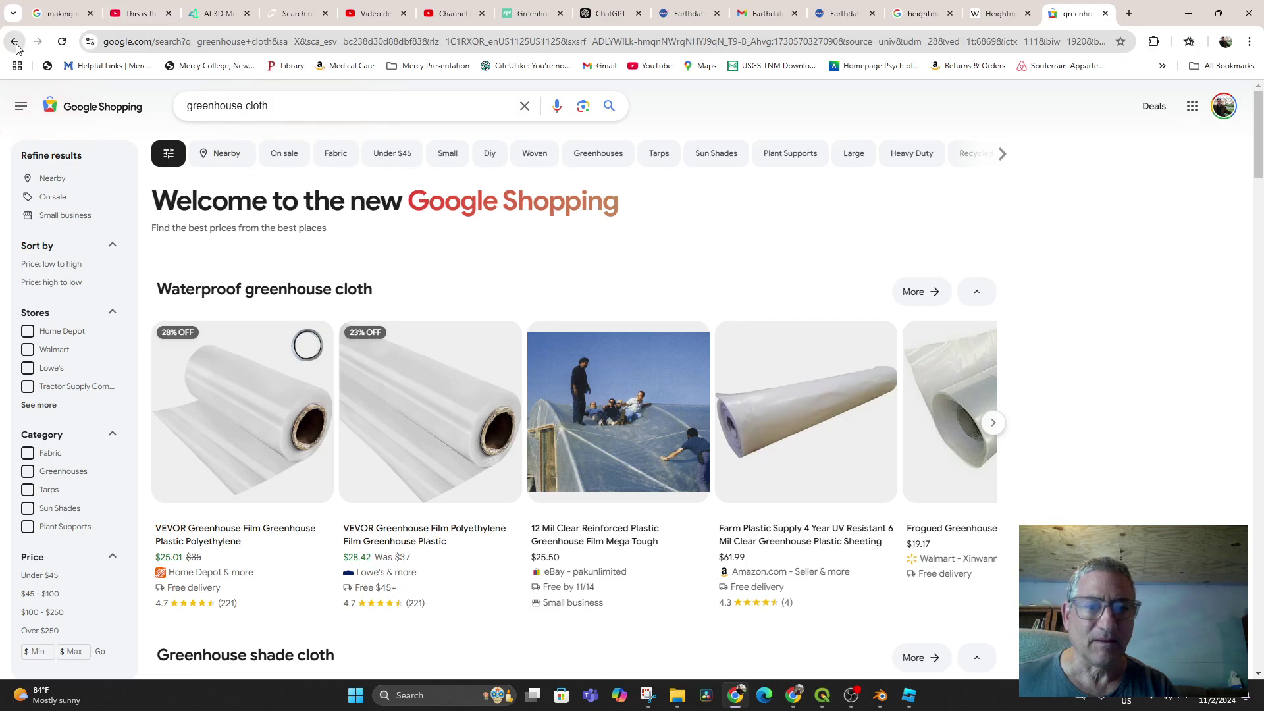
{"action": "left_click", "coordinate": [14, 43]}
{"action": "scroll", "coordinate": [708, 396], "scroll_direction": "down", "scroll_amount": 3}
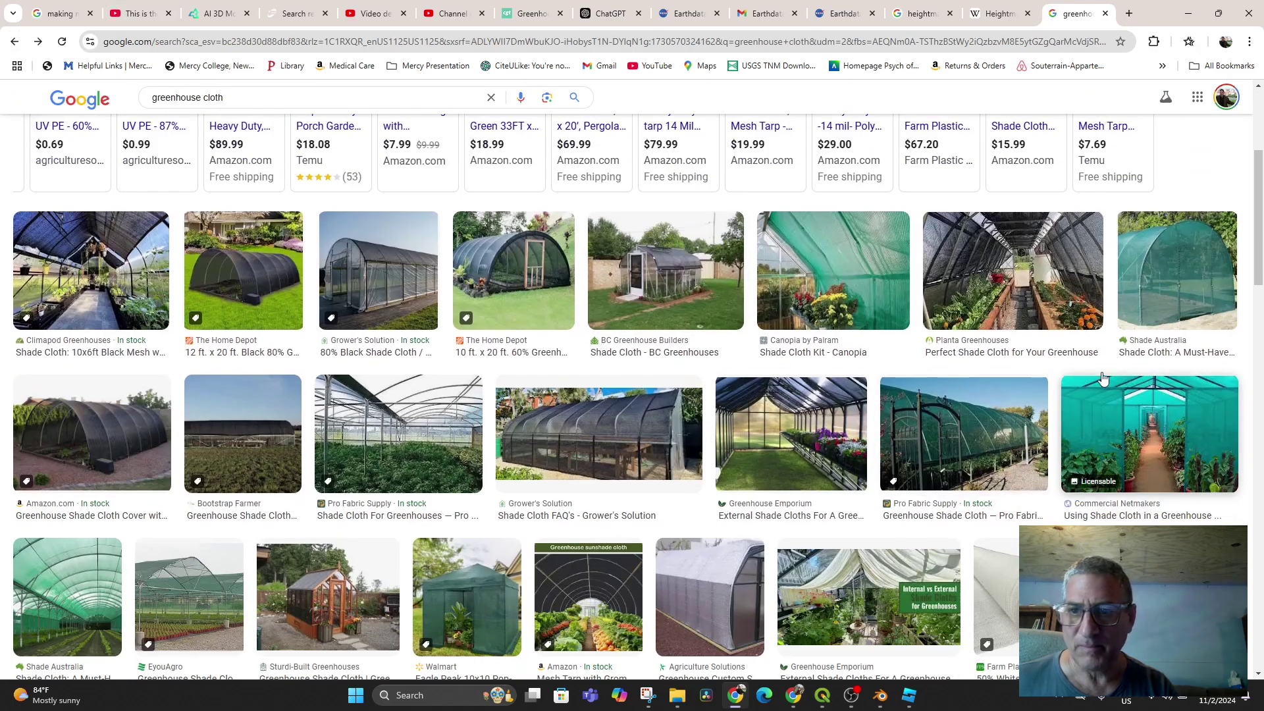
{"action": "scroll", "coordinate": [1133, 263], "scroll_direction": "down", "scroll_amount": 2}
{"action": "scroll", "coordinate": [1126, 251], "scroll_direction": "up", "scroll_amount": 2}
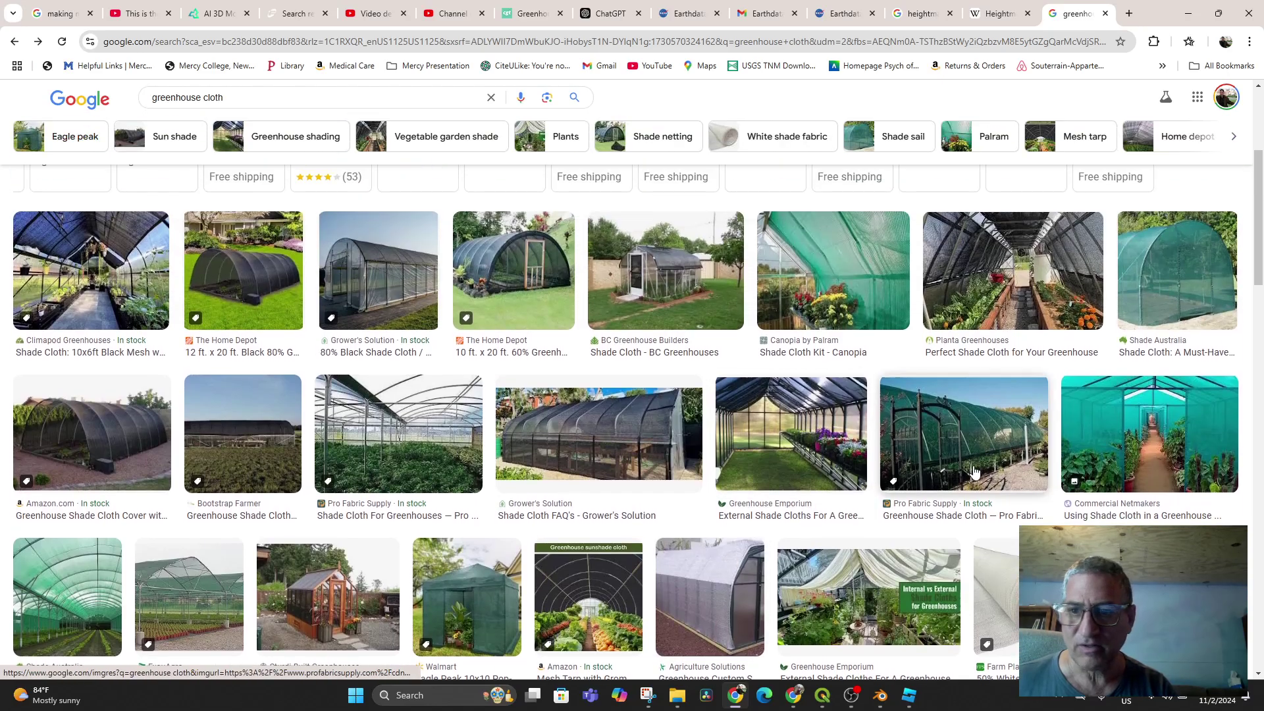
{"action": "left_click", "coordinate": [849, 268]}
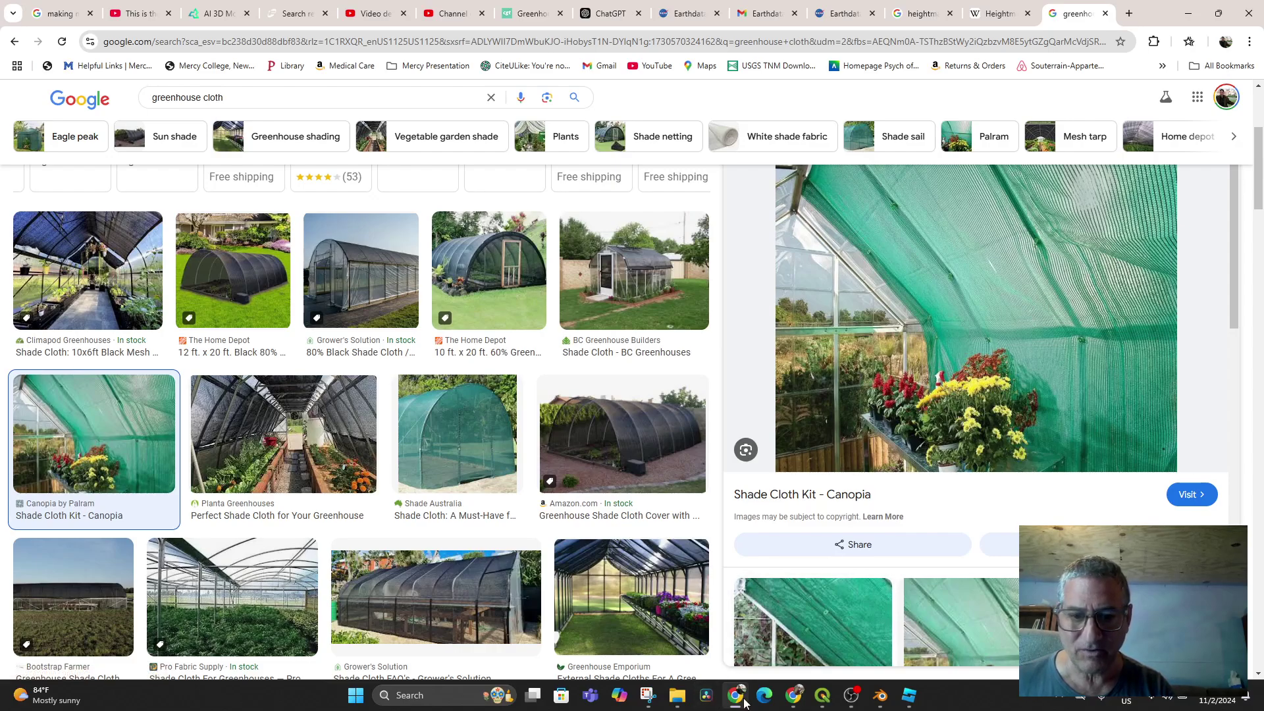
Snip a small patch of the green shade cloth and choose to save it.
{"action": "left_click", "coordinate": [647, 695]}
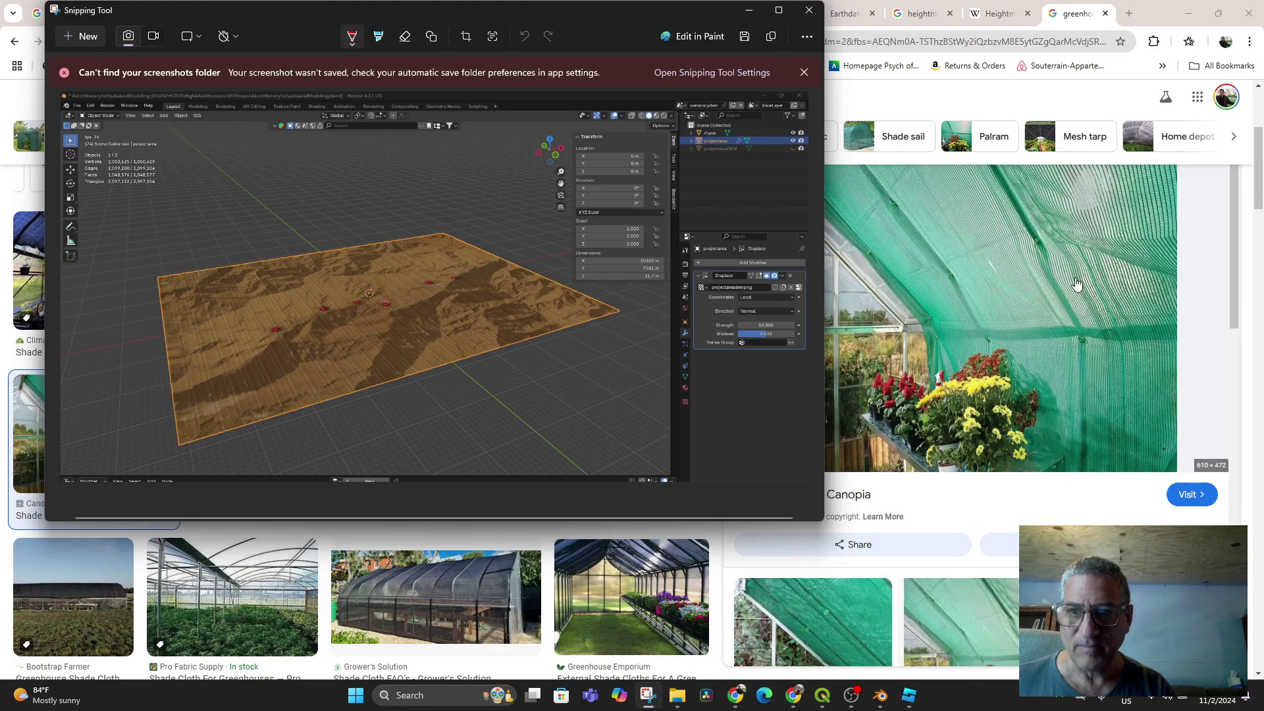
{"action": "left_click", "coordinate": [67, 34]}
{"action": "left_click_drag", "start_coordinate": [928, 197], "coordinate": [997, 239]}
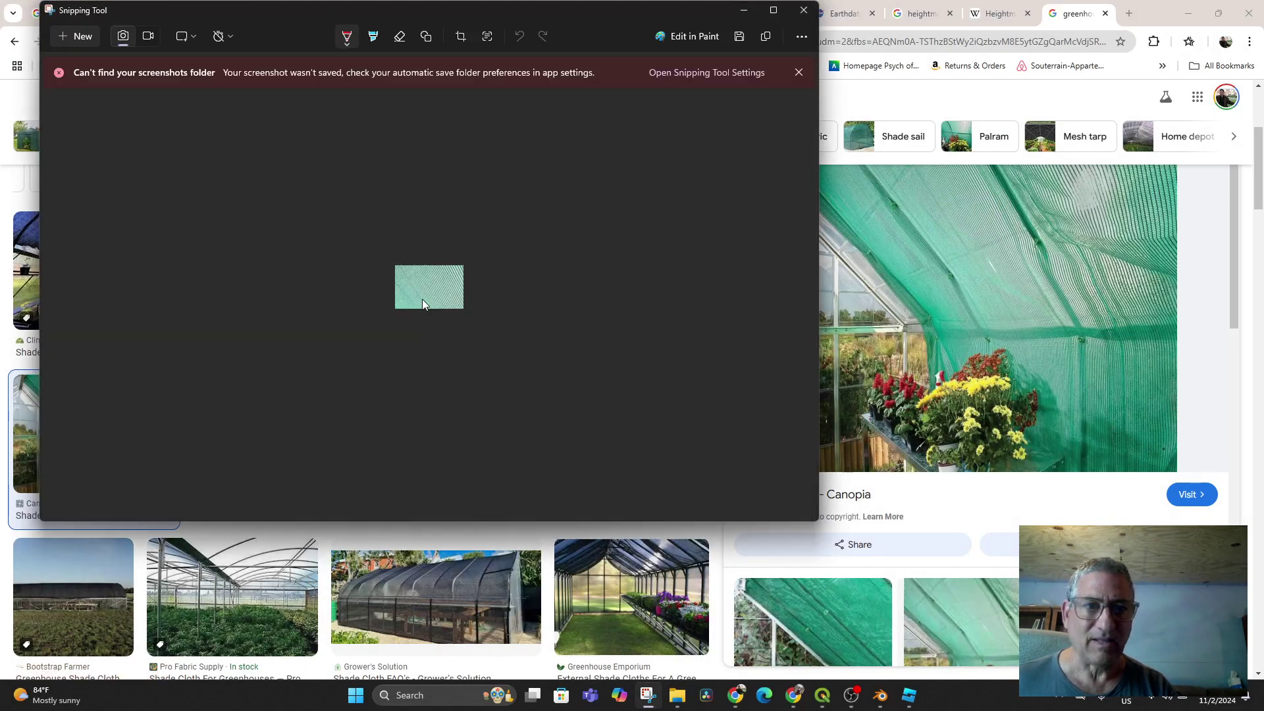
{"action": "right_click", "coordinate": [421, 299]}
{"action": "left_click", "coordinate": [454, 313]}
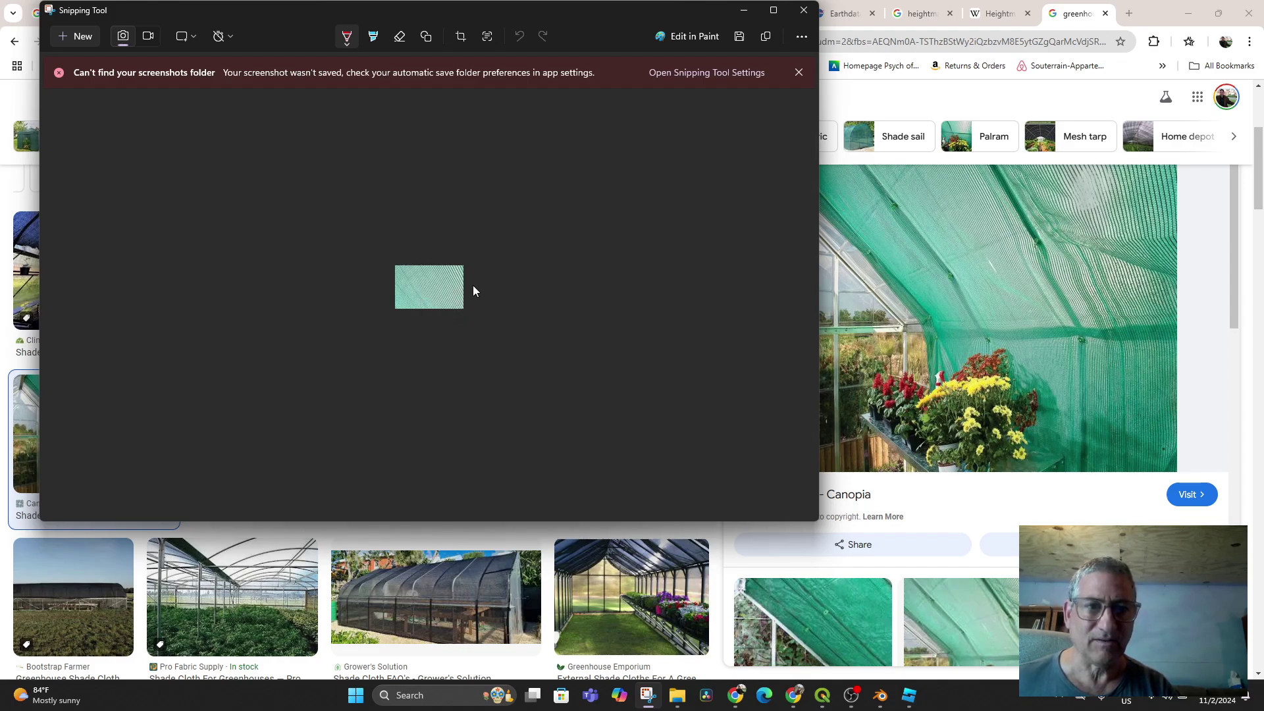
Save the snip as greenhouseclothtexture in GISPHOTOS > ShapeFile Exports.
{"action": "right_click", "coordinate": [416, 253]}
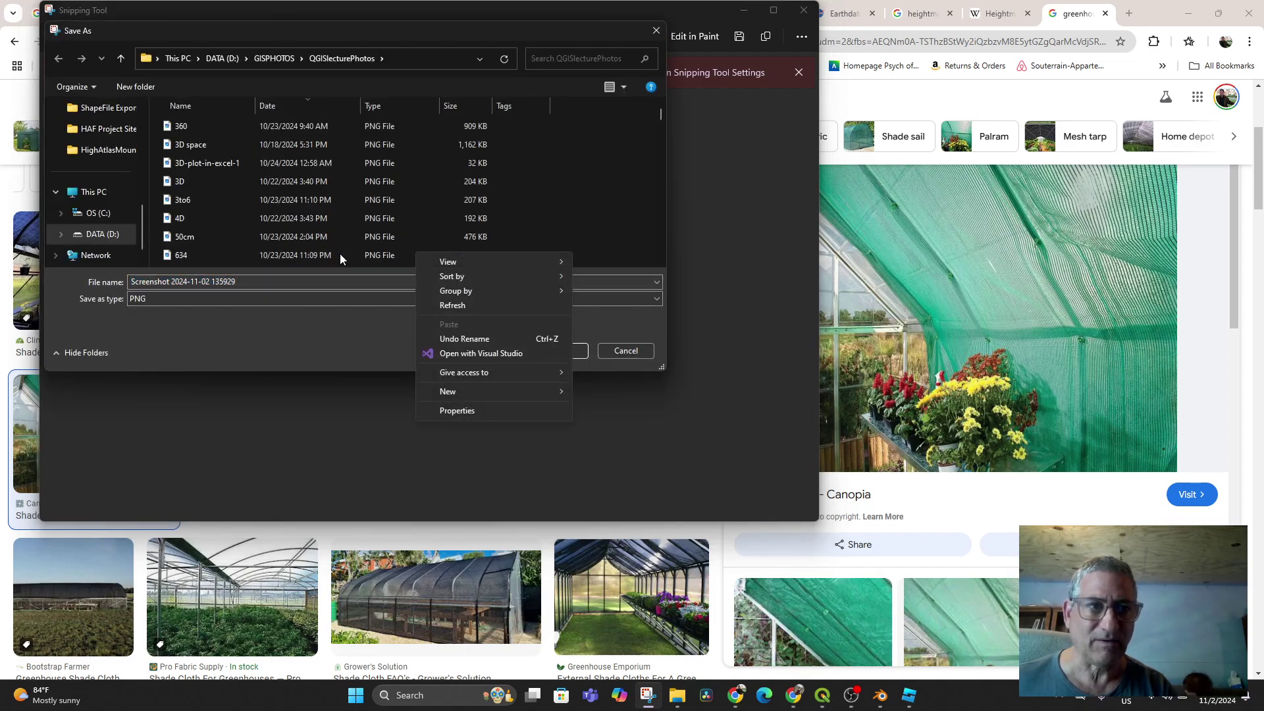
{"action": "left_click", "coordinate": [331, 59]}
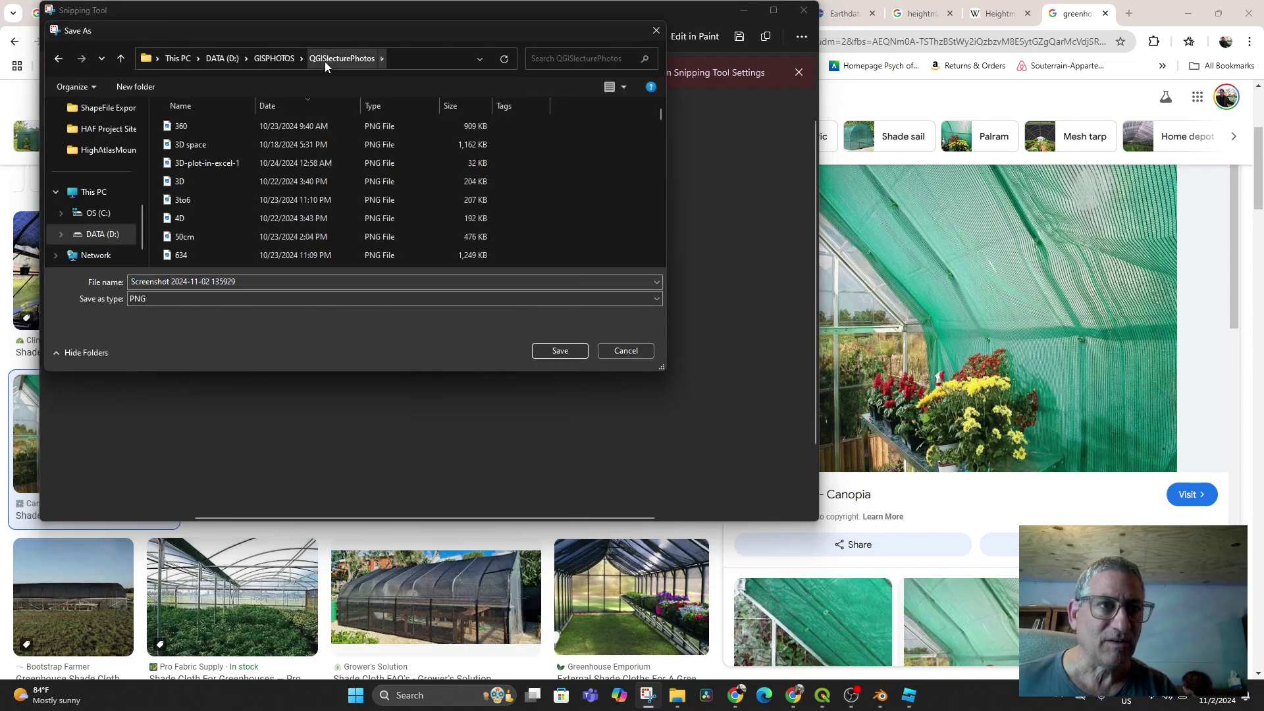
{"action": "left_click", "coordinate": [274, 58]}
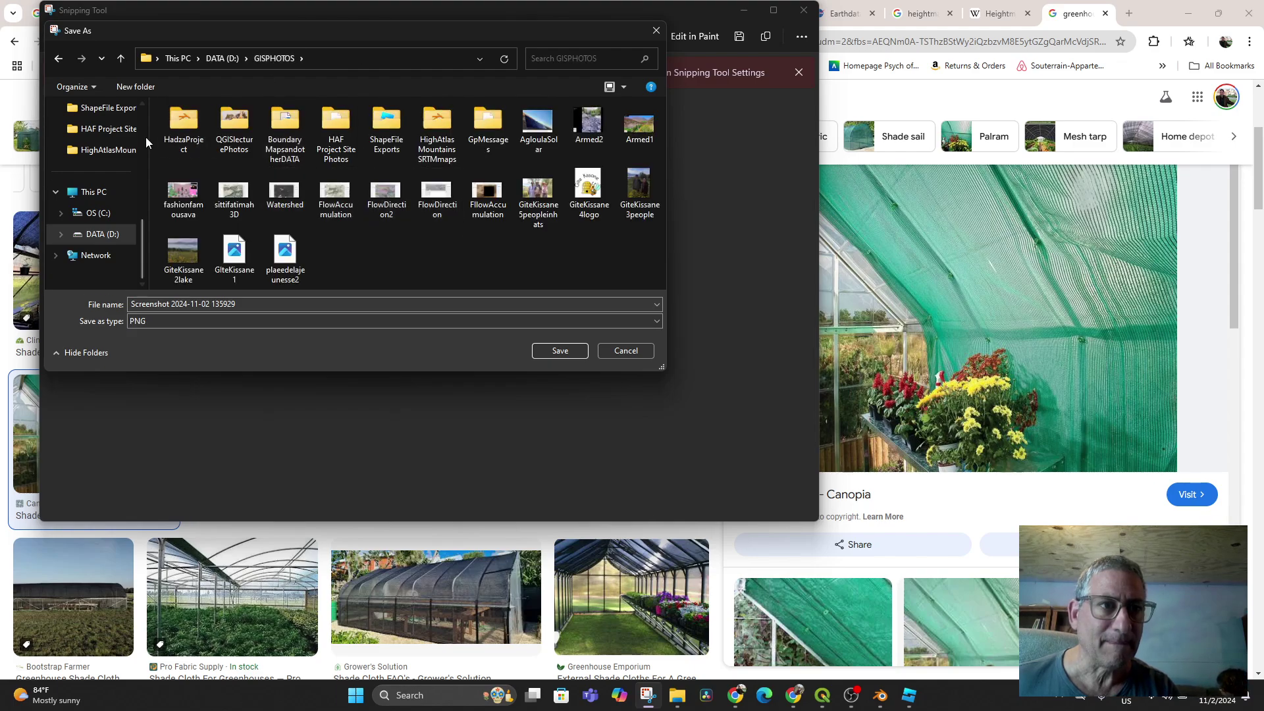
{"action": "double_click", "coordinate": [386, 134]}
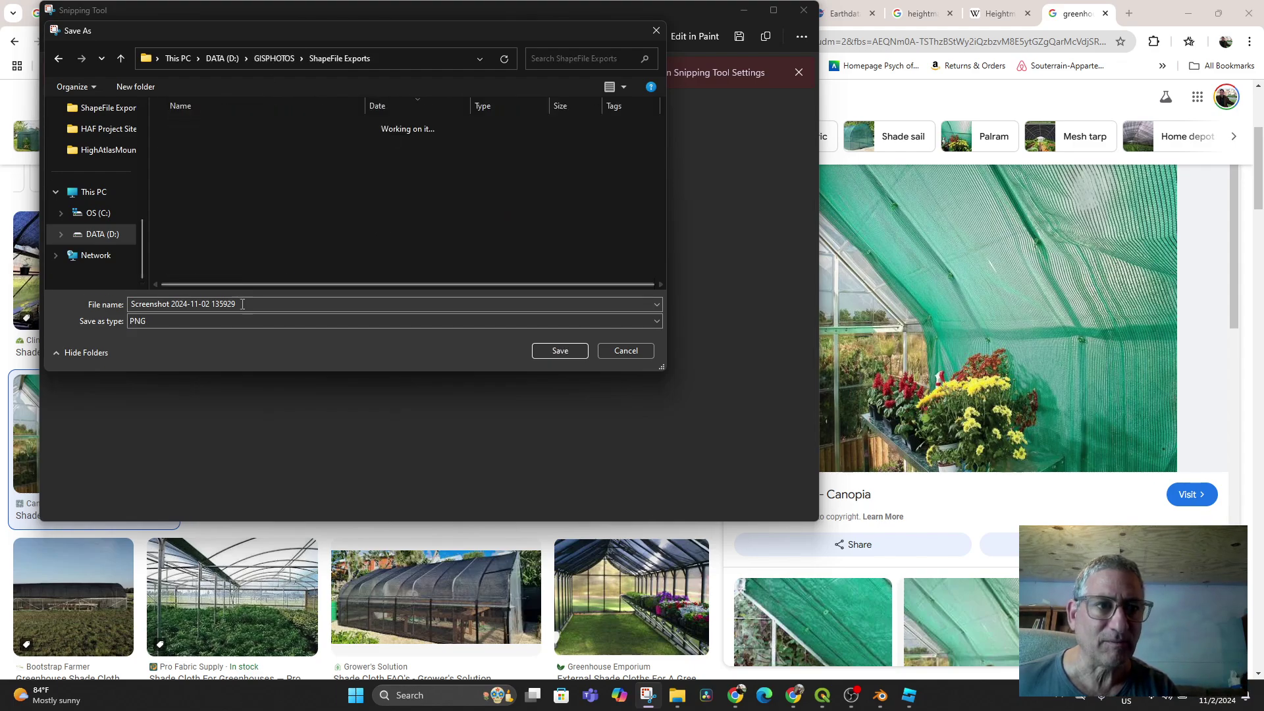
{"action": "type", "text": "gree"}
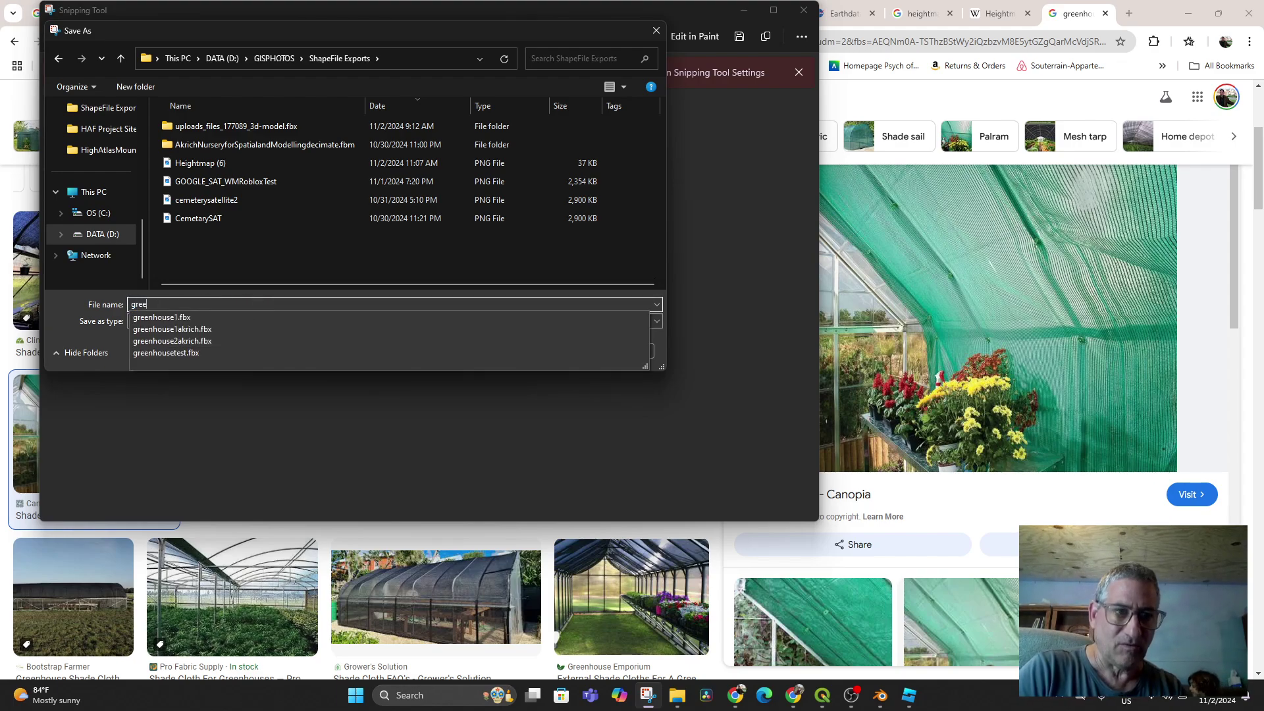
{"action": "type", "text": "nhouseclothtexture"}
{"action": "key", "text": "Return"}
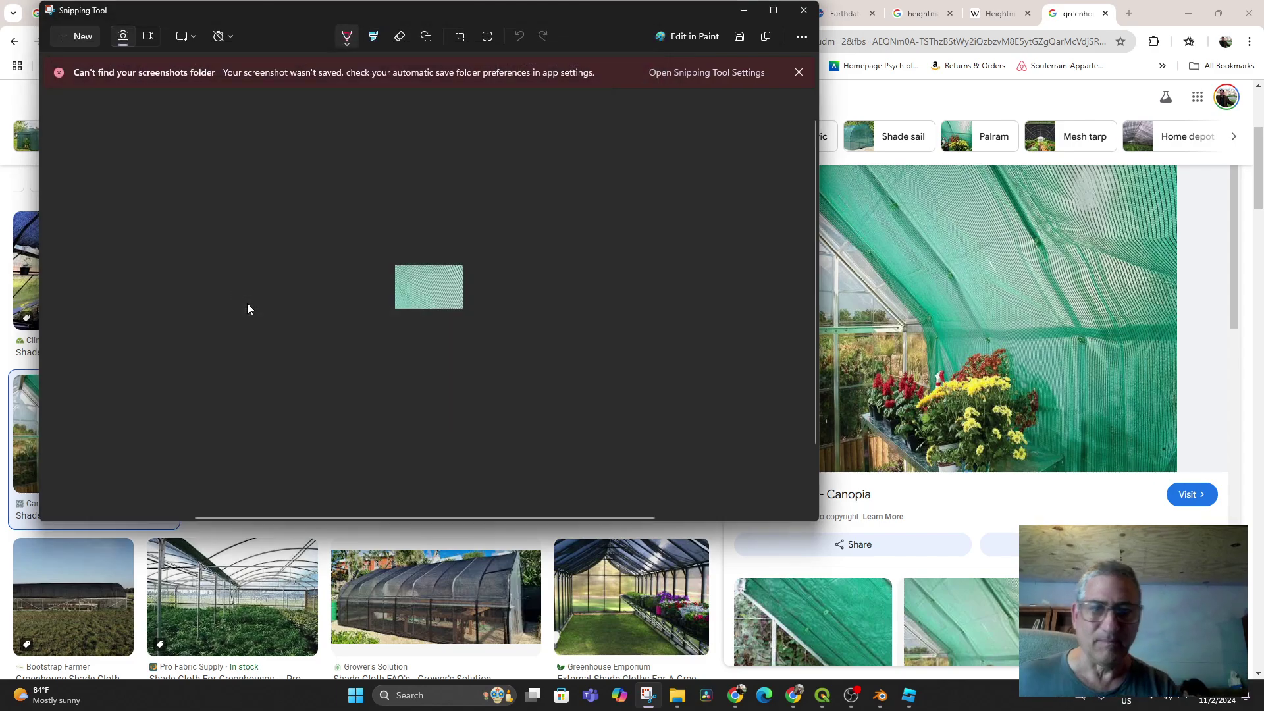
Open greenhouseclothtexture.png from ShapeFile Exports in the UV editor, then deselect all UVs.
{"action": "left_click", "coordinate": [879, 697]}
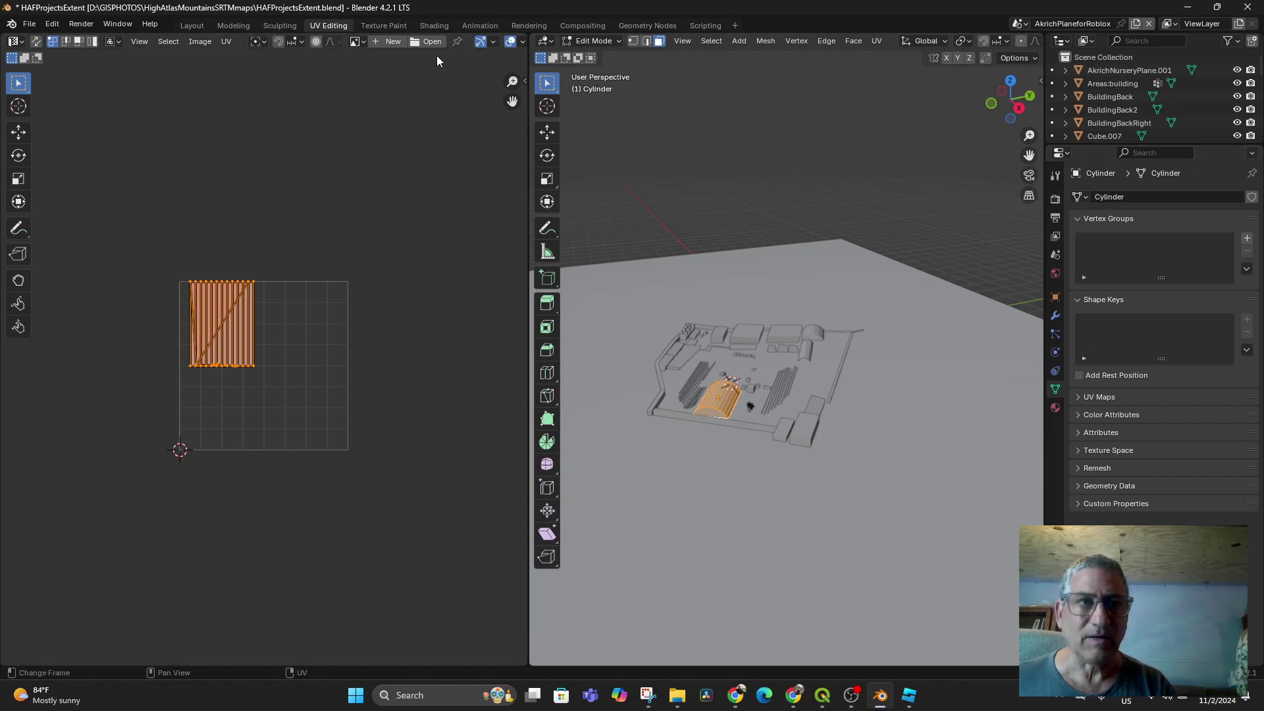
{"action": "left_click", "coordinate": [358, 42]}
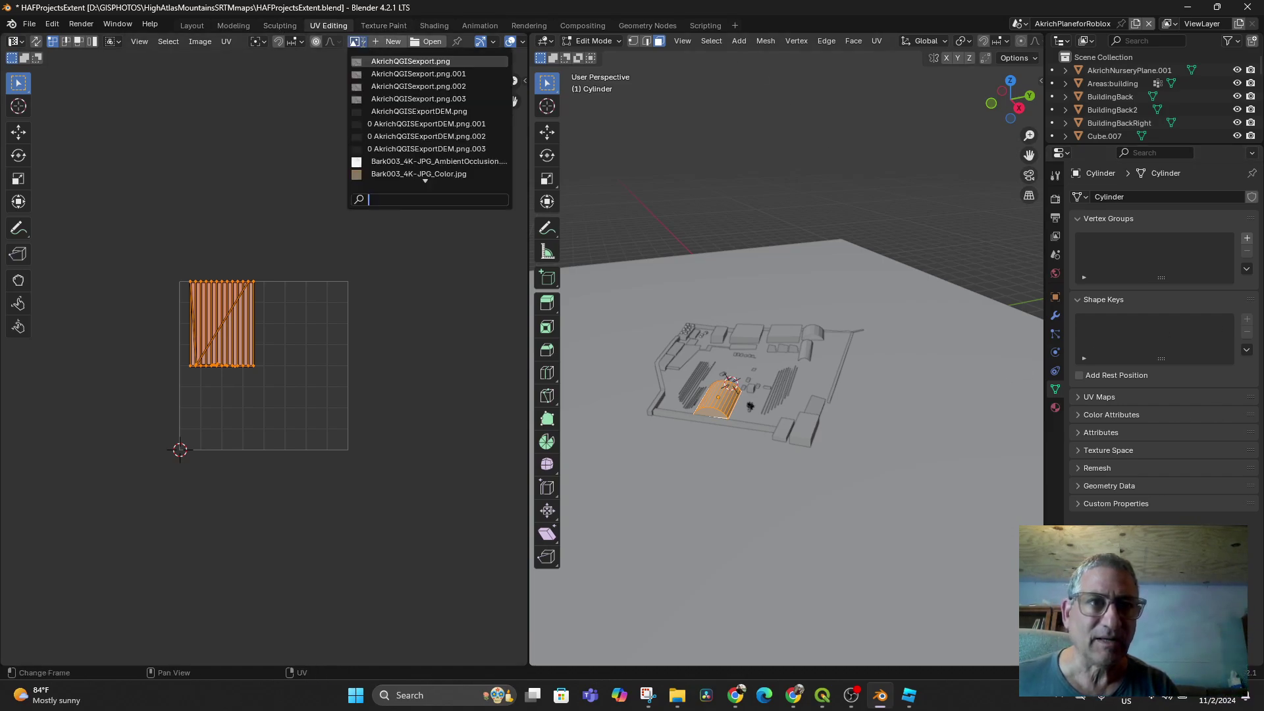
{"action": "left_click", "coordinate": [429, 42]}
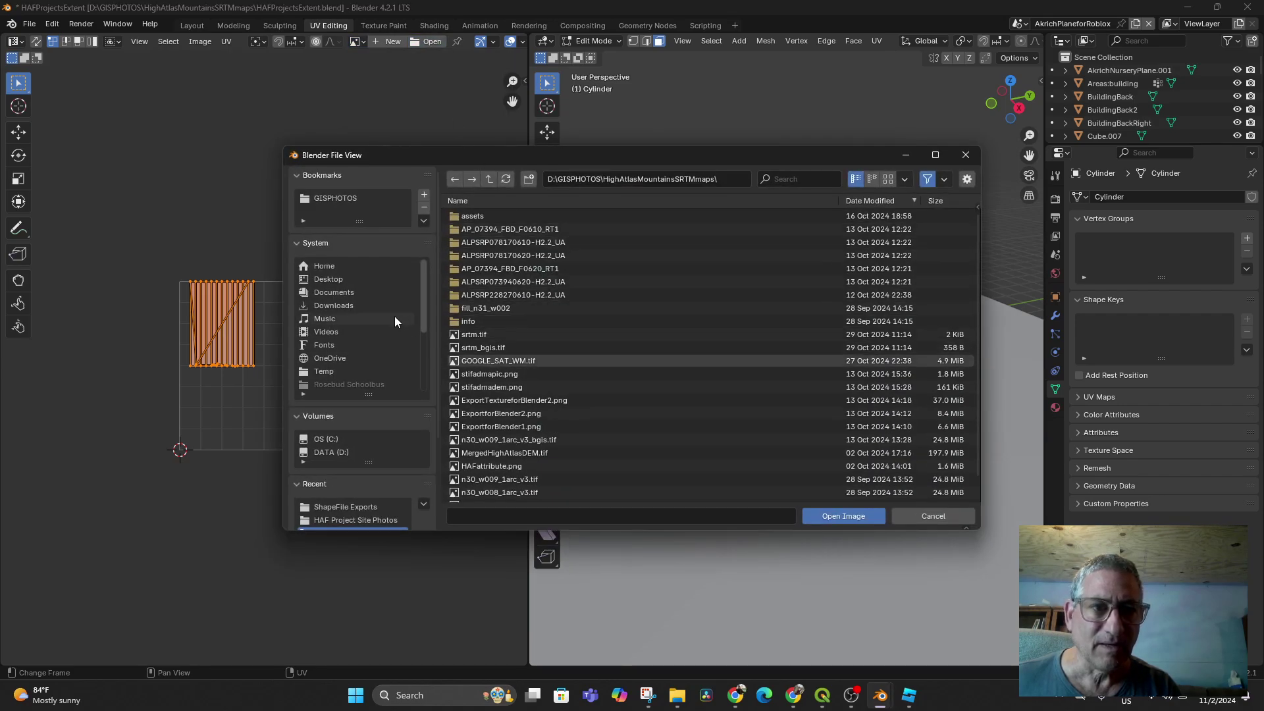
{"action": "left_click", "coordinate": [346, 509]}
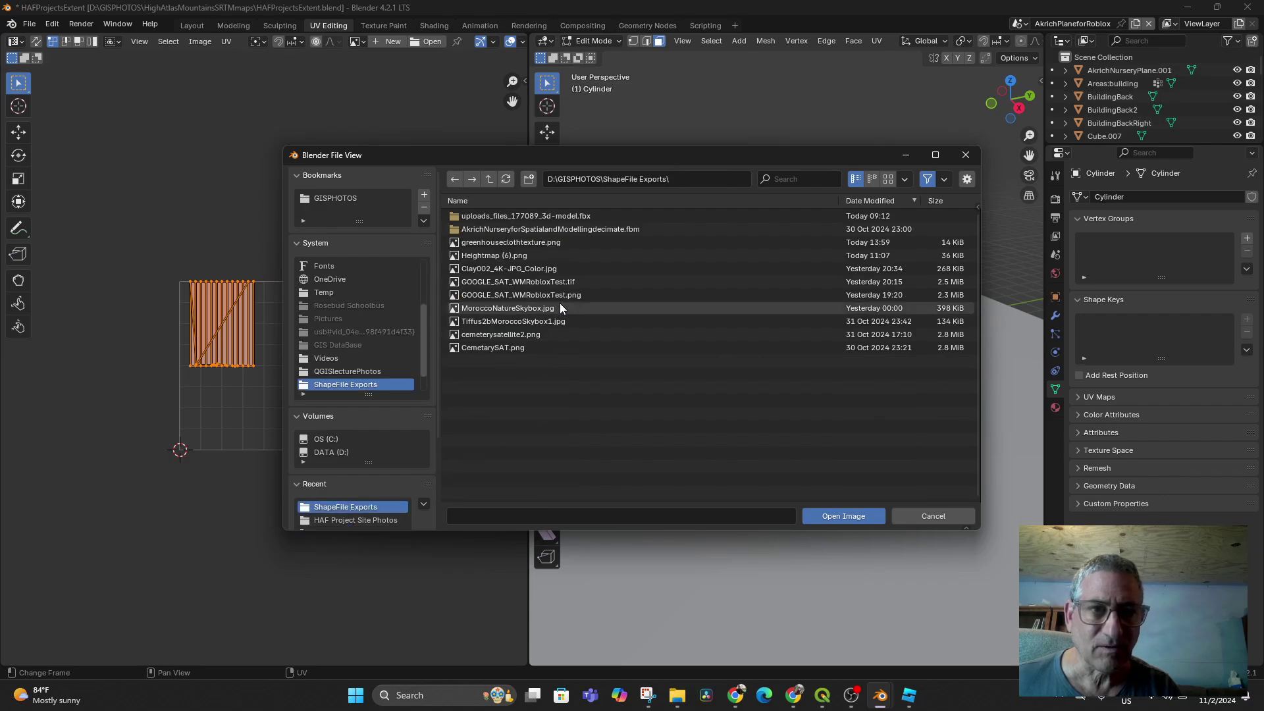
{"action": "double_click", "coordinate": [498, 243]}
{"action": "scroll", "coordinate": [315, 383], "scroll_direction": "up", "scroll_amount": 1}
{"action": "scroll", "coordinate": [316, 383], "scroll_direction": "up", "scroll_amount": 3}
{"action": "scroll", "coordinate": [315, 389], "scroll_direction": "up", "scroll_amount": 1}
{"action": "key", "text": "alt+a"}
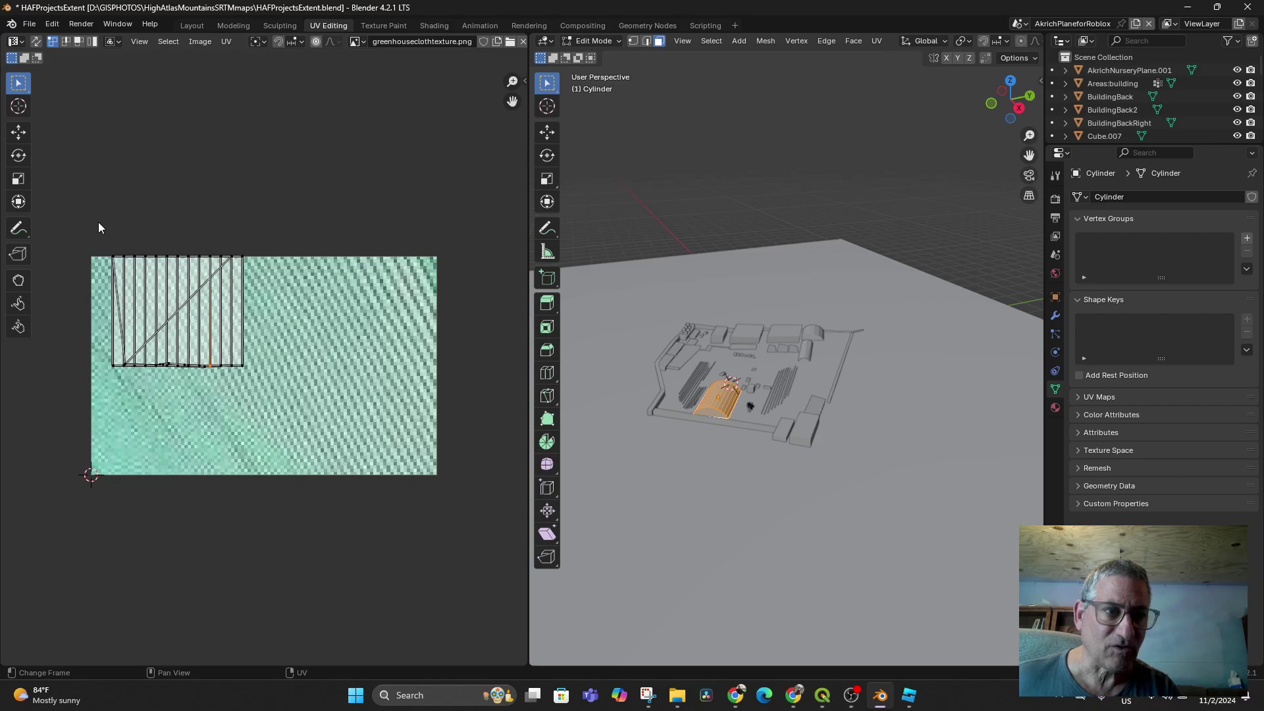
Select the UV island, enlarge it, and move it to the texture's bottom-left corner.
{"action": "left_click_drag", "start_coordinate": [98, 222], "coordinate": [257, 375]}
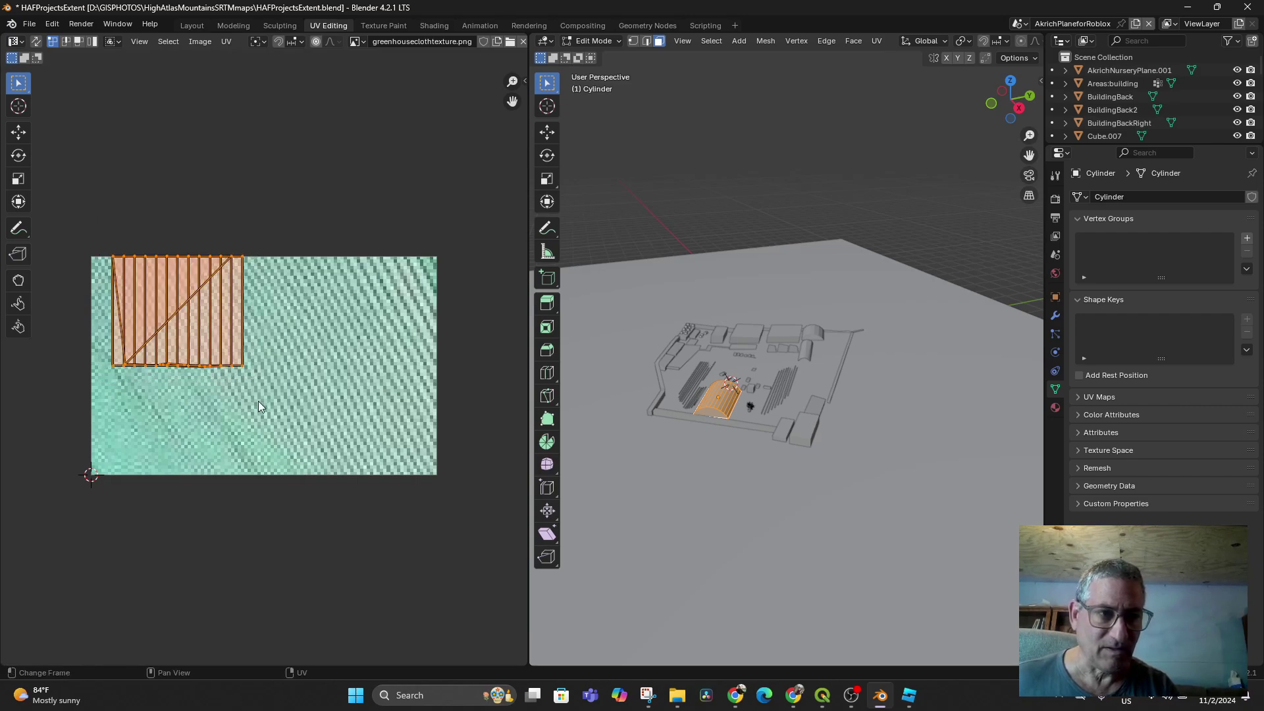
{"action": "key", "text": "s"}
{"action": "left_click", "coordinate": [347, 449]}
{"action": "key", "text": "g"}
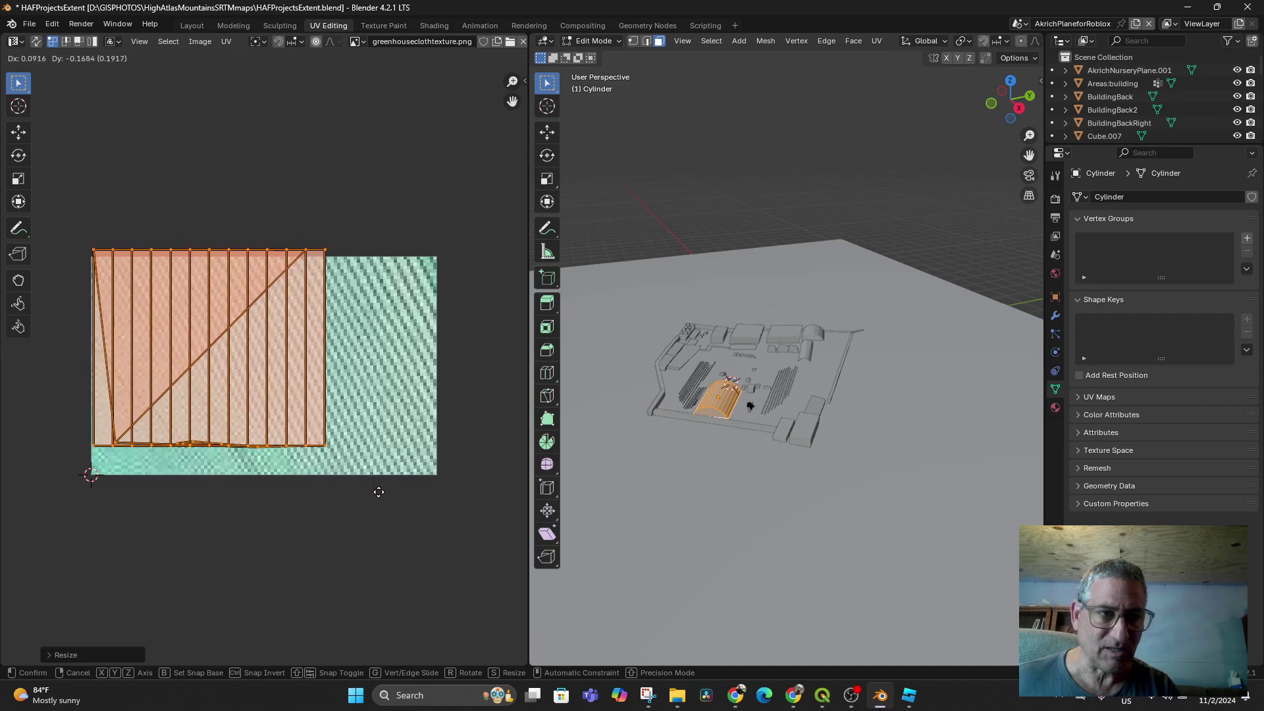
{"action": "left_click", "coordinate": [378, 508]}
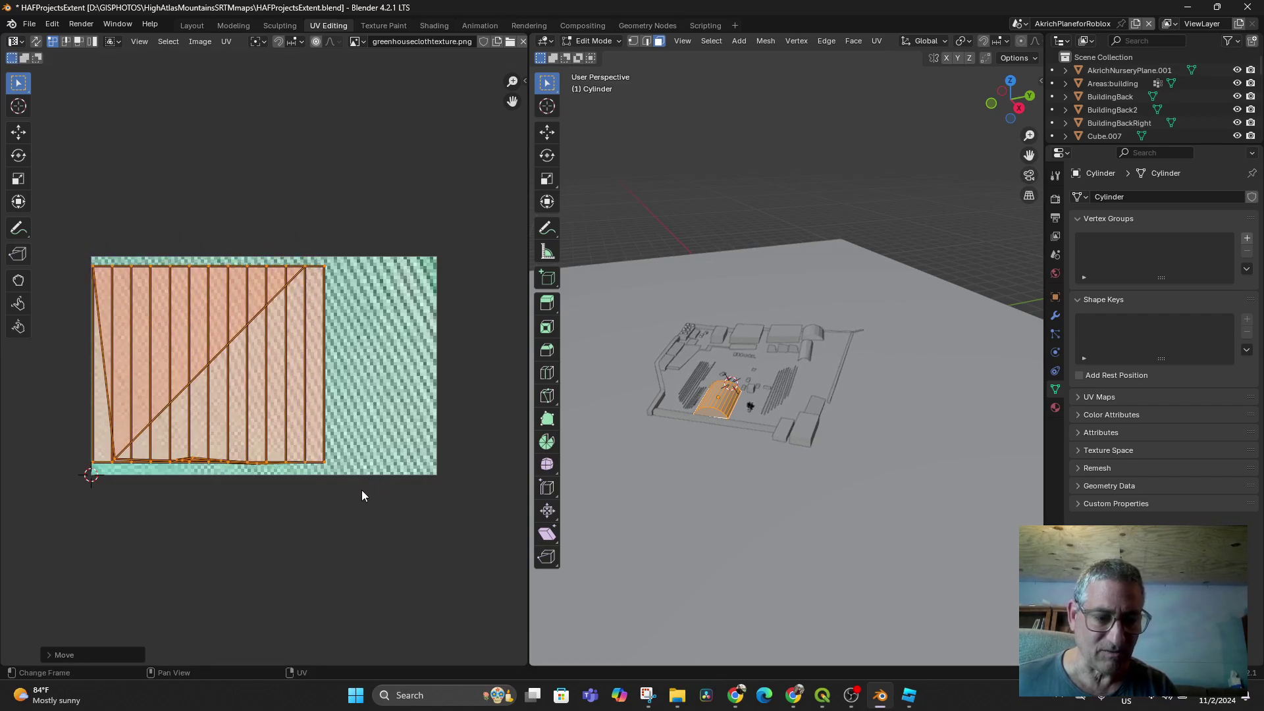
{"action": "key", "text": "g"}
{"action": "left_click", "coordinate": [429, 502]}
{"action": "key", "text": "s"}
{"action": "left_click", "coordinate": [462, 518]}
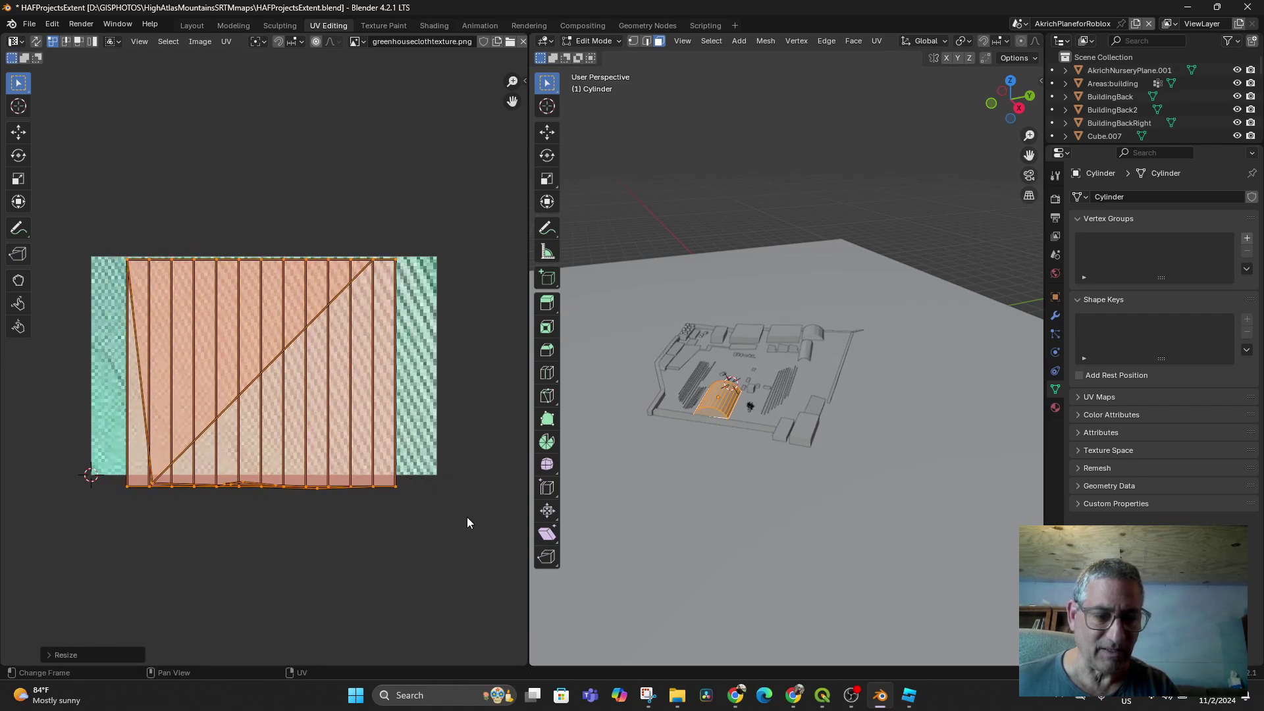
Scale the island along Y and X and nudge it upward until it matches the texture bounds.
{"action": "key", "text": "s"}
{"action": "key", "text": "y"}
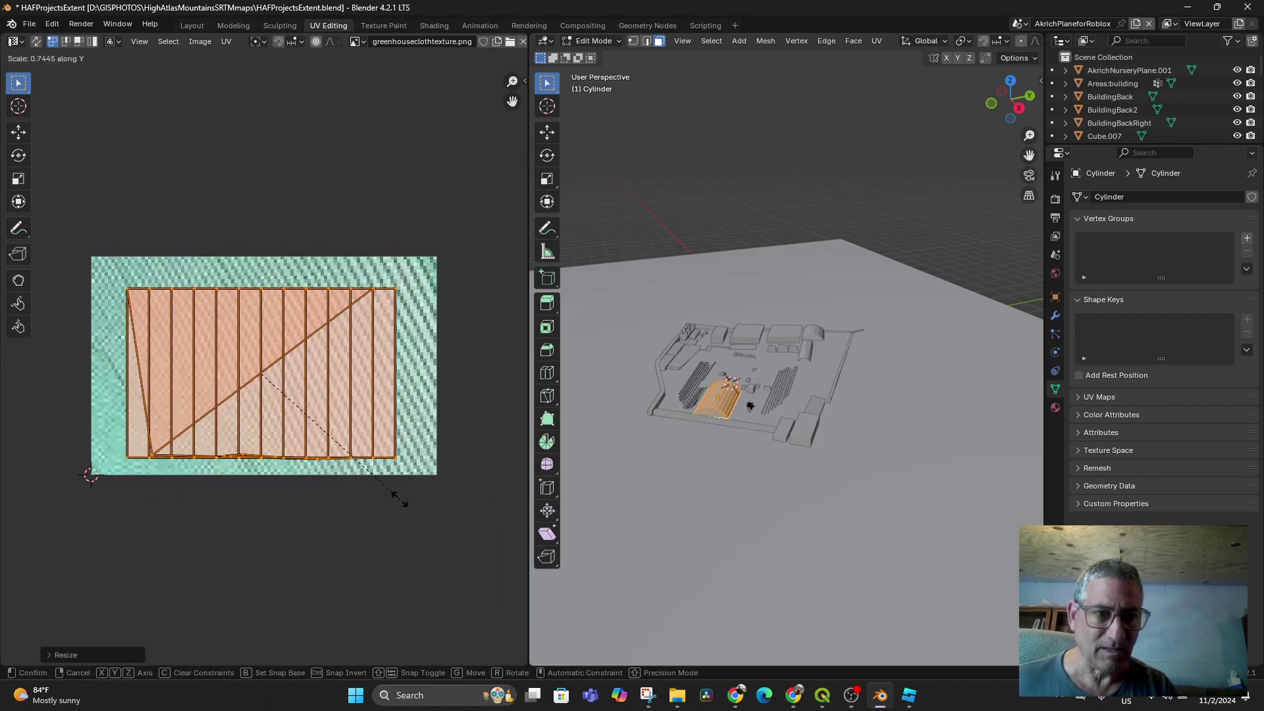
{"action": "left_click", "coordinate": [413, 536]}
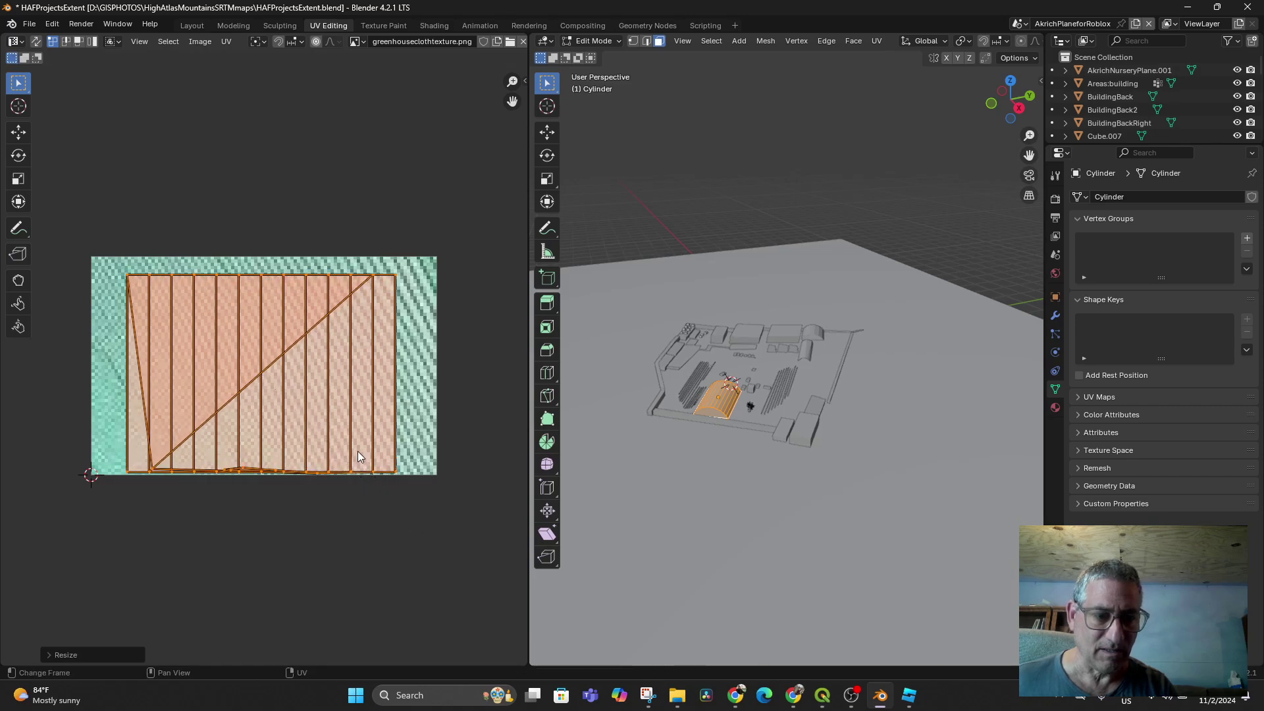
{"action": "key", "text": "g"}
{"action": "left_click", "coordinate": [343, 434]}
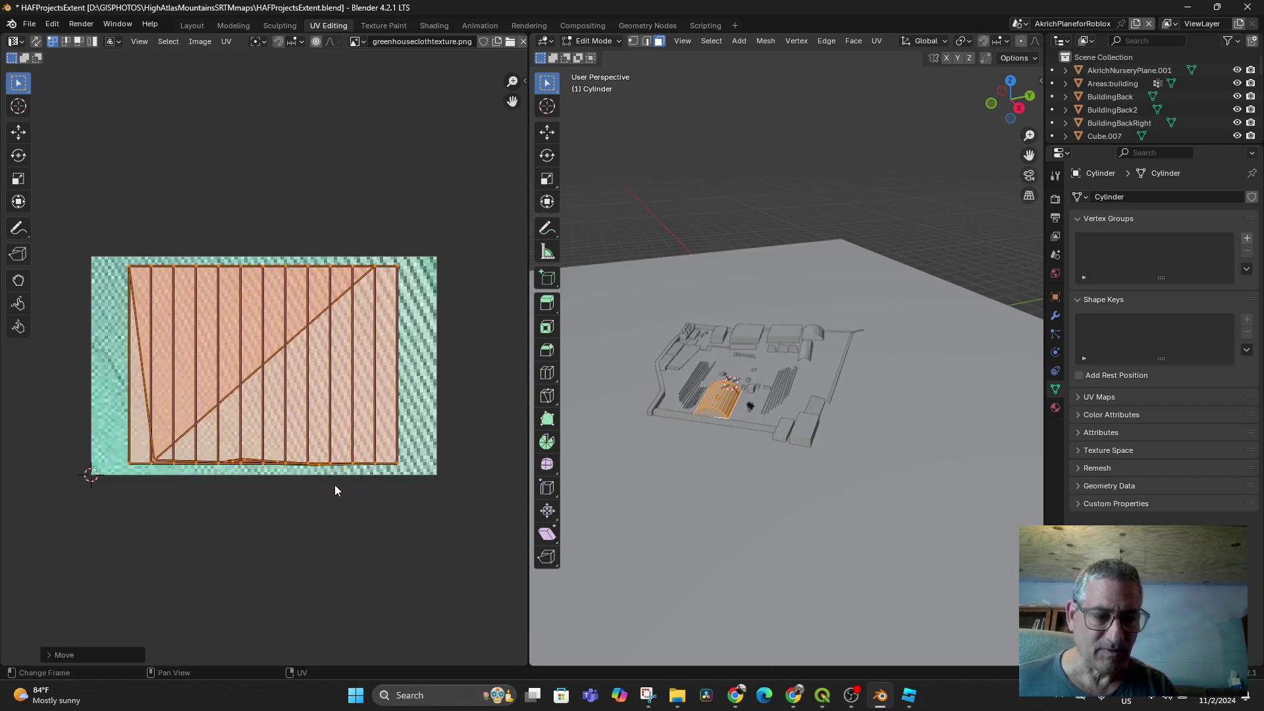
{"action": "key", "text": "s"}
{"action": "key", "text": "x"}
{"action": "left_click", "coordinate": [363, 484]}
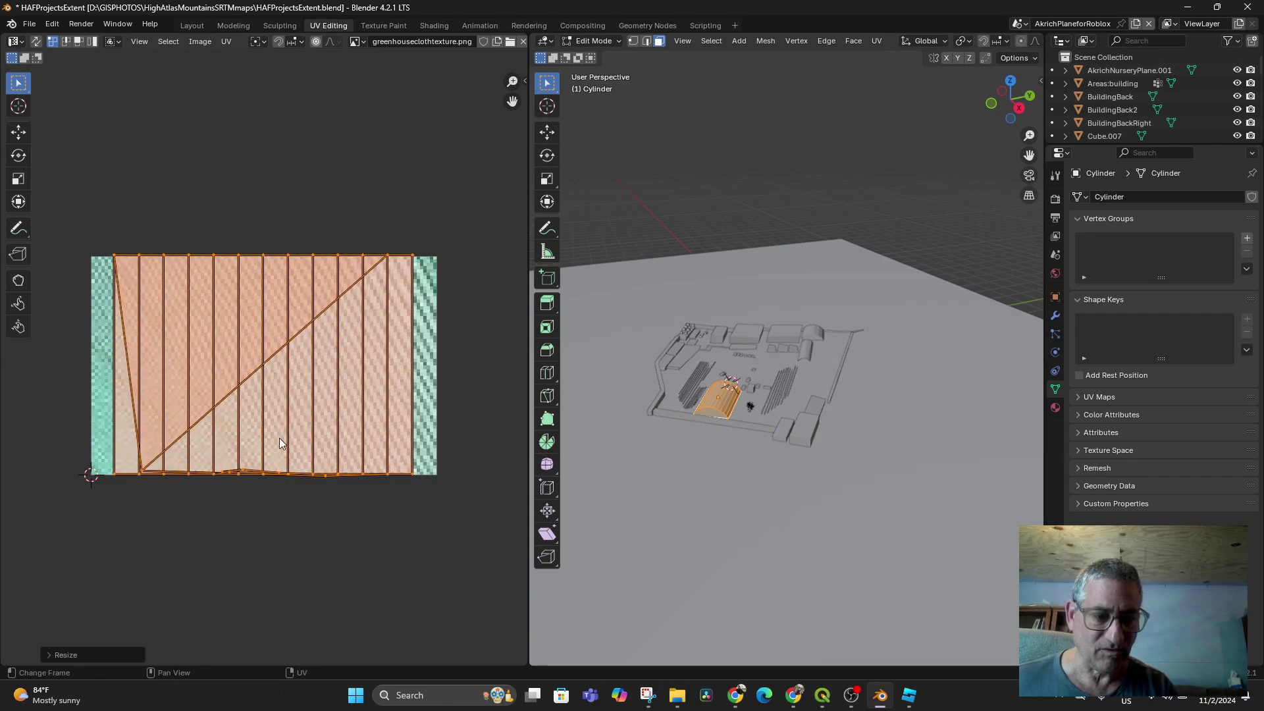
{"action": "key", "text": "s"}
{"action": "key", "text": "x"}
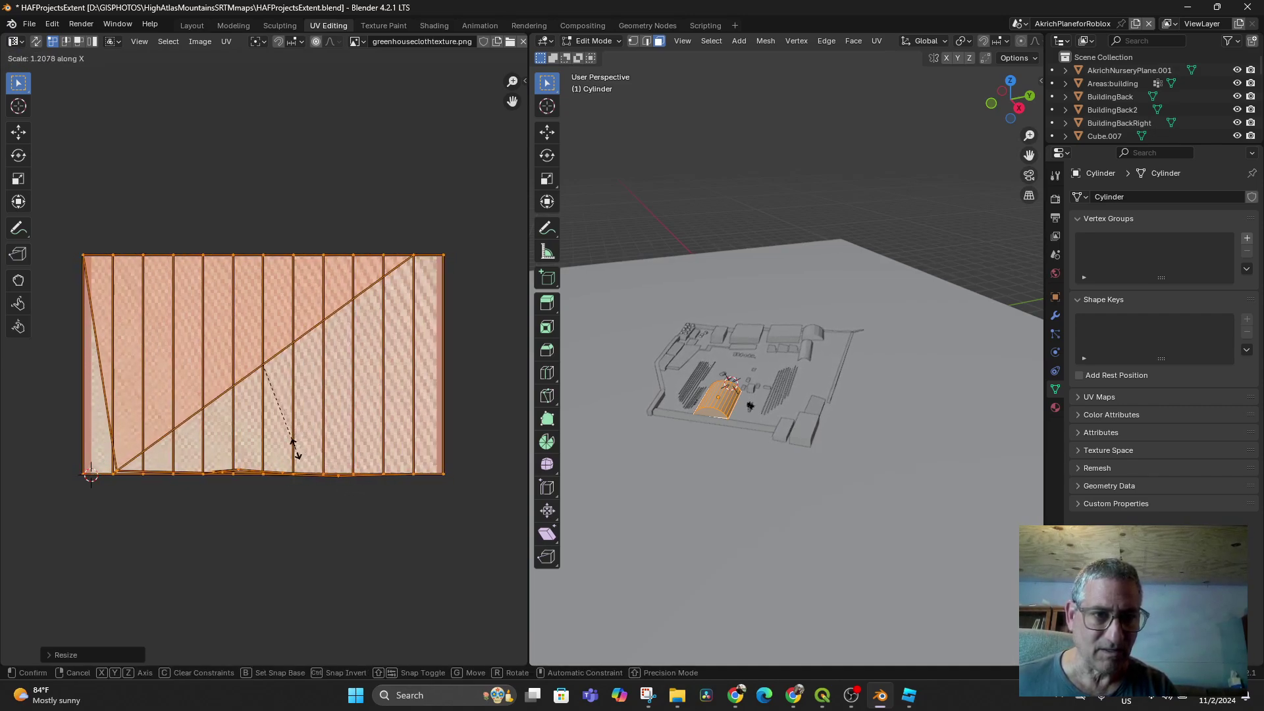
{"action": "left_click", "coordinate": [287, 453]}
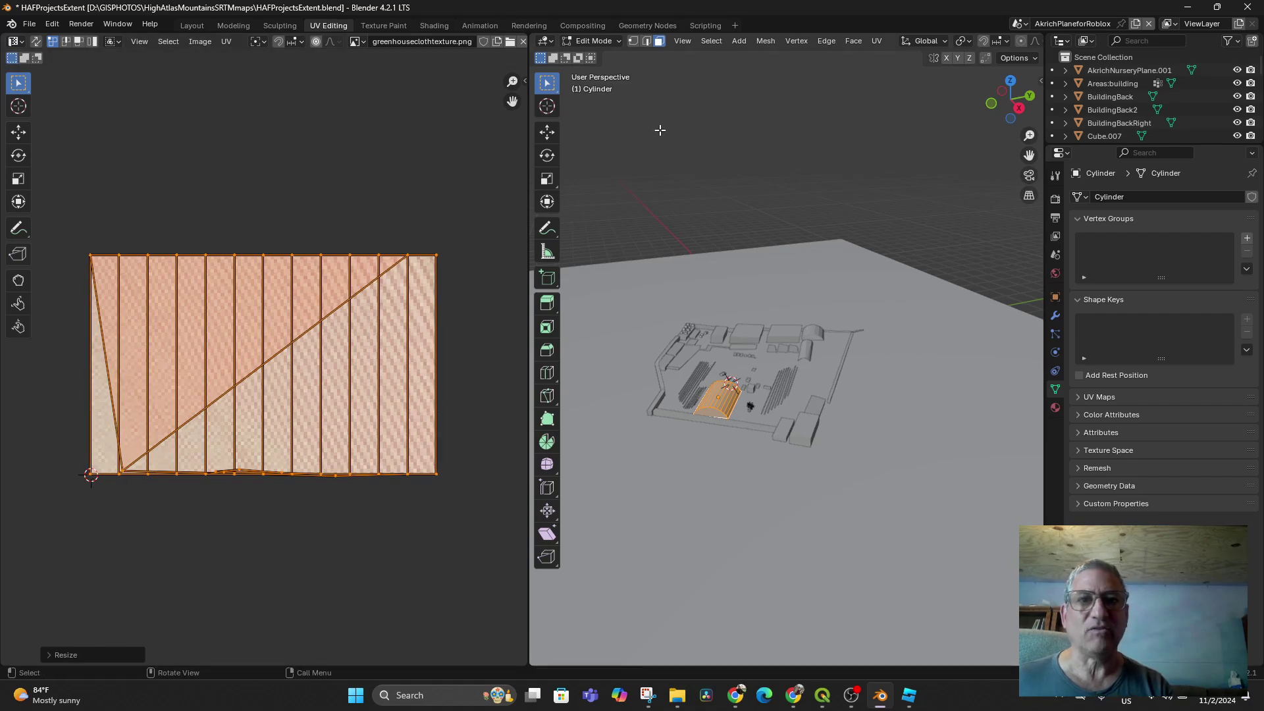
{"action": "left_click", "coordinate": [190, 24]}
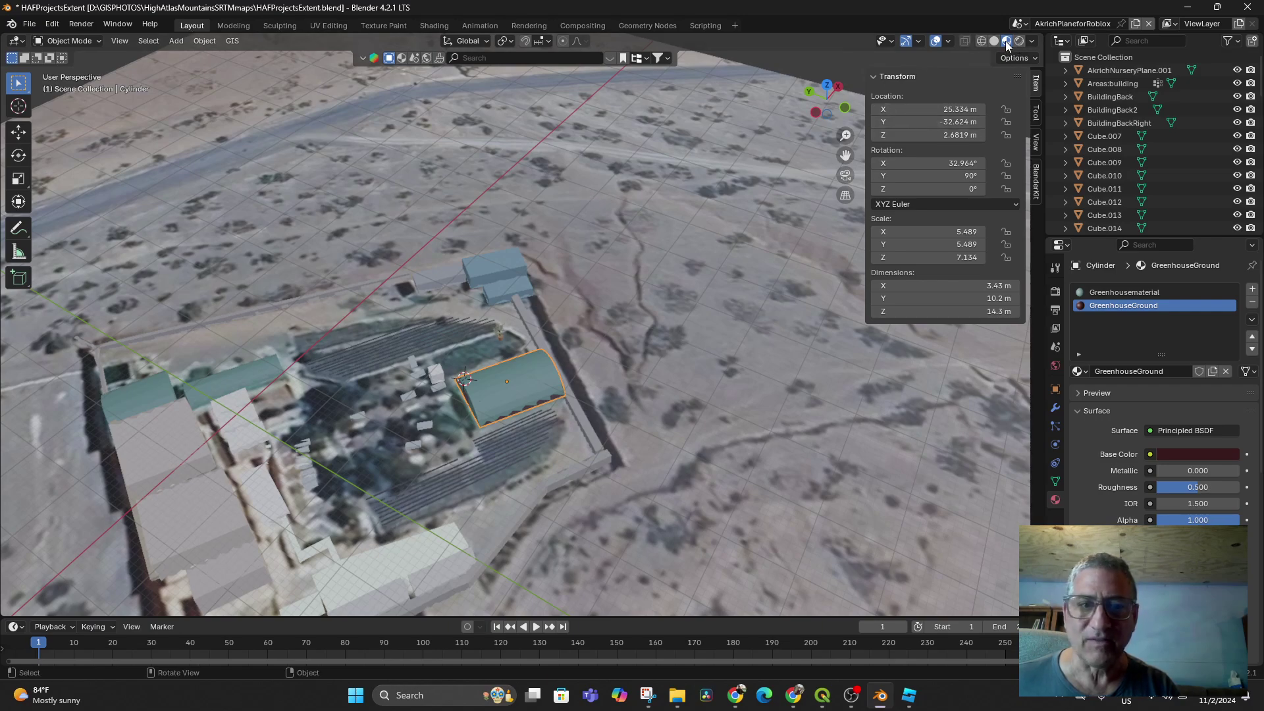
{"action": "mouse_move", "coordinate": [605, 400]}
{"action": "middle_mouse_down"}
{"action": "mouse_move", "coordinate": [686, 360]}
{"action": "mouse_move", "coordinate": [672, 366]}
{"action": "middle_mouse_up"}
{"action": "scroll", "coordinate": [672, 367], "scroll_direction": "down", "scroll_amount": 3}
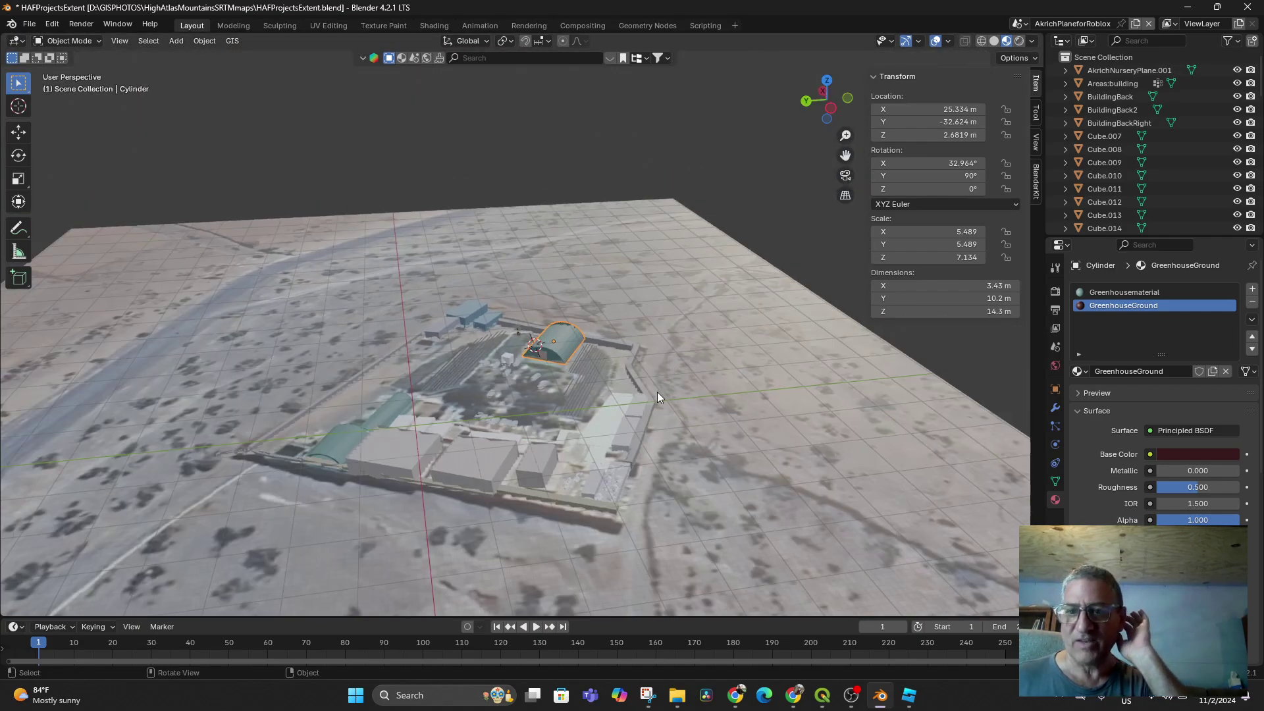
{"action": "left_click", "coordinate": [178, 40]}
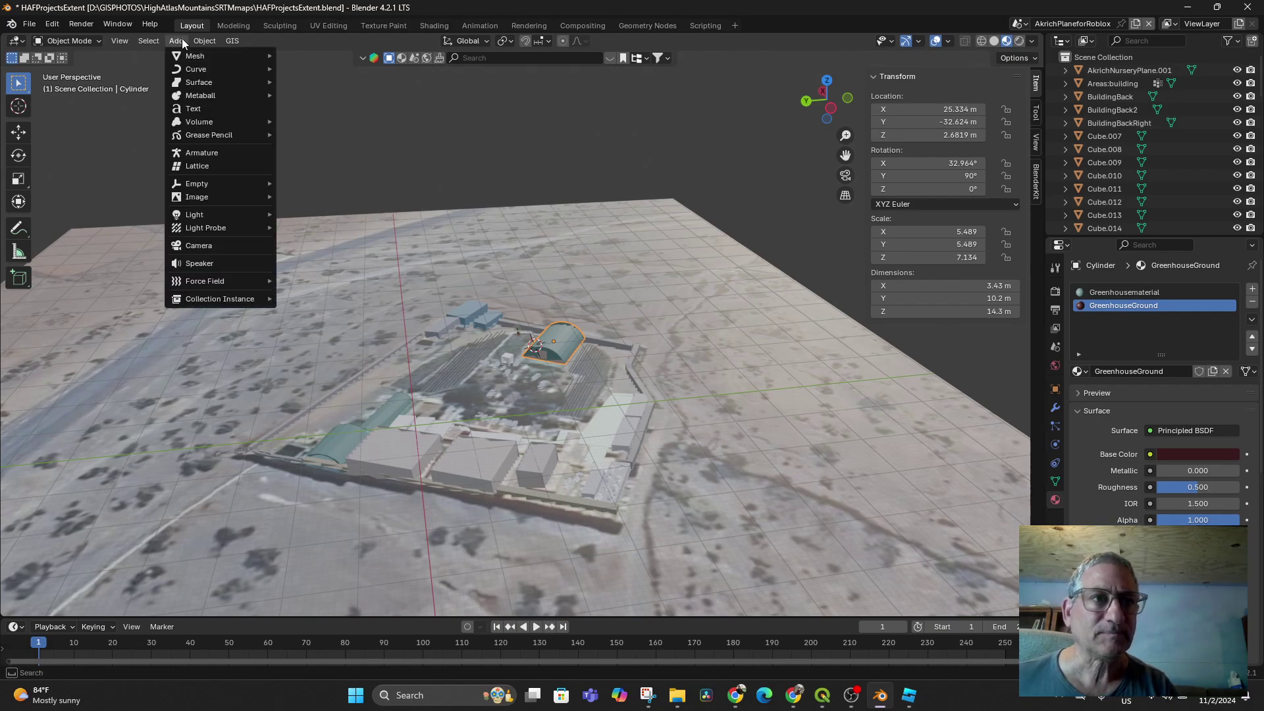
{"action": "mouse_move", "coordinate": [204, 40]}
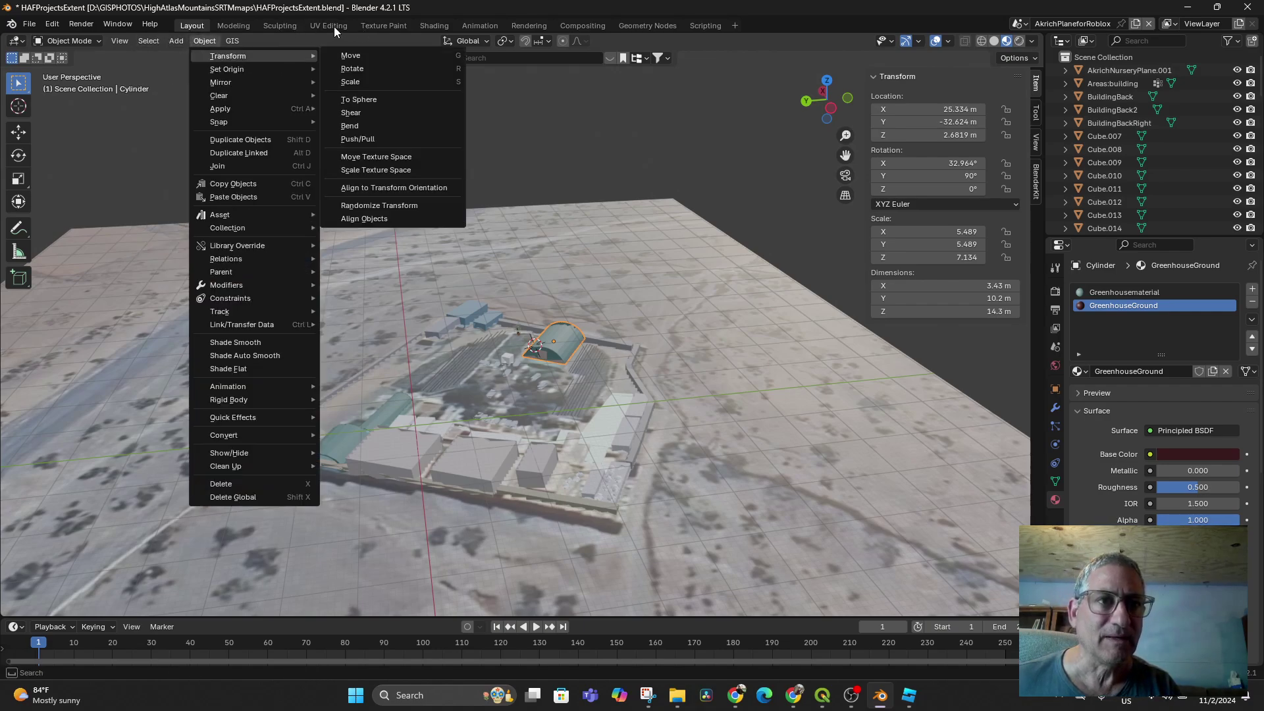
{"action": "left_click", "coordinate": [333, 27]}
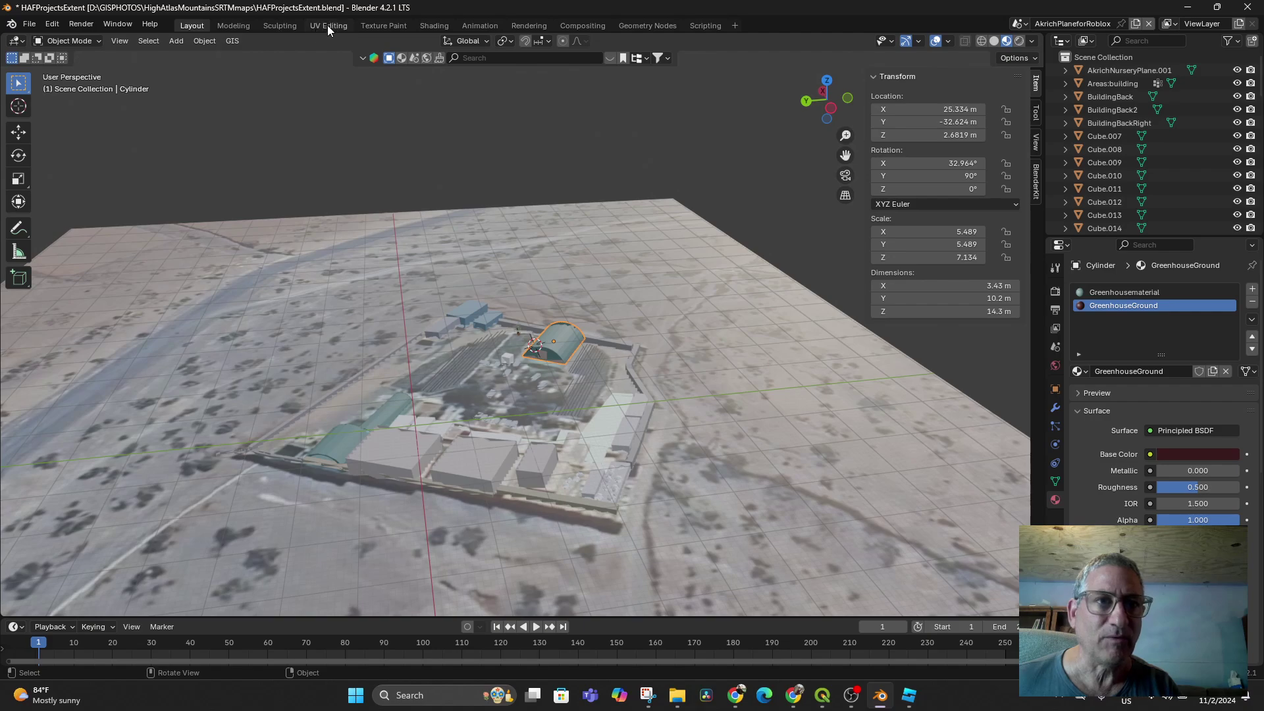
{"action": "left_click", "coordinate": [327, 26]}
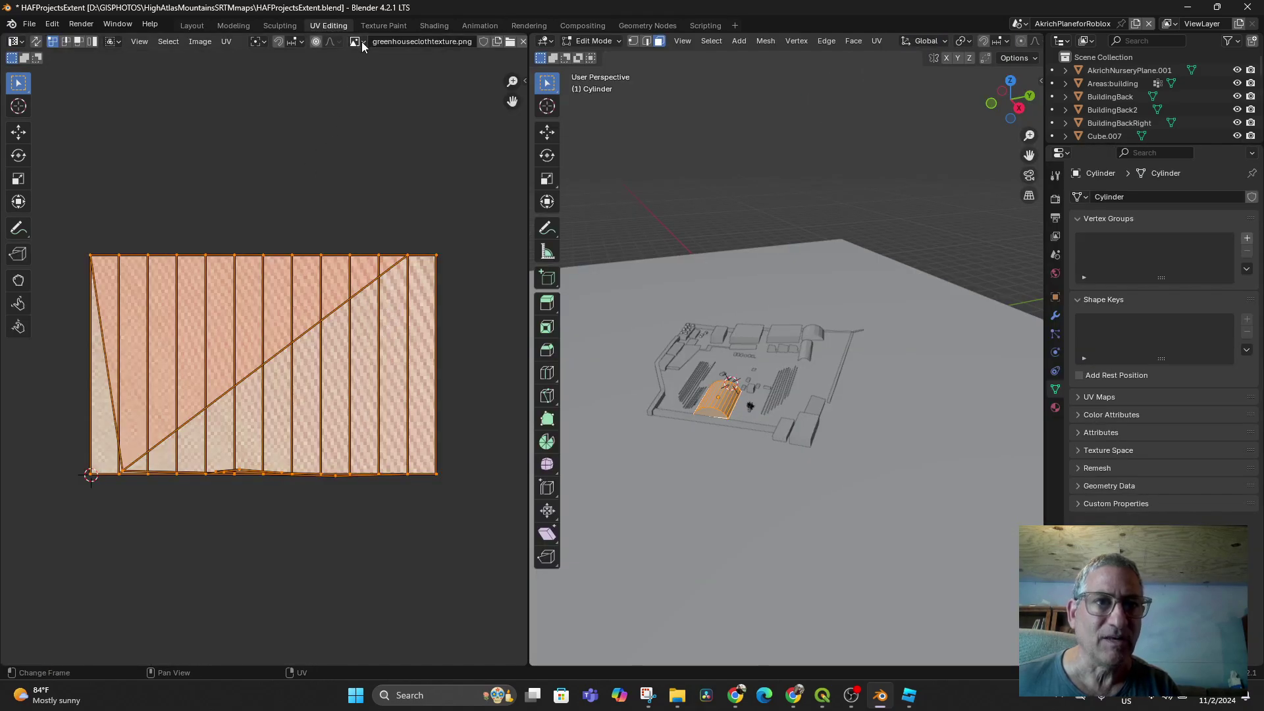
Save the image as greenhouseclothtextureUV.png through Image > Save As, then return to Layout.
{"action": "left_click", "coordinate": [202, 43]}
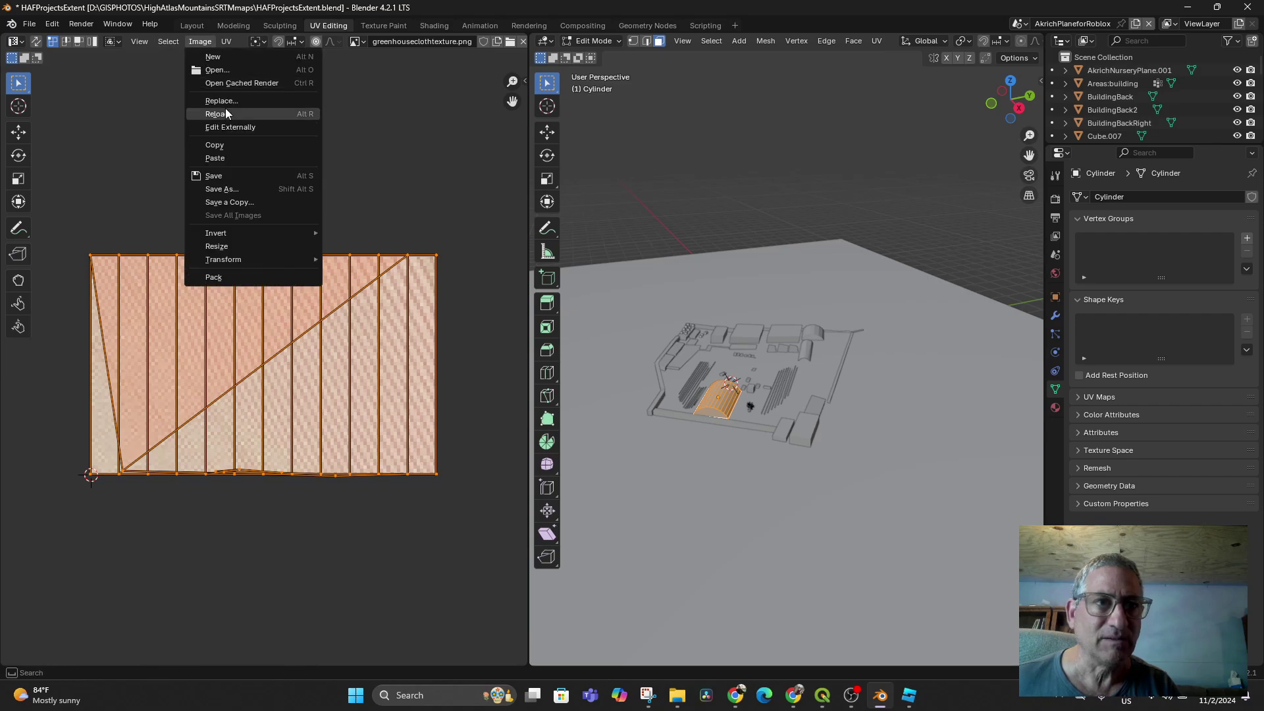
{"action": "left_click", "coordinate": [236, 191]}
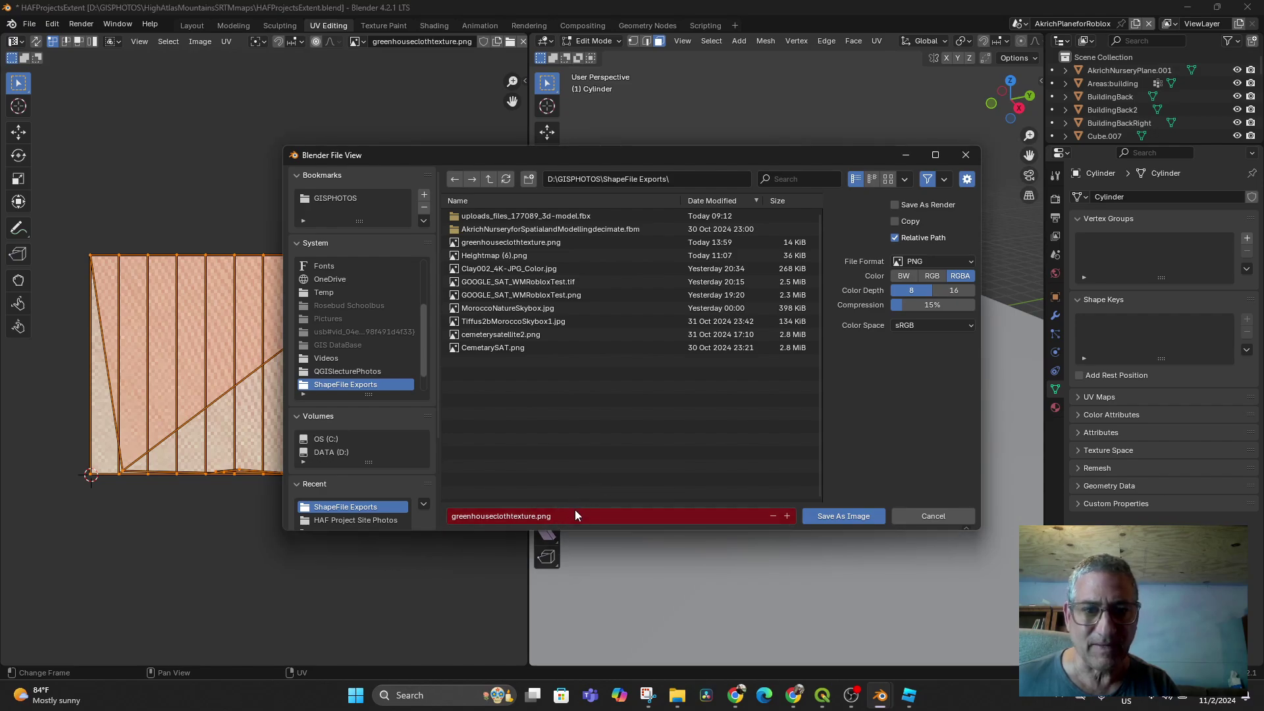
{"action": "left_click", "coordinate": [538, 519]}
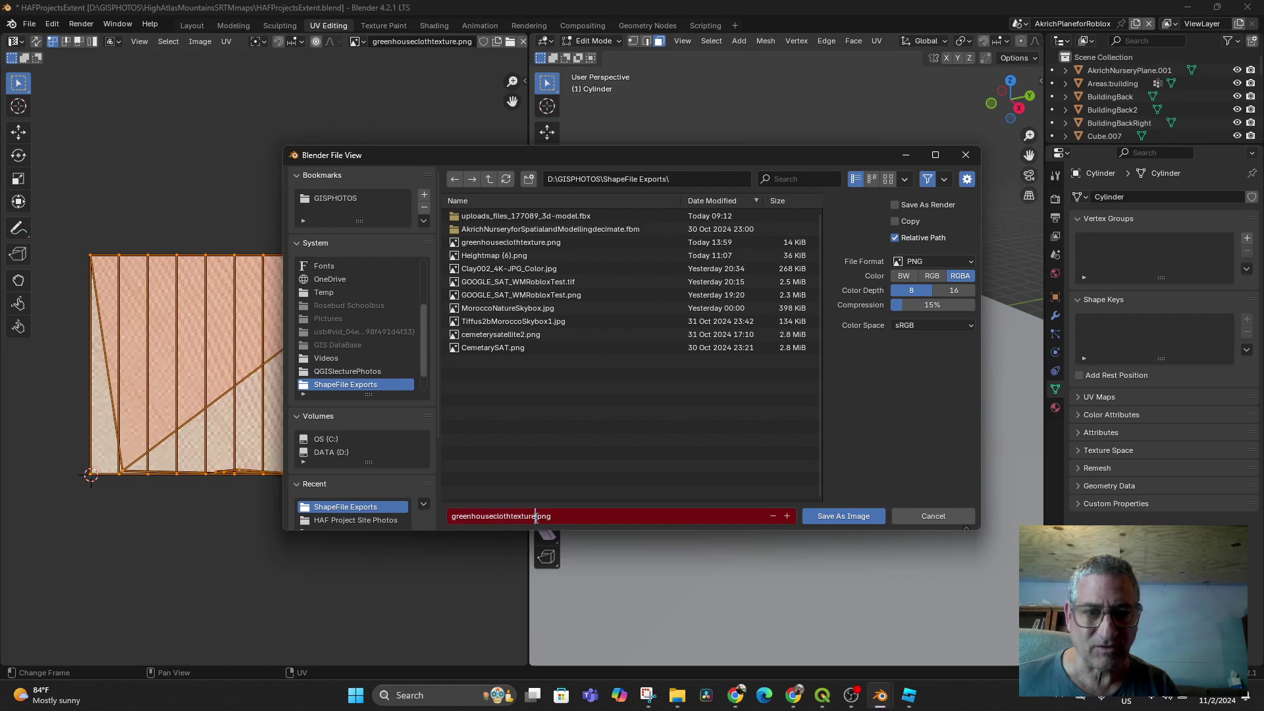
{"action": "type", "text": "UV"}
{"action": "left_click", "coordinate": [854, 516]}
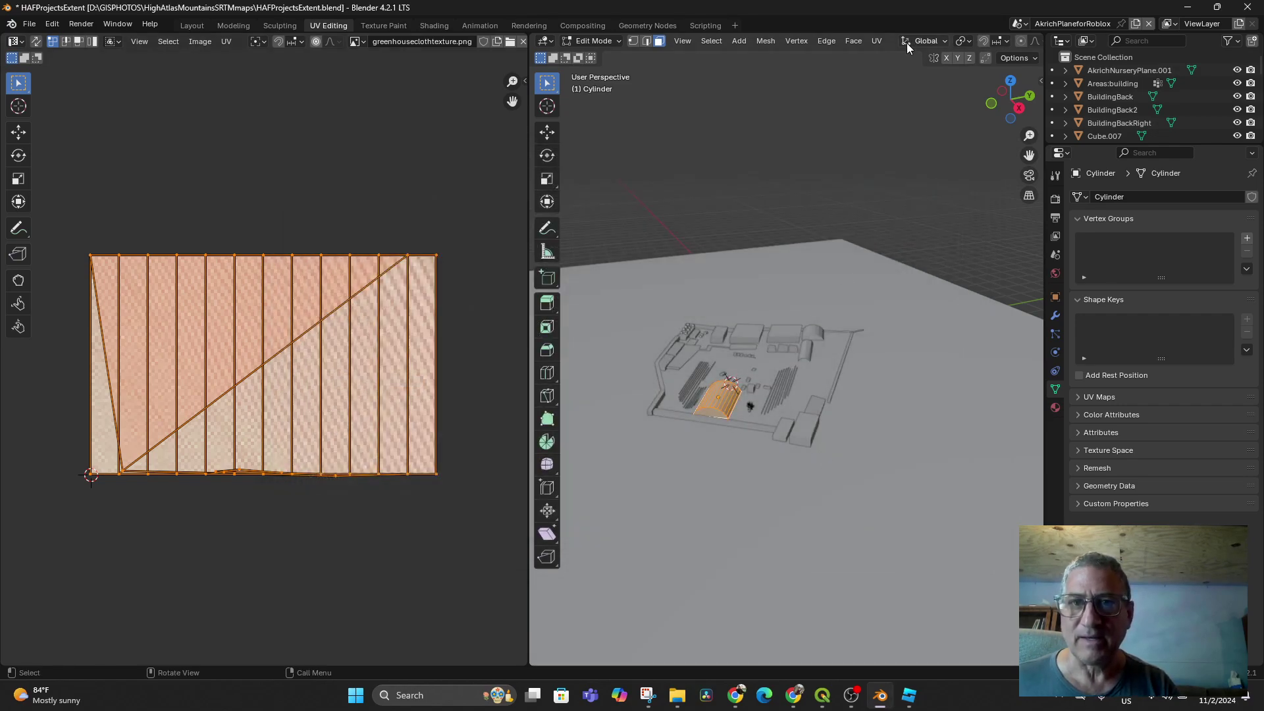
{"action": "left_click", "coordinate": [190, 25]}
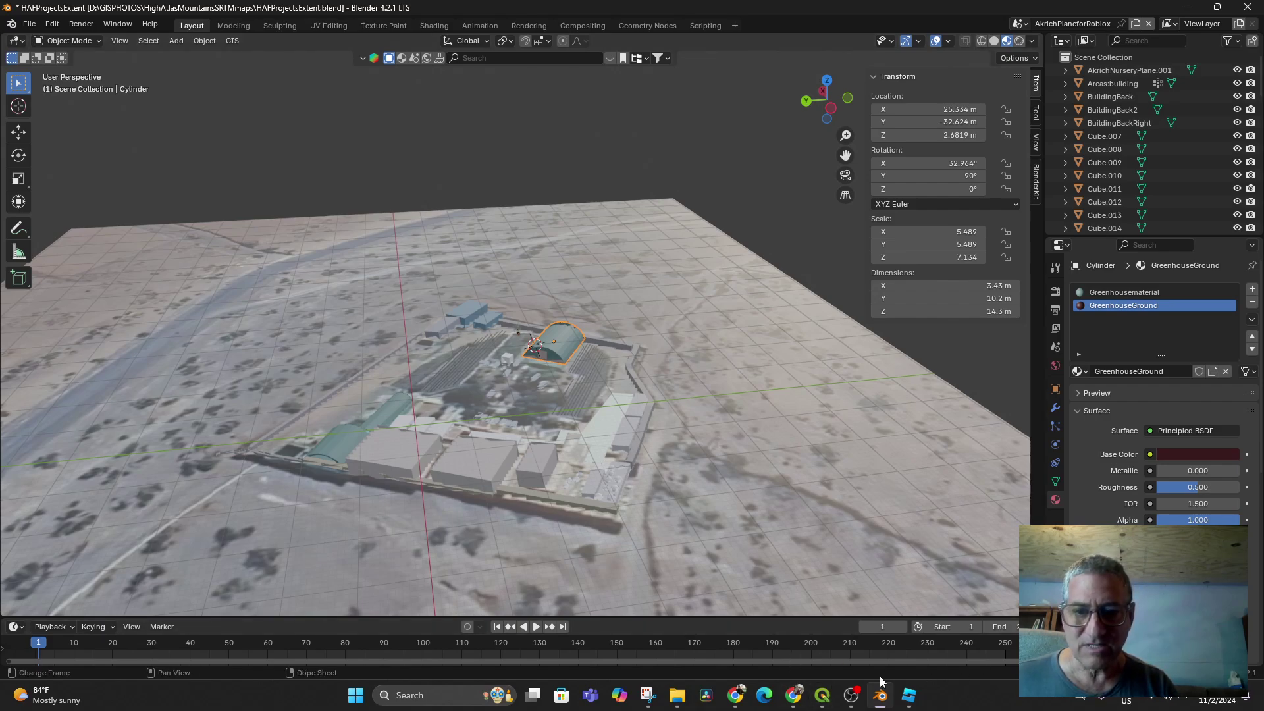
Deselect the terrain model and pick greenhousetest.fbx from ShapeFile Exports in the Import 3D browser.
{"action": "left_click", "coordinate": [909, 697]}
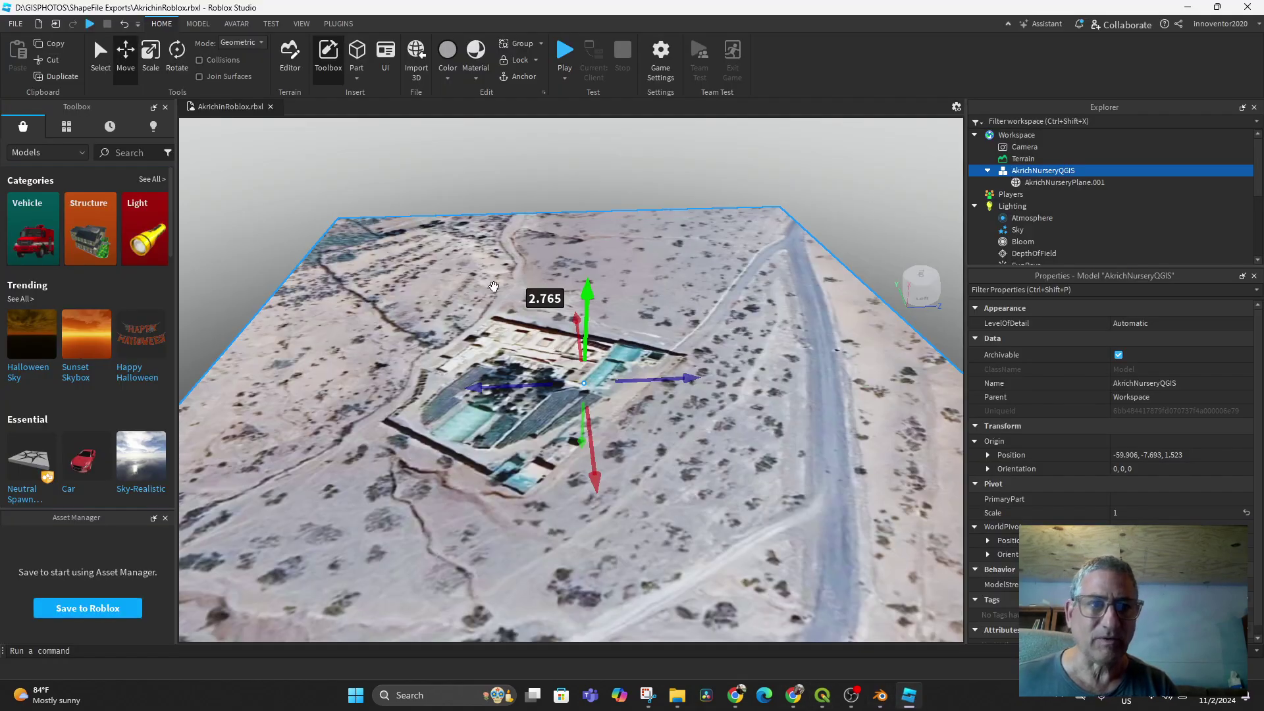
{"action": "left_click", "coordinate": [303, 137]}
{"action": "left_click", "coordinate": [416, 59]}
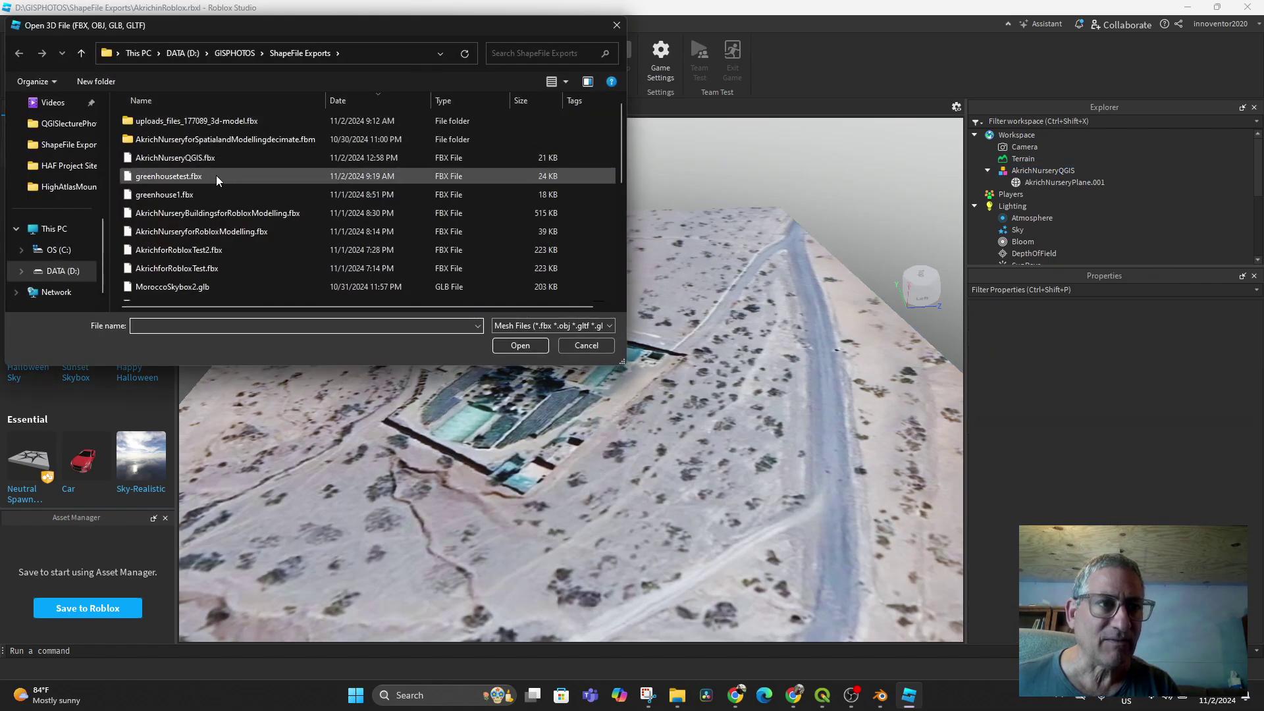
{"action": "left_click", "coordinate": [215, 175]}
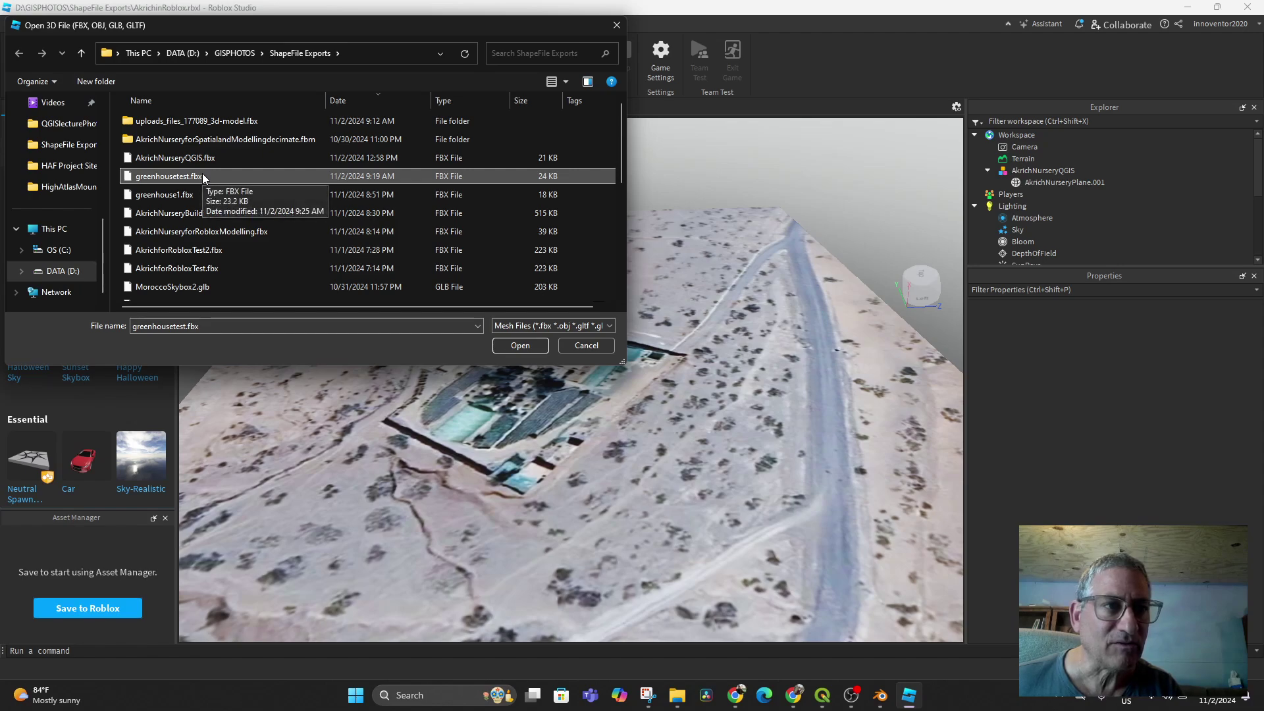
{"action": "left_click", "coordinate": [67, 146]}
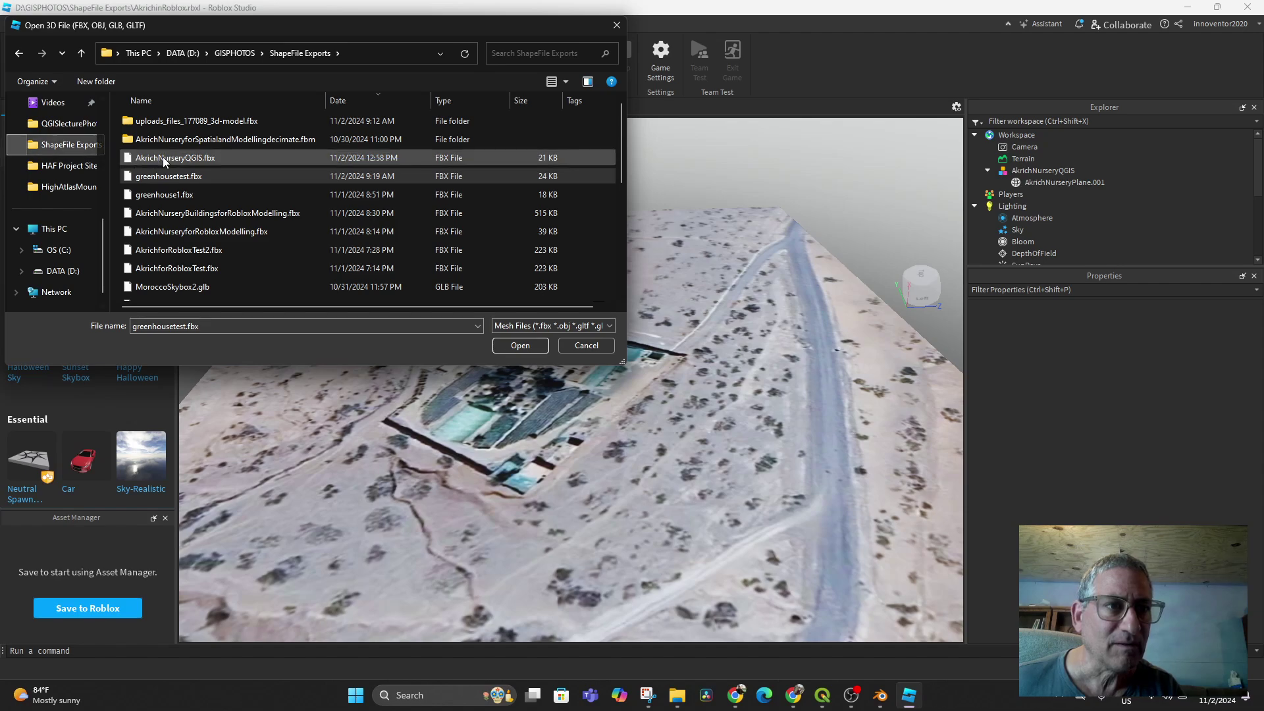
{"action": "scroll", "coordinate": [242, 189], "scroll_direction": "down", "scroll_amount": 1}
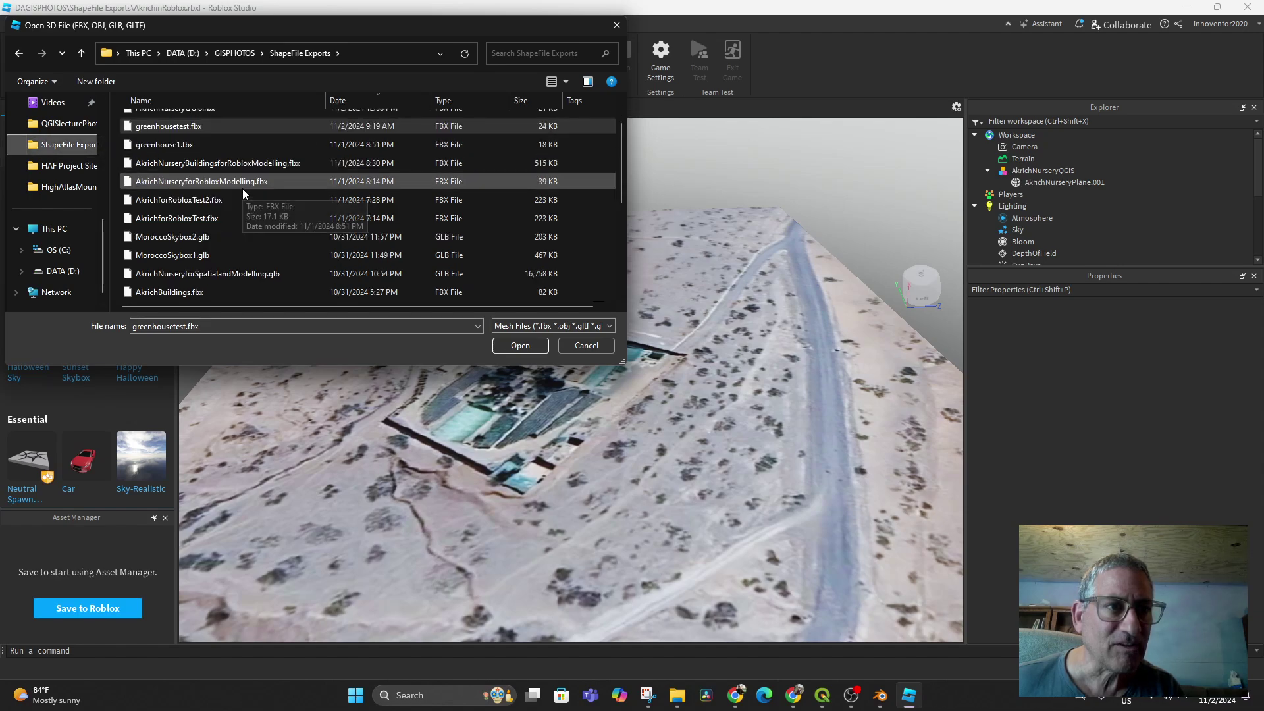
{"action": "scroll", "coordinate": [242, 189], "scroll_direction": "up", "scroll_amount": 1}
Export the greenhouse via File > Export > FBX as ShapeFile Exports/GreenhouseLargeBack.fbx, scale 0.01.
{"action": "left_click", "coordinate": [887, 700]}
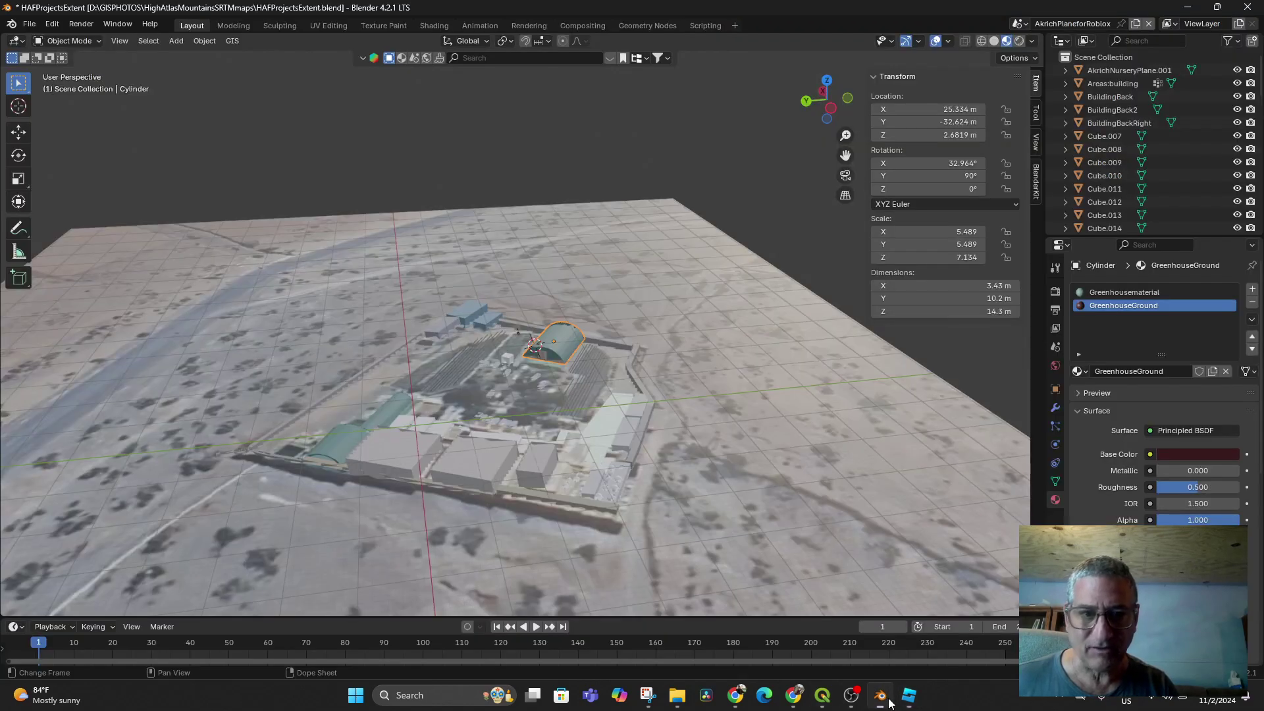
{"action": "left_click", "coordinate": [37, 27]}
{"action": "mouse_move", "coordinate": [52, 223]}
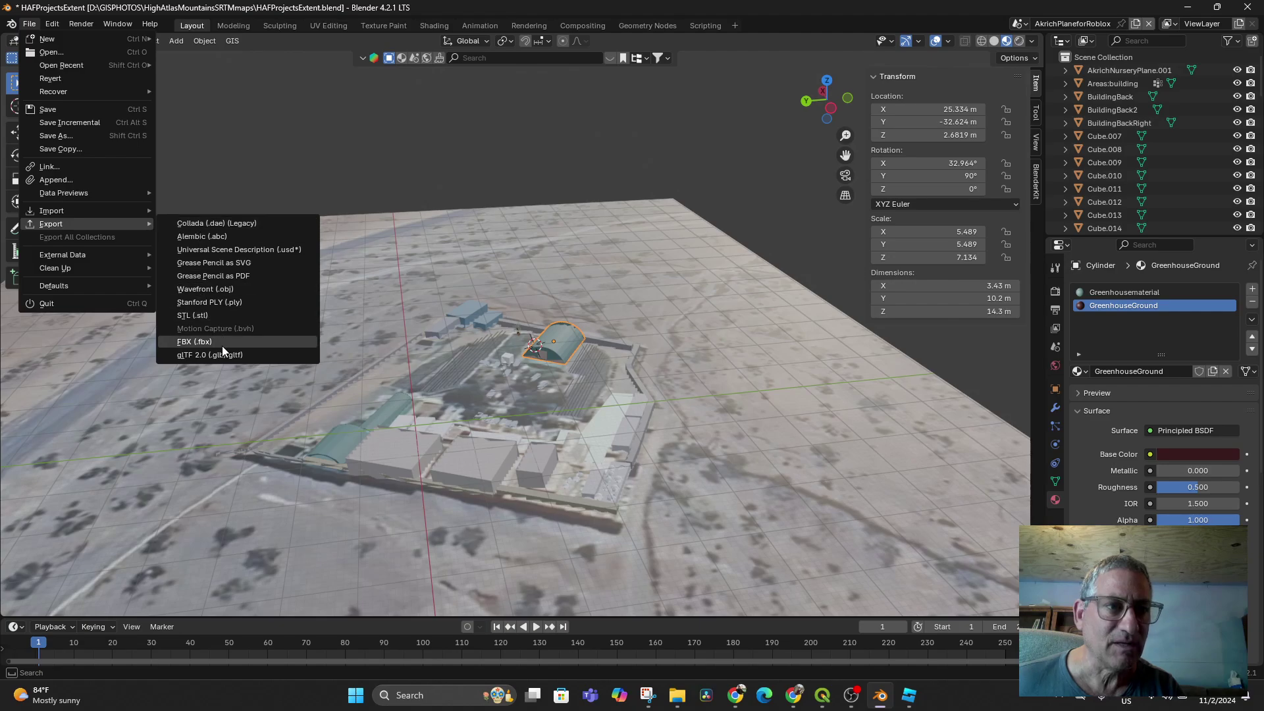
{"action": "left_click", "coordinate": [222, 343]}
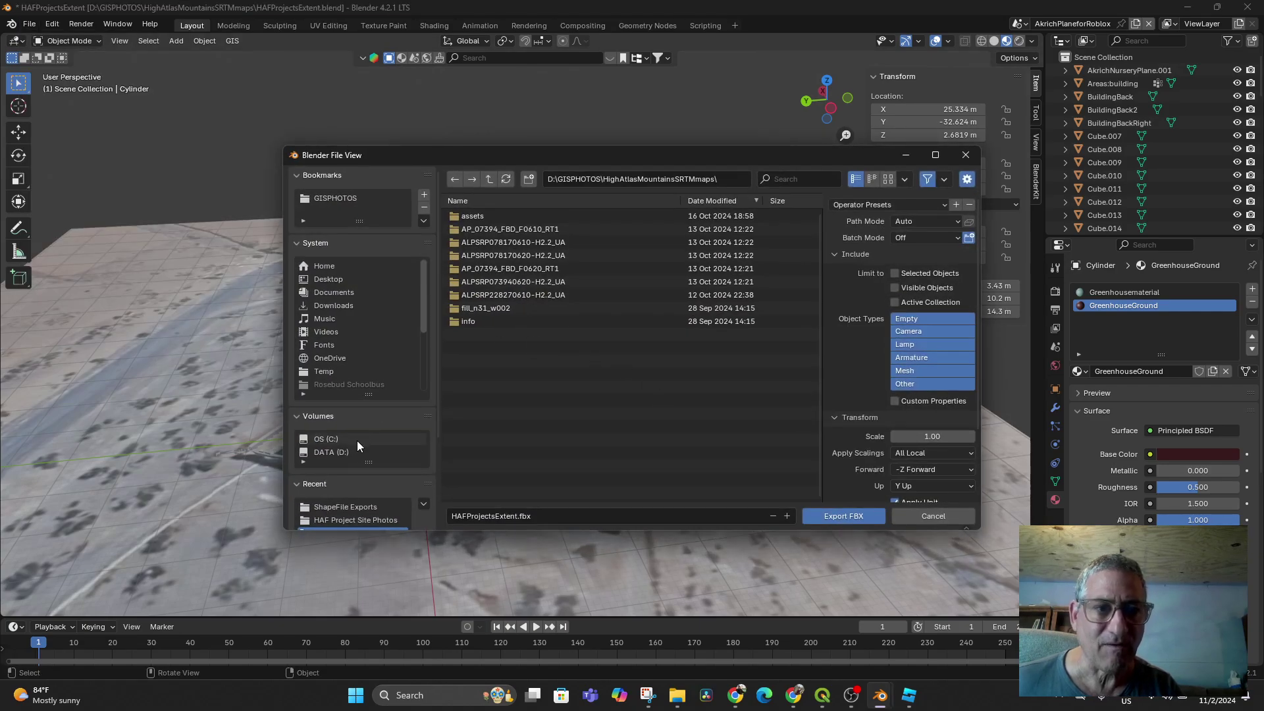
{"action": "left_click", "coordinate": [353, 507]}
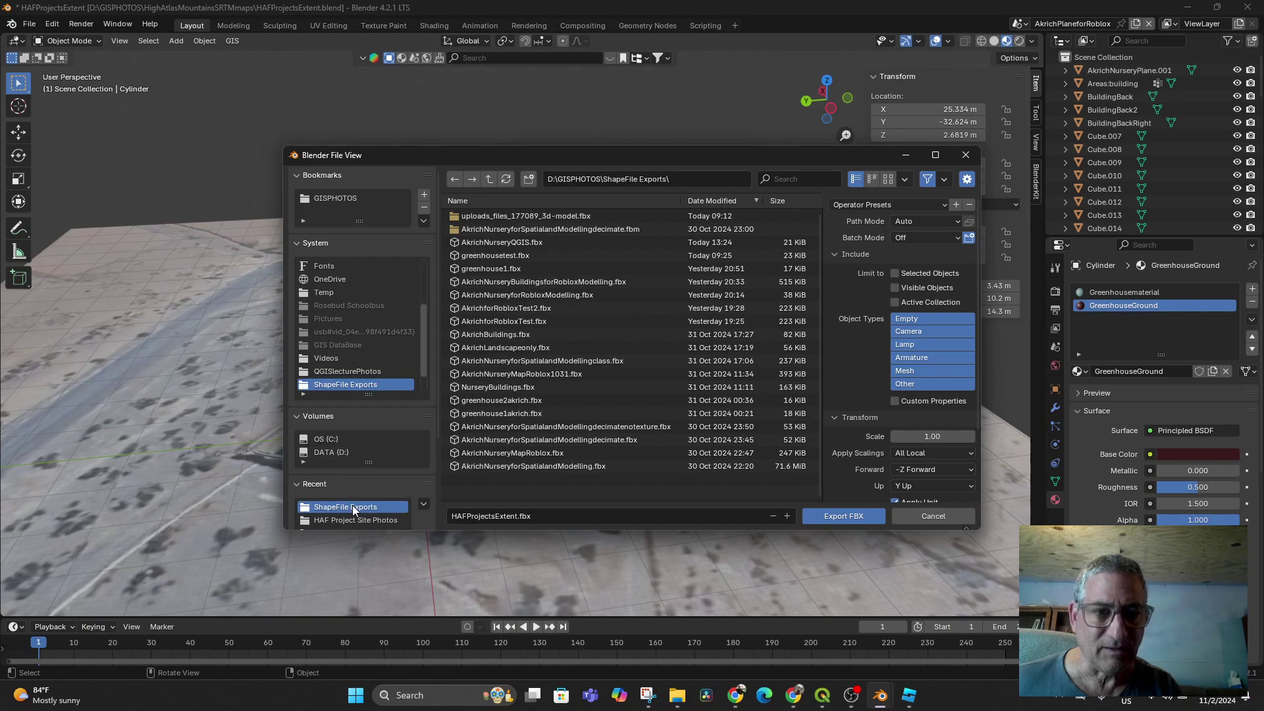
{"action": "left_click", "coordinate": [503, 517]}
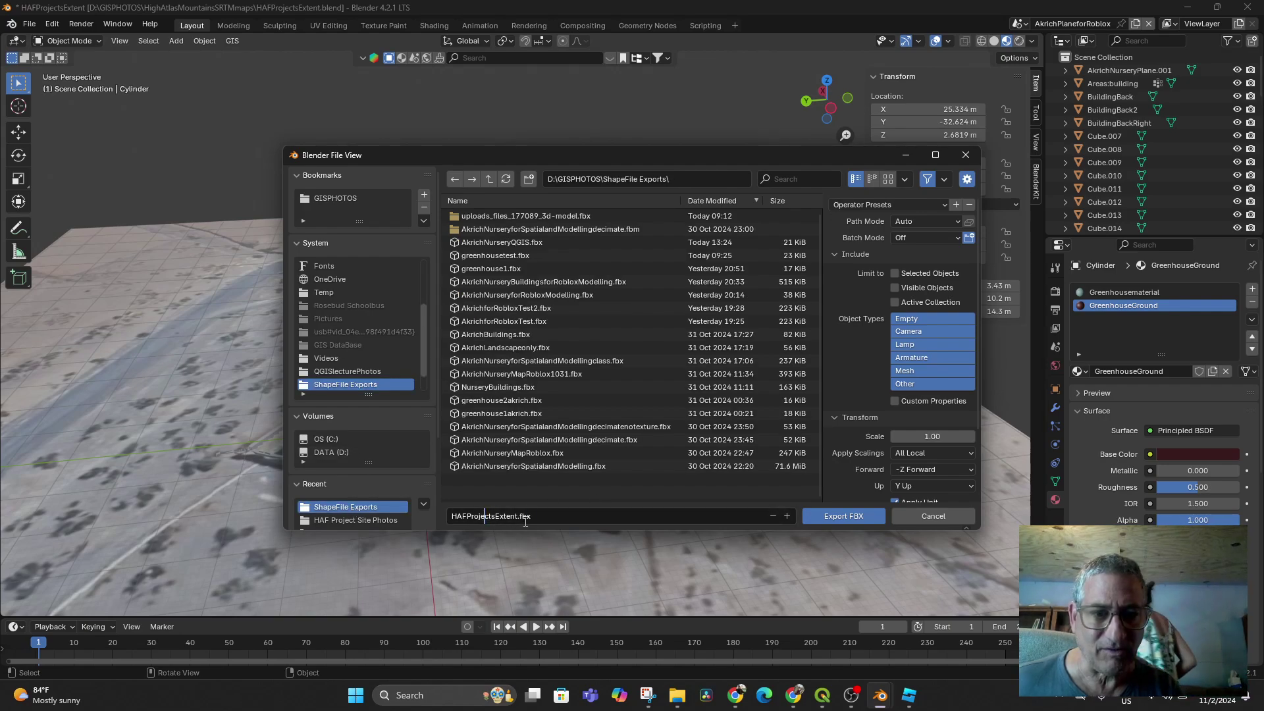
{"action": "key", "text": "BackSpace"}
{"action": "key", "text": "BackSpace"}
{"action": "key", "text": "BackSpace"}
{"action": "type", "text": "G"}
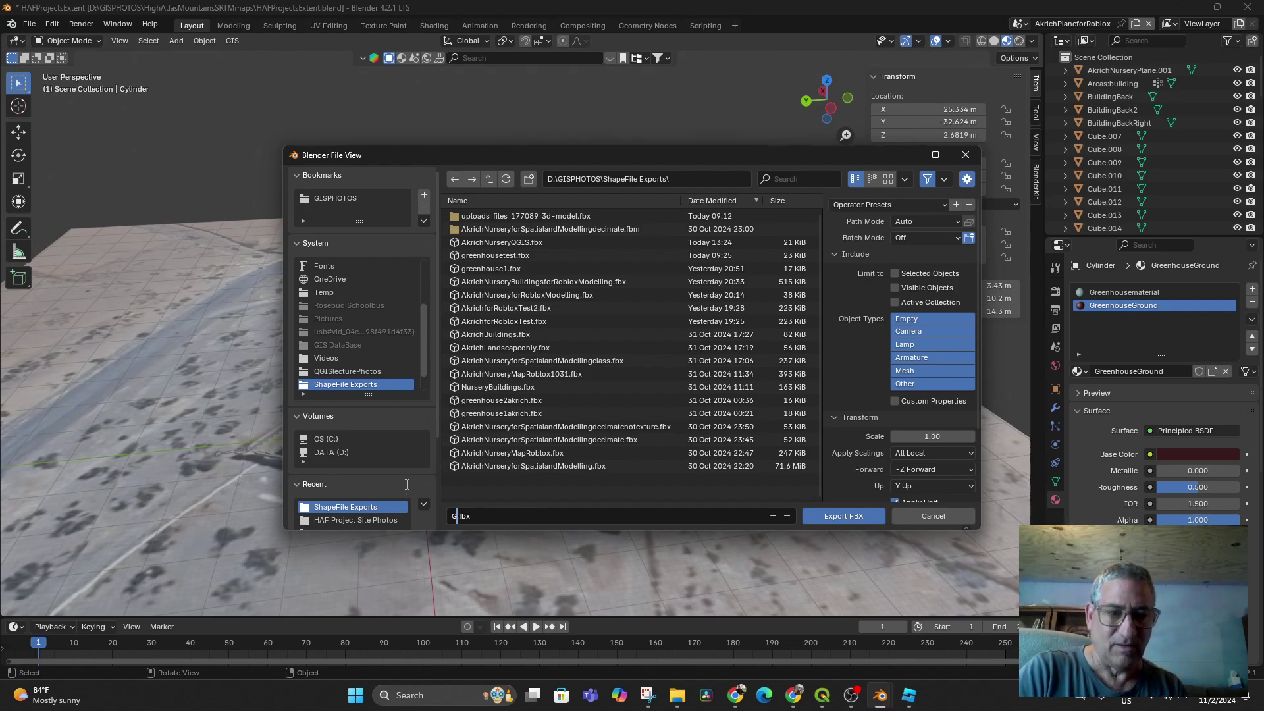
{"action": "type", "text": "reenhouse"}
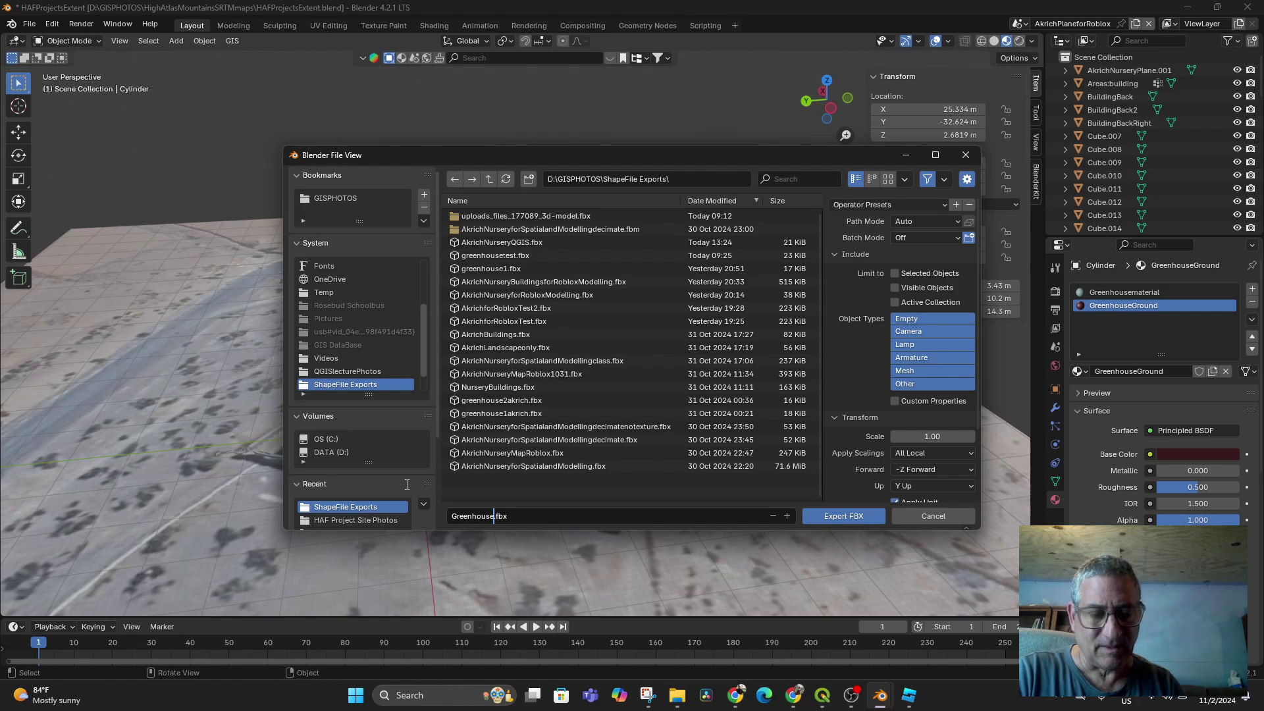
{"action": "type", "text": "LargeBack"}
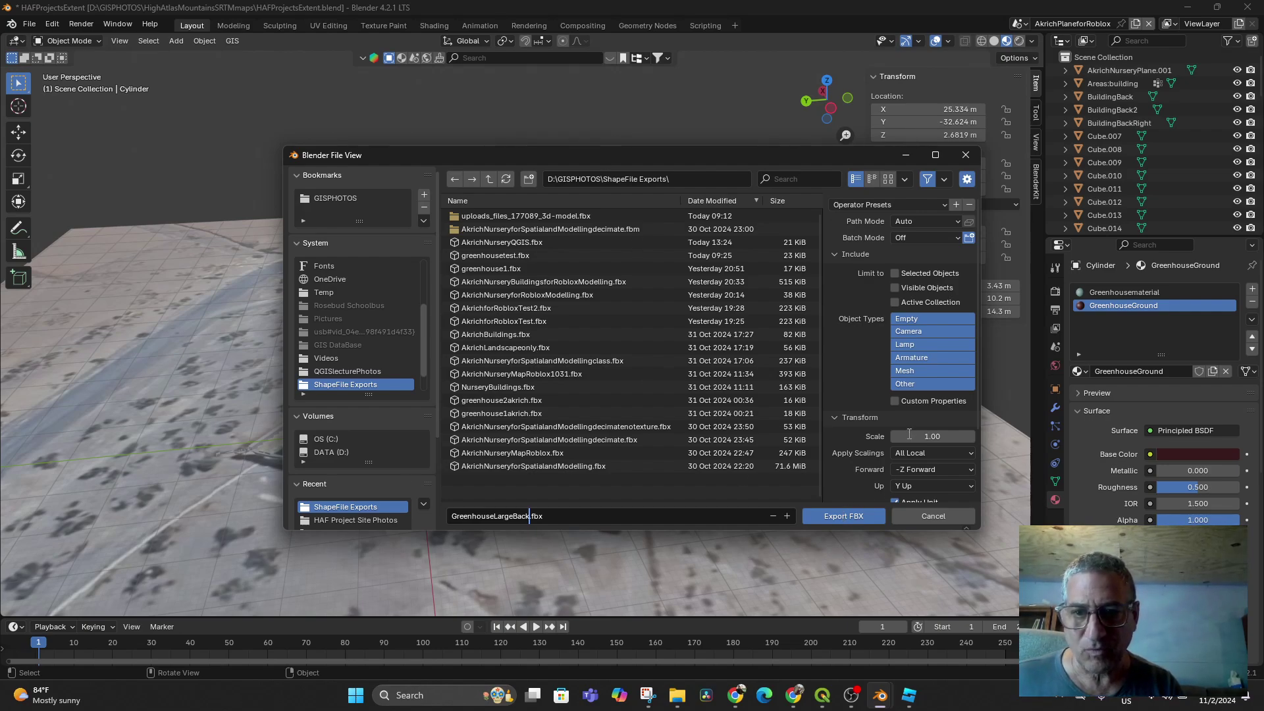
{"action": "left_click", "coordinate": [939, 445]}
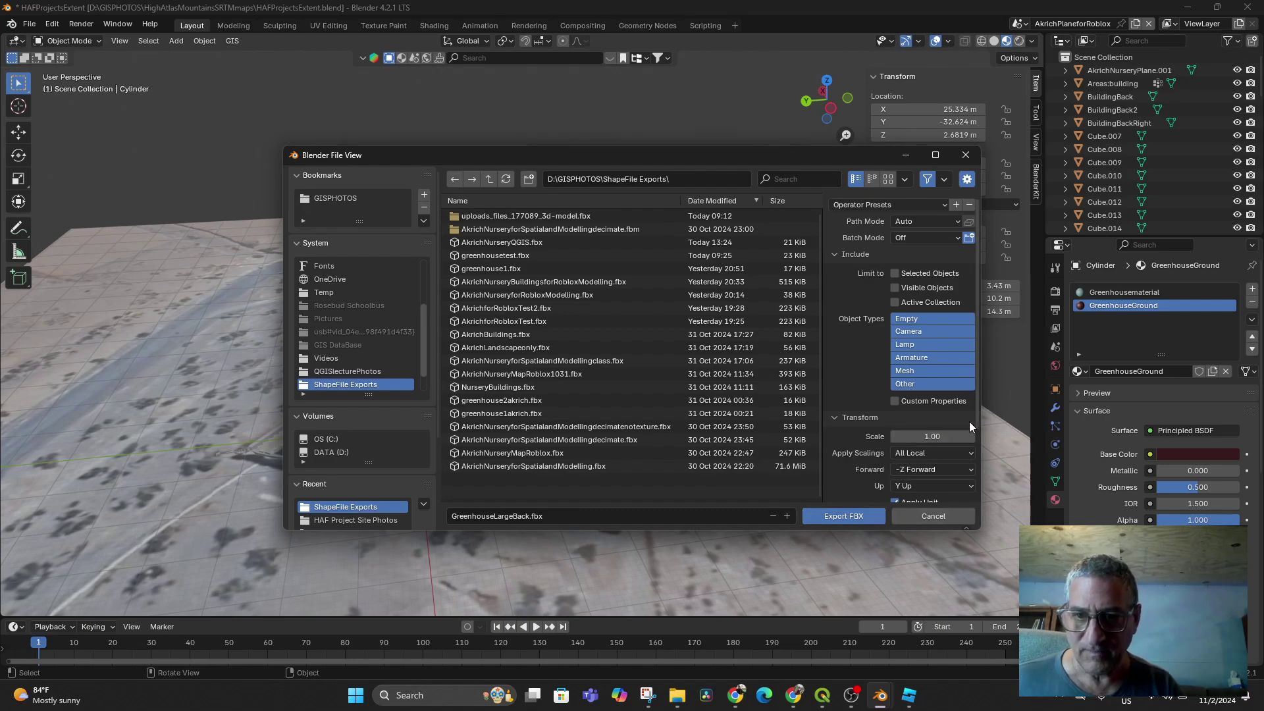
{"action": "type", "text": ".01"}
{"action": "key", "text": "Return"}
{"action": "scroll", "coordinate": [879, 463], "scroll_direction": "down", "scroll_amount": 3}
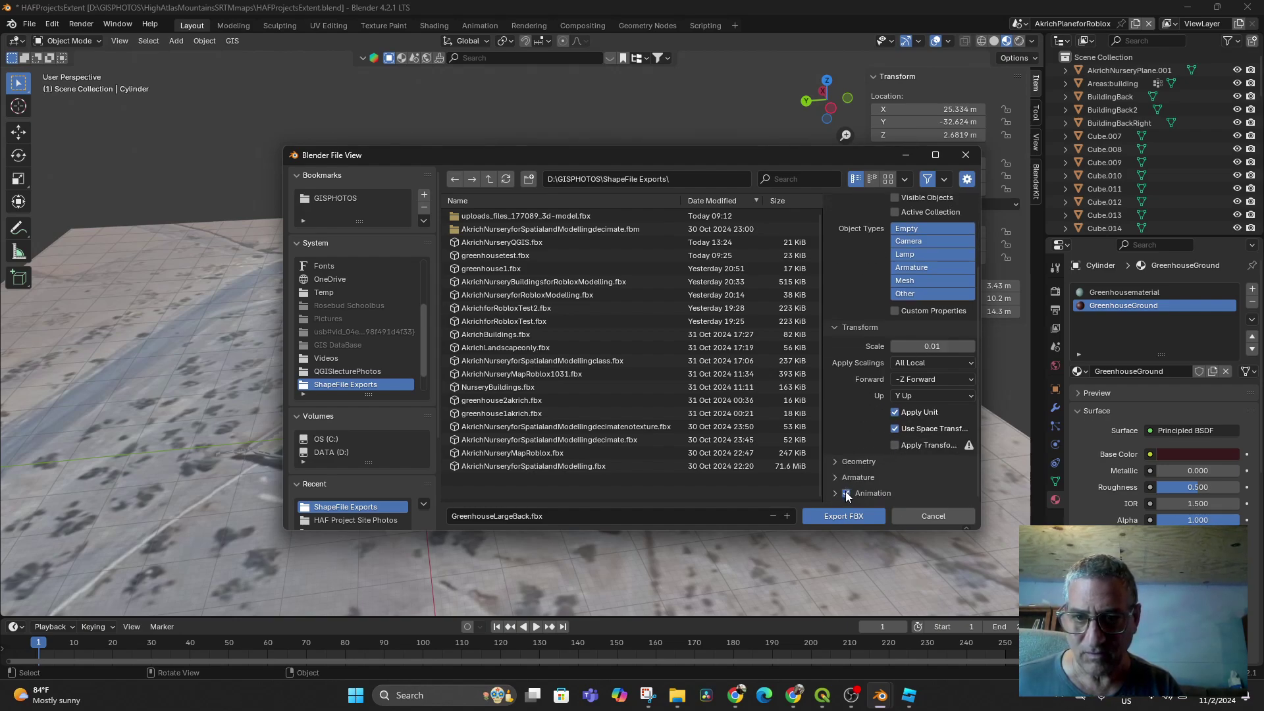
{"action": "scroll", "coordinate": [845, 491], "scroll_direction": "up", "scroll_amount": 3}
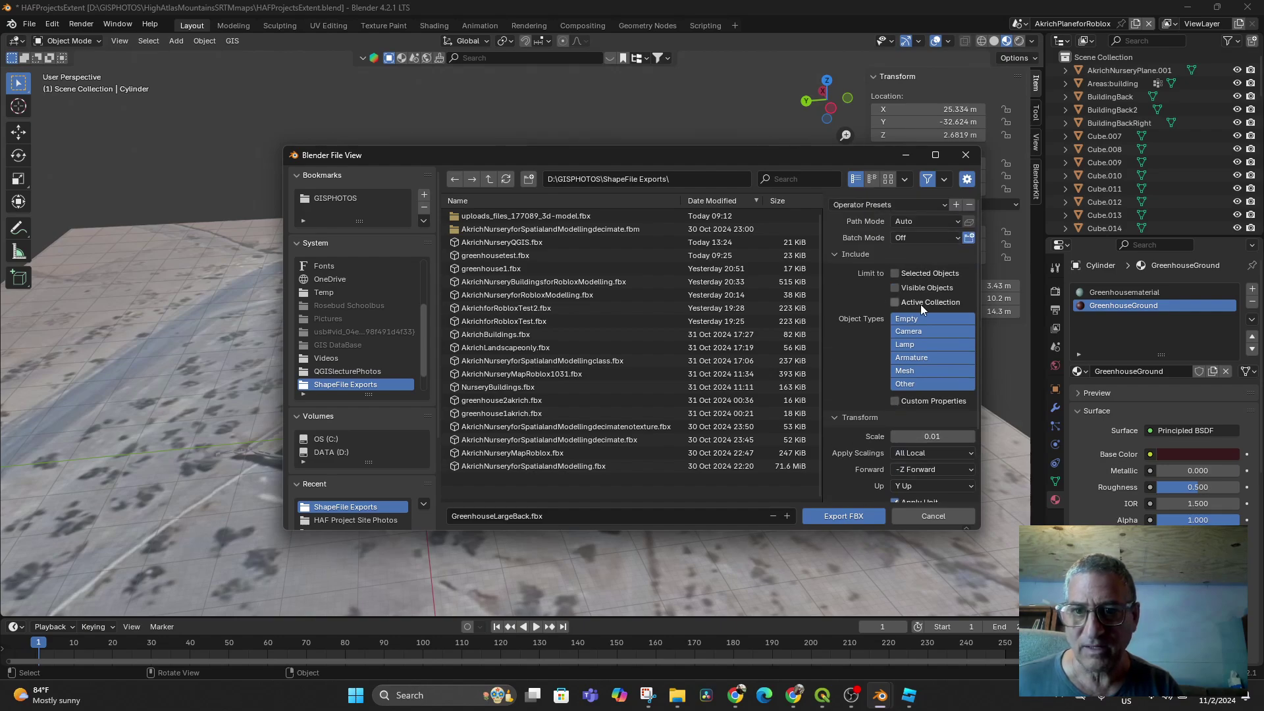
{"action": "left_click", "coordinate": [840, 515]}
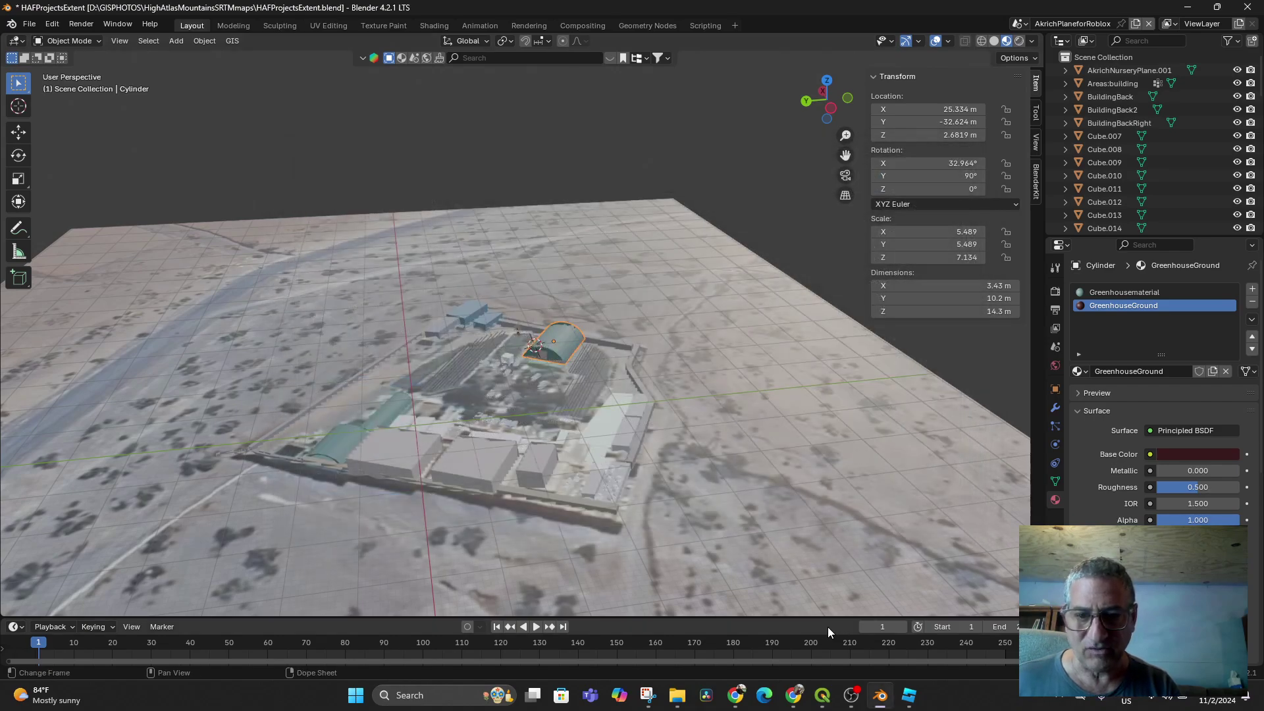
Pick GreenhouseLargeBack.fbx in the import browser and open its Import Preview.
{"action": "left_click", "coordinate": [908, 695]}
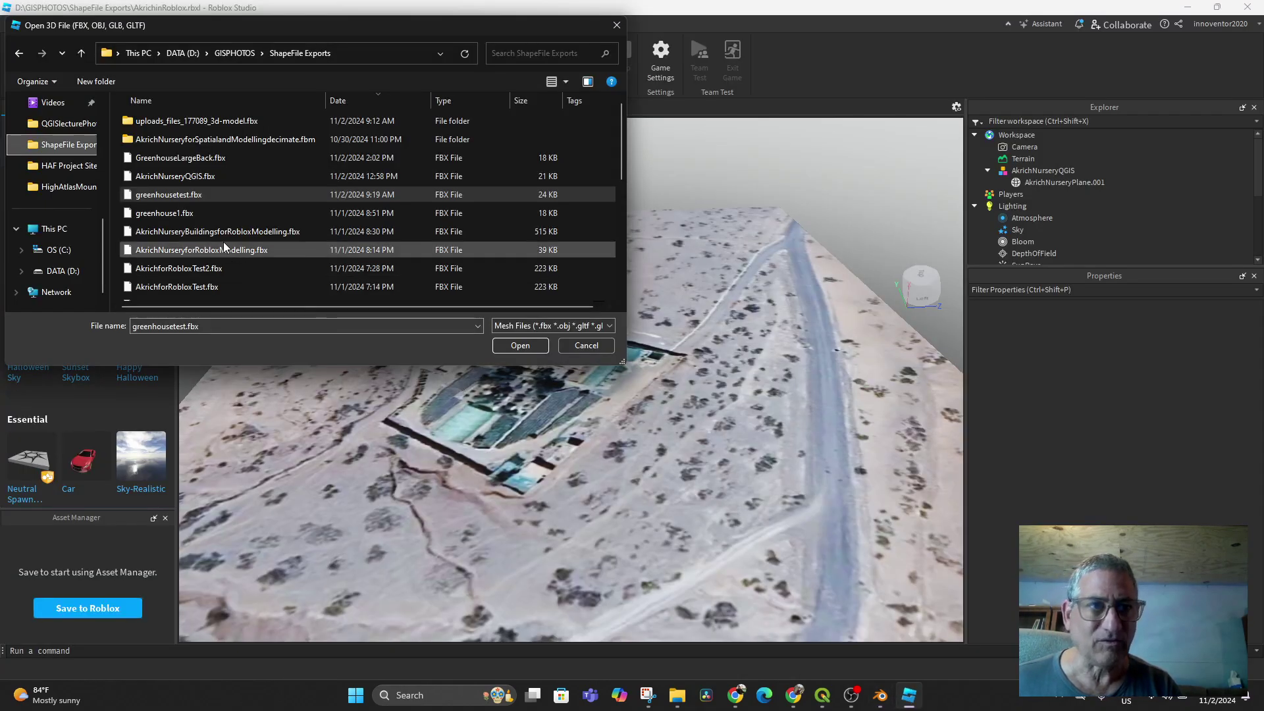
{"action": "left_click", "coordinate": [194, 158]}
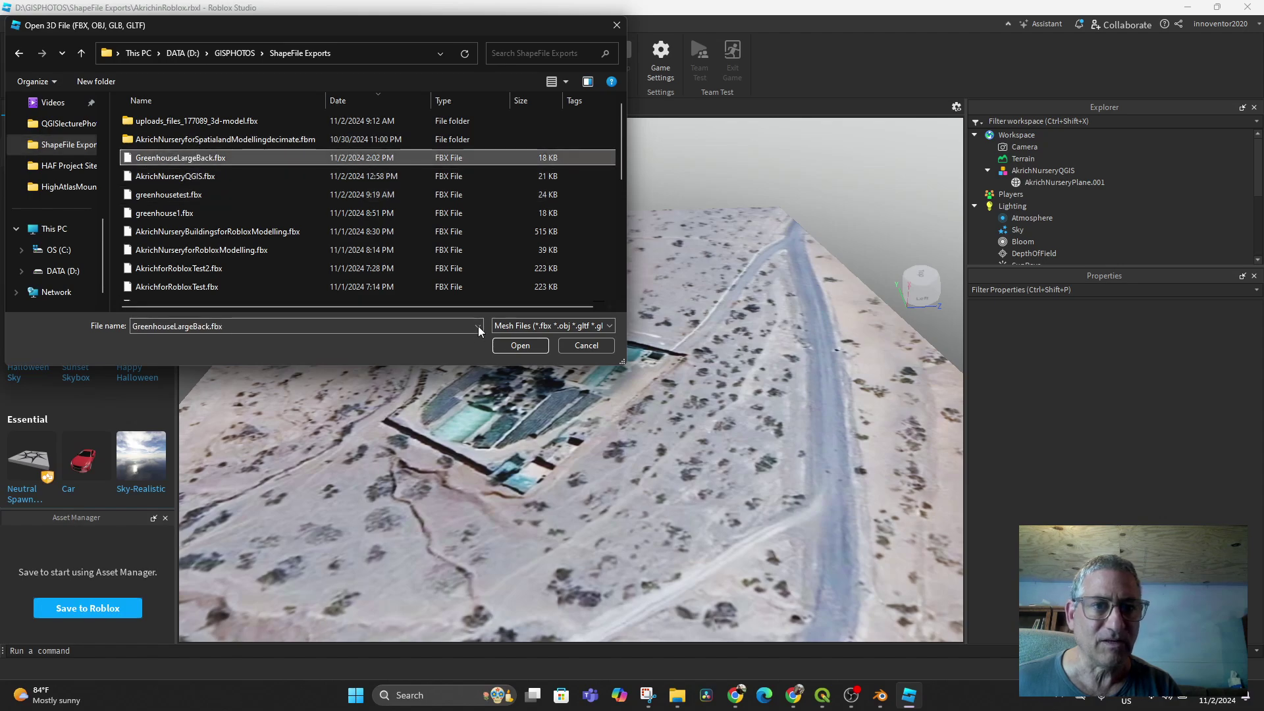
{"action": "left_click", "coordinate": [514, 350]}
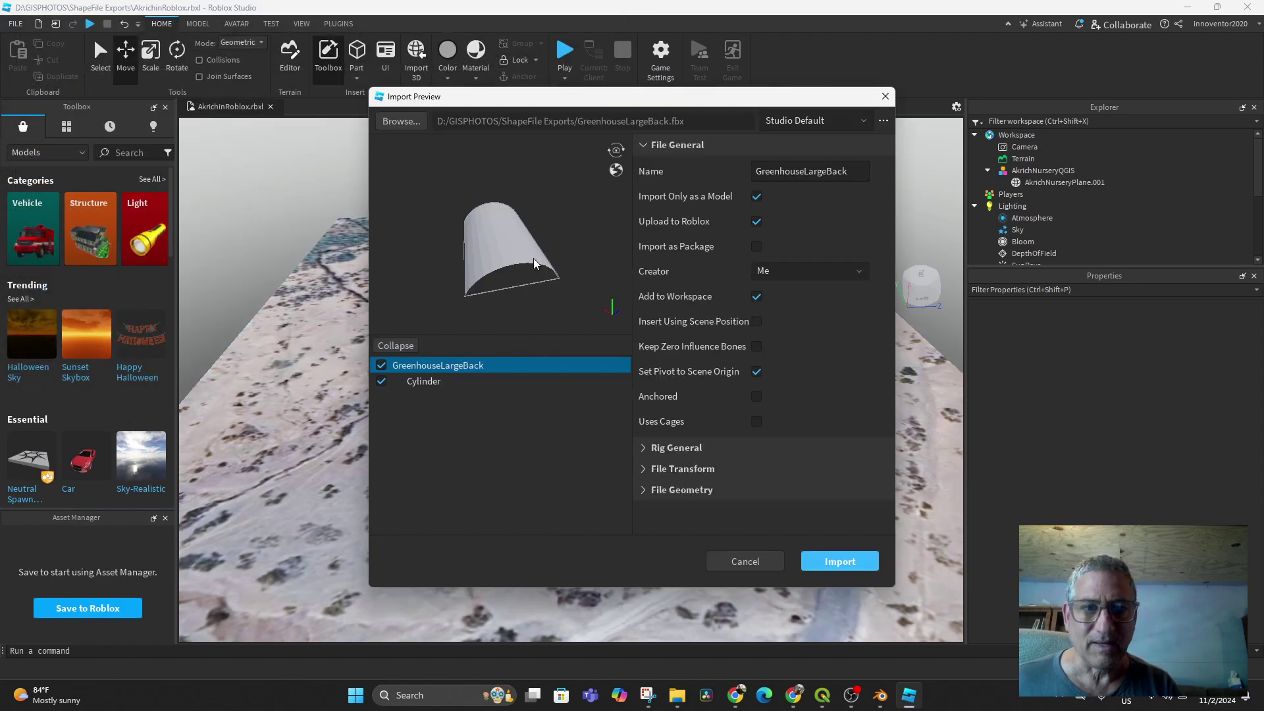
Tick Import as Package, review the Cylinder mesh settings, and start the import.
{"action": "left_click", "coordinate": [418, 384]}
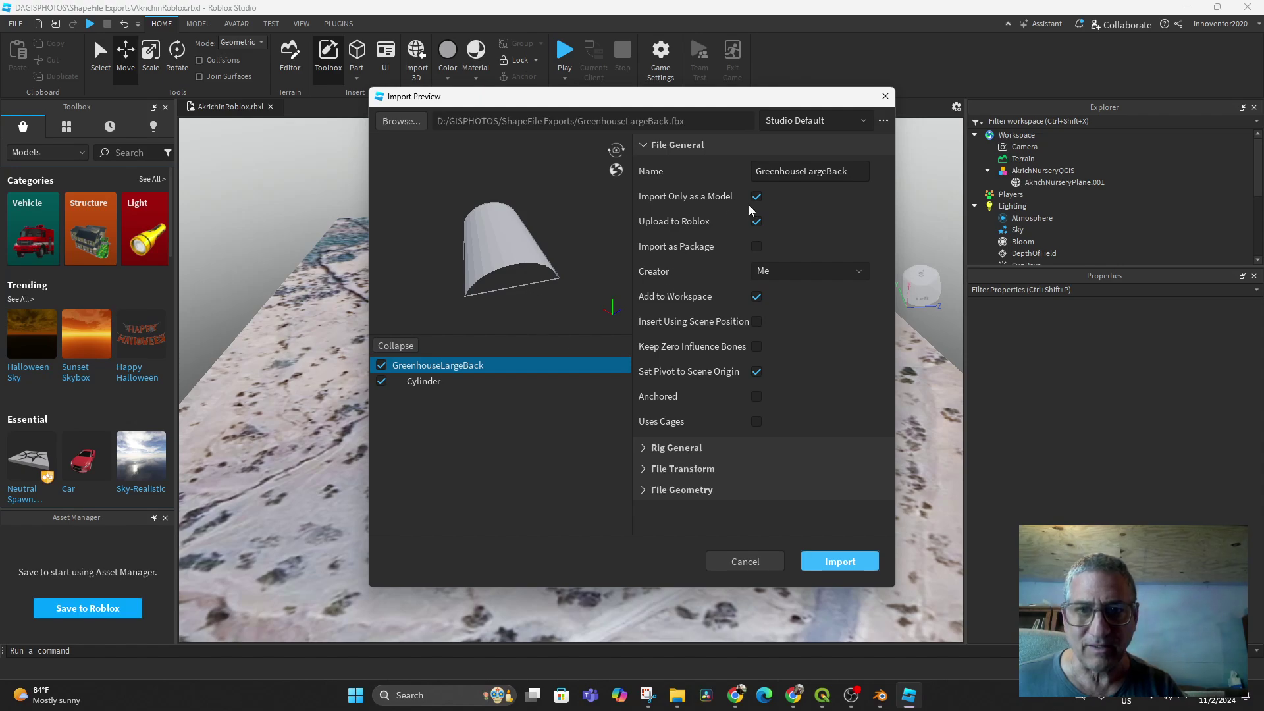
{"action": "left_click", "coordinate": [754, 247]}
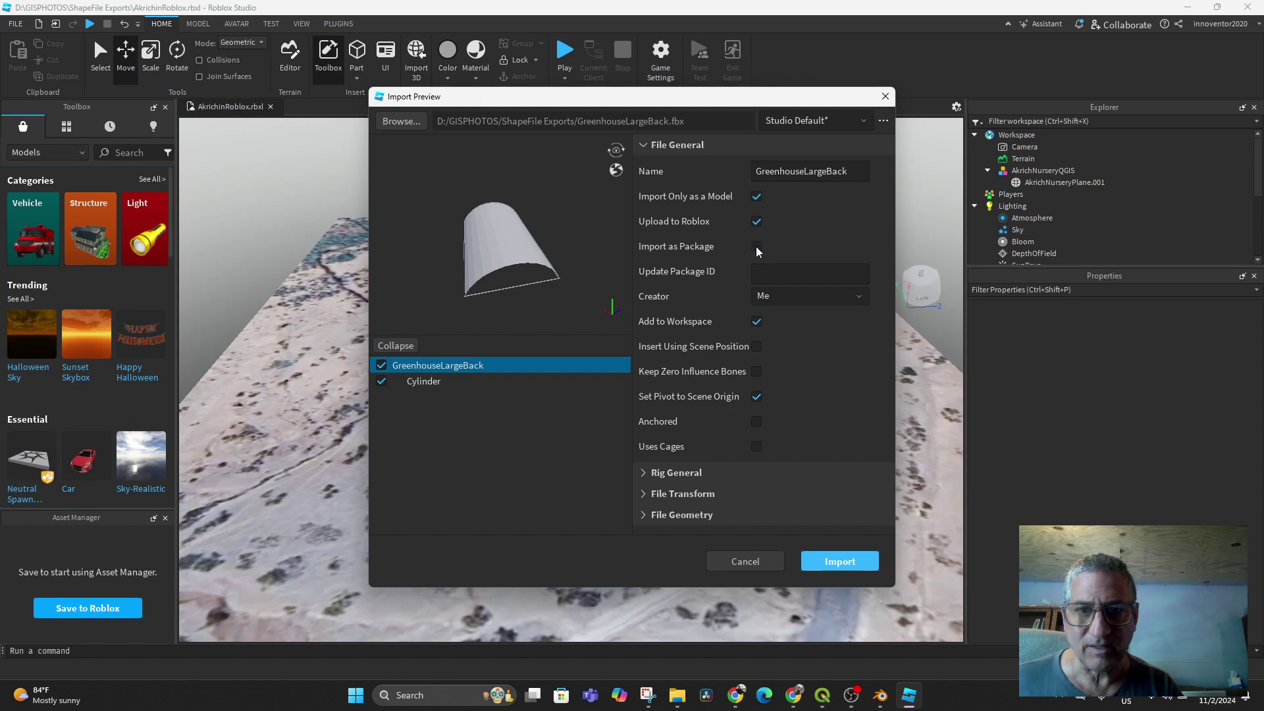
{"action": "left_click", "coordinate": [420, 382]}
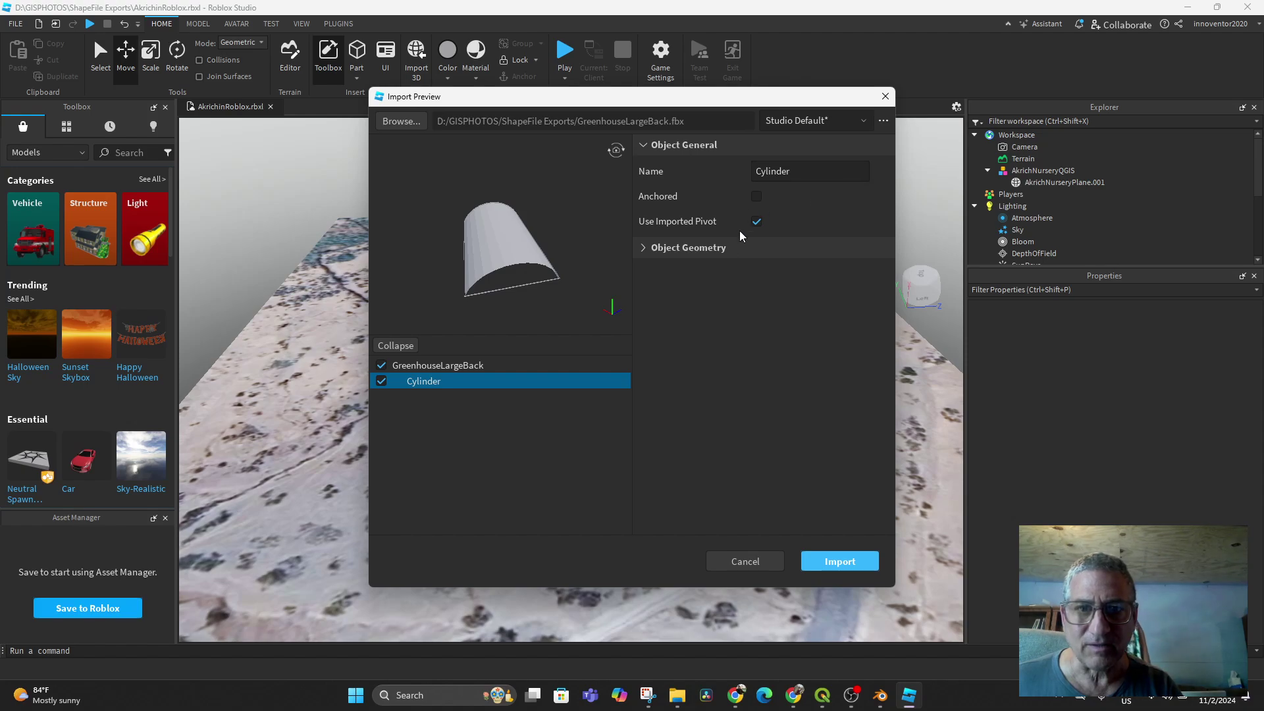
{"action": "left_click", "coordinate": [643, 251]}
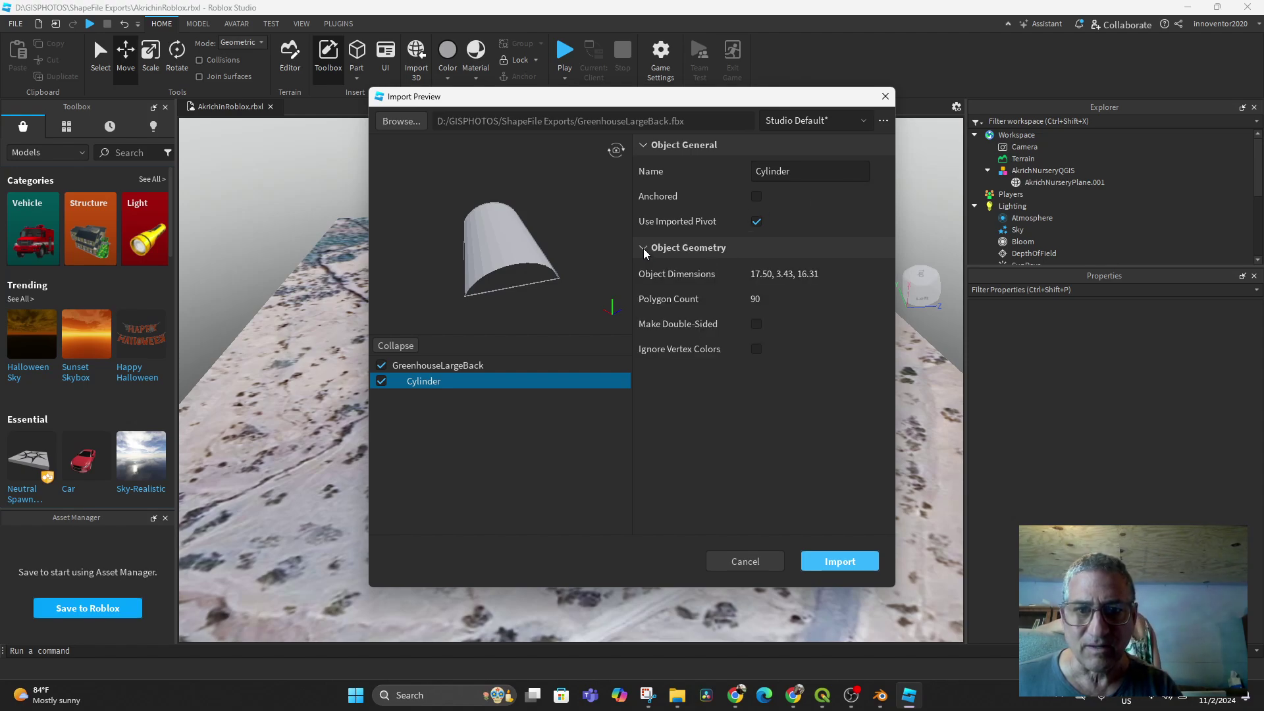
{"action": "left_click", "coordinate": [643, 248]}
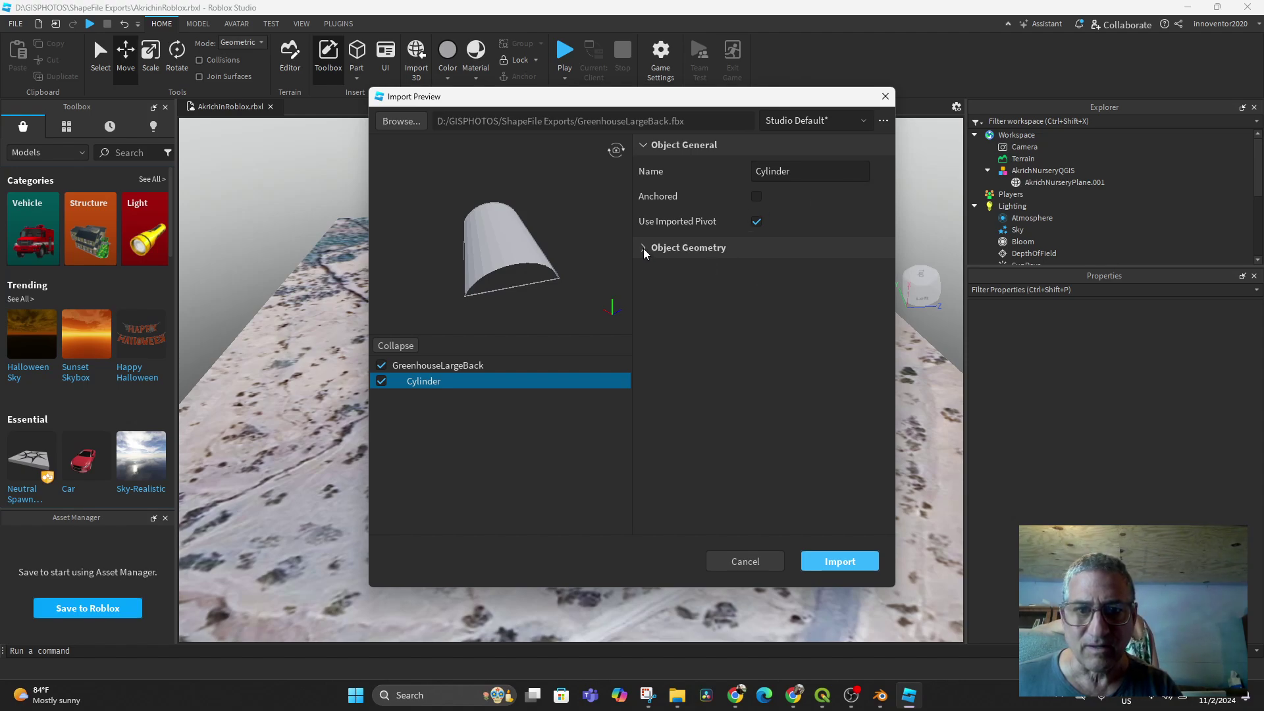
{"action": "left_click", "coordinate": [422, 367]}
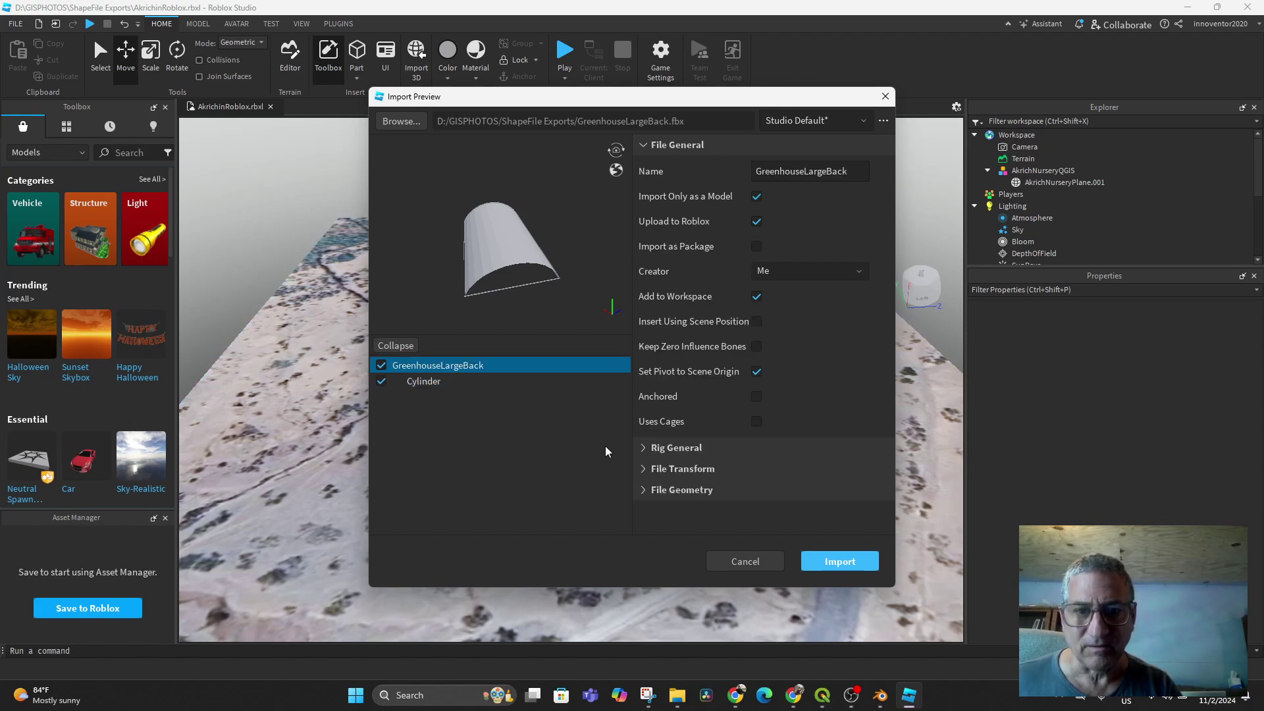
{"action": "left_click", "coordinate": [836, 561]}
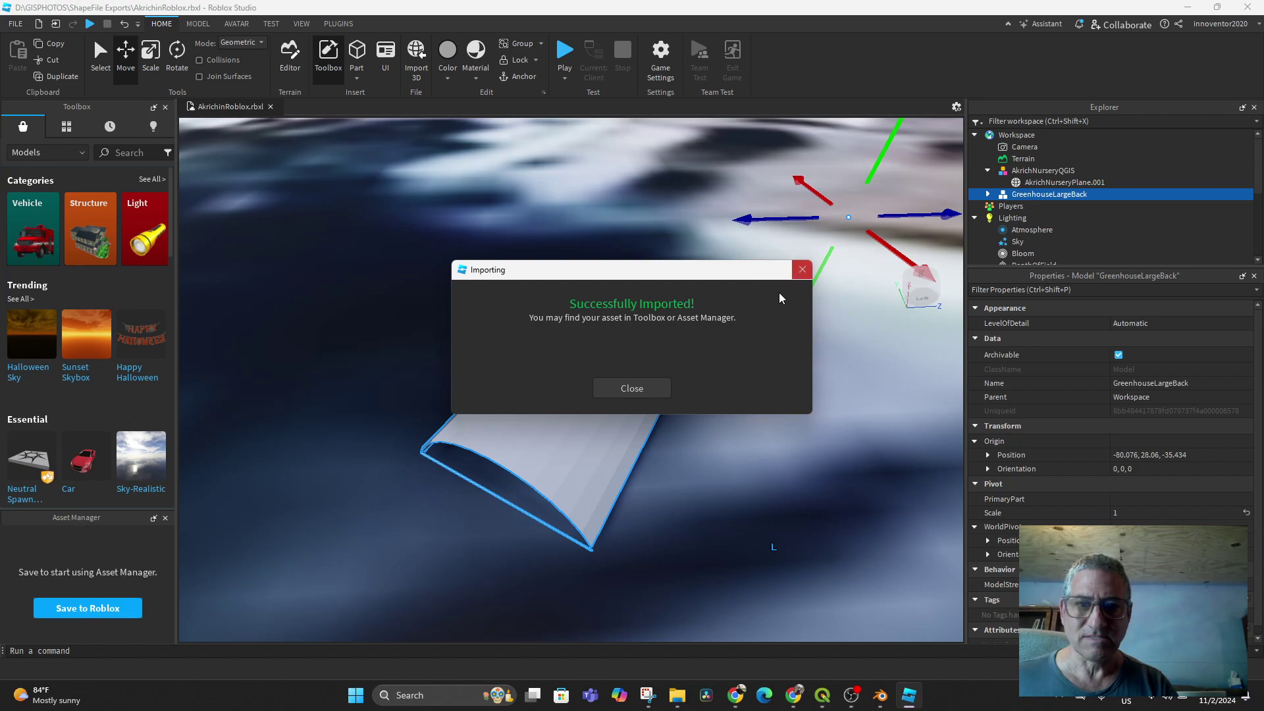
Select GreenhouseLargeBack's Cylinder part and set its Size to 170.496, 30.43, 160.312.
{"action": "left_click", "coordinate": [632, 388]}
{"action": "scroll", "coordinate": [721, 358], "scroll_direction": "down", "scroll_amount": 5}
{"action": "scroll", "coordinate": [735, 366], "scroll_direction": "down", "scroll_amount": 5}
{"action": "scroll", "coordinate": [736, 365], "scroll_direction": "down", "scroll_amount": 3}
{"action": "scroll", "coordinate": [740, 380], "scroll_direction": "down", "scroll_amount": 3}
{"action": "scroll", "coordinate": [747, 397], "scroll_direction": "down", "scroll_amount": 2}
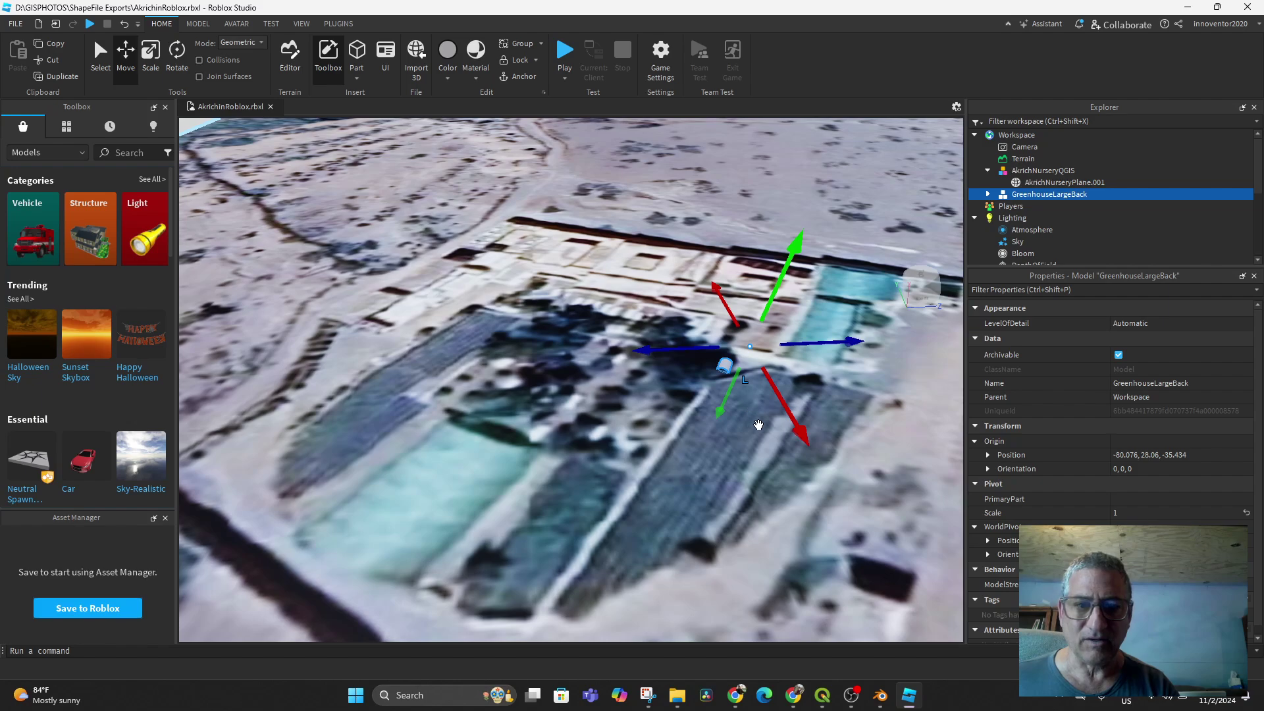
{"action": "scroll", "coordinate": [758, 424], "scroll_direction": "down", "scroll_amount": 2}
{"action": "scroll", "coordinate": [740, 410], "scroll_direction": "down", "scroll_amount": 2}
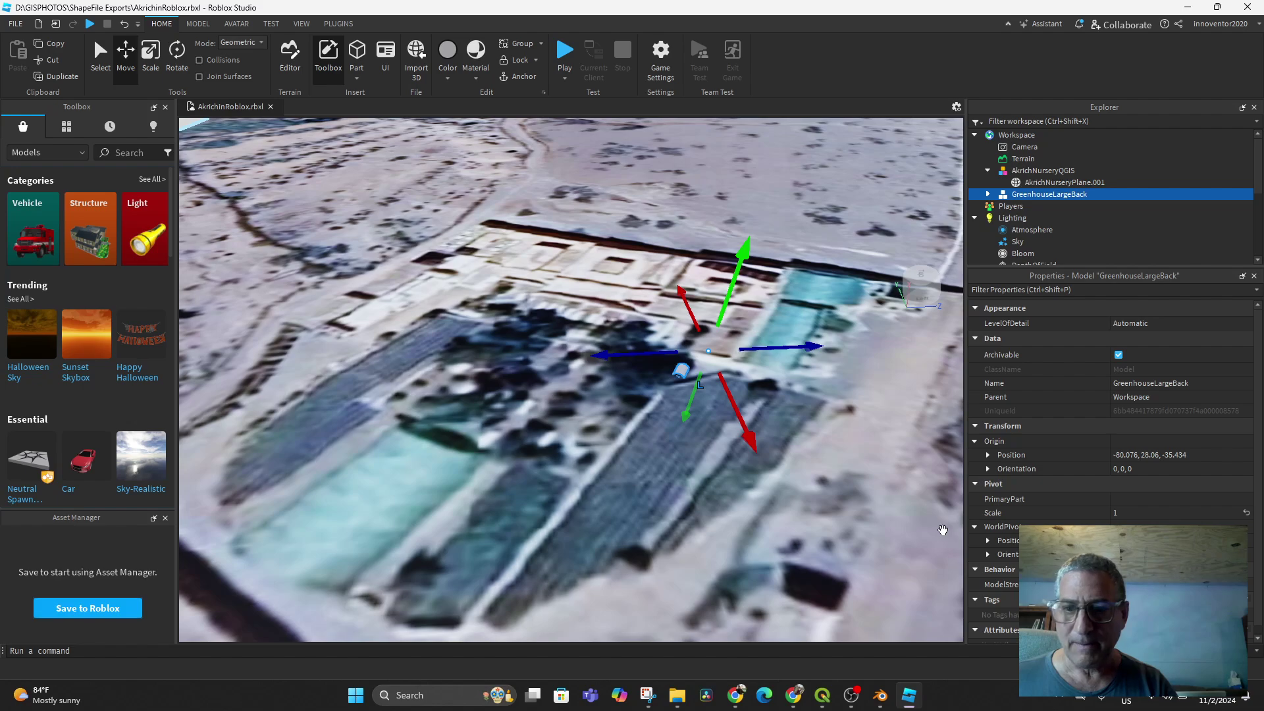
{"action": "mouse_move", "coordinate": [1011, 206]}
{"action": "left_click", "coordinate": [988, 194]}
{"action": "left_click", "coordinate": [1028, 207]}
{"action": "scroll", "coordinate": [1126, 480], "scroll_direction": "down", "scroll_amount": 3}
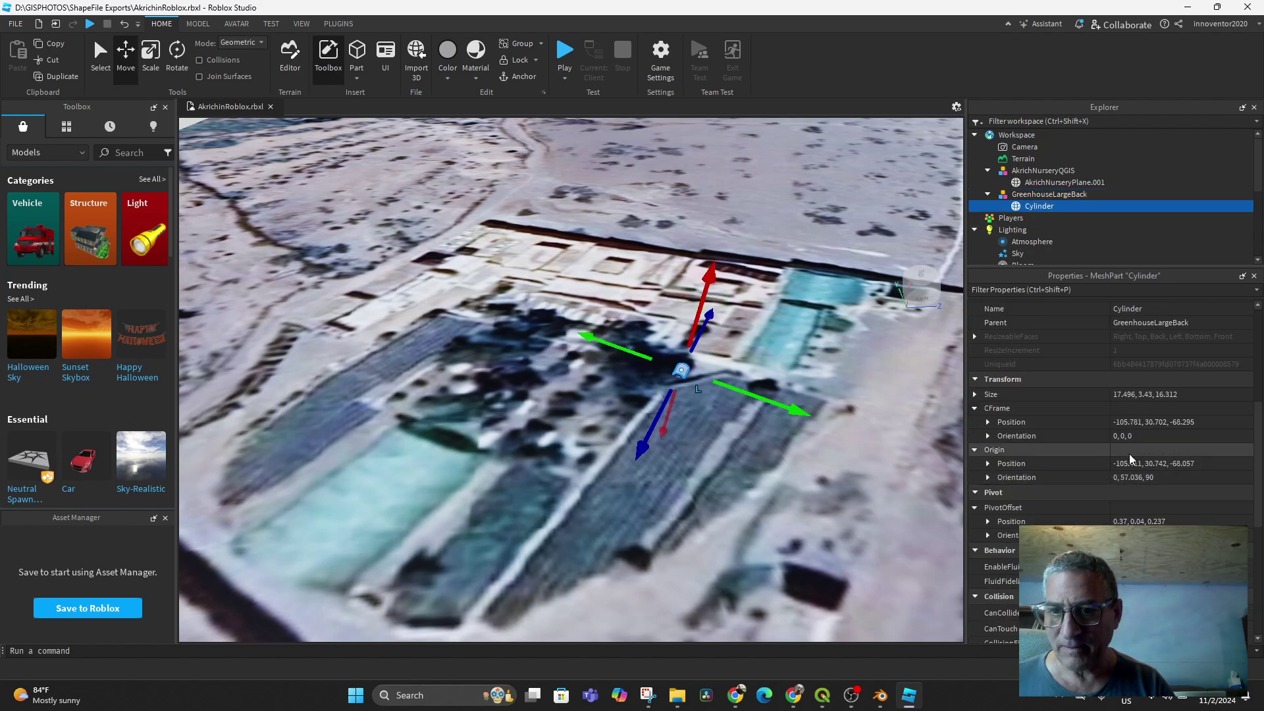
{"action": "scroll", "coordinate": [1119, 465], "scroll_direction": "up", "scroll_amount": 2}
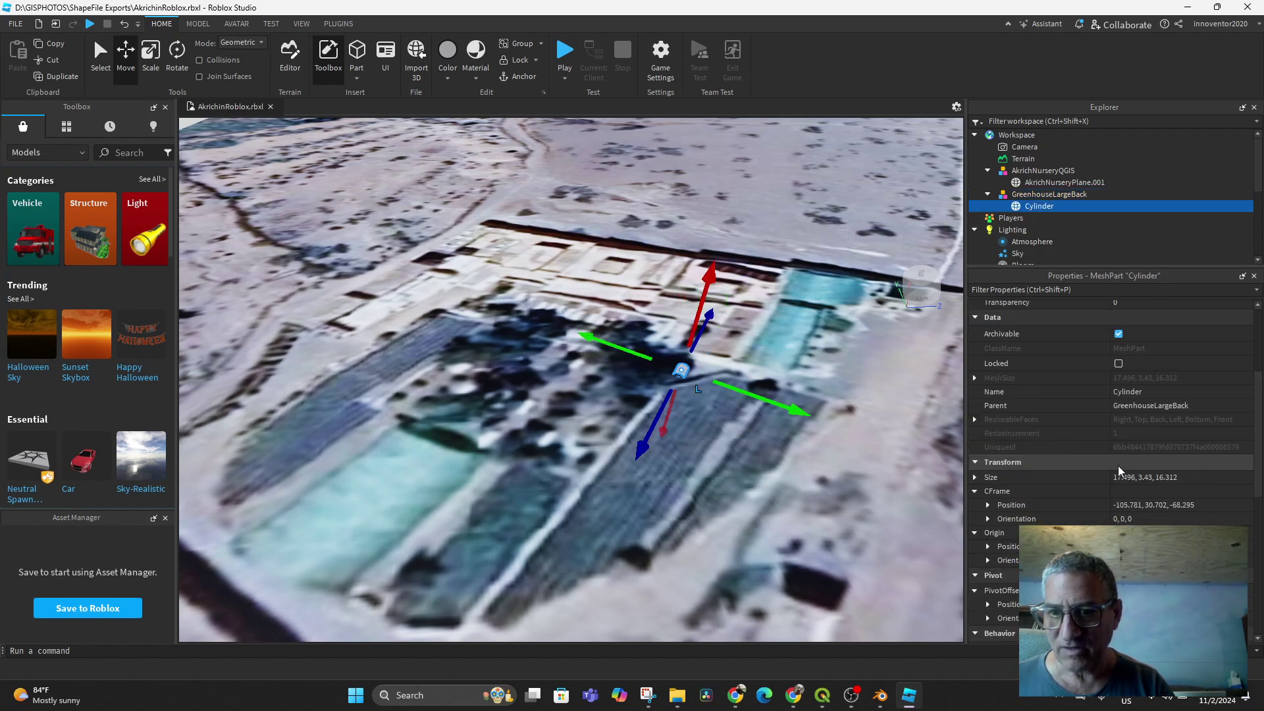
{"action": "left_click", "coordinate": [1124, 478]}
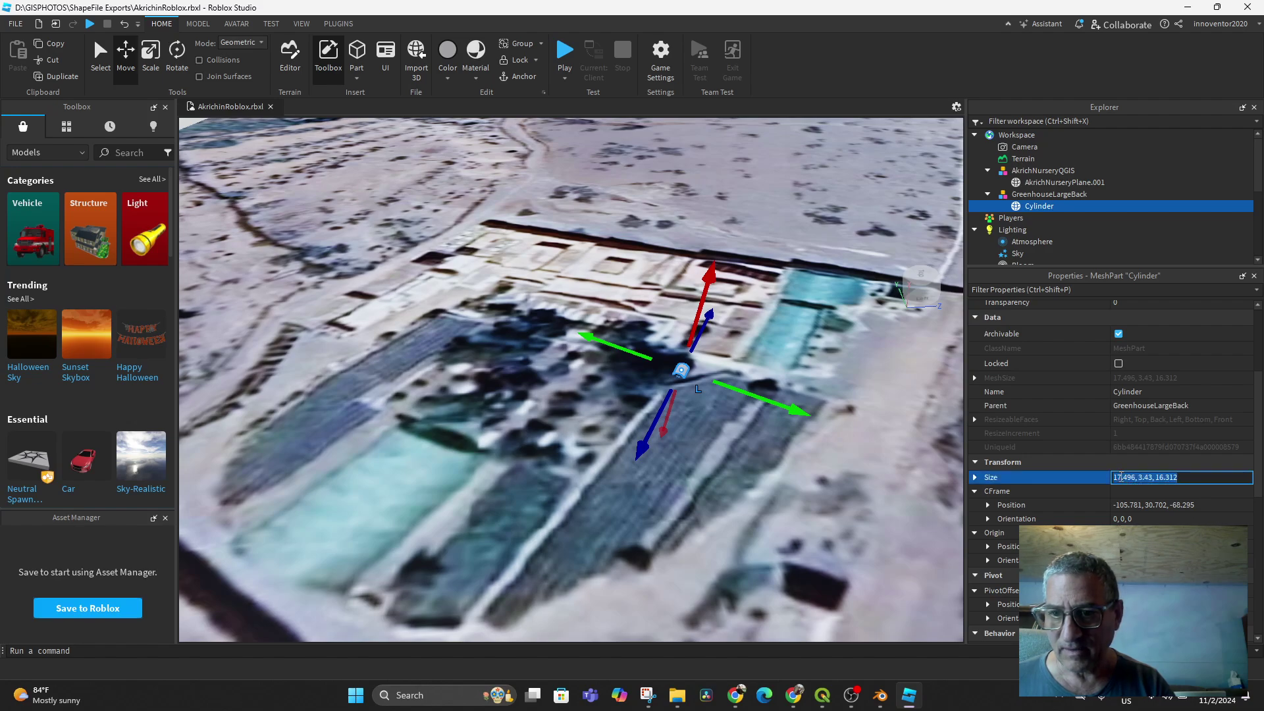
{"action": "left_click", "coordinate": [1119, 479]}
{"action": "type", "text": "0"}
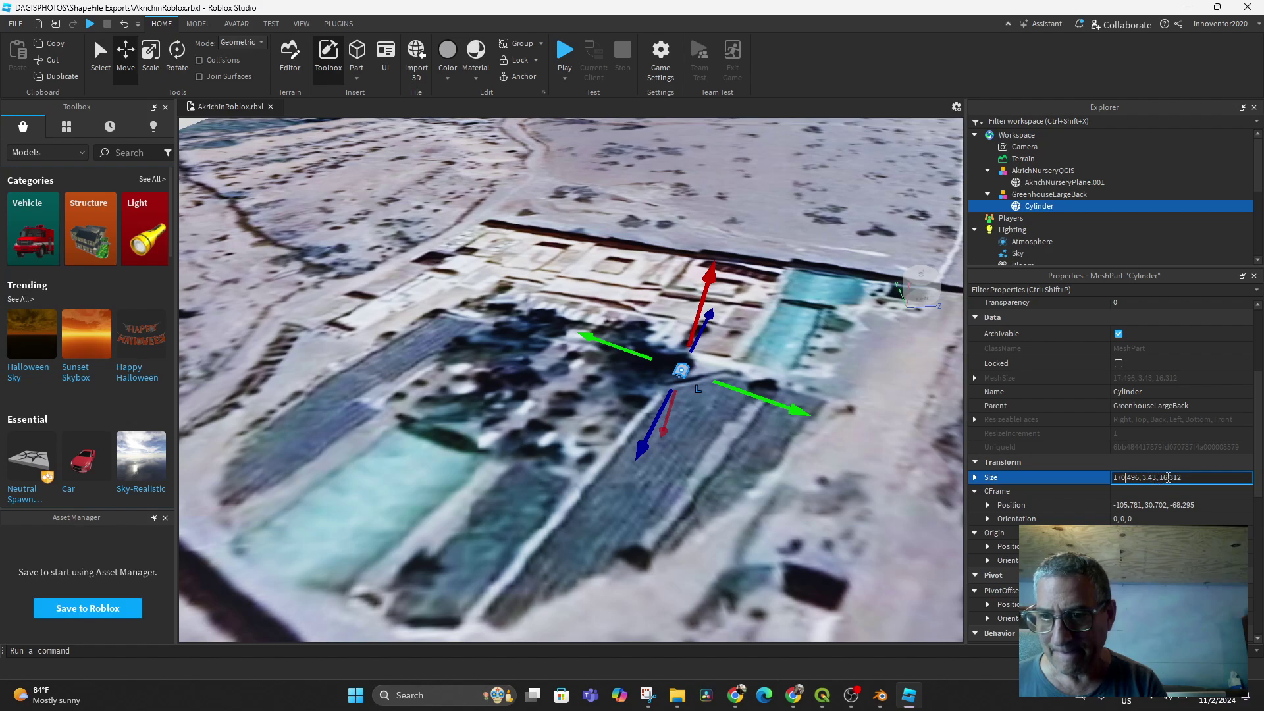
{"action": "left_click", "coordinate": [1147, 478]}
{"action": "type", "text": "0"}
{"action": "left_click", "coordinate": [1171, 476]}
{"action": "type", "text": "0"}
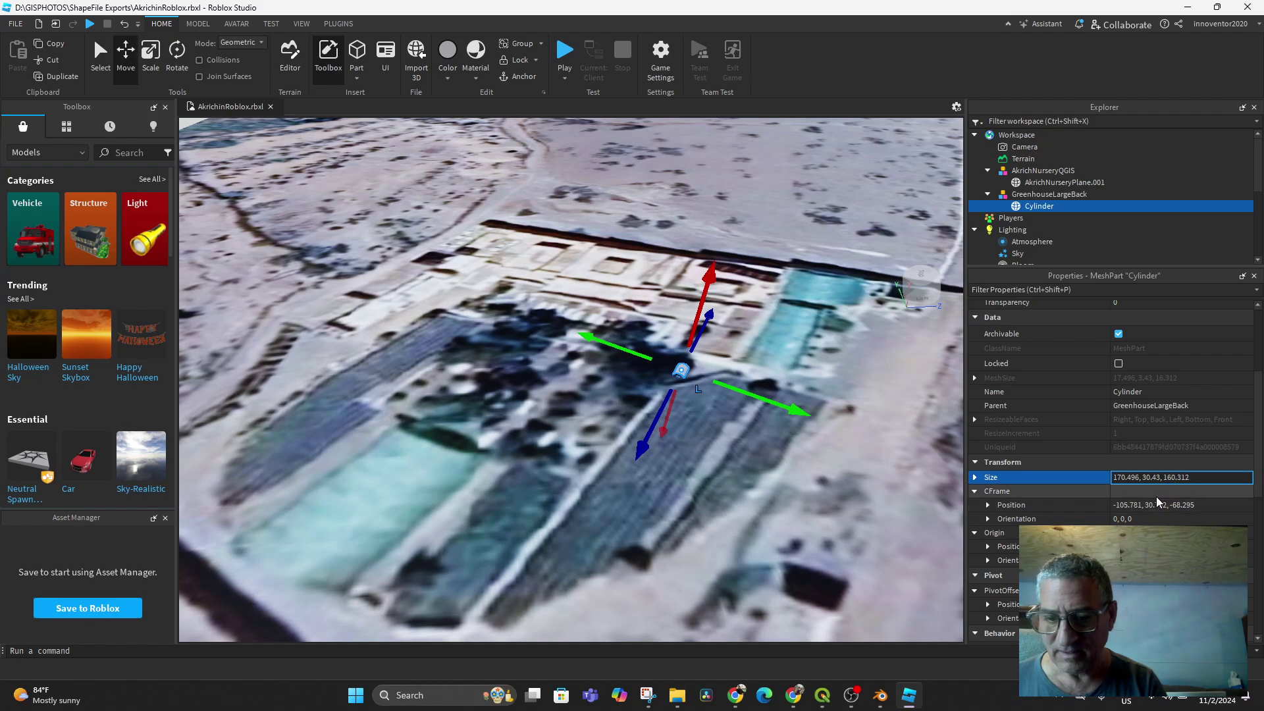
{"action": "key", "text": "Return"}
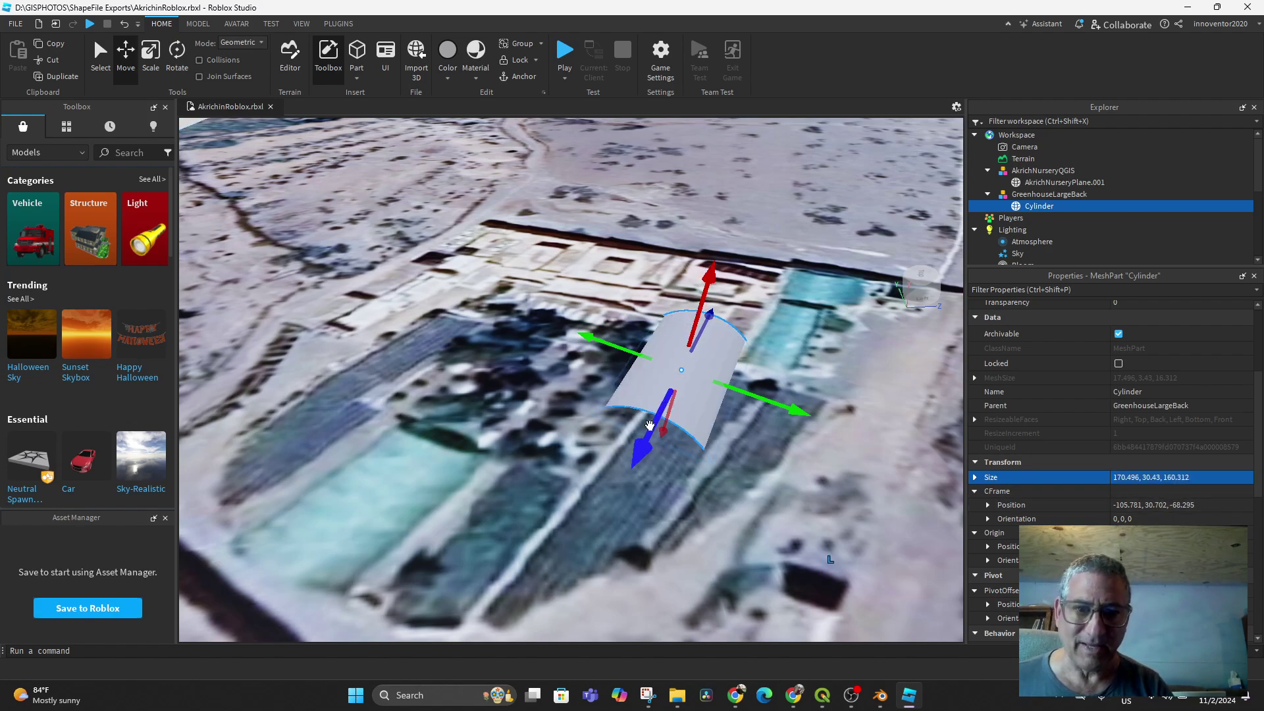
Reposition the enlarged cylinder across the terrain and lift it to about −208.9, 41.7, −307.4.
{"action": "left_click_drag", "start_coordinate": [641, 447], "coordinate": [562, 602]}
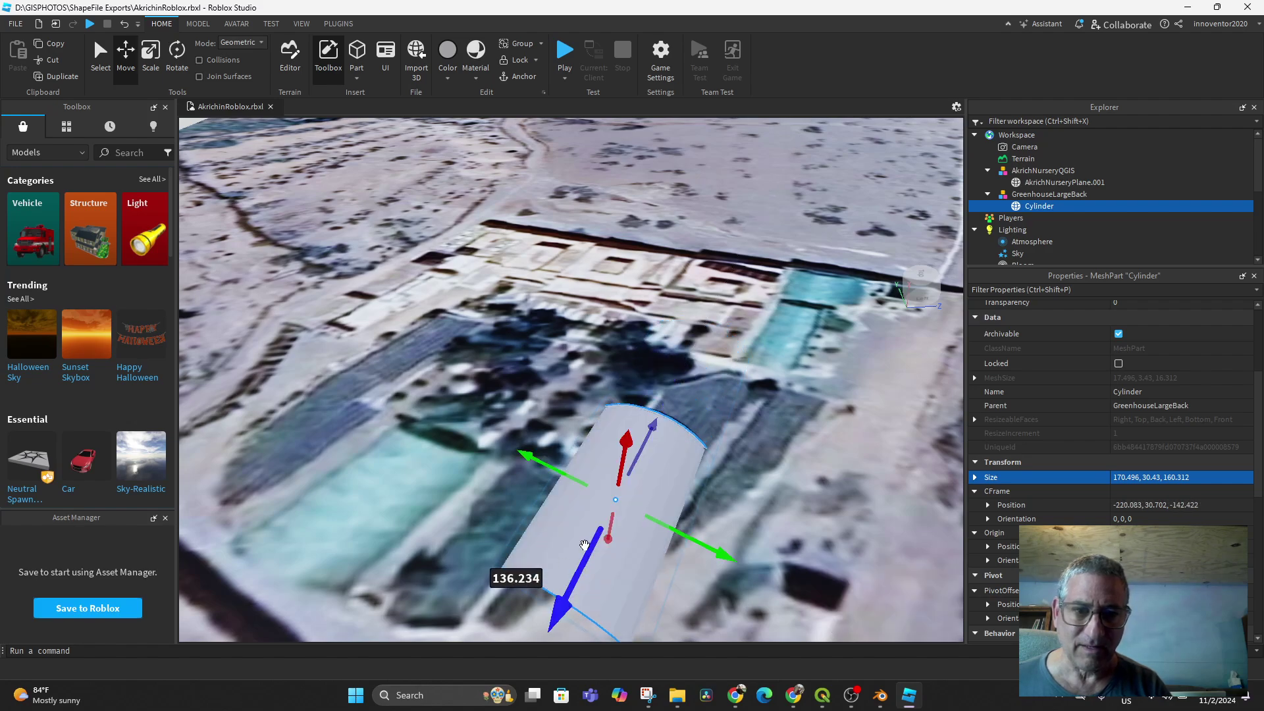
{"action": "left_click_drag", "start_coordinate": [719, 560], "coordinate": [513, 484]}
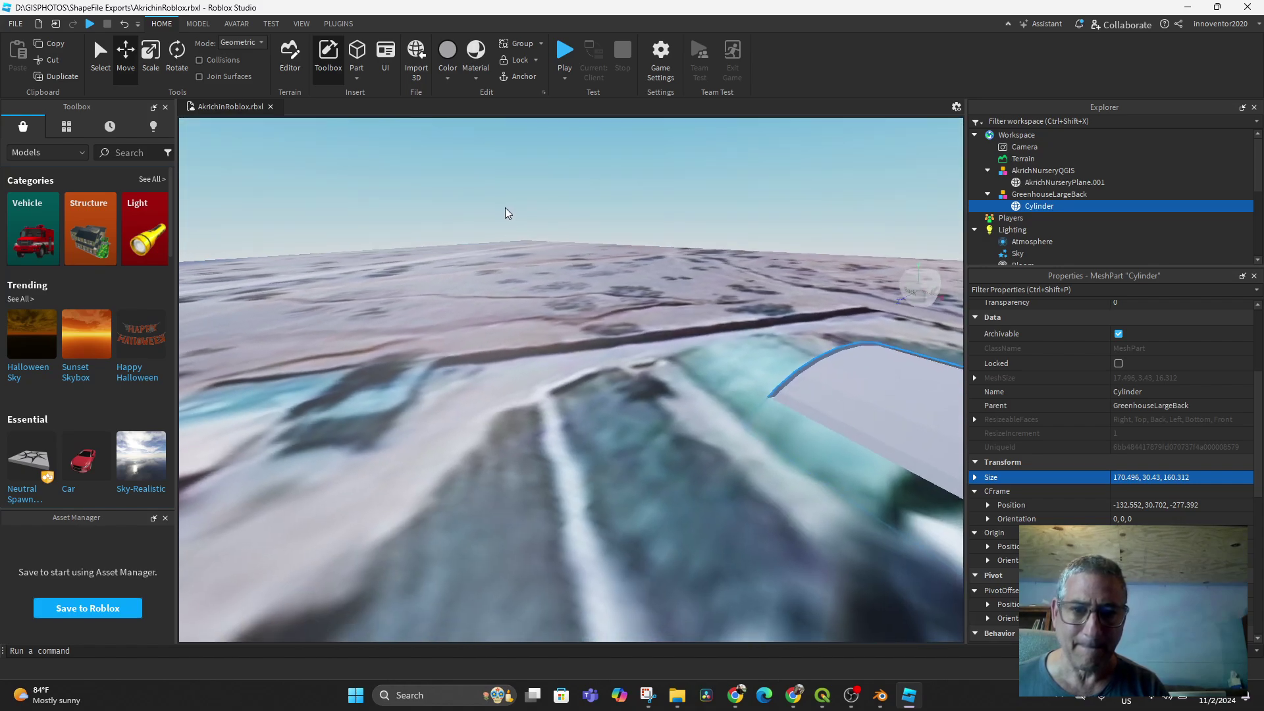
{"action": "mouse_move", "coordinate": [569, 476]}
{"action": "right_mouse_down"}
{"action": "mouse_move", "coordinate": [725, 426]}
{"action": "mouse_move", "coordinate": [780, 570]}
{"action": "mouse_move", "coordinate": [696, 530]}
{"action": "mouse_move", "coordinate": [767, 510]}
{"action": "right_mouse_up"}
{"action": "left_click_drag", "start_coordinate": [568, 241], "coordinate": [565, 202]}
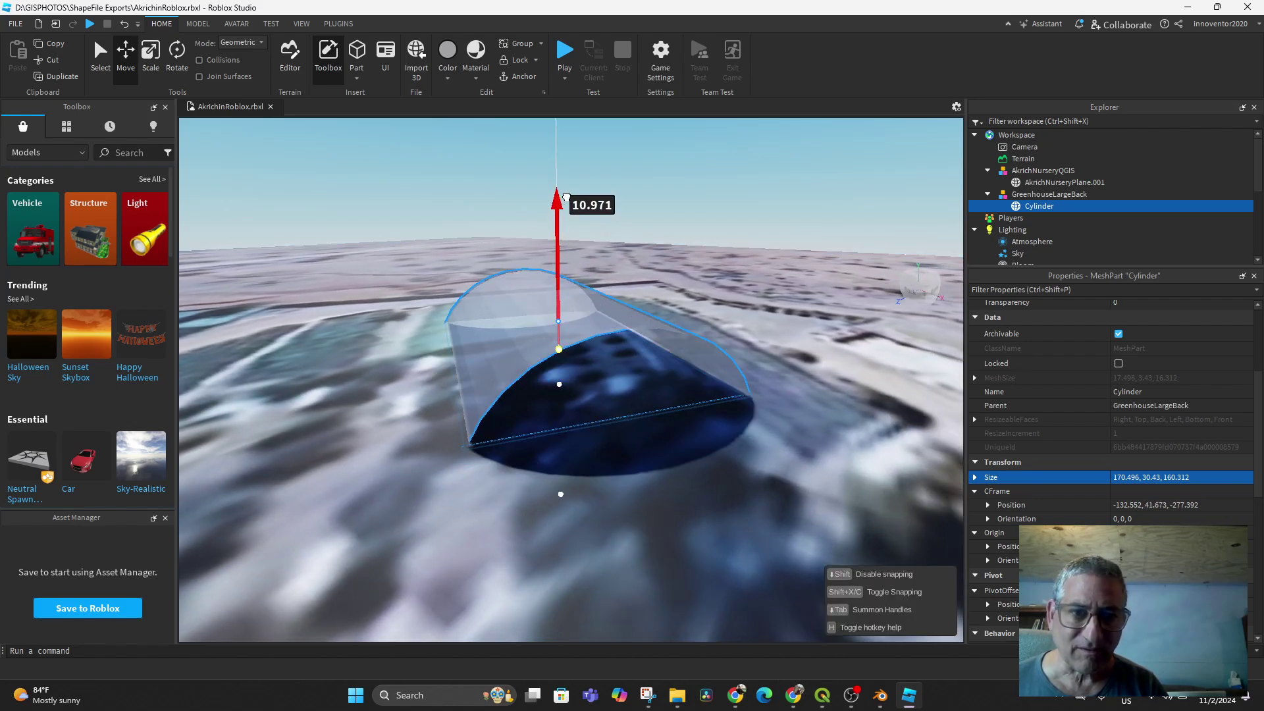
{"action": "scroll", "coordinate": [662, 432], "scroll_direction": "up", "scroll_amount": 3}
{"action": "mouse_move", "coordinate": [662, 432]}
{"action": "right_mouse_down"}
{"action": "mouse_move", "coordinate": [694, 457]}
{"action": "mouse_move", "coordinate": [635, 344]}
{"action": "mouse_move", "coordinate": [606, 432]}
{"action": "right_mouse_up"}
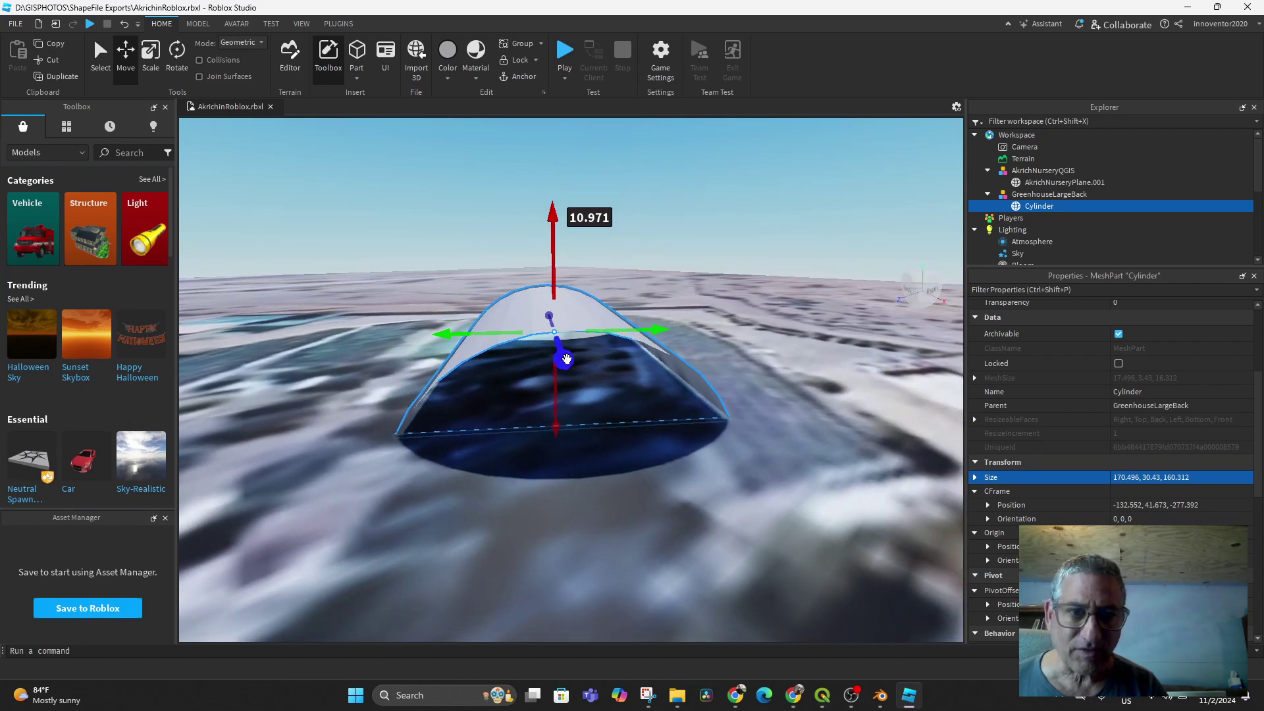
{"action": "mouse_move", "coordinate": [564, 358]}
{"action": "left_mouse_down"}
{"action": "mouse_move", "coordinate": [558, 322]}
{"action": "mouse_move", "coordinate": [629, 309]}
{"action": "mouse_move", "coordinate": [615, 302]}
{"action": "left_mouse_up"}
{"action": "mouse_move", "coordinate": [620, 367]}
{"action": "right_mouse_down"}
{"action": "mouse_move", "coordinate": [710, 439]}
{"action": "mouse_move", "coordinate": [625, 296]}
{"action": "right_mouse_up"}
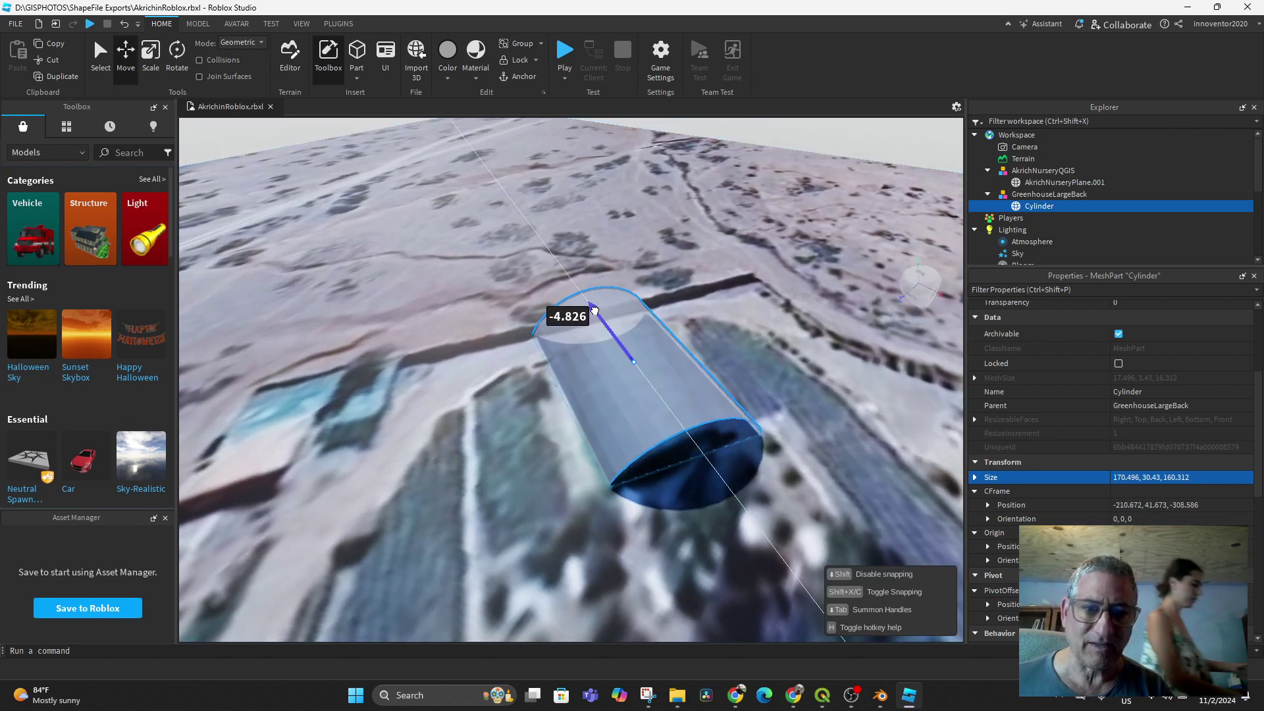
{"action": "left_click_drag", "start_coordinate": [593, 305], "coordinate": [598, 318]}
{"action": "mouse_move", "coordinate": [598, 319]}
{"action": "right_mouse_down"}
{"action": "mouse_move", "coordinate": [663, 382]}
{"action": "mouse_move", "coordinate": [838, 367]}
{"action": "right_mouse_up"}
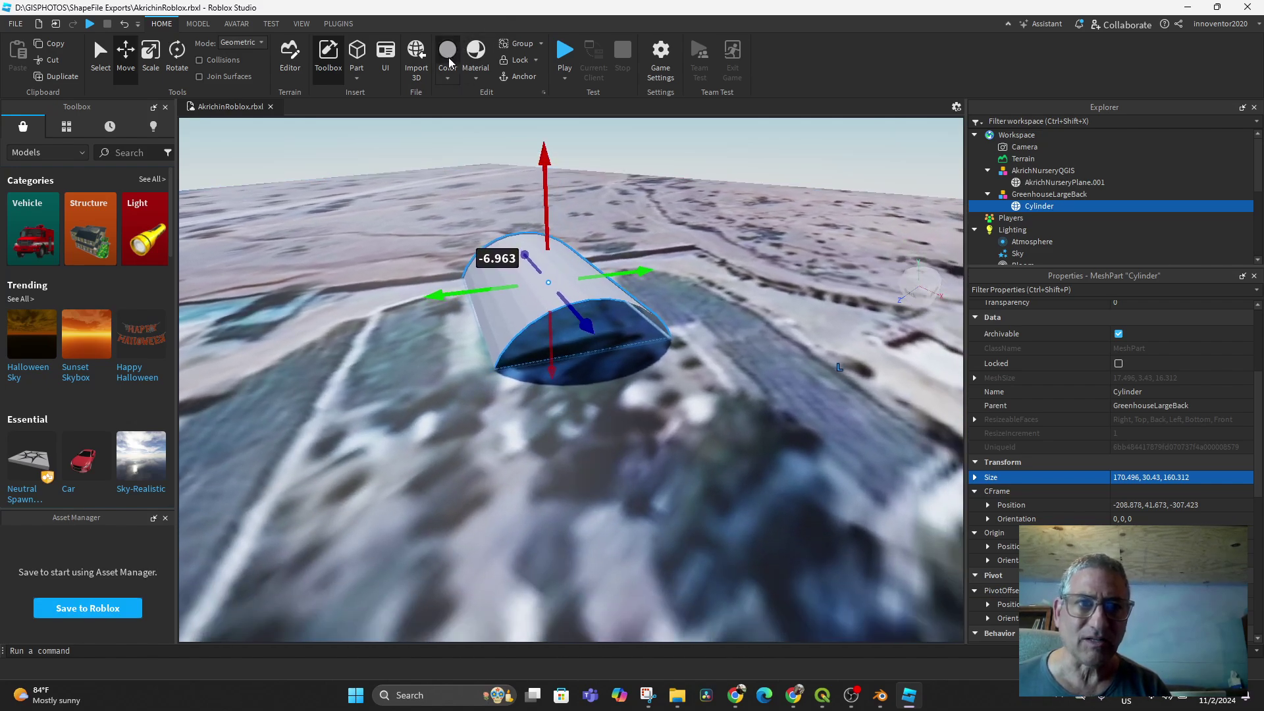
Colour the cylinder cyan from the Color swatches, then change it to teal.
{"action": "left_click", "coordinate": [446, 79]}
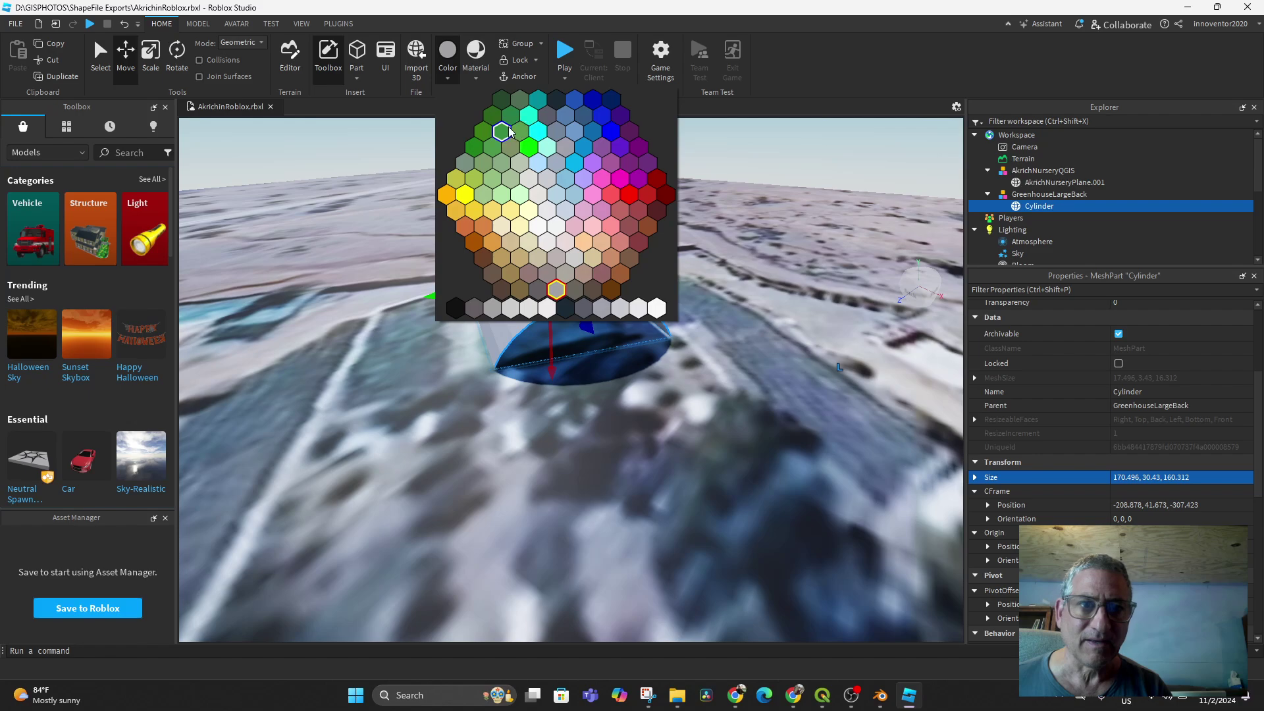
{"action": "left_click", "coordinate": [530, 121]}
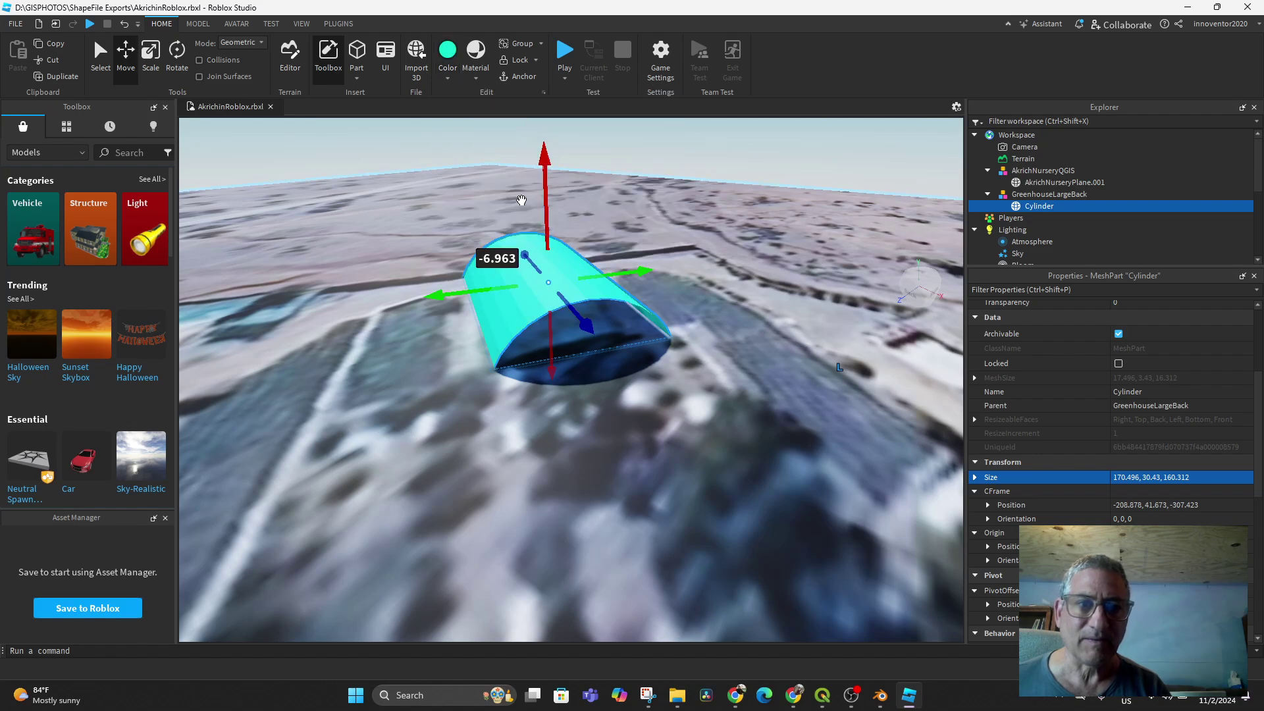
{"action": "left_click", "coordinate": [448, 78]}
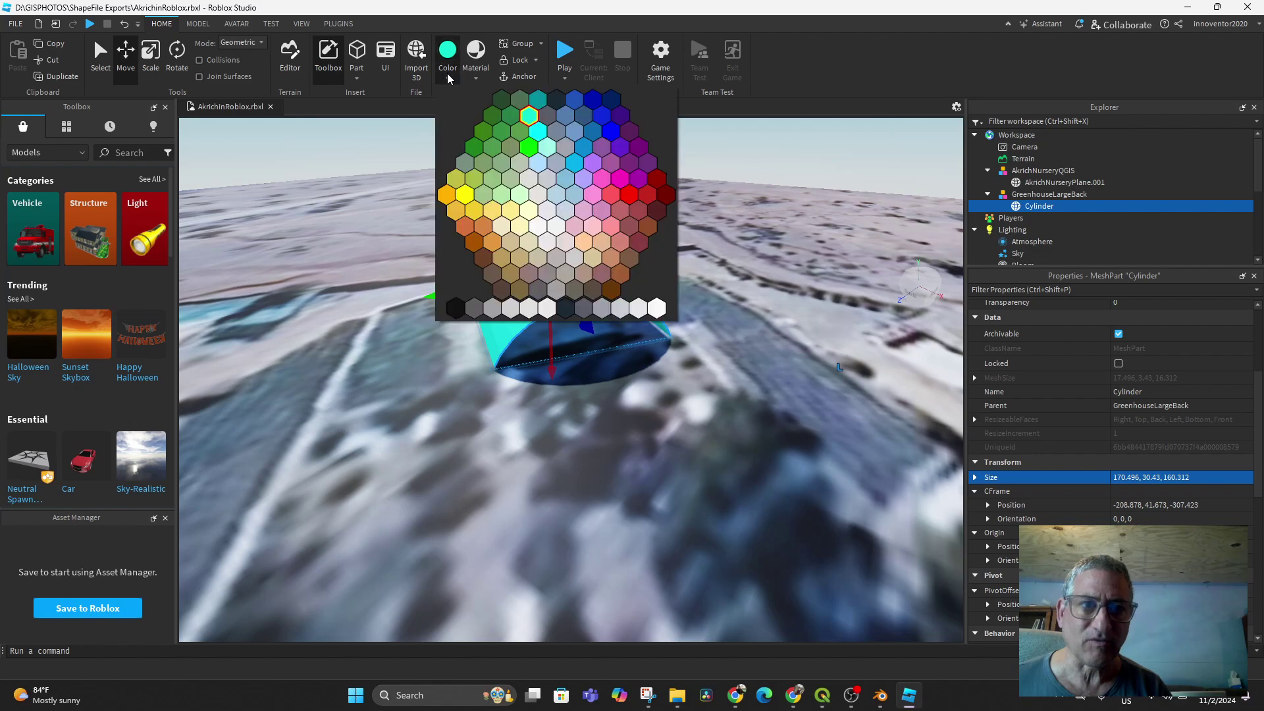
{"action": "left_click", "coordinate": [539, 107]}
Select the GreenhouseLargeBack model and view the greenhouse from another angle.
{"action": "left_click", "coordinate": [559, 272]}
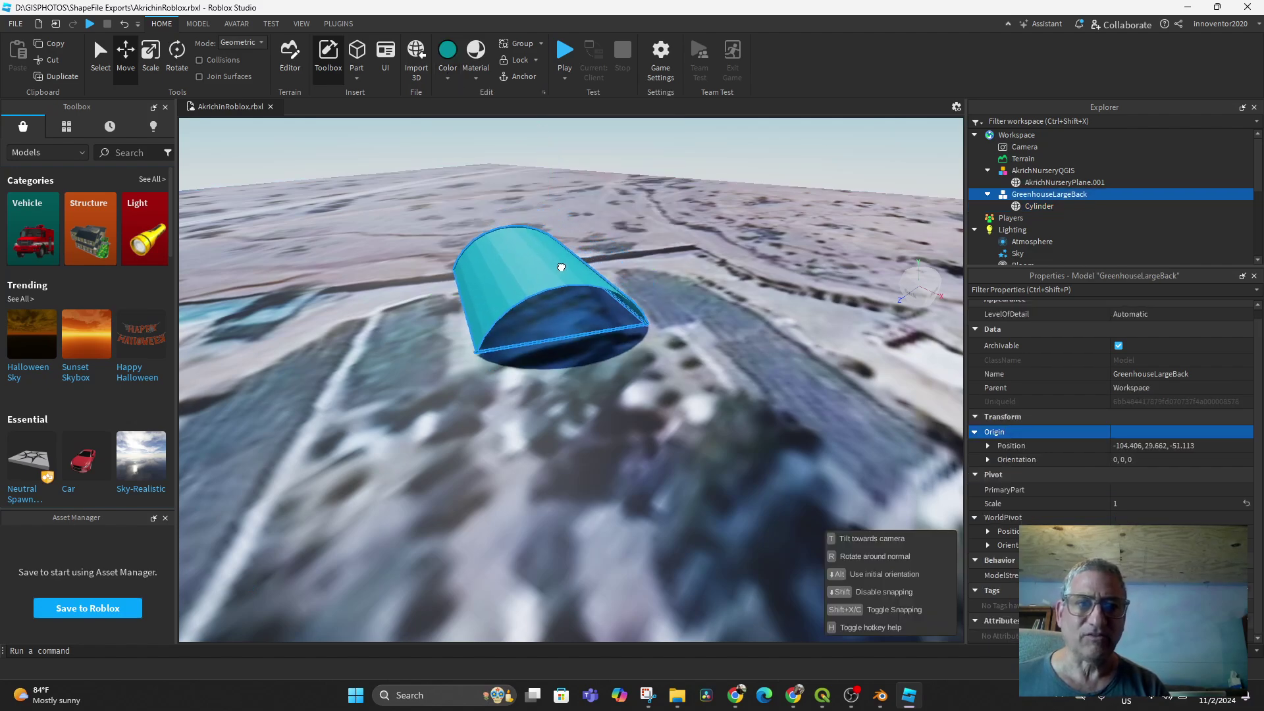
{"action": "right_click", "coordinate": [560, 271]}
{"action": "left_click", "coordinate": [646, 400]}
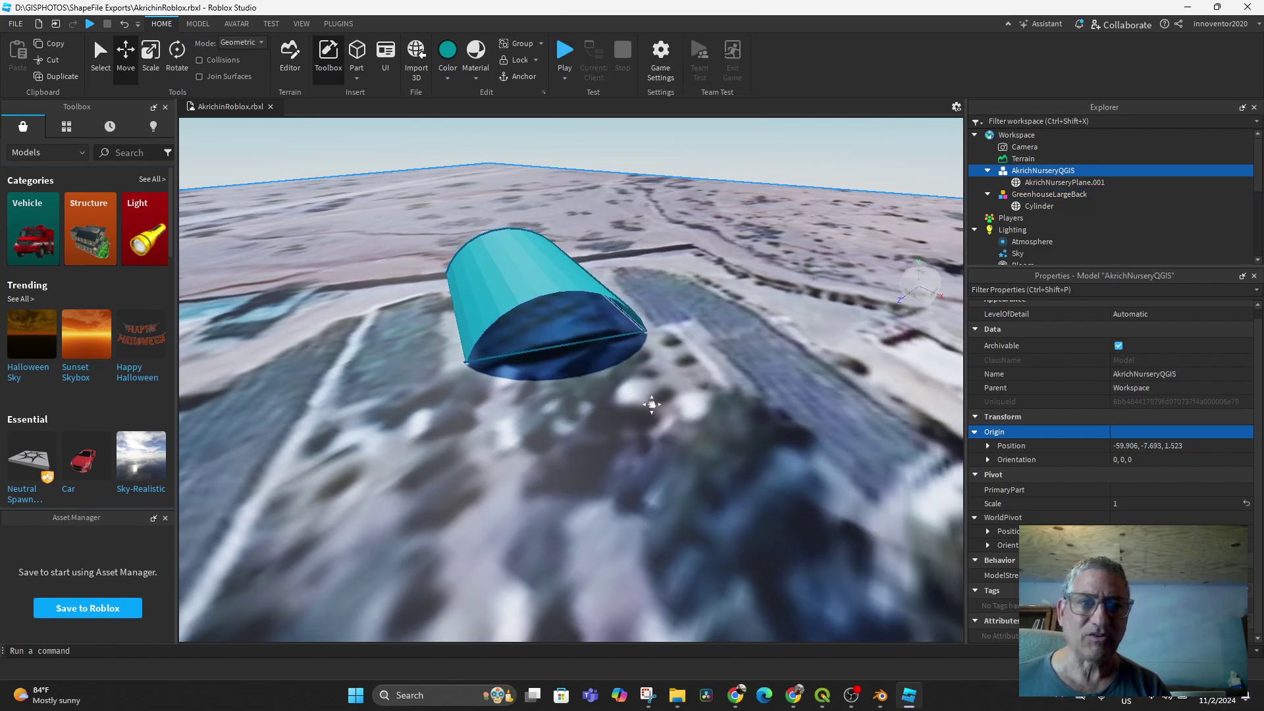
{"action": "mouse_move", "coordinate": [601, 297]}
{"action": "right_mouse_down"}
{"action": "mouse_move", "coordinate": [628, 403]}
{"action": "mouse_move", "coordinate": [636, 350]}
{"action": "right_mouse_up"}
Select GreenhouseLargeBack, turn it slightly and shift it along the red axis.
{"action": "left_click", "coordinate": [608, 327]}
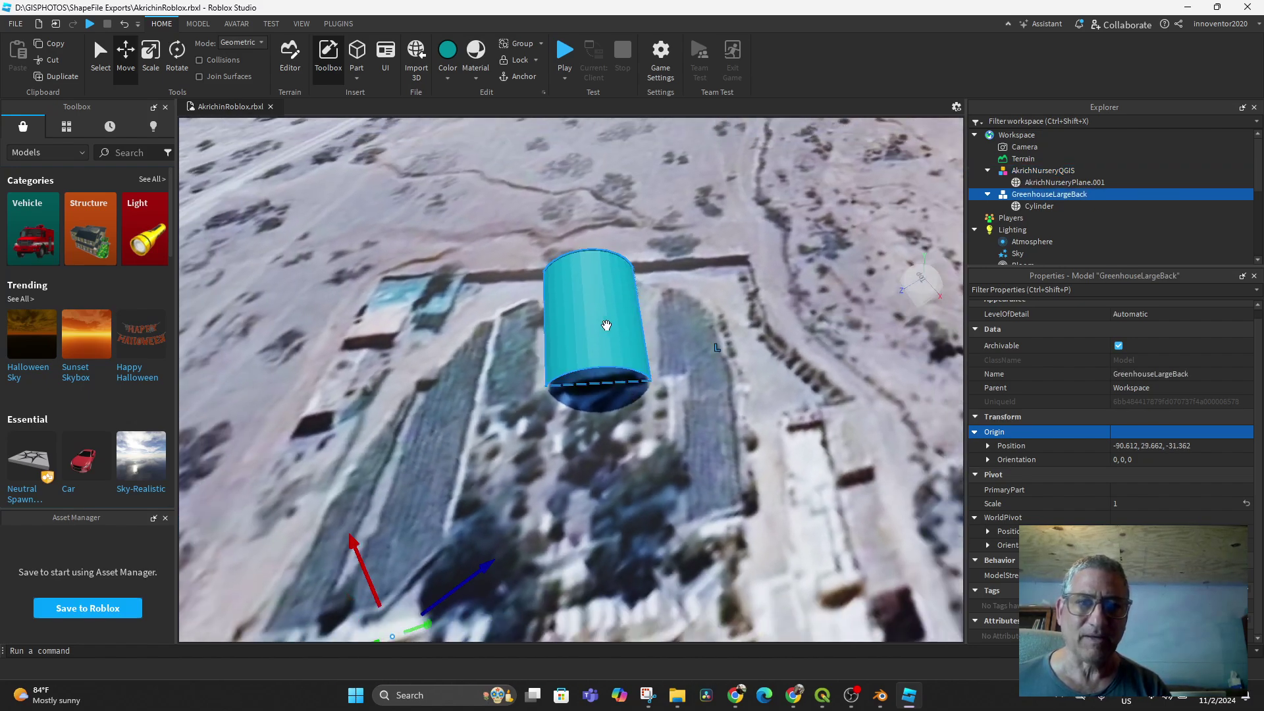
{"action": "left_click", "coordinate": [178, 50]}
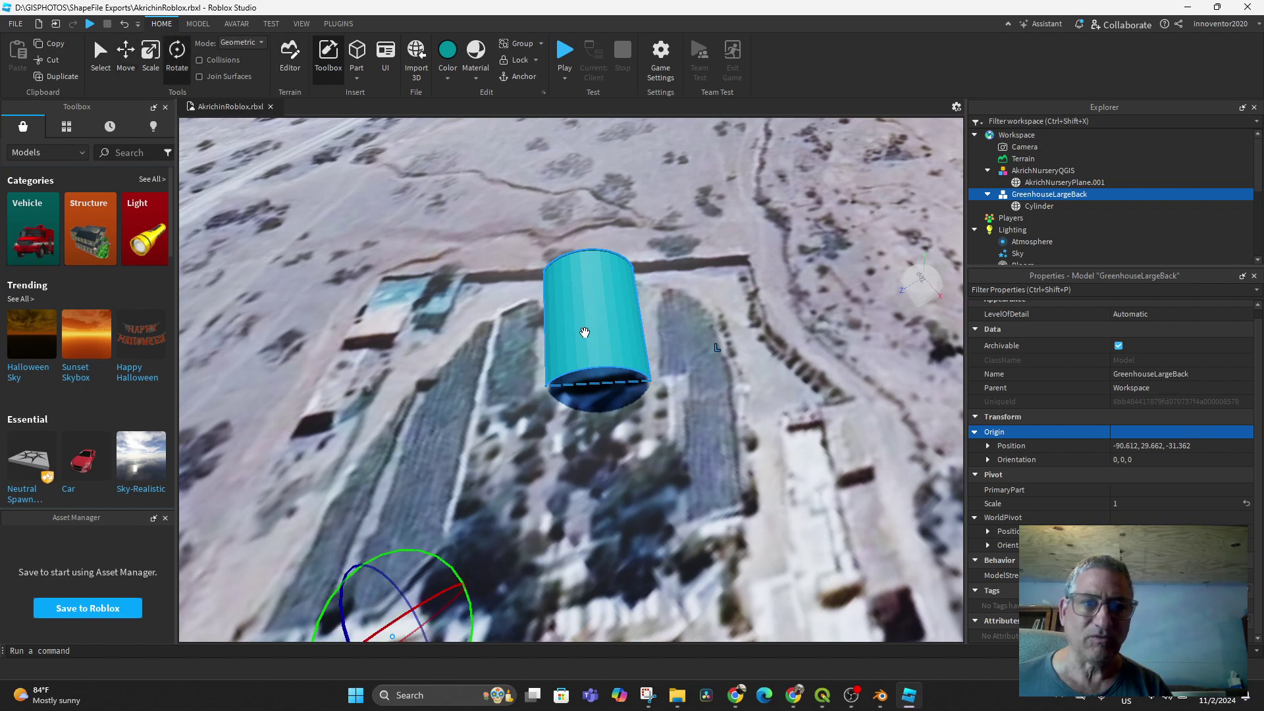
{"action": "left_click_drag", "start_coordinate": [435, 560], "coordinate": [444, 582]}
{"action": "right_click_drag", "start_coordinate": [445, 585], "coordinate": [447, 590]}
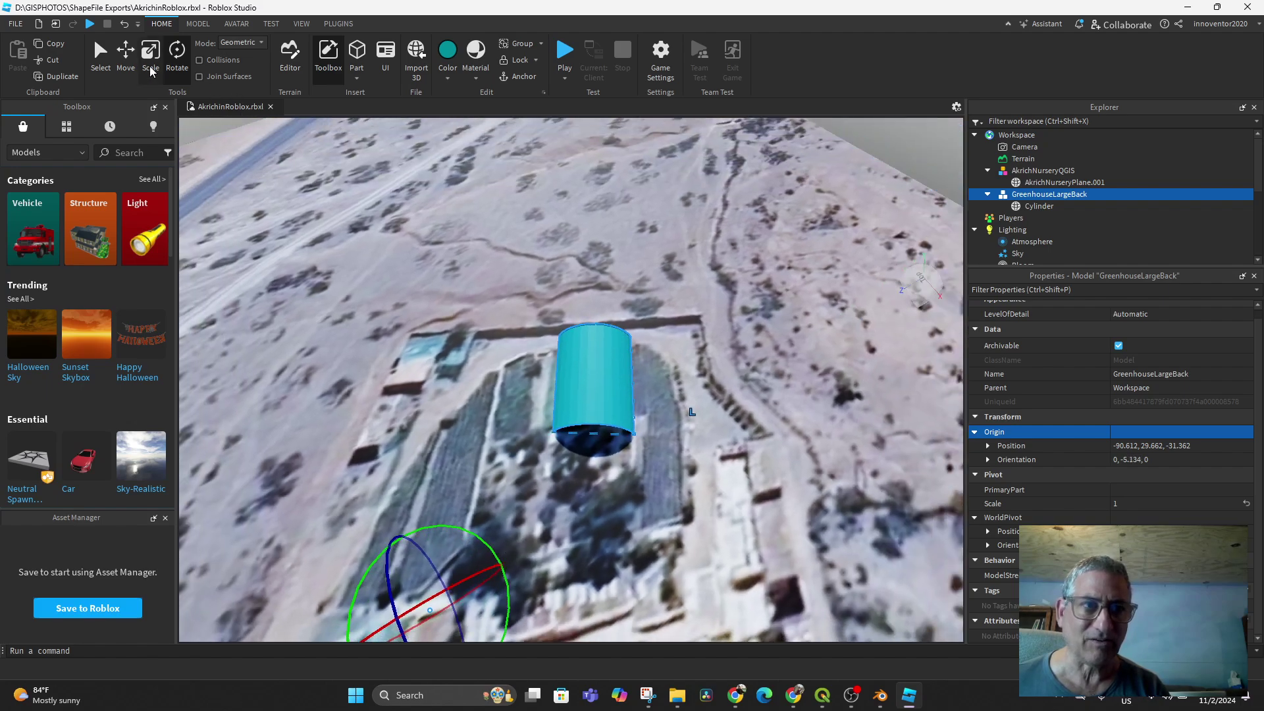
{"action": "left_click", "coordinate": [126, 54]}
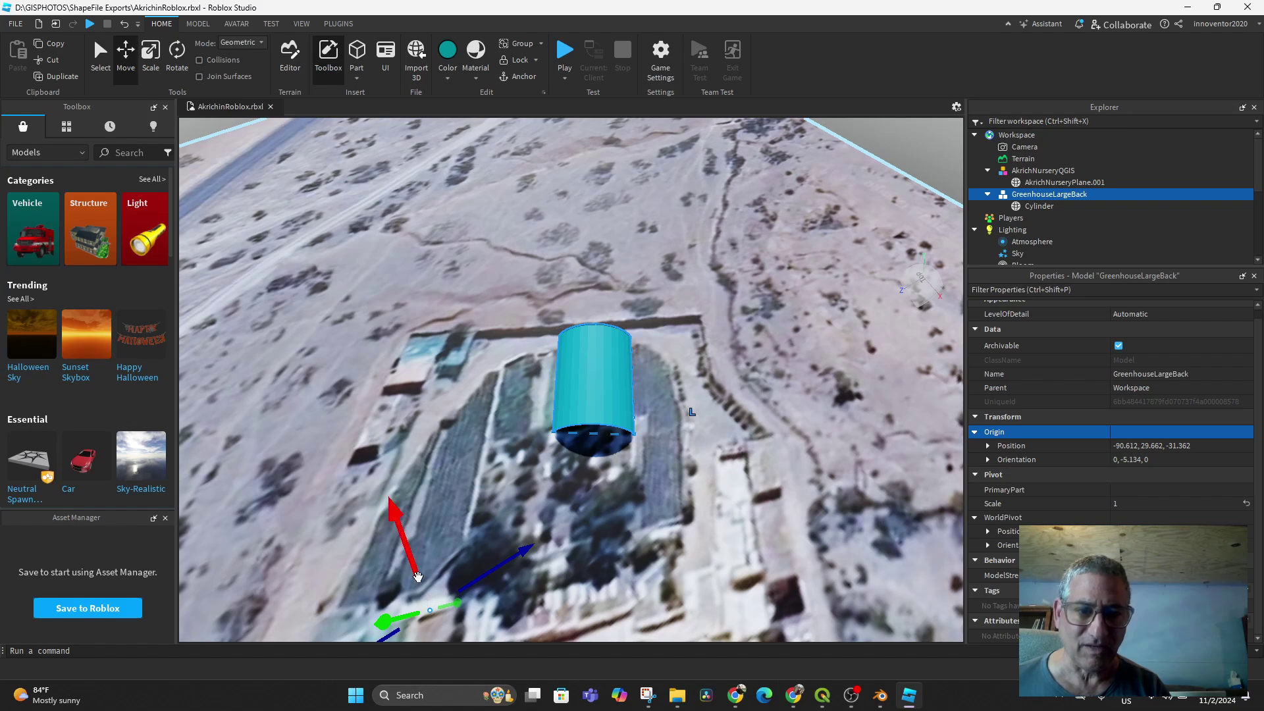
{"action": "left_click_drag", "start_coordinate": [397, 519], "coordinate": [409, 495]}
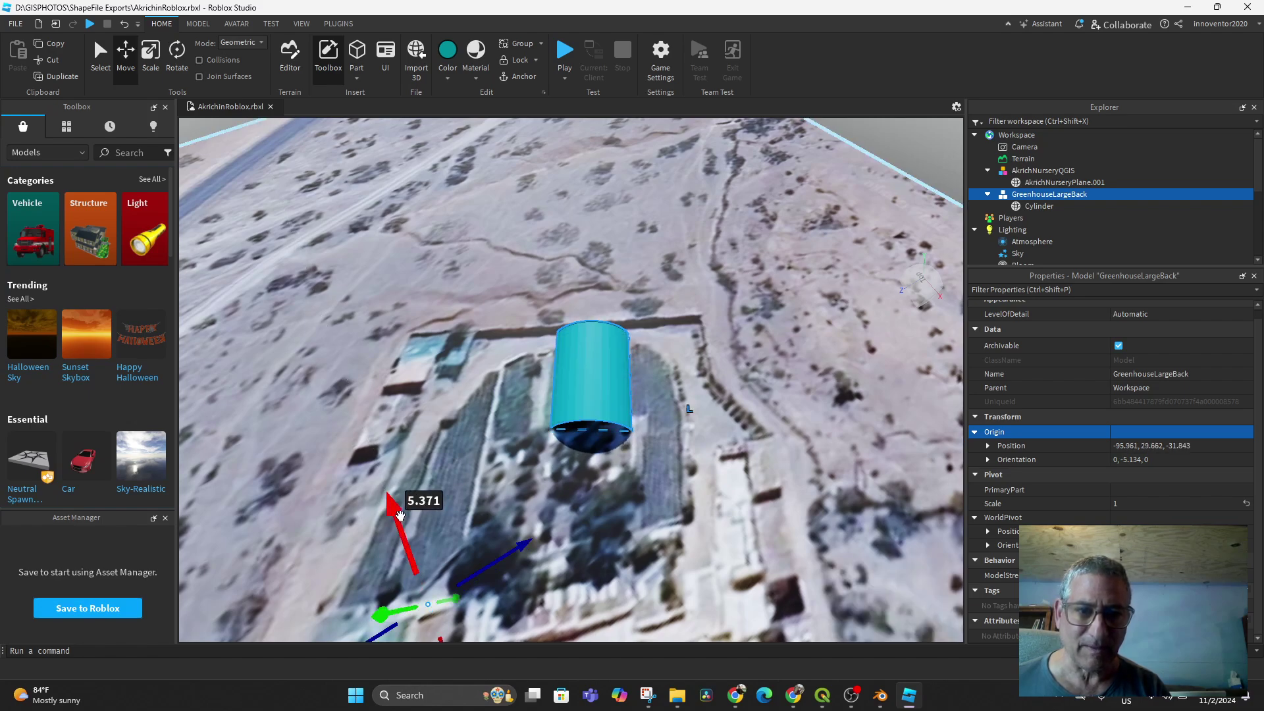
Undo the last move and turn the greenhouse about −2.1° about its vertical axis.
{"action": "key", "text": "ctrl+z"}
{"action": "key", "text": "ctrl+z"}
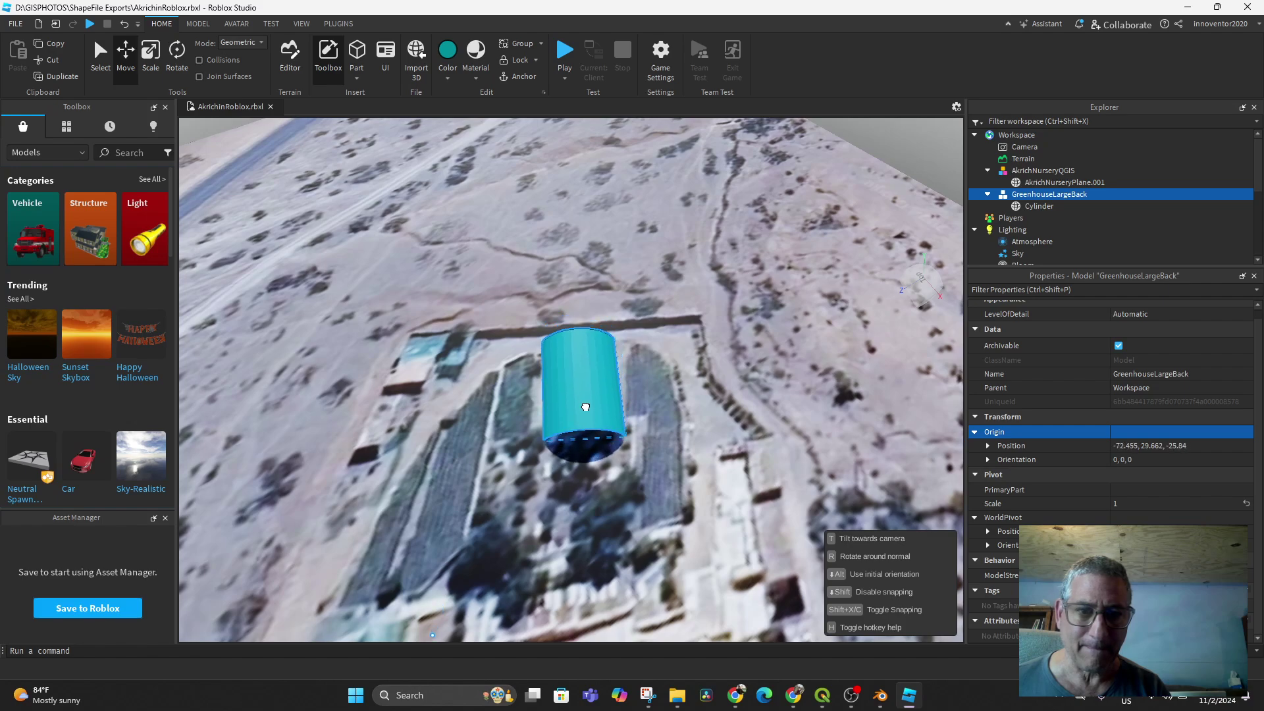
{"action": "left_click", "coordinate": [176, 54]}
{"action": "left_click_drag", "start_coordinate": [494, 572], "coordinate": [424, 498]}
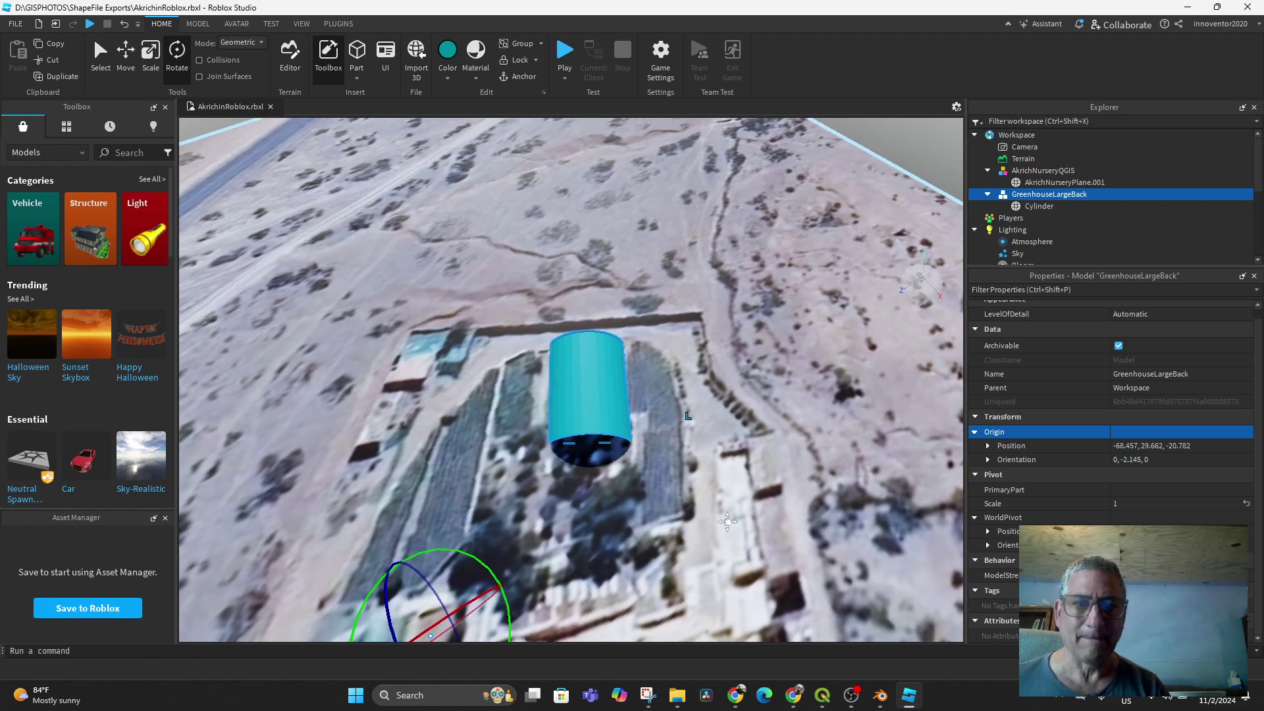
{"action": "right_click_drag", "start_coordinate": [691, 296], "coordinate": [755, 242]}
{"action": "key", "text": "q"}
{"action": "key", "text": "q"}
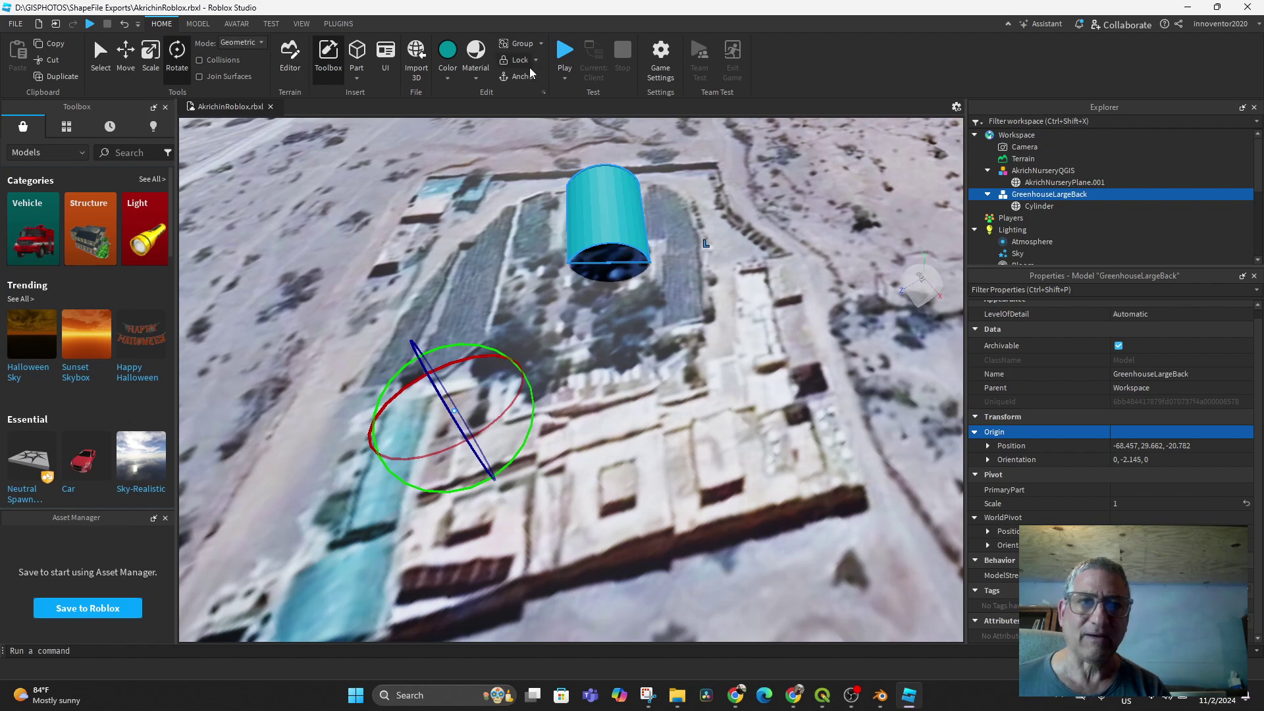
Run two short play tests of the scene, stopping each one.
{"action": "left_click", "coordinate": [566, 53]}
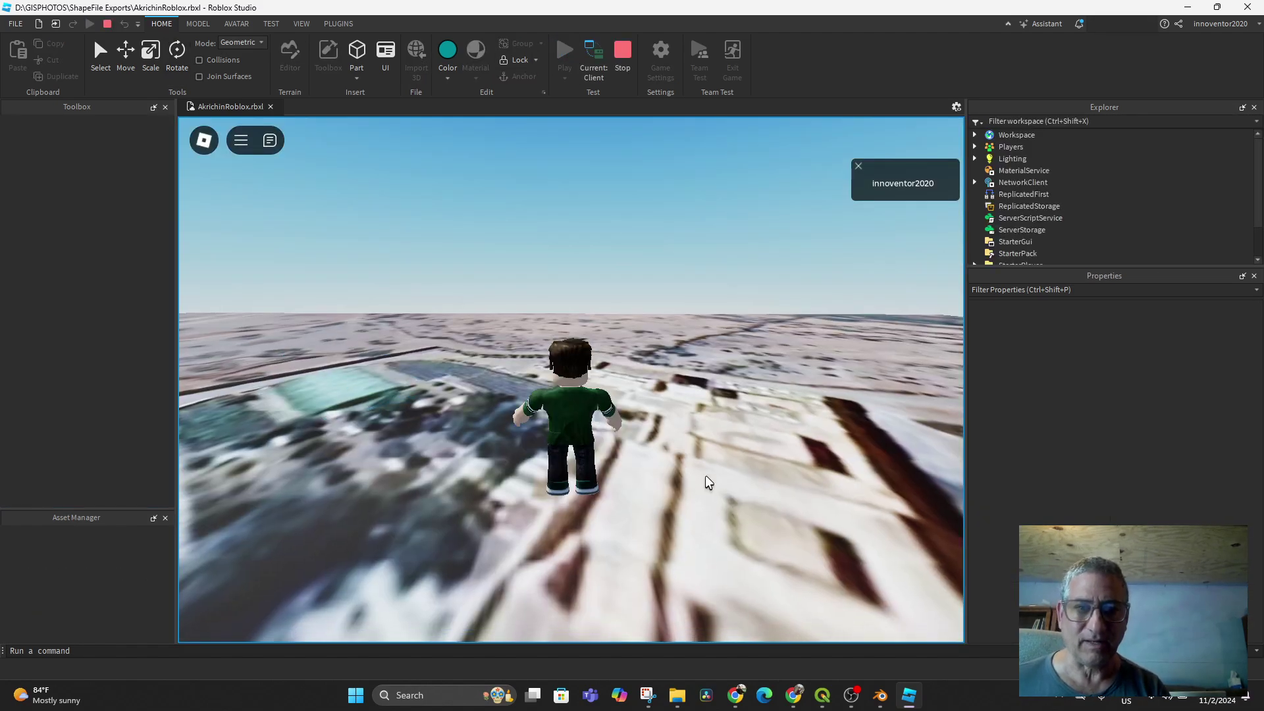
{"action": "right_click_drag", "start_coordinate": [705, 474], "coordinate": [666, 519]}
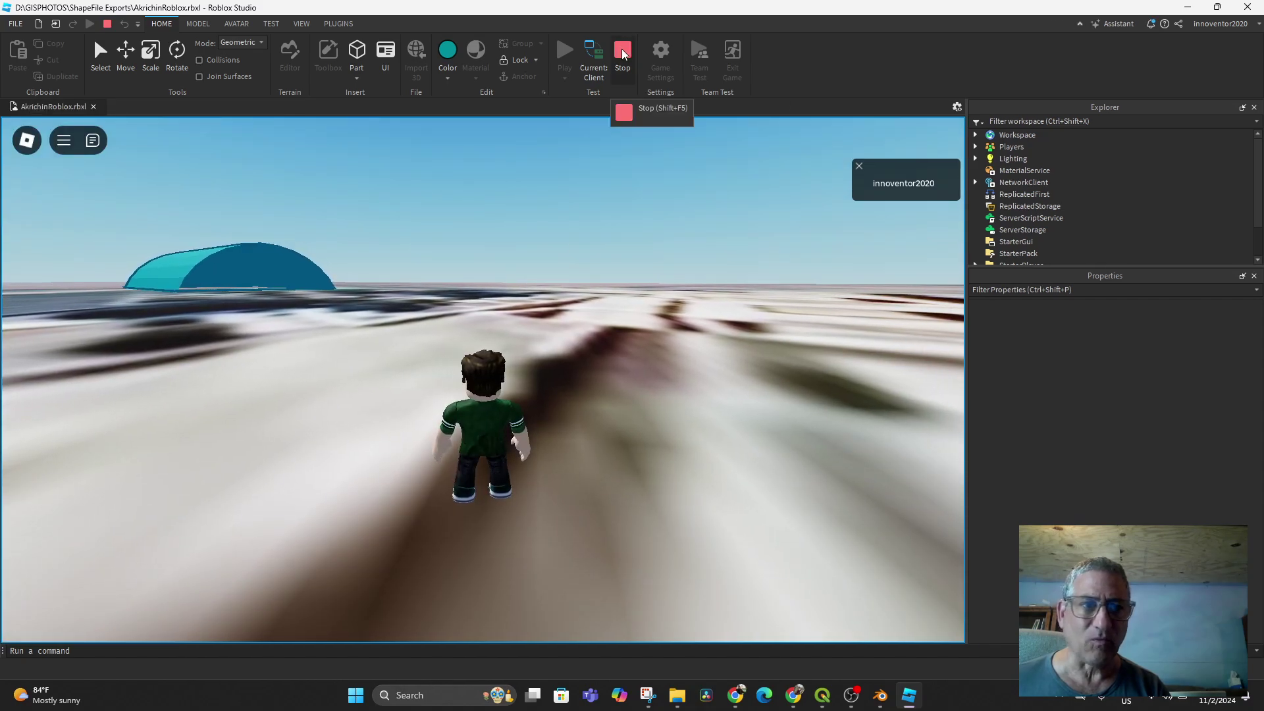
{"action": "left_click", "coordinate": [625, 50]}
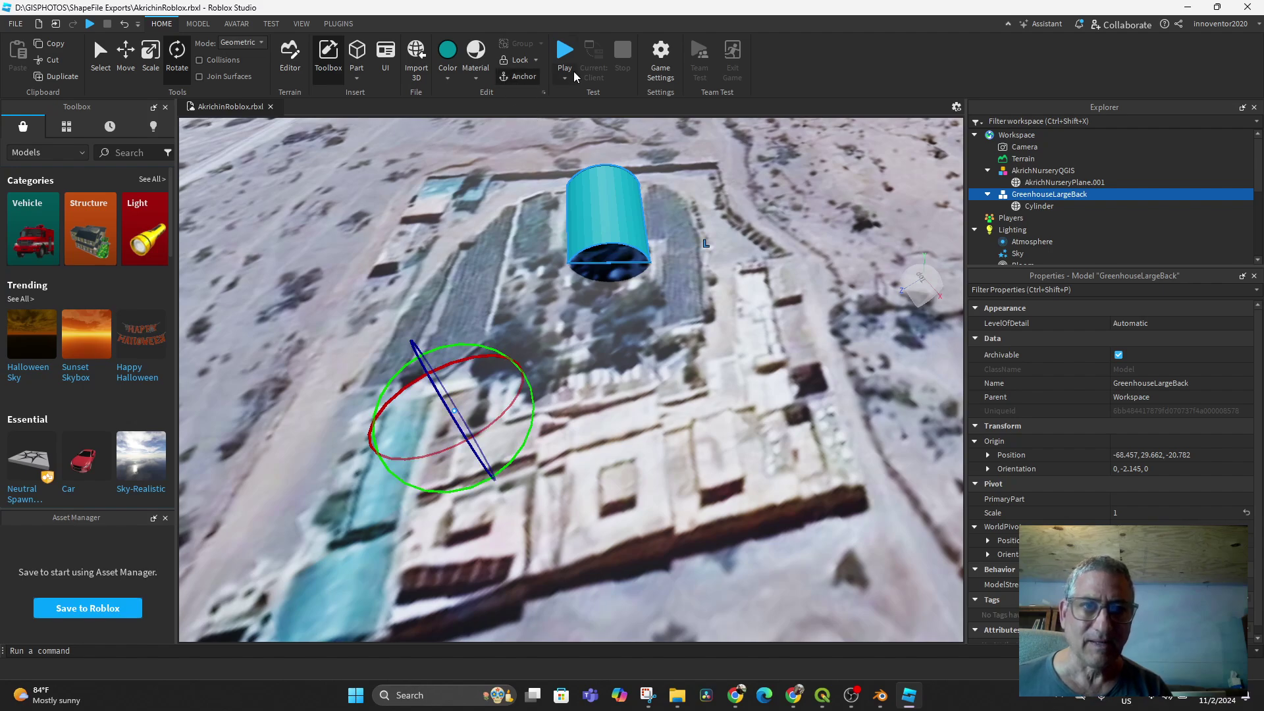
{"action": "left_click", "coordinate": [564, 54]}
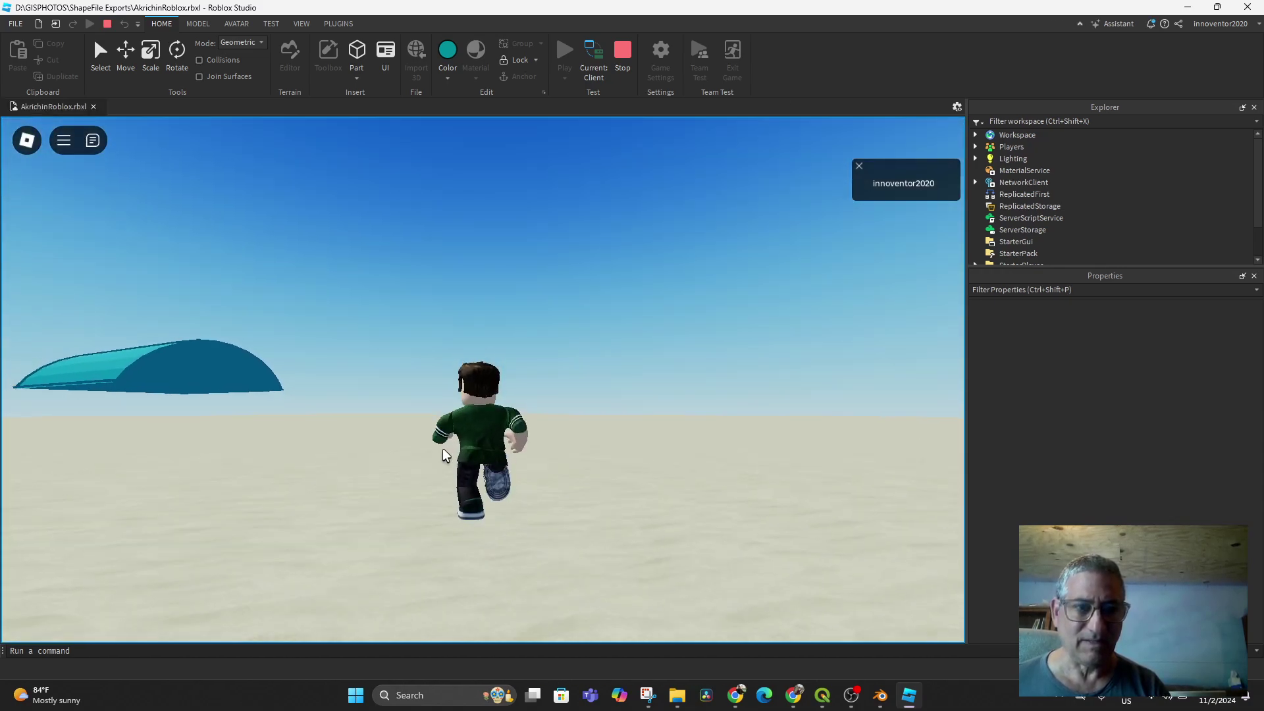
{"action": "key", "text": "w"}
{"action": "left_click", "coordinate": [624, 55]}
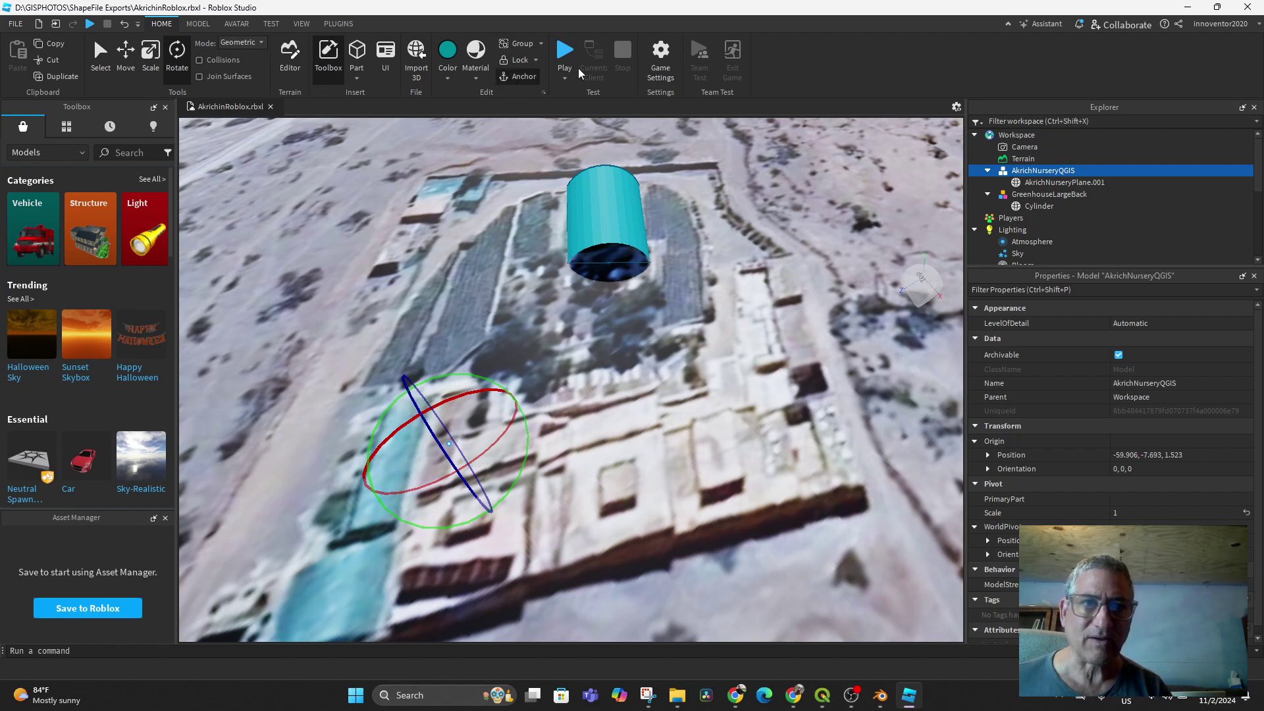
Play-test running the avatar toward the dome, then bring up ChatGPT in Chrome.
{"action": "left_click", "coordinate": [560, 54]}
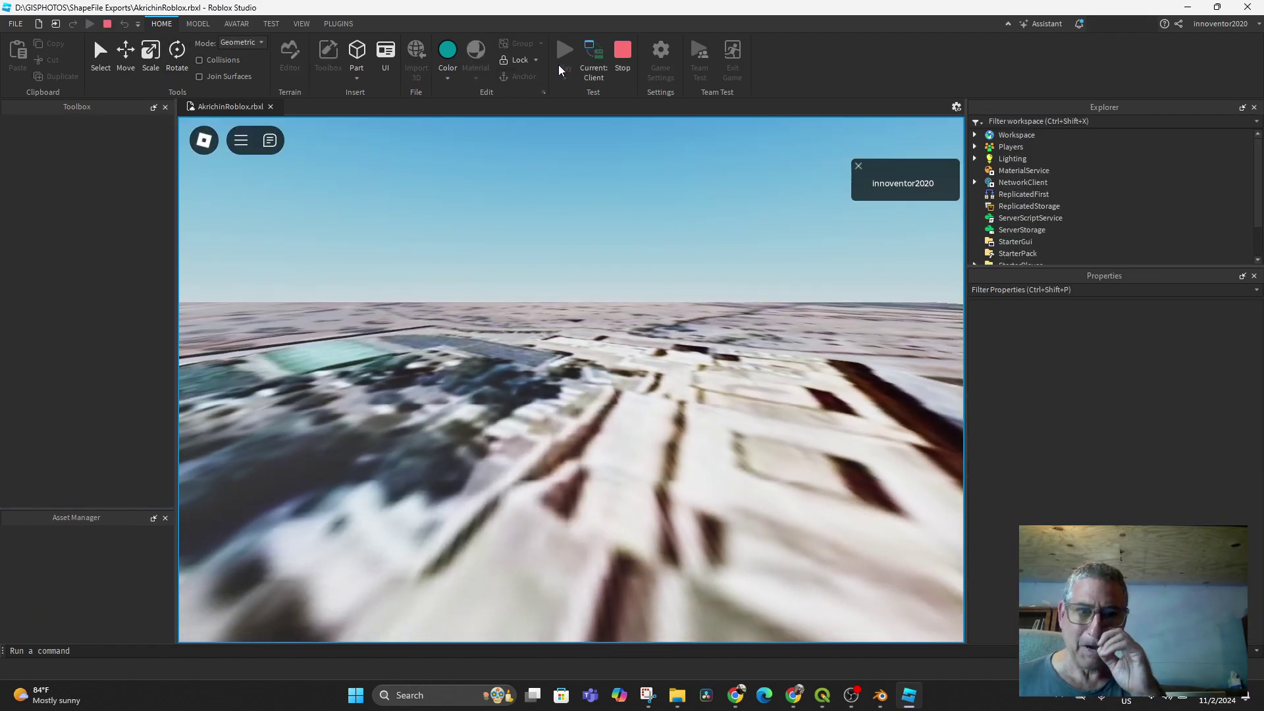
{"action": "key", "text": "w"}
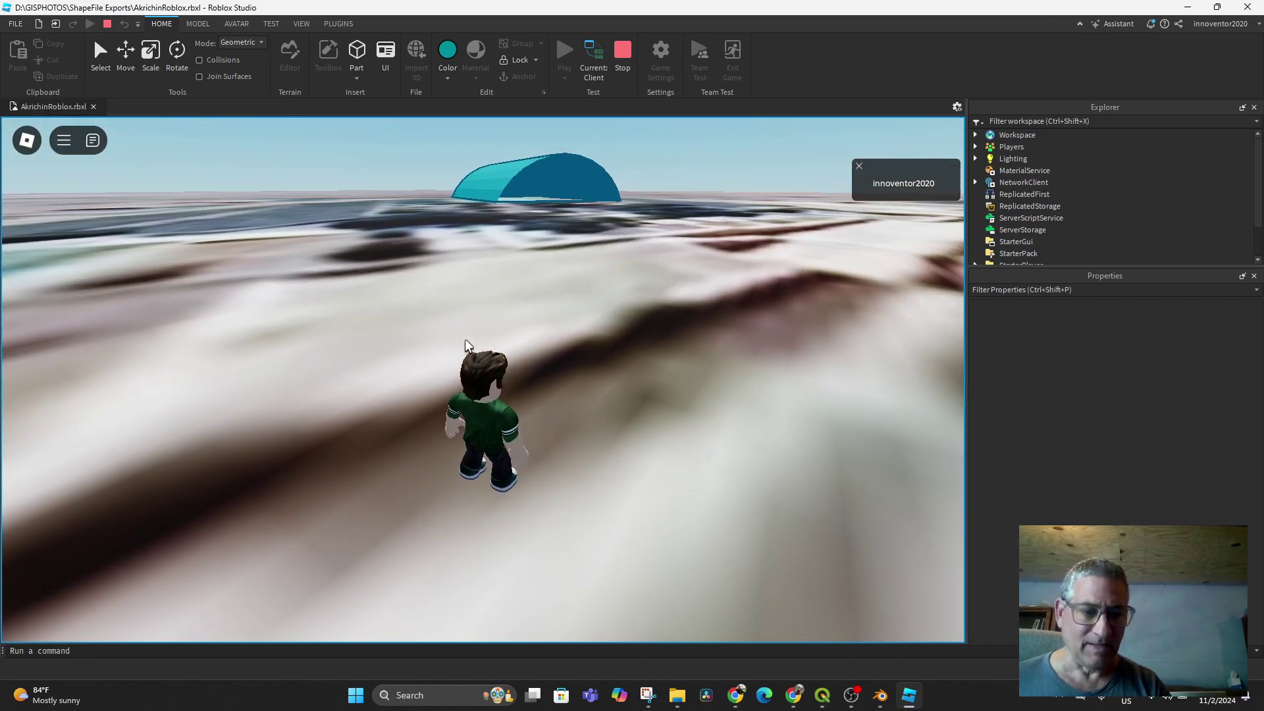
{"action": "key", "text": "w"}
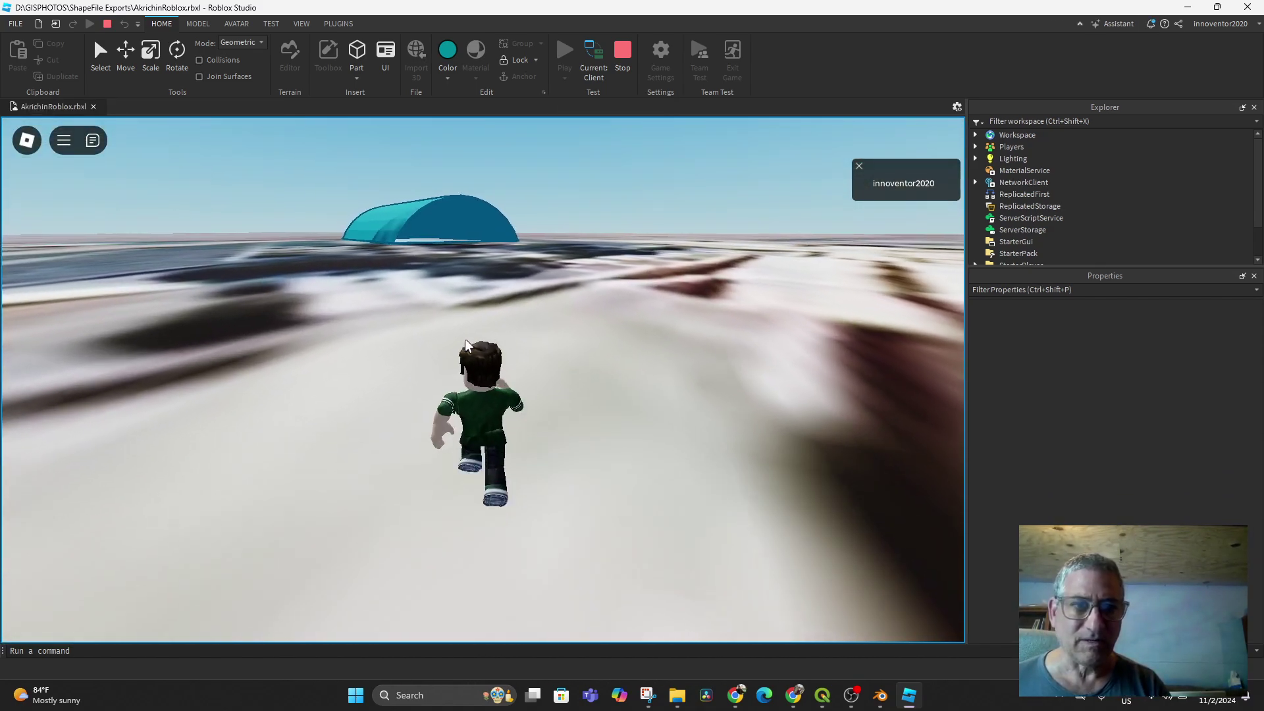
{"action": "key", "text": "w"}
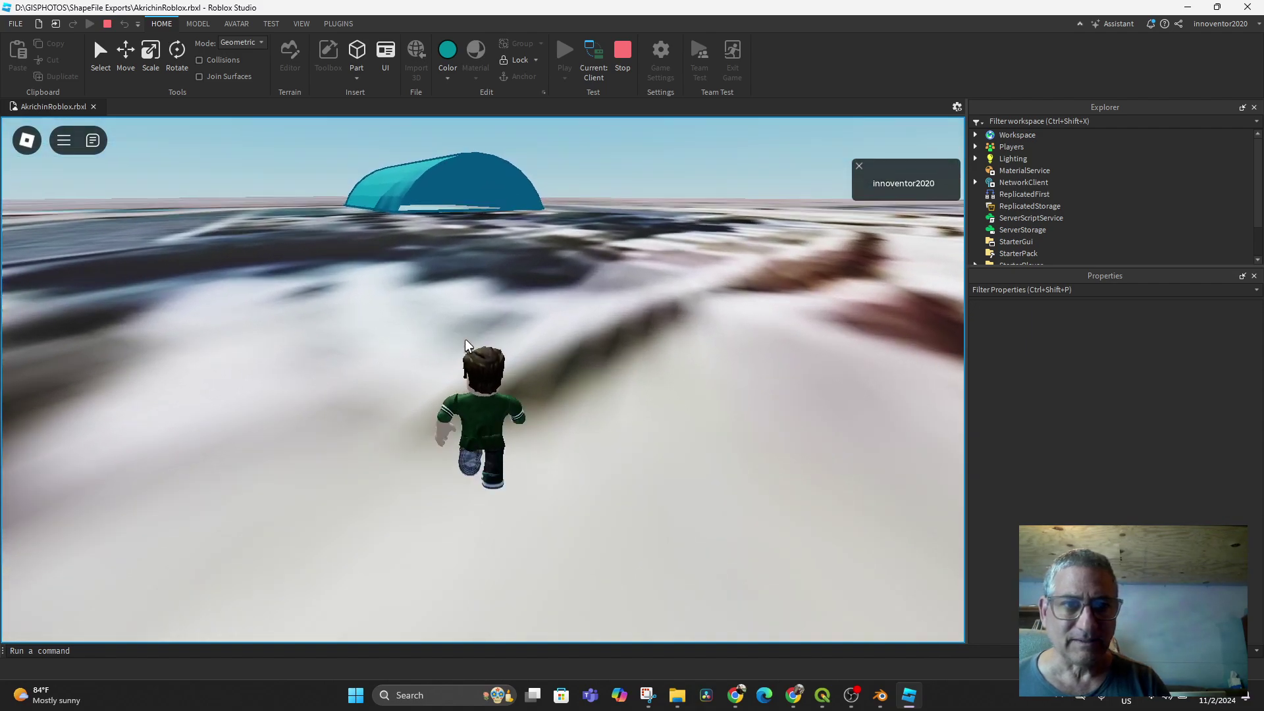
{"action": "key", "text": "w"}
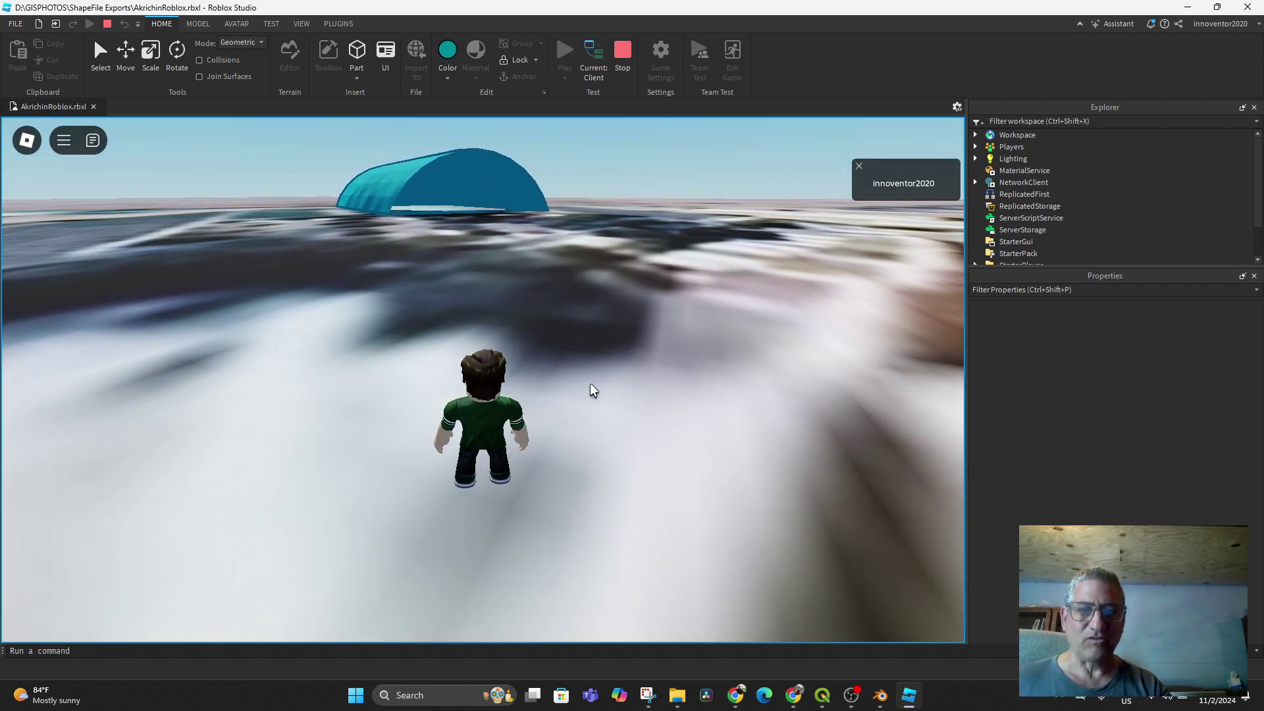
{"action": "left_click", "coordinate": [622, 52]}
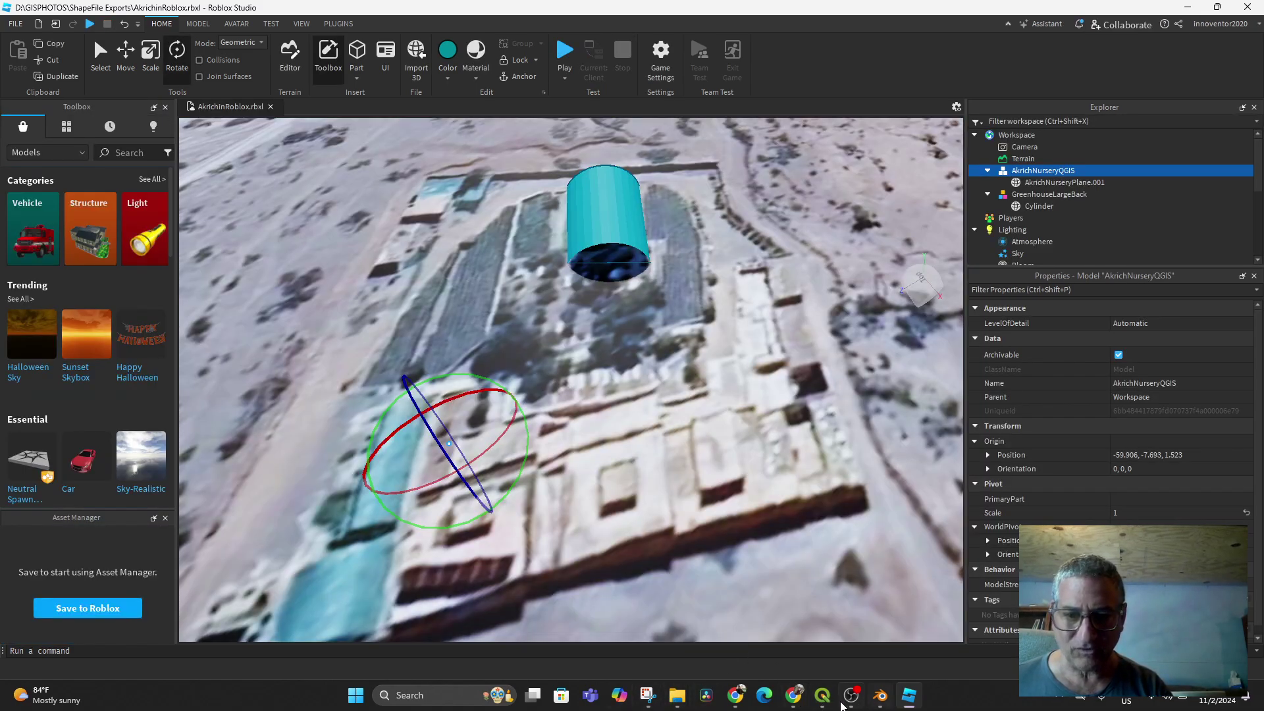
{"action": "left_click", "coordinate": [735, 695]}
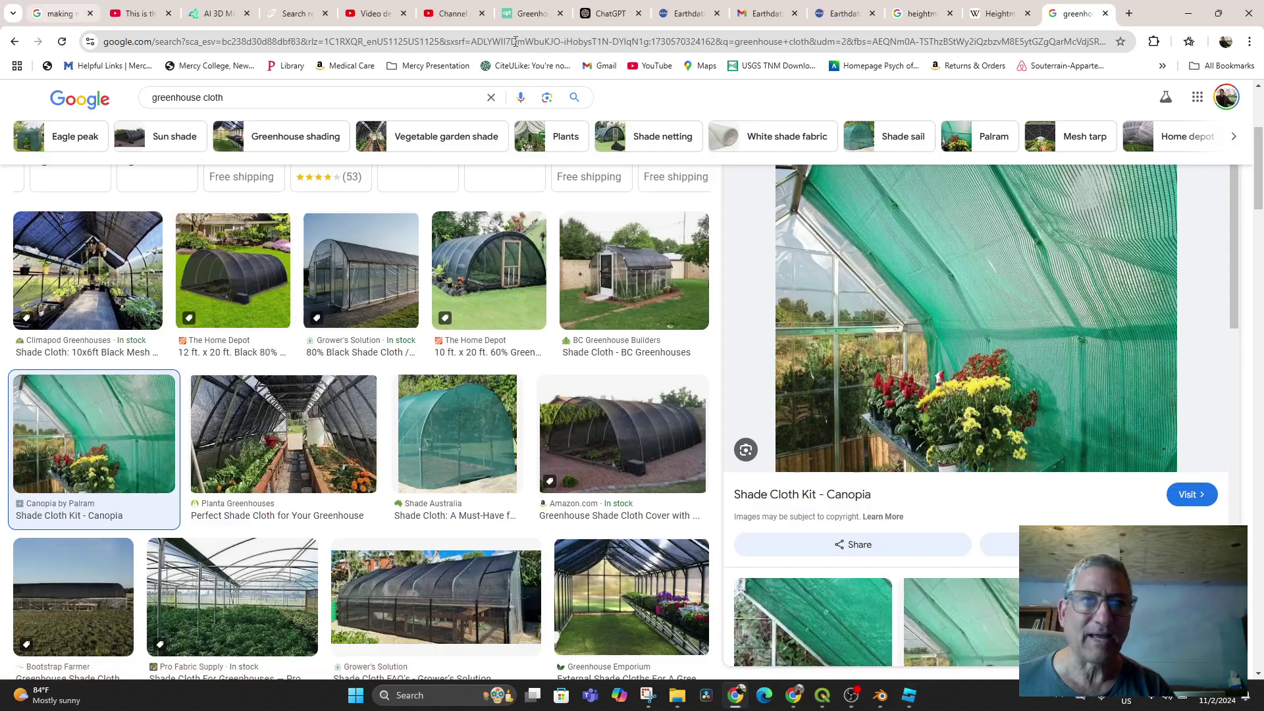
{"action": "left_click", "coordinate": [618, 16]}
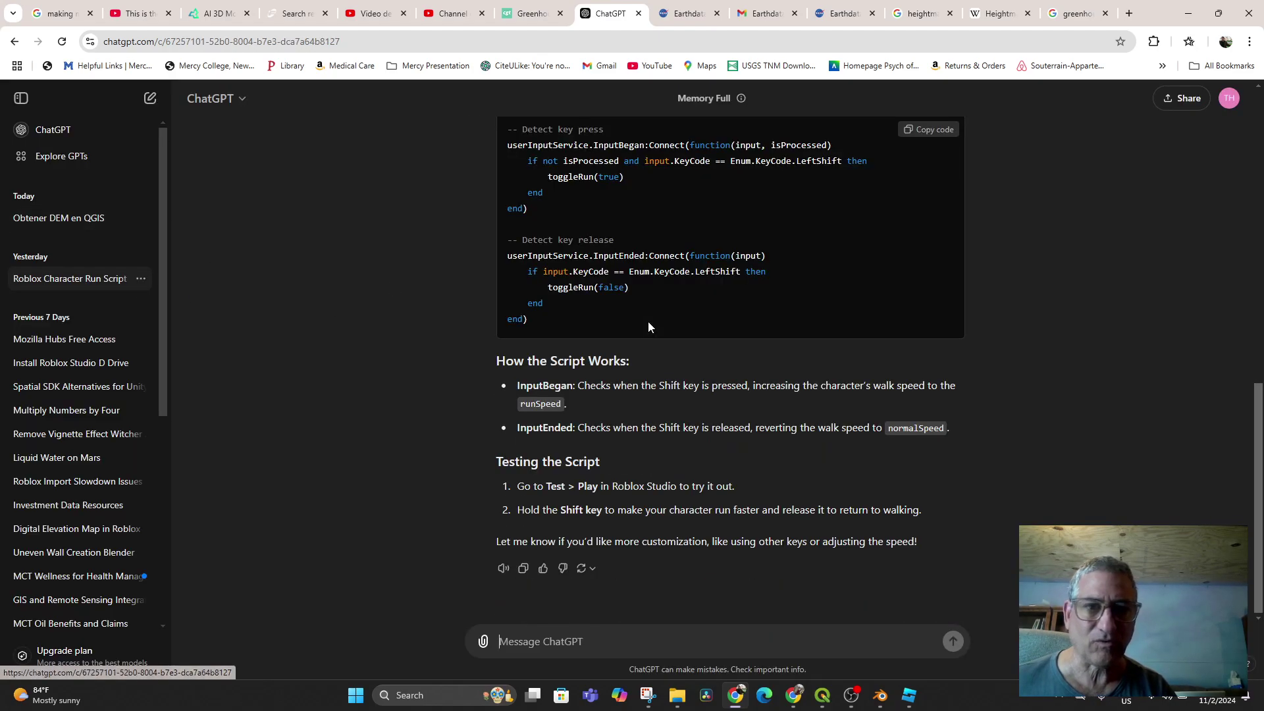
{"action": "scroll", "coordinate": [980, 277], "scroll_direction": "up", "scroll_amount": 2}
Copy the ChatGPT sprint code and start inserting an object under StarterPlayer.
{"action": "left_click", "coordinate": [931, 132]}
{"action": "left_click", "coordinate": [908, 695]}
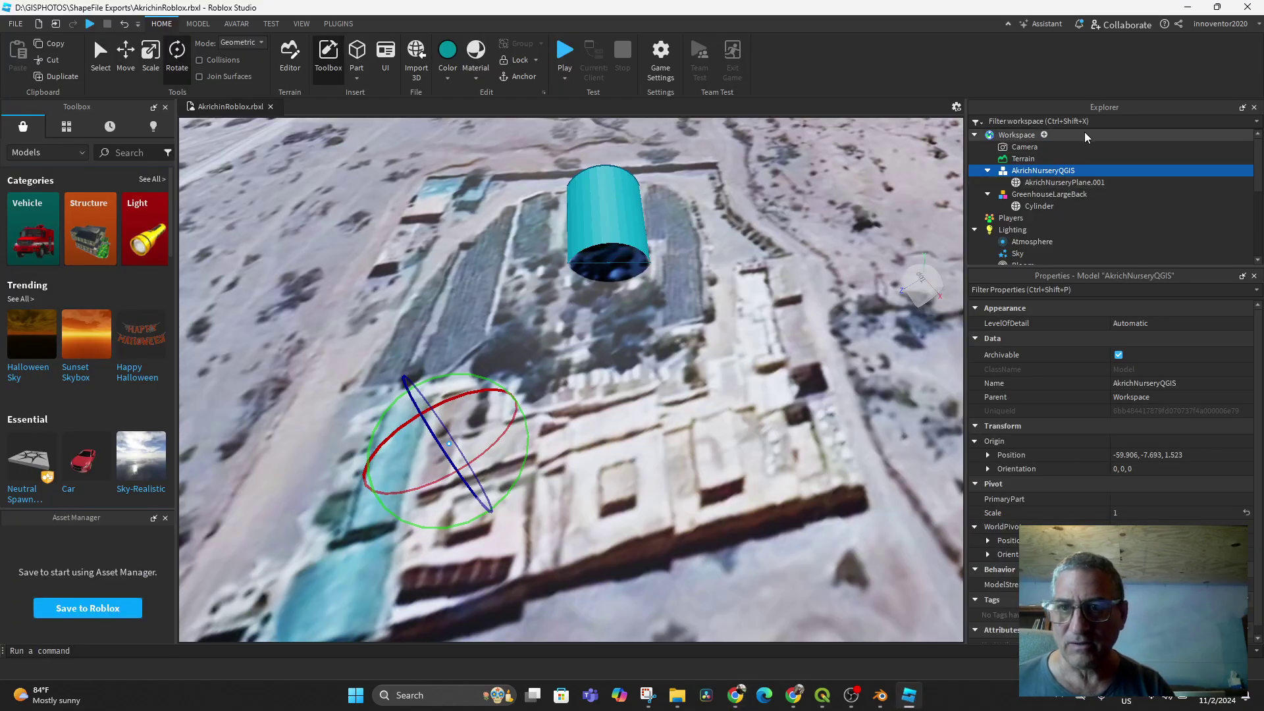
{"action": "scroll", "coordinate": [1060, 229], "scroll_direction": "down", "scroll_amount": 3}
{"action": "scroll", "coordinate": [1061, 228], "scroll_direction": "down", "scroll_amount": 1}
{"action": "scroll", "coordinate": [1061, 225], "scroll_direction": "down", "scroll_amount": 1}
{"action": "scroll", "coordinate": [1051, 241], "scroll_direction": "down", "scroll_amount": 1}
{"action": "left_click", "coordinate": [976, 225]}
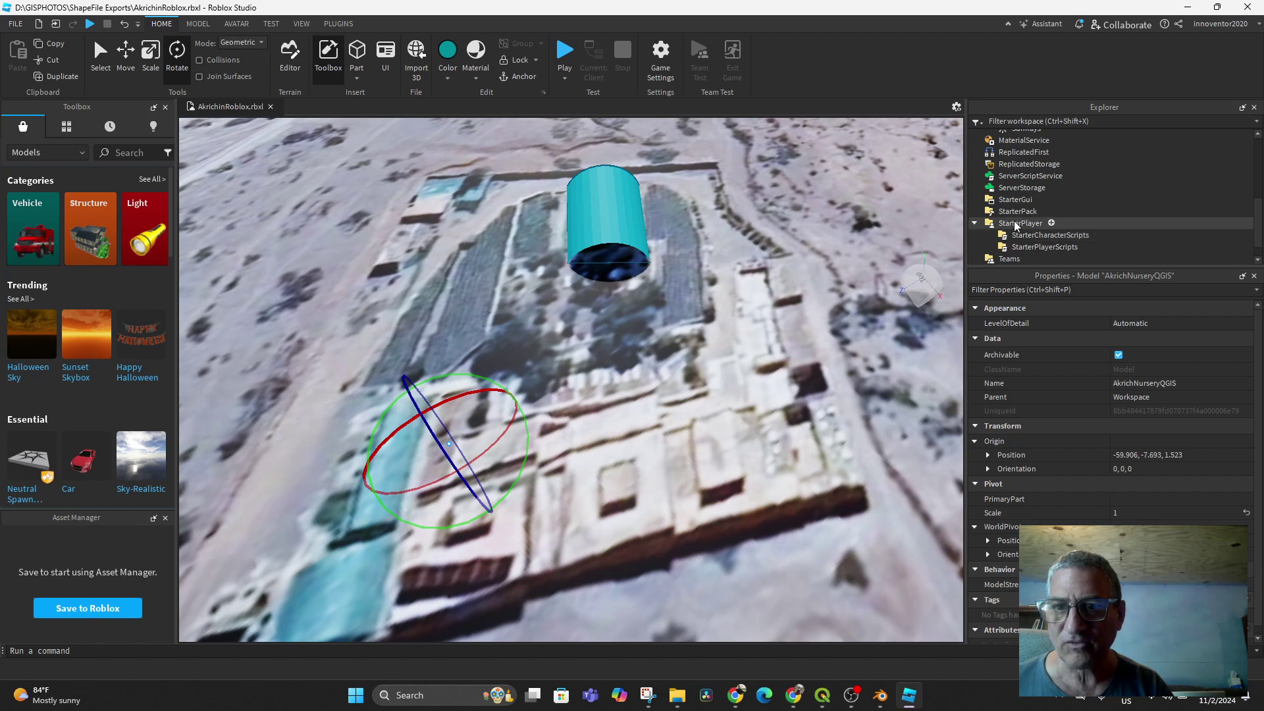
{"action": "left_click", "coordinate": [1015, 226]}
{"action": "right_click", "coordinate": [1015, 226]}
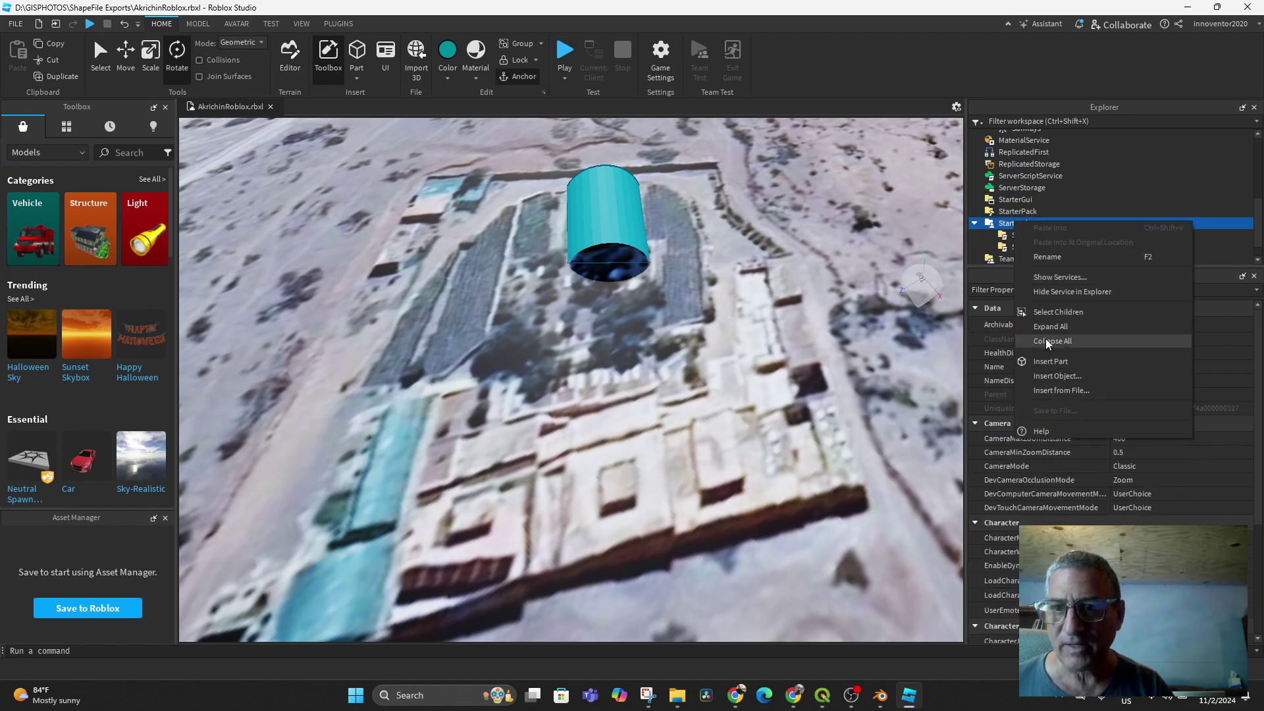
{"action": "left_click", "coordinate": [1053, 375]}
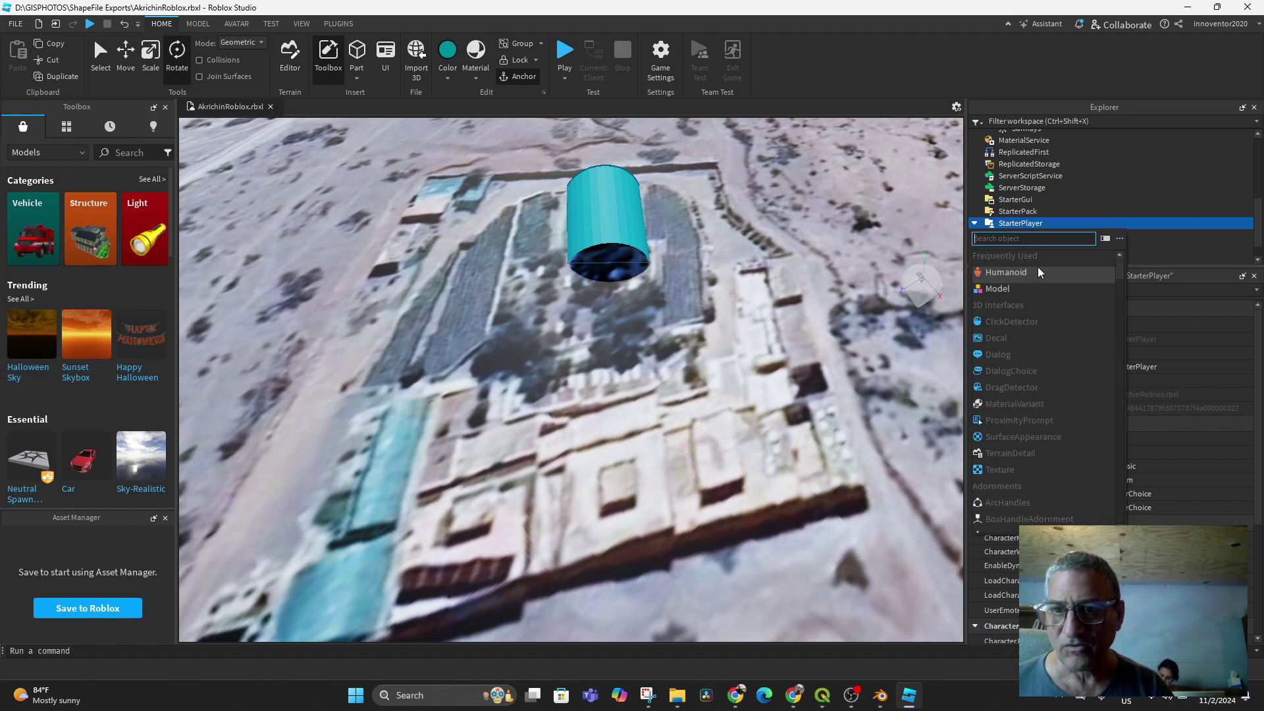
{"action": "type", "text": "scrip"}
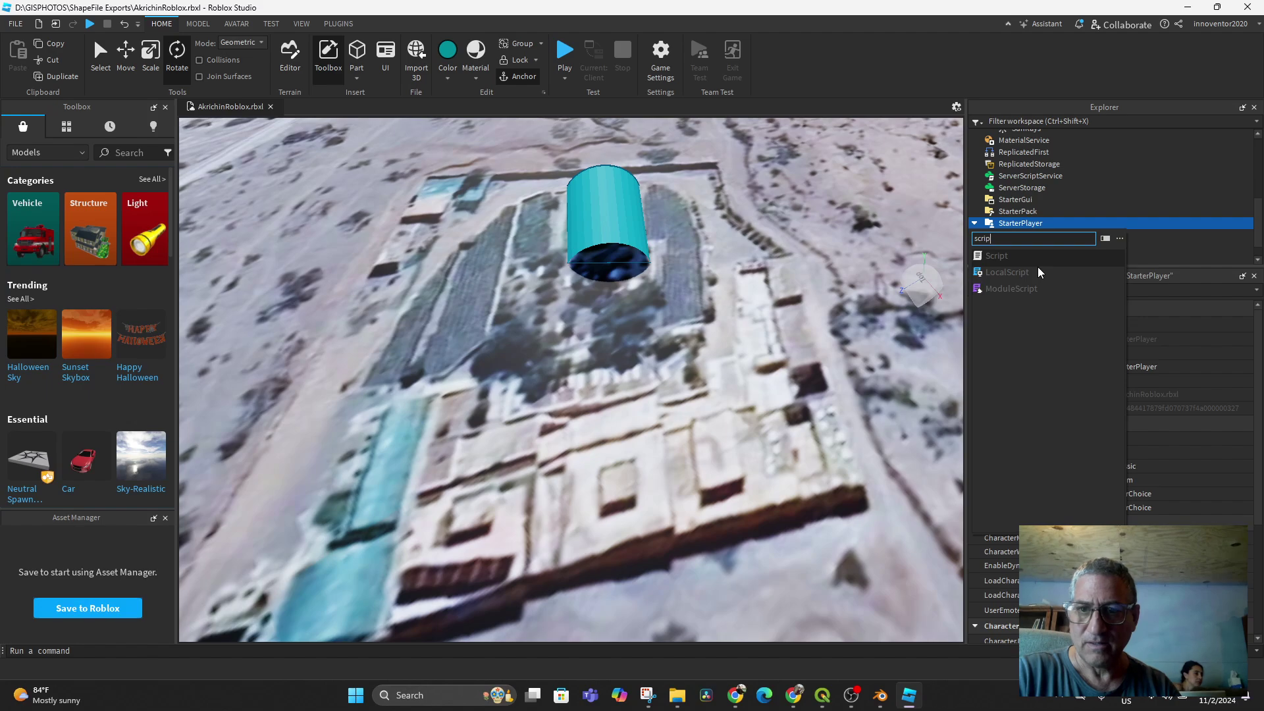
Add a LocalScript under StarterPlayer, paste the sprint code over it, and set runSpeed to 64.
{"action": "left_click", "coordinate": [1012, 274]}
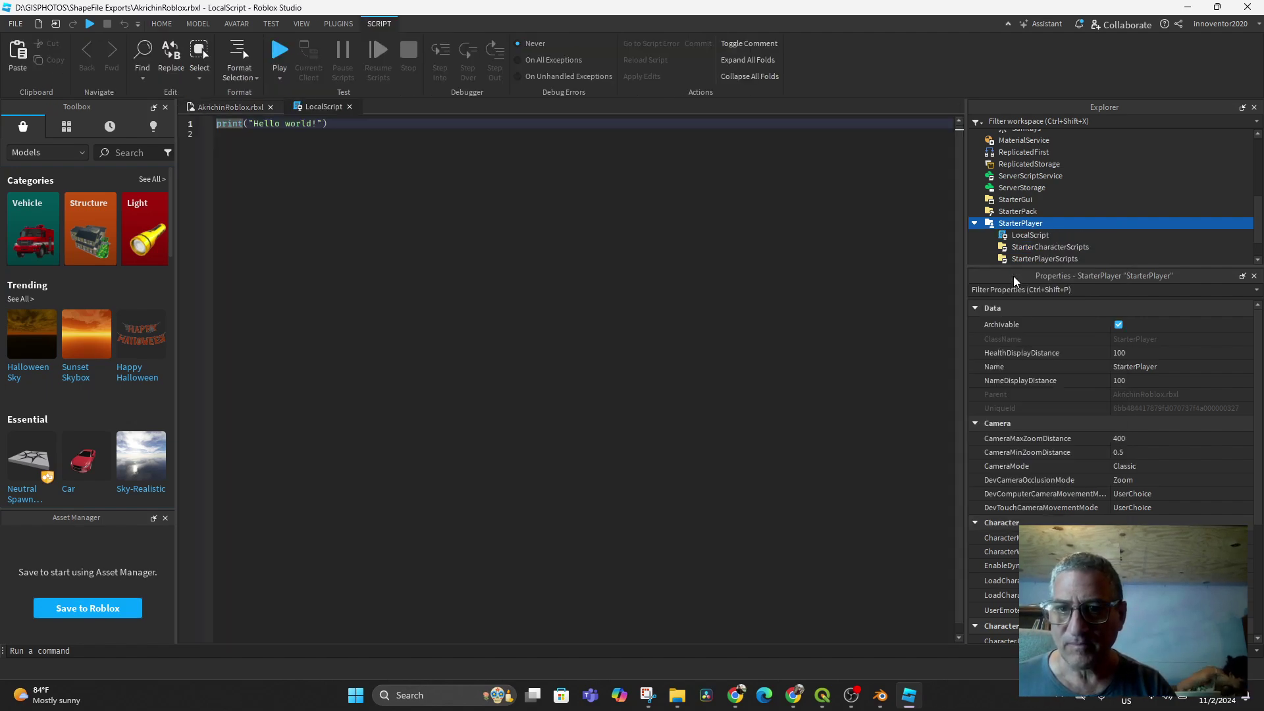
{"action": "key", "text": "ctrl+a"}
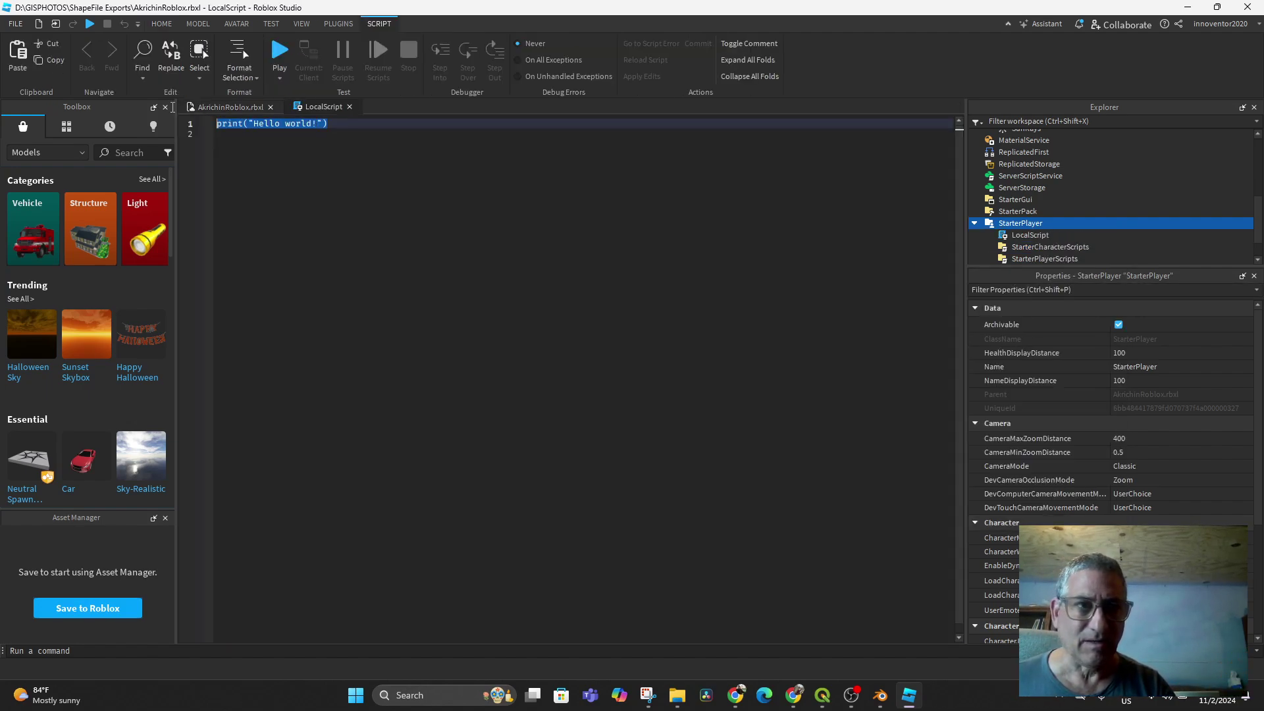
{"action": "key", "text": "ctrl+v"}
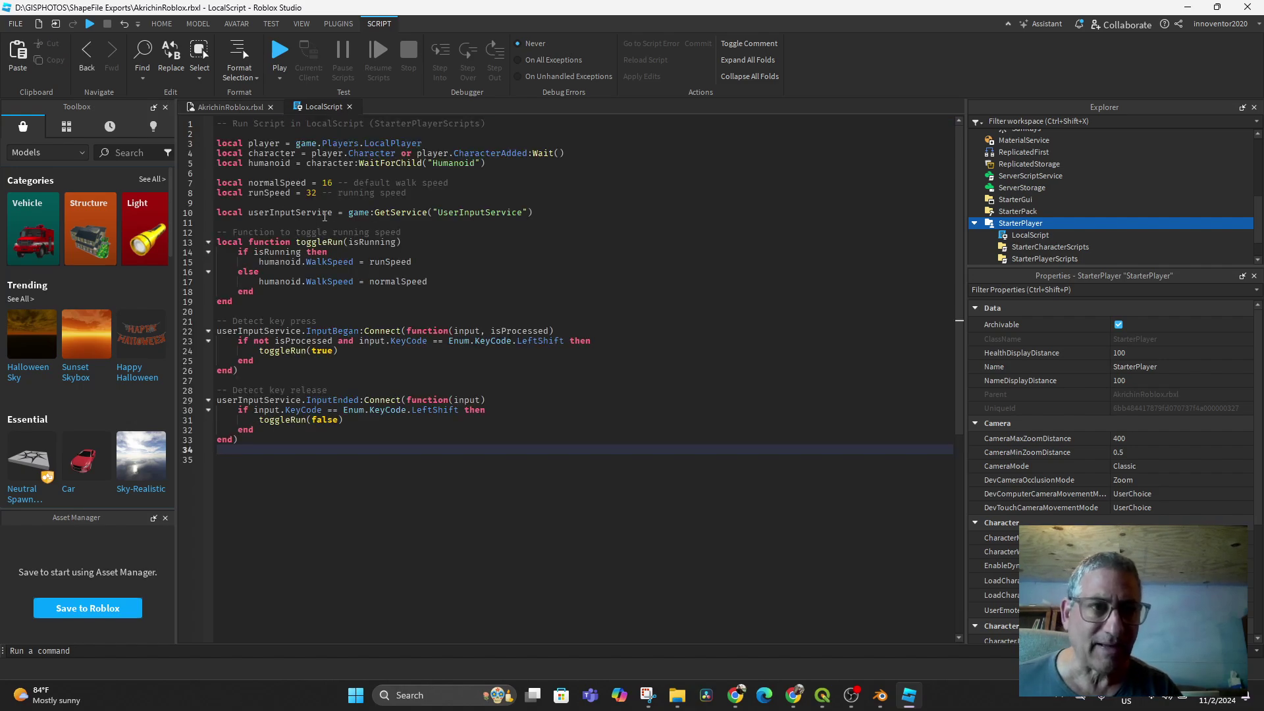
{"action": "double_click", "coordinate": [312, 193]}
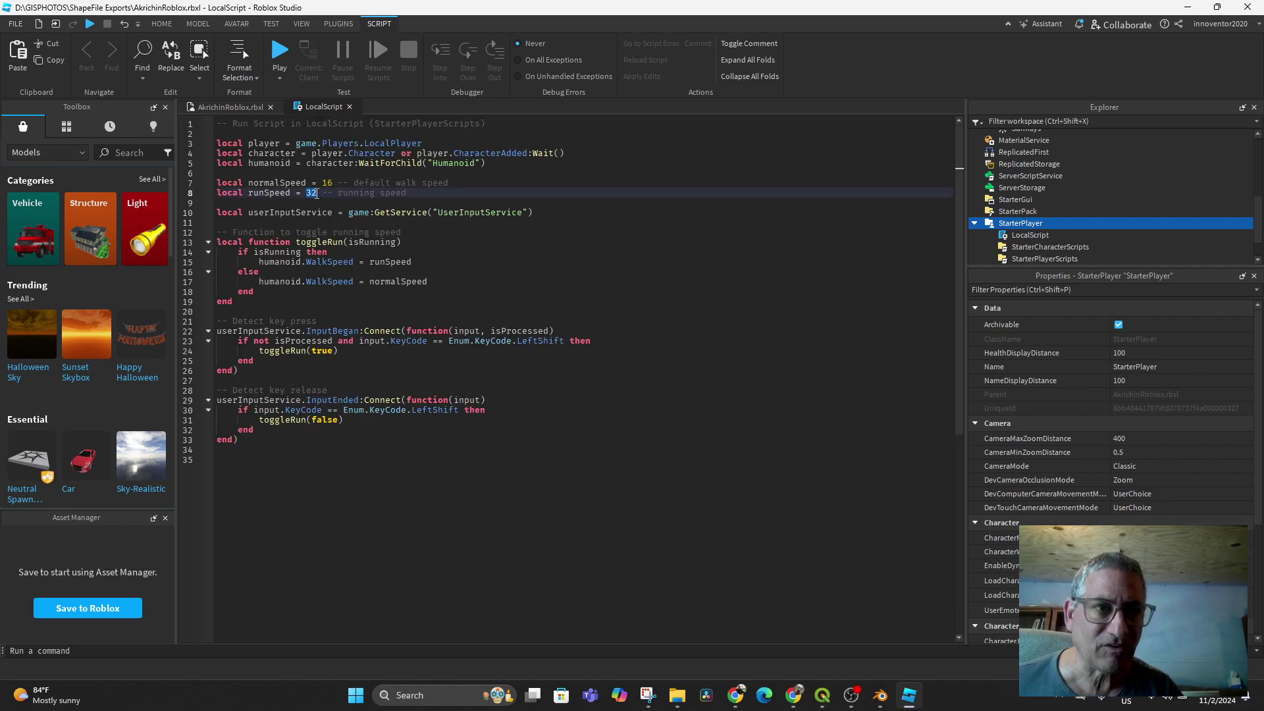
{"action": "type", "text": "5"}
{"action": "key", "text": "BackSpace"}
{"action": "left_click", "coordinate": [365, 460]}
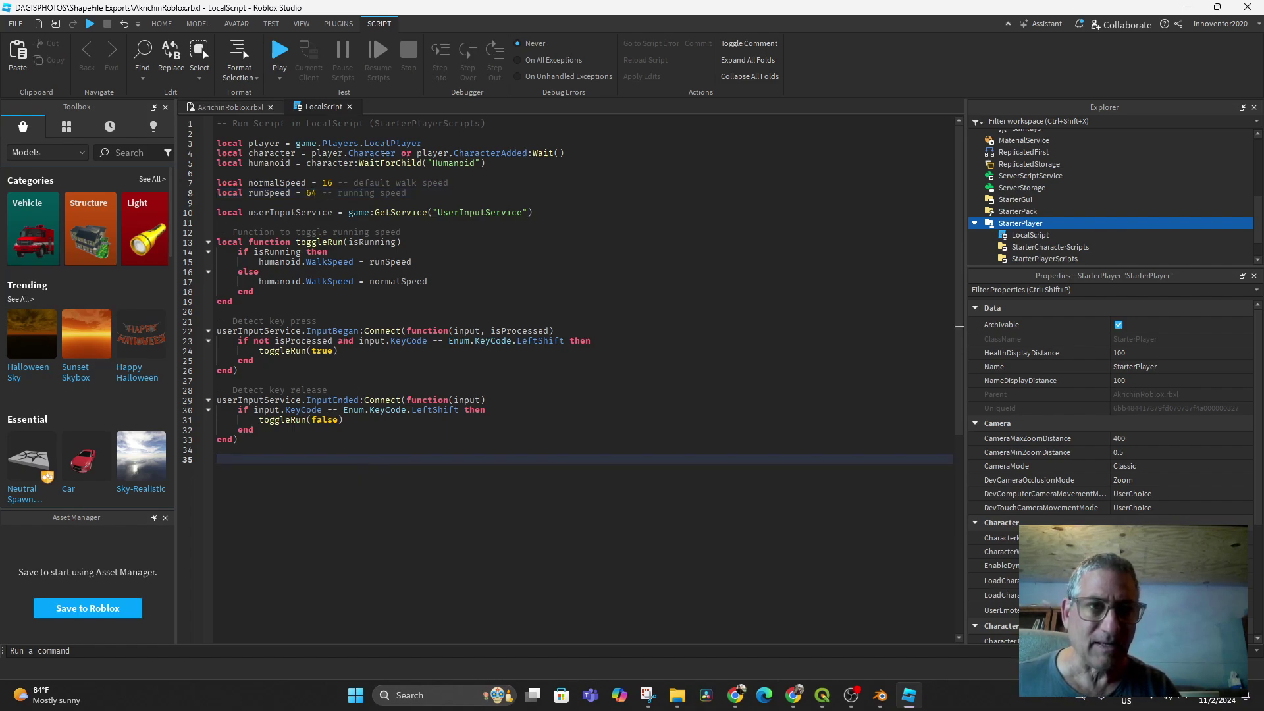
Close the LocalScript editor and save the place to file.
{"action": "left_click", "coordinate": [348, 107]}
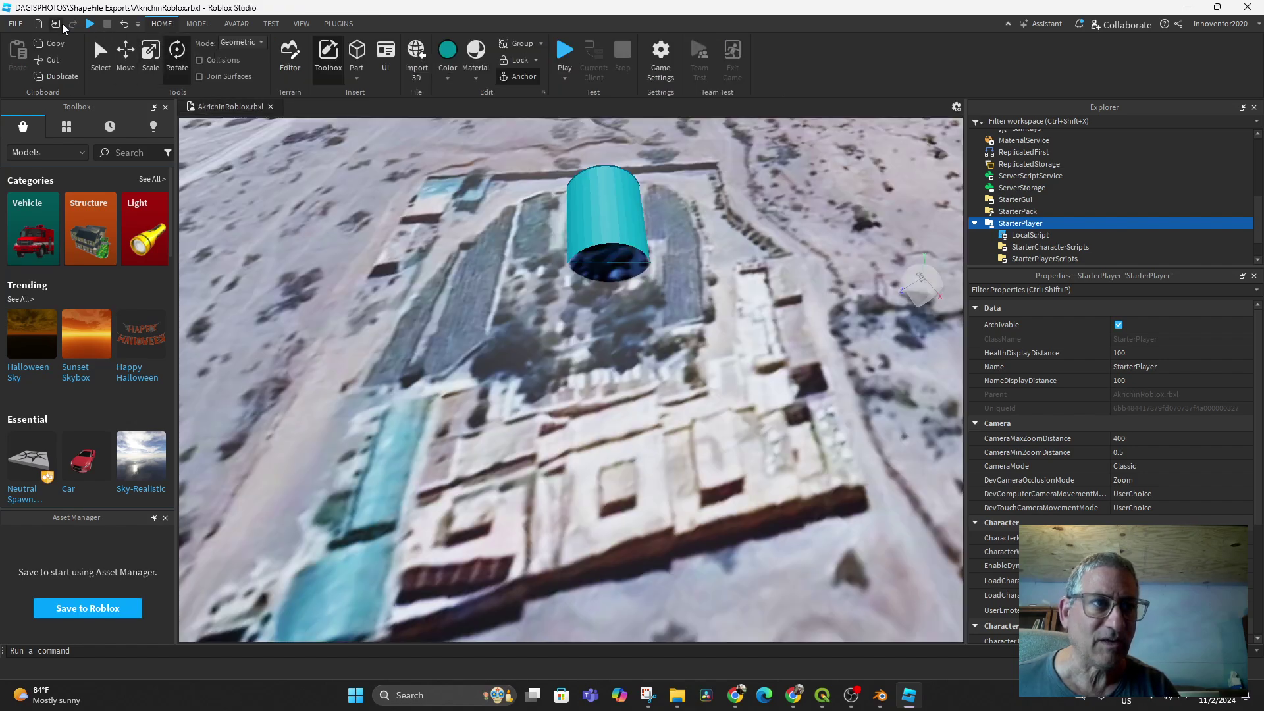
{"action": "left_click", "coordinate": [16, 23]}
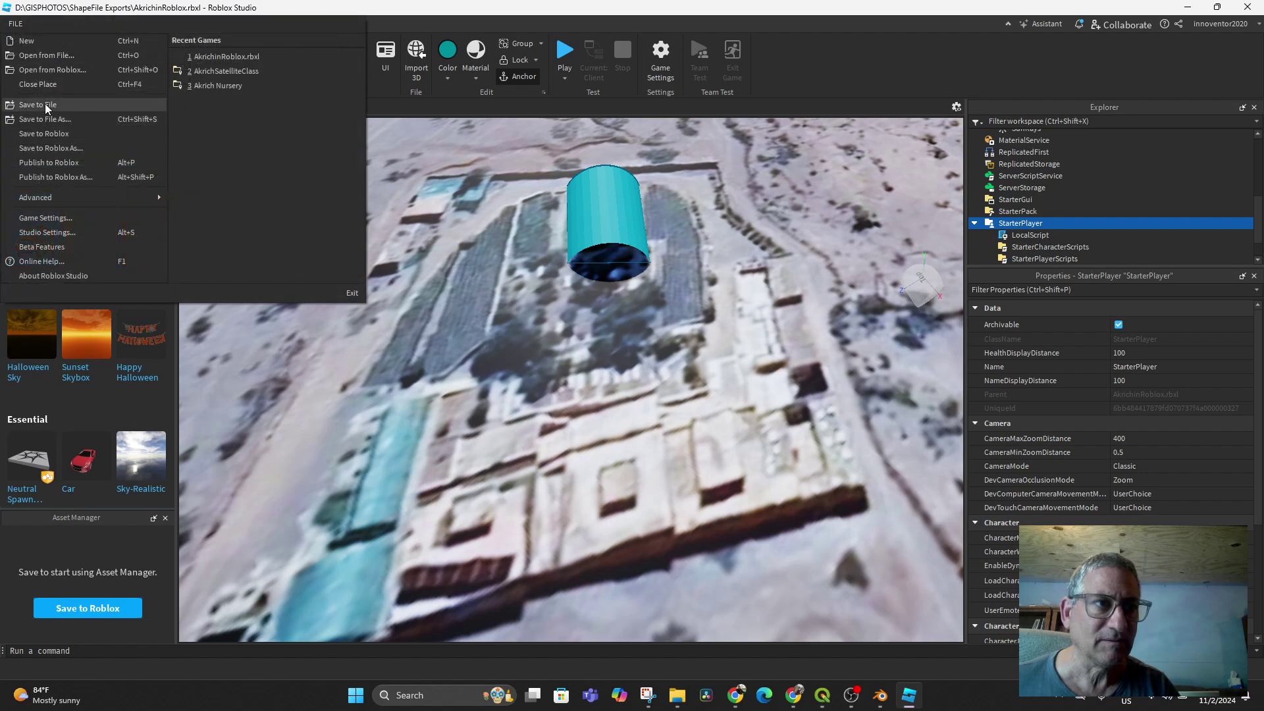
{"action": "left_click", "coordinate": [45, 104]}
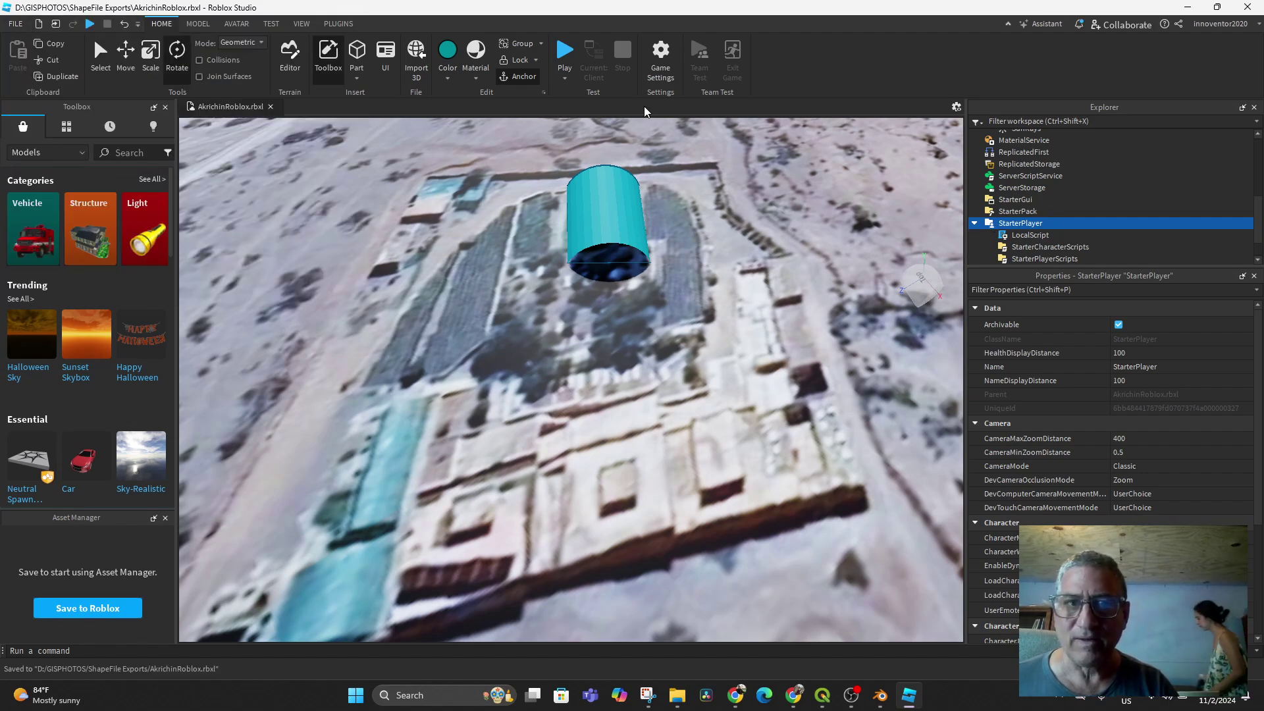
Play-test the place, sprinting the avatar toward the dome.
{"action": "left_click", "coordinate": [564, 55]}
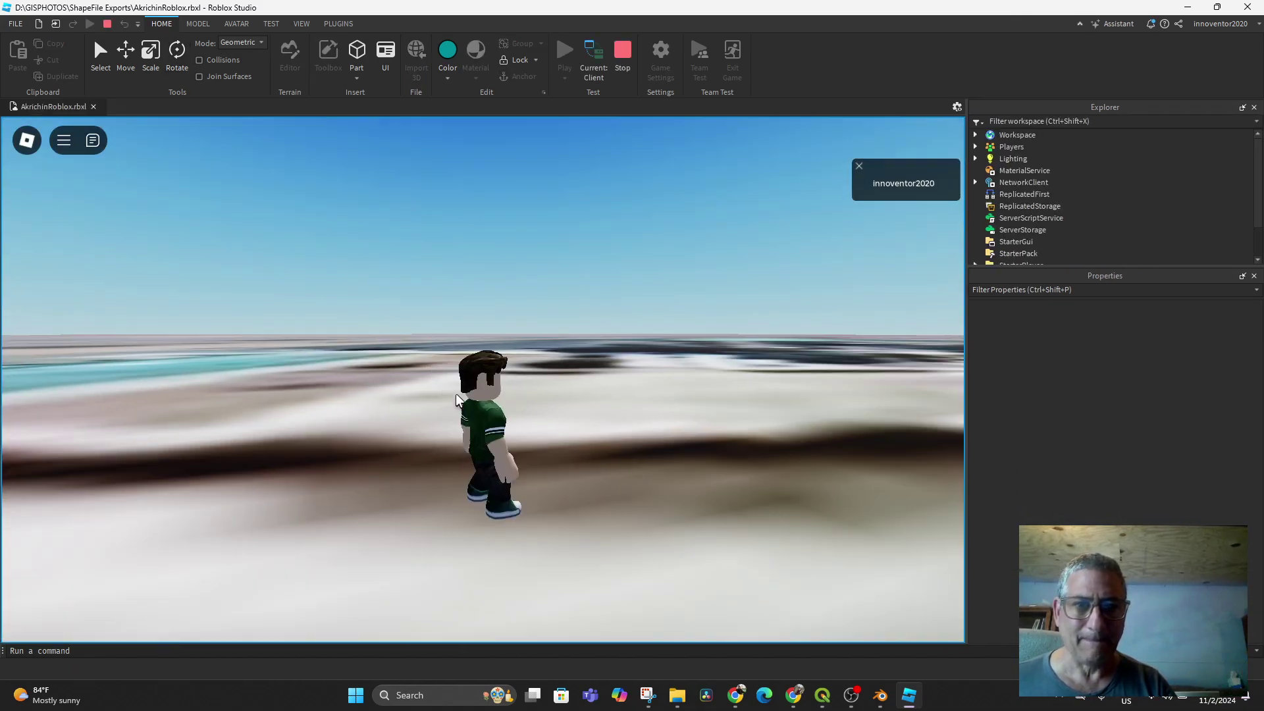
{"action": "key", "text": "w"}
{"action": "key", "text": "a"}
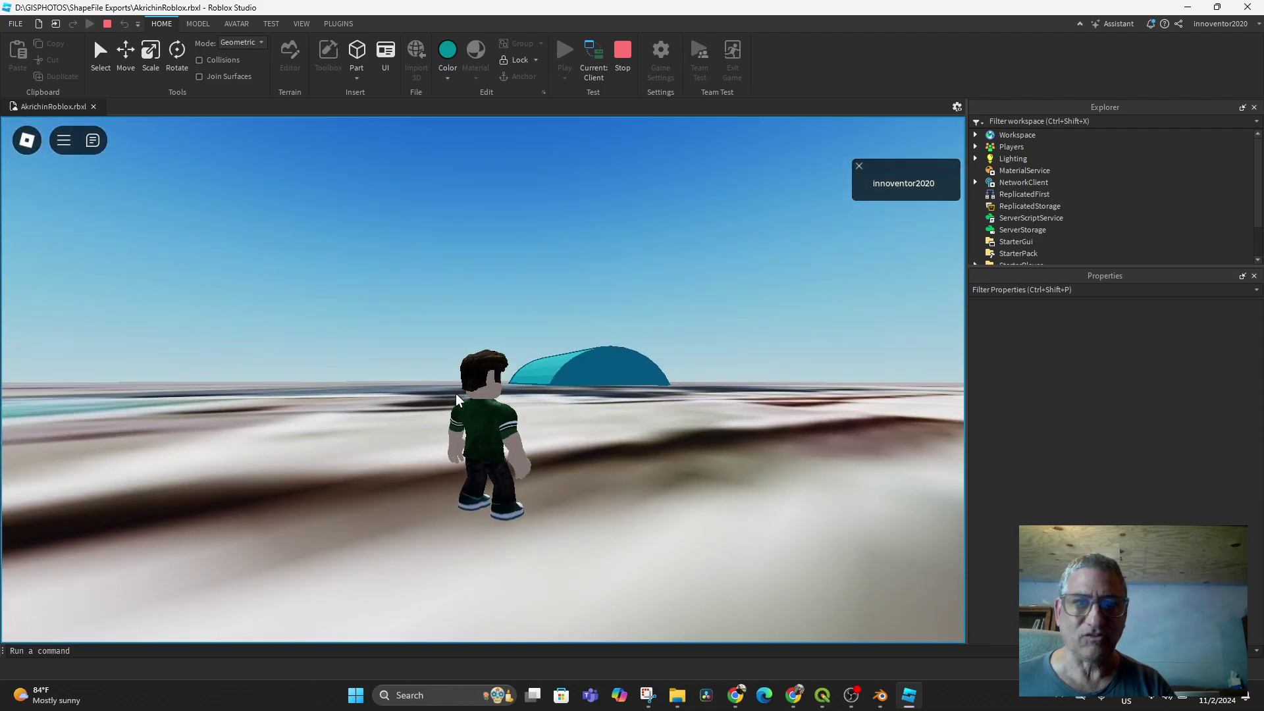
{"action": "key", "text": "w"}
{"action": "key", "text": "Left"}
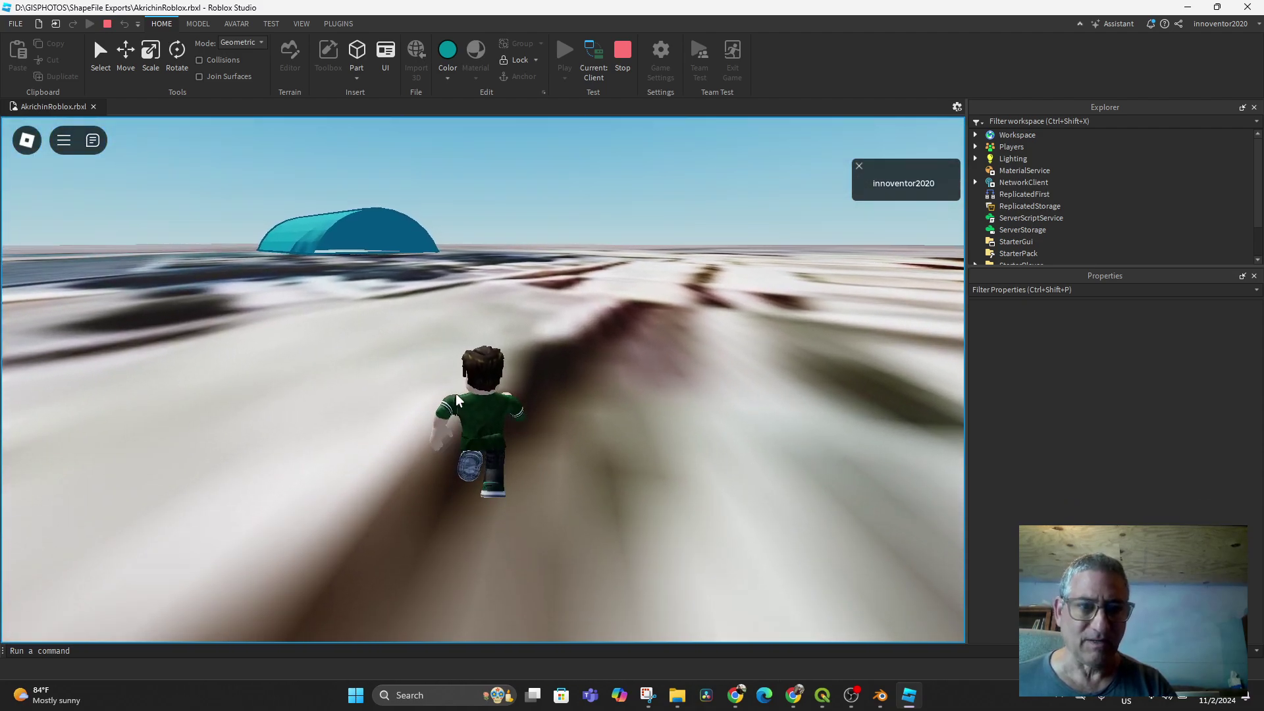
{"action": "key", "text": "w"}
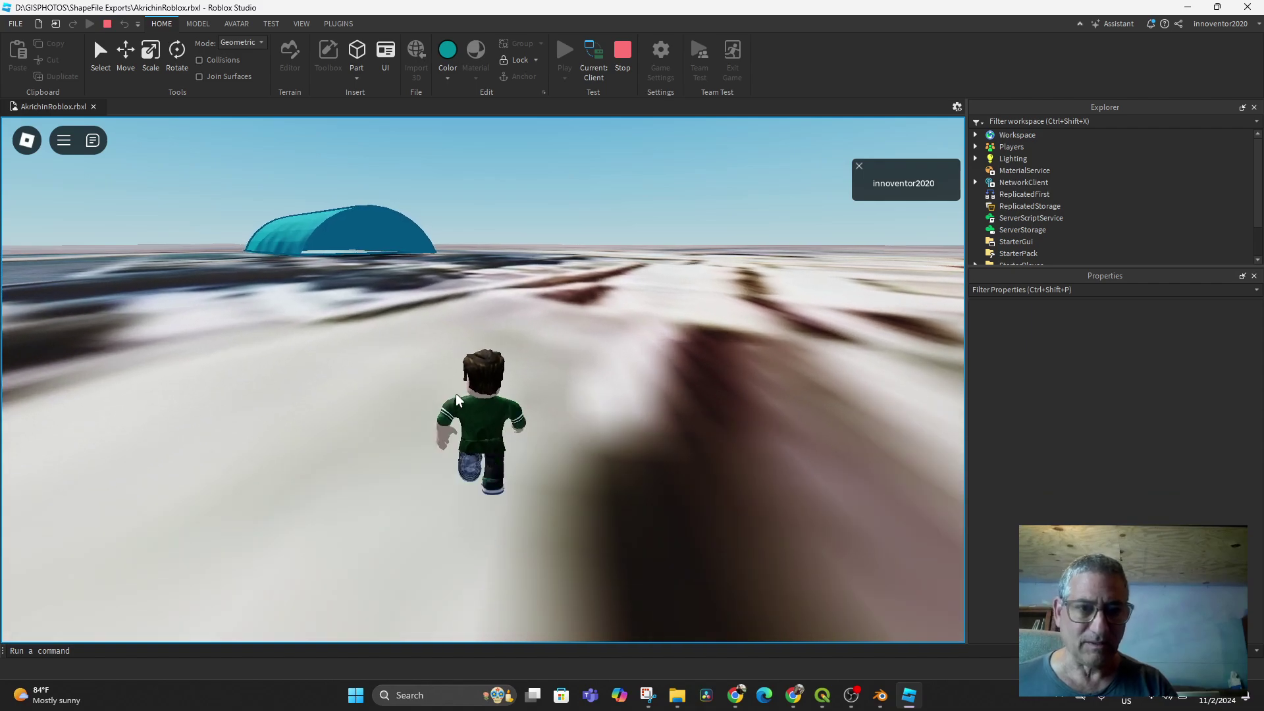
{"action": "scroll", "coordinate": [1164, 247], "scroll_direction": "down", "scroll_amount": 3}
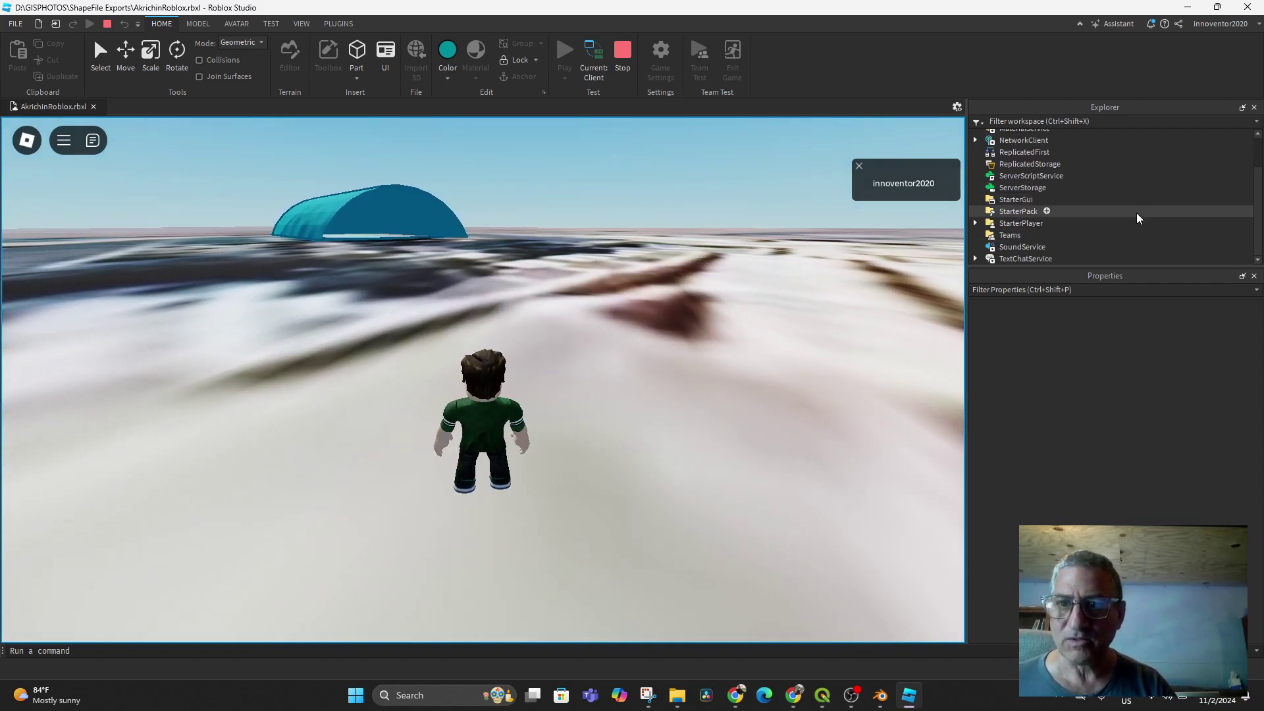
Move the LocalScript into StarterPlayerScripts and rename it RunScript.
{"action": "left_click", "coordinate": [976, 225]}
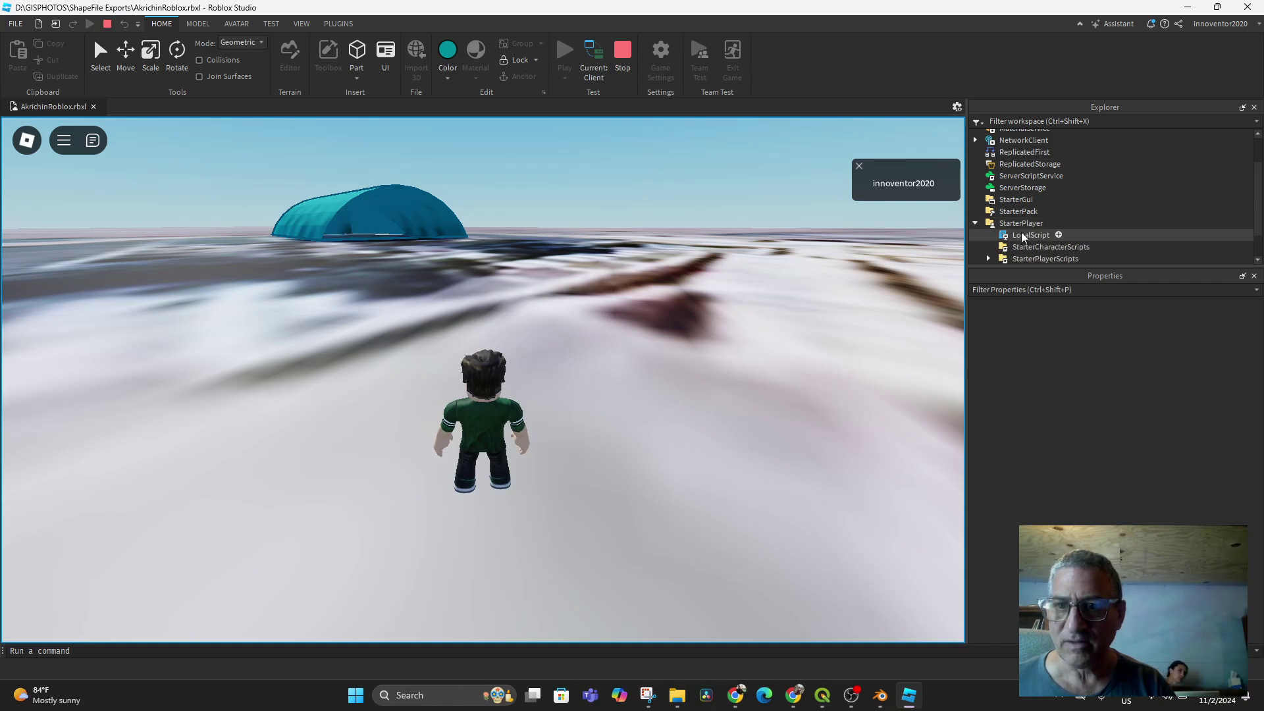
{"action": "left_click_drag", "start_coordinate": [1021, 232], "coordinate": [1026, 242]}
{"action": "scroll", "coordinate": [1064, 239], "scroll_direction": "down", "scroll_amount": 2}
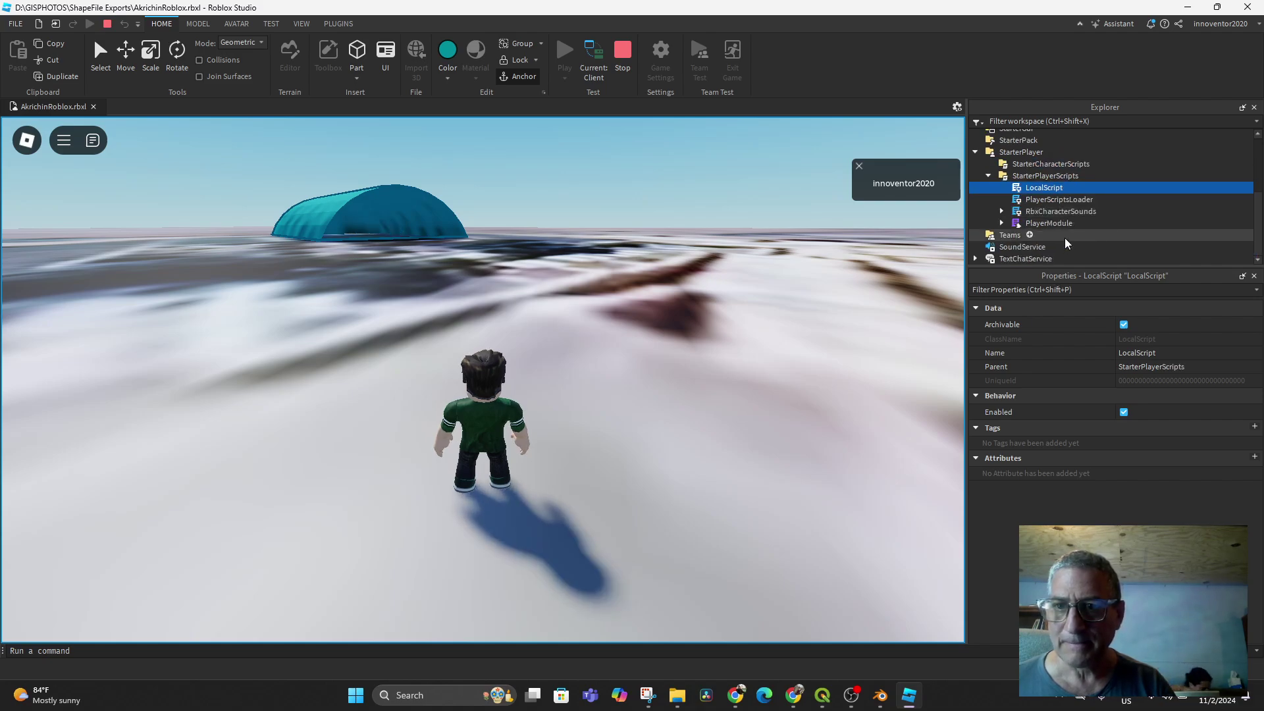
{"action": "double_click", "coordinate": [1038, 188]}
{"action": "right_click", "coordinate": [1049, 194]}
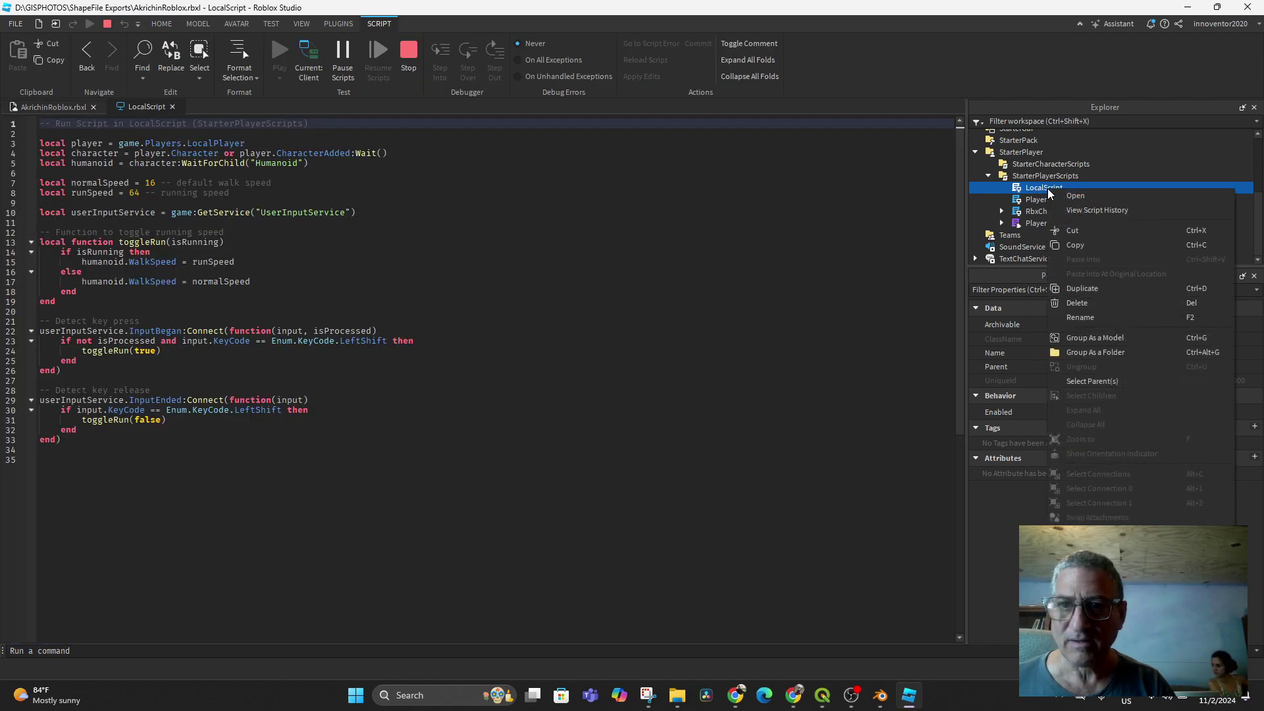
{"action": "left_click", "coordinate": [1086, 319]}
{"action": "type", "text": "Run"}
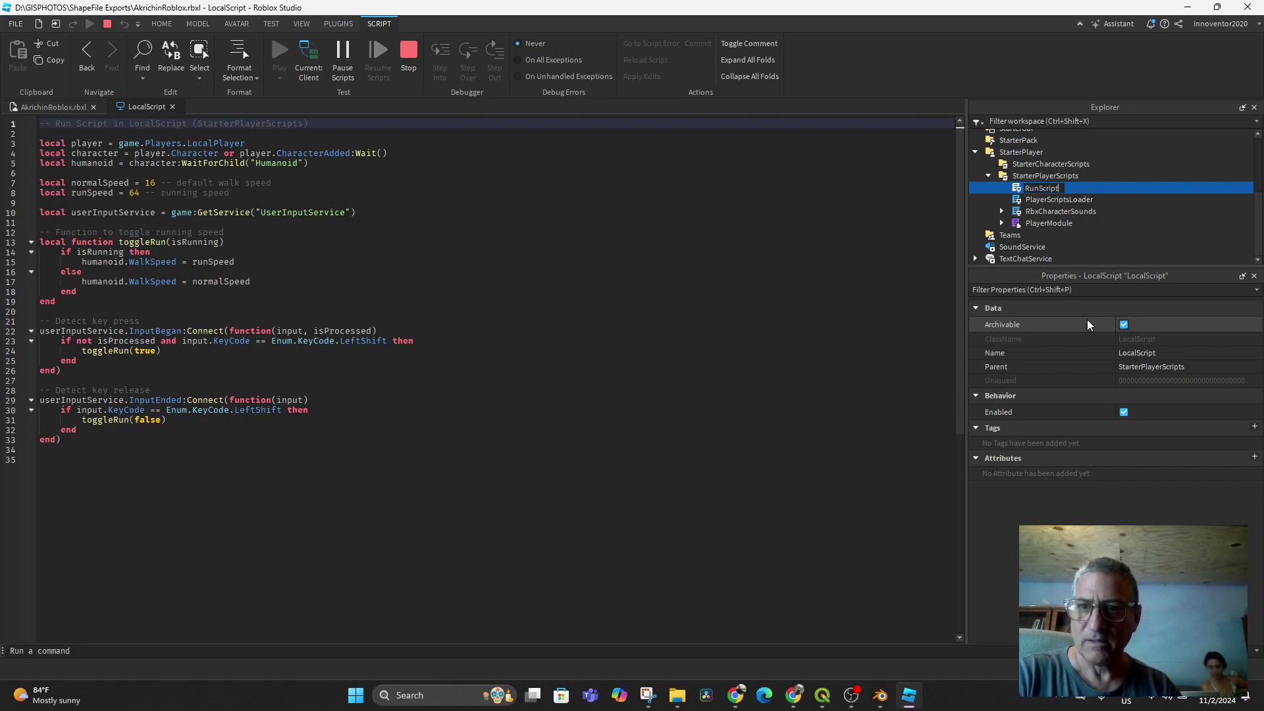
{"action": "key", "text": "Return"}
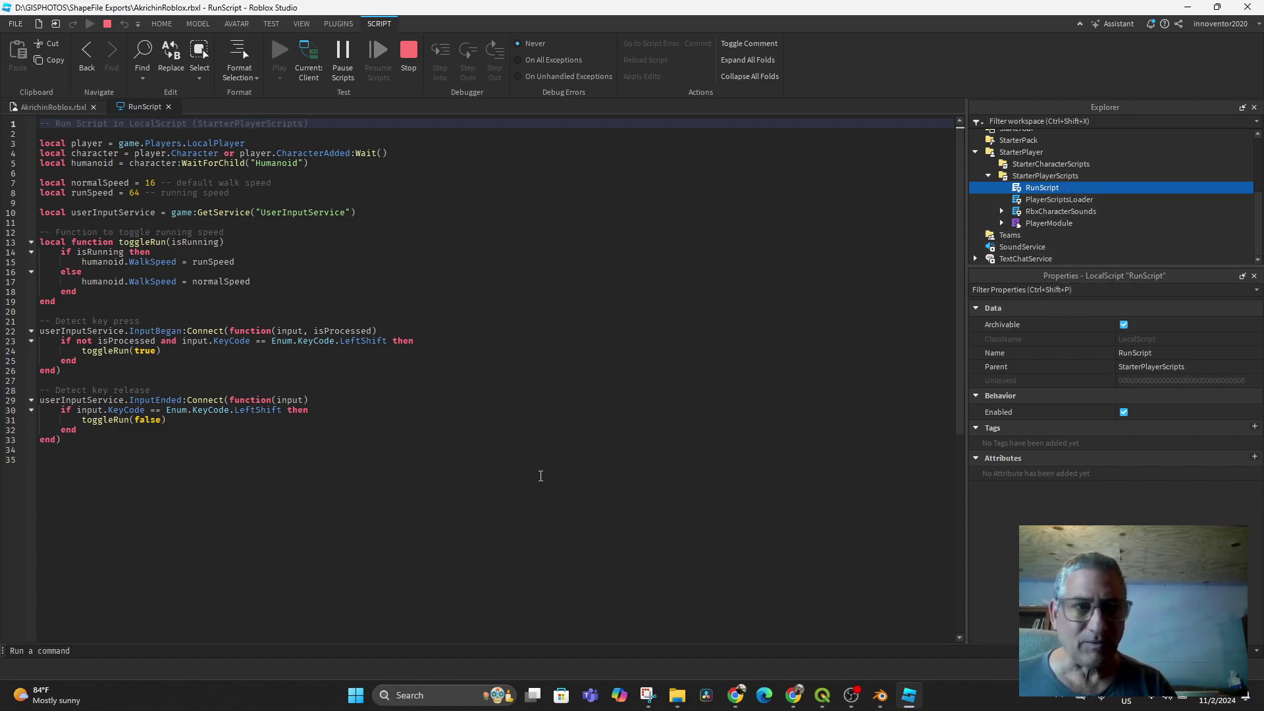
Stop the play test and open the StarterPlayerScripts LocalScript's sprint code.
{"action": "left_click", "coordinate": [415, 57]}
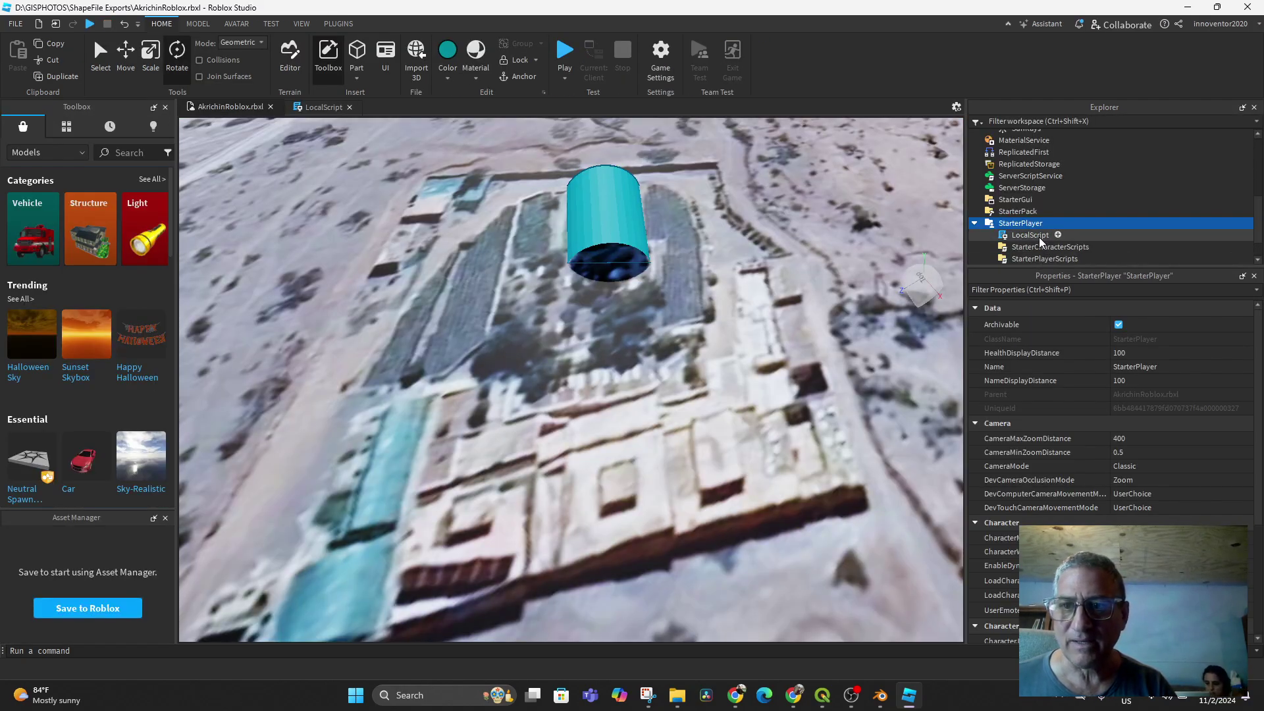
{"action": "left_click", "coordinate": [1039, 238]}
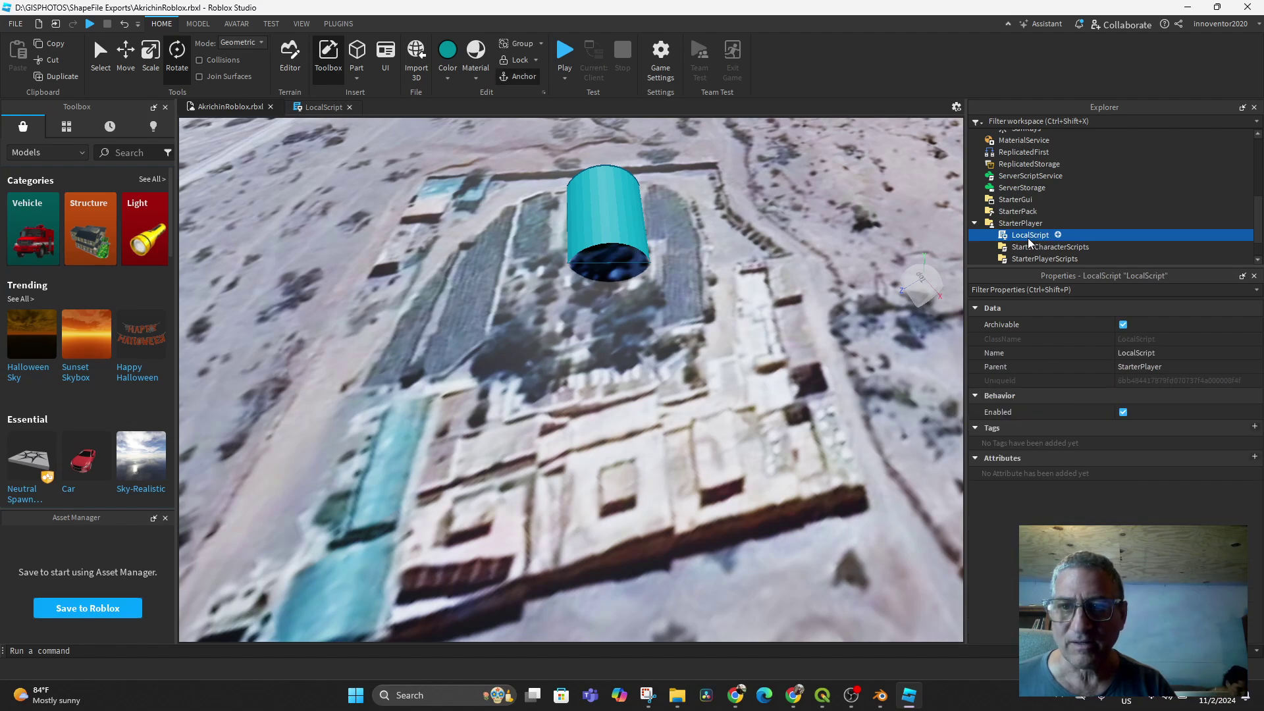
{"action": "double_click", "coordinate": [1030, 237]}
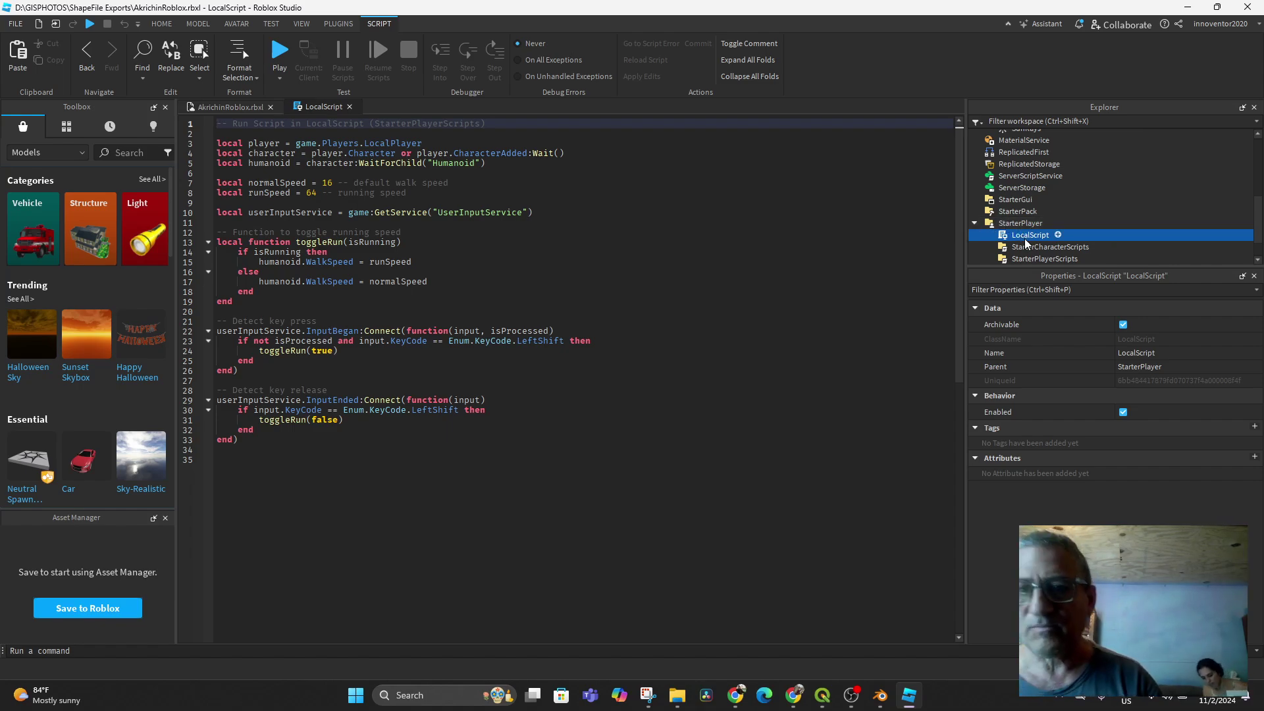
{"action": "left_click_drag", "start_coordinate": [1011, 237], "coordinate": [1020, 235]}
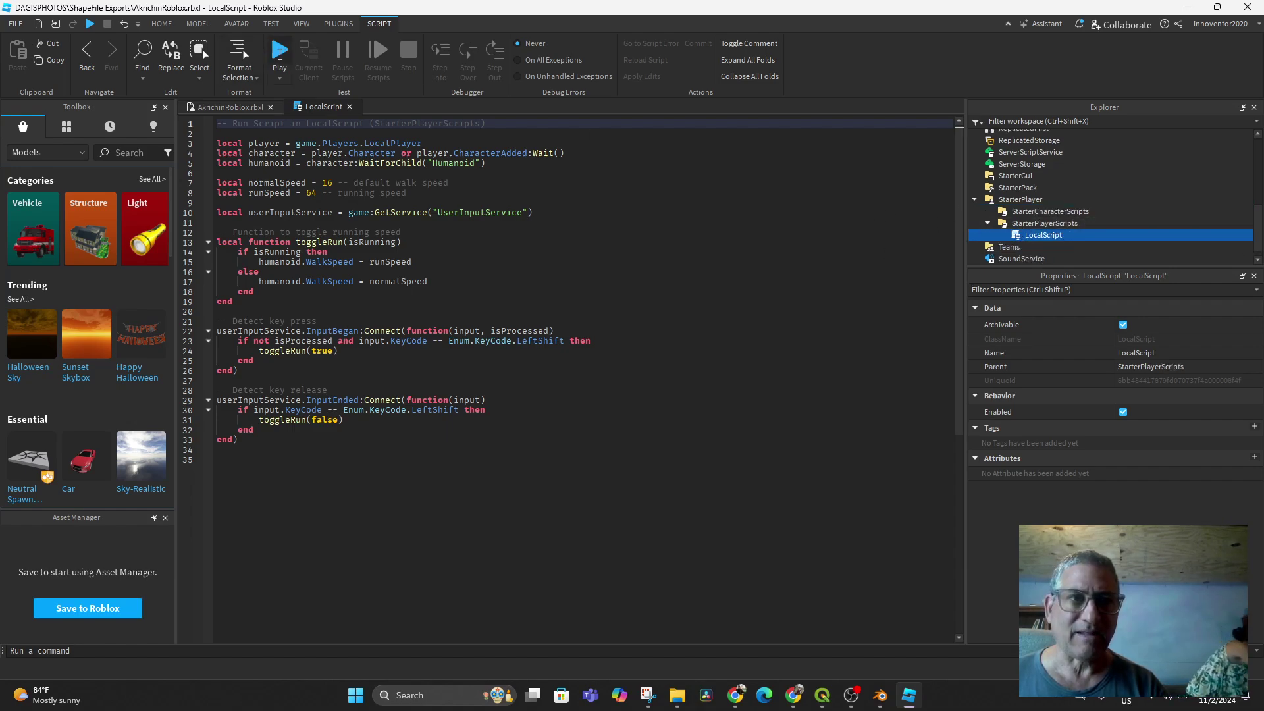
Play-test, sprinting and jumping the avatar across the terrain into the greenhouse dome.
{"action": "left_click", "coordinate": [279, 49]}
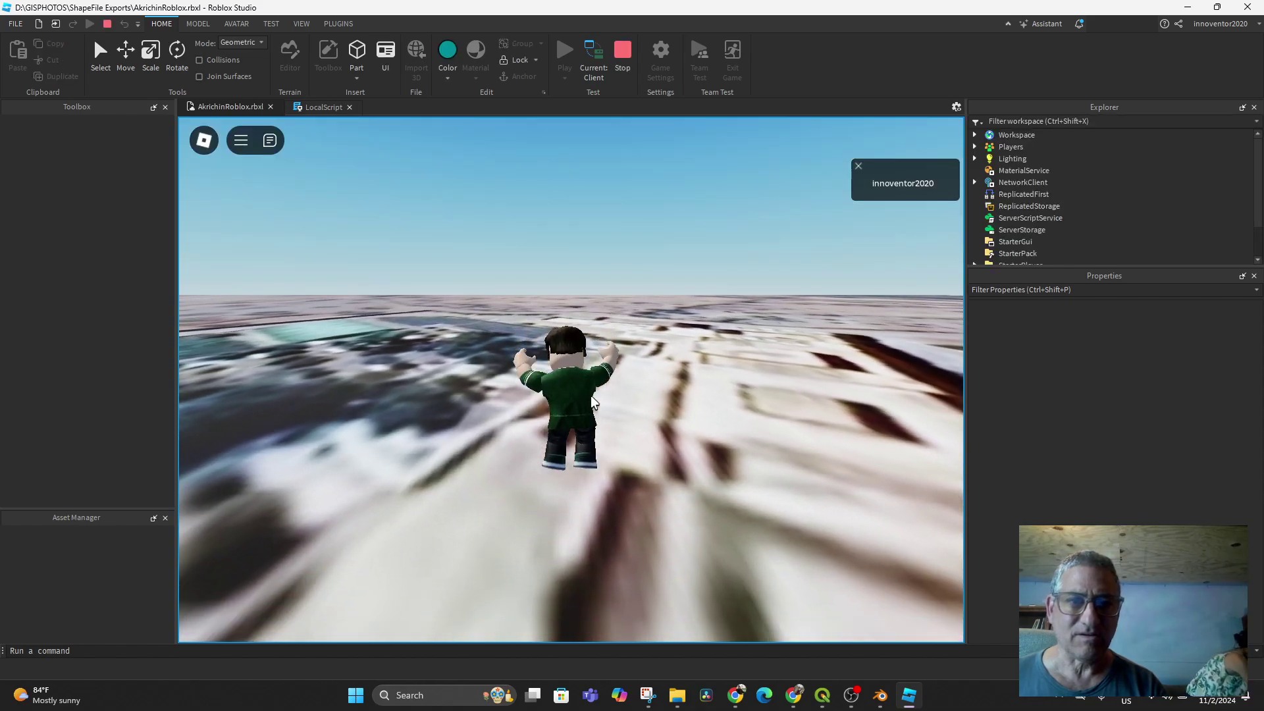
{"action": "key", "text": "w"}
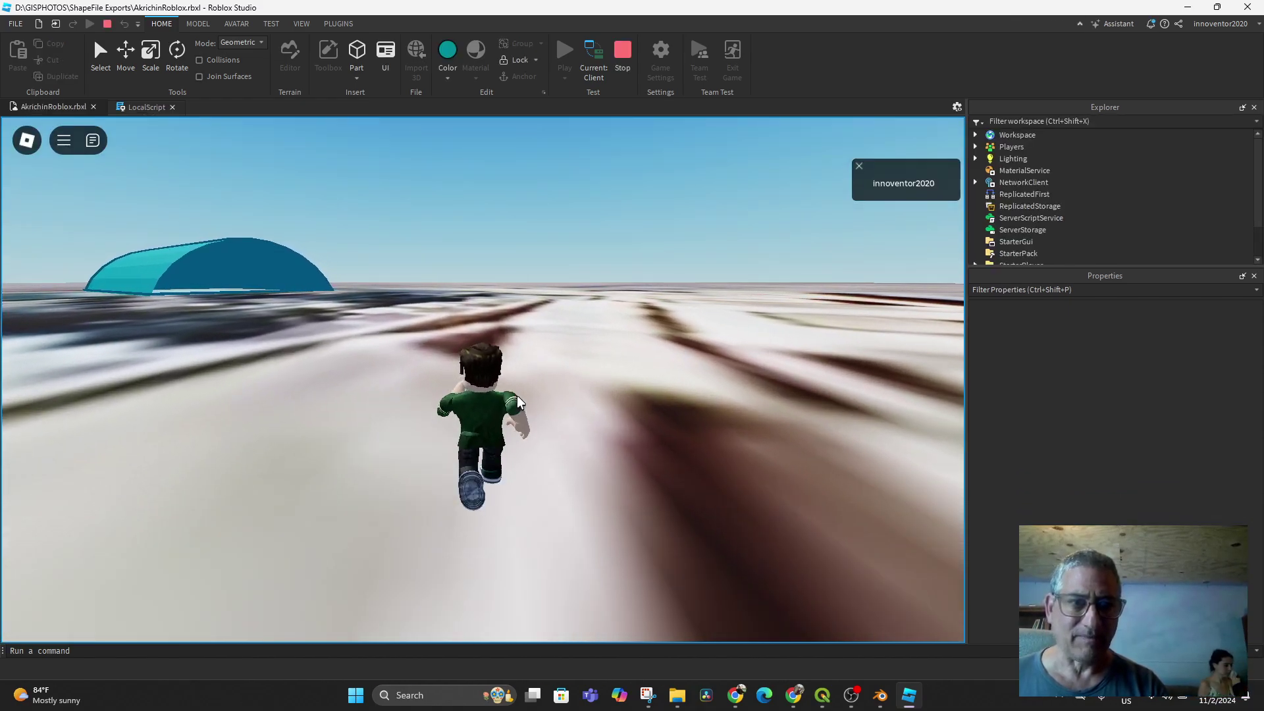
{"action": "key", "text": "a"}
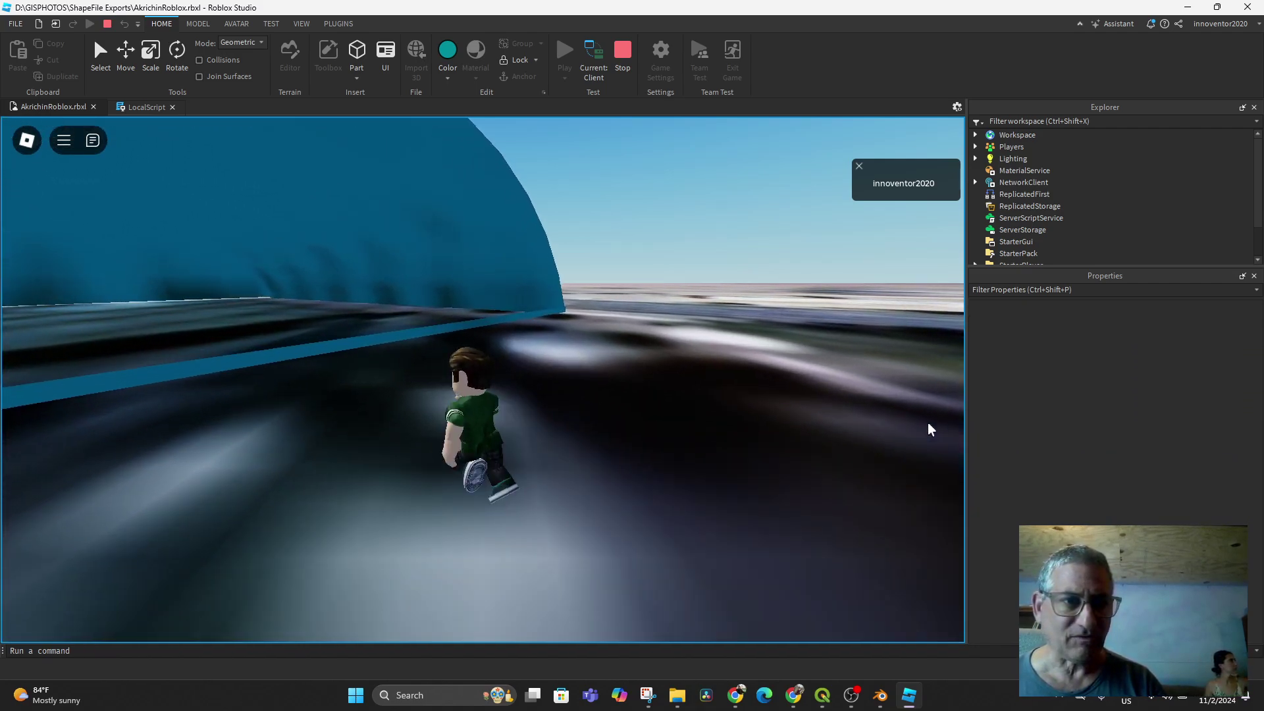
{"action": "key", "text": "d"}
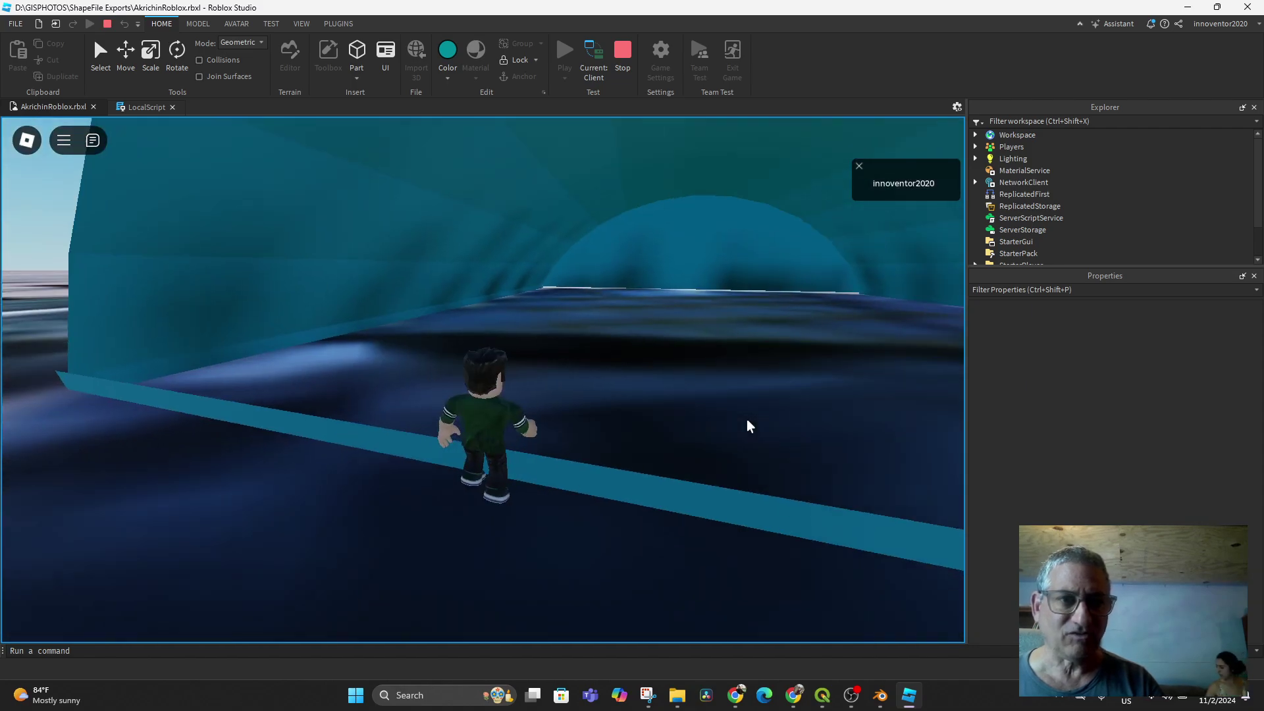
{"action": "key", "text": "space"}
{"action": "key", "text": "a"}
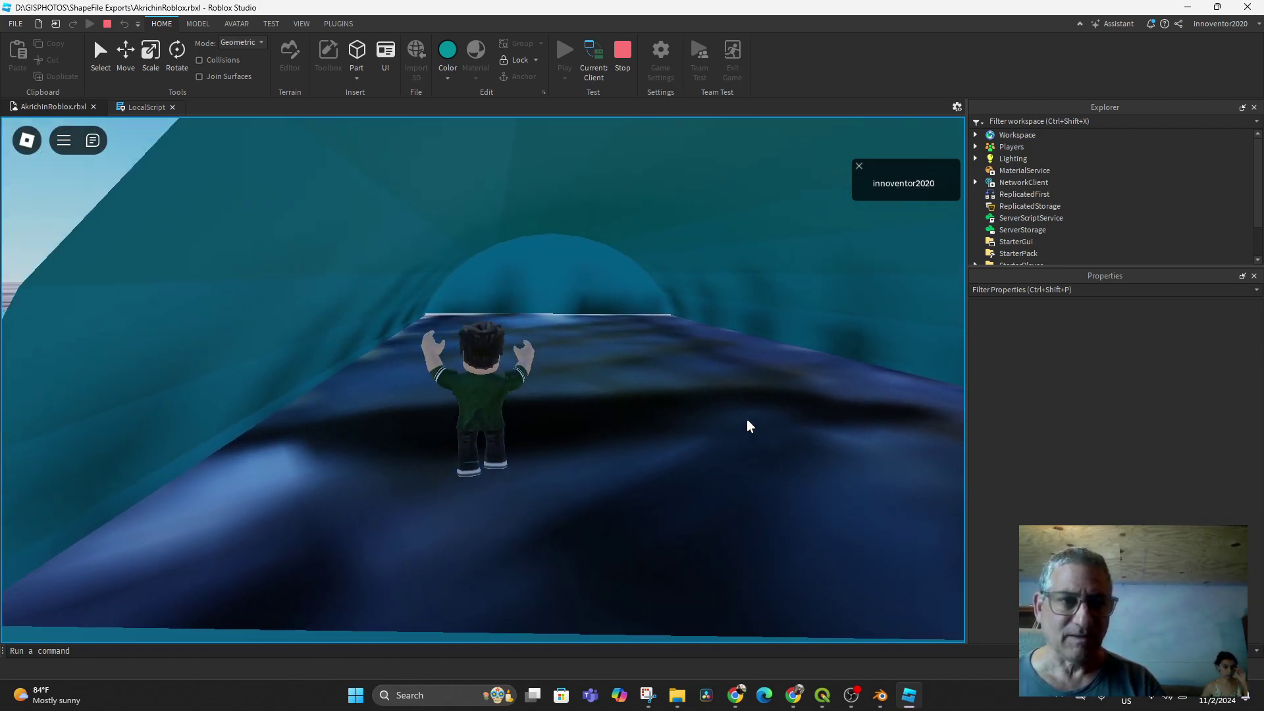
{"action": "key", "text": "space"}
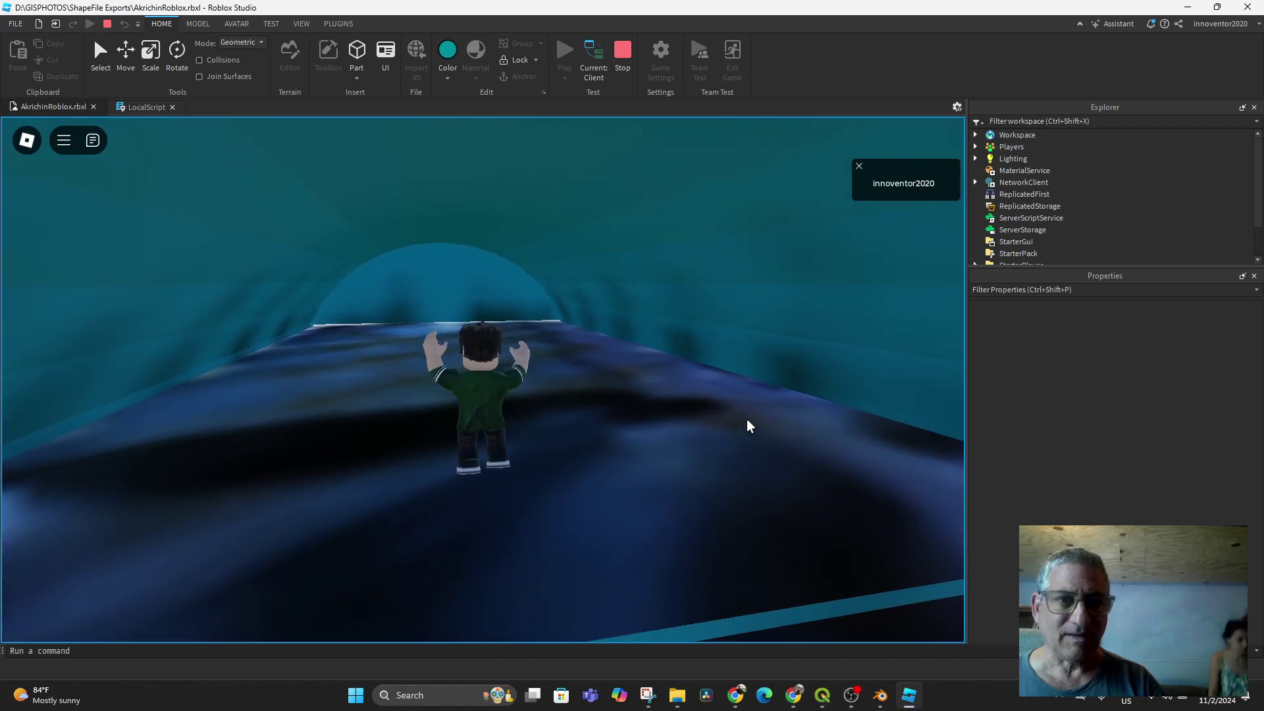
Walk the avatar across the greenhouse floor to the wall, looking around.
{"action": "key", "text": "a"}
{"action": "key", "text": "w"}
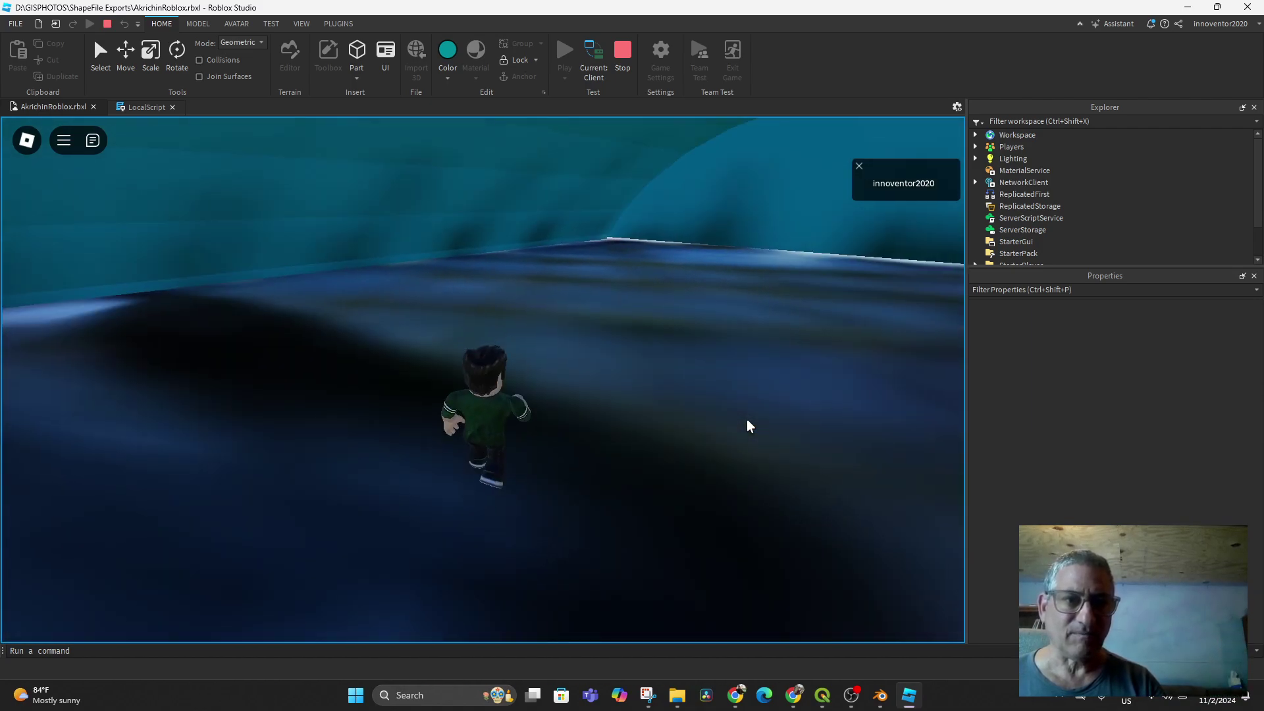
{"action": "key", "text": "space"}
{"action": "key", "text": "w"}
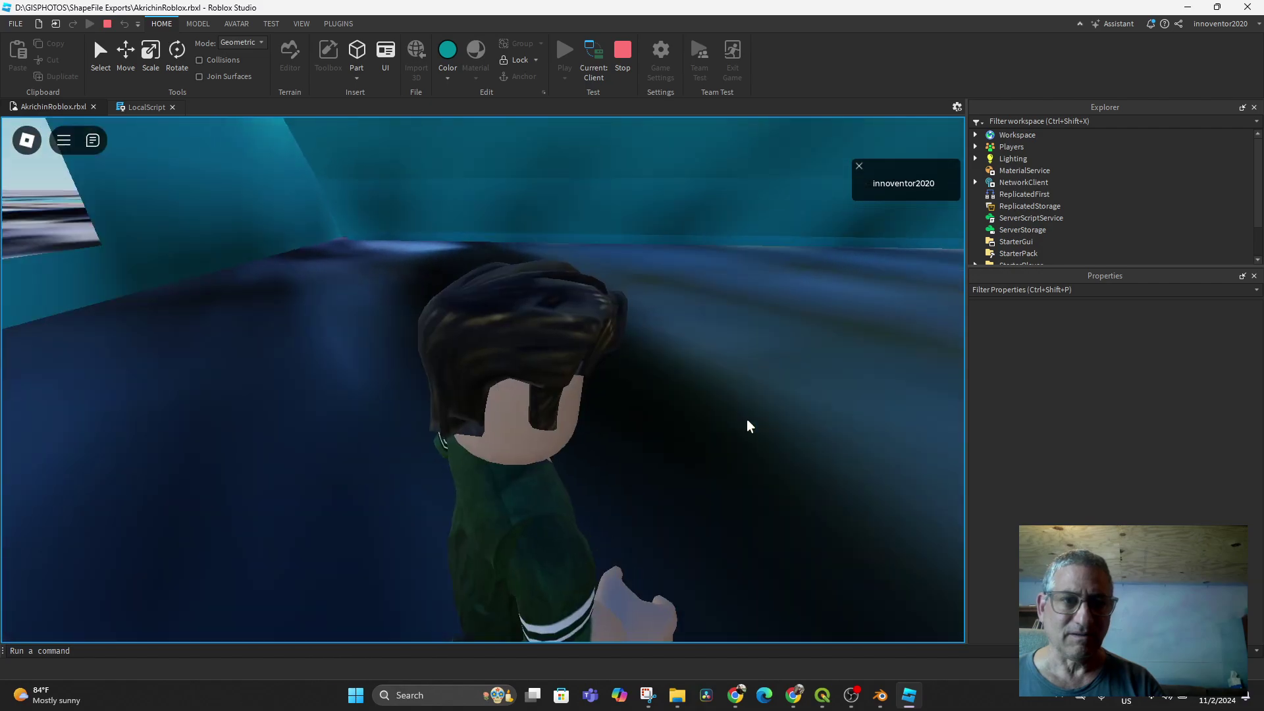
{"action": "key", "text": "a"}
{"action": "key", "text": "w"}
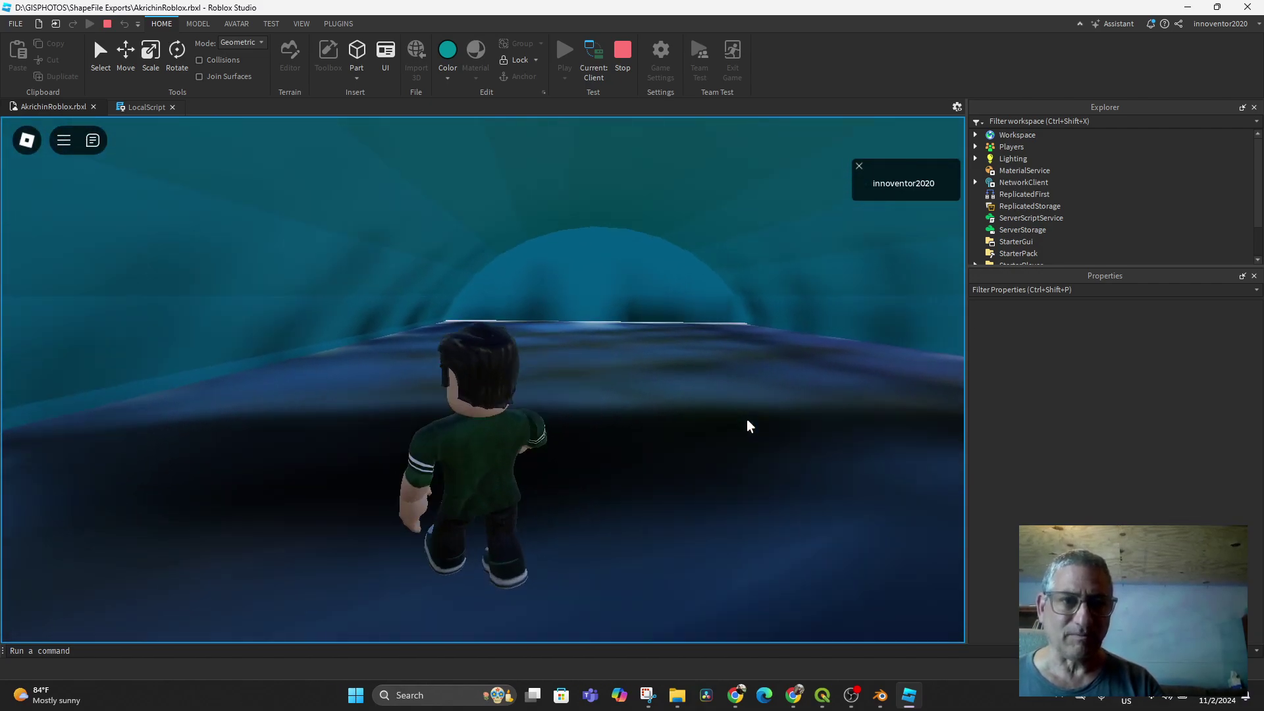
{"action": "key", "text": "a"}
{"action": "key", "text": "w"}
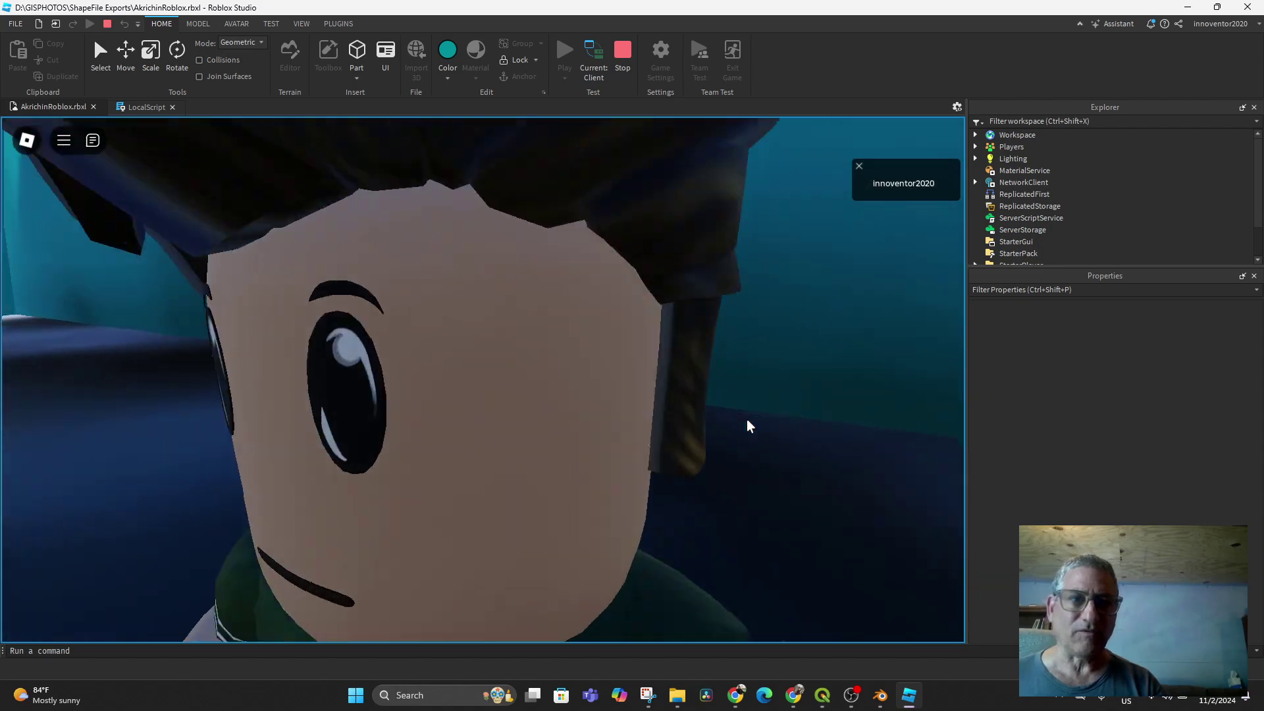
{"action": "key", "text": "w"}
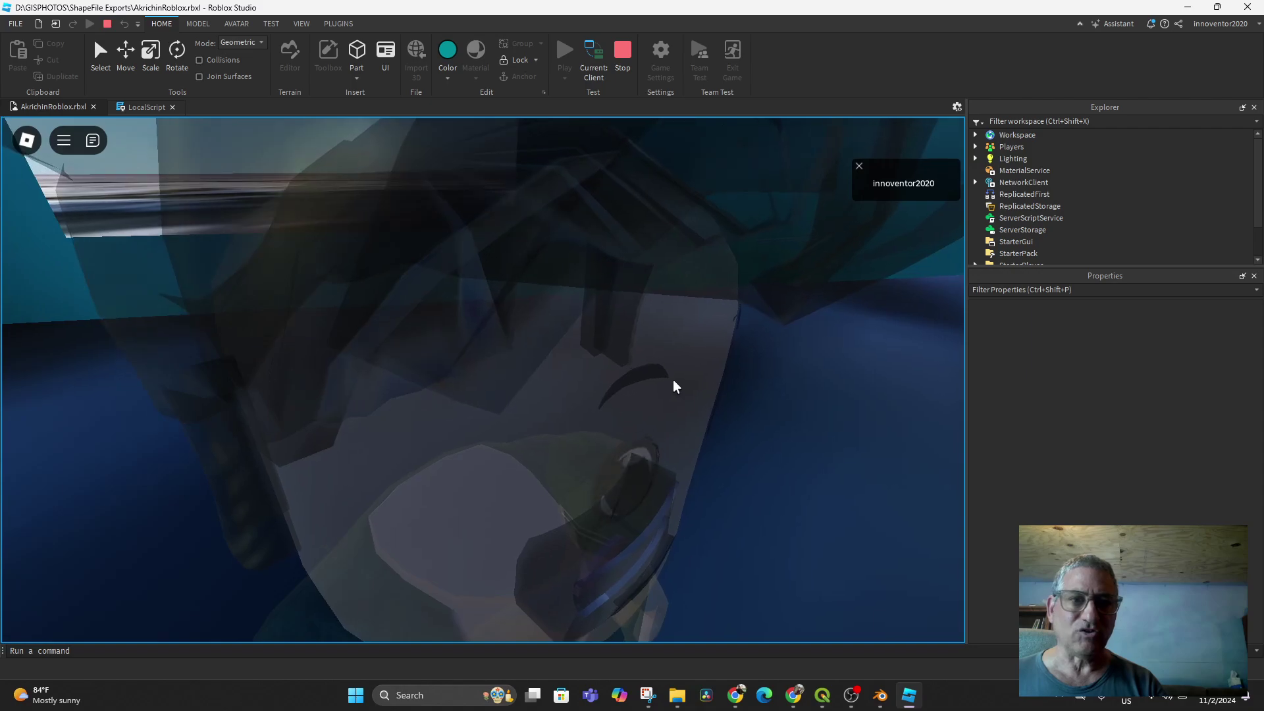
Walk the avatar to the window, then bring up the Blender greenhouse scene.
{"action": "key", "text": "w"}
{"action": "key", "text": "w"}
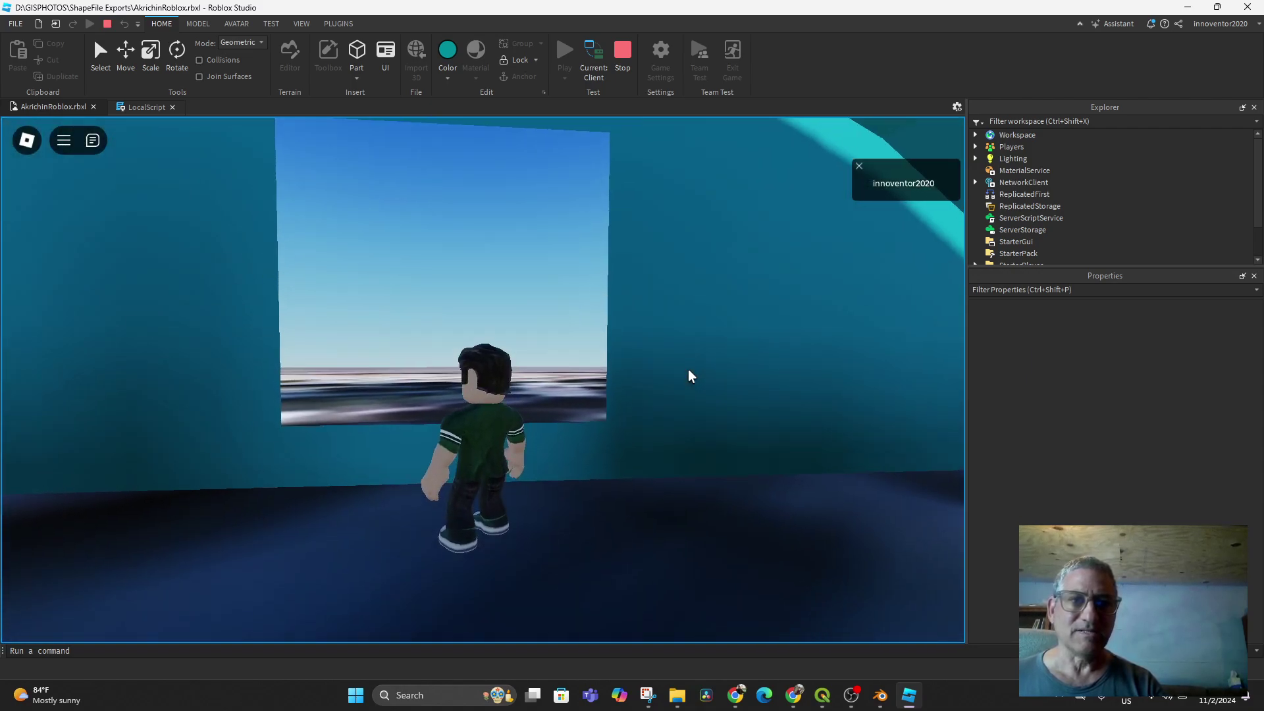
{"action": "key", "text": "w"}
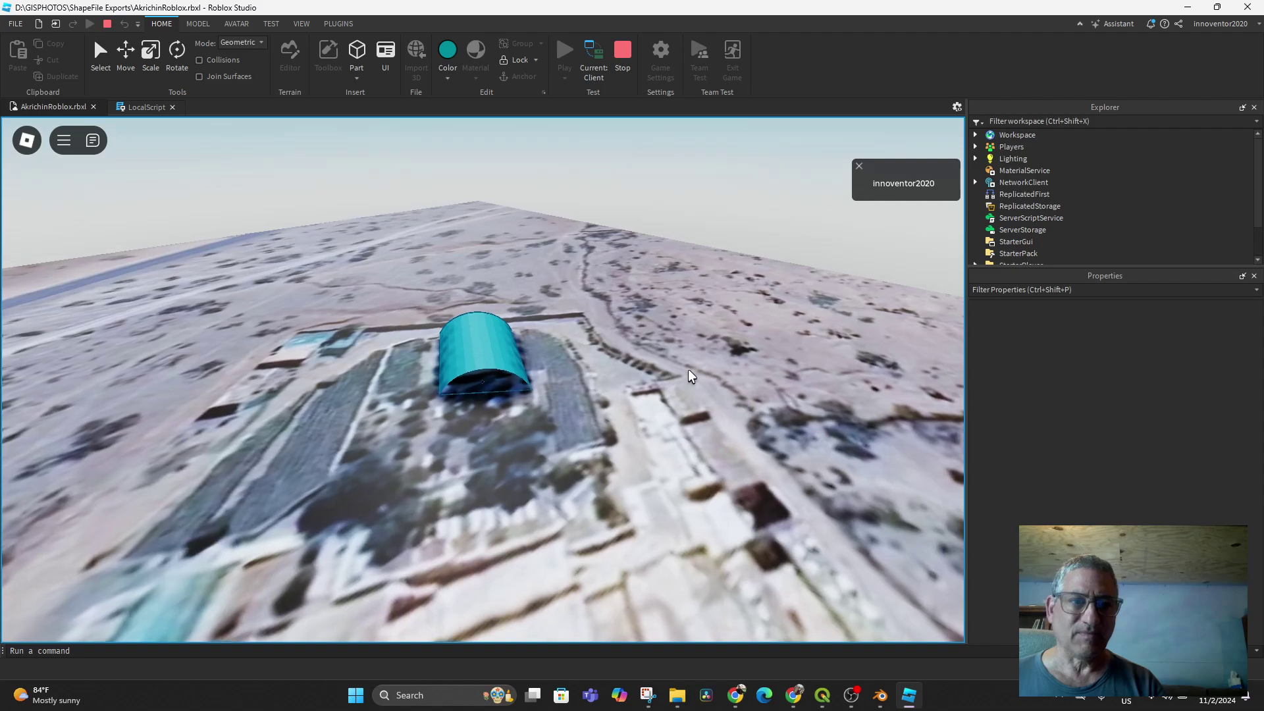
{"action": "key", "text": "w"}
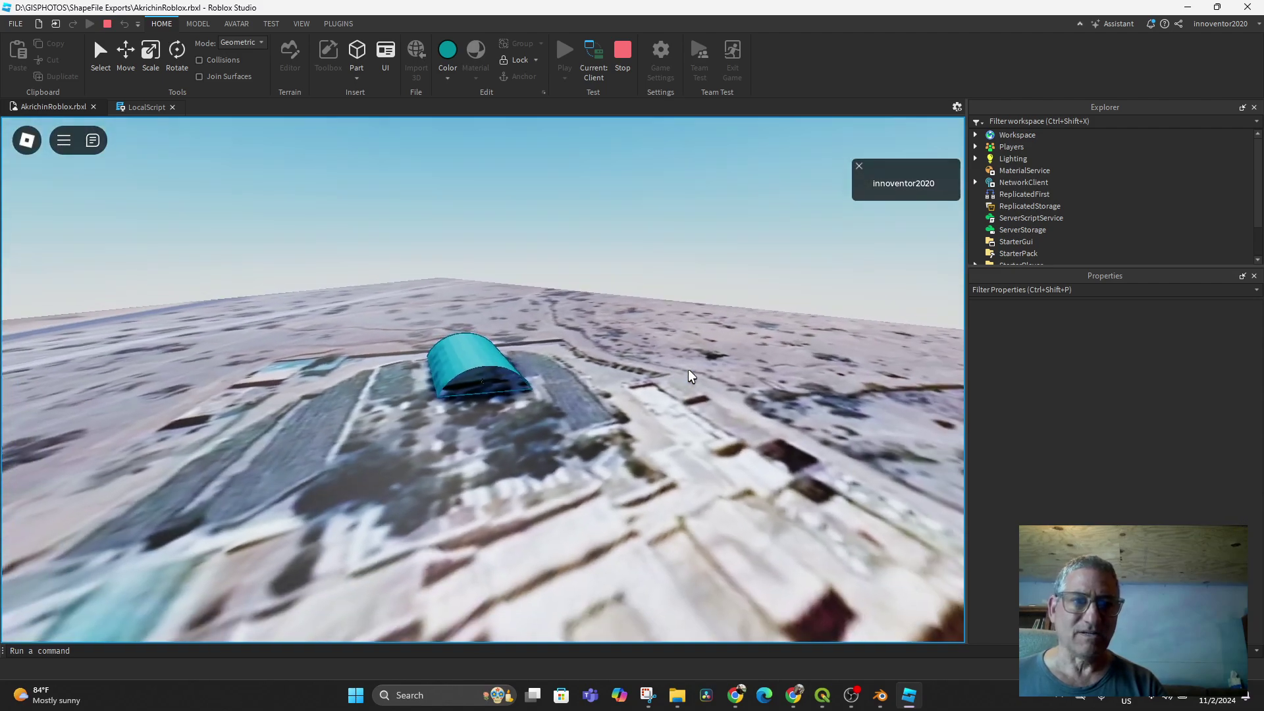
{"action": "key", "text": "w"}
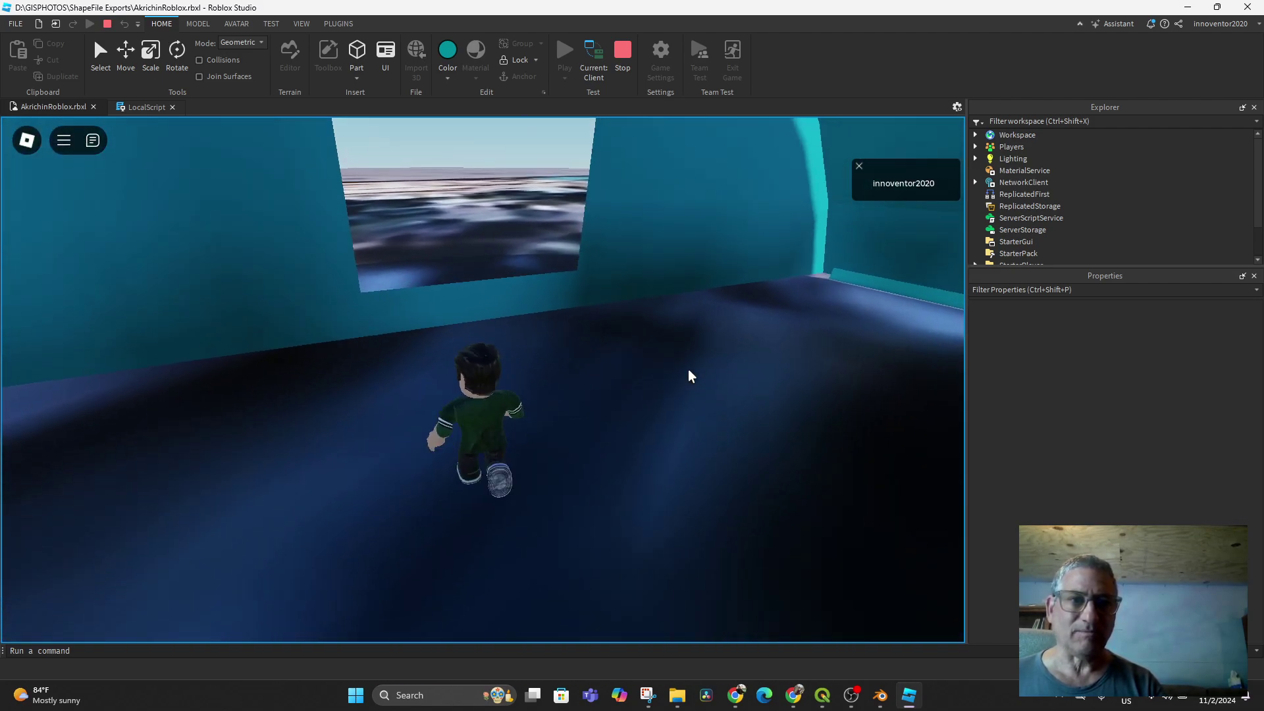
{"action": "key", "text": "w"}
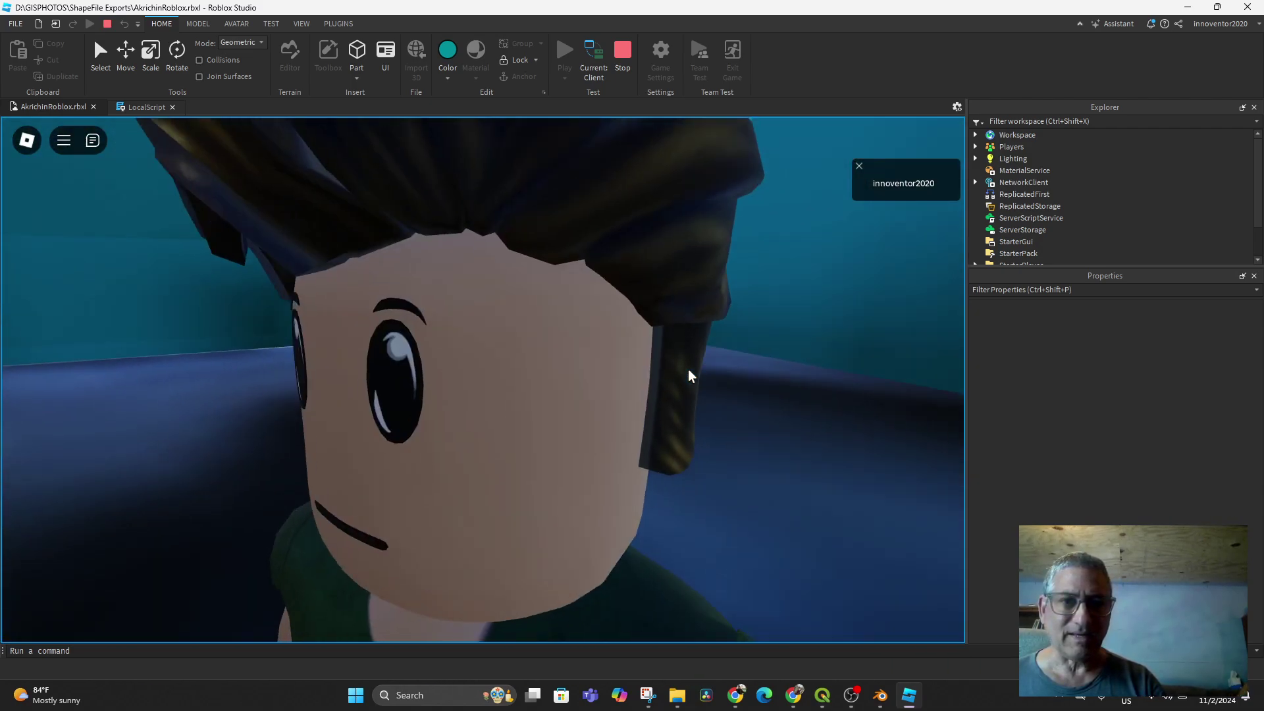
{"action": "key", "text": "w"}
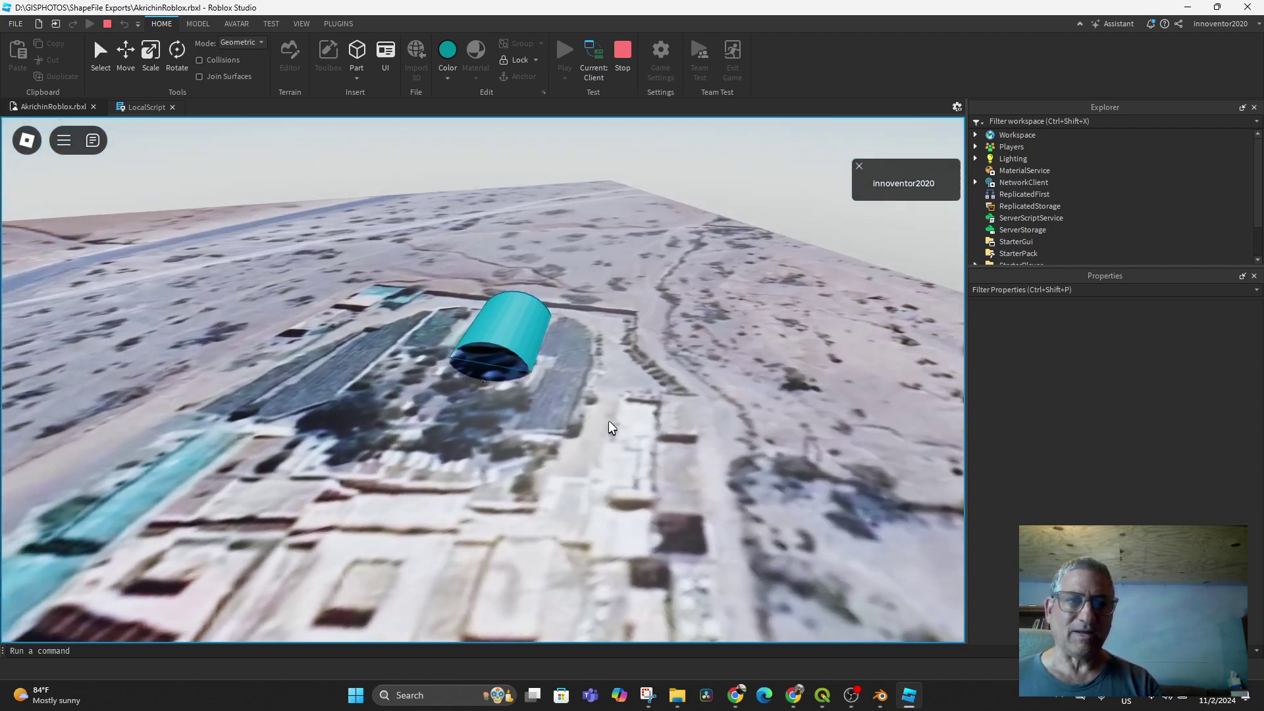
{"action": "mouse_move", "coordinate": [880, 696]}
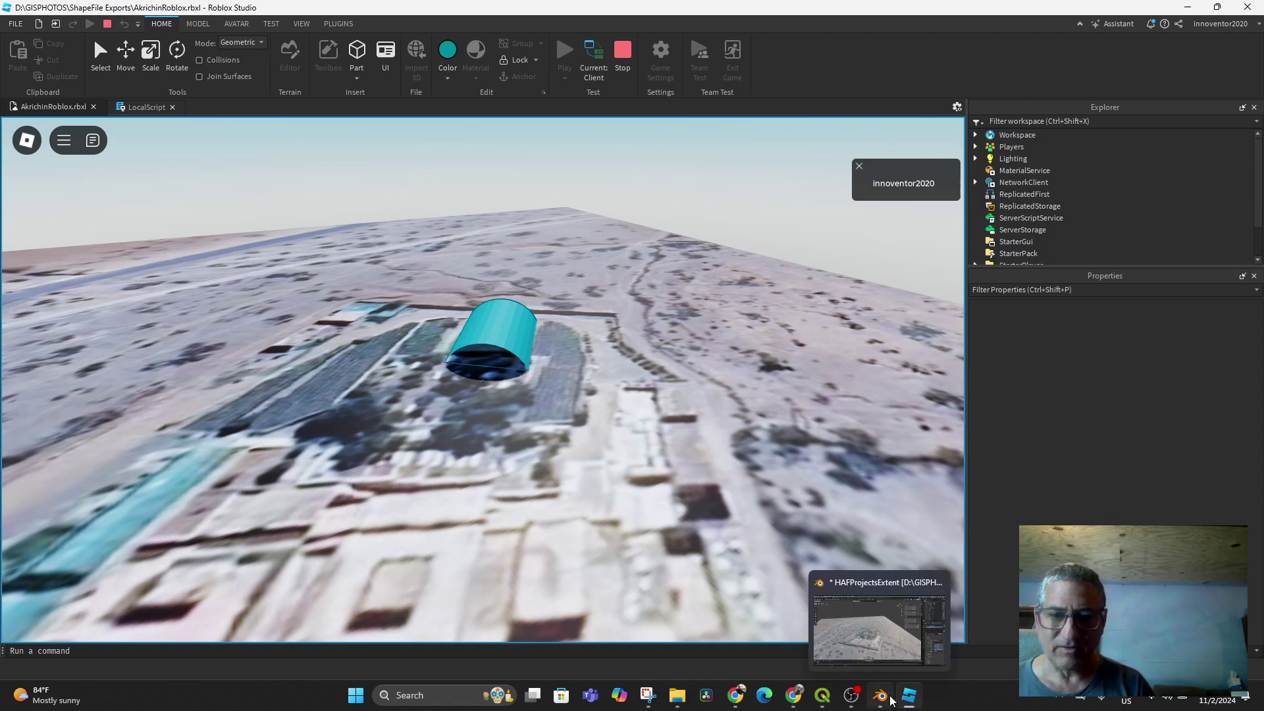
{"action": "left_click", "coordinate": [895, 698]}
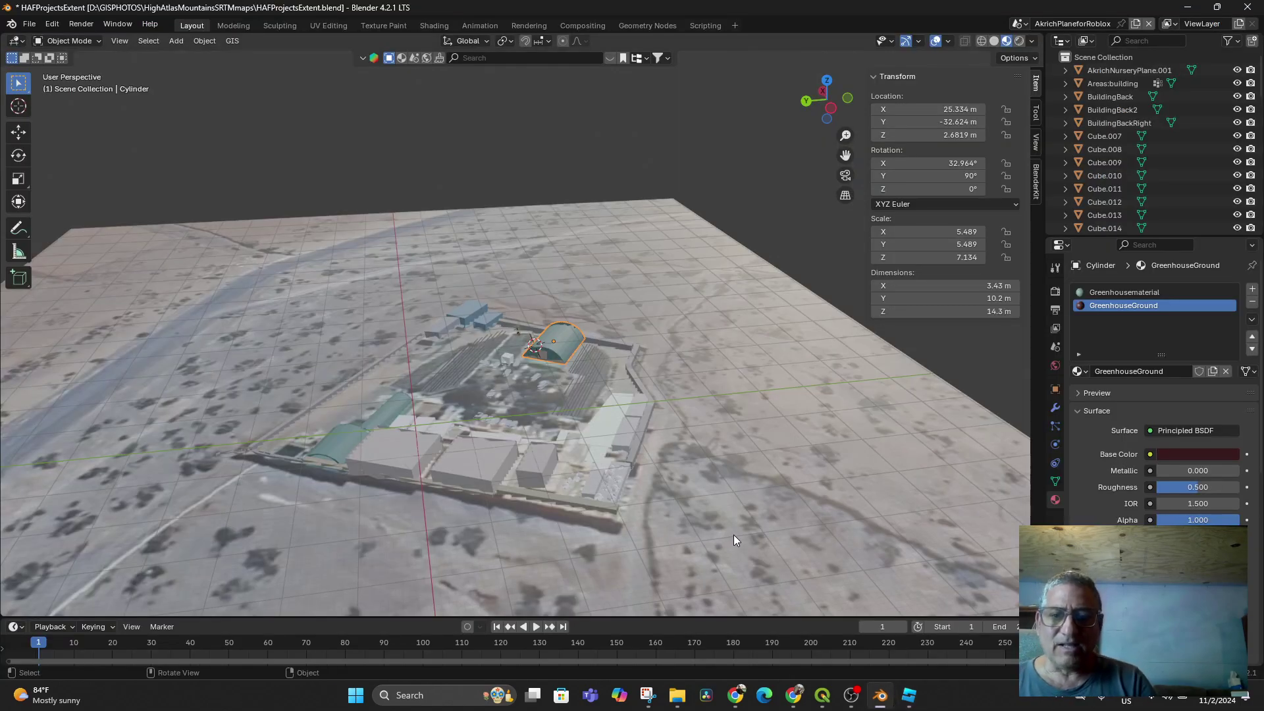